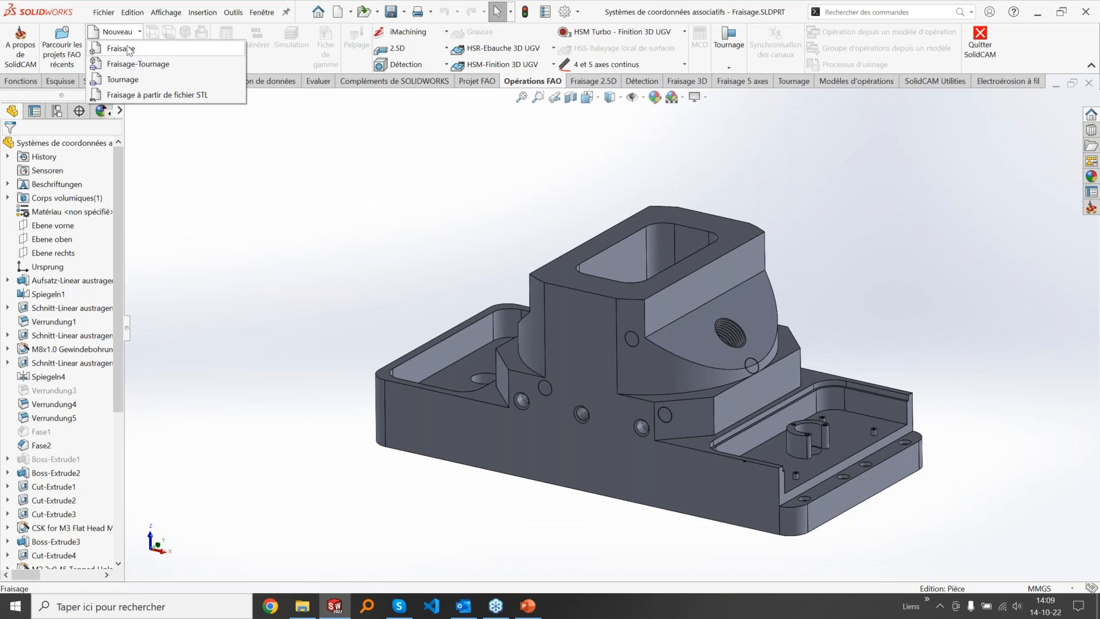
# Step: Create a new milling CAM project from the part using the Haas3x internal subs machine
pyautogui.click(127, 50)
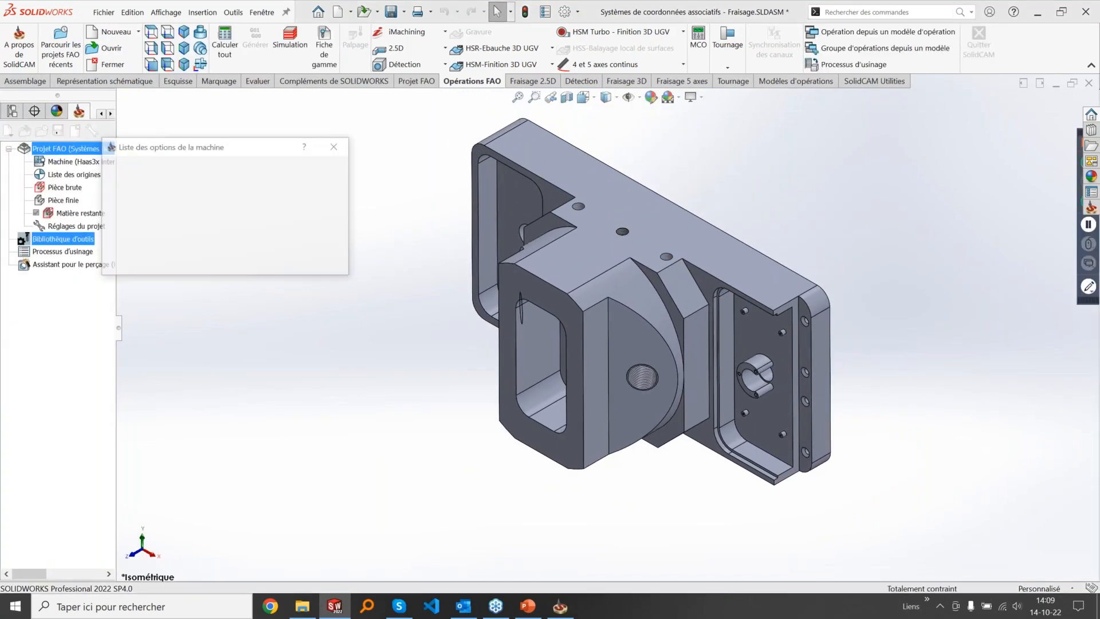
pyautogui.click(236, 128)
pyautogui.click(248, 127)
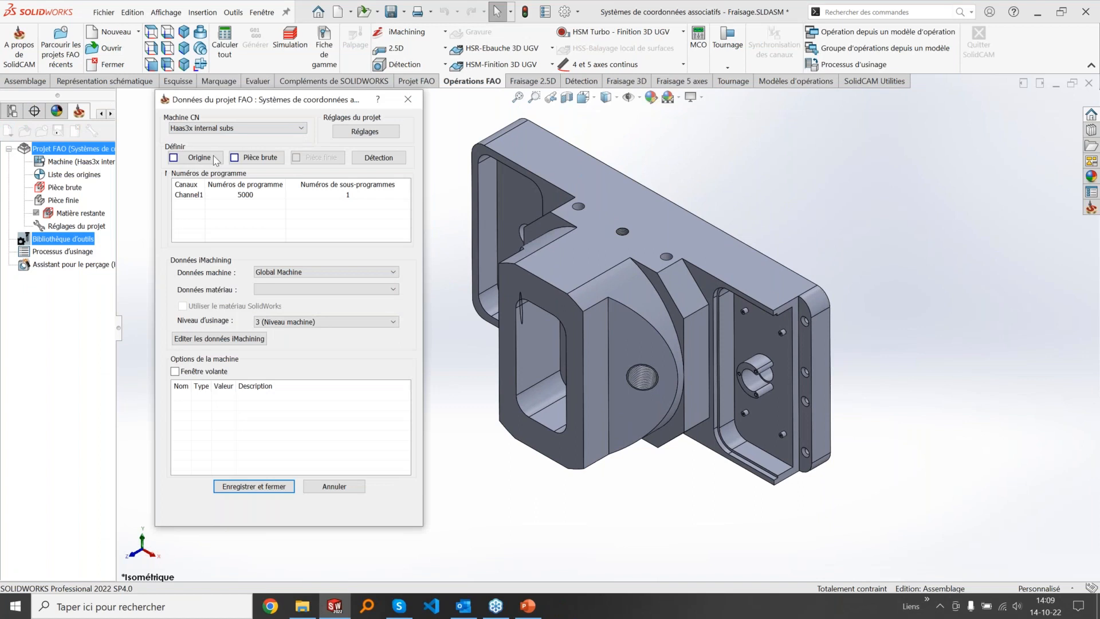
# Step: Start defining the project's origin, widen its settings area and orient the part with its central boss upright
pyautogui.click(199, 157)
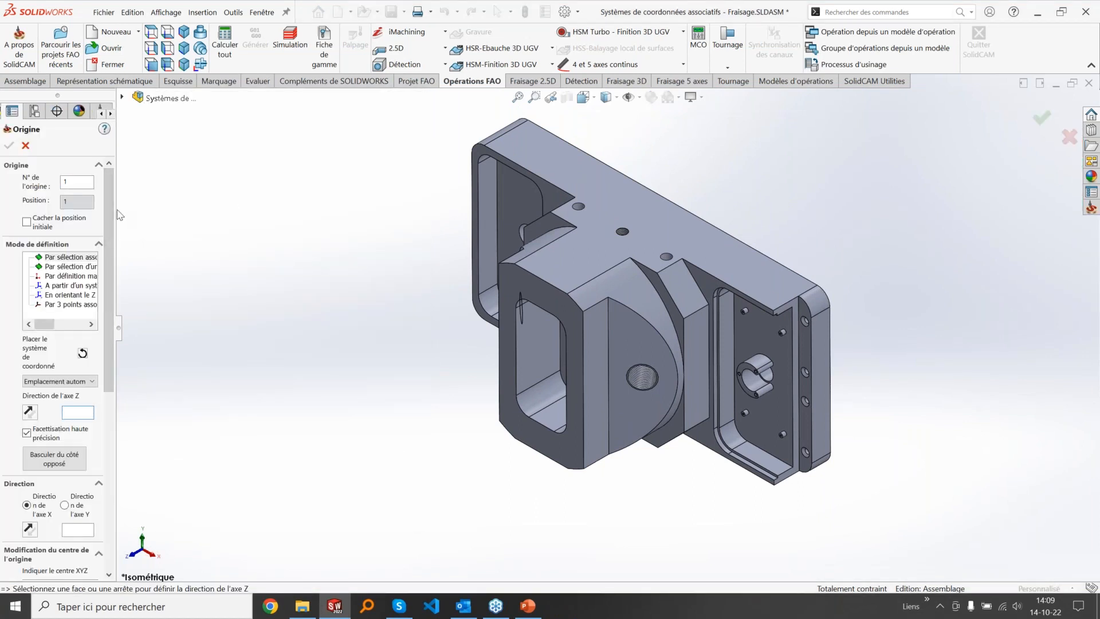
pyautogui.moveTo(115, 212); pyautogui.dragTo(250, 211)
pyautogui.moveTo(452, 350); pyautogui.dragTo(504, 233, button='middle')
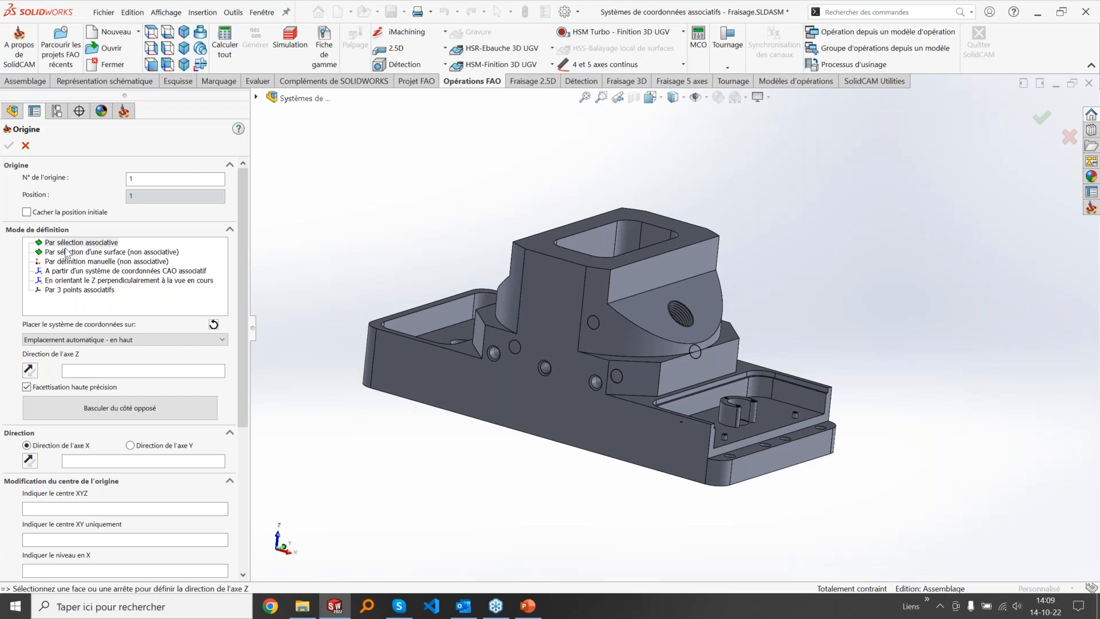
# Step: Preview the non-associative surface selection and manual definition modes, and return to associative selection
pyautogui.click(69, 253)
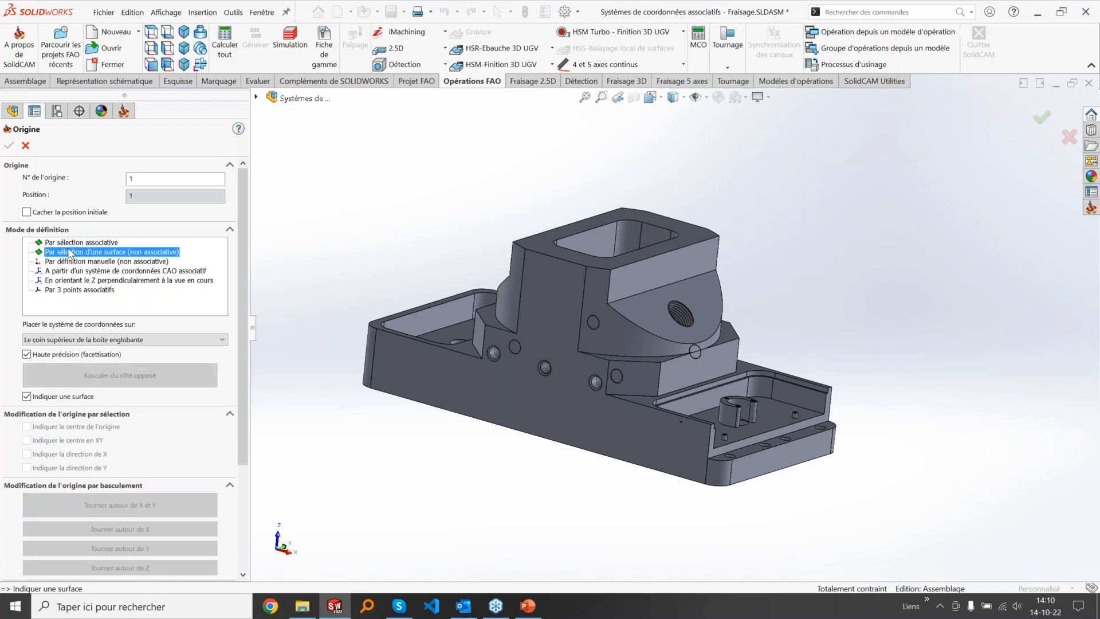
pyautogui.click(123, 262)
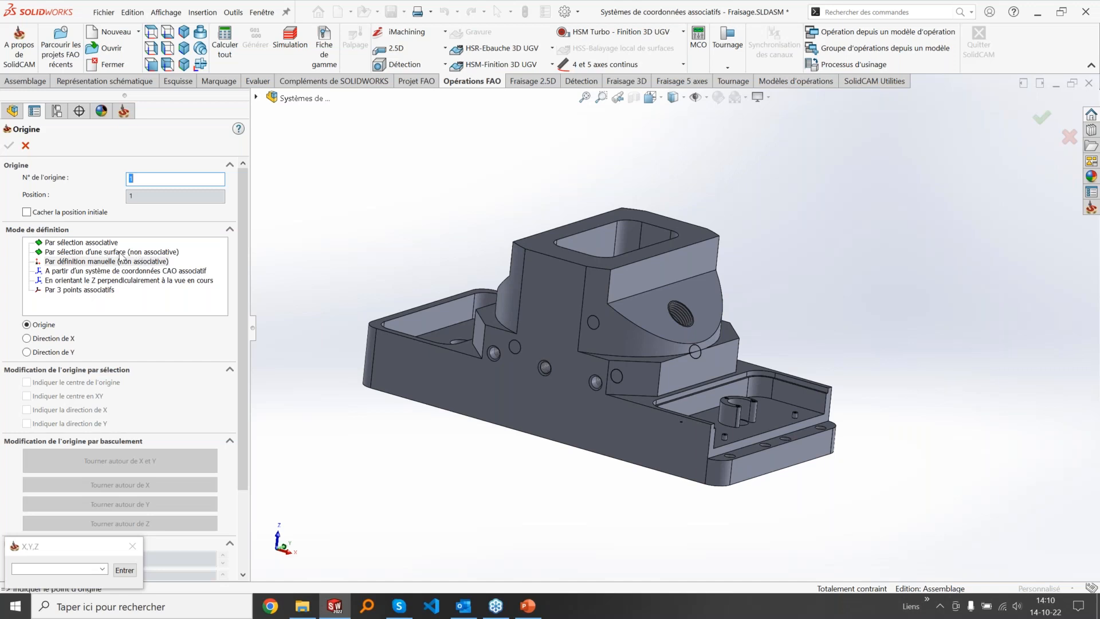
pyautogui.click(67, 243)
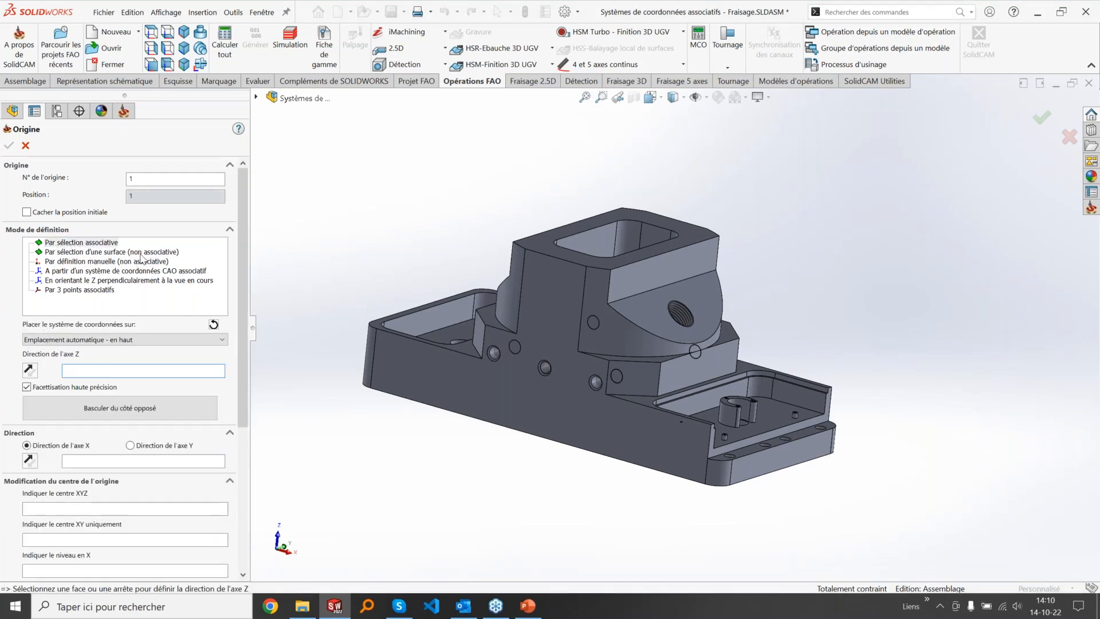
# Step: Try non-associative surface selection on the central boss's upper face, and return the definition mode to associative selection
pyautogui.click(122, 252)
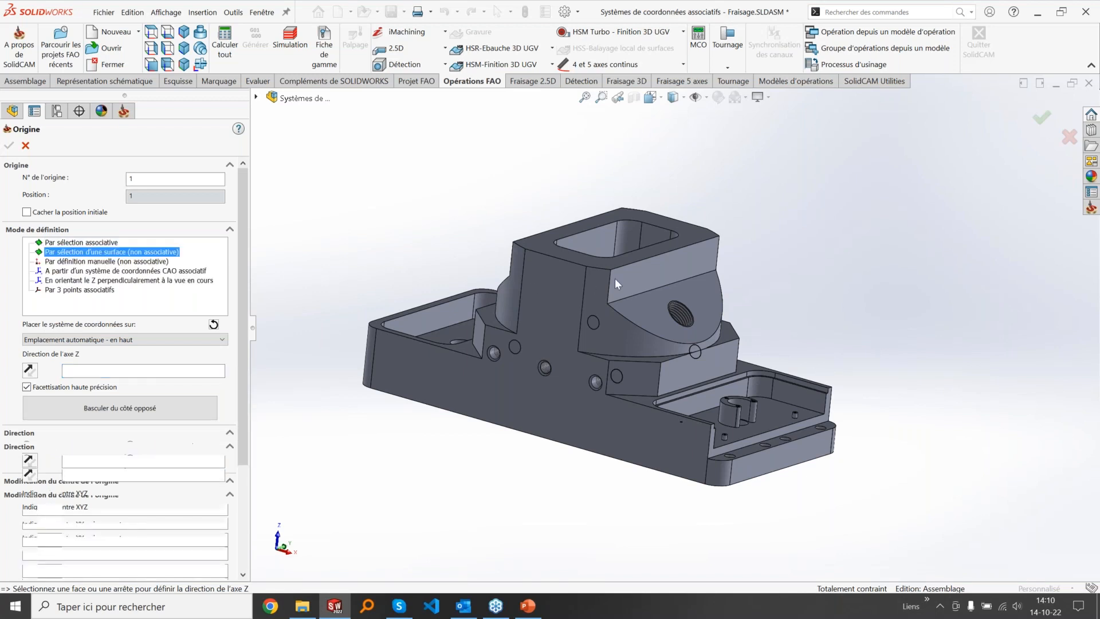
pyautogui.click(613, 258)
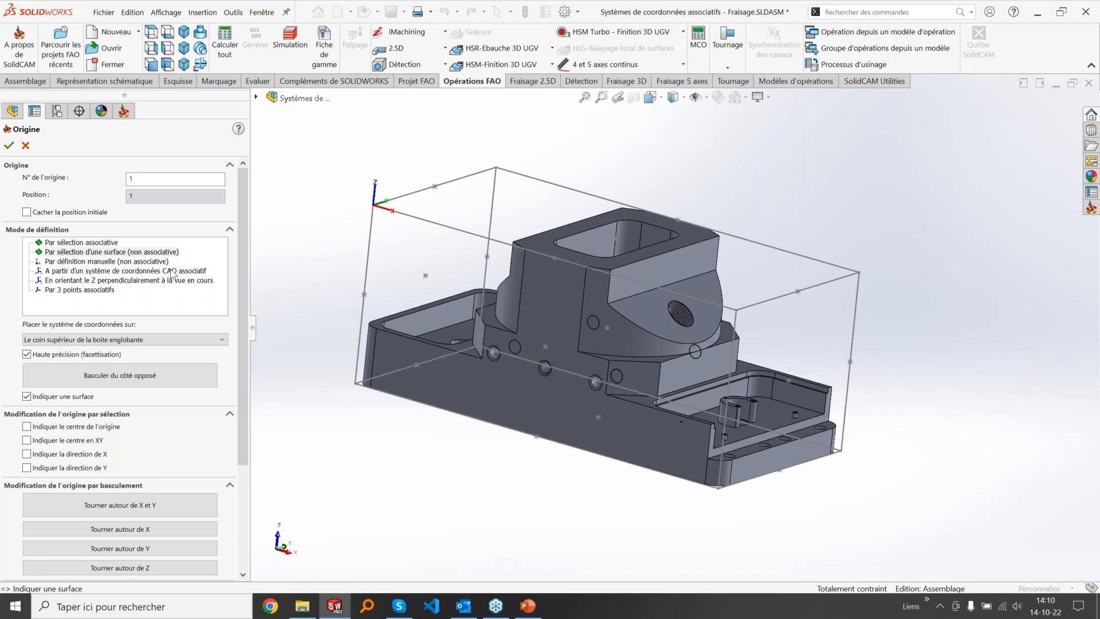
pyautogui.click(43, 82)
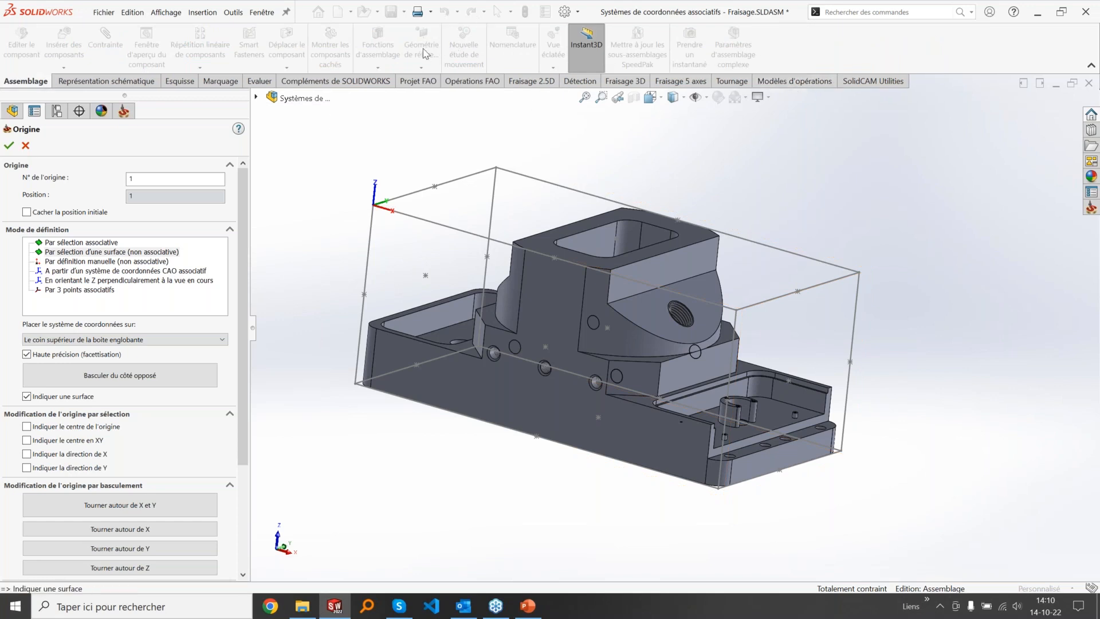
pyautogui.click(89, 250)
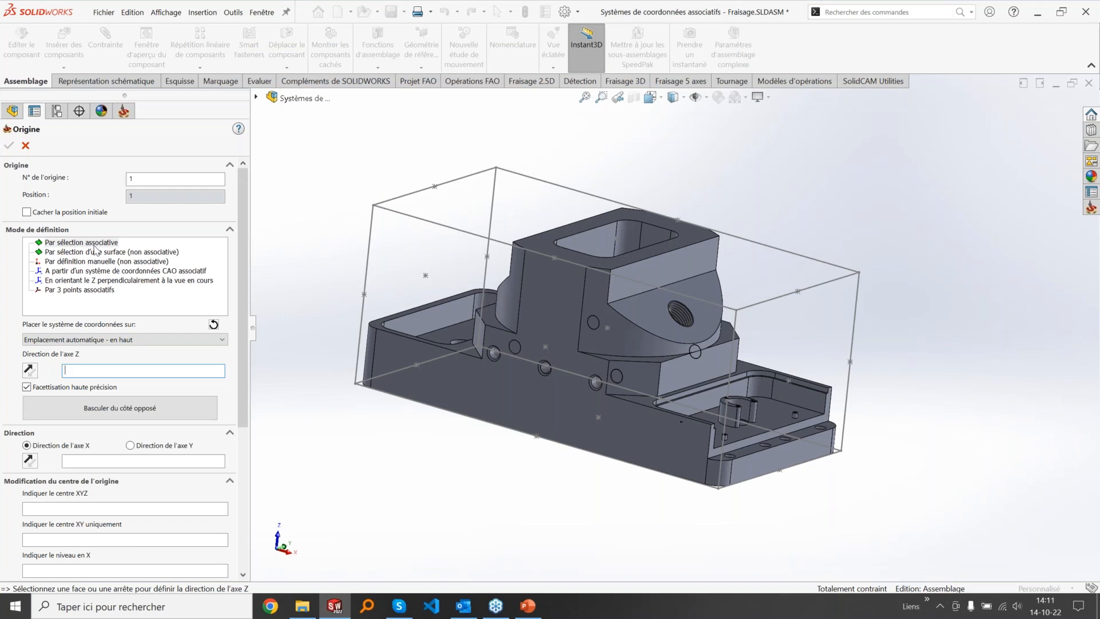
pyautogui.click(472, 81)
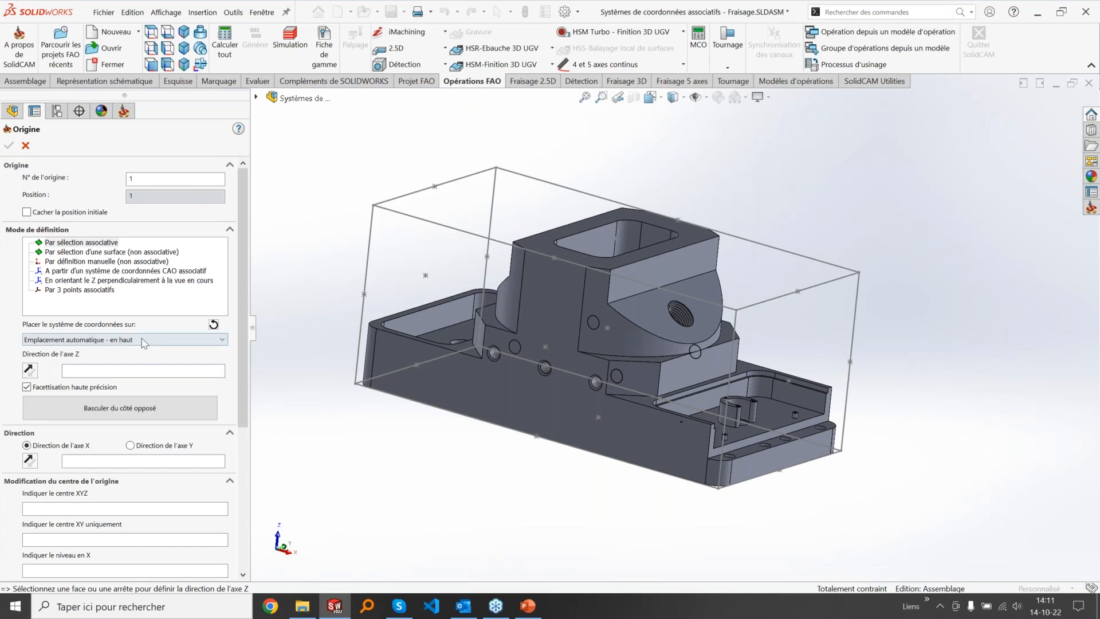
# Step: Examine the available placement options for the coordinate system
pyautogui.click(142, 341)
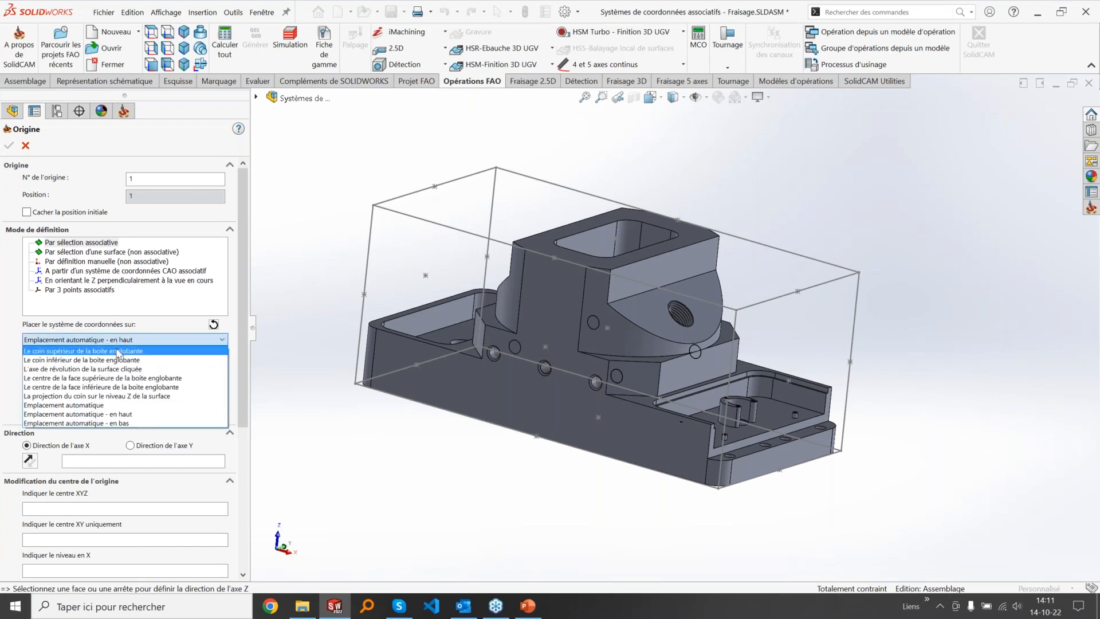
pyautogui.click(80, 328)
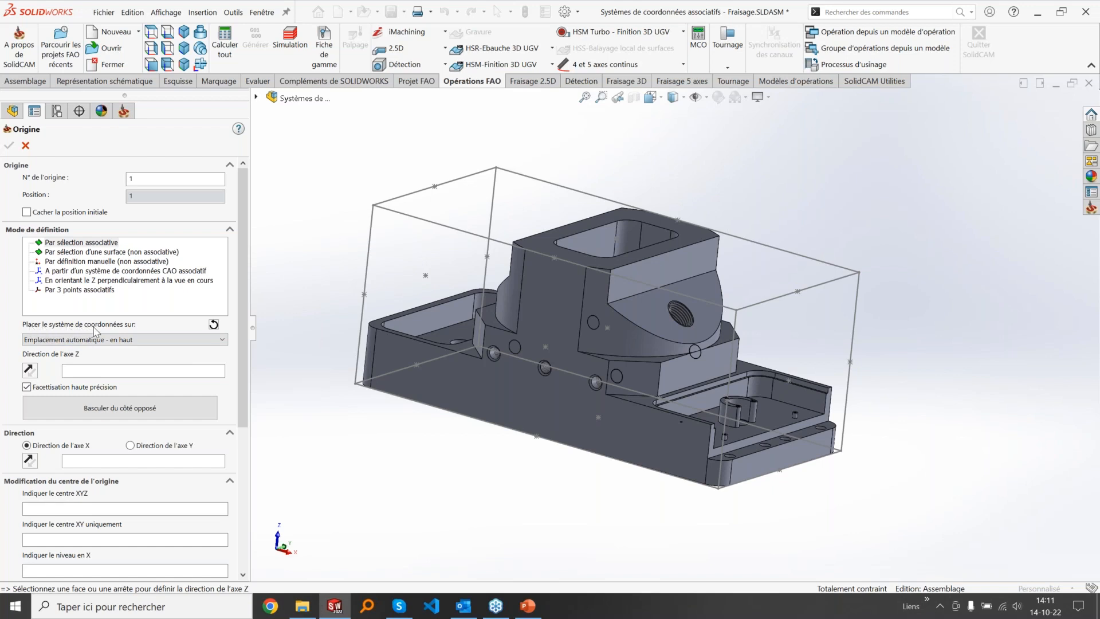
pyautogui.click(94, 340)
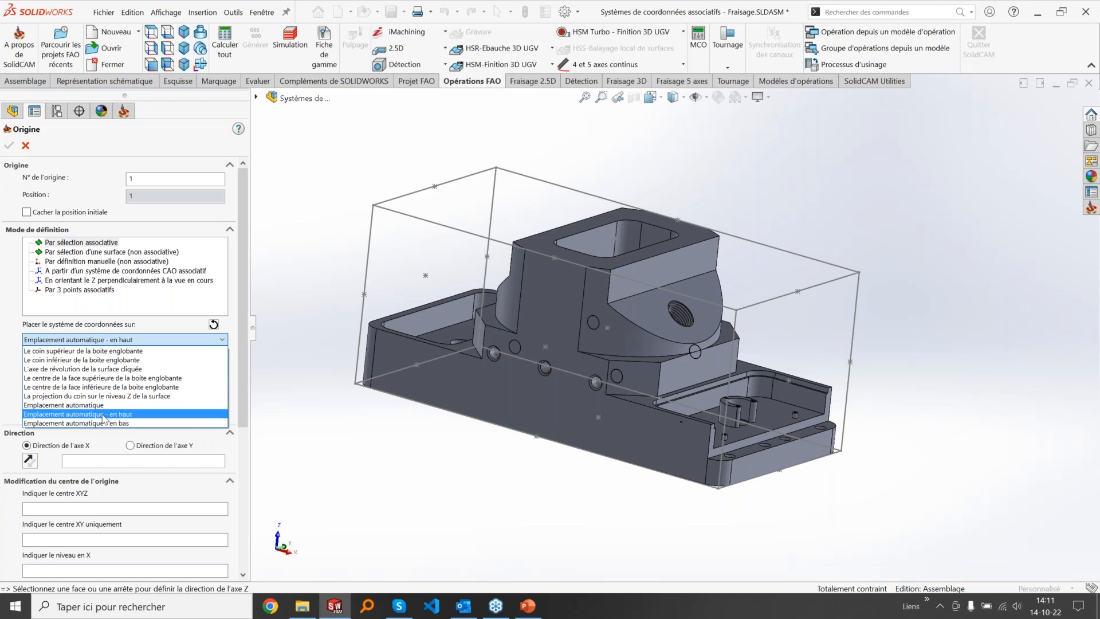
pyautogui.click(321, 210)
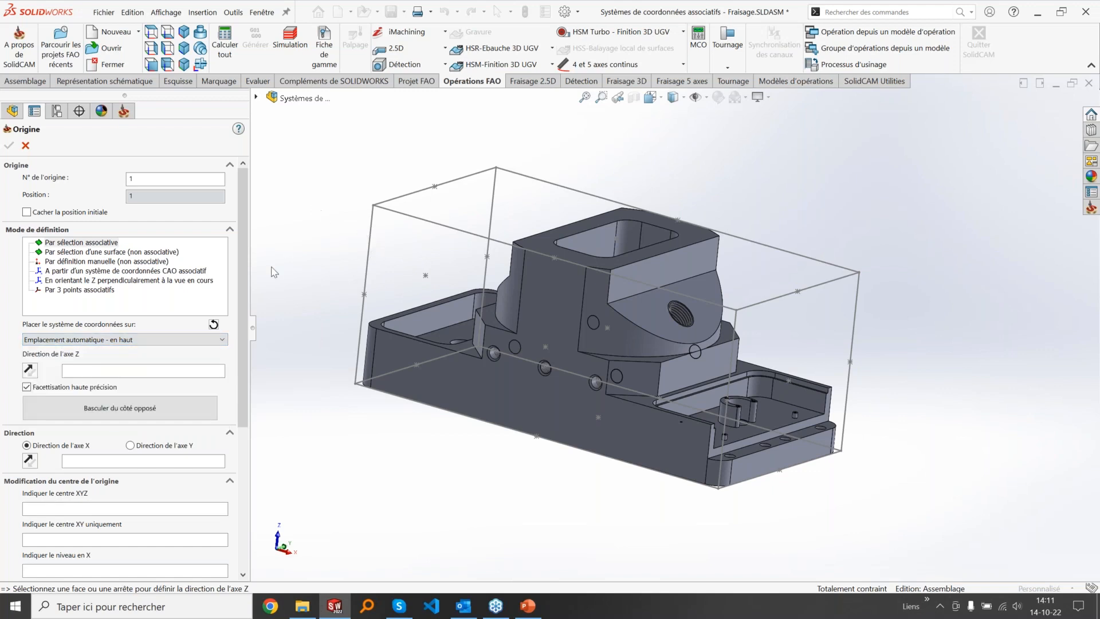
# Step: Define the Z direction from the narrow stepped ledge face at the base's end and inspect the origin placement
pyautogui.click(121, 369)
pyautogui.moveTo(525, 322); pyautogui.dragTo(694, 184, button='middle')
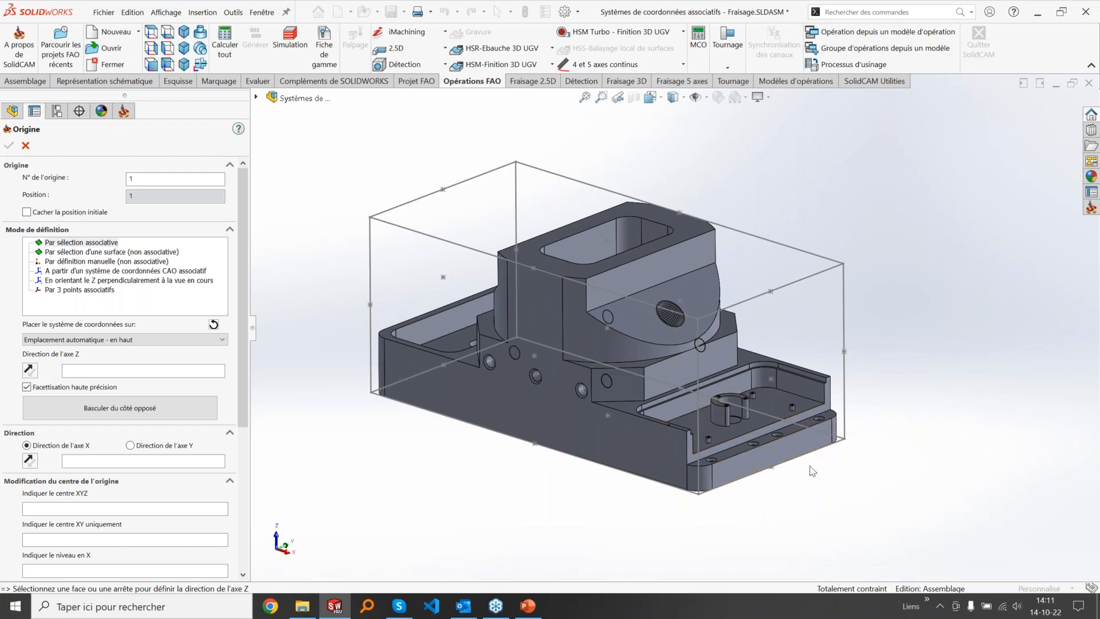
pyautogui.click(789, 430)
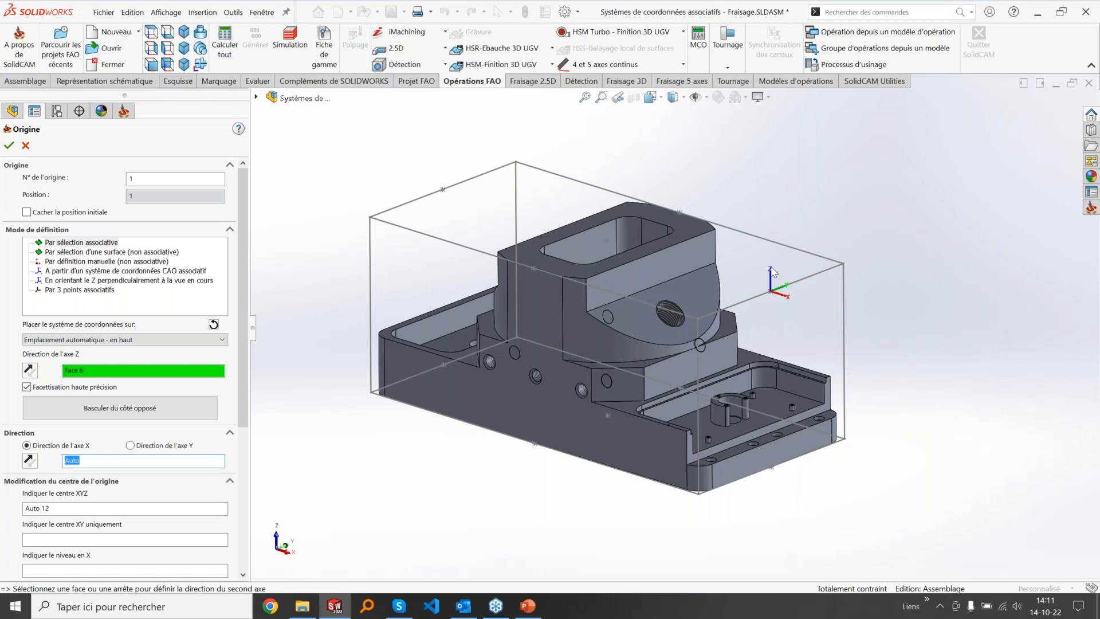
pyautogui.moveTo(845, 376); pyautogui.dragTo(863, 359, button='middle')
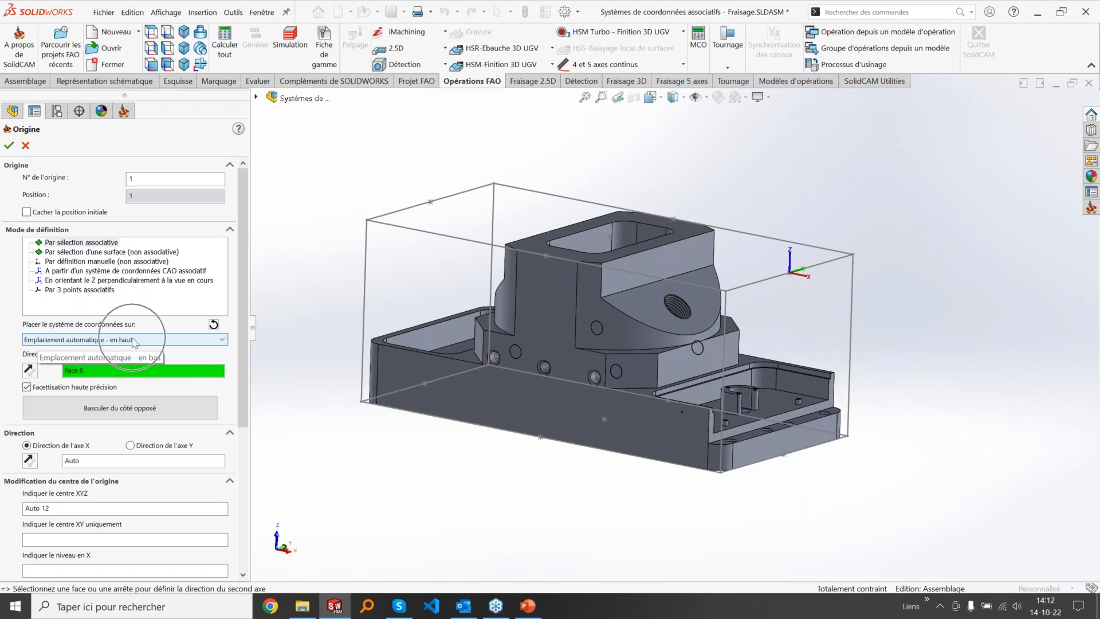
pyautogui.moveTo(940, 309); pyautogui.dragTo(934, 371, button='middle')
pyautogui.moveTo(800, 345); pyautogui.dragTo(803, 468, button='middle')
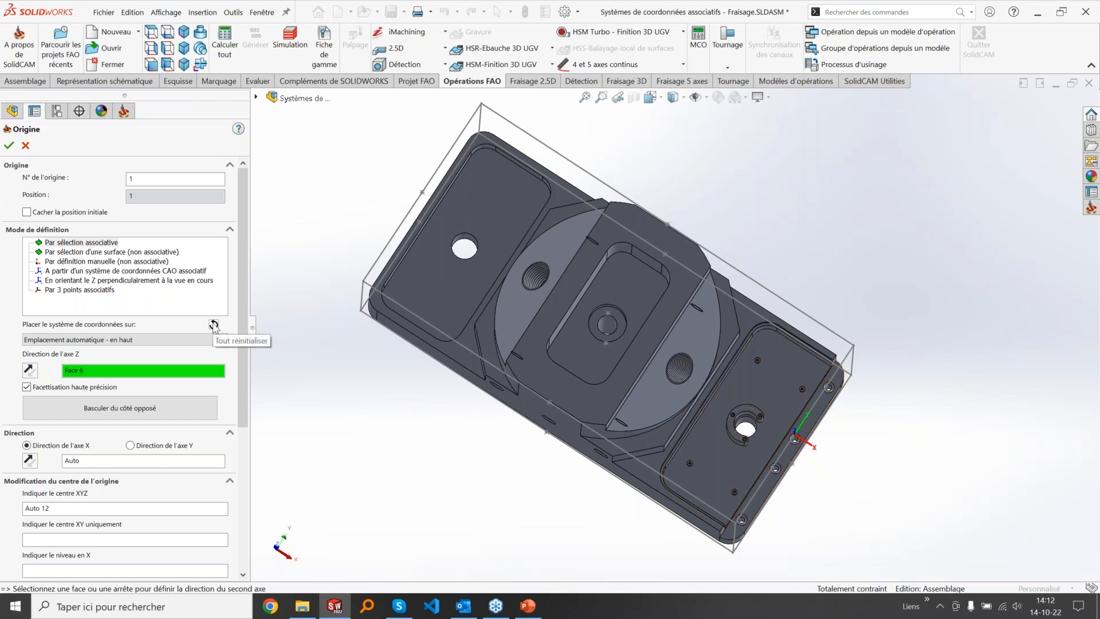
# Step: Reset the origin selections and redefine Z from another spot on the four-hole ledge face, with placement Emplacement automatique - en haut
pyautogui.click(213, 325)
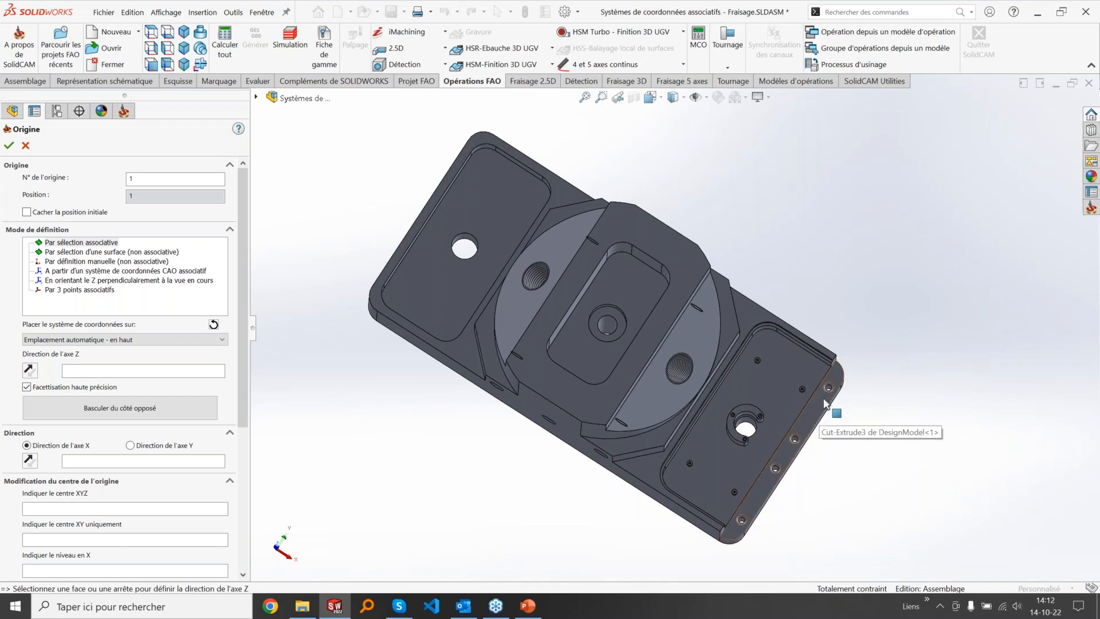
pyautogui.click(825, 404)
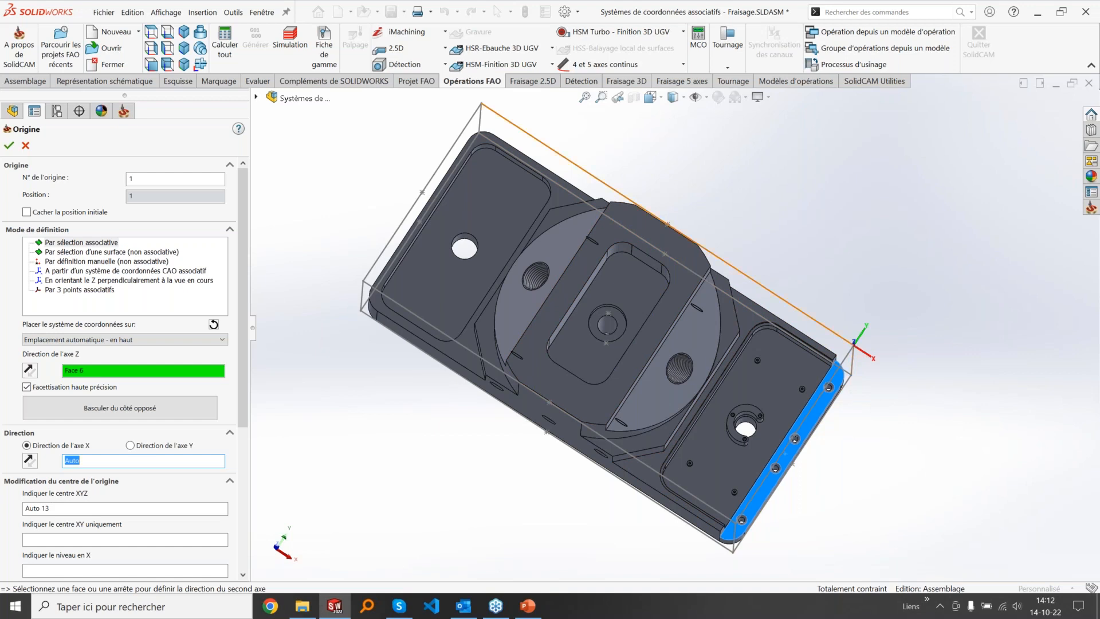
pyautogui.click(63, 339)
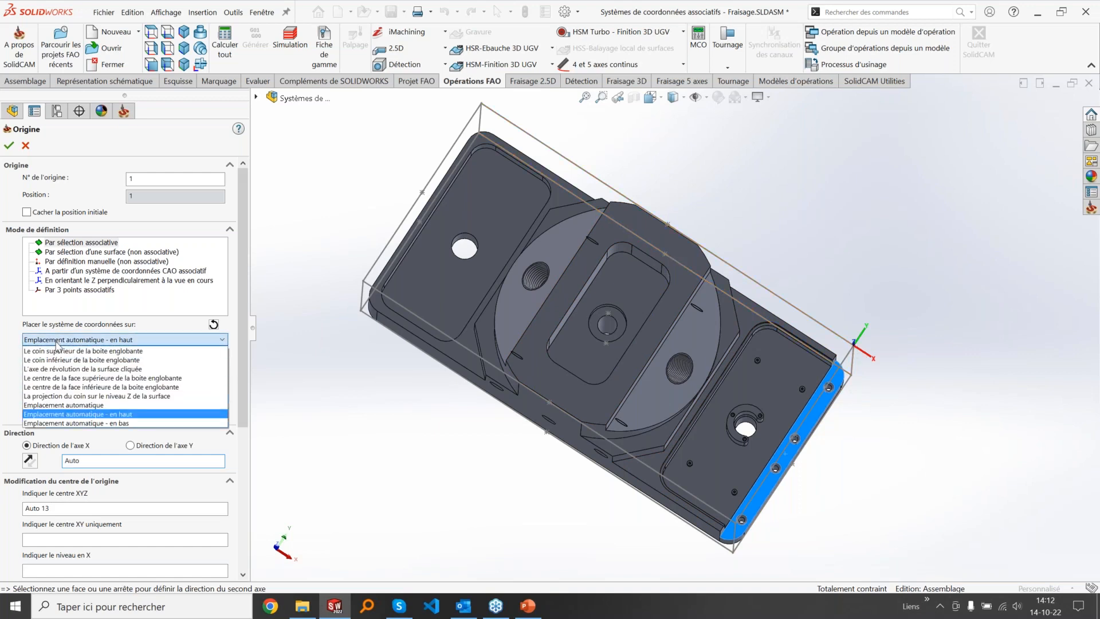
pyautogui.click(67, 414)
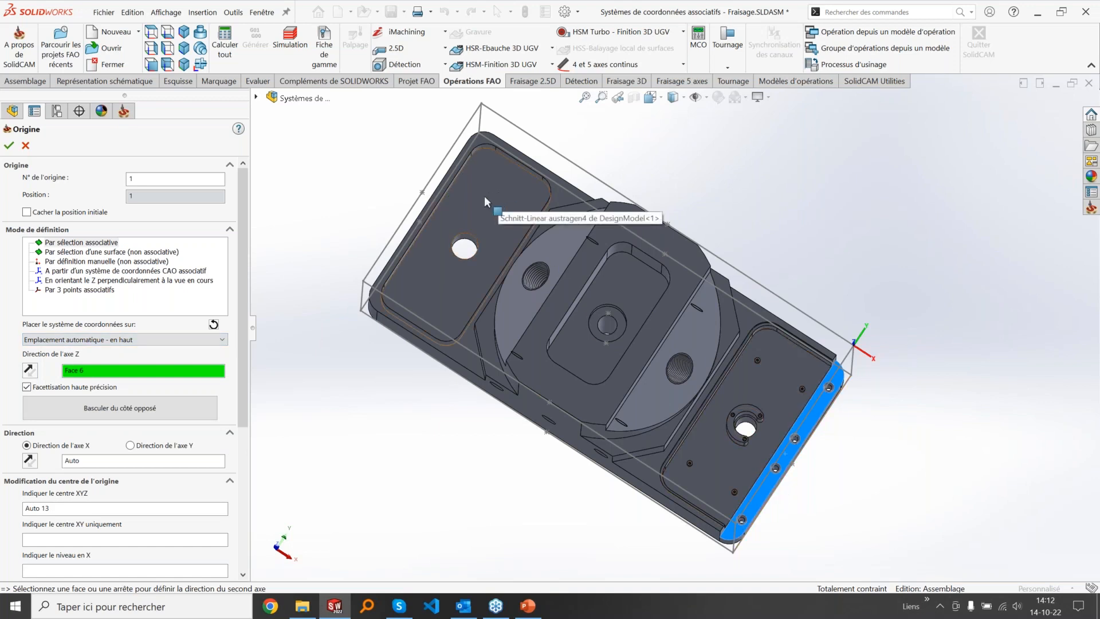
# Step: Reset the origin selections and define the Z direction from the floor of the rectangular pocket with the single hole
pyautogui.click(213, 325)
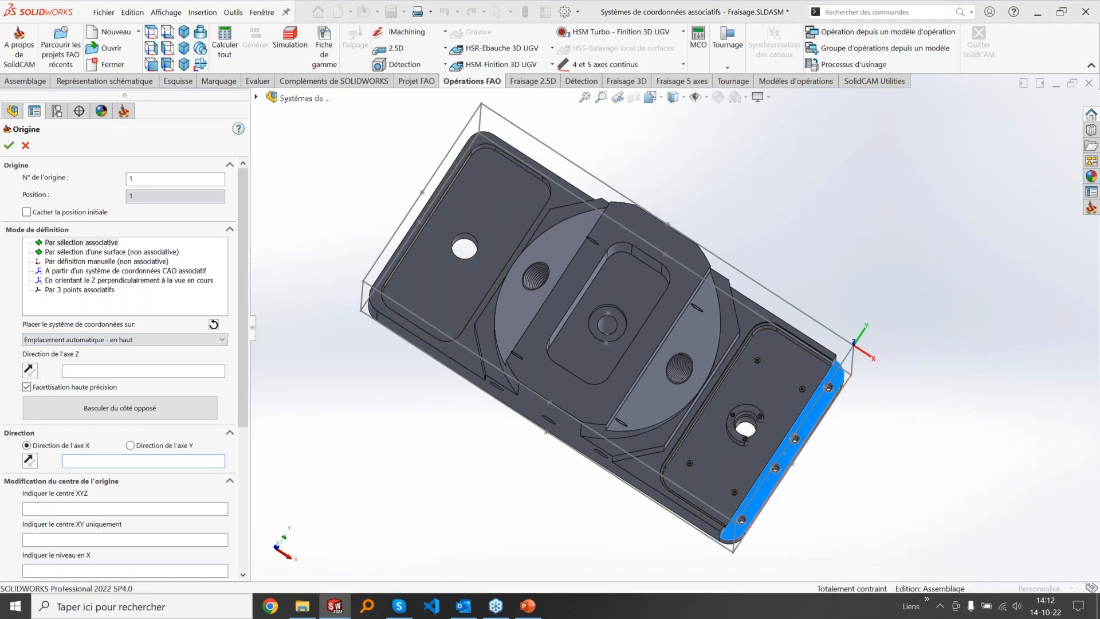
pyautogui.click(500, 214)
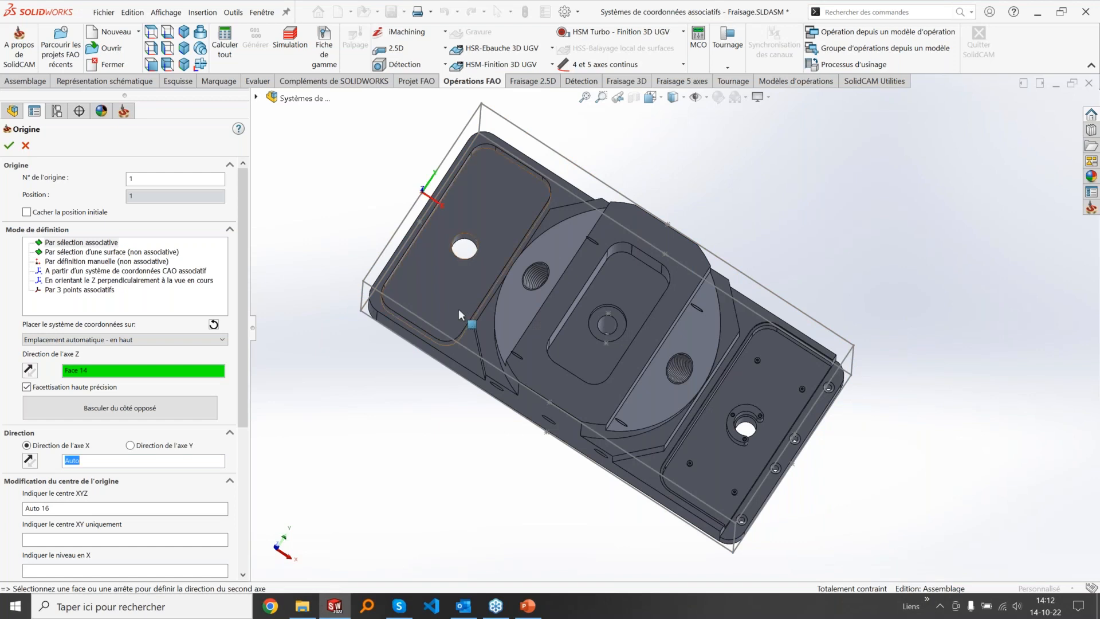
pyautogui.moveTo(458, 305); pyautogui.dragTo(457, 243, button='middle')
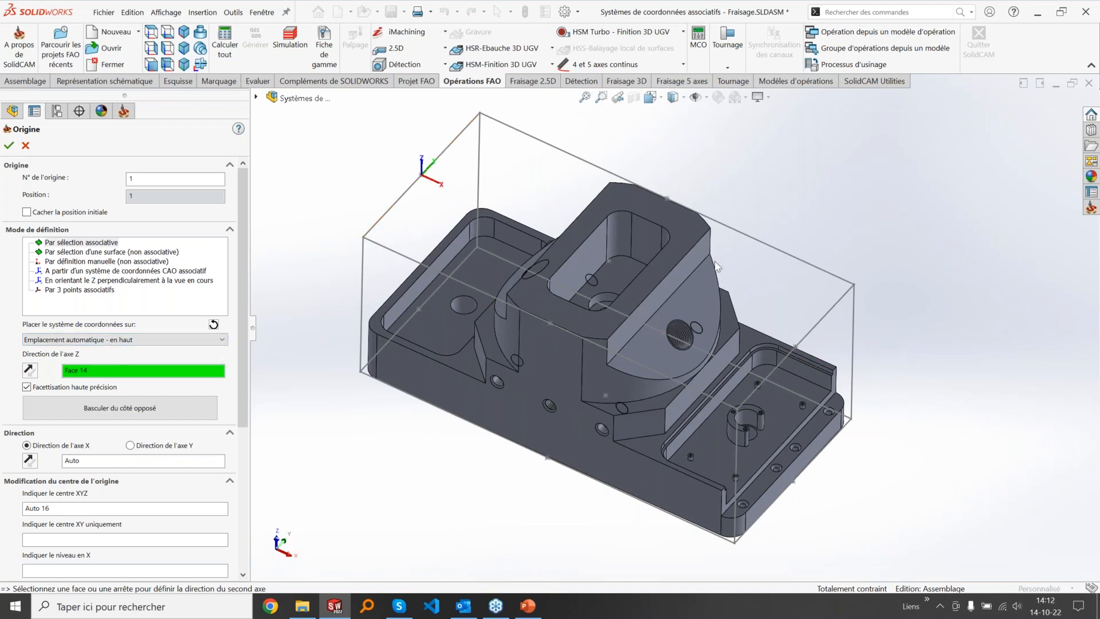
# Step: Set the coordinate system placement to Emplacement automatique - en bas and inspect the origin from several angles
pyautogui.click(145, 339)
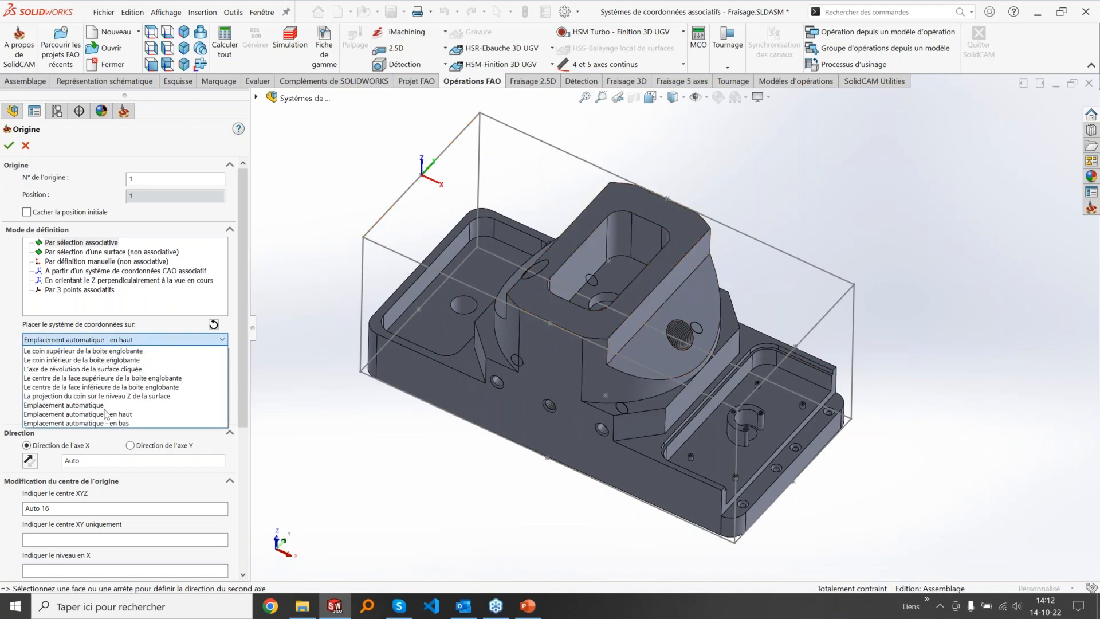
pyautogui.click(106, 424)
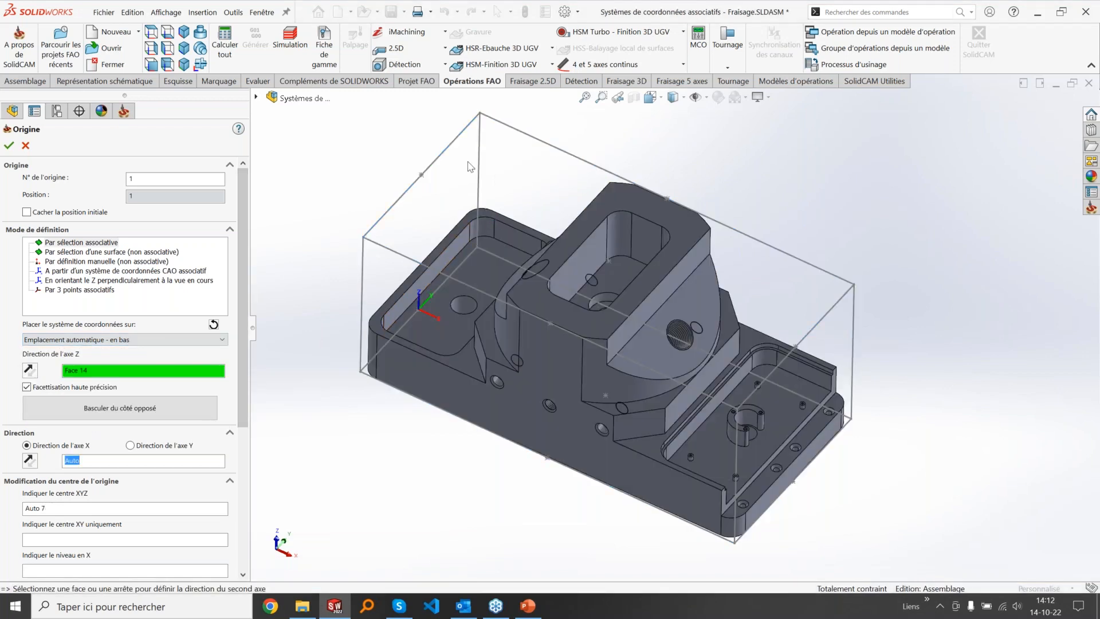
pyautogui.moveTo(492, 241); pyautogui.dragTo(521, 196, button='middle')
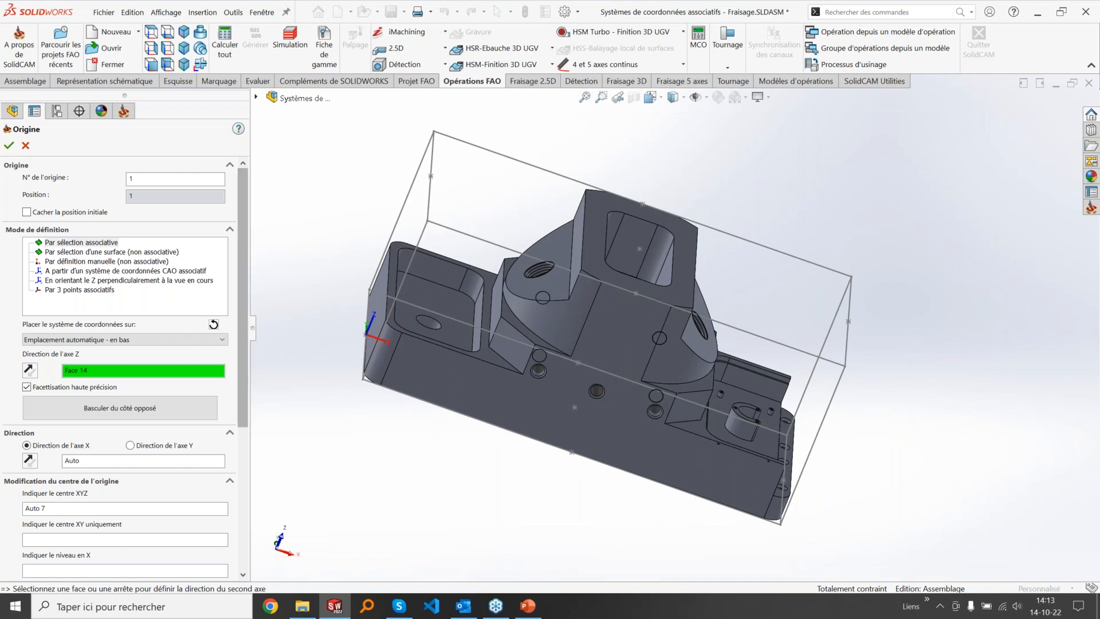
pyautogui.moveTo(428, 386); pyautogui.dragTo(458, 366, button='middle')
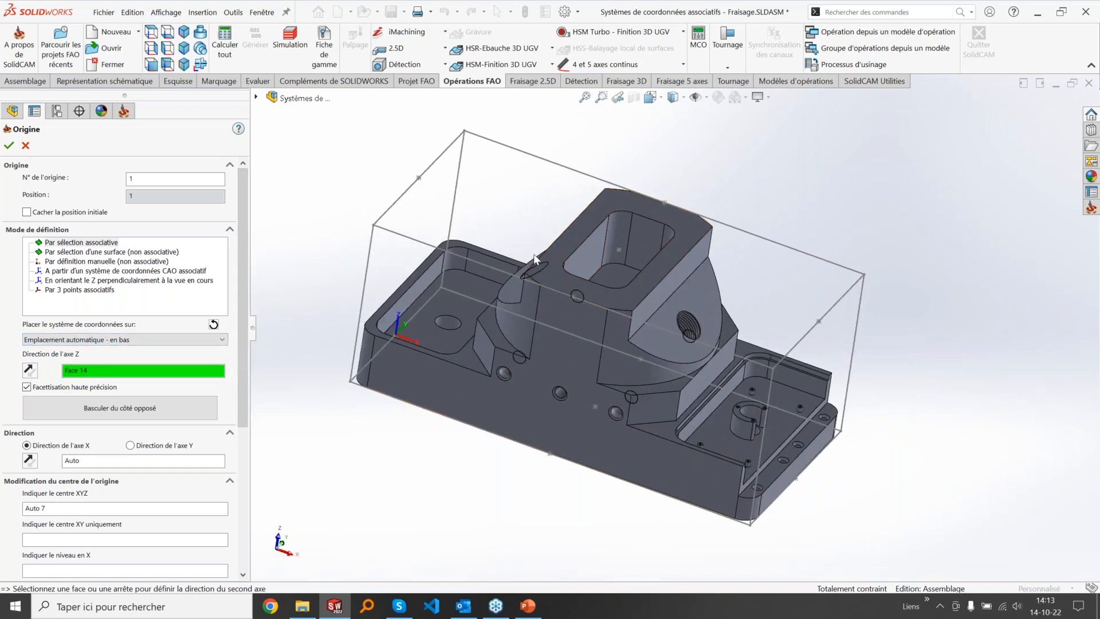
pyautogui.moveTo(521, 232); pyautogui.dragTo(538, 235, button='middle')
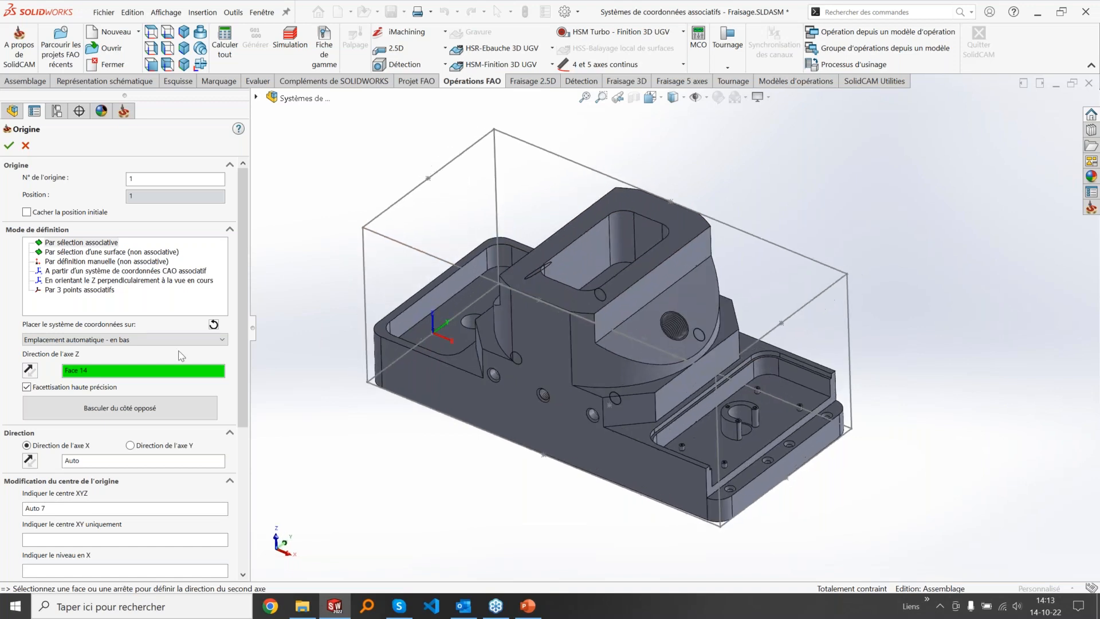
# Step: Redefine the Z direction from the C-shaped boss's cylindrical face and set the placement to Emplacement automatique - en haut
pyautogui.click(213, 325)
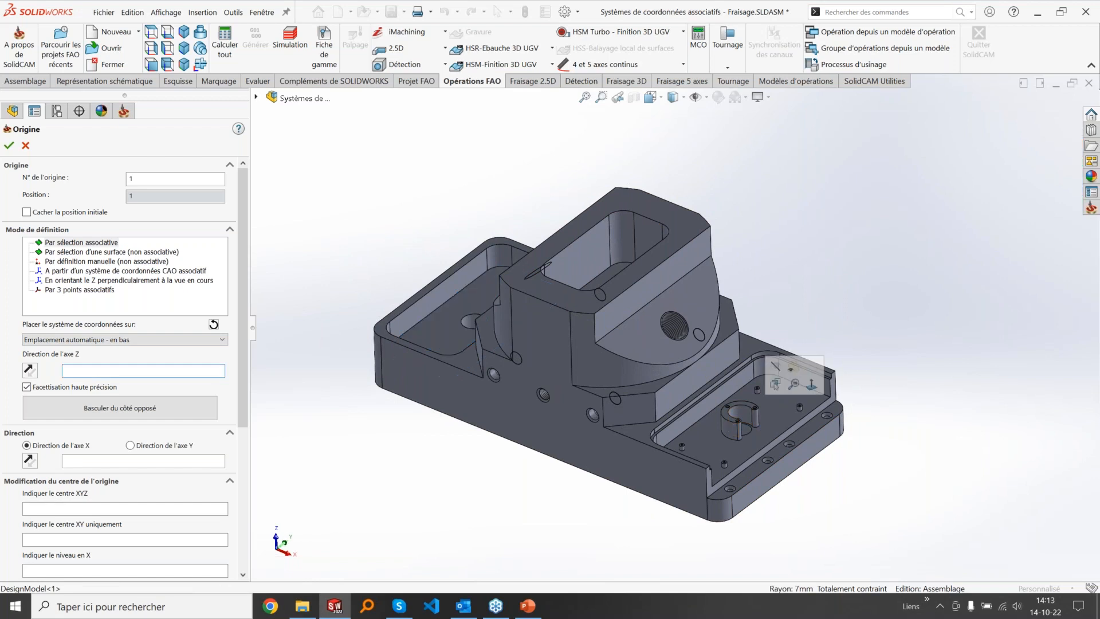
pyautogui.click(749, 416)
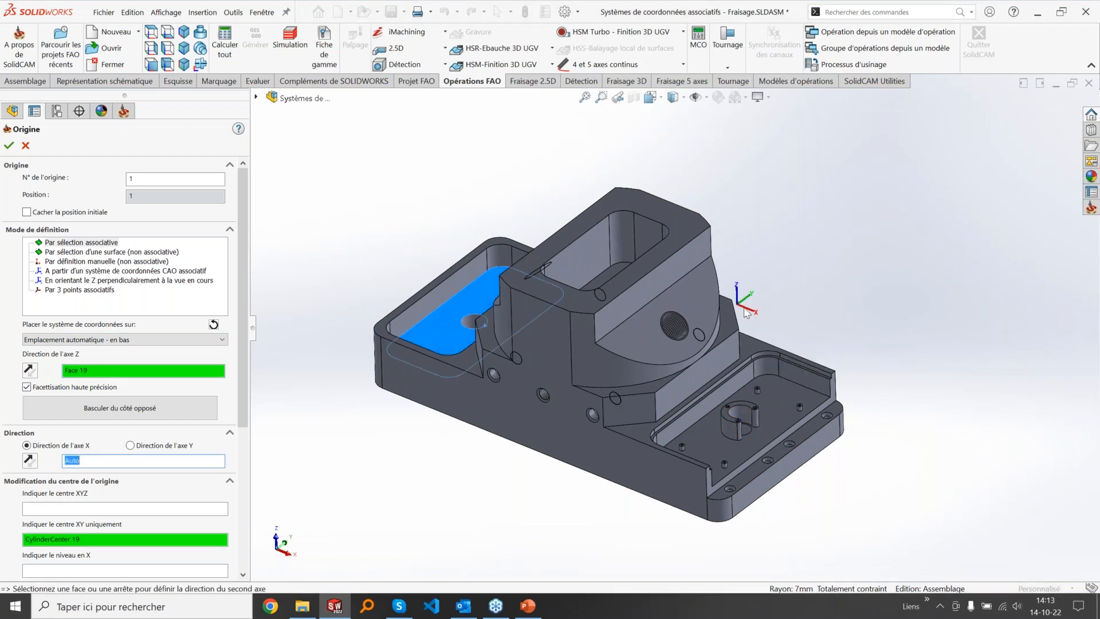
pyautogui.moveTo(574, 398); pyautogui.dragTo(612, 361, button='middle')
pyautogui.click(161, 343)
pyautogui.click(113, 417)
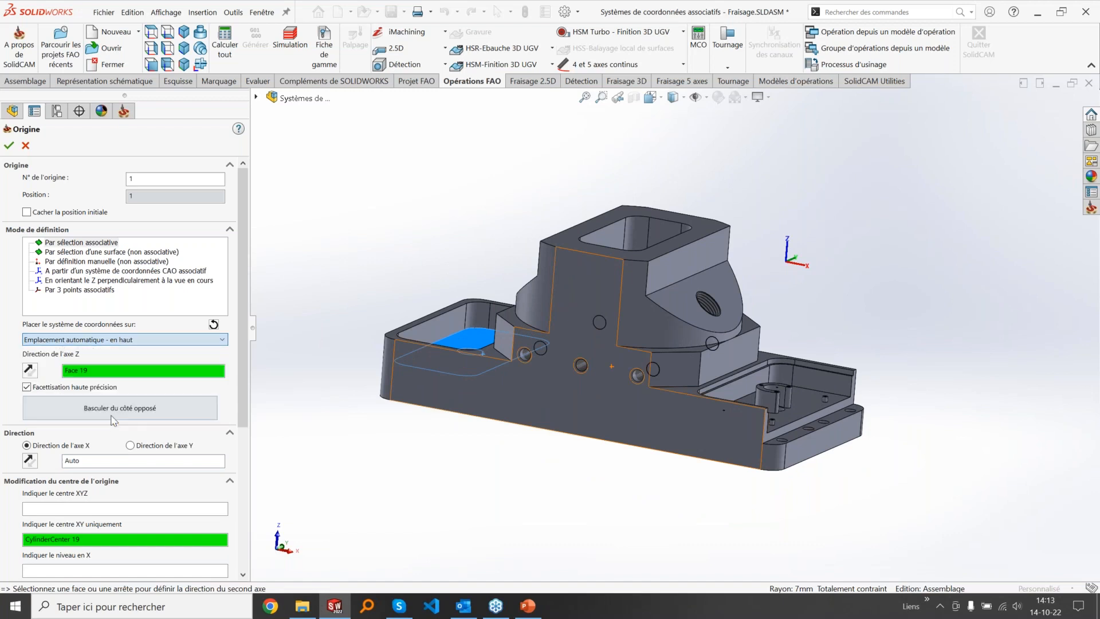
# Step: Switch the placement to Emplacement automatique - en bas and back to Emplacement automatique - en haut to compare origin positions
pyautogui.click(161, 339)
pyautogui.click(122, 427)
pyautogui.click(161, 339)
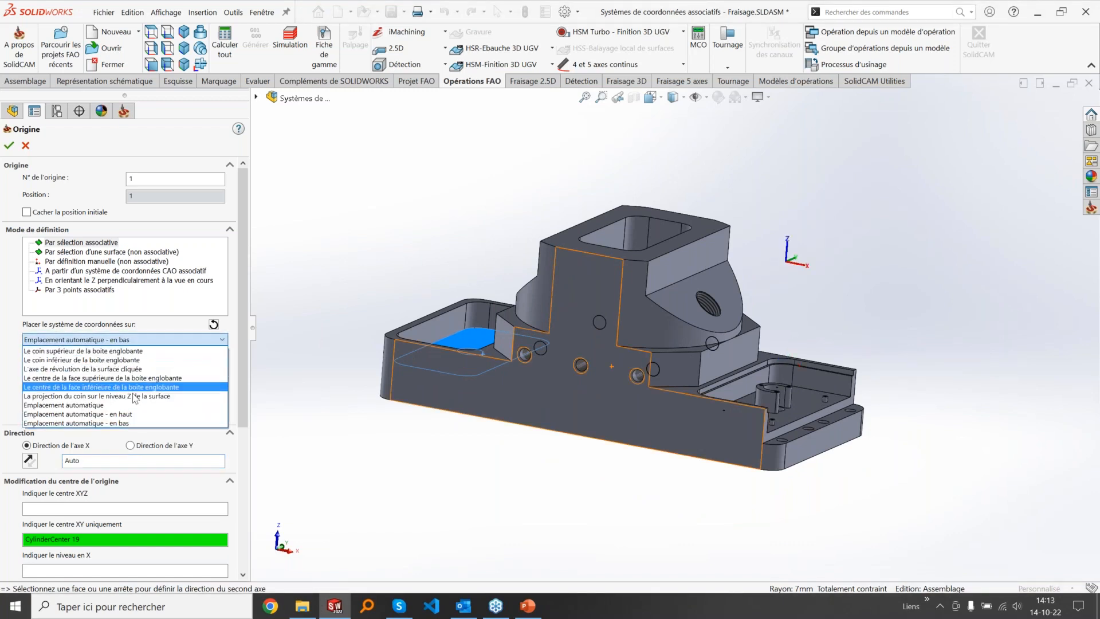
pyautogui.click(127, 414)
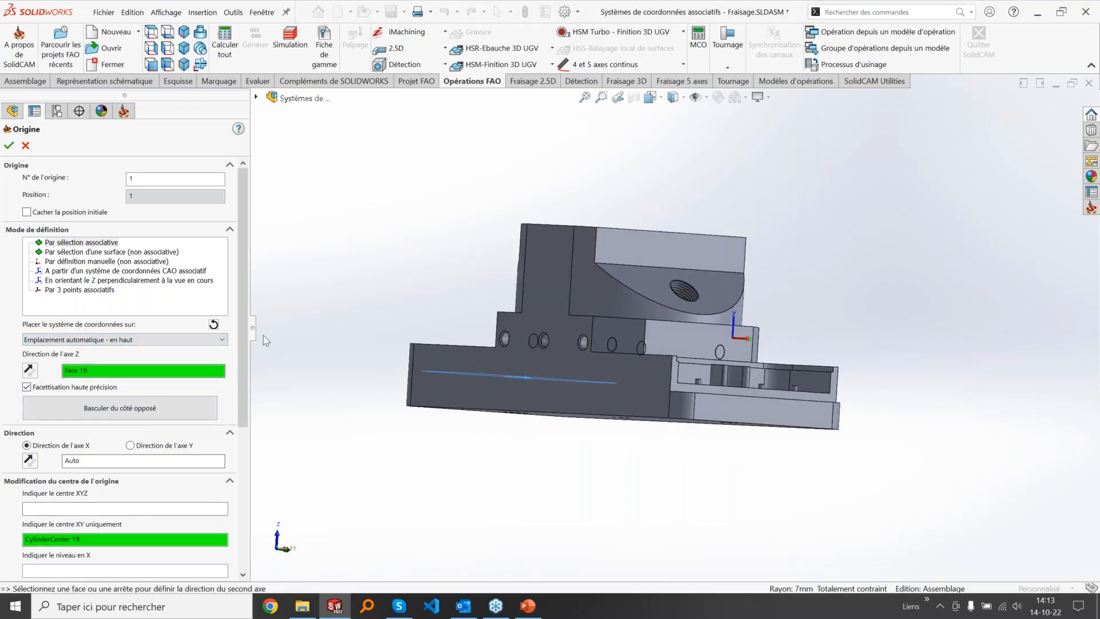
# Step: Reset the origin selections and define the Z direction from the C-shaped boss's cylindrical face again
pyautogui.click(214, 325)
pyautogui.click(146, 370)
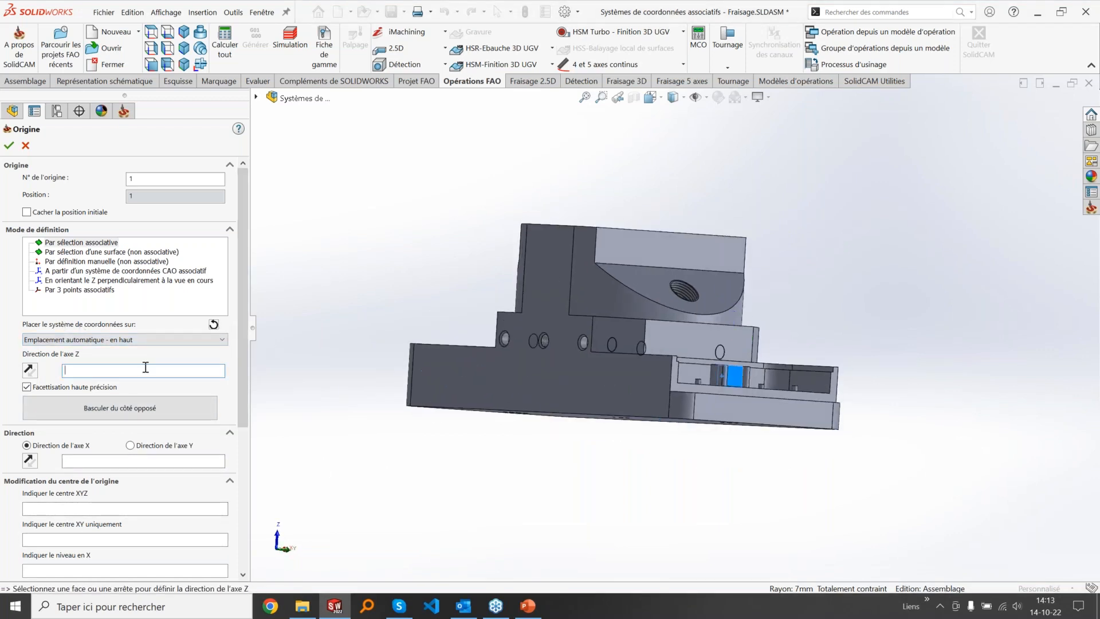
pyautogui.moveTo(768, 441); pyautogui.dragTo(796, 481, button='middle')
pyautogui.click(773, 399)
pyautogui.click(768, 397)
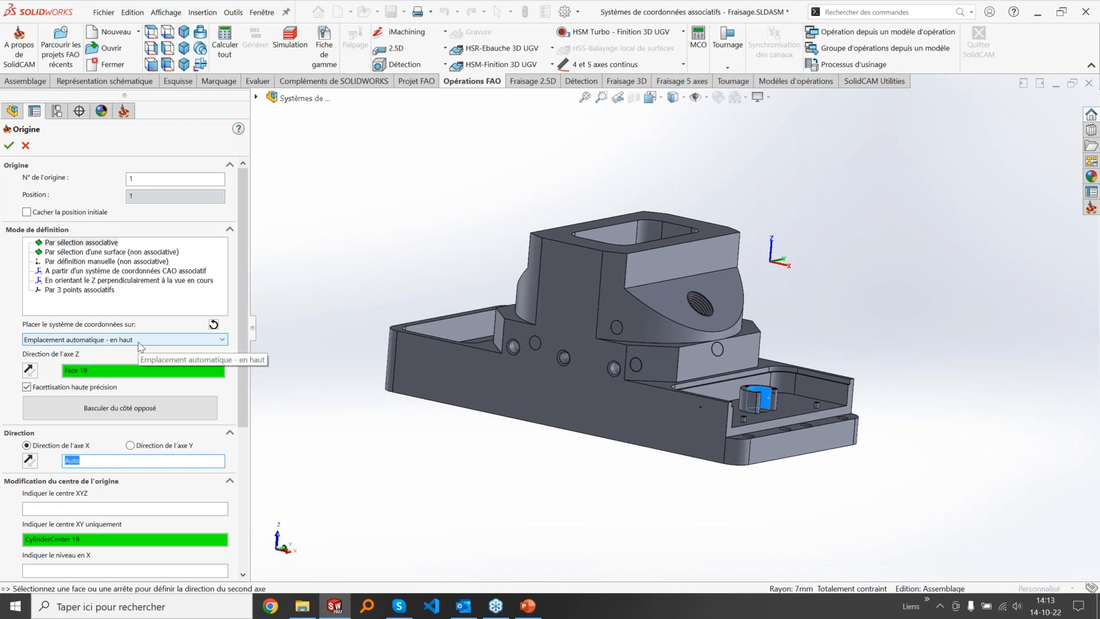
# Step: Reset the origin selections, choose the placement Emplacement automatique, and define Z from the floor of the pocket containing the C-shaped boss
pyautogui.click(213, 325)
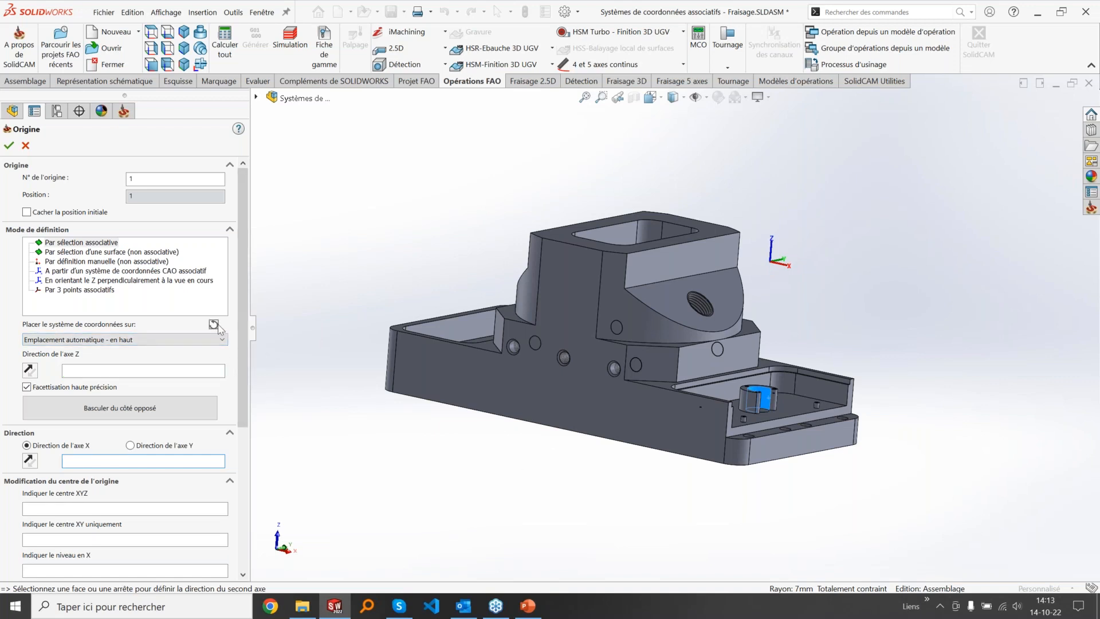
pyautogui.click(114, 340)
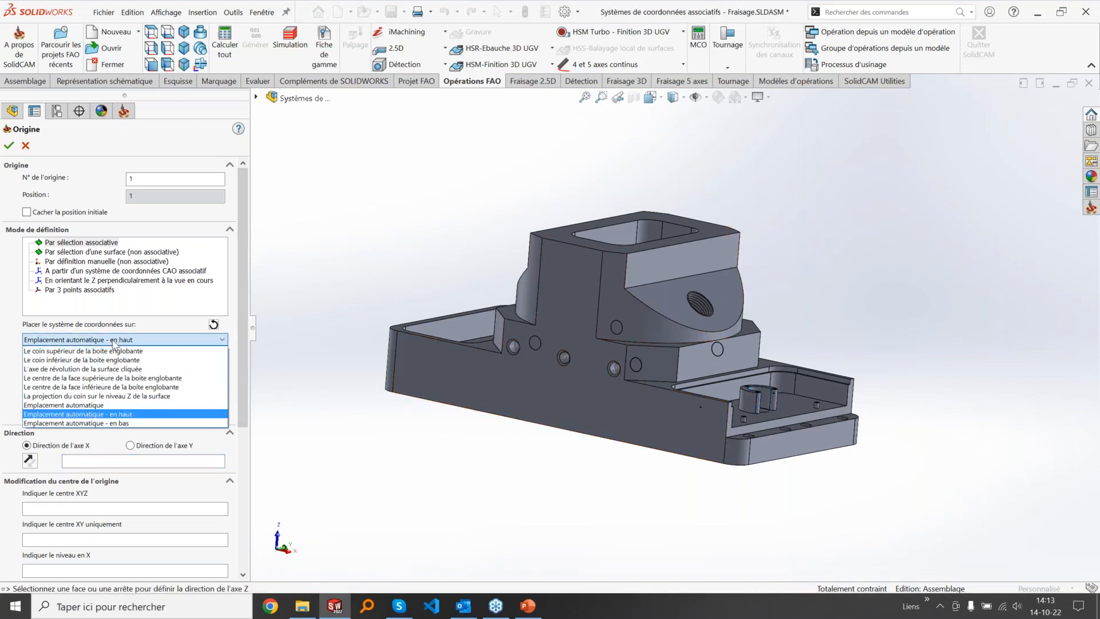
pyautogui.click(101, 407)
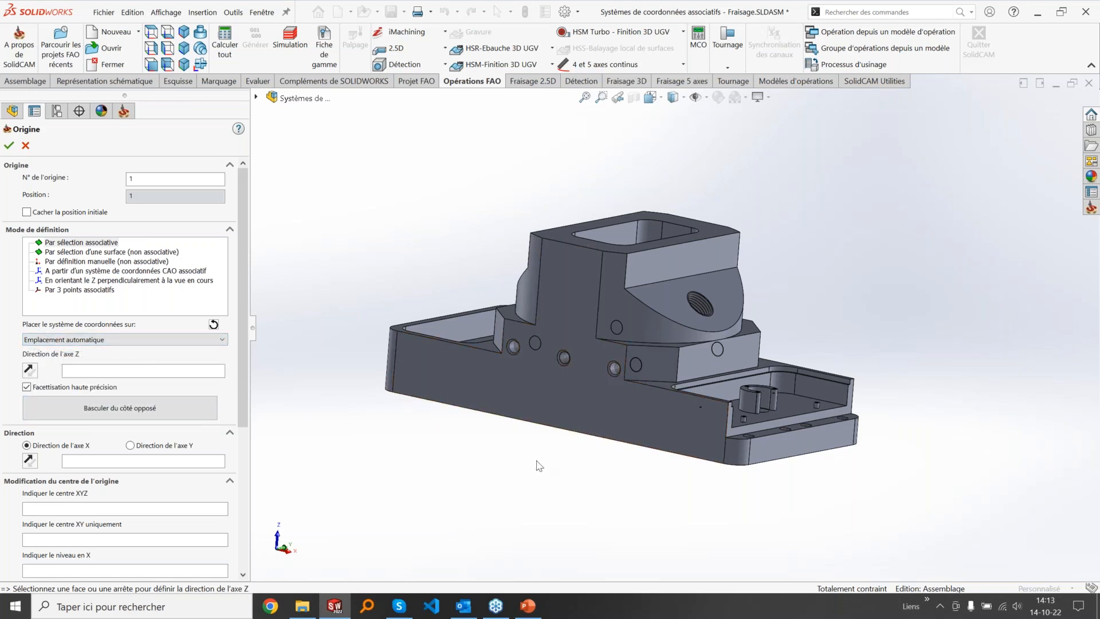
pyautogui.moveTo(538, 462); pyautogui.dragTo(554, 482, button='middle')
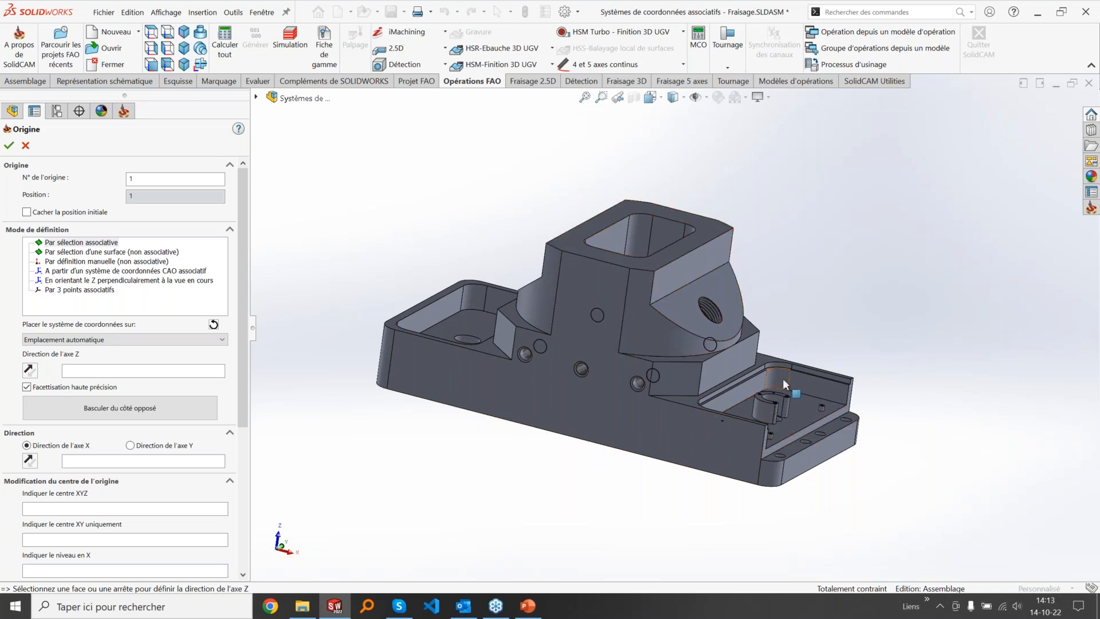
pyautogui.click(804, 410)
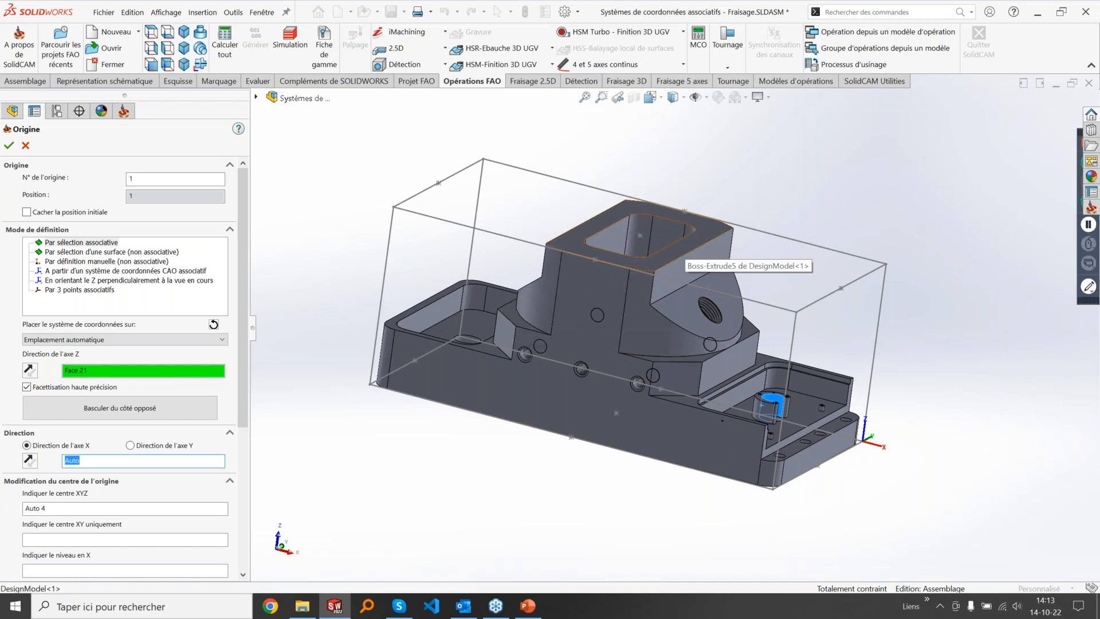
# Step: Reset the origin selections and define the Z direction from the tower's top face around the rectangular opening
pyautogui.click(685, 239)
pyautogui.click(473, 328)
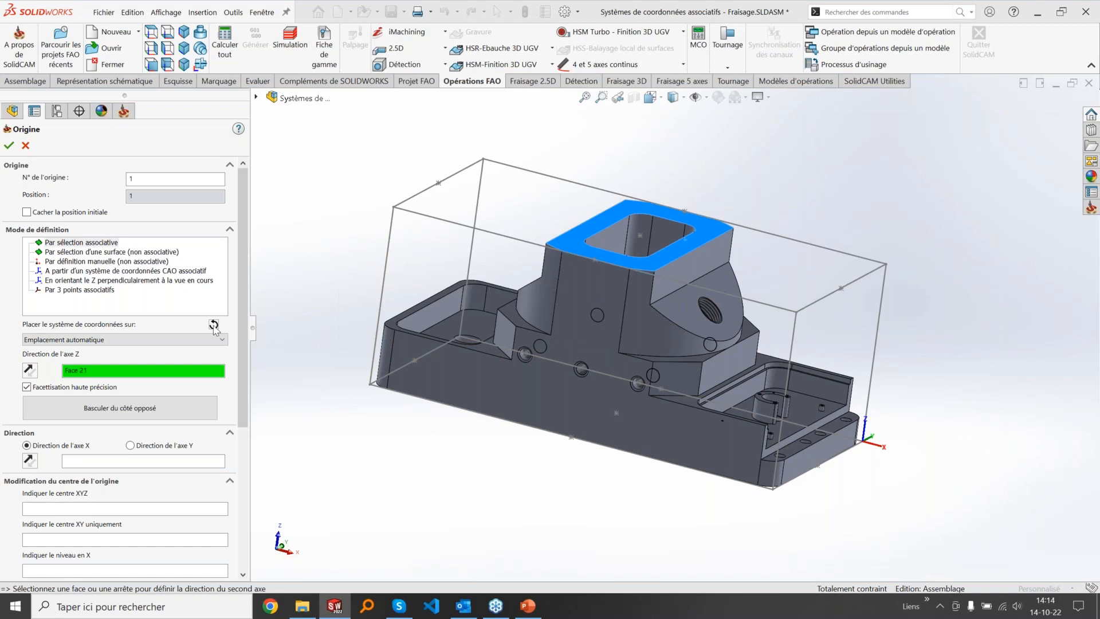
pyautogui.click(214, 325)
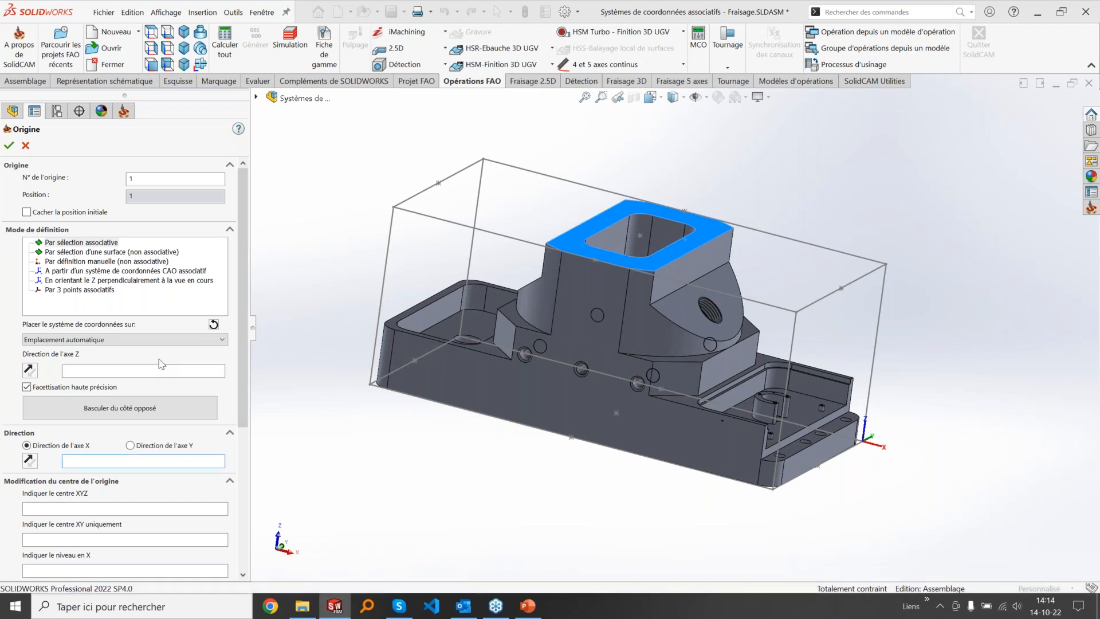
pyautogui.click(699, 234)
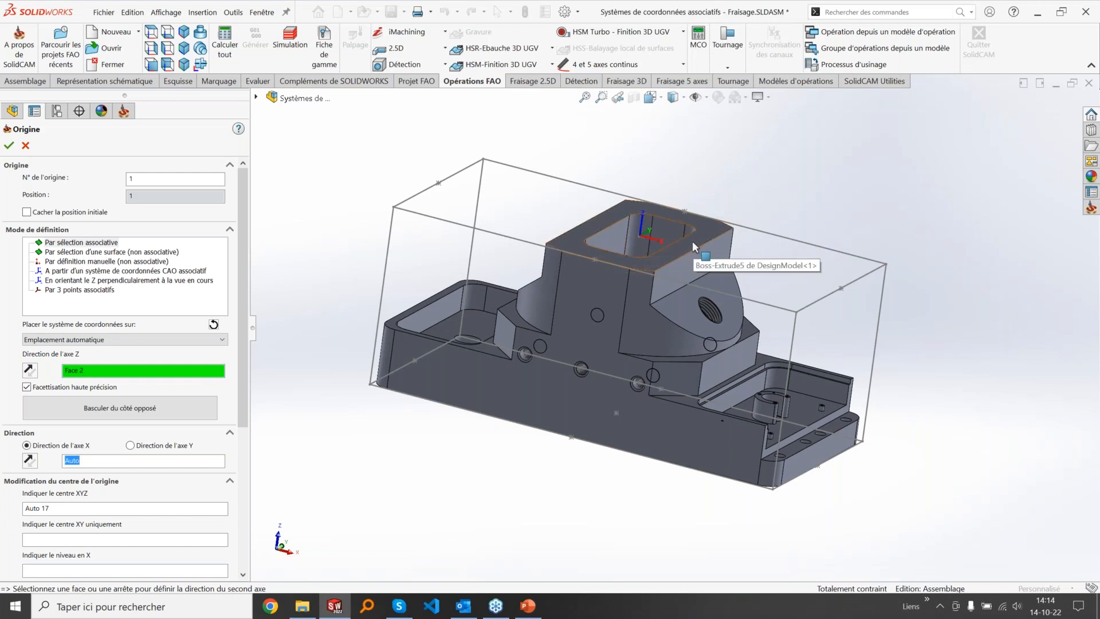
pyautogui.moveTo(692, 241); pyautogui.dragTo(653, 284, button='middle')
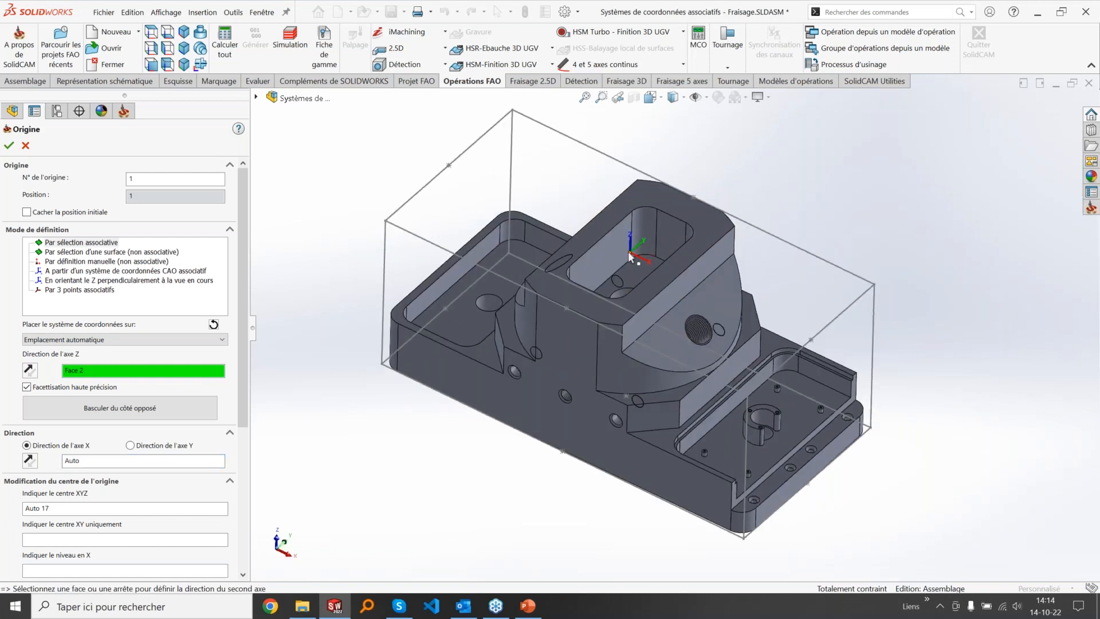
# Step: Set the placement to Emplacement automatique - en haut and redefine Z from the floor of the pocket containing the C-shaped boss
pyautogui.click(114, 339)
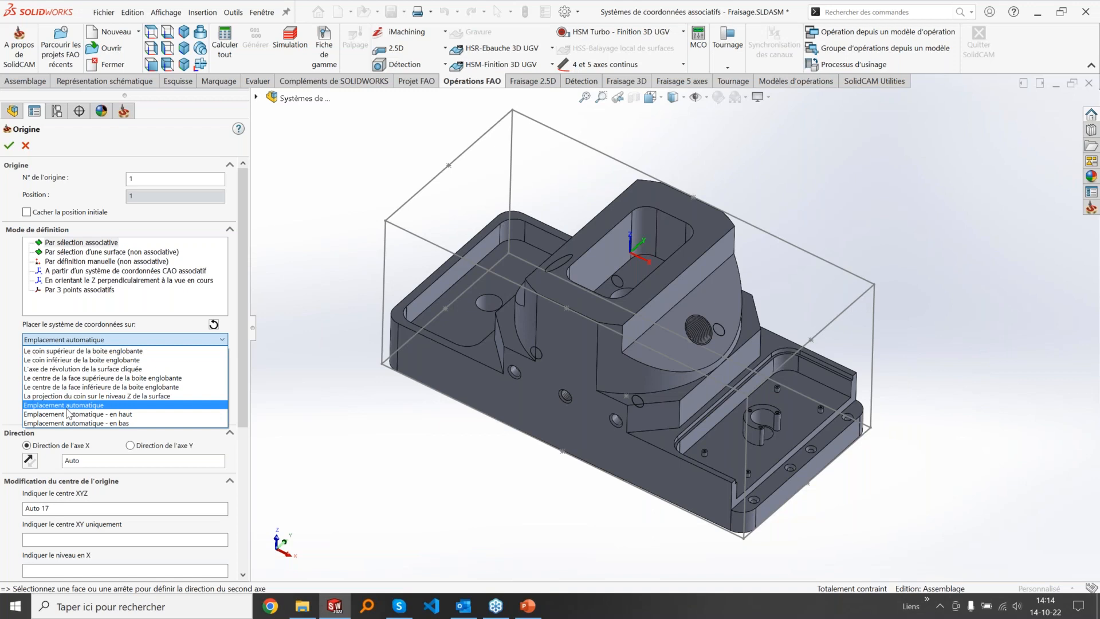
pyautogui.click(67, 415)
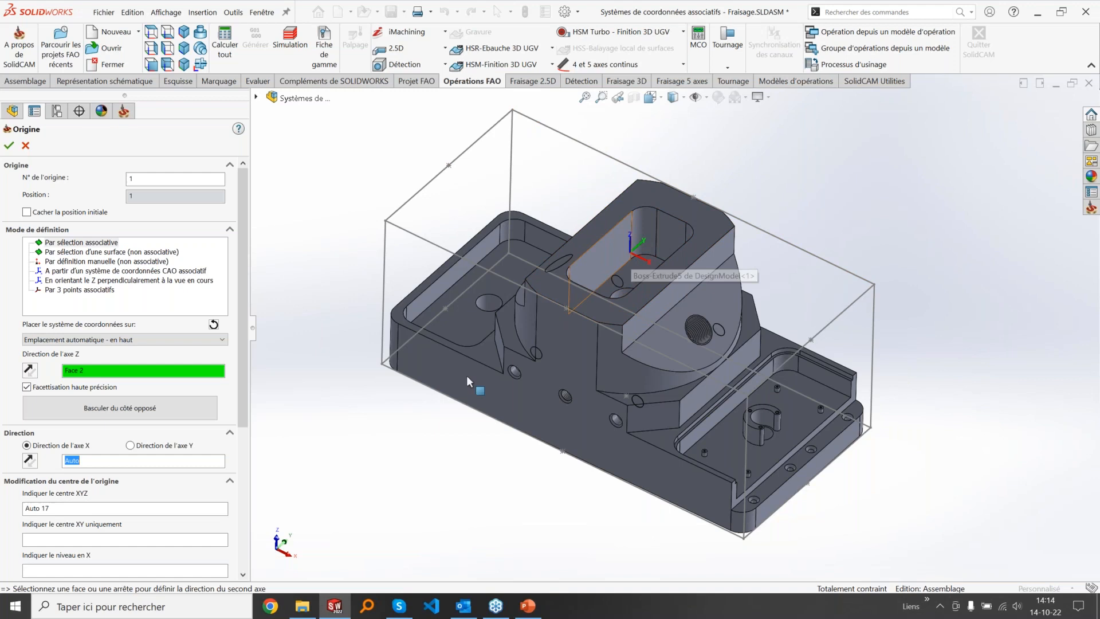
pyautogui.click(213, 325)
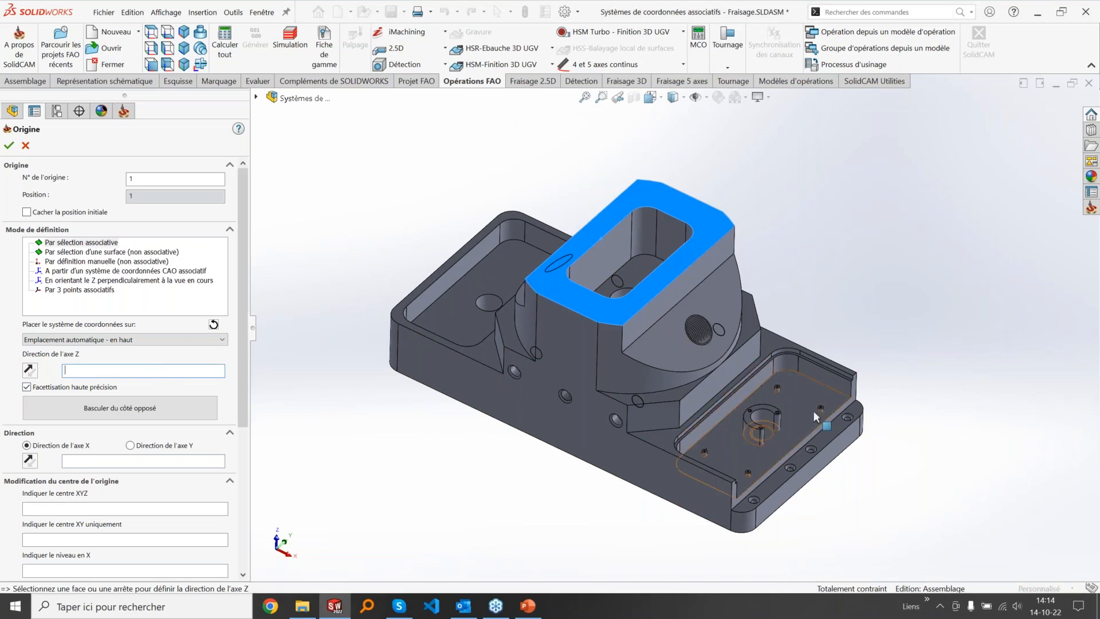
pyautogui.click(795, 419)
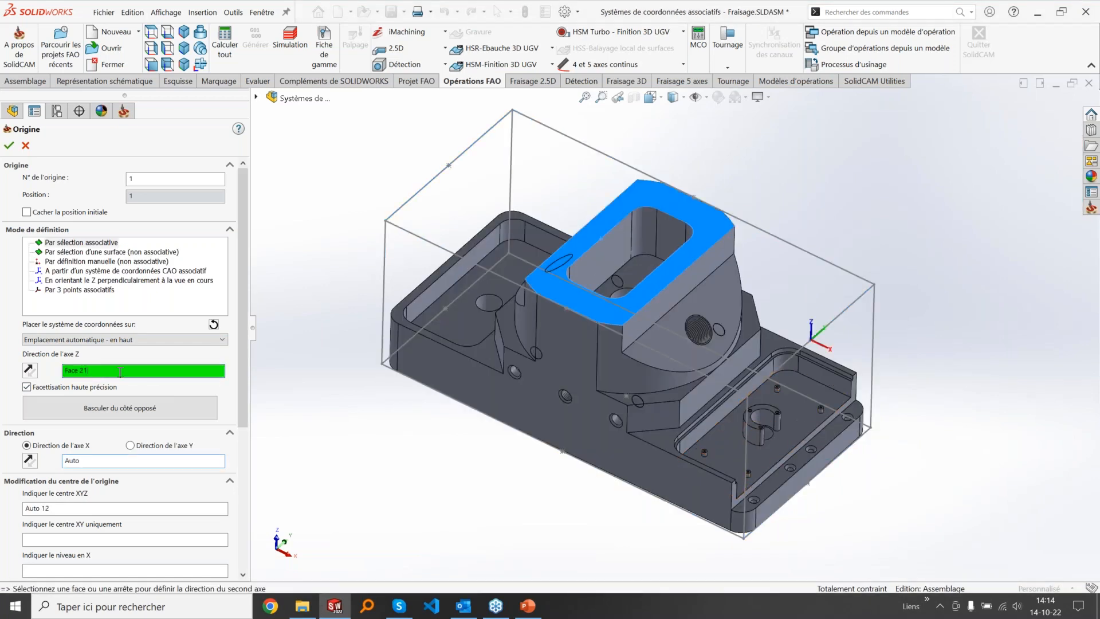
pyautogui.click(61, 371)
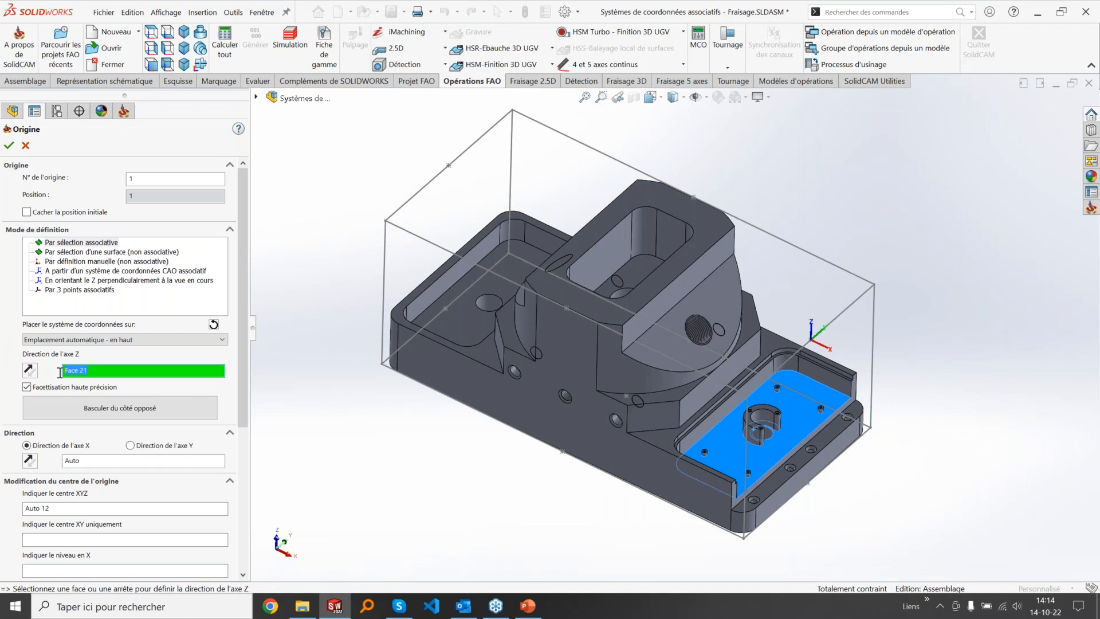
pyautogui.click(103, 371)
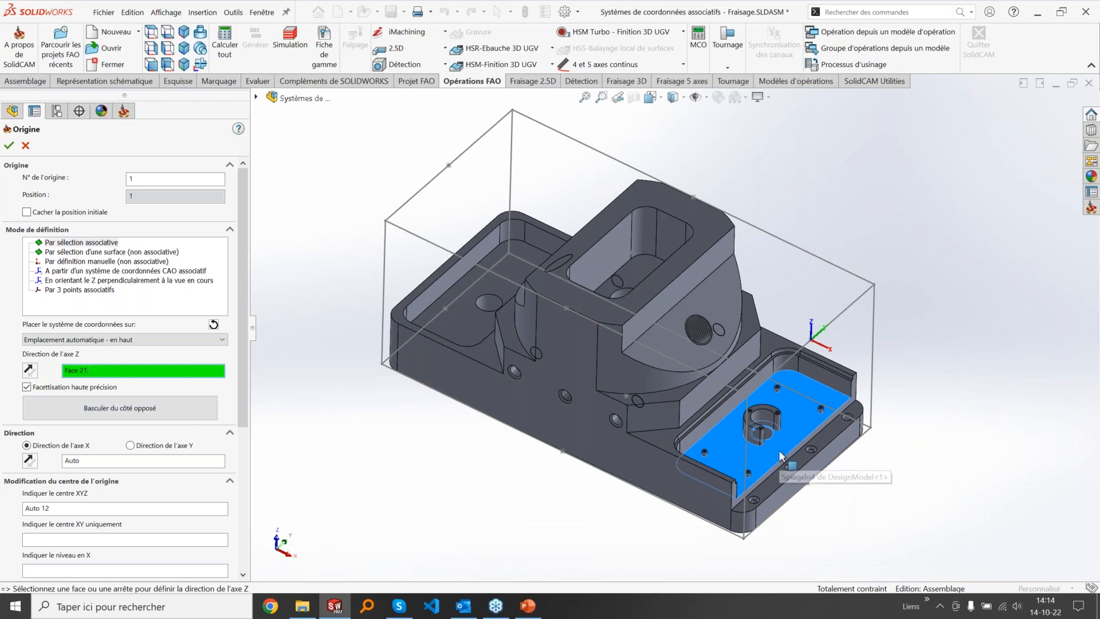
# Step: Reset the origin selections and define the Z direction from the floor of the single-hole pocket, checking which face is referenced
pyautogui.click(213, 324)
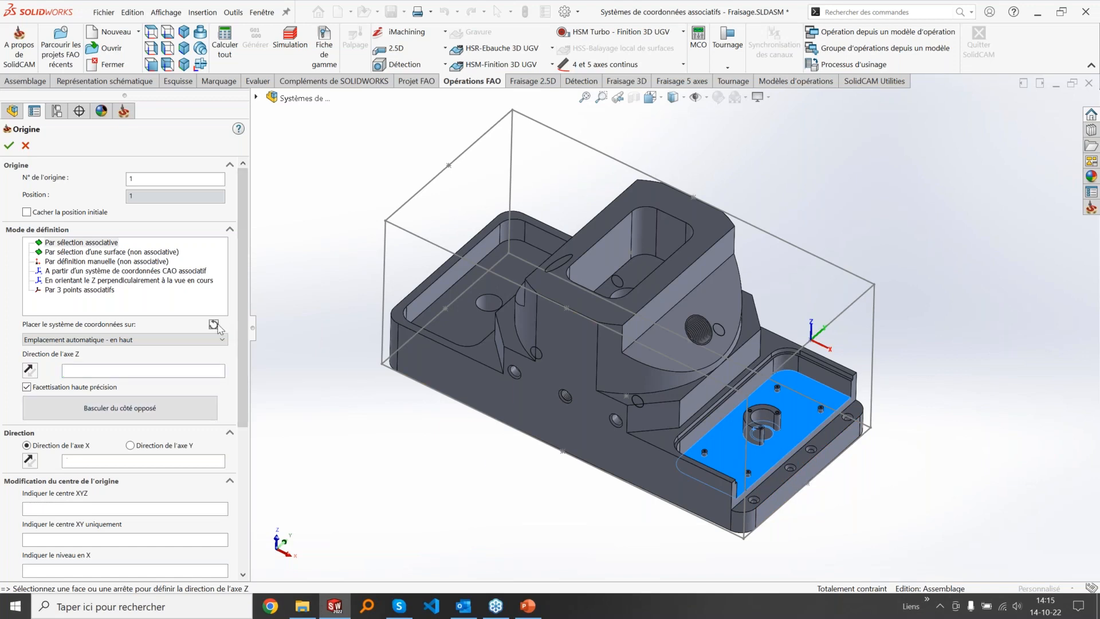
pyautogui.click(451, 320)
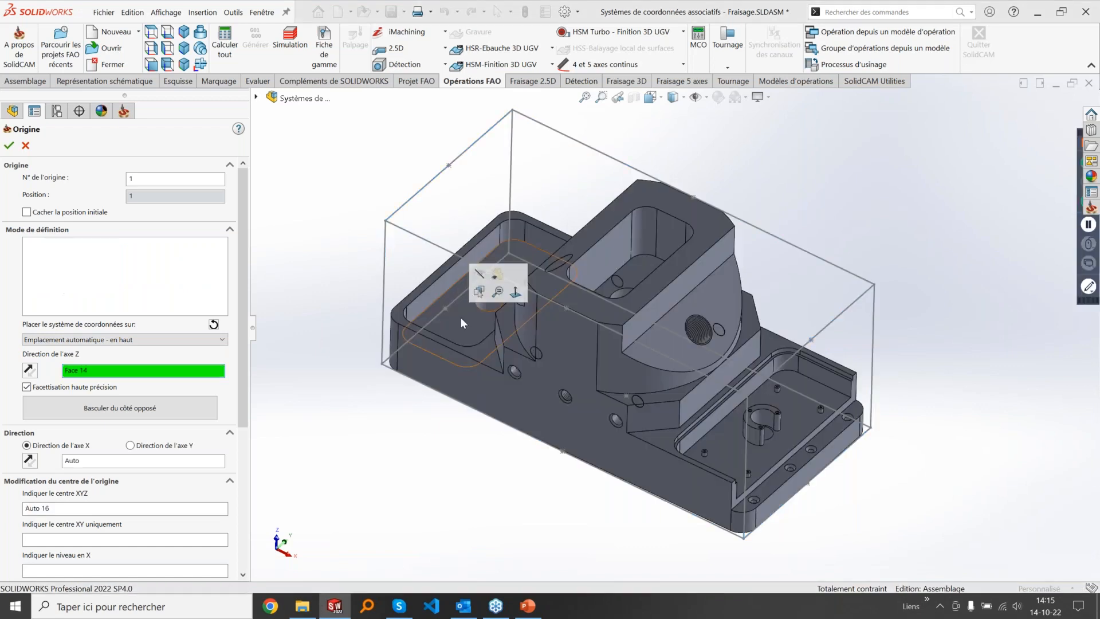
pyautogui.moveTo(95, 370); pyautogui.dragTo(64, 372)
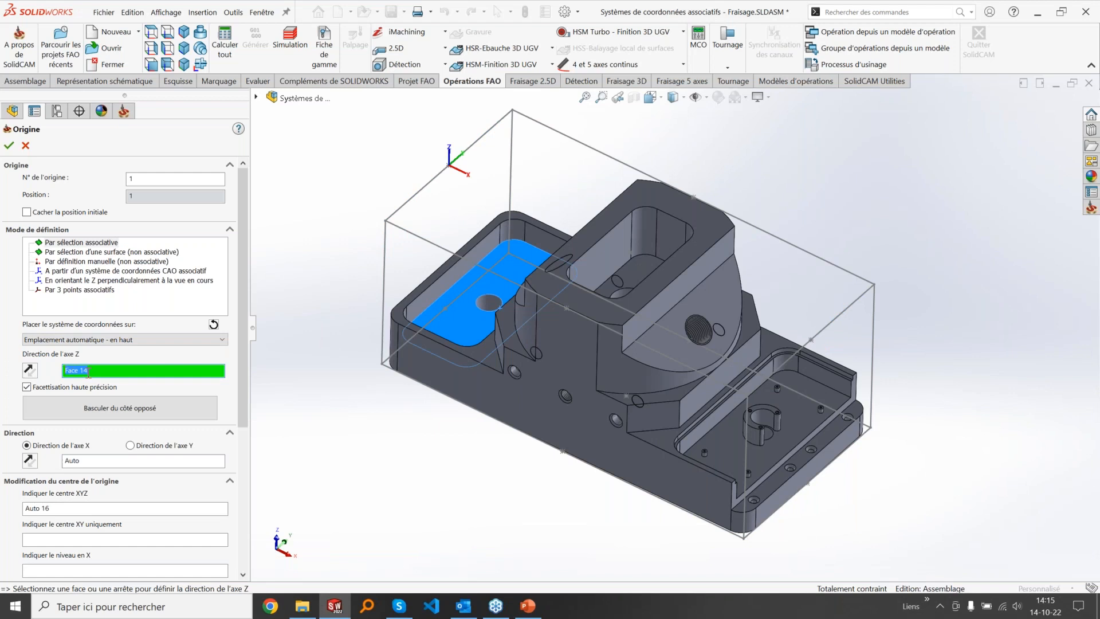
pyautogui.click(91, 372)
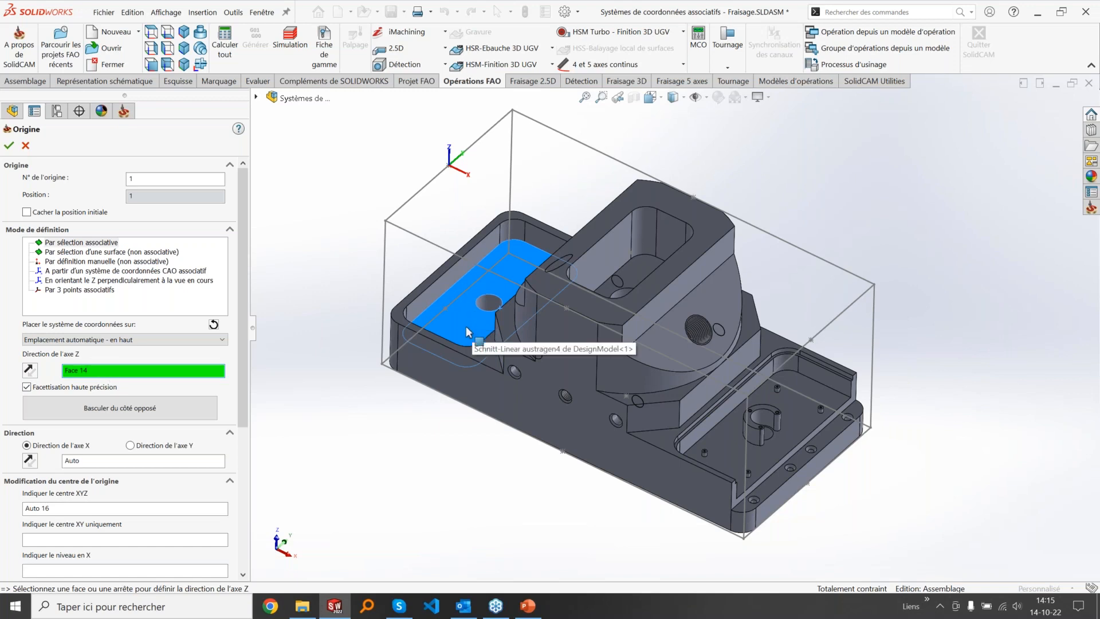
pyautogui.moveTo(100, 369); pyautogui.dragTo(43, 370)
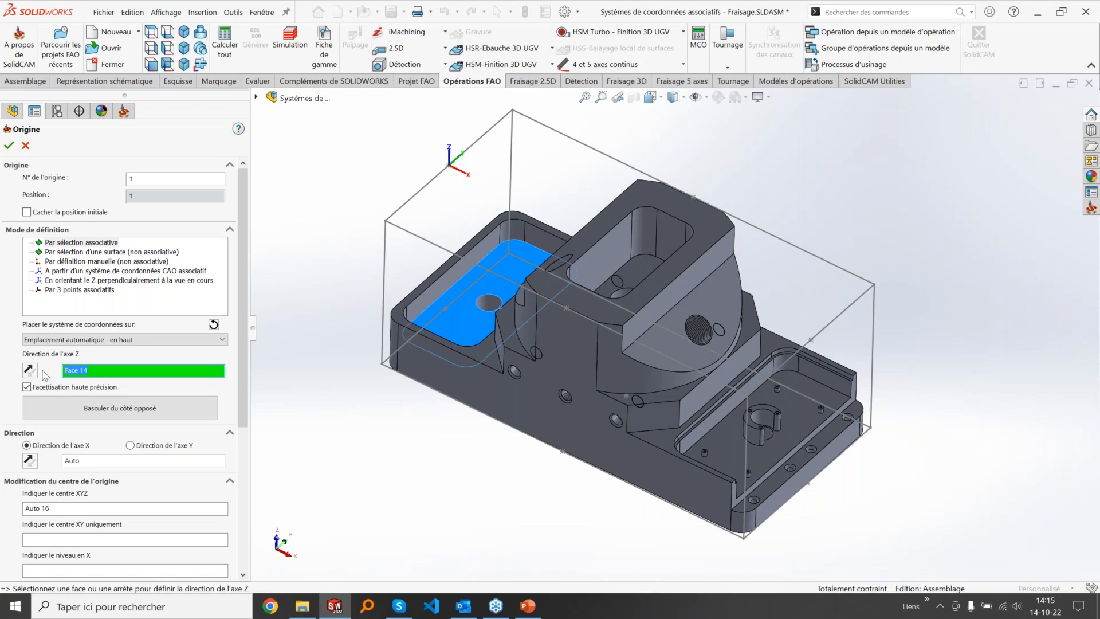
pyautogui.moveTo(494, 472); pyautogui.dragTo(497, 423, button='middle')
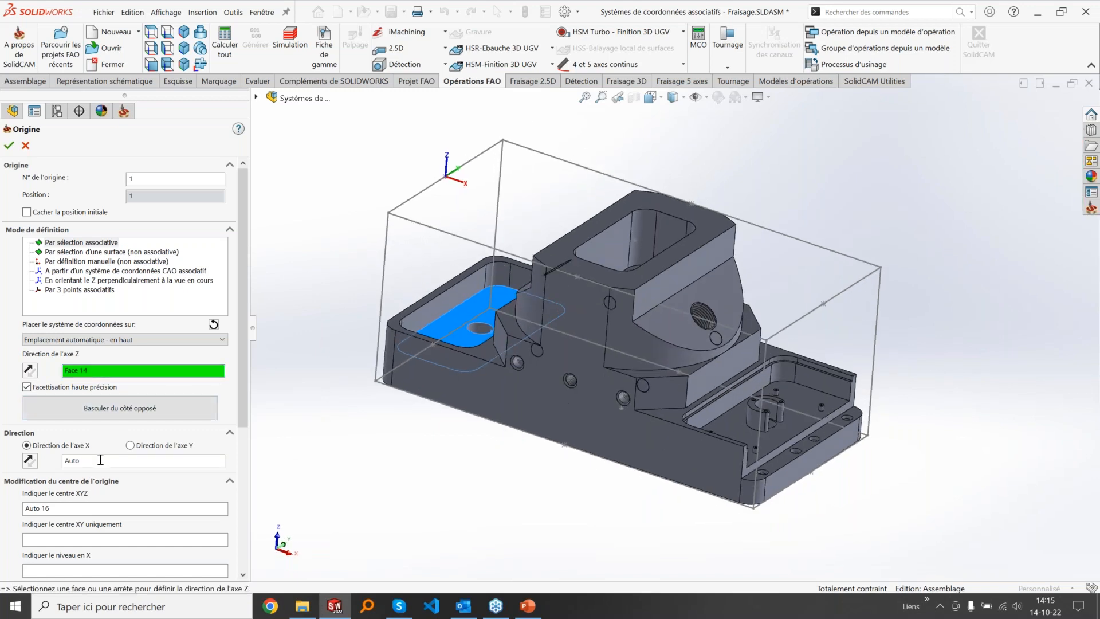
pyautogui.scroll(-2, 100, 459)
pyautogui.scroll(2, 212, 343)
# Step: Reset the origin selections, define Z along a vertical edge inside the C-shaped boss's pocket, and reverse the axis direction
pyautogui.click(214, 324)
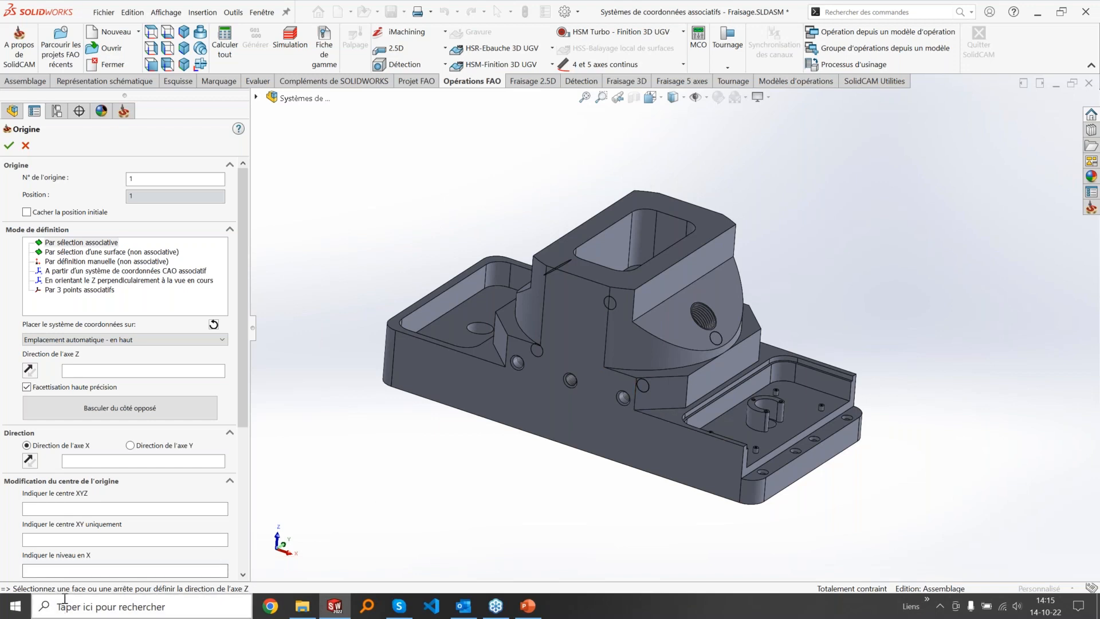
pyautogui.click(796, 375)
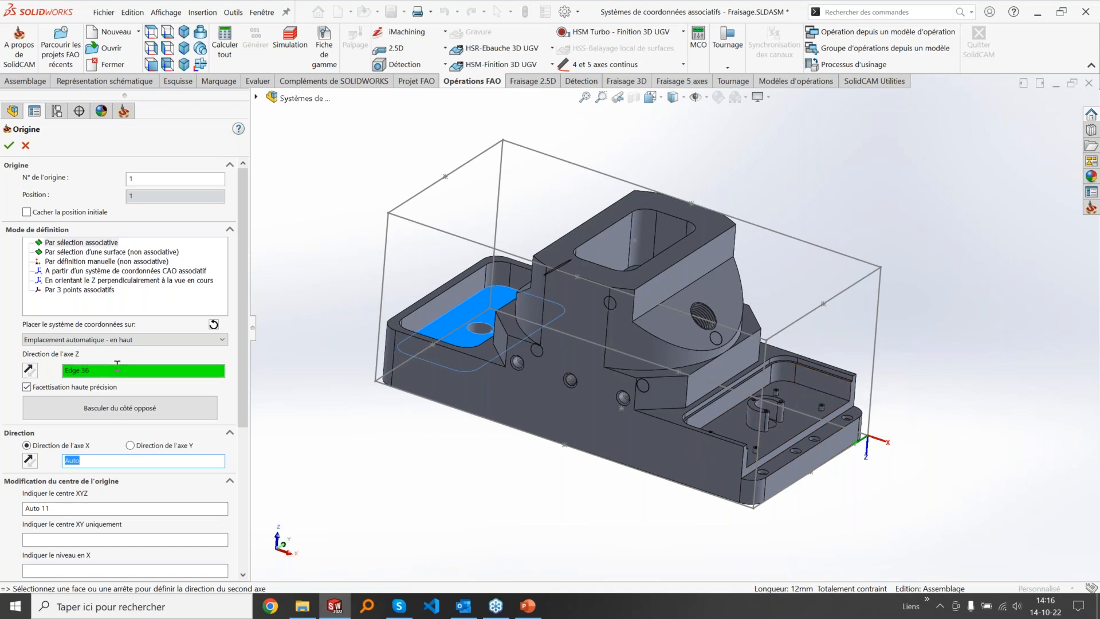
pyautogui.click(80, 369)
pyautogui.click(36, 369)
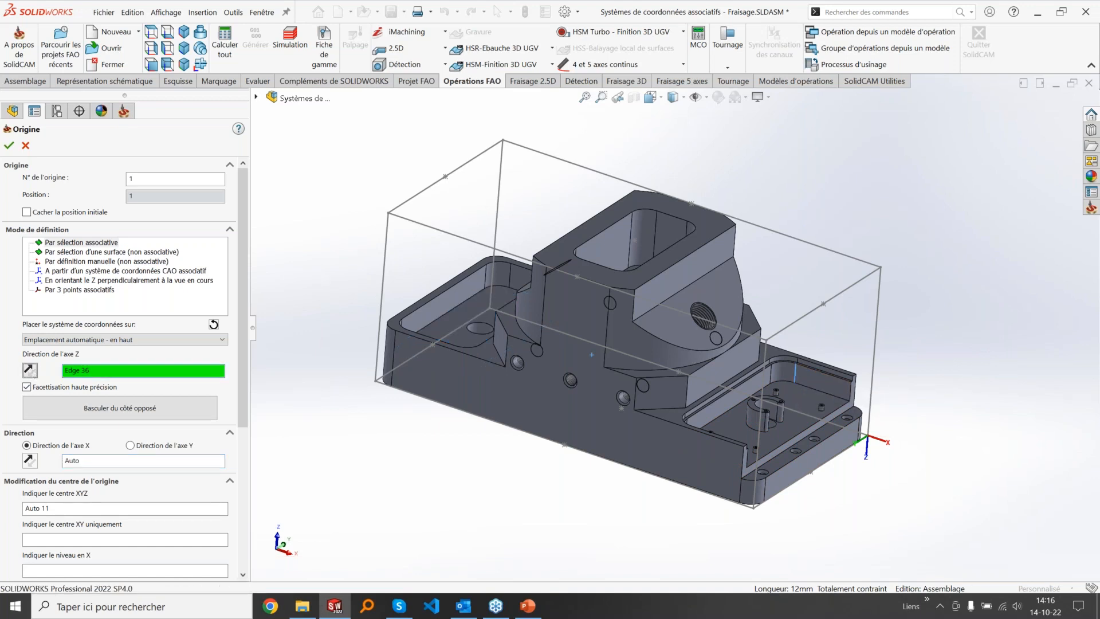
pyautogui.click(31, 370)
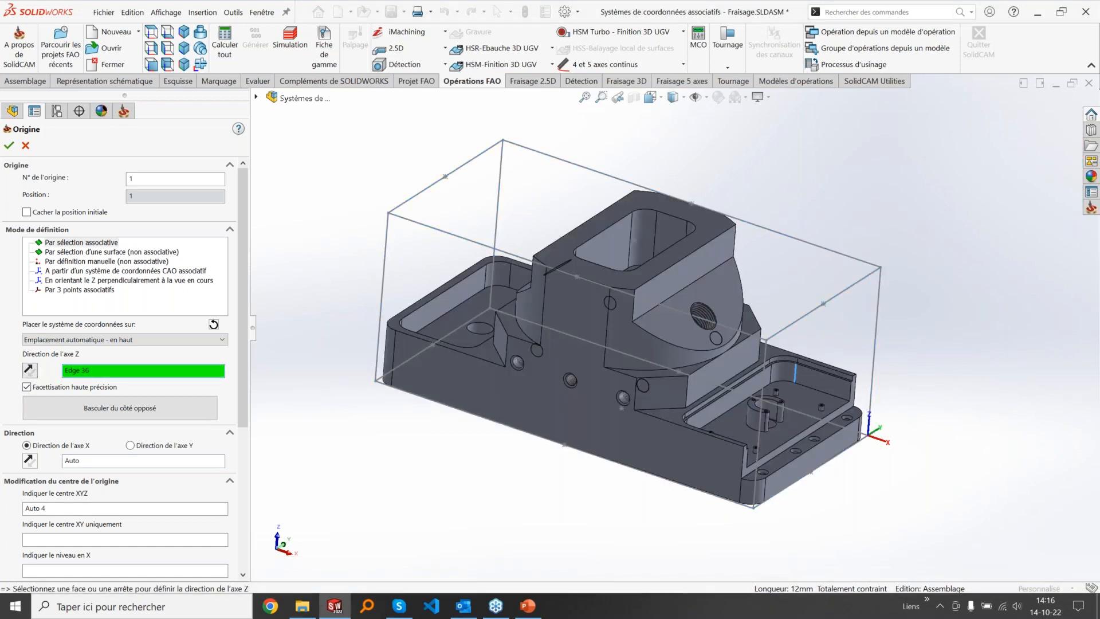
pyautogui.click(30, 370)
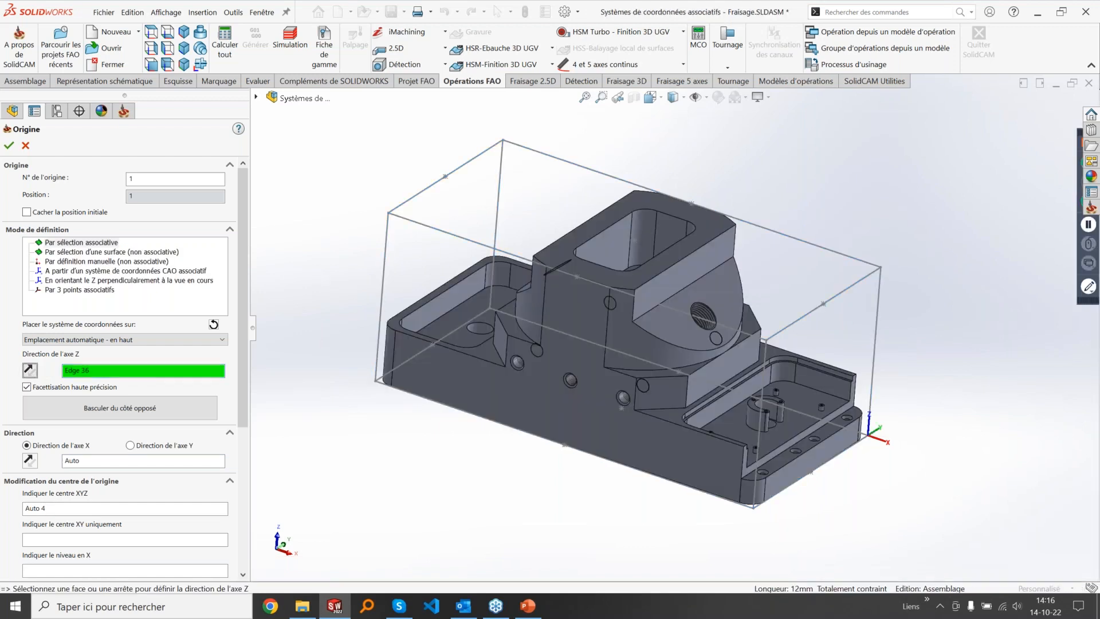
# Step: Reset the origin selections and define the Z direction from the top face around the tower's rectangular opening
pyautogui.click(213, 324)
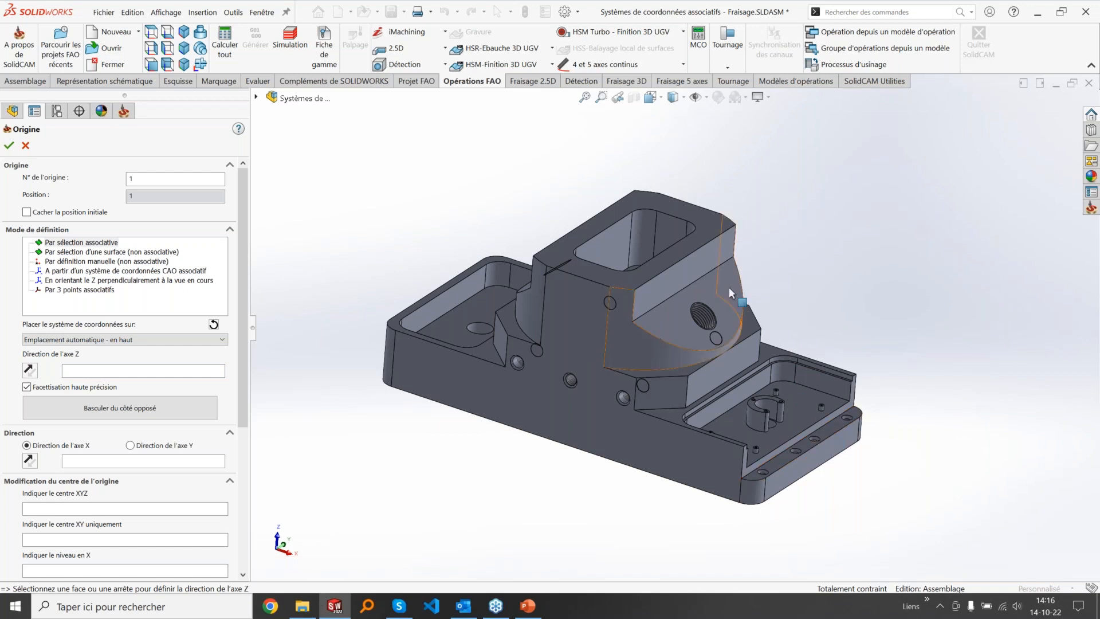
pyautogui.click(705, 232)
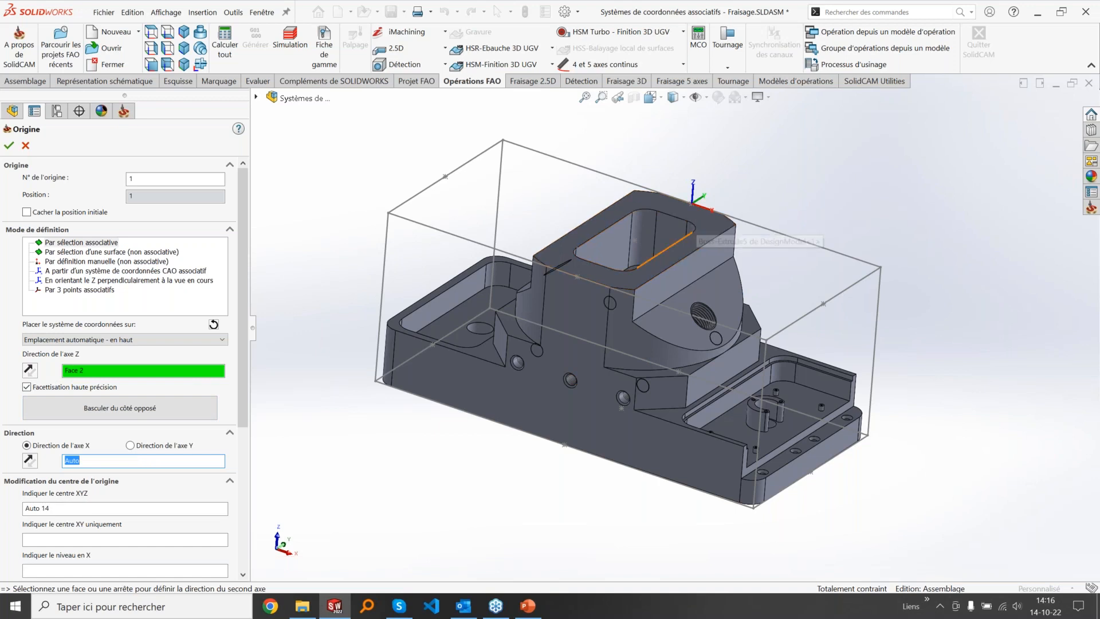
pyautogui.moveTo(772, 184); pyautogui.dragTo(817, 319, button='middle')
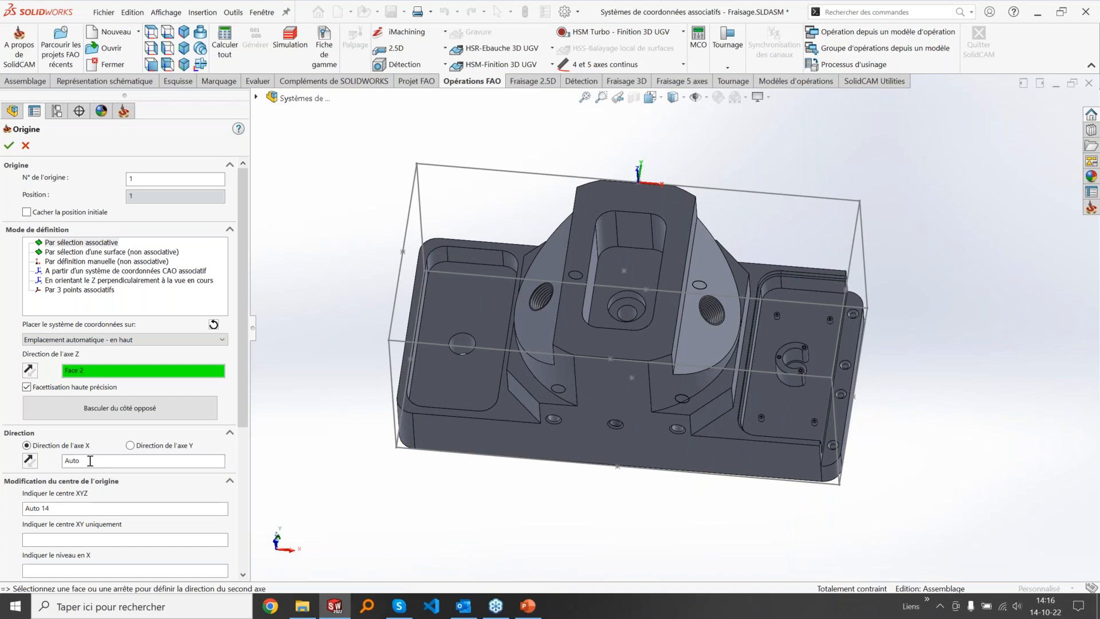
# Step: Define the X axis direction from the part's large vertical side face with three holes and inspect the coordinate system
pyautogui.click(616, 393)
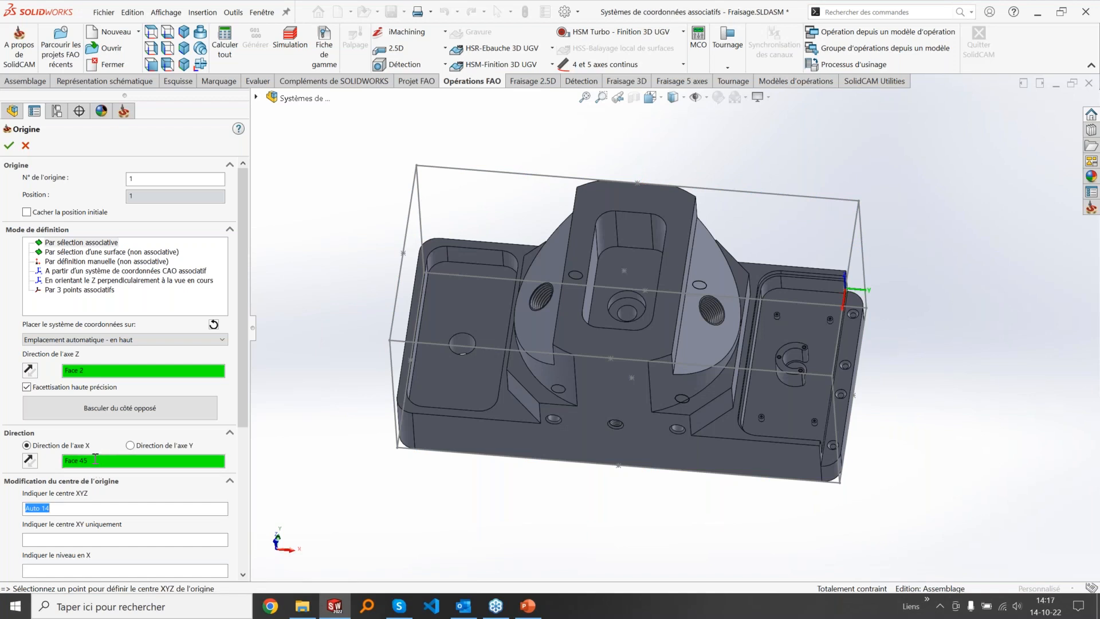
pyautogui.moveTo(951, 393); pyautogui.dragTo(946, 280, button='middle')
pyautogui.moveTo(874, 269); pyautogui.dragTo(810, 400, button='middle')
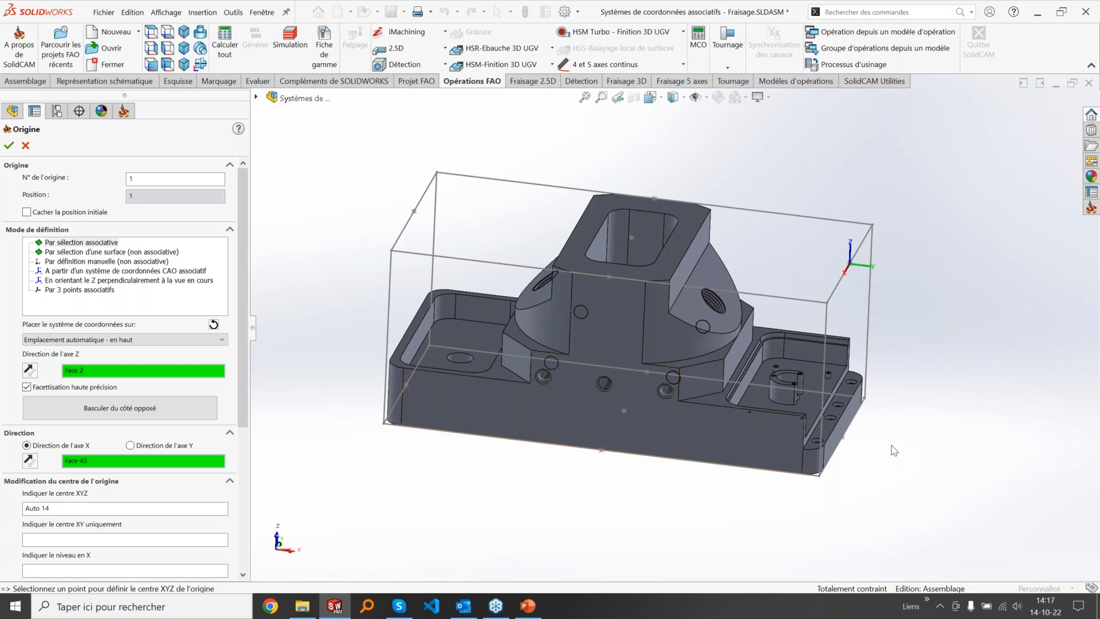
# Step: Reset the origin selections, define the Z direction from the 12 mm hole inside the C-shaped boss, and reverse the axis direction
pyautogui.moveTo(901, 378); pyautogui.dragTo(891, 391, button='middle')
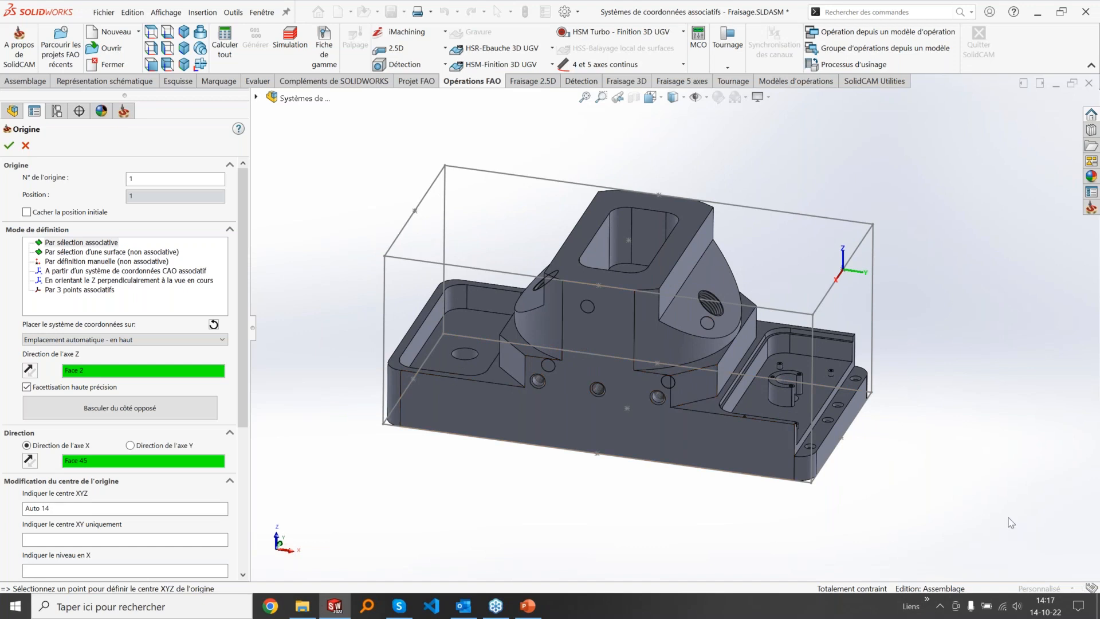
pyautogui.moveTo(980, 473); pyautogui.dragTo(962, 442, button='middle')
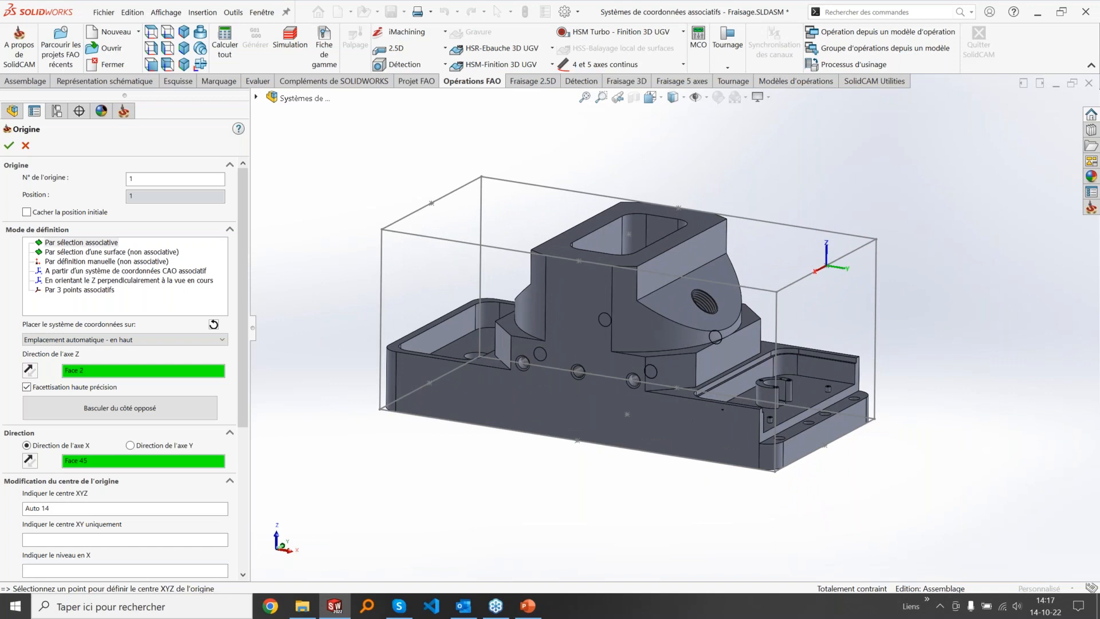
pyautogui.moveTo(935, 374); pyautogui.dragTo(926, 390, button='middle')
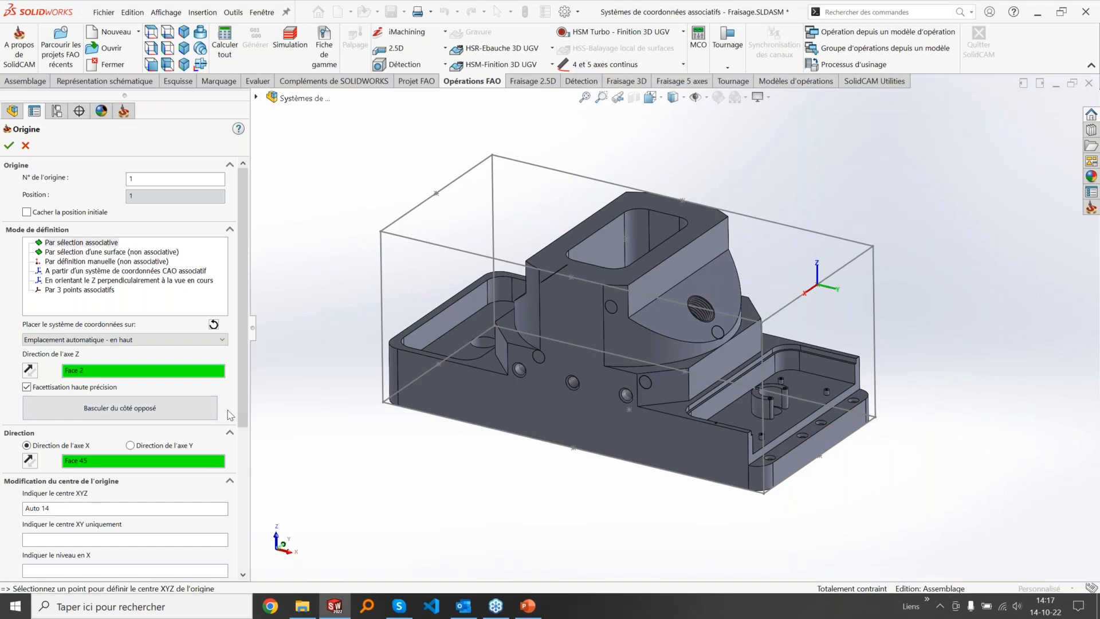
pyautogui.moveTo(862, 444); pyautogui.dragTo(867, 420, button='middle')
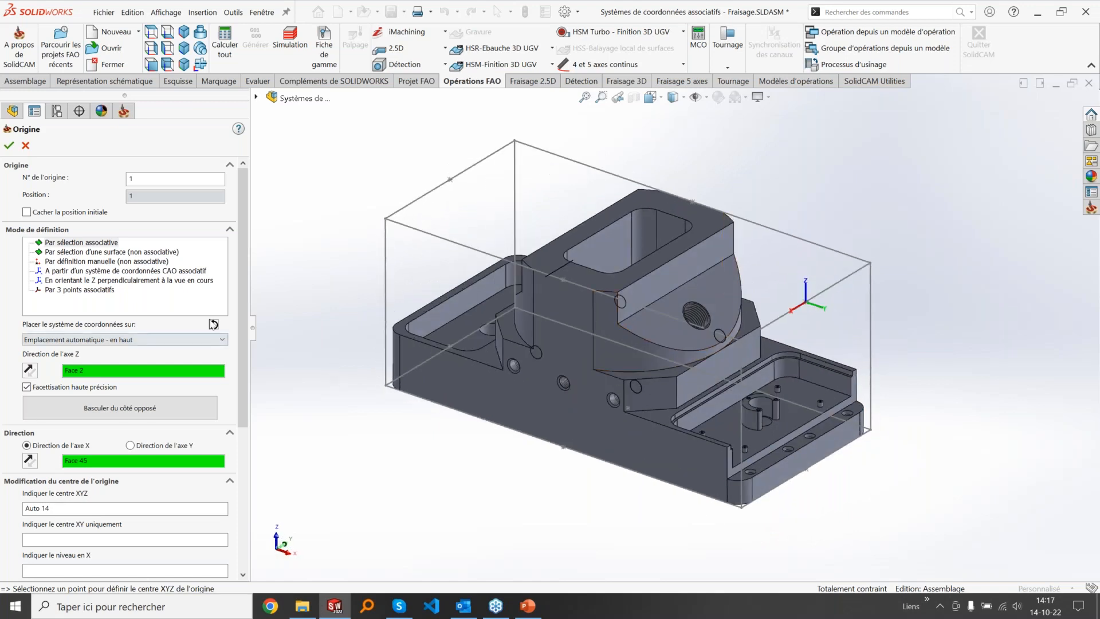
pyautogui.click(213, 325)
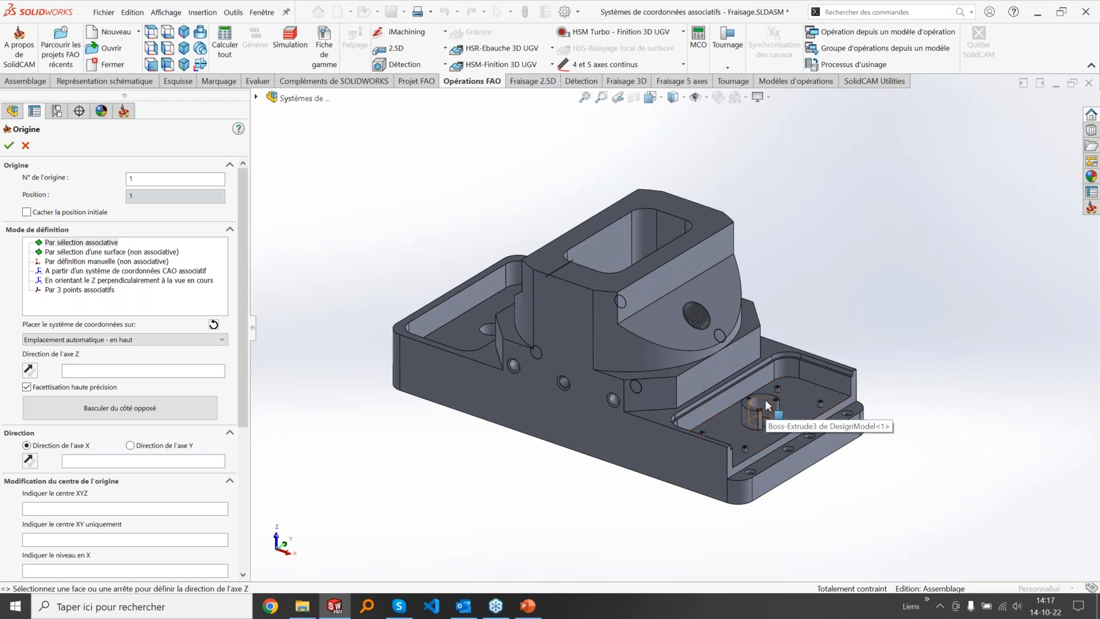
pyautogui.moveTo(769, 411); pyautogui.dragTo(759, 449, button='middle')
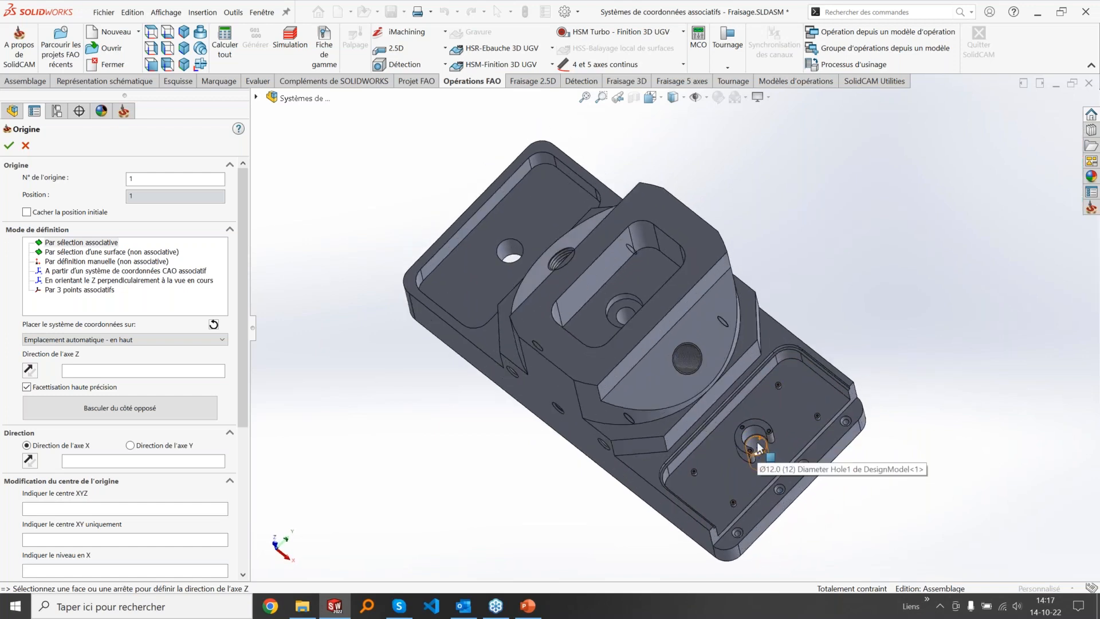
pyautogui.click(759, 448)
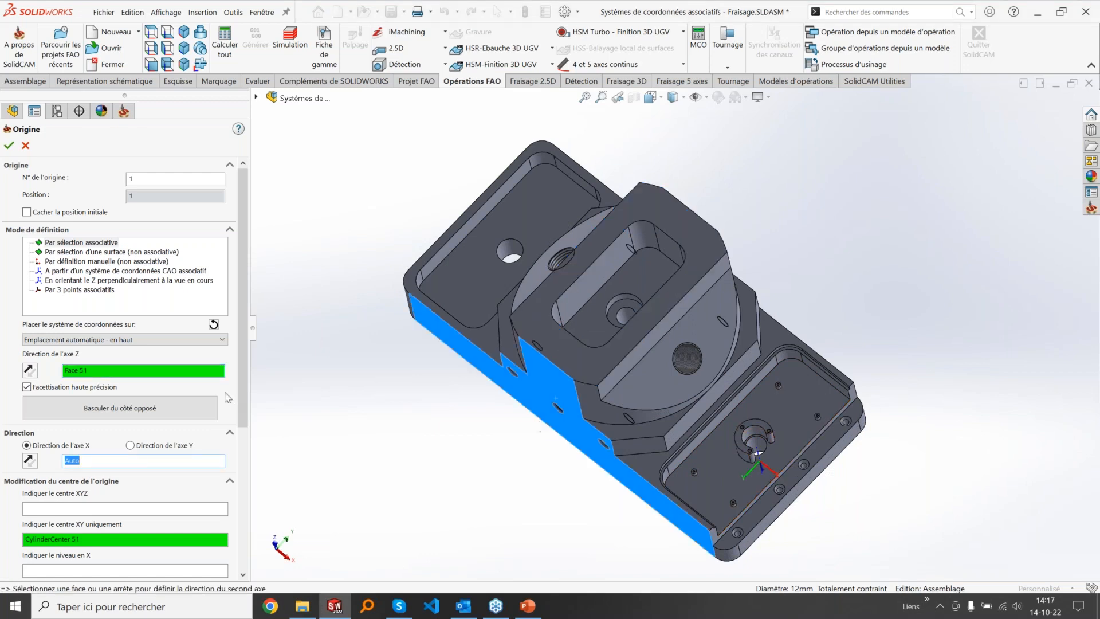
pyautogui.click(103, 406)
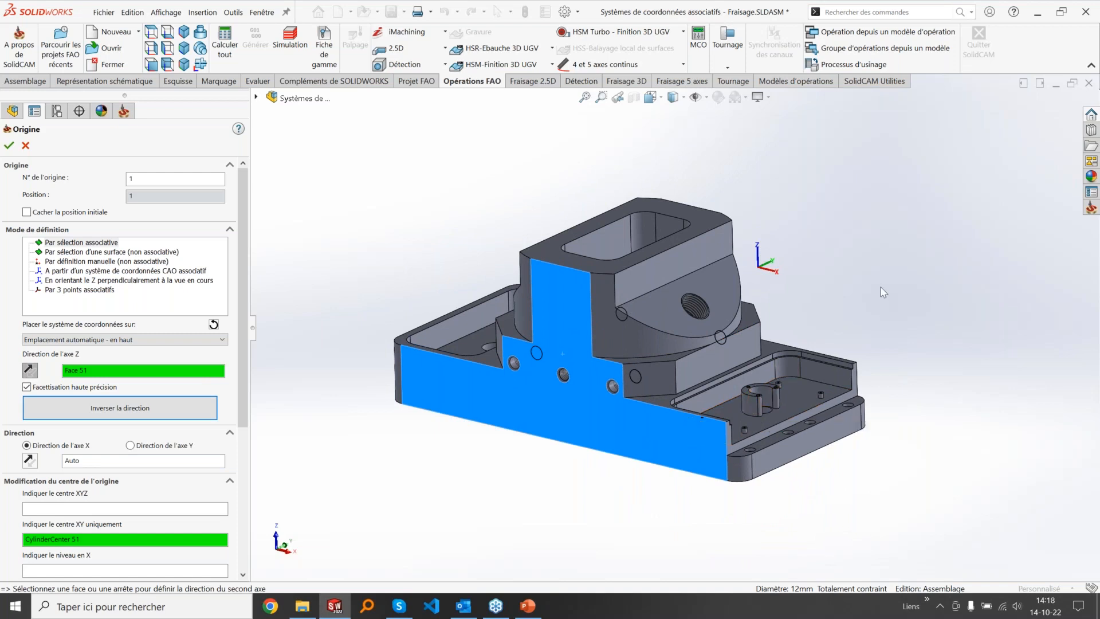
# Step: Reset the origin selections, define the Z direction from the C-shaped boss's inner cylindrical face, and inspect the coordinate system's placement
pyautogui.click(213, 325)
pyautogui.click(176, 341)
pyautogui.click(114, 414)
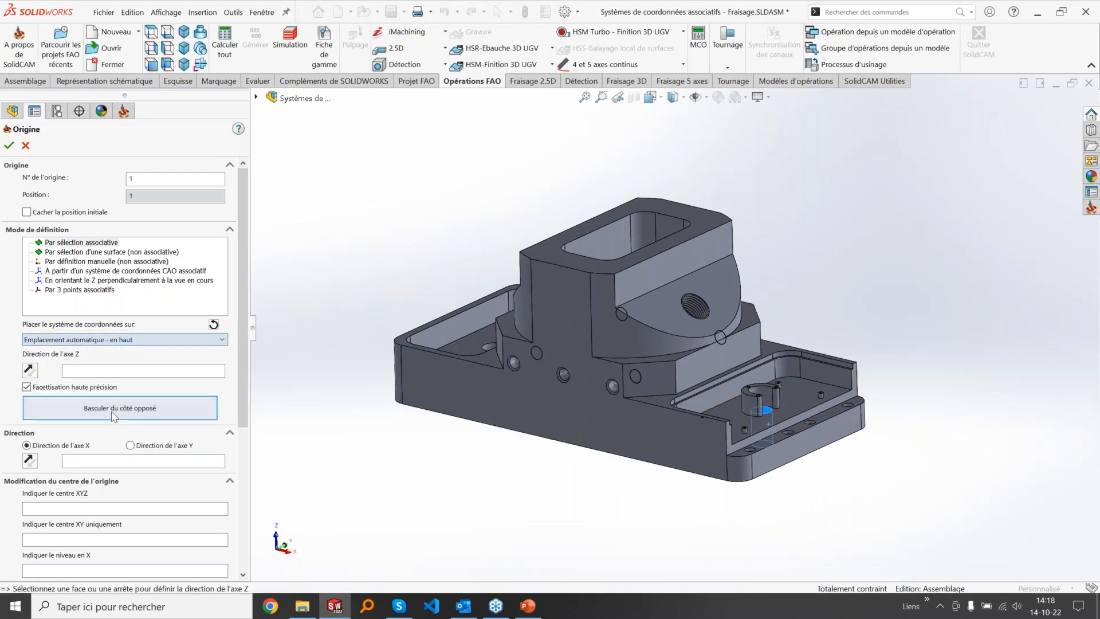
pyautogui.click(766, 410)
pyautogui.moveTo(762, 271)
pyautogui.mouseDown(button='middle')
pyautogui.moveTo(789, 278)
pyautogui.moveTo(796, 265)
pyautogui.moveTo(790, 475)
pyautogui.moveTo(795, 311)
pyautogui.moveTo(786, 251)
pyautogui.moveTo(773, 263)
pyautogui.mouseUp(button='middle')
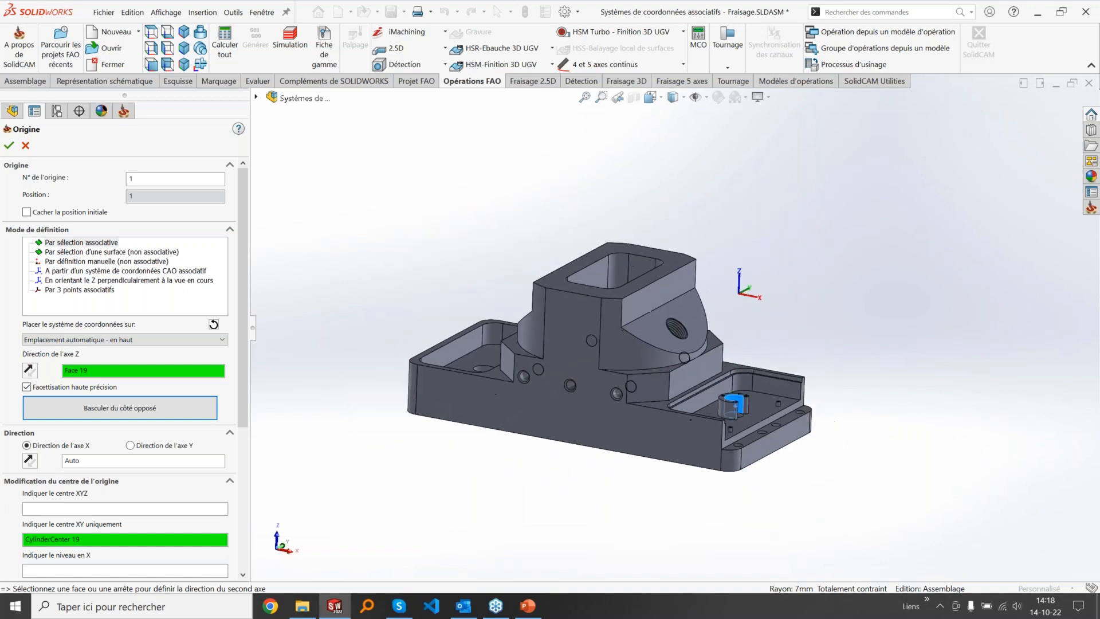
pyautogui.scroll(-3, 767, 412)
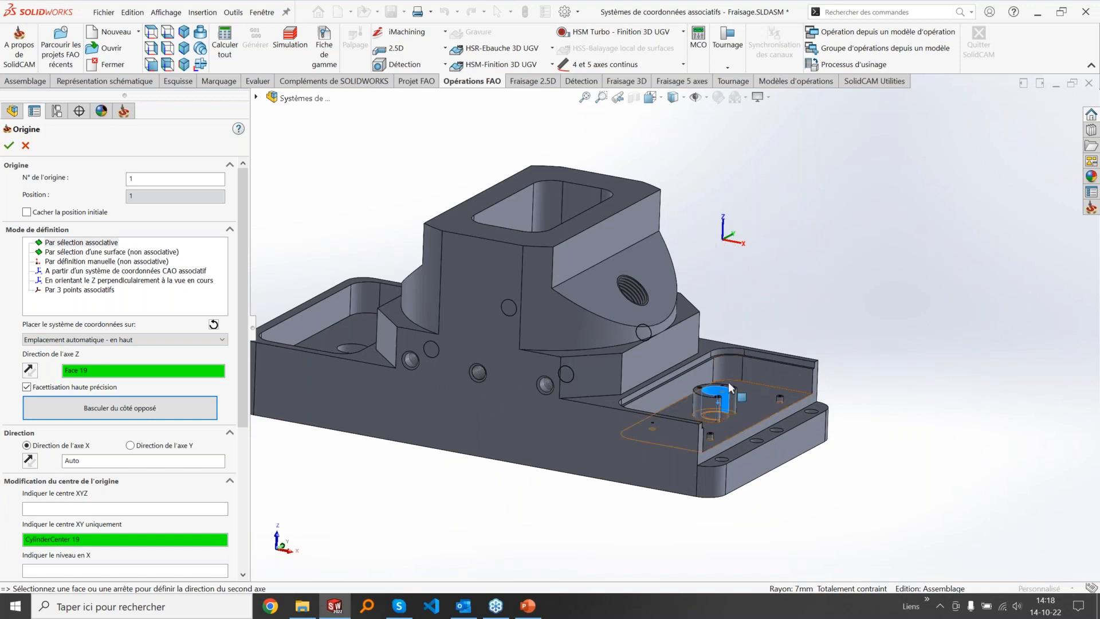
pyautogui.scroll(-2, 713, 402)
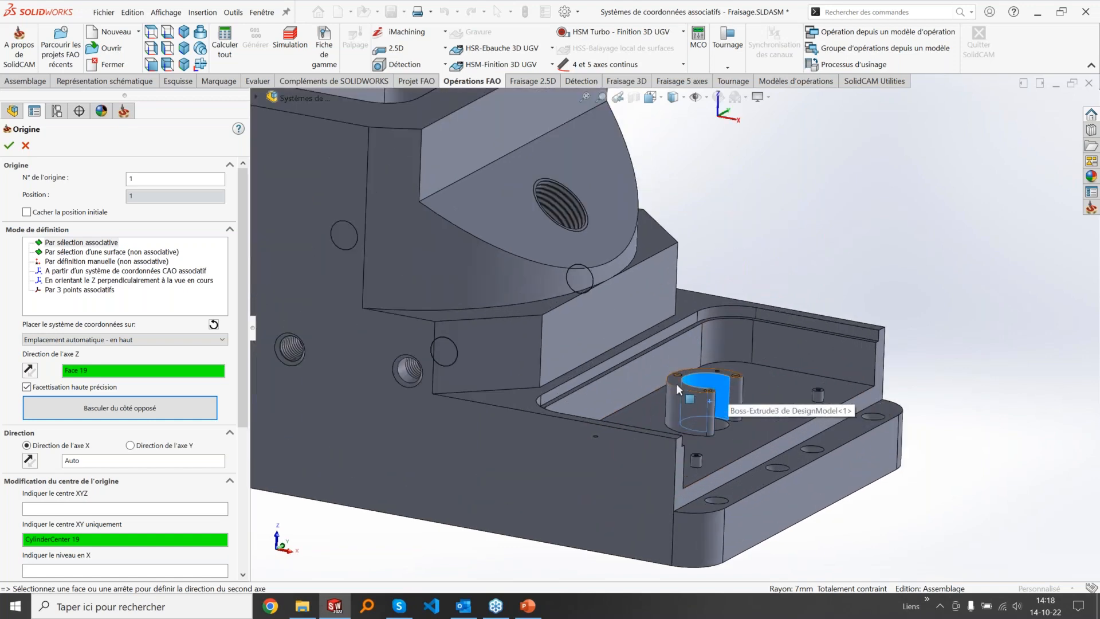
pyautogui.scroll(4, 676, 383)
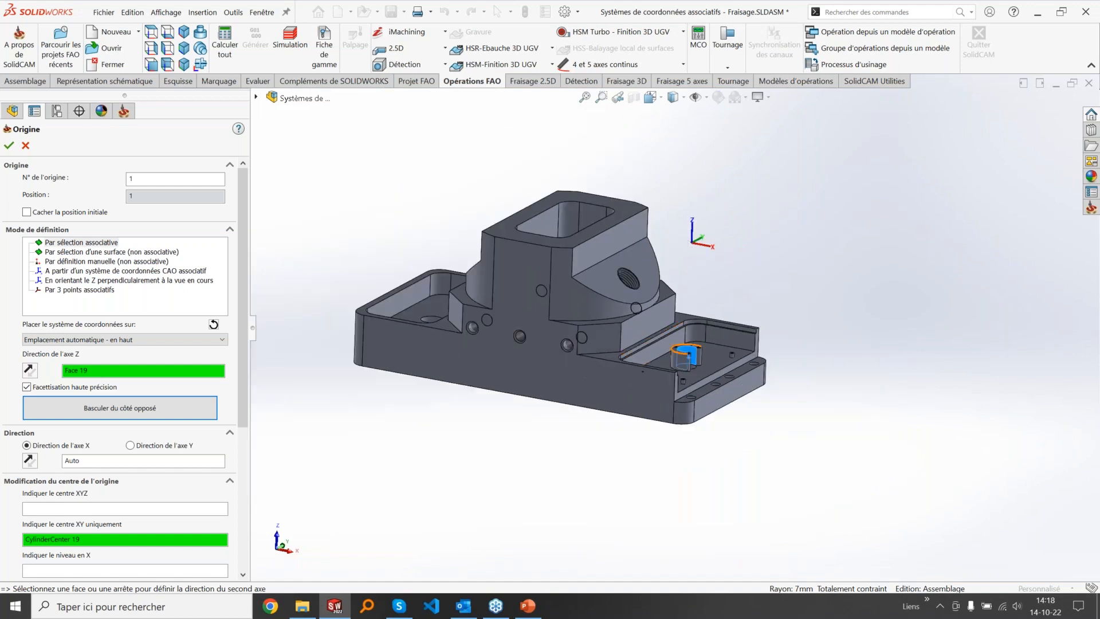
pyautogui.scroll(-5, 692, 349)
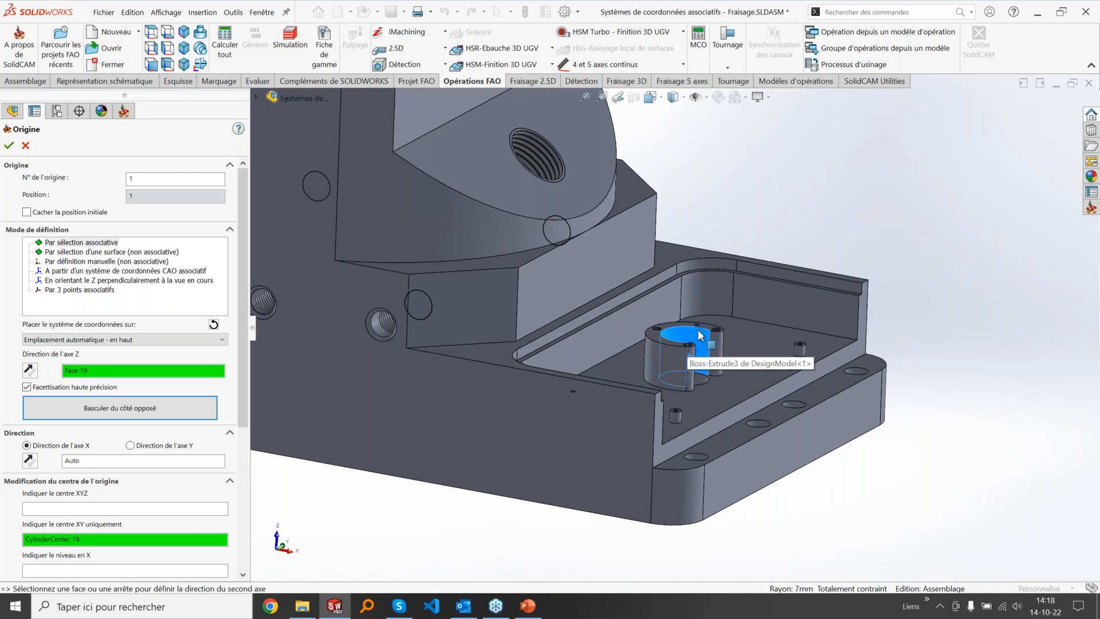
pyautogui.scroll(3, 700, 335)
# Step: Define the X axis direction from the short horizontal edge at the foot of the tower and reverse it
pyautogui.moveTo(242, 372); pyautogui.dragTo(237, 480)
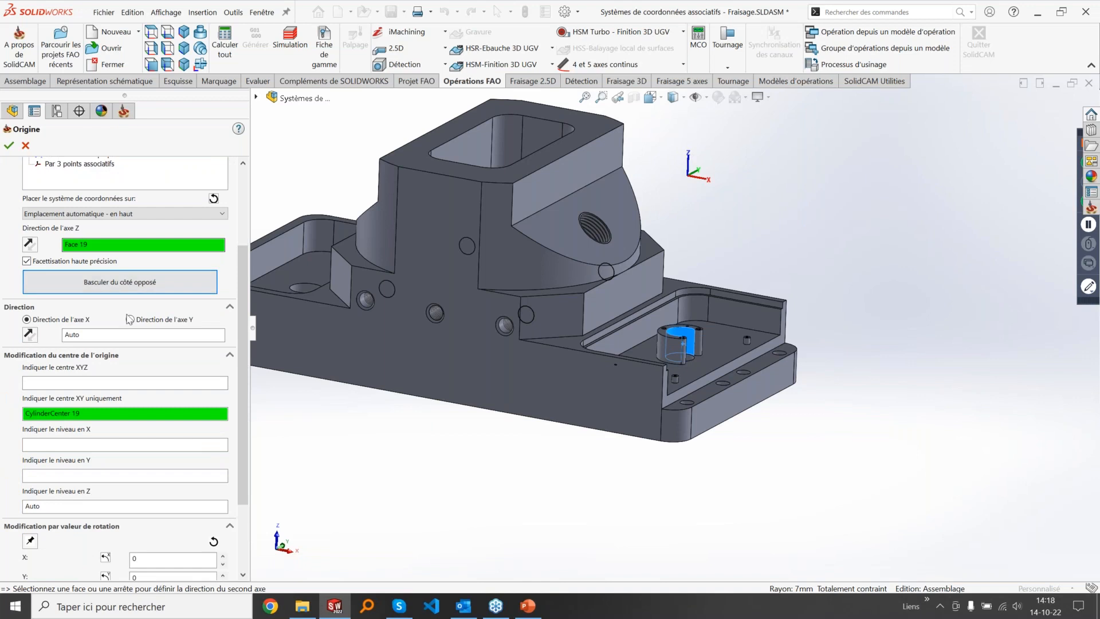
pyautogui.click(90, 337)
pyautogui.doubleClick(90, 337)
pyautogui.click(93, 336)
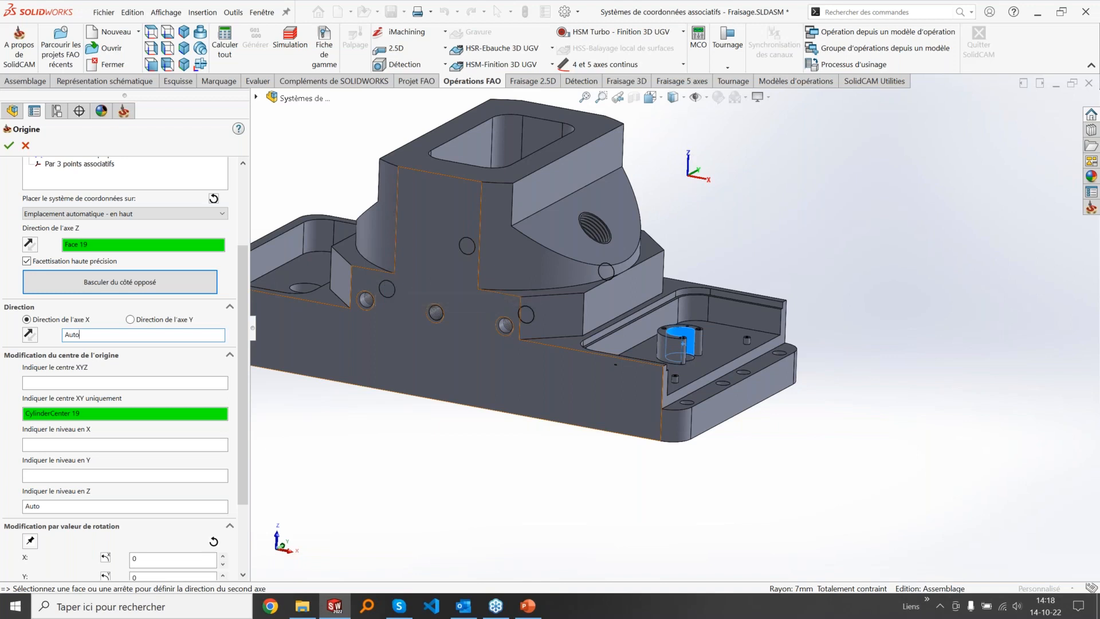
pyautogui.click(515, 297)
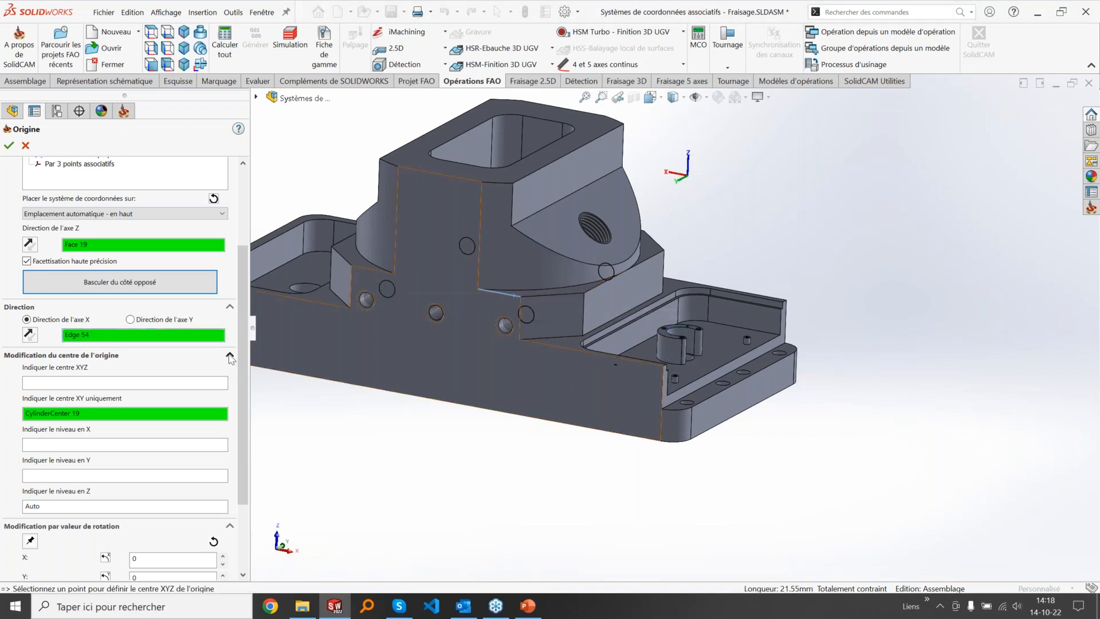
pyautogui.click(30, 334)
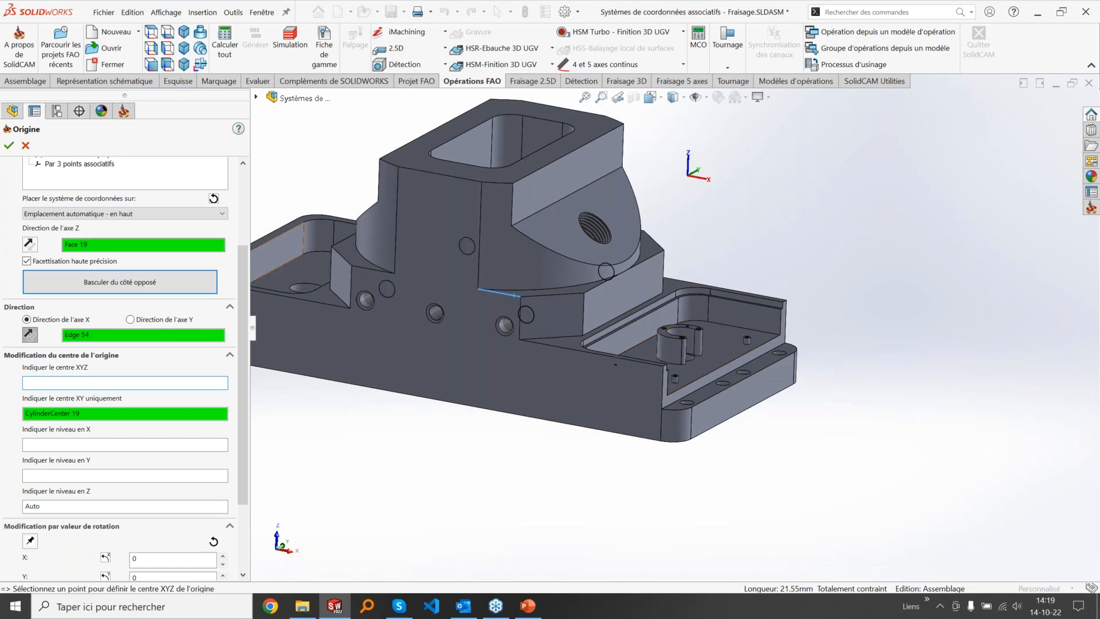
pyautogui.click(191, 245)
pyautogui.click(151, 335)
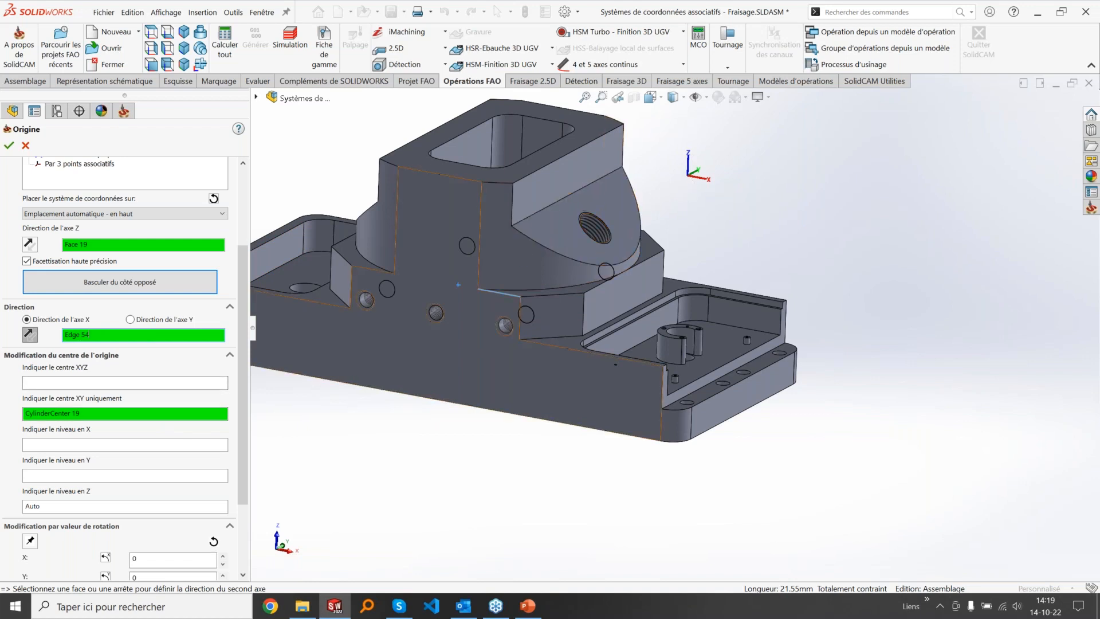
# Step: Set the XYZ centre on the tower's upper corner vertex, then move it to the outer end vertex of the short edge at its foot
pyautogui.click(63, 382)
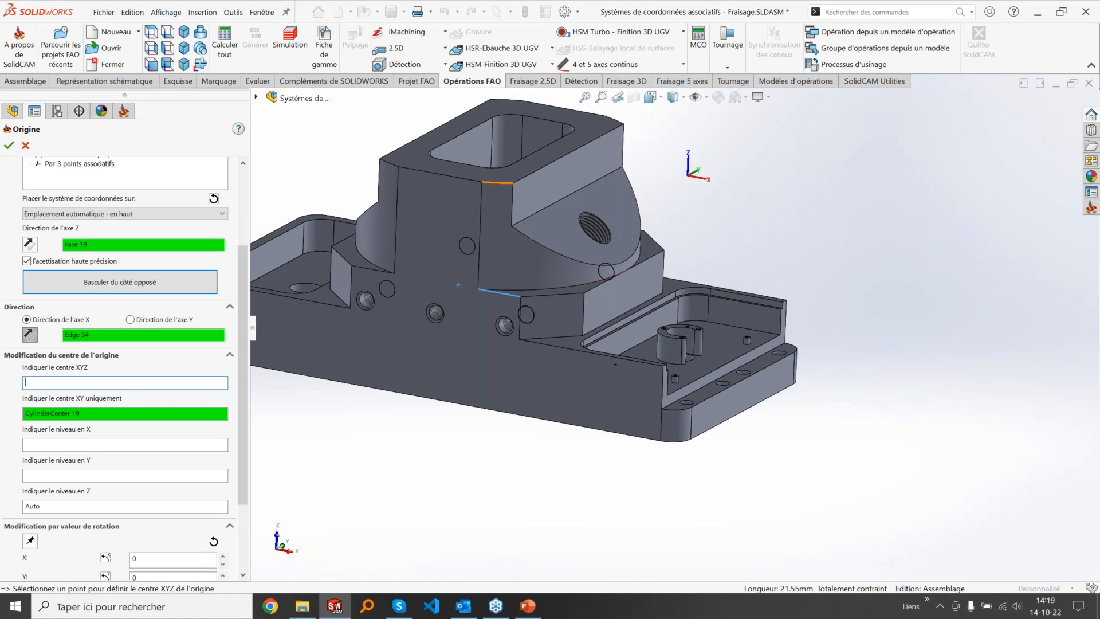
pyautogui.moveTo(457, 284); pyautogui.dragTo(485, 228, button='middle')
pyautogui.click(481, 213)
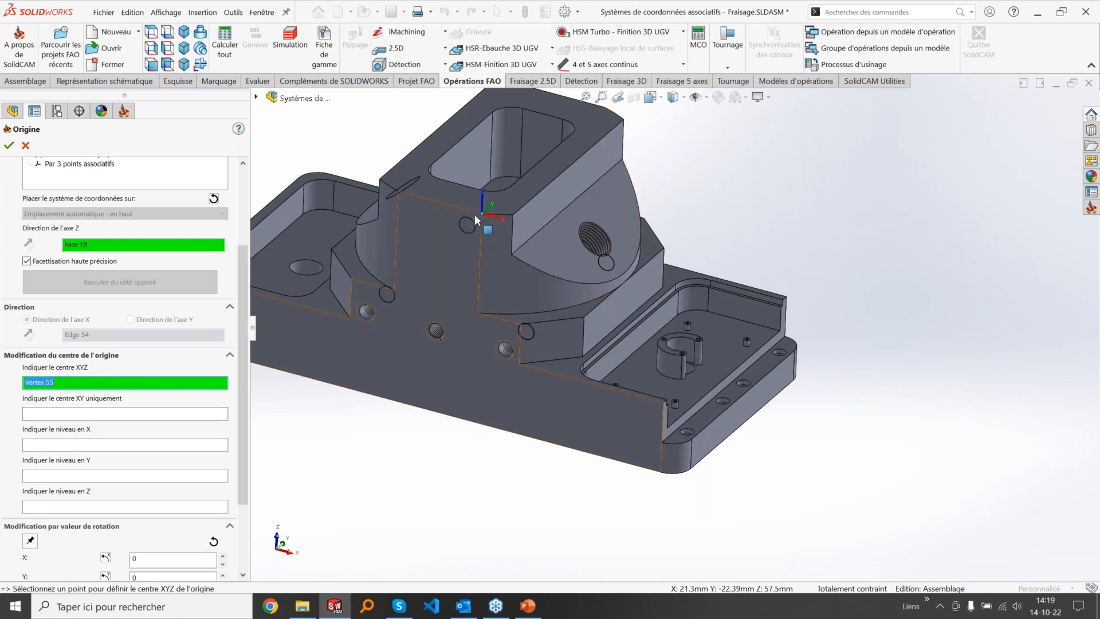
pyautogui.click(521, 329)
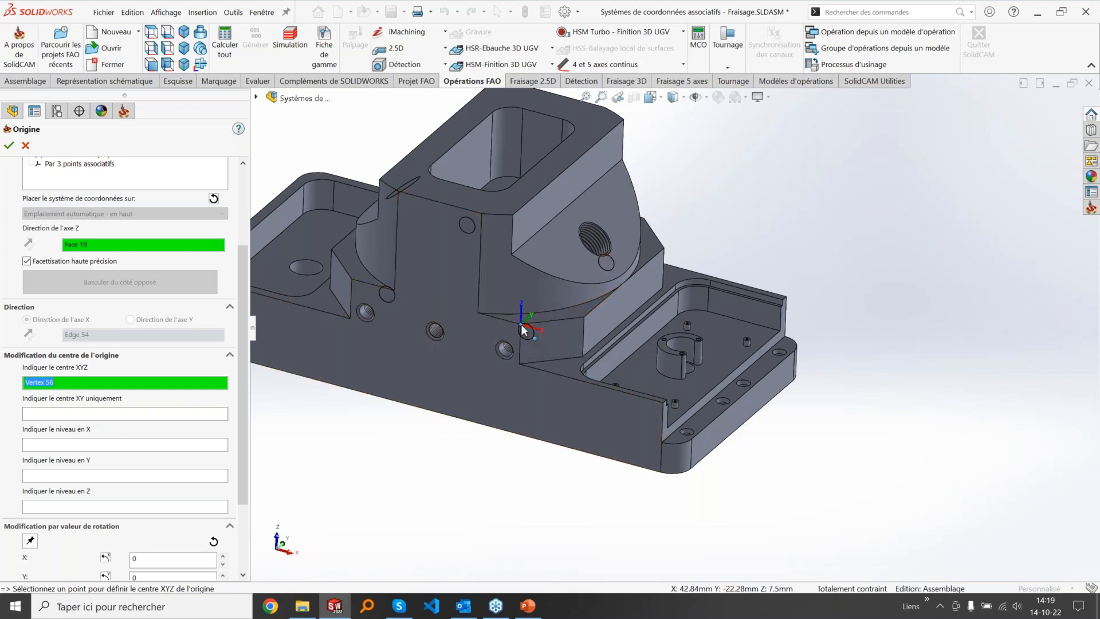
# Step: Reset the origin selections, define Z from the C-shaped boss's inner cylindrical face, and set the Z level on the boss's top face
pyautogui.click(214, 199)
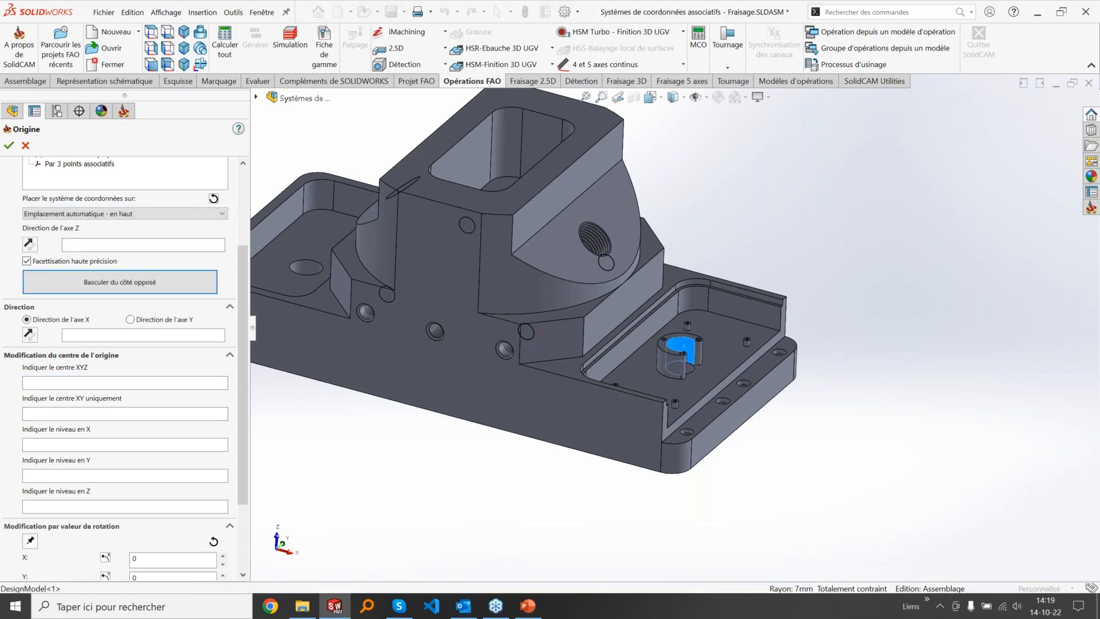
pyautogui.click(682, 348)
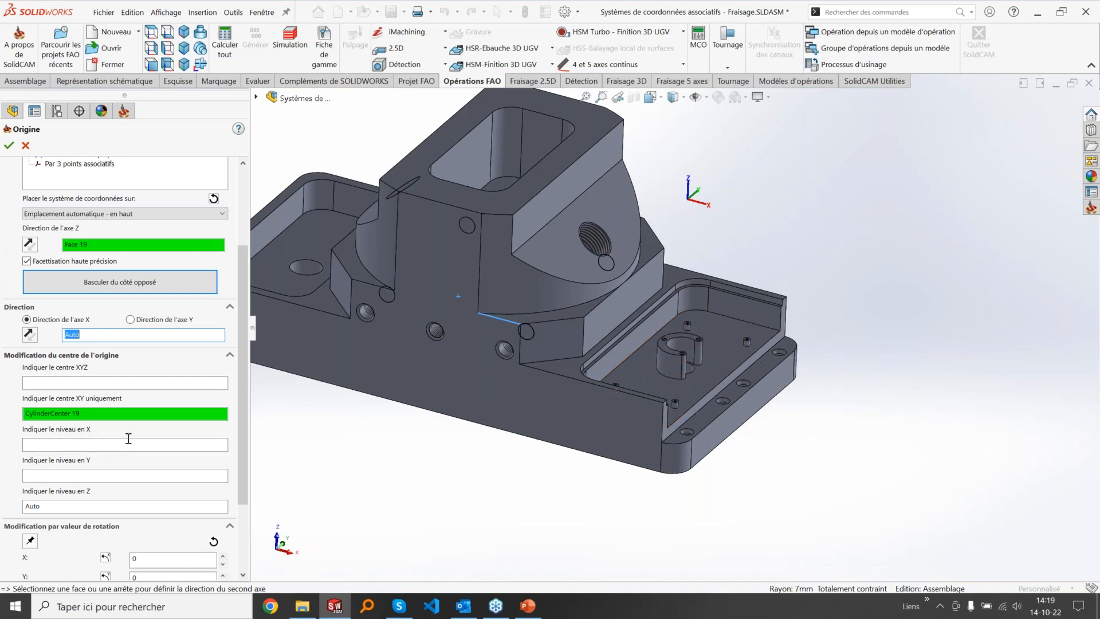
pyautogui.click(85, 445)
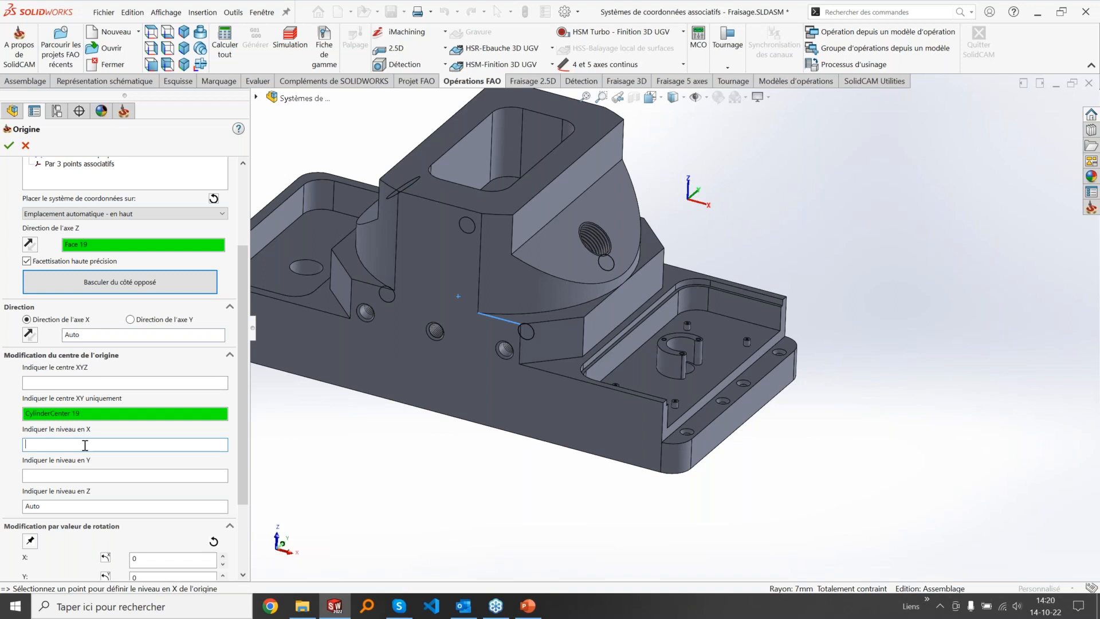
pyautogui.click(80, 507)
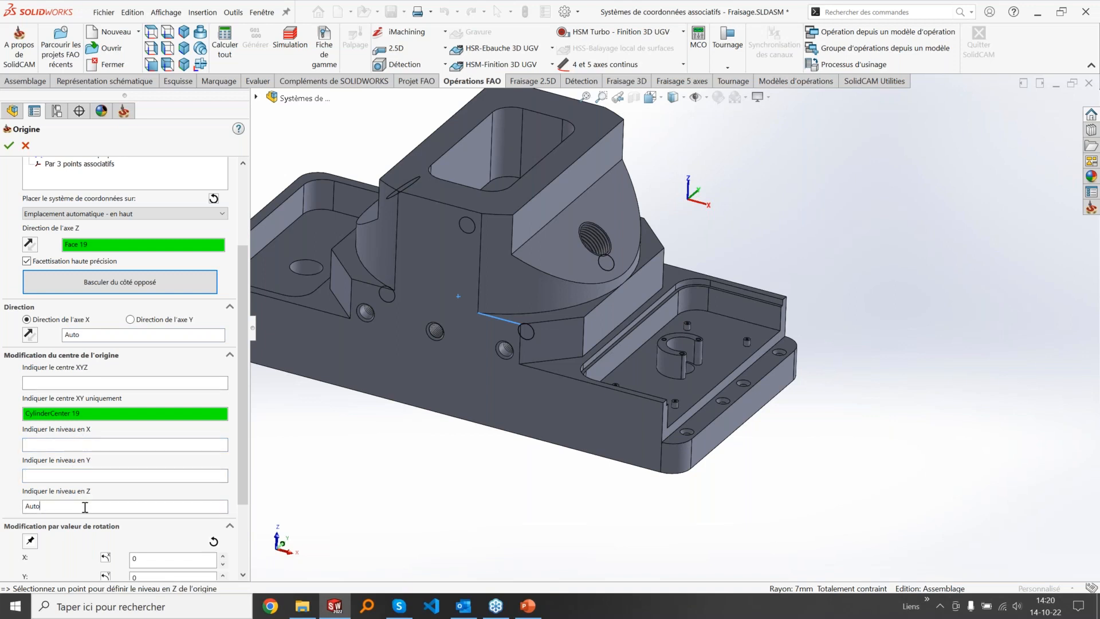
pyautogui.click(671, 349)
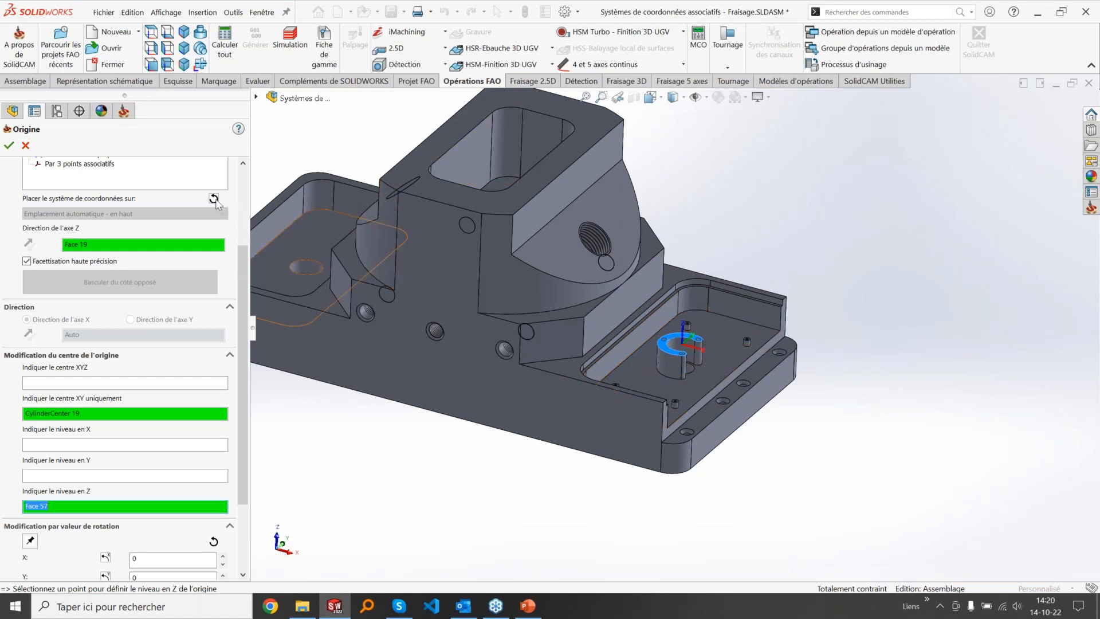
# Step: Reset the origin selections, define Z from the tower's top face, and set the XY-only centre on the C-shaped boss's inner cylindrical face
pyautogui.click(214, 198)
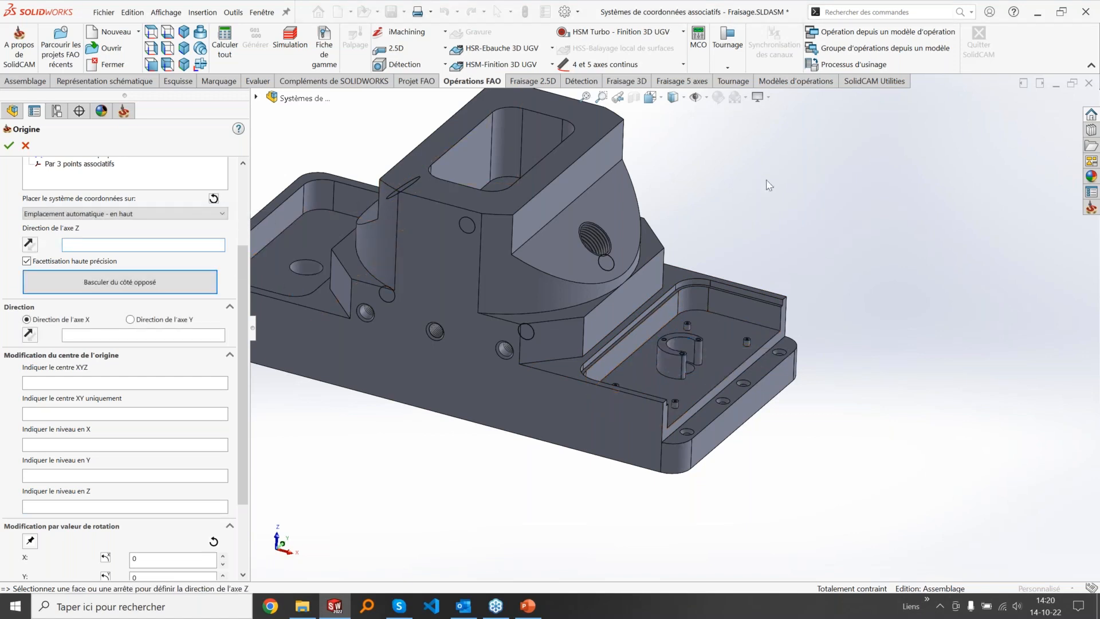
pyautogui.scroll(3, 769, 185)
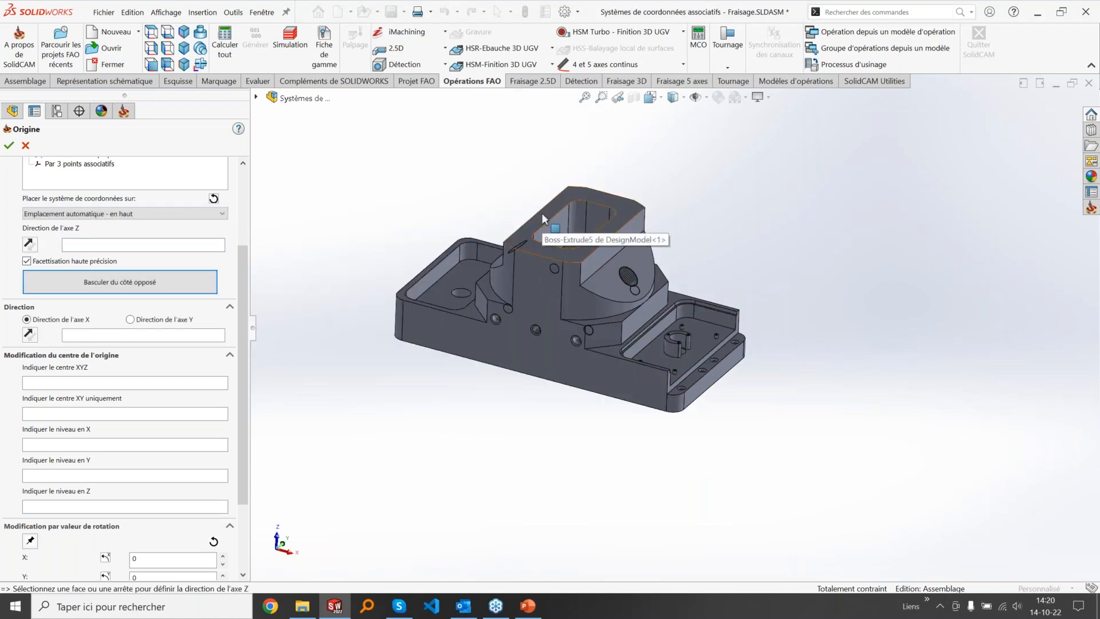
pyautogui.click(543, 218)
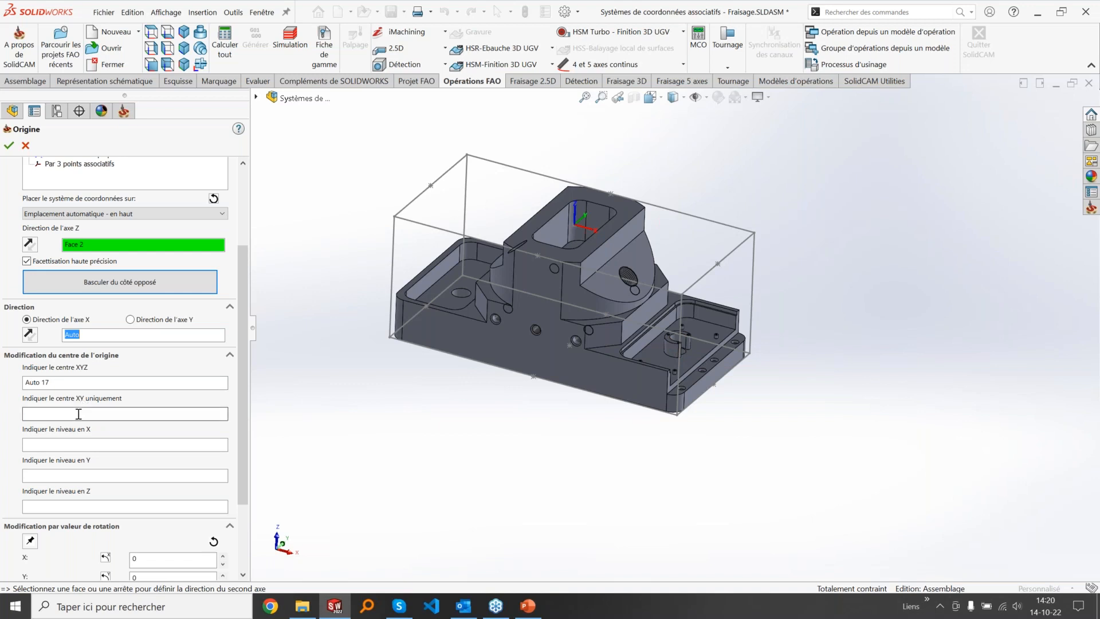
pyautogui.click(79, 414)
pyautogui.scroll(-5, 674, 334)
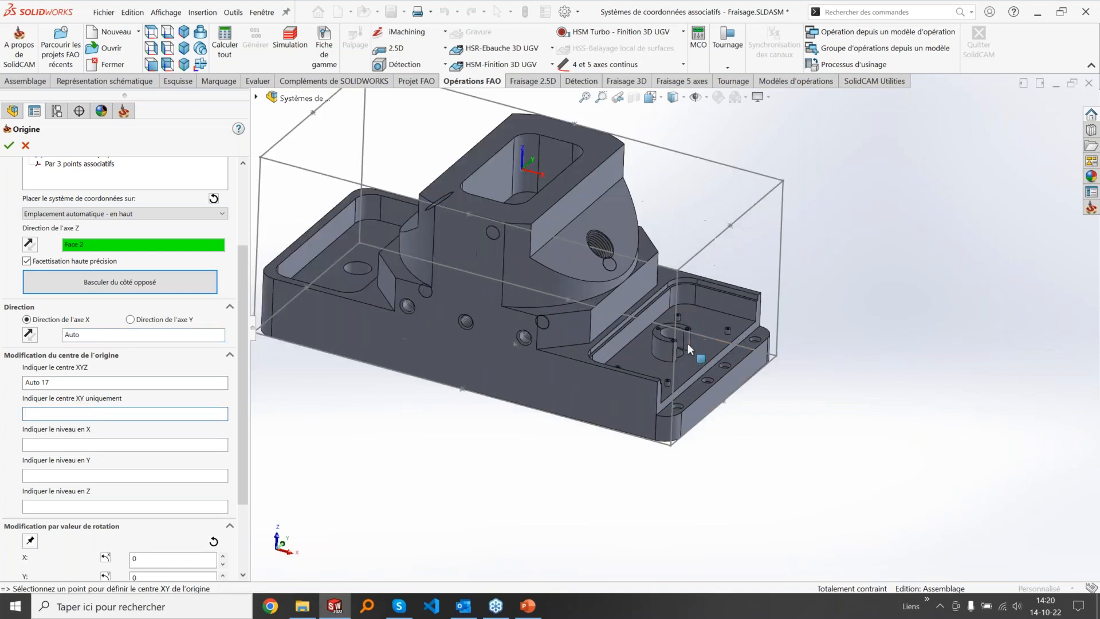
pyautogui.click(674, 333)
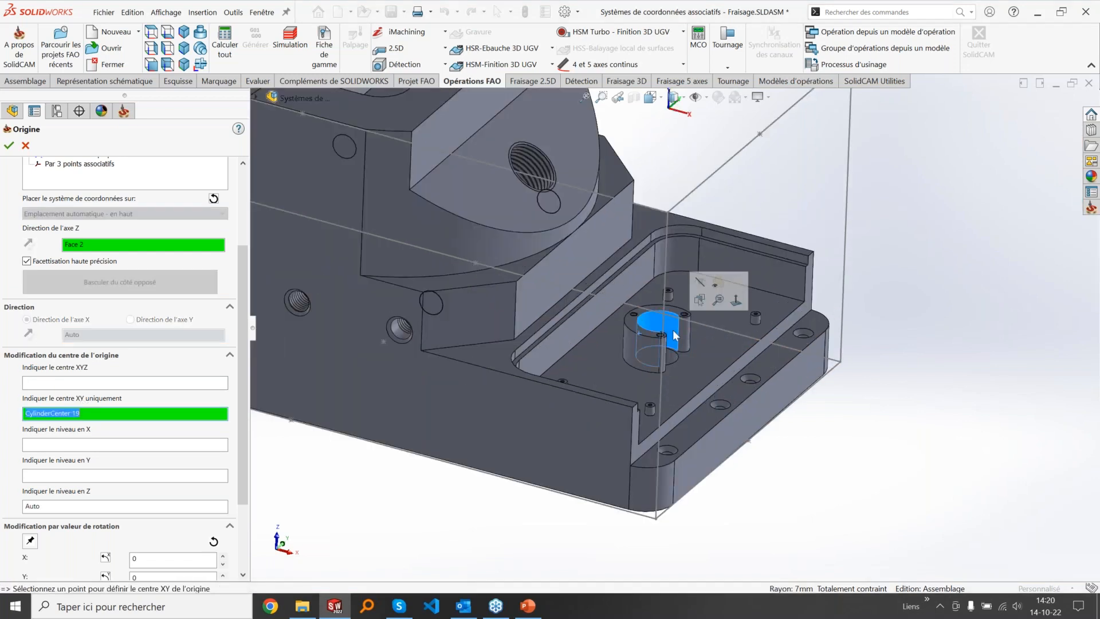
pyautogui.scroll(5, 668, 212)
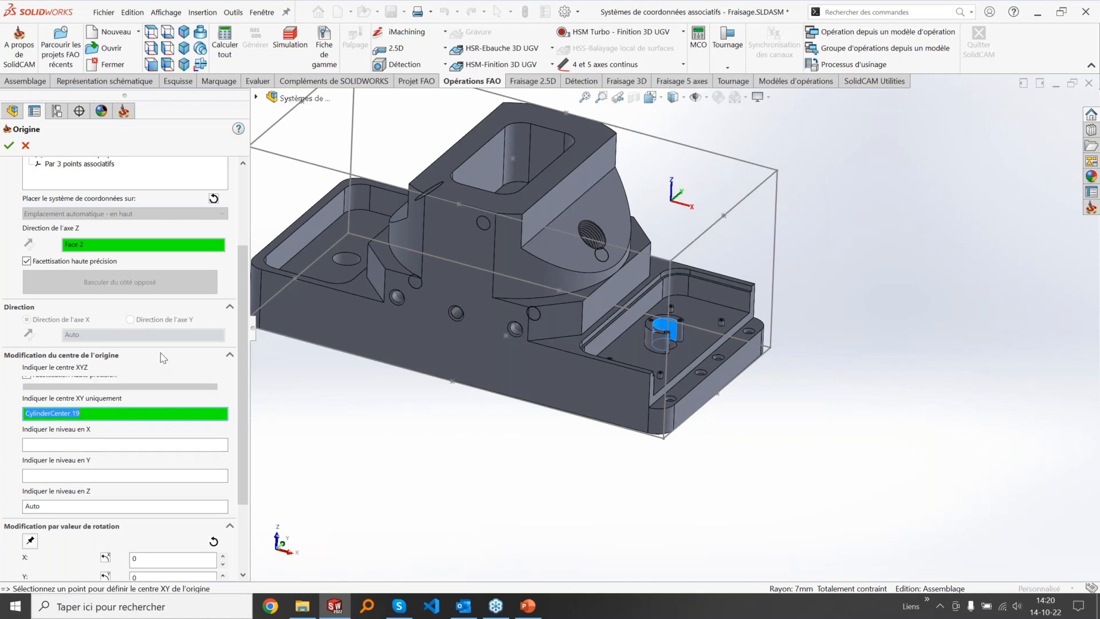
# Step: Cancel the origin definition and return to the CAM project data
pyautogui.scroll(3, 93, 183)
pyautogui.click(25, 145)
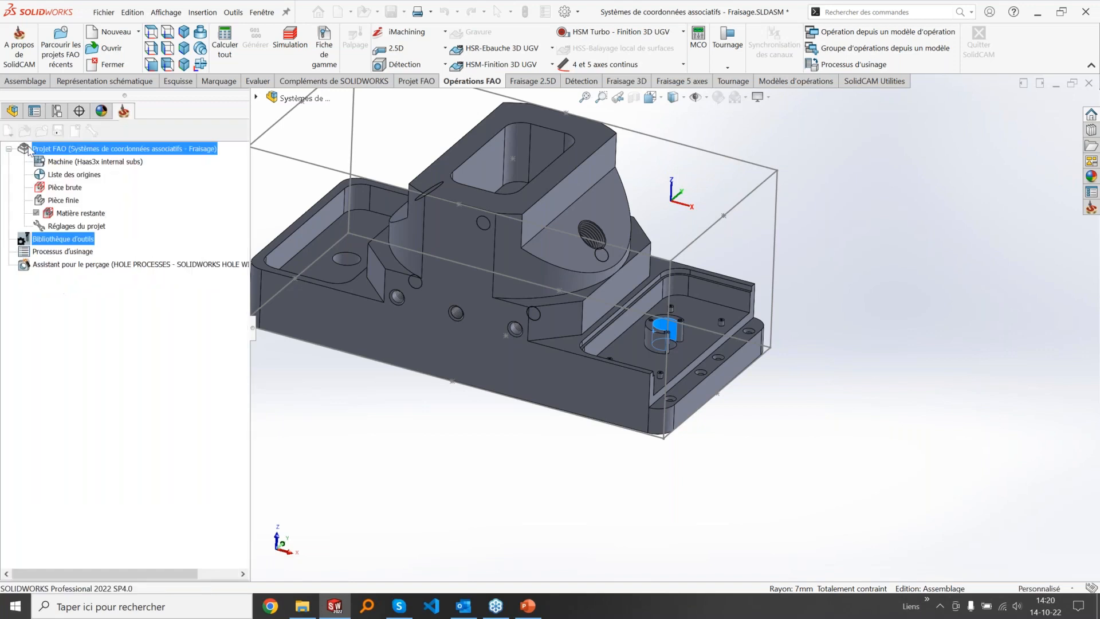
pyautogui.scroll(3, 682, 342)
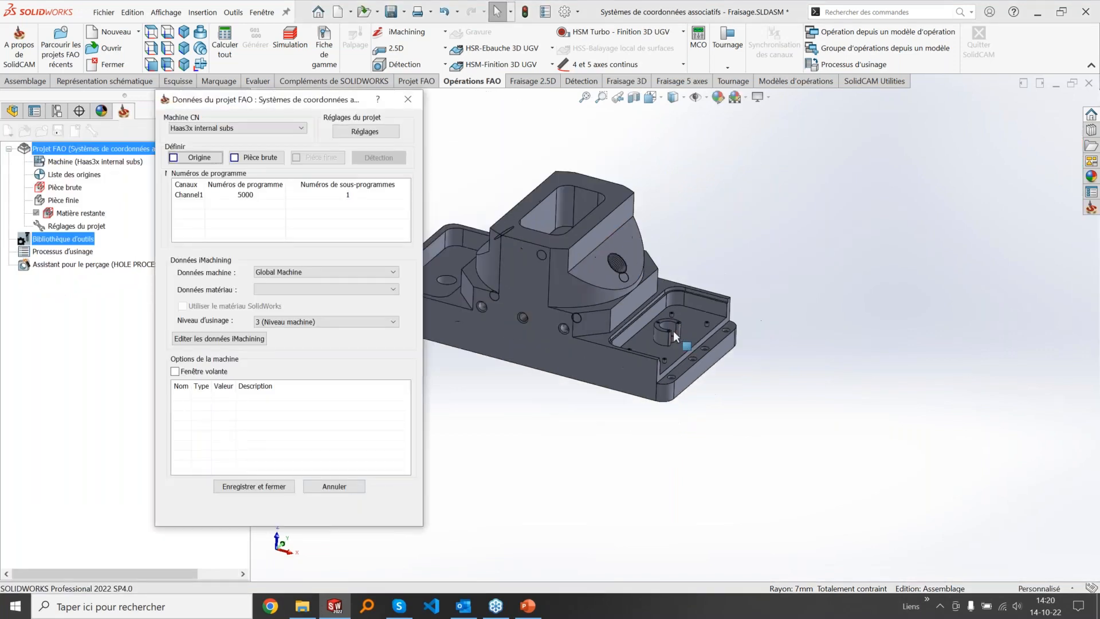
# Step: Start the origin definition and define the Z direction from the top rim face around the large corner-rounded pocket
pyautogui.scroll(-4, 488, 269)
pyautogui.moveTo(641, 396); pyautogui.dragTo(713, 432, button='middle')
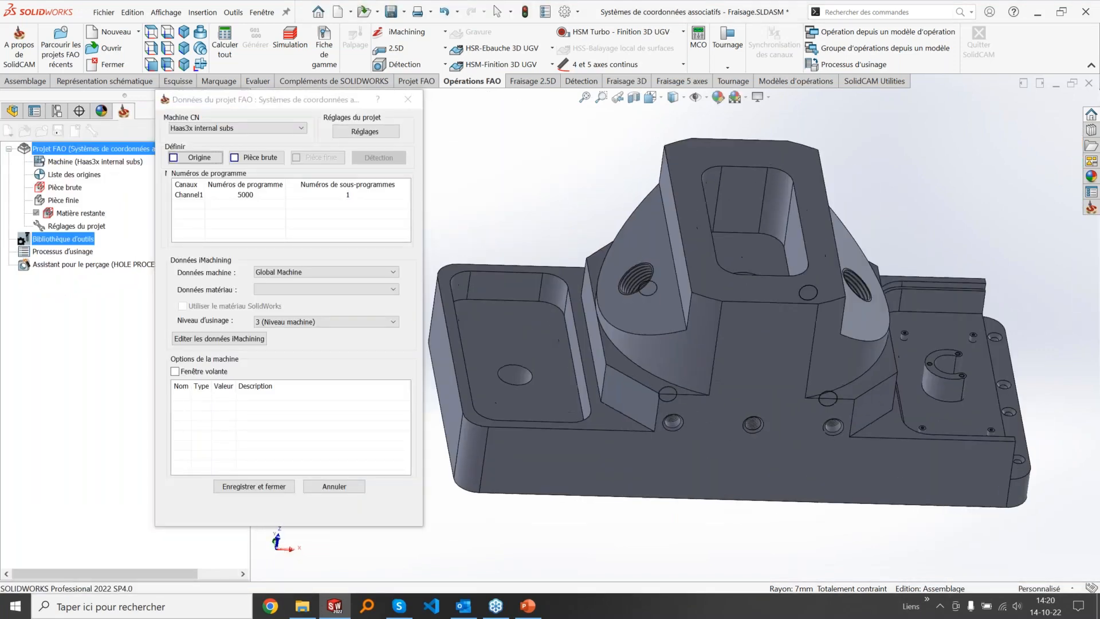
pyautogui.moveTo(641, 423); pyautogui.dragTo(622, 453, button='middle')
pyautogui.click(198, 158)
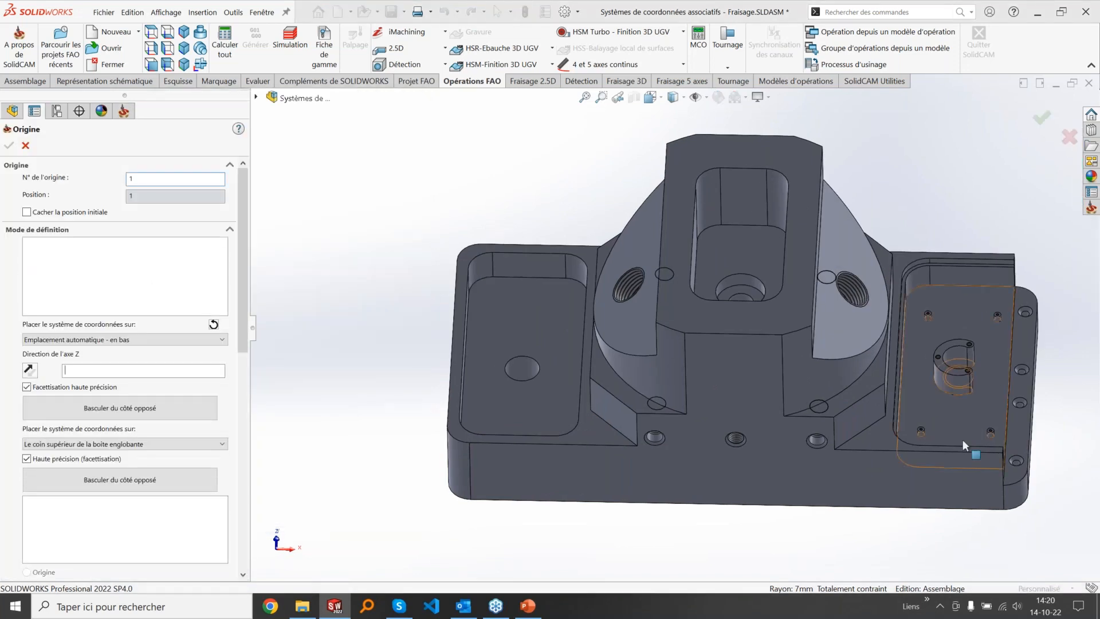
pyautogui.moveTo(886, 508); pyautogui.dragTo(870, 487, button='middle')
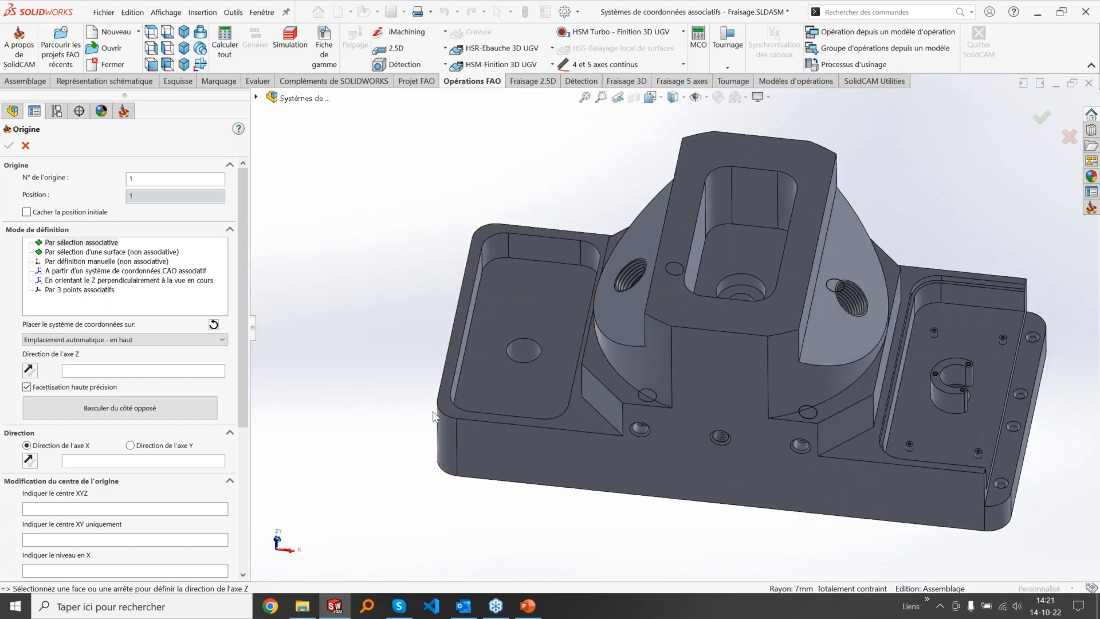
pyautogui.click(456, 410)
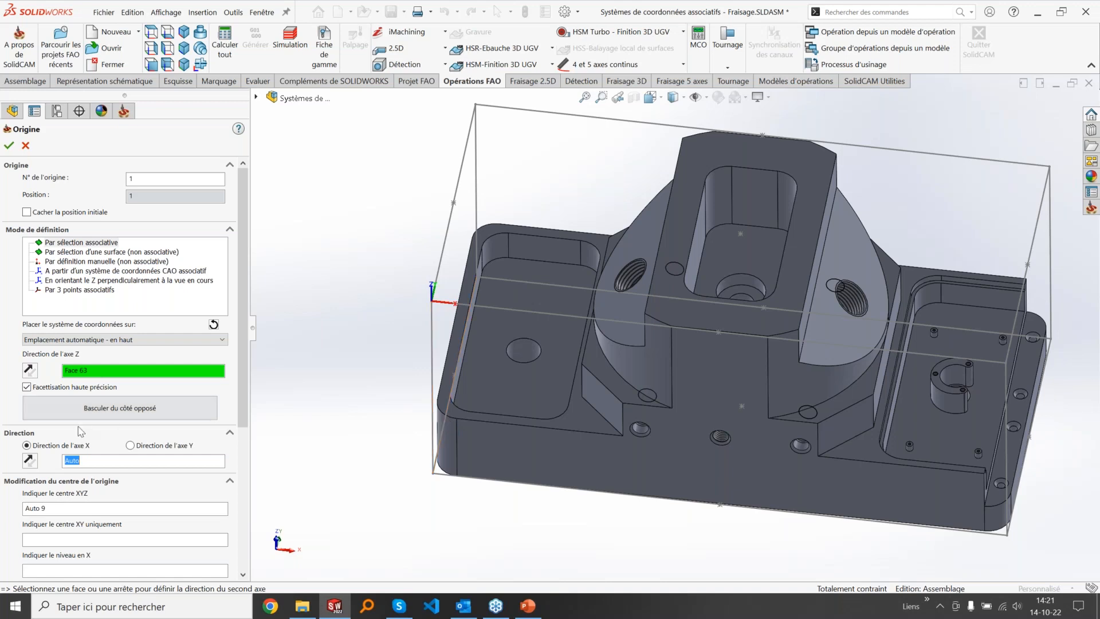
# Step: Set the origin's Z level on the same rim face around the large pocket
pyautogui.scroll(-3, 80, 431)
pyautogui.click(55, 404)
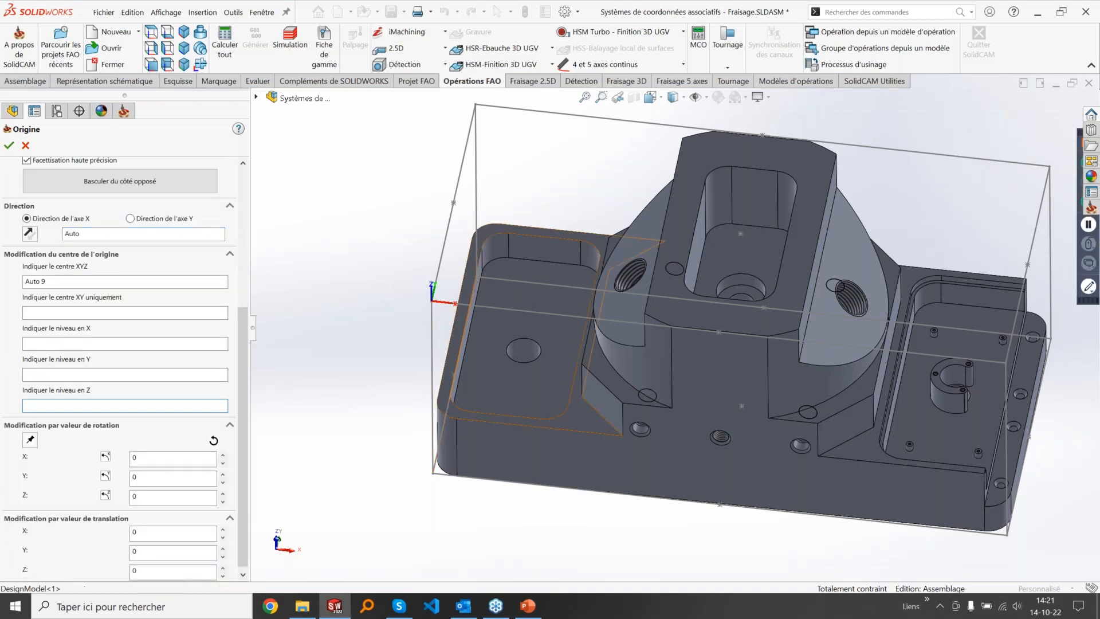
pyautogui.click(444, 401)
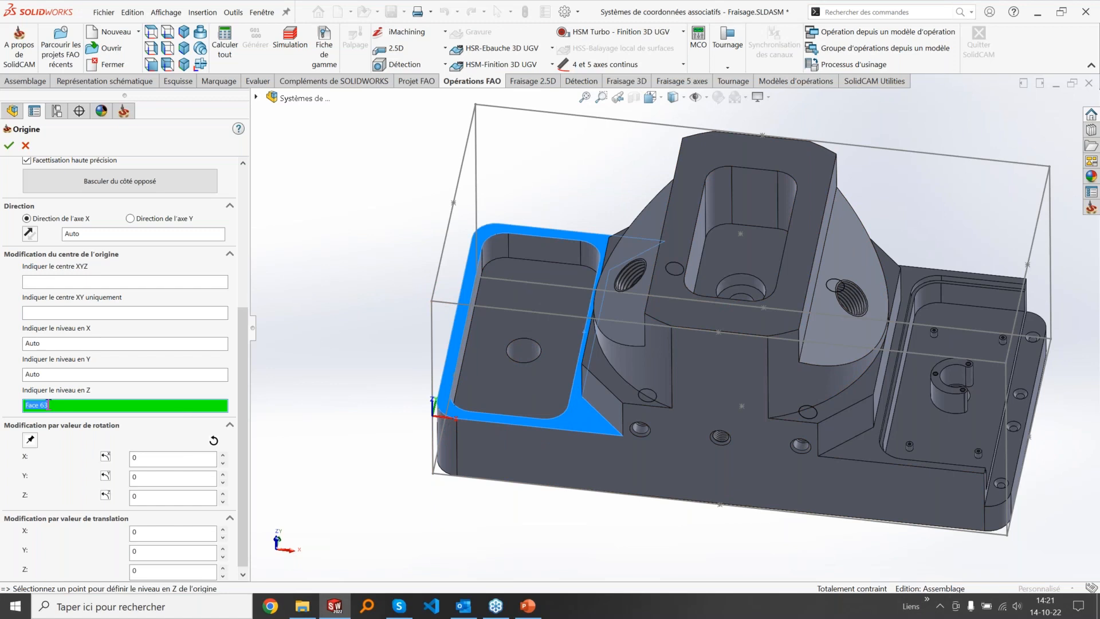
pyautogui.moveTo(473, 417); pyautogui.dragTo(456, 394, button='middle')
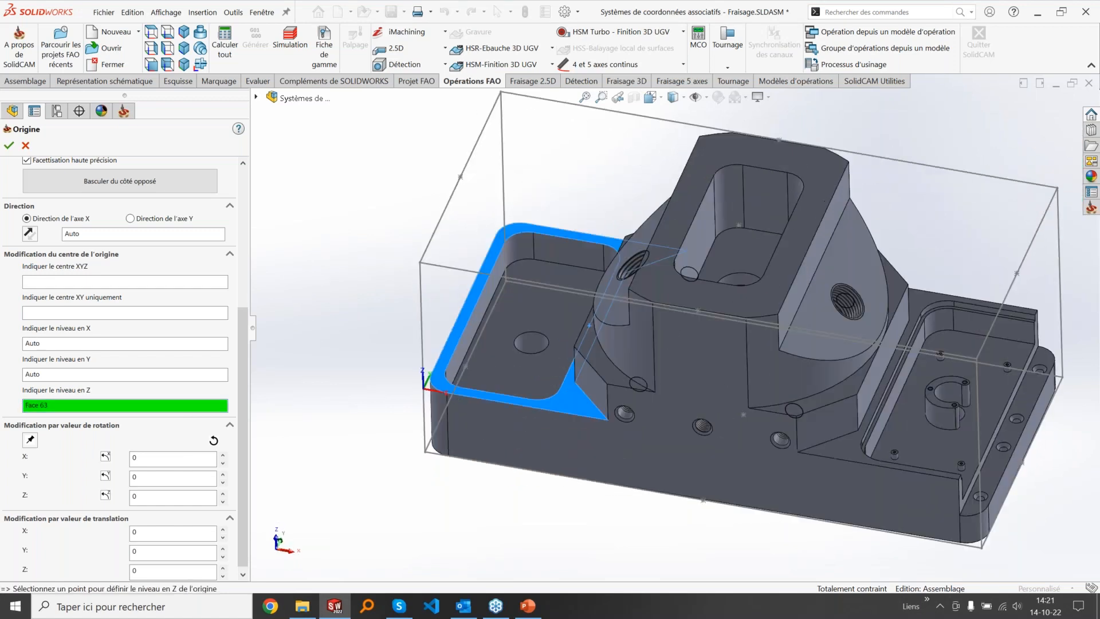
# Step: Cancel the origin definition and close the milling CAM project
pyautogui.scroll(2, 456, 394)
pyautogui.click(26, 145)
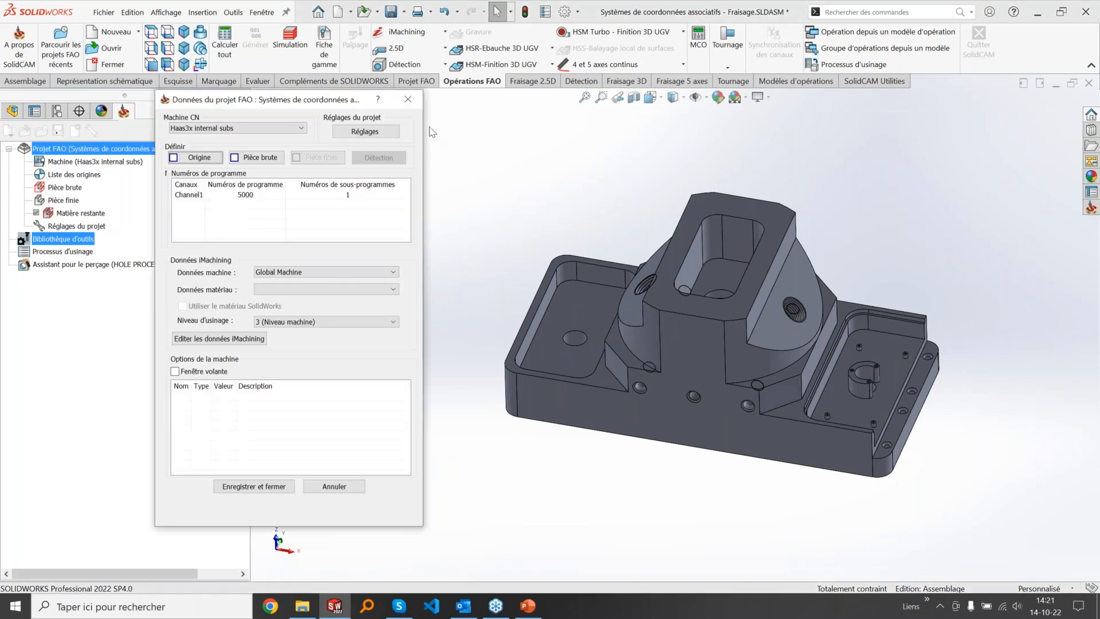
pyautogui.click(413, 104)
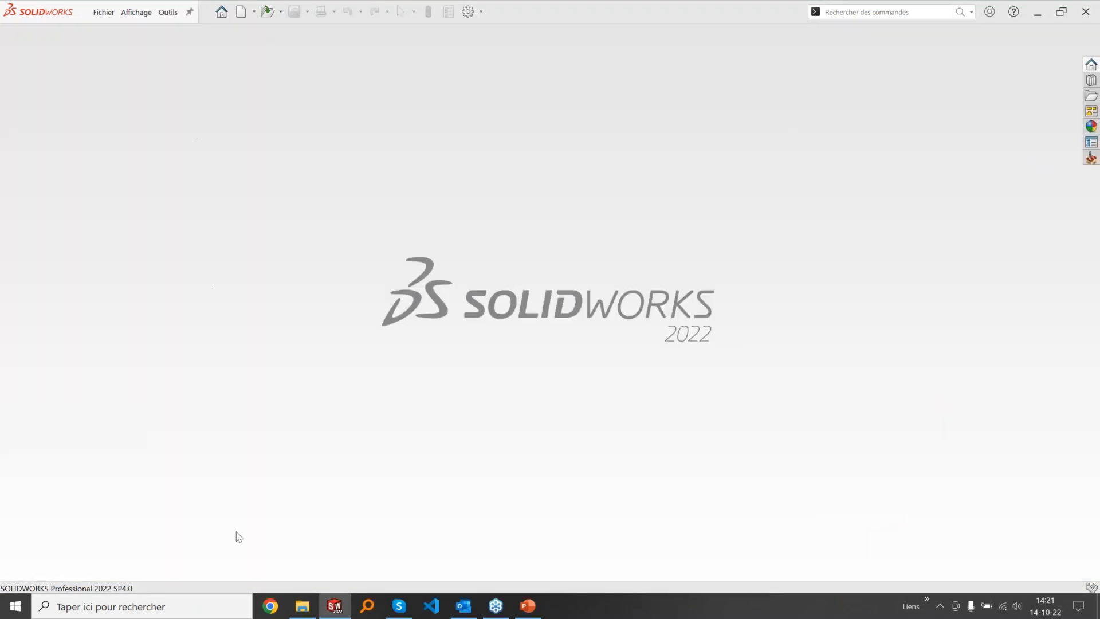
# Step: Switch to File Explorer and open "Systèmes de coordonnées associatifs - Tournage Fraisage.SLDPRT" in SOLIDWORKS
pyautogui.click(303, 606)
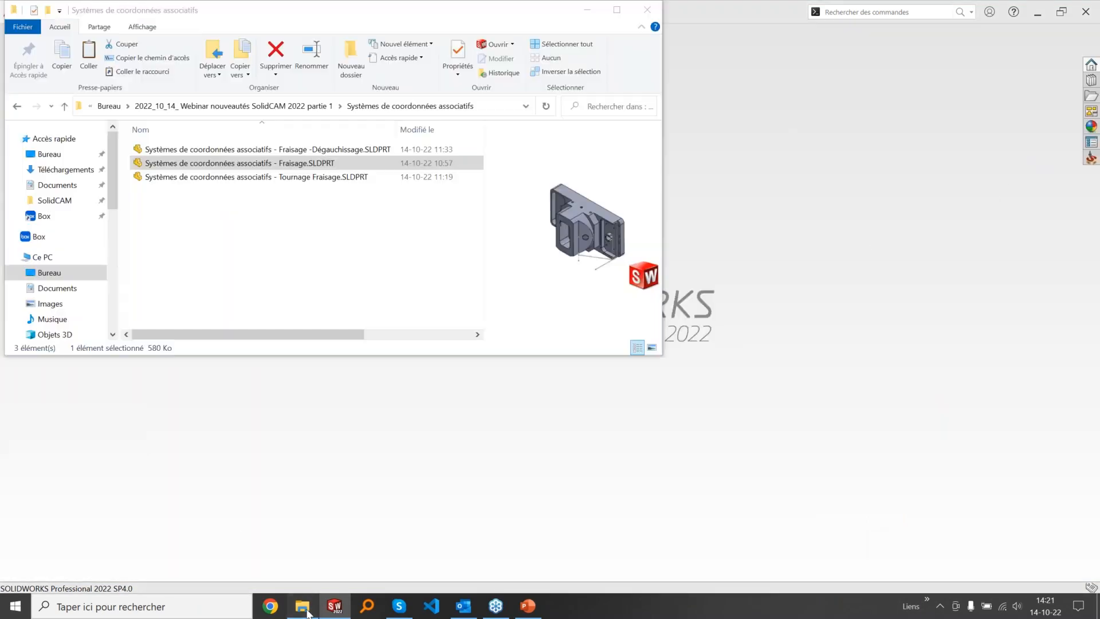
pyautogui.doubleClick(263, 177)
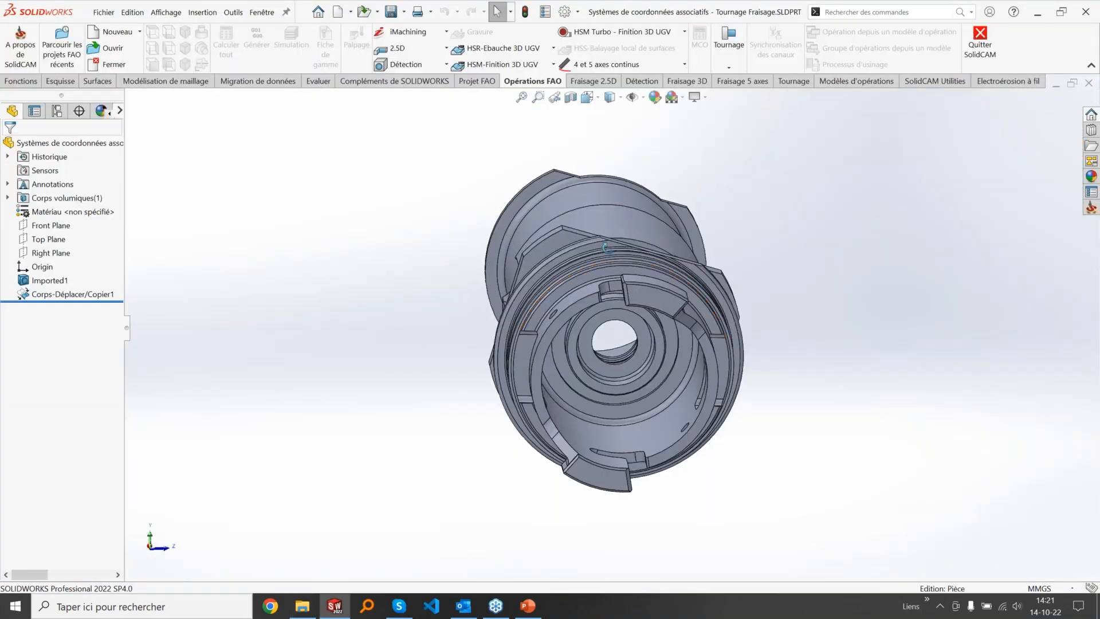
pyautogui.moveTo(606, 247)
pyautogui.mouseDown(button='middle')
pyautogui.moveTo(586, 270)
pyautogui.moveTo(580, 253)
pyautogui.mouseUp(button='middle')
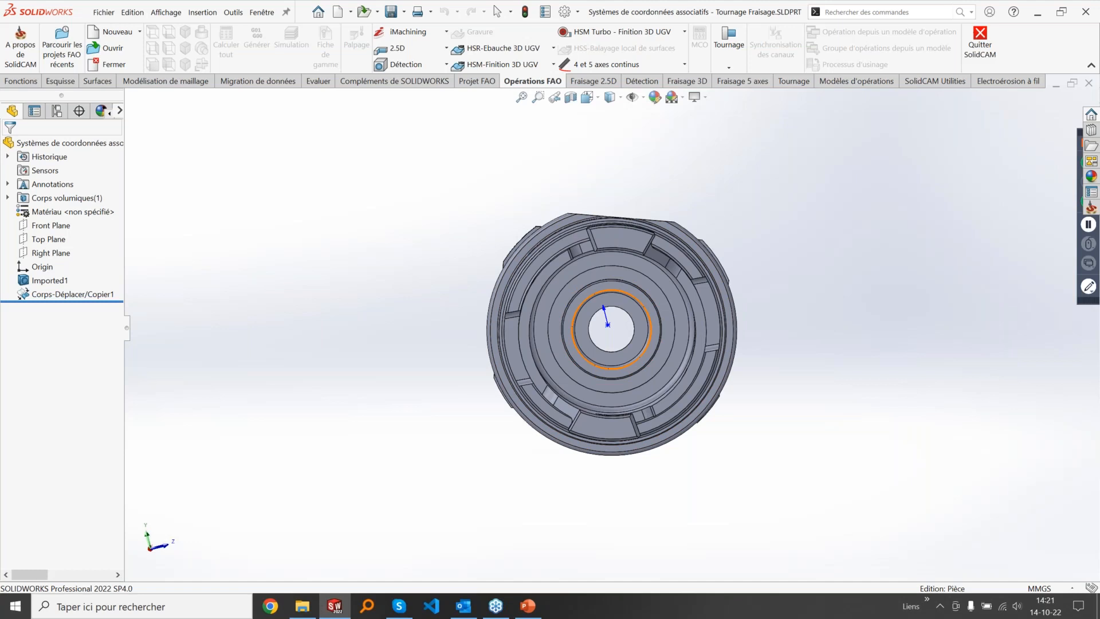
pyautogui.moveTo(595, 308); pyautogui.dragTo(627, 330, button='middle')
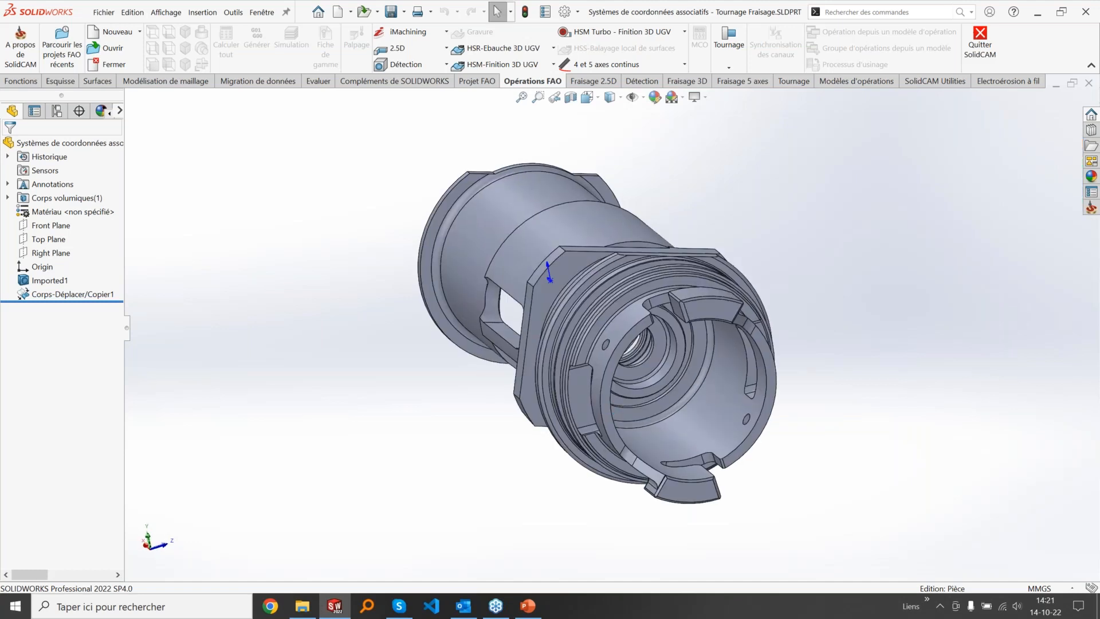
# Step: Create a new CAM project from the turned part and start its origin definition with a widened settings pane
pyautogui.click(133, 34)
pyautogui.click(126, 66)
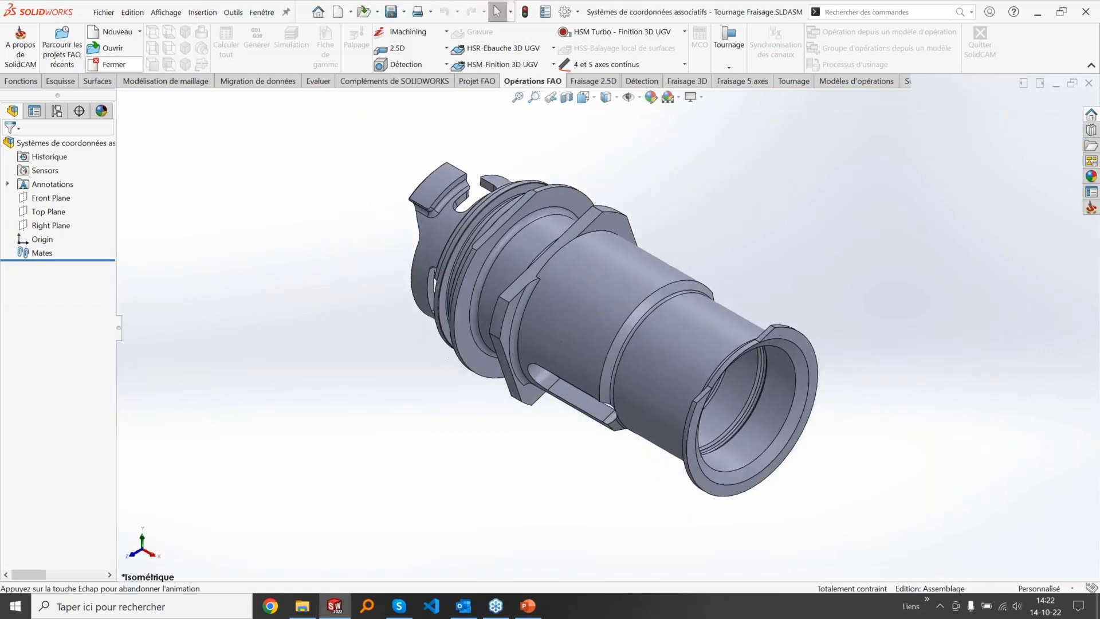
pyautogui.click(452, 154)
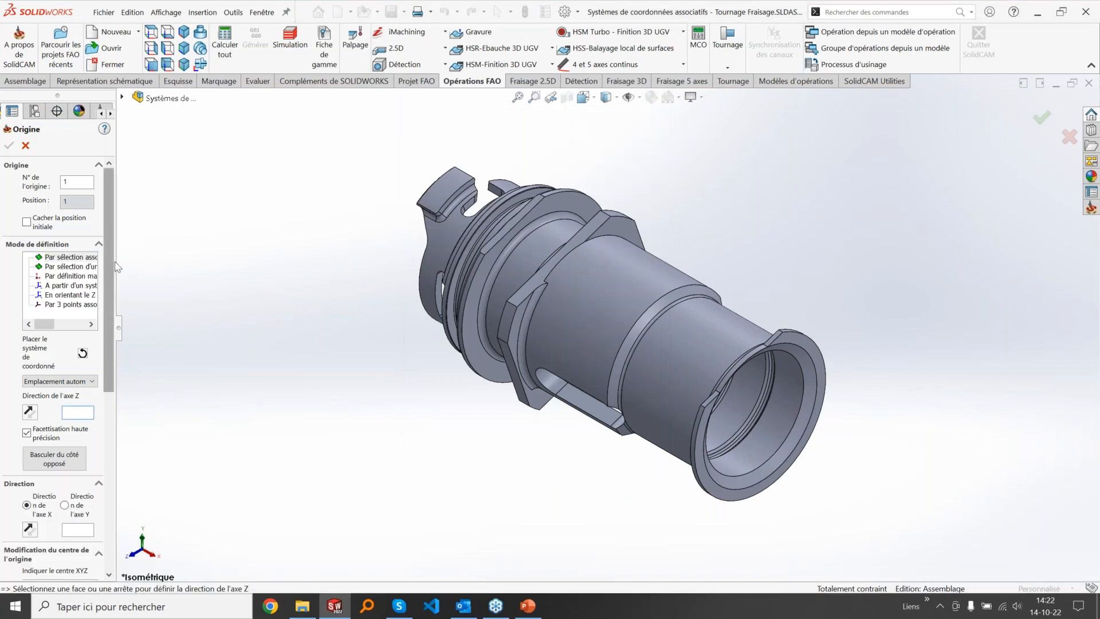
pyautogui.moveTo(117, 267); pyautogui.dragTo(282, 269)
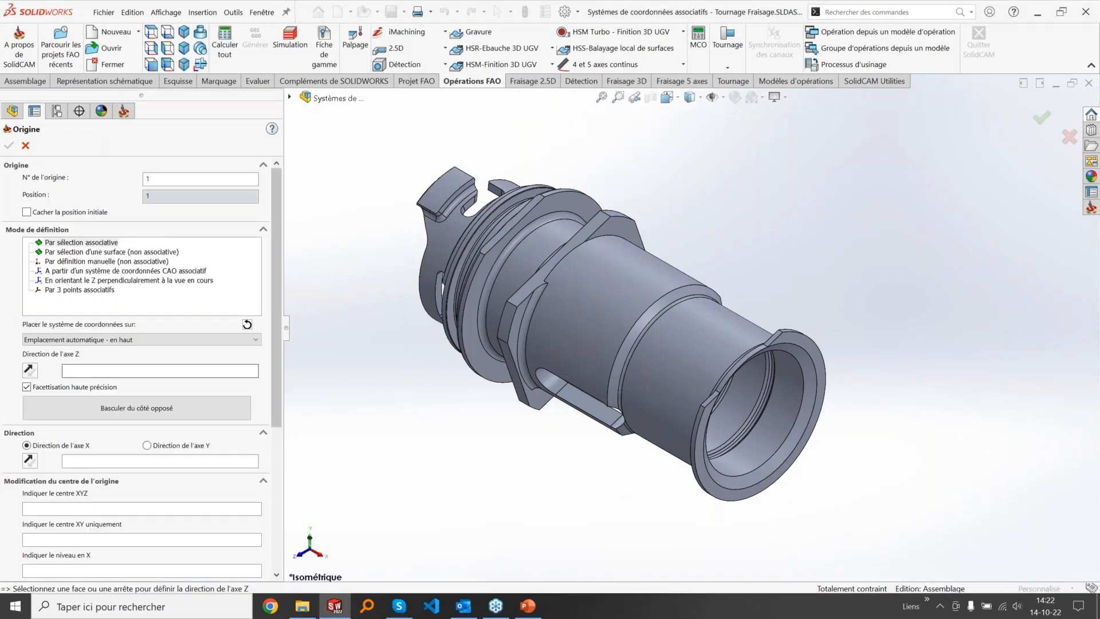
# Step: Define Z from the 26 mm outer cylindrical face beside the plain flanged end, toggling the coordinate system to the opposite side and back
pyautogui.moveTo(704, 342); pyautogui.dragTo(760, 327, button='middle')
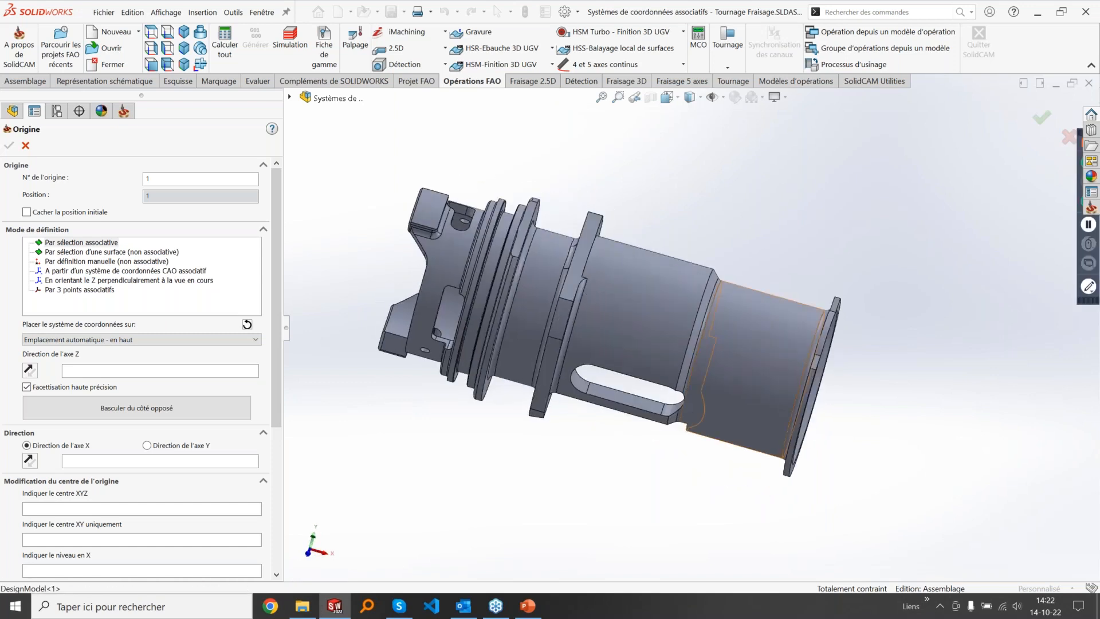
pyautogui.click(760, 328)
pyautogui.moveTo(616, 360); pyautogui.dragTo(504, 321, button='middle')
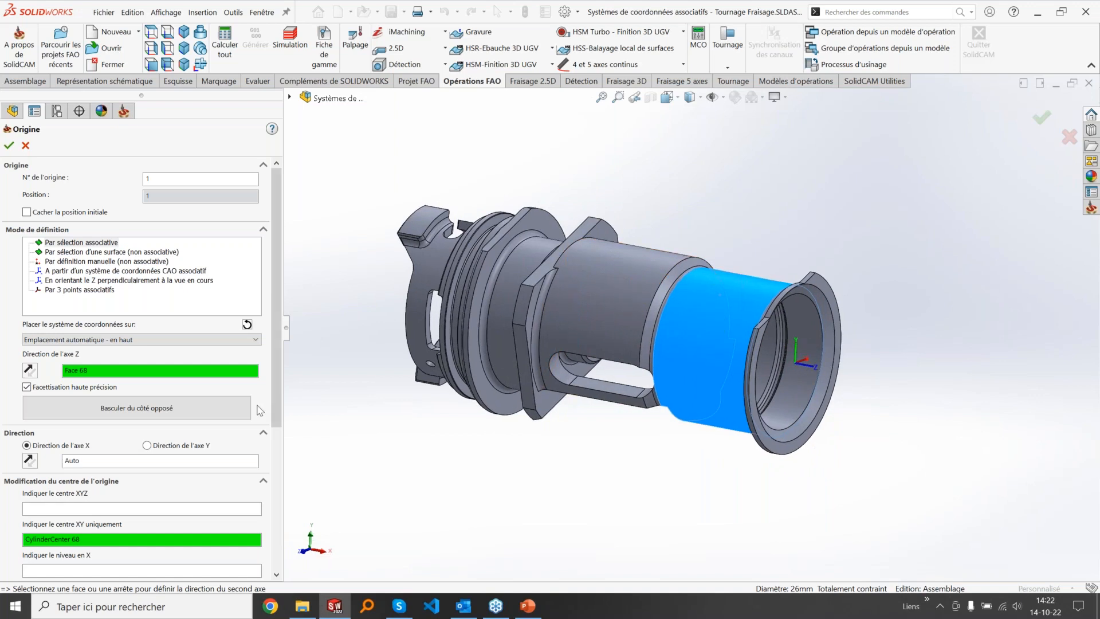
pyautogui.click(148, 412)
pyautogui.click(148, 412)
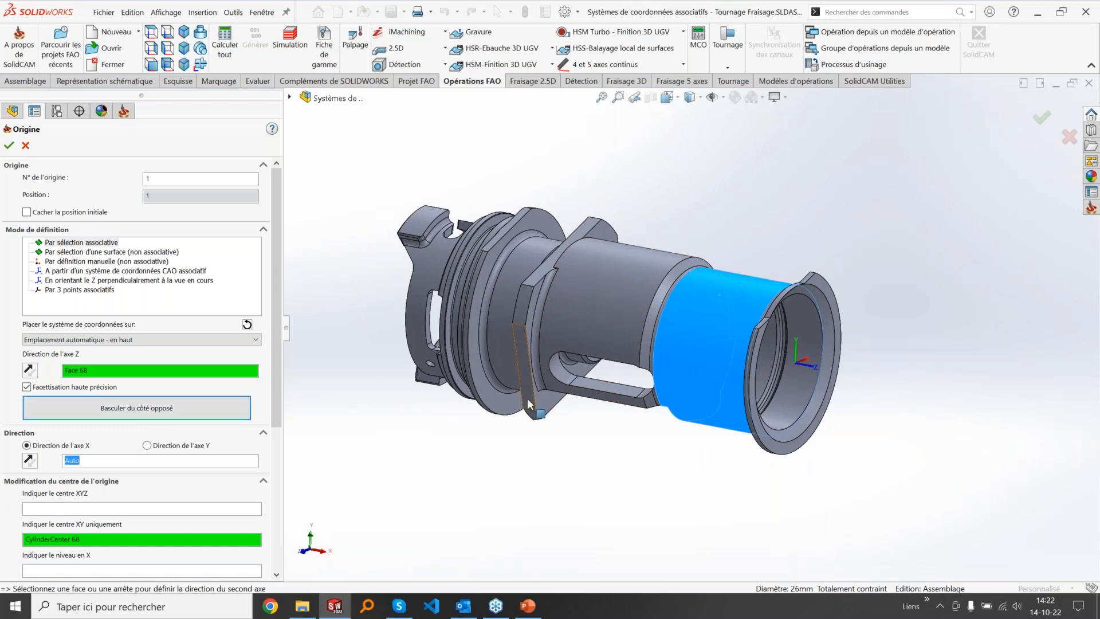
# Step: Set the X direction from the small flat face cut into the end flange
pyautogui.moveTo(773, 335); pyautogui.dragTo(776, 404, button='middle')
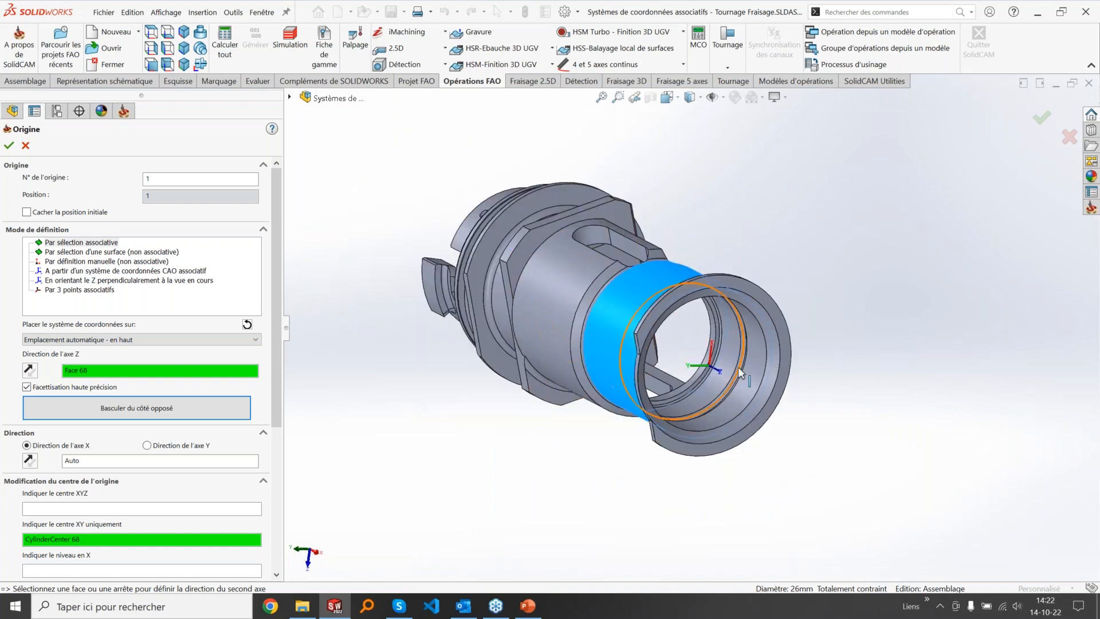
pyautogui.scroll(-2, 696, 398)
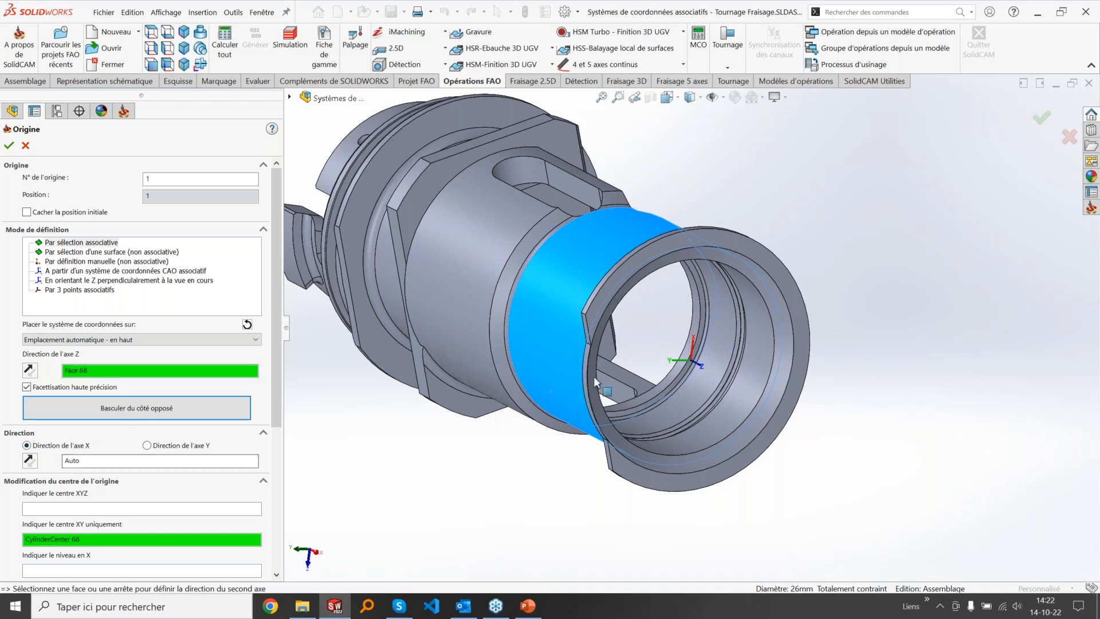
pyautogui.scroll(-5, 595, 379)
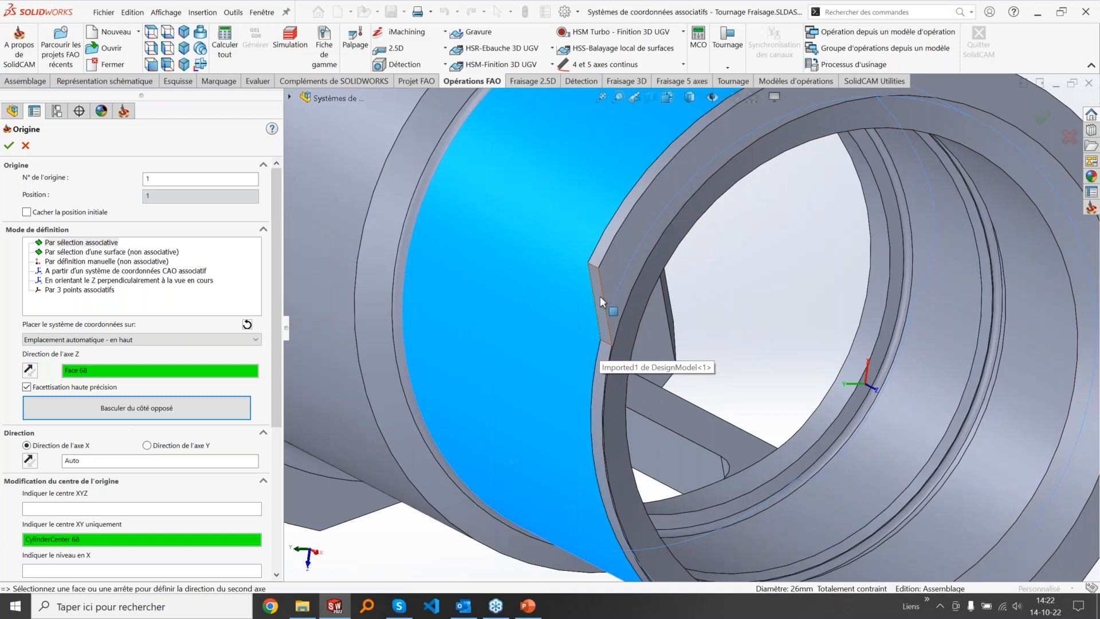
pyautogui.click(600, 296)
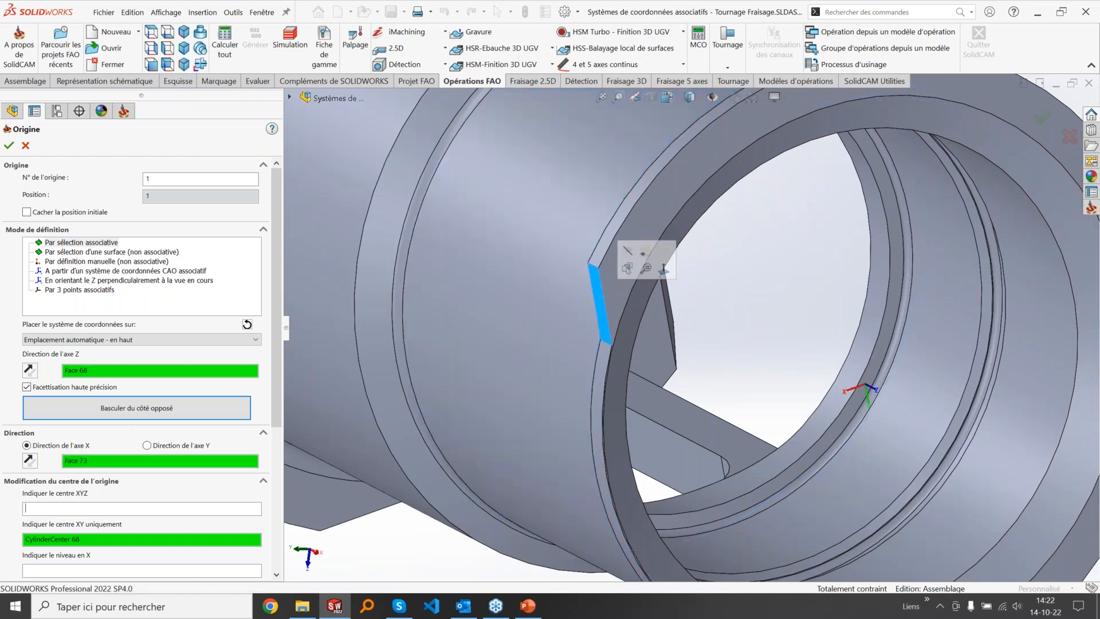
pyautogui.scroll(1, 867, 446)
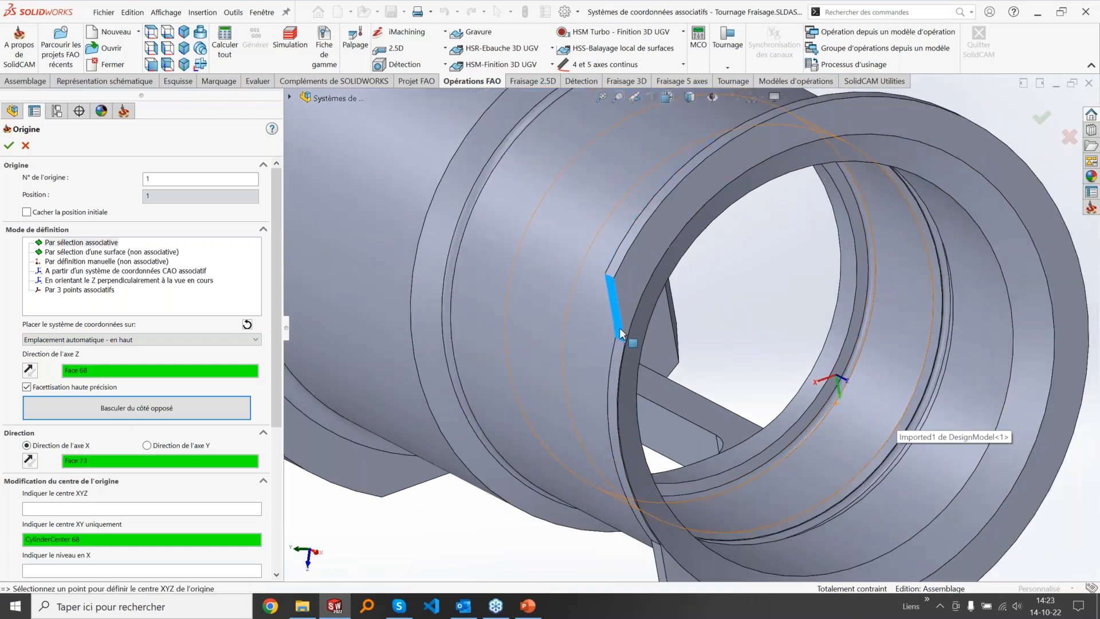
pyautogui.press('f')
# Step: Reset the origin selections, redefine Z from the 26 mm outer cylindrical face, and flip the coordinate system to the opposite end
pyautogui.click(247, 324)
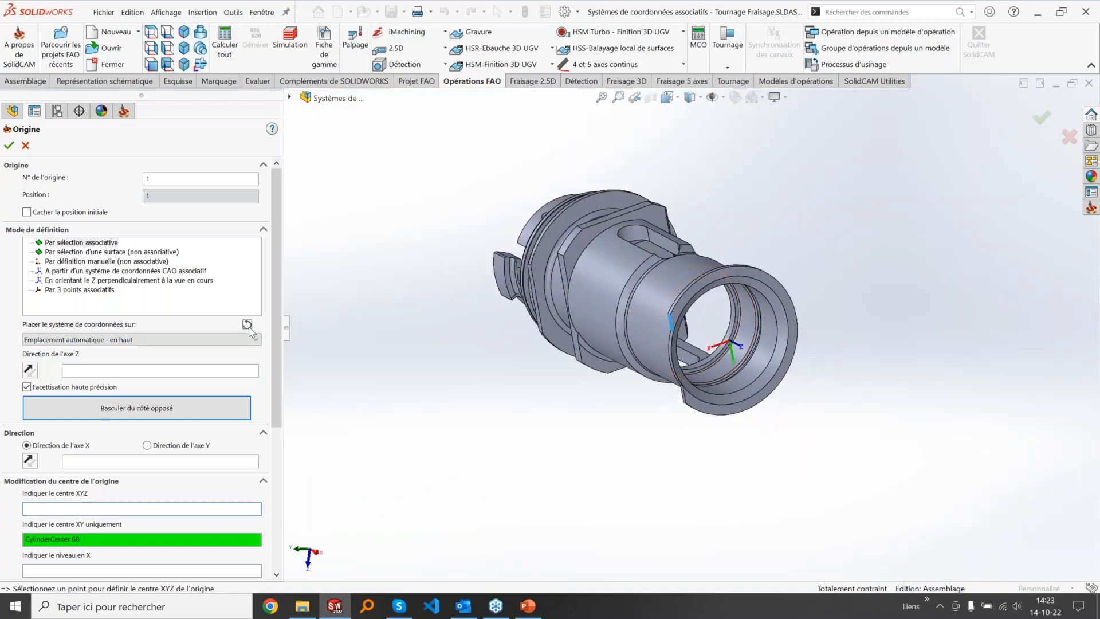
pyautogui.click(651, 297)
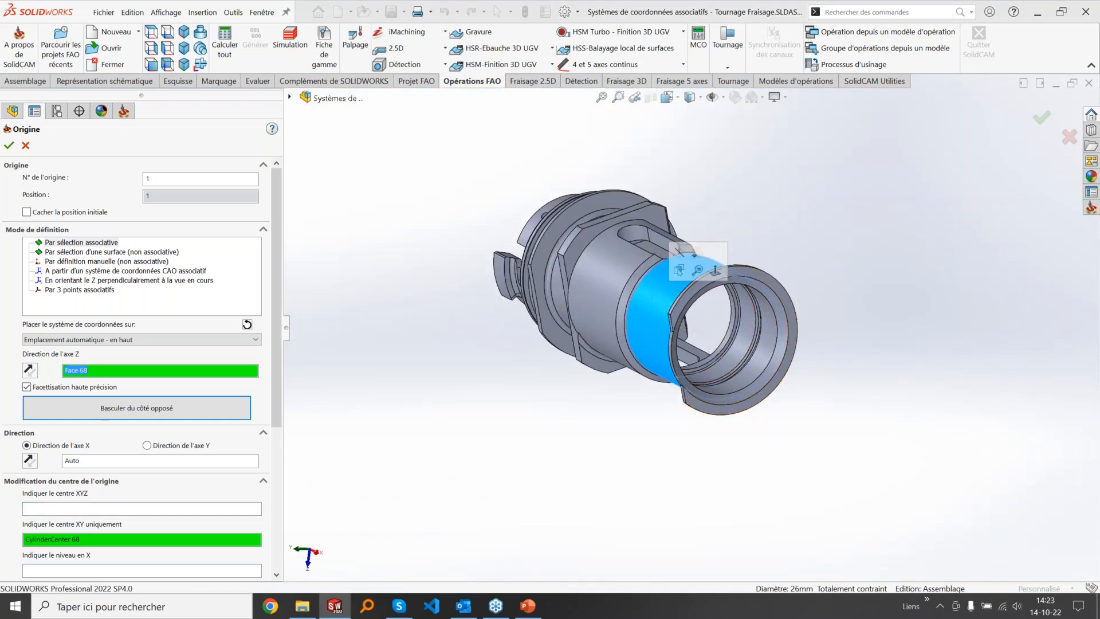
pyautogui.click(228, 417)
pyautogui.moveTo(615, 378); pyautogui.dragTo(688, 334, button='middle')
pyautogui.scroll(-2, 688, 334)
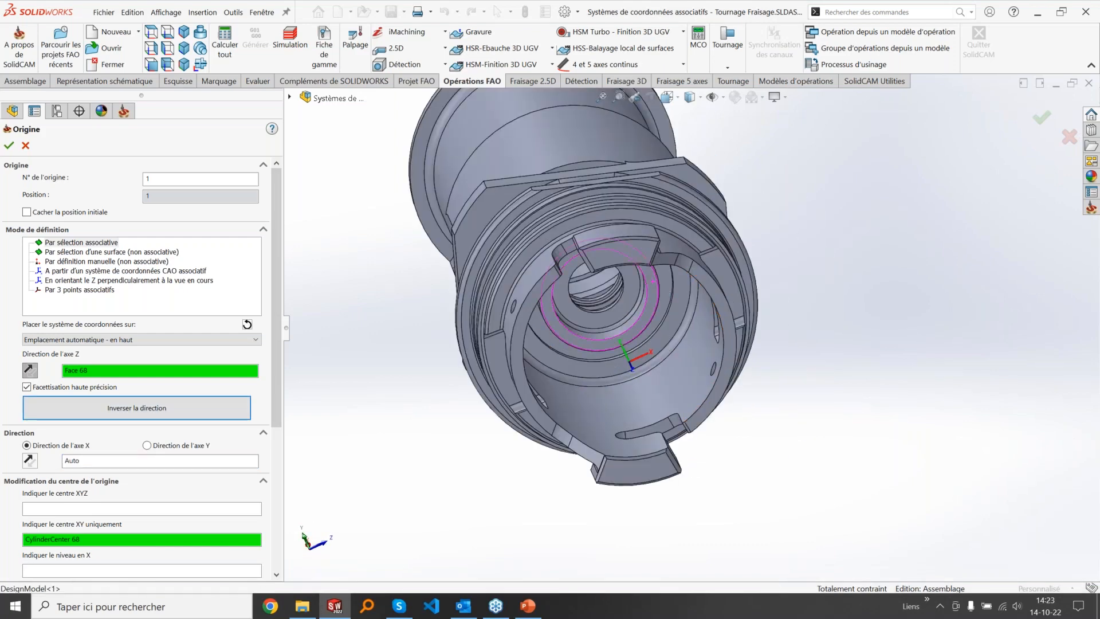
pyautogui.scroll(-3, 653, 281)
pyautogui.moveTo(616, 335); pyautogui.dragTo(689, 382, button='middle')
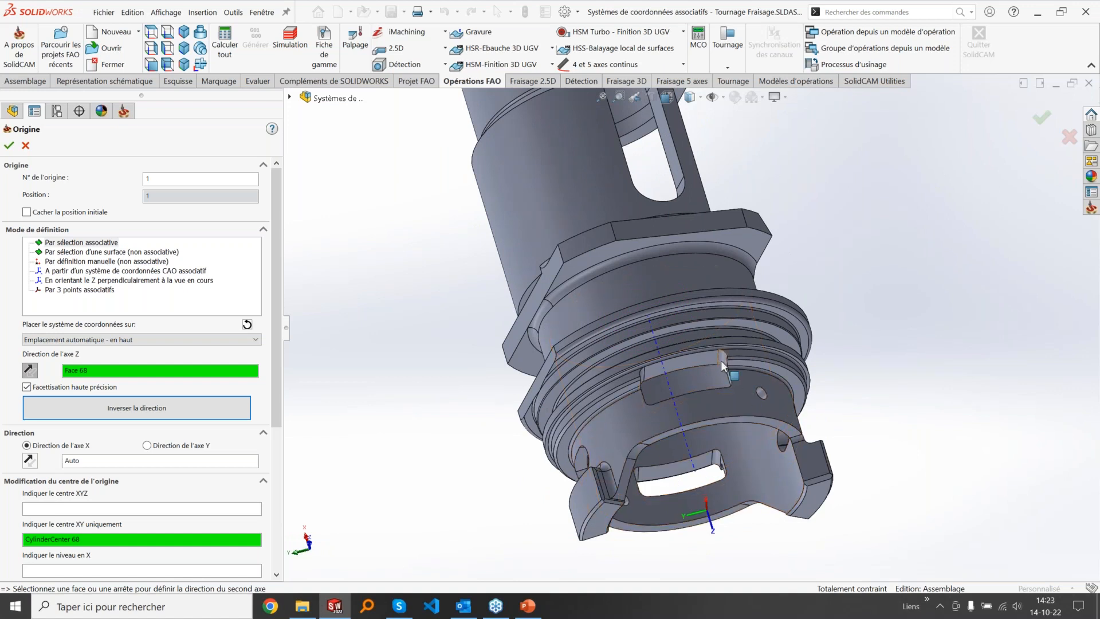
pyautogui.moveTo(712, 483); pyautogui.dragTo(744, 359, button='middle')
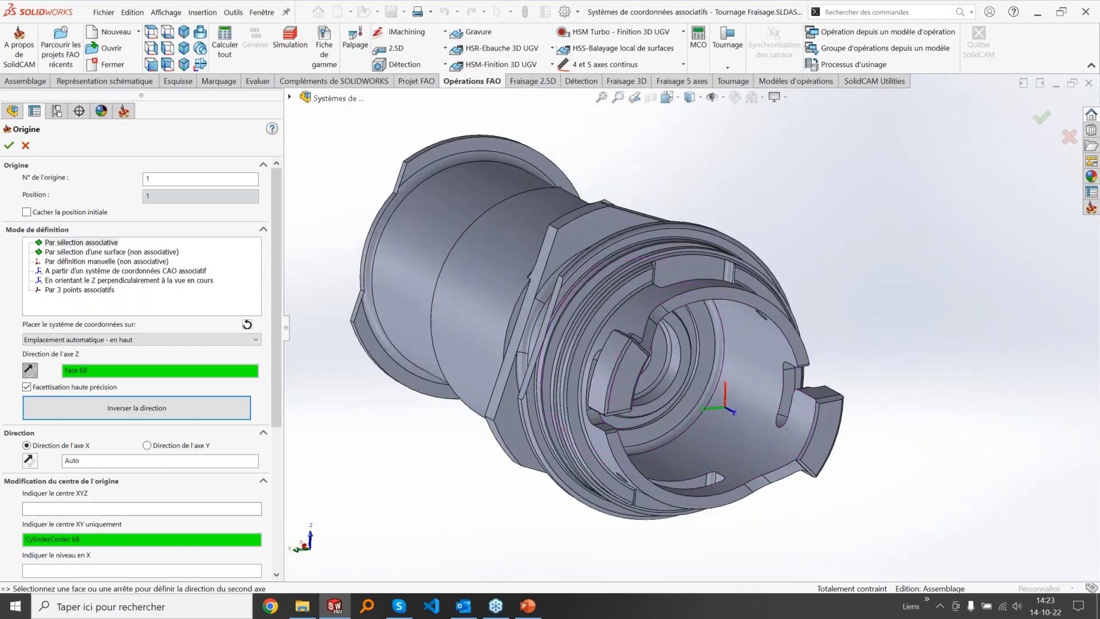
# Step: Reset the origin selections, define Z from the 26.6 mm cylindrical face at the notched end, and flip it to the opposite side
pyautogui.click(247, 324)
pyautogui.click(163, 372)
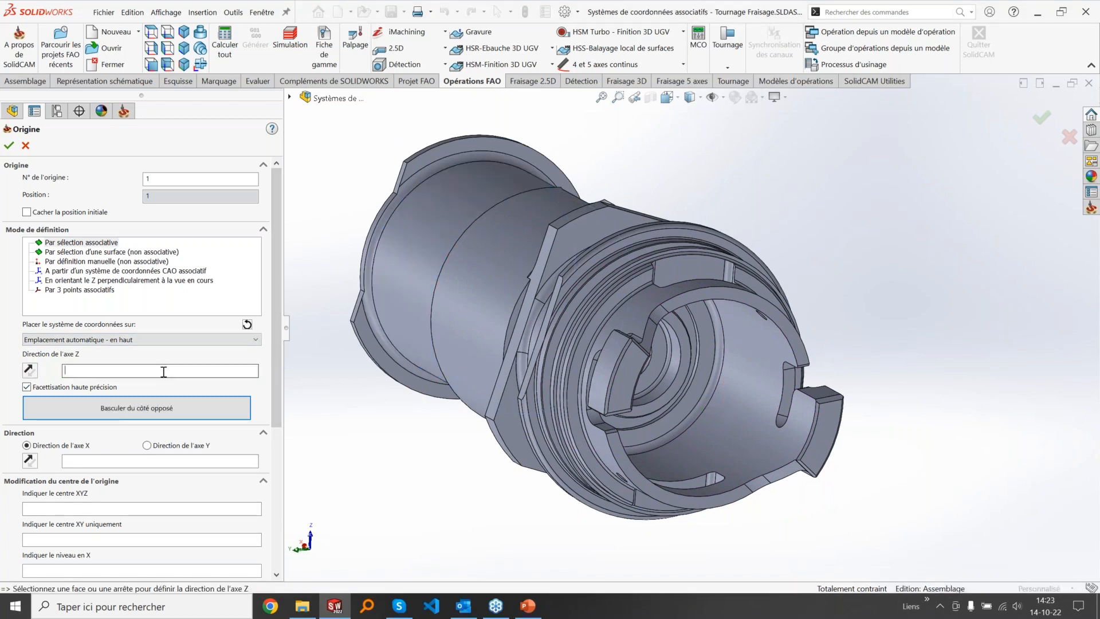
pyautogui.click(630, 310)
pyautogui.click(212, 413)
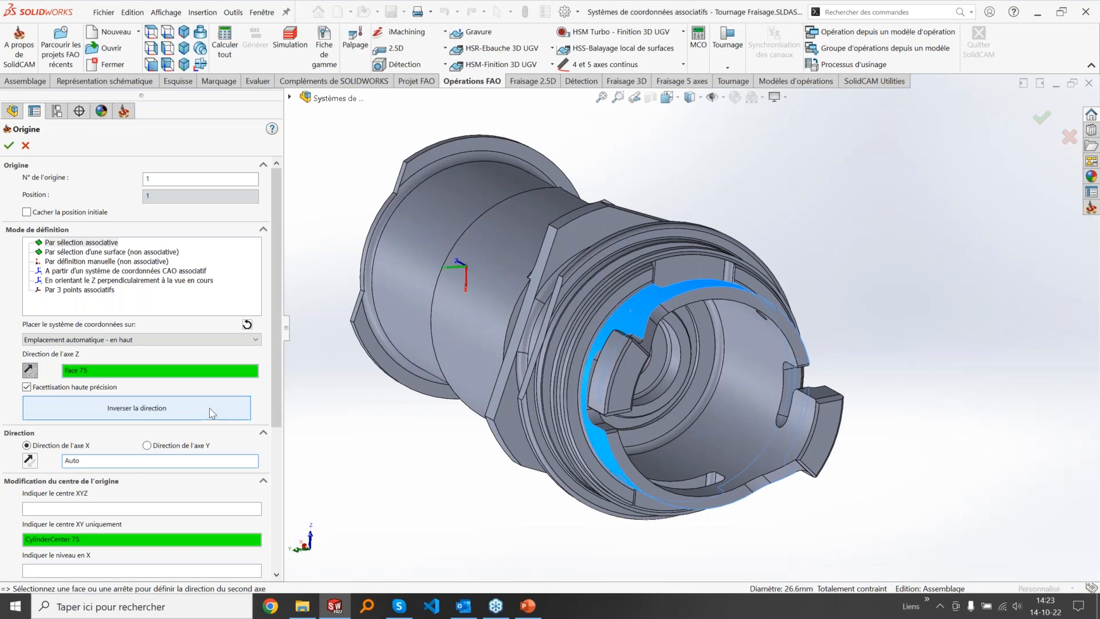
pyautogui.moveTo(623, 465); pyautogui.dragTo(635, 335, button='middle')
# Step: Set the X direction from the short side edge of the raised lug inside the notched end, and invert that direction
pyautogui.click(168, 51)
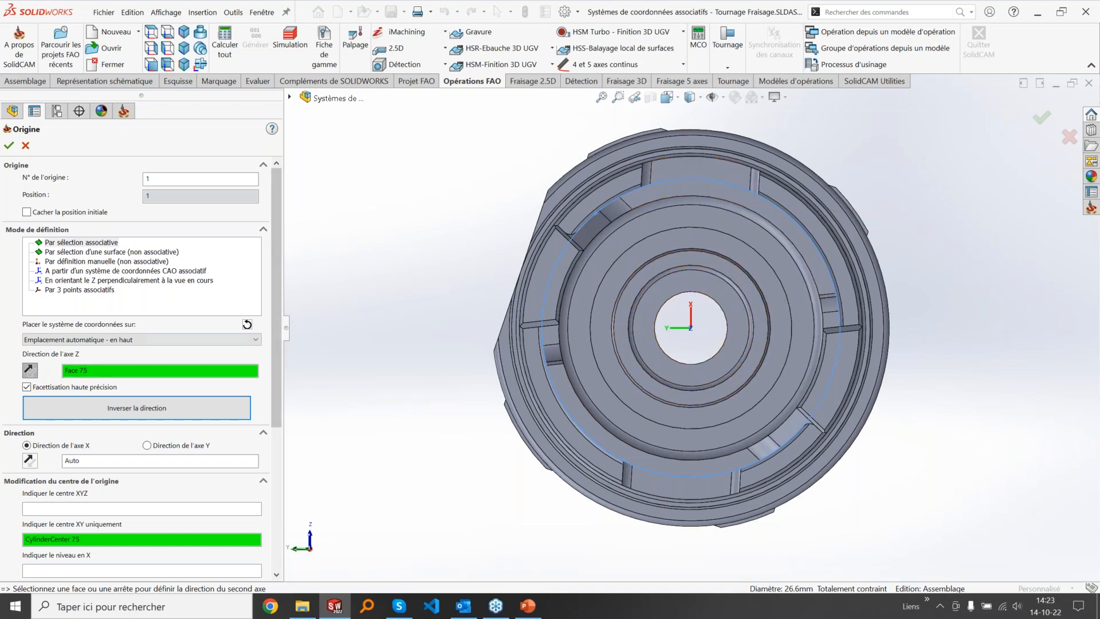
pyautogui.click(176, 457)
pyautogui.moveTo(721, 253); pyautogui.dragTo(746, 313, button='middle')
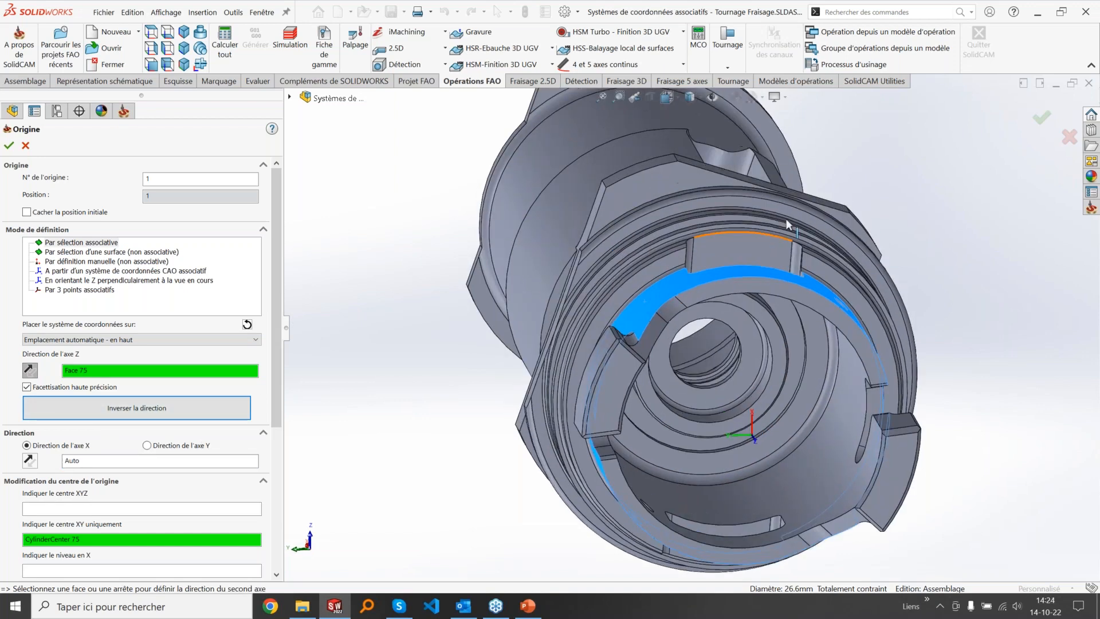
pyautogui.click(792, 252)
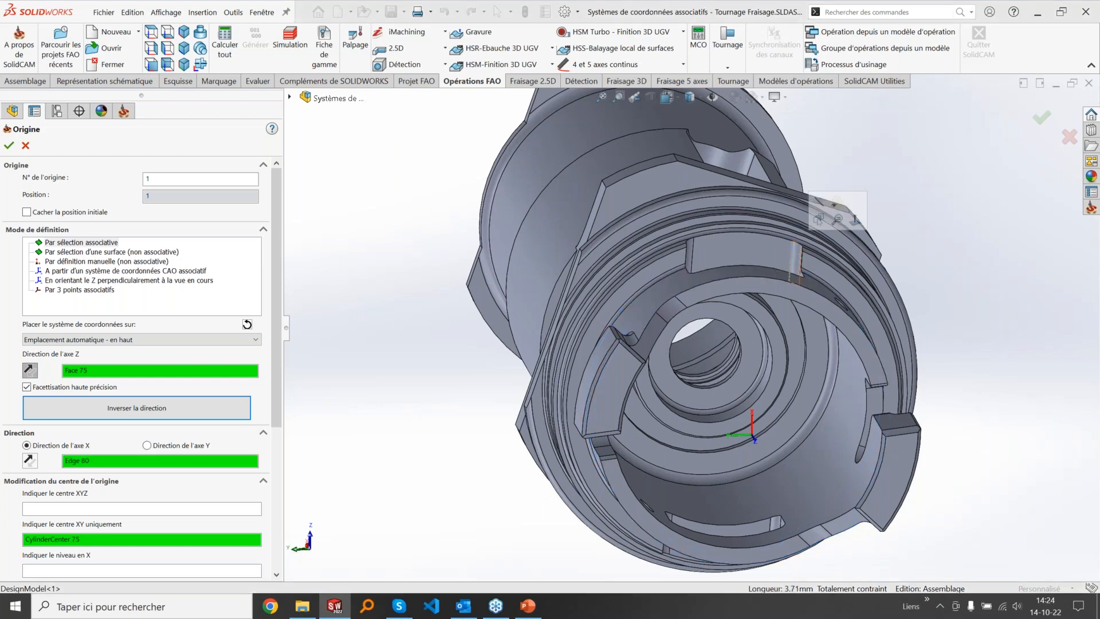
pyautogui.click(30, 460)
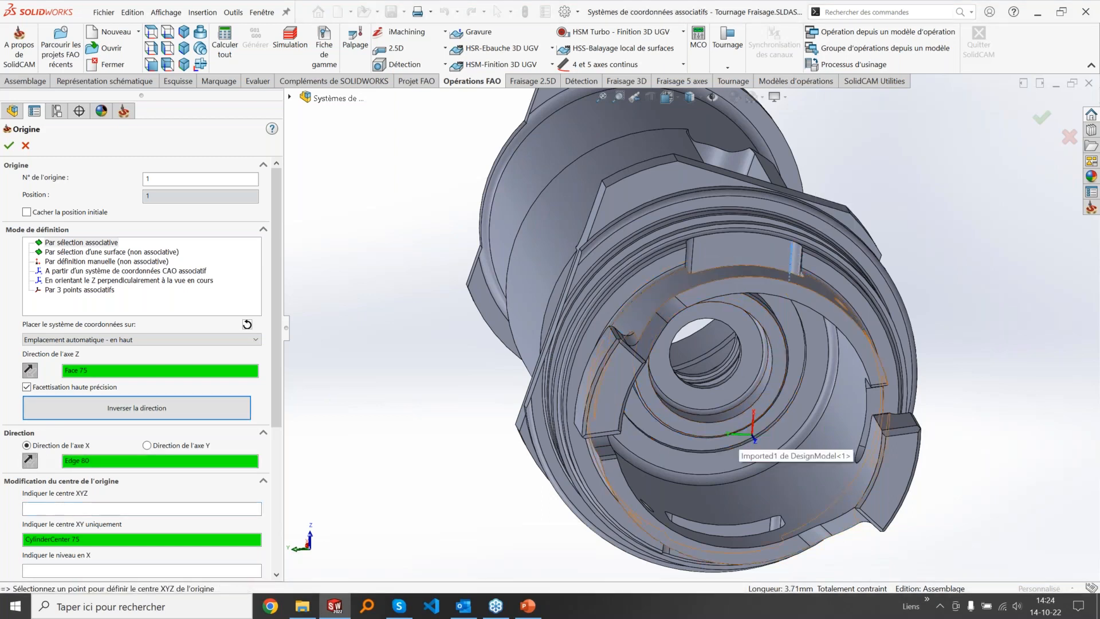
# Step: Set the X direction from the short edge at the end of the elongated side window in the cylindrical body
pyautogui.moveTo(805, 320); pyautogui.dragTo(705, 444, button='middle')
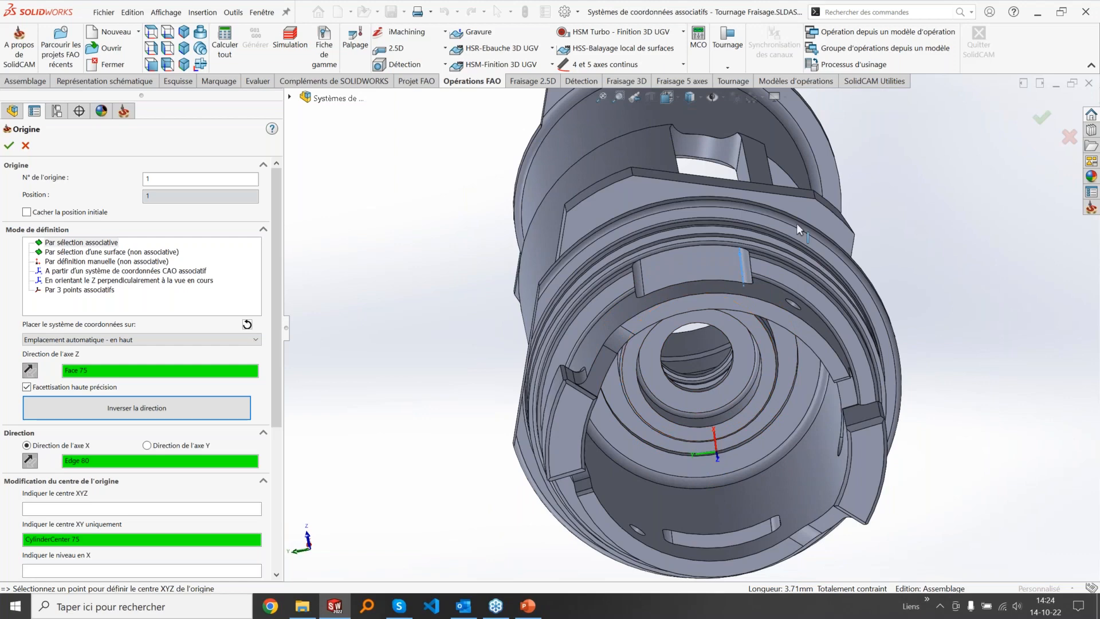
pyautogui.moveTo(759, 157); pyautogui.dragTo(691, 208, button='middle')
pyautogui.scroll(2, 735, 226)
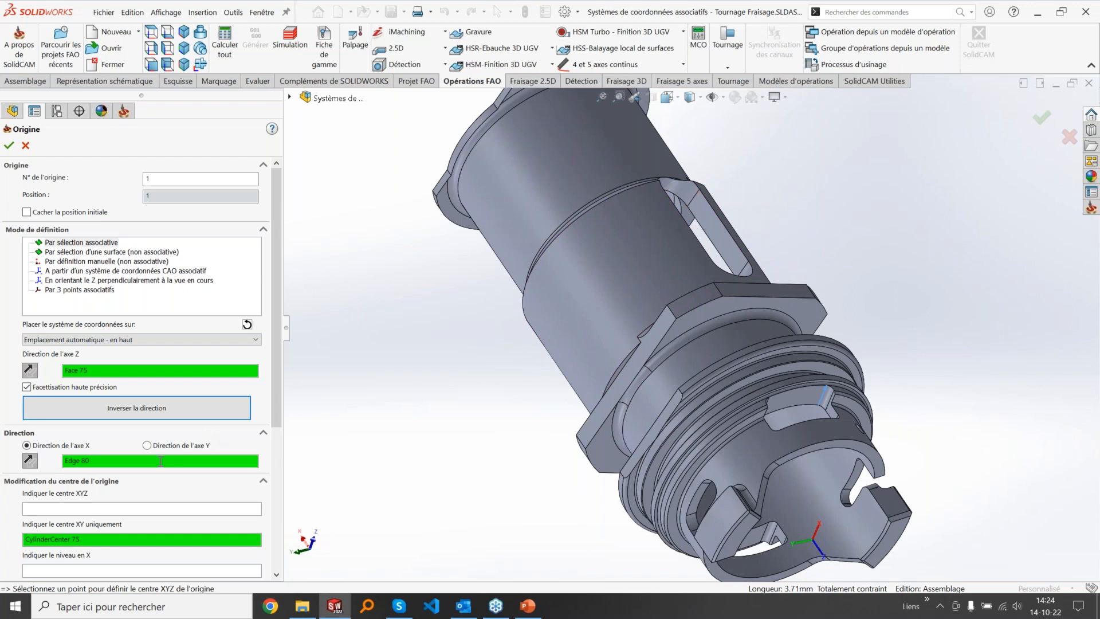
pyautogui.click(152, 462)
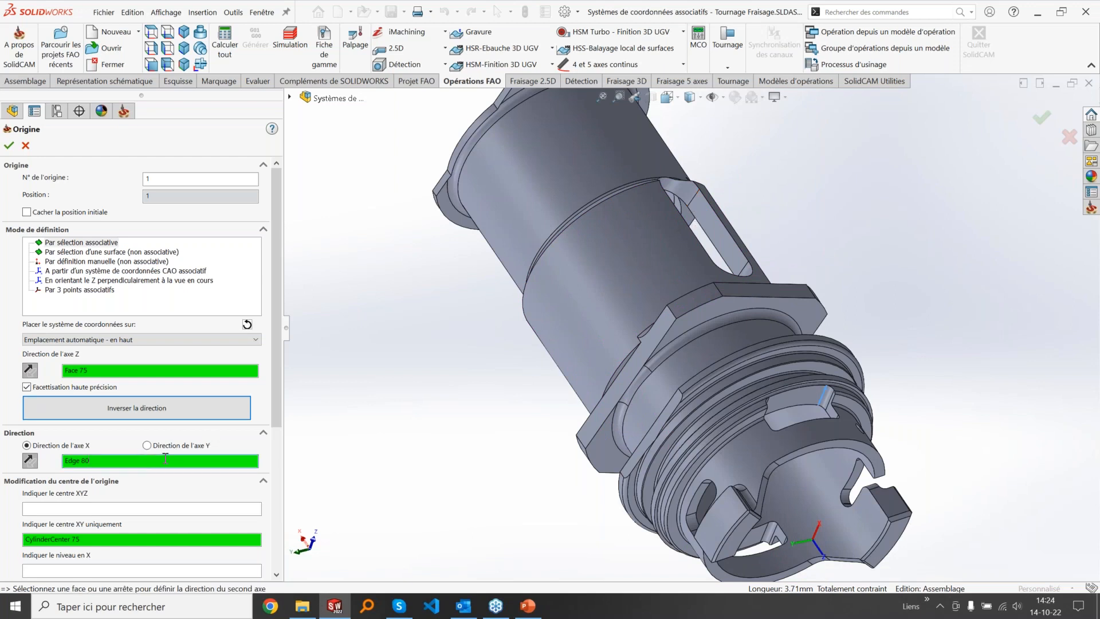
pyautogui.click(692, 208)
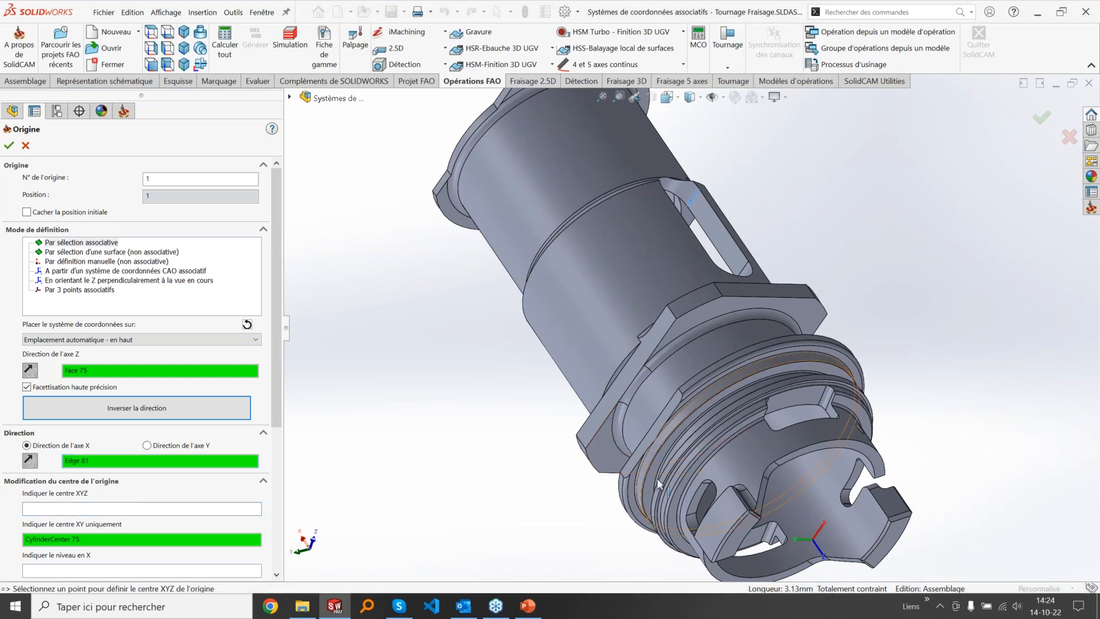
# Step: Examine the coordinate system's orientation relative to the side window edge and the notched end from several angles
pyautogui.moveTo(615, 447); pyautogui.dragTo(605, 416, button='middle')
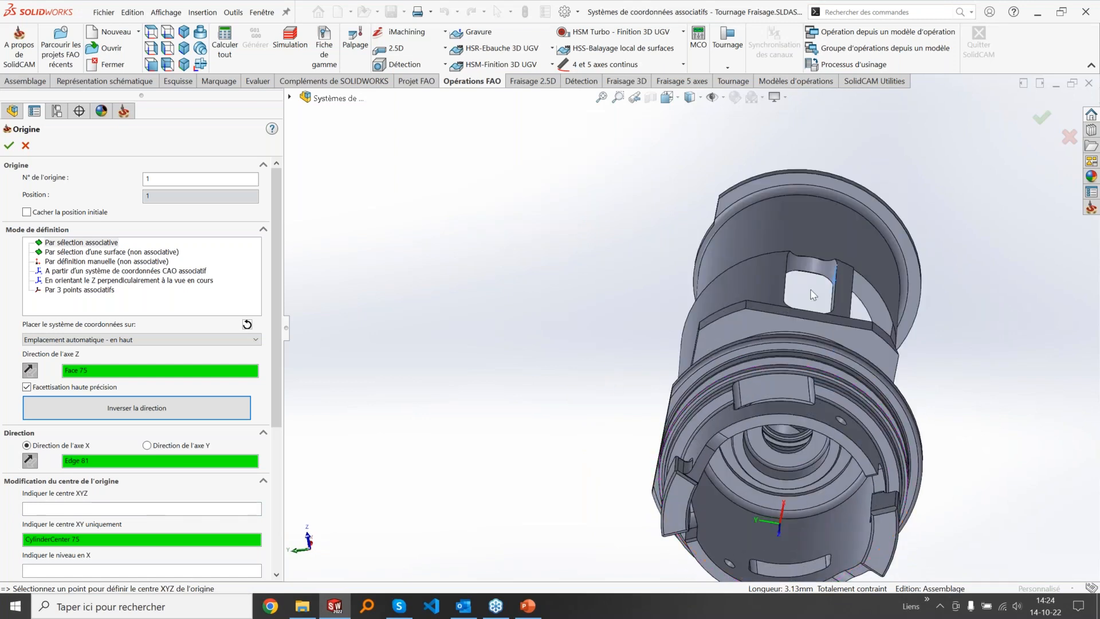
pyautogui.scroll(3, 809, 297)
pyautogui.scroll(-4, 740, 469)
pyautogui.moveTo(736, 357); pyautogui.dragTo(771, 285, button='middle')
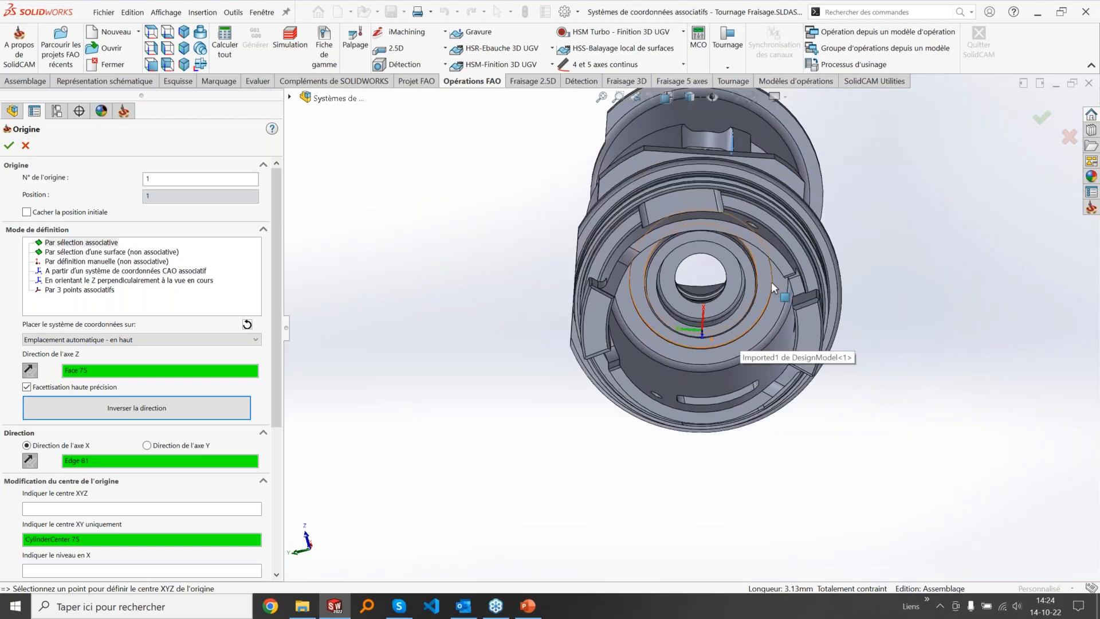
pyautogui.moveTo(672, 342); pyautogui.dragTo(750, 208, button='middle')
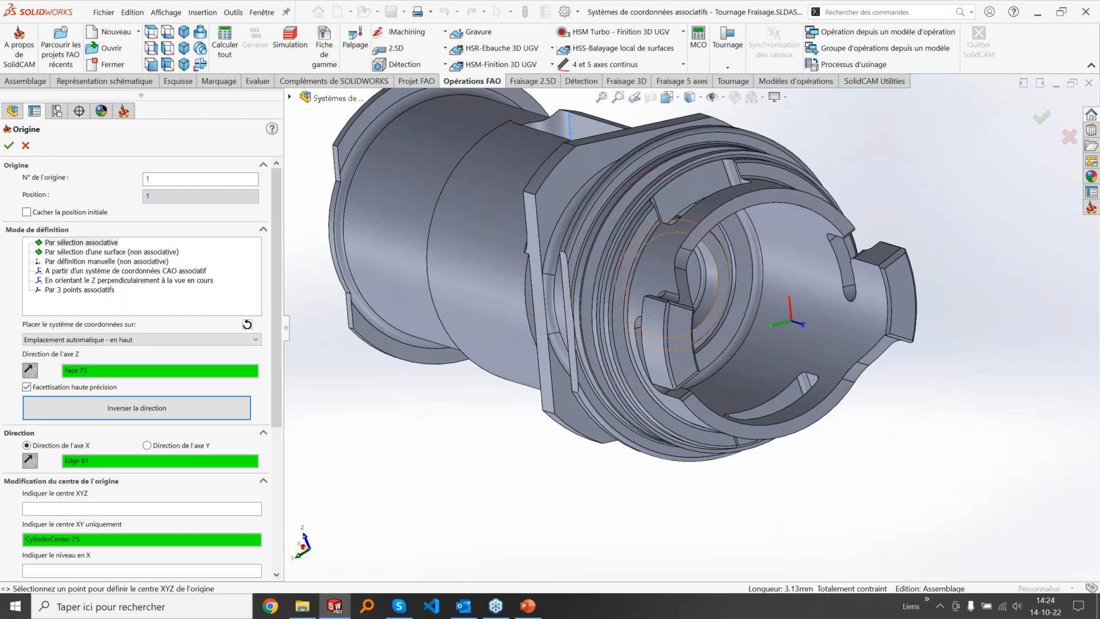
pyautogui.moveTo(690, 258); pyautogui.dragTo(733, 117, button='middle')
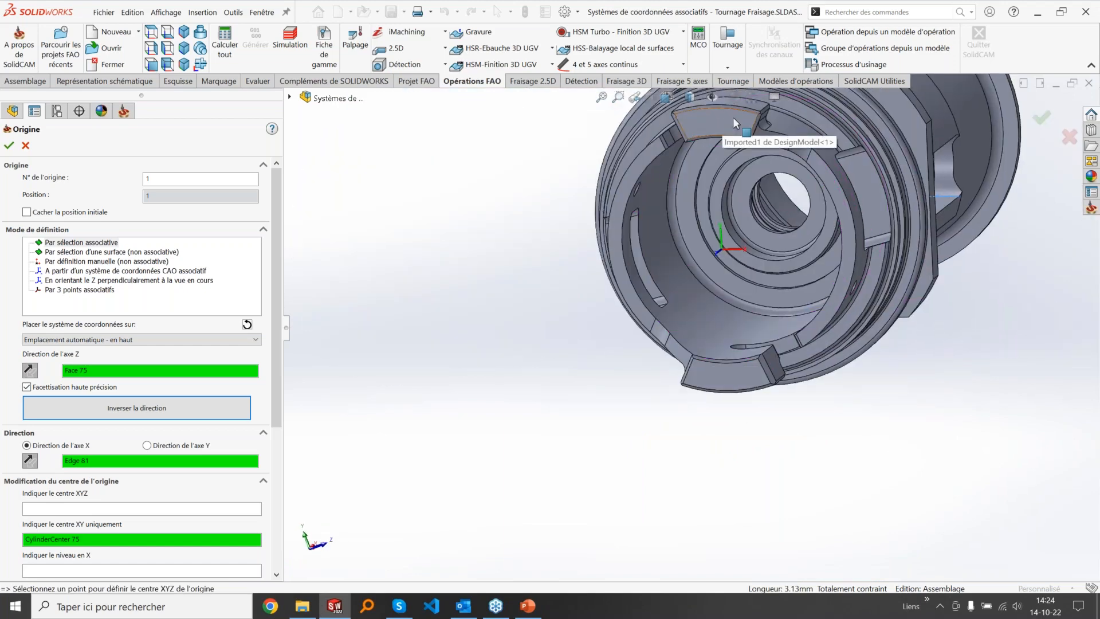
pyautogui.scroll(-4, 709, 190)
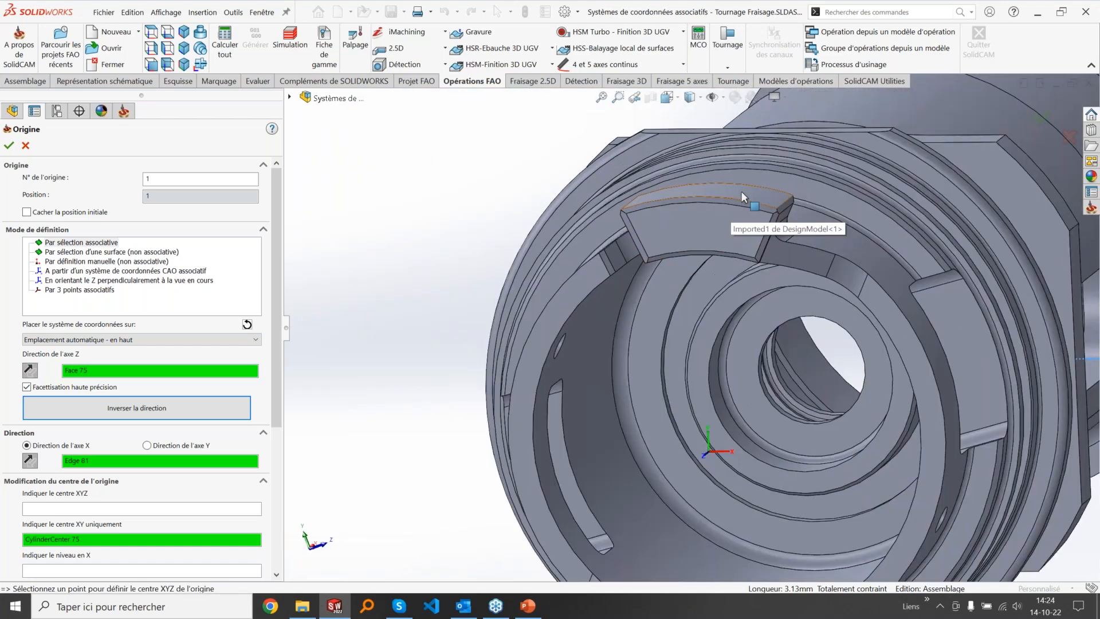
pyautogui.scroll(1, 702, 212)
pyautogui.click(702, 212)
pyautogui.moveTo(702, 212)
pyautogui.mouseDown(button='middle')
pyautogui.moveTo(717, 172)
pyautogui.moveTo(677, 210)
pyautogui.mouseUp(button='middle')
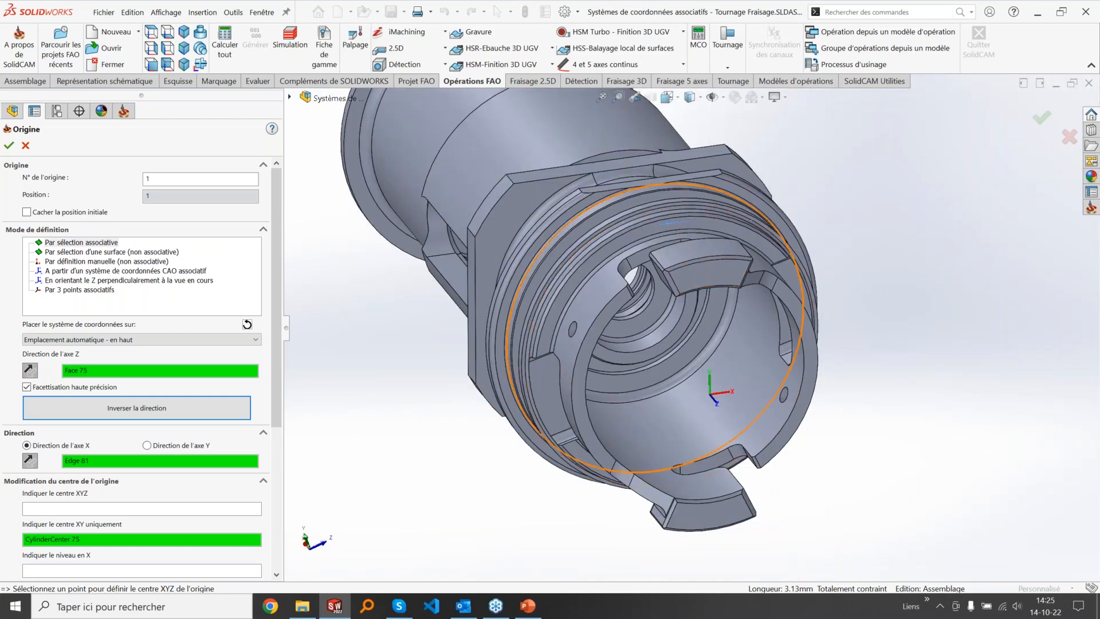
# Step: Redefine the X direction from the flat face on the polygonal flange behind the grooved rings
pyautogui.click(159, 465)
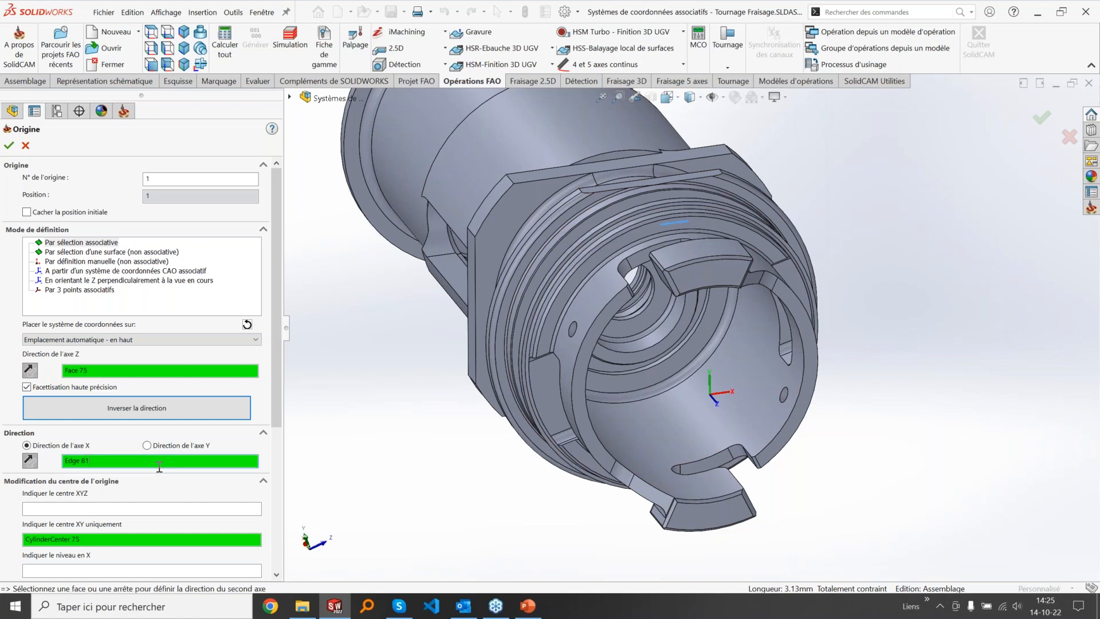
pyautogui.click(699, 173)
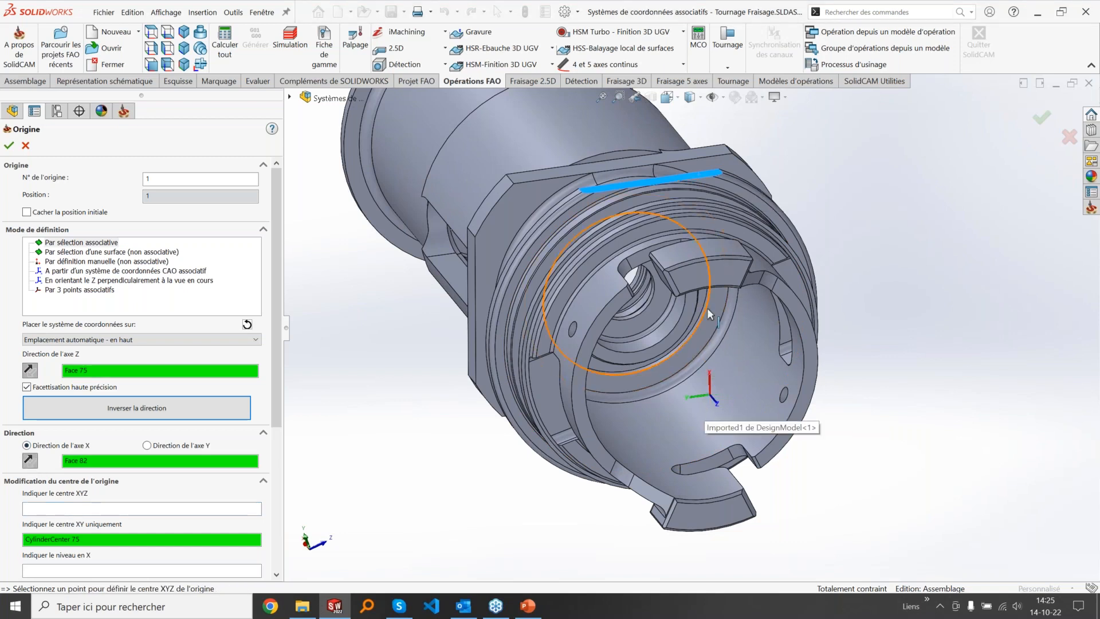
pyautogui.click(184, 50)
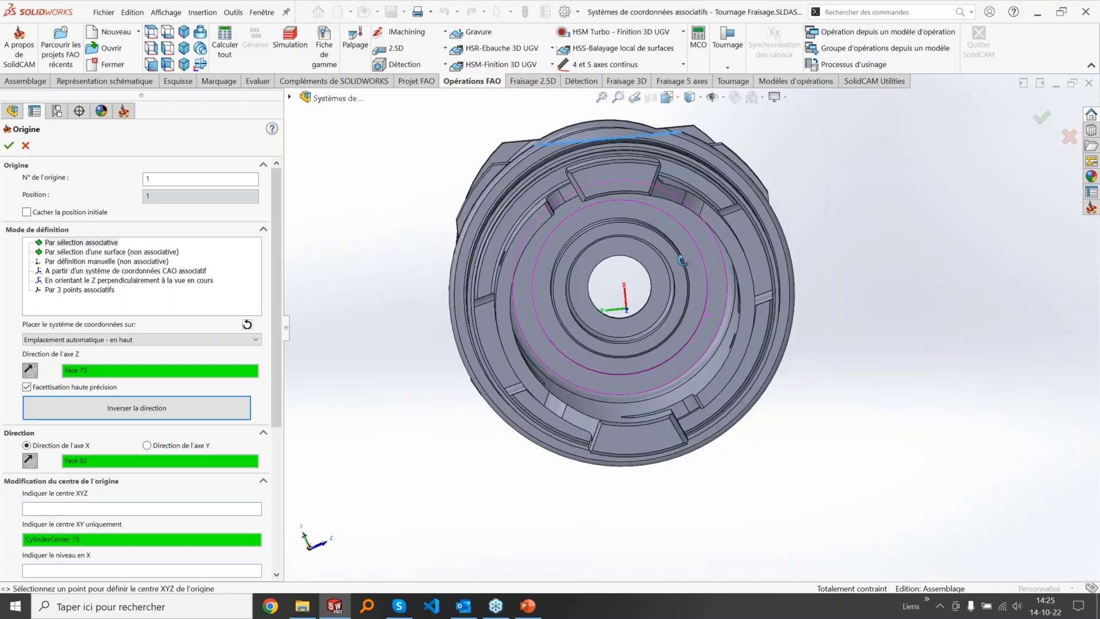
pyautogui.click(168, 49)
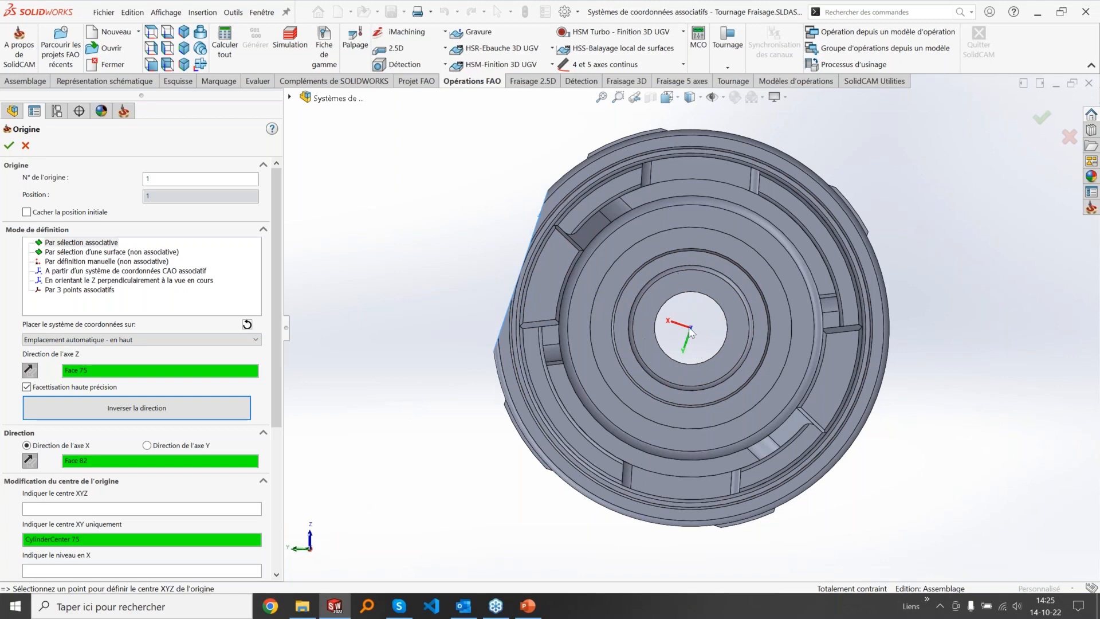
pyautogui.moveTo(690, 331)
pyautogui.mouseDown(button='middle')
pyautogui.moveTo(421, 456)
pyautogui.moveTo(669, 435)
pyautogui.mouseUp(button='middle')
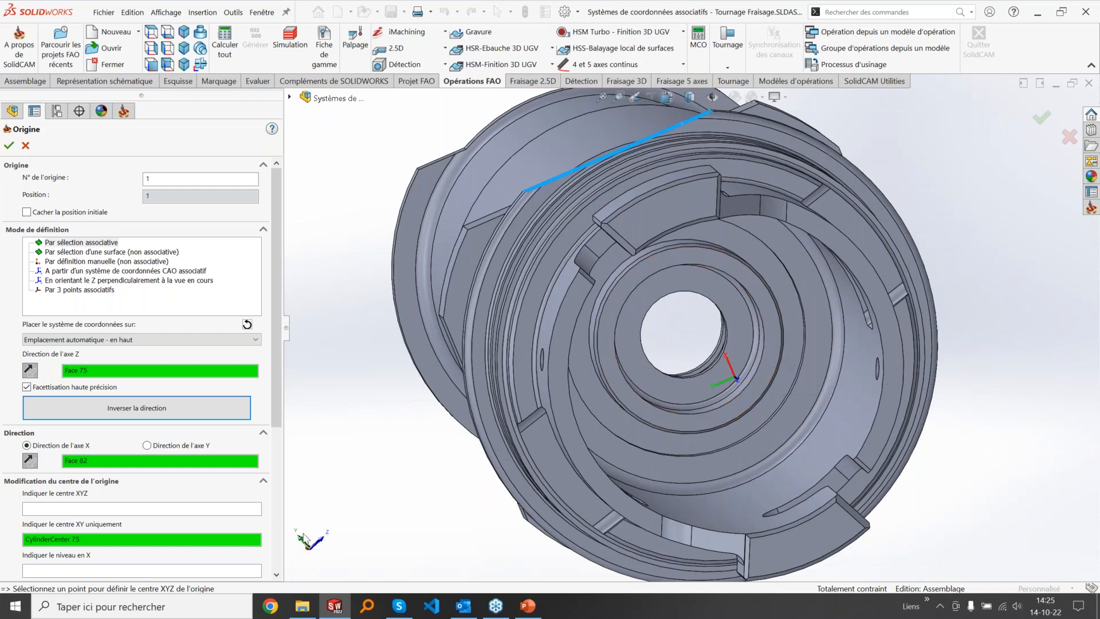
pyautogui.scroll(2, 648, 397)
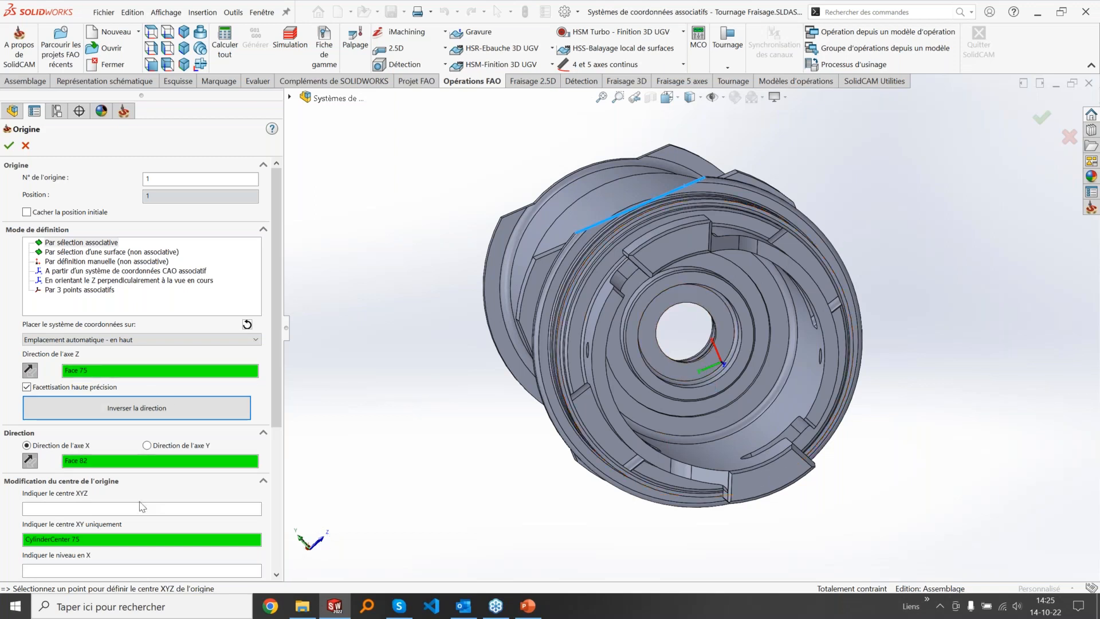
# Step: Cancel the origin definition and open the part Systèmes de coordonnées associatifs - Fraisage -Dégauchissage.SLDPRT
pyautogui.click(27, 145)
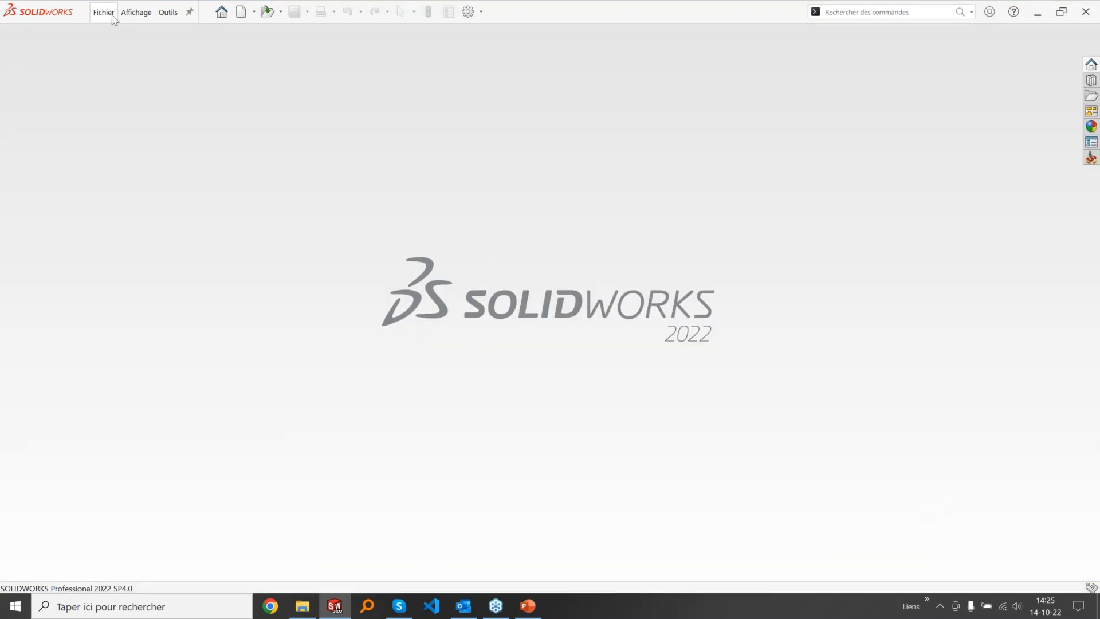
pyautogui.click(104, 12)
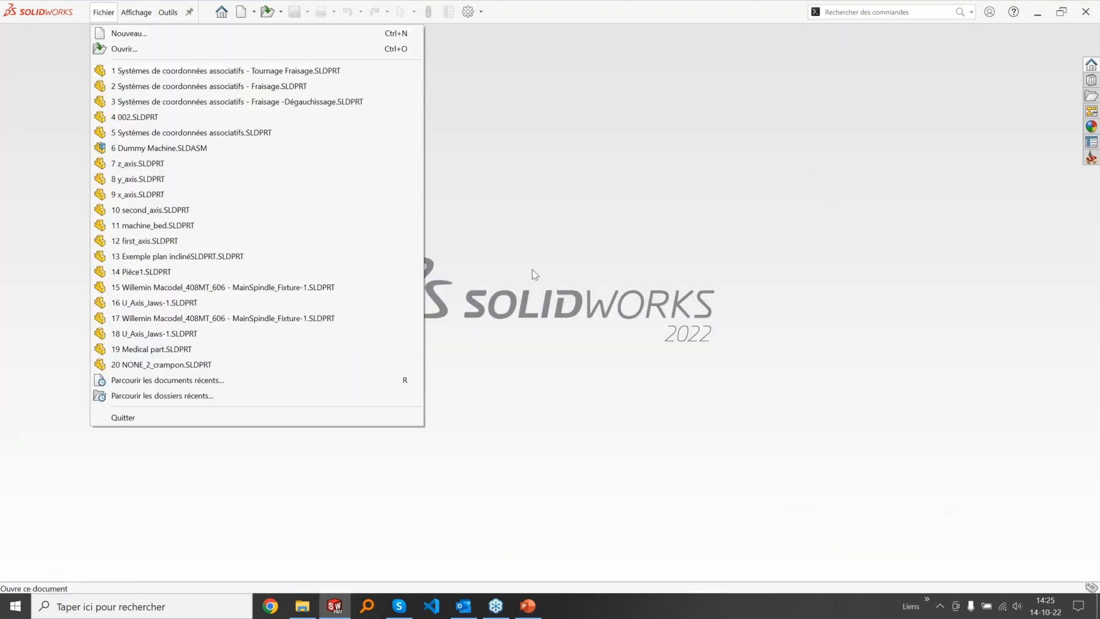
pyautogui.click(302, 609)
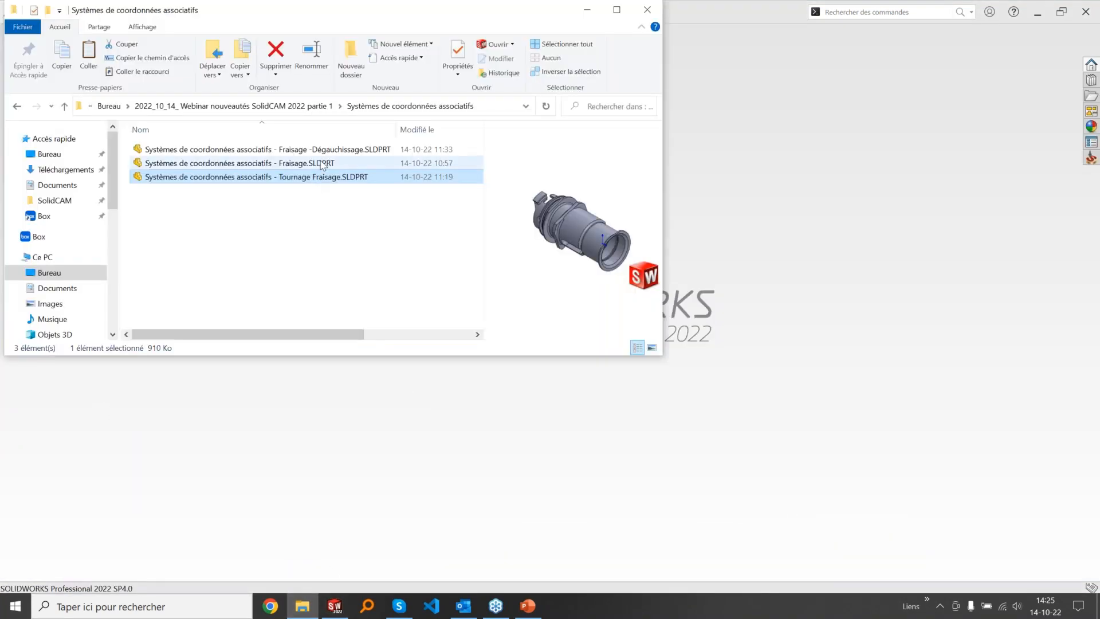
pyautogui.moveTo(333, 152); pyautogui.dragTo(748, 245)
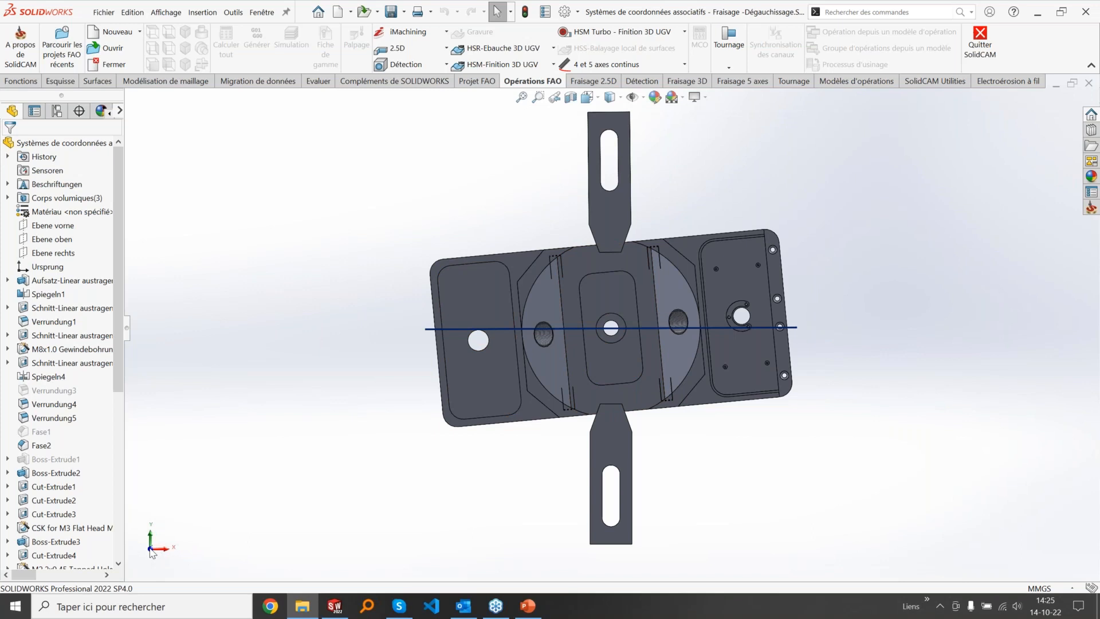
# Step: Create a new milling CAM project for the plate part with the two slotted clamps
pyautogui.moveTo(620, 359); pyautogui.dragTo(604, 220, button='middle')
pyautogui.moveTo(515, 301); pyautogui.dragTo(755, 436, button='middle')
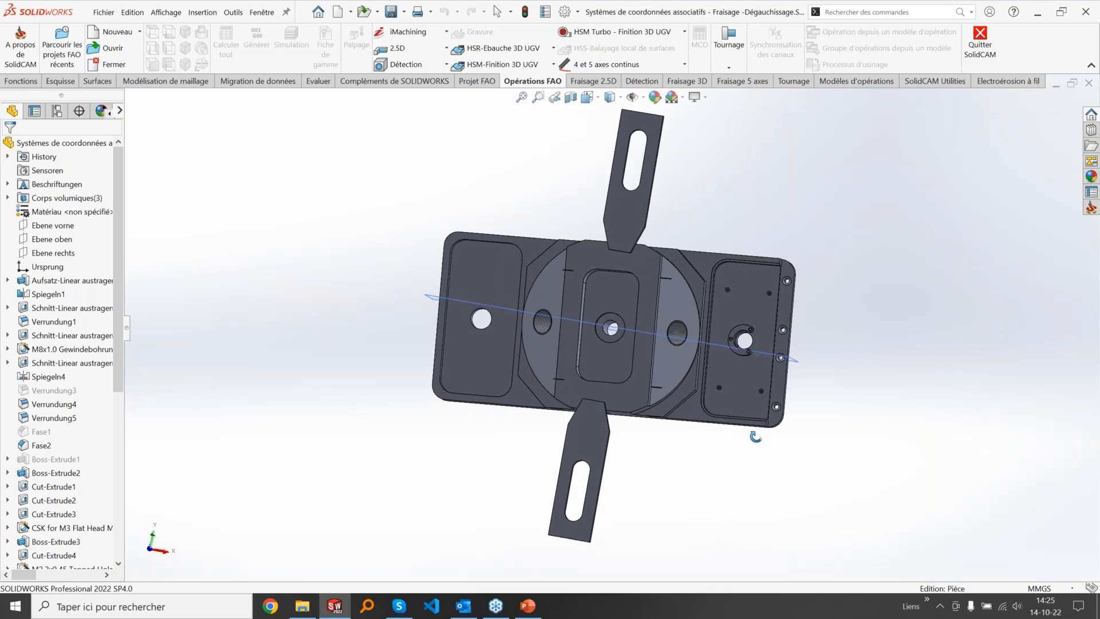
pyautogui.click(521, 249)
pyautogui.click(621, 223)
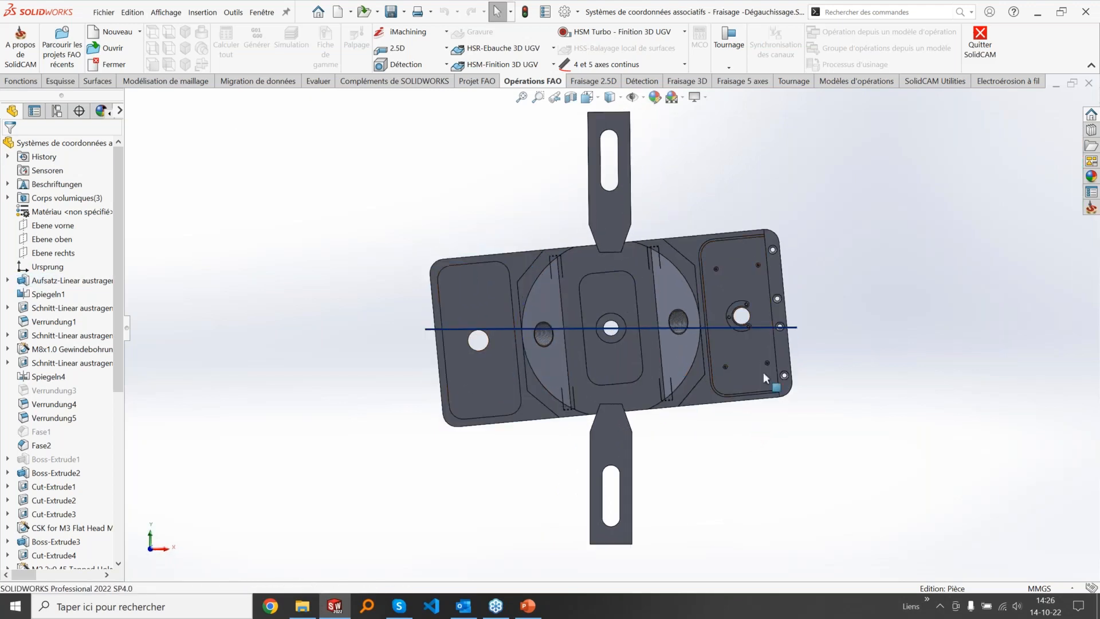
pyautogui.click(139, 33)
pyautogui.click(129, 48)
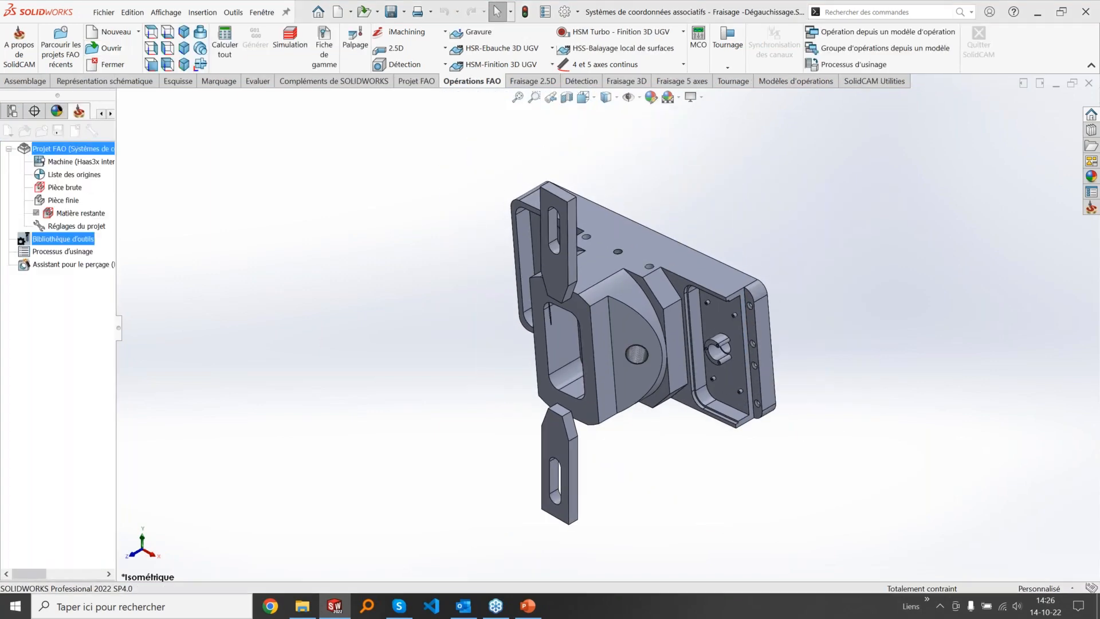
# Step: Start the origin definition and set the Z direction from the central block's front face around the rectangular pocket
pyautogui.click(180, 162)
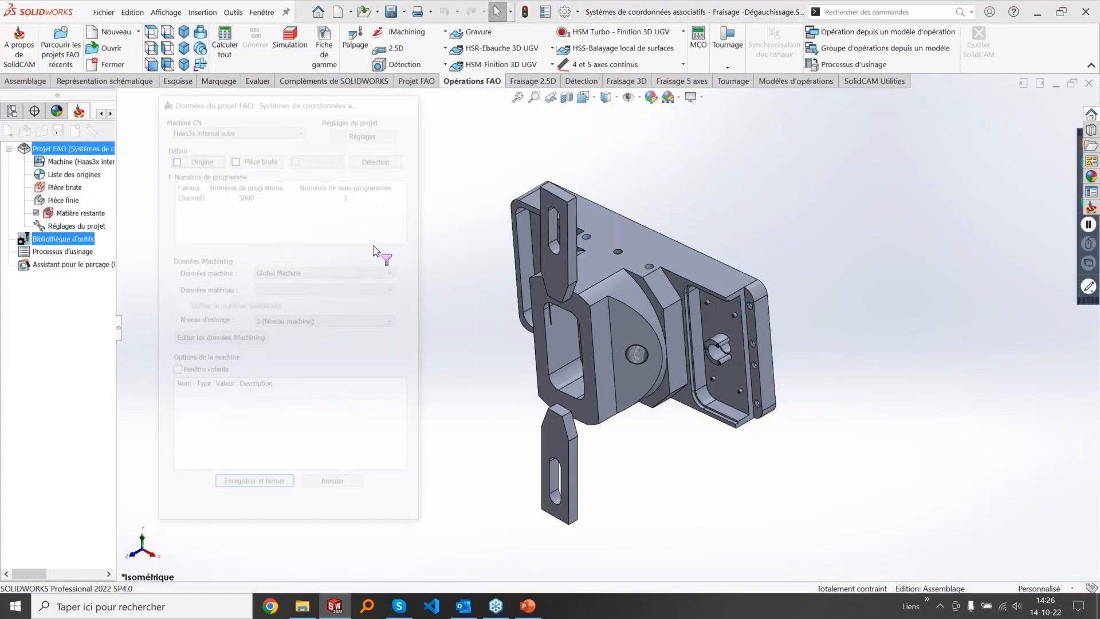
pyautogui.click(589, 364)
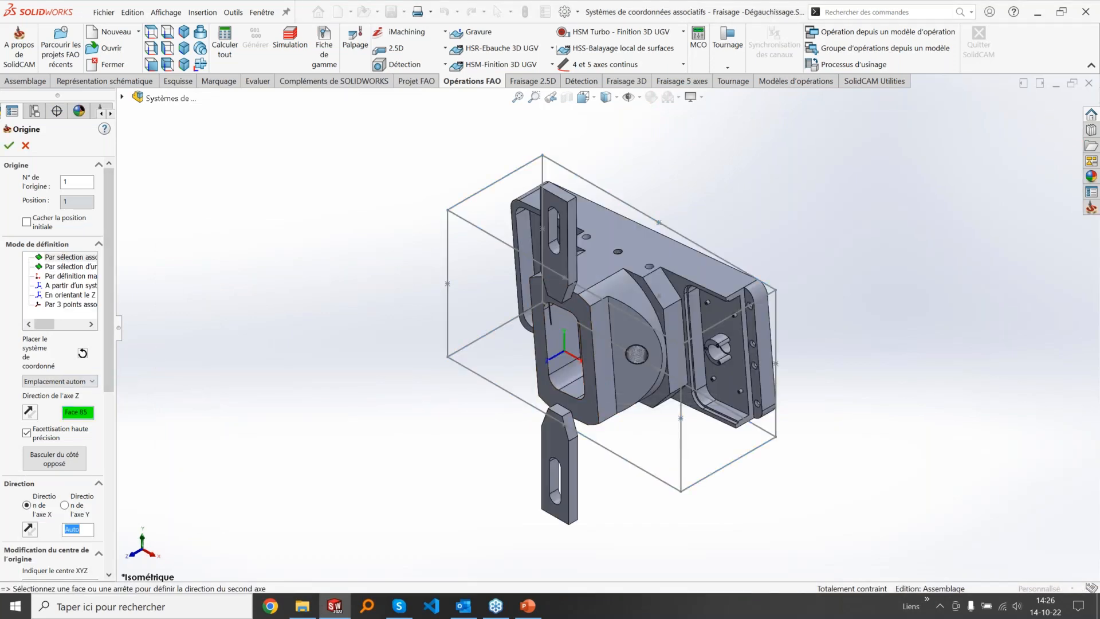
pyautogui.moveTo(116, 375); pyautogui.dragTo(272, 376)
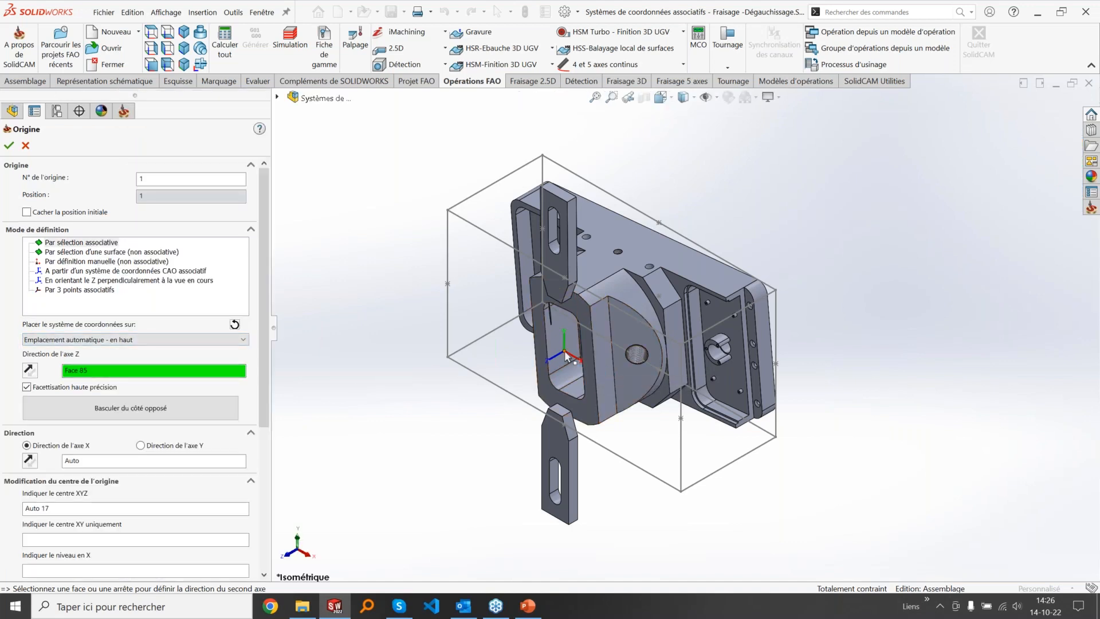
# Step: Set the X direction from the plate's short end face beside the row of four holes
pyautogui.moveTo(723, 455); pyautogui.dragTo(781, 363, button='middle')
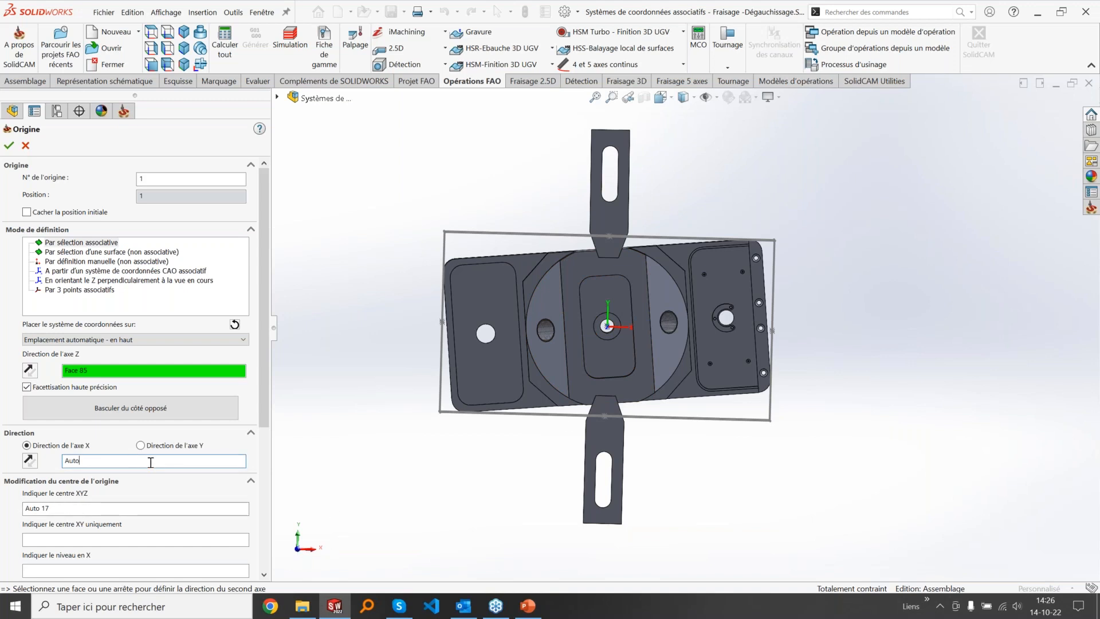
pyautogui.moveTo(753, 370); pyautogui.dragTo(702, 324, button='middle')
pyautogui.click(779, 359)
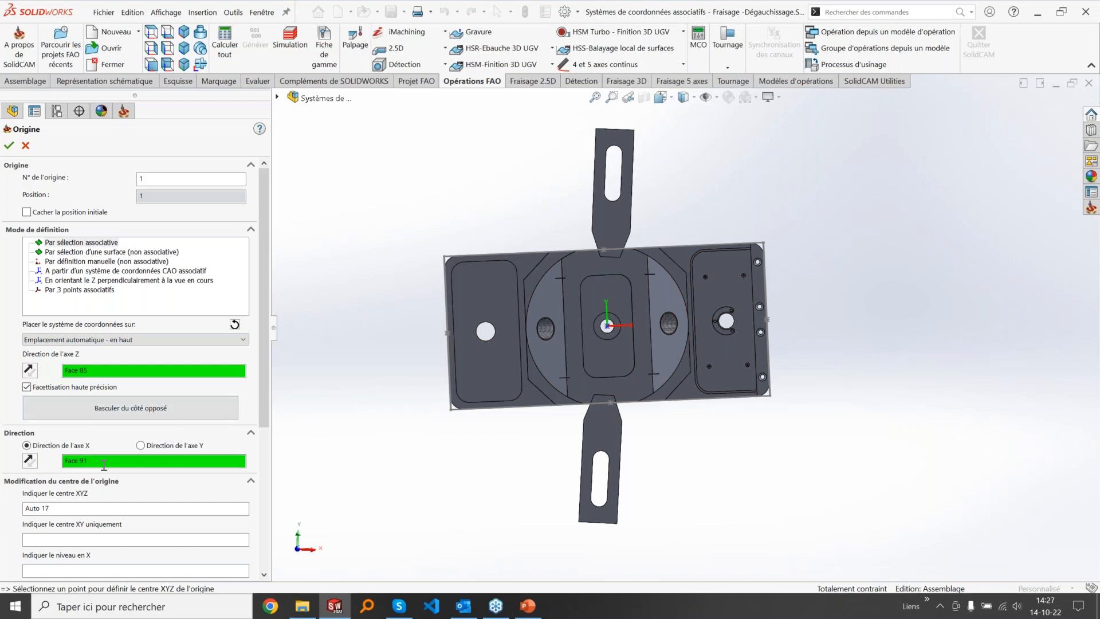
# Step: Reset the origin selections and define Z again from the central block's front face around the pocket, leaving X automatic
pyautogui.click(234, 324)
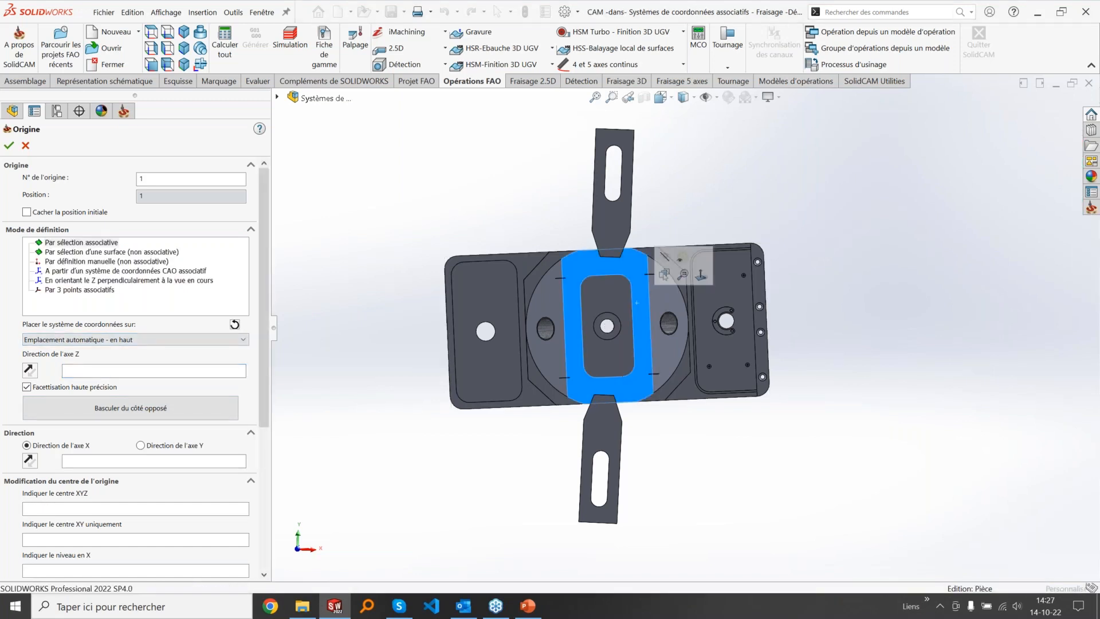
pyautogui.click(637, 302)
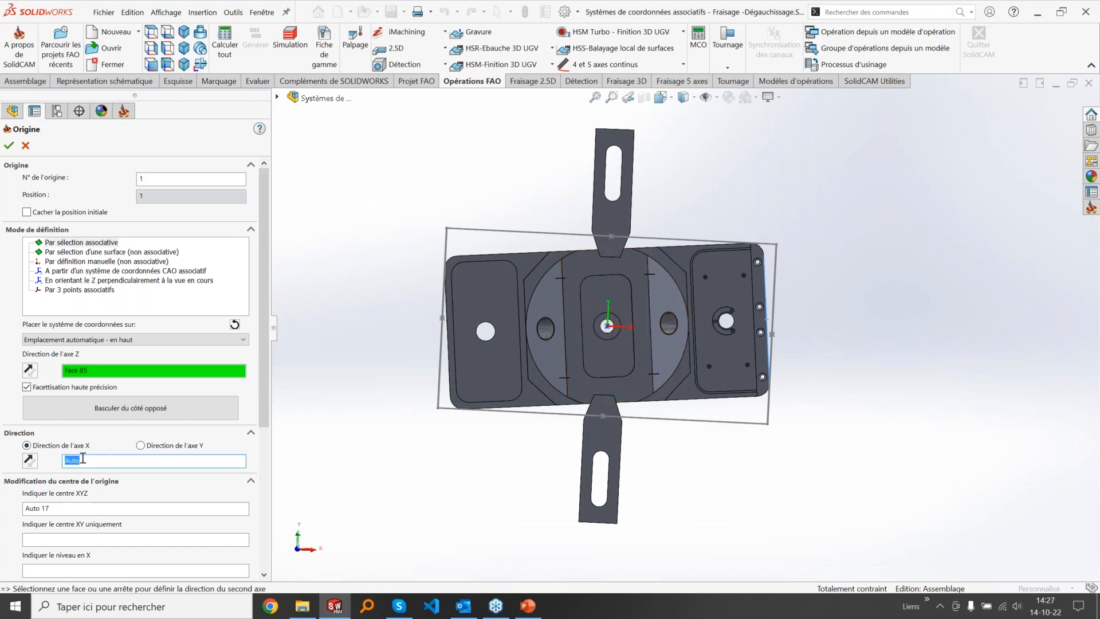
# Step: Try rotating the coordinate system about its Z axis in successive +90° increments
pyautogui.scroll(-3, 80, 458)
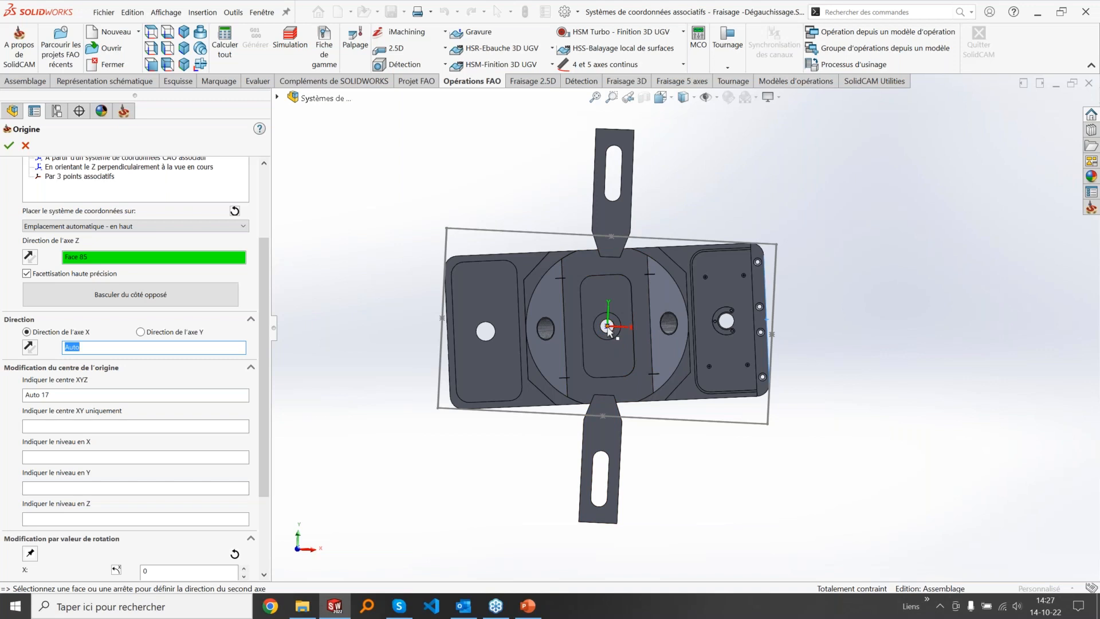
pyautogui.scroll(-3, 104, 475)
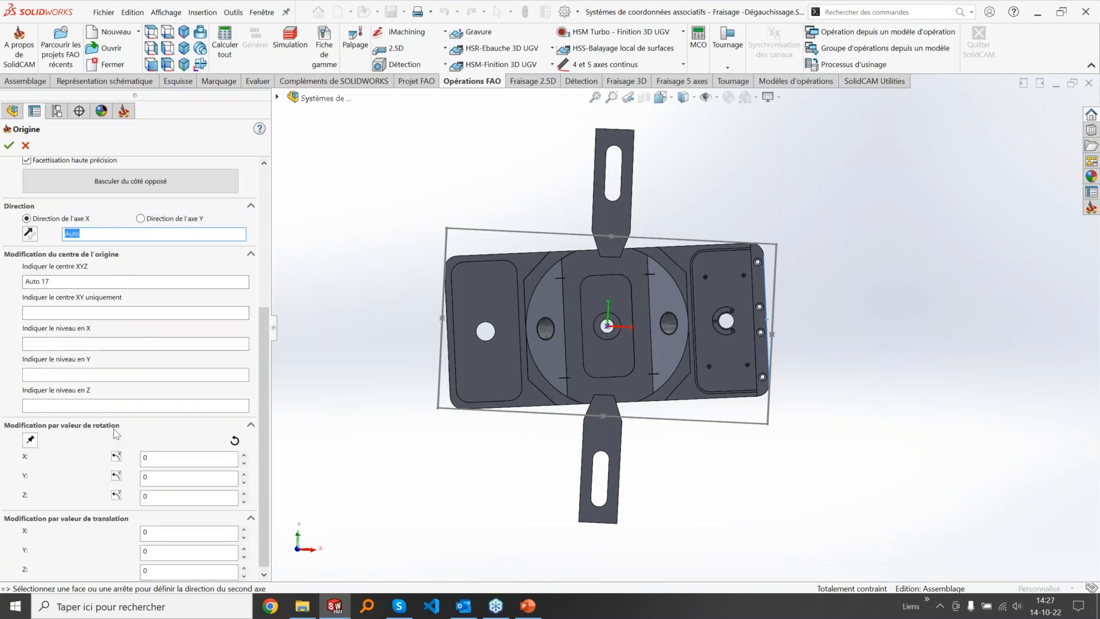
pyautogui.scroll(-1, 115, 433)
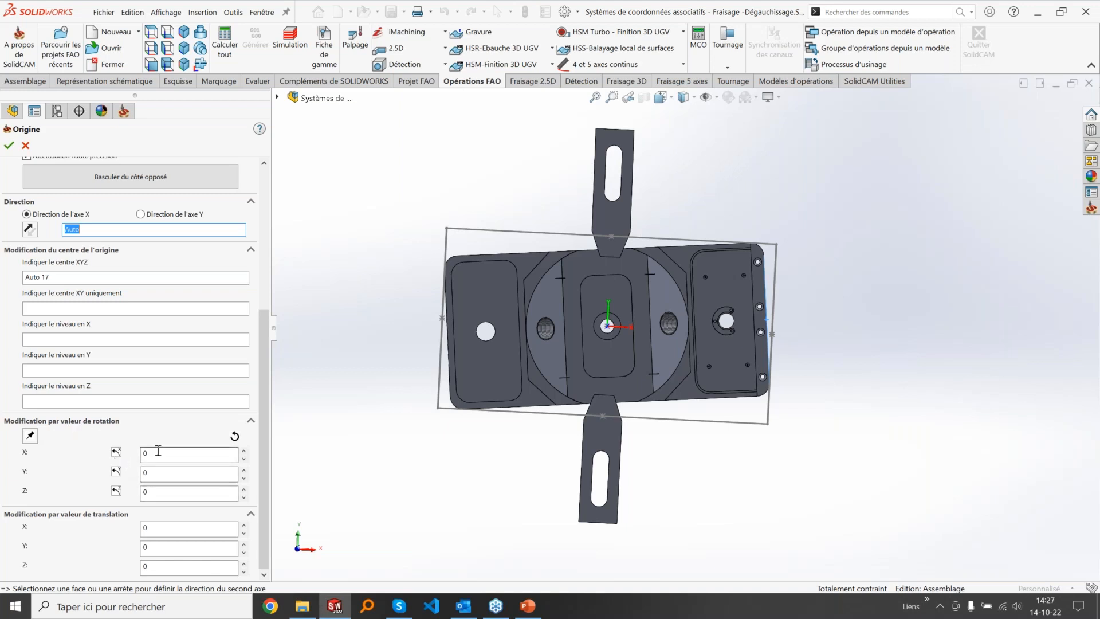
pyautogui.moveTo(158, 451); pyautogui.dragTo(142, 453)
pyautogui.click(162, 470)
pyautogui.click(153, 492)
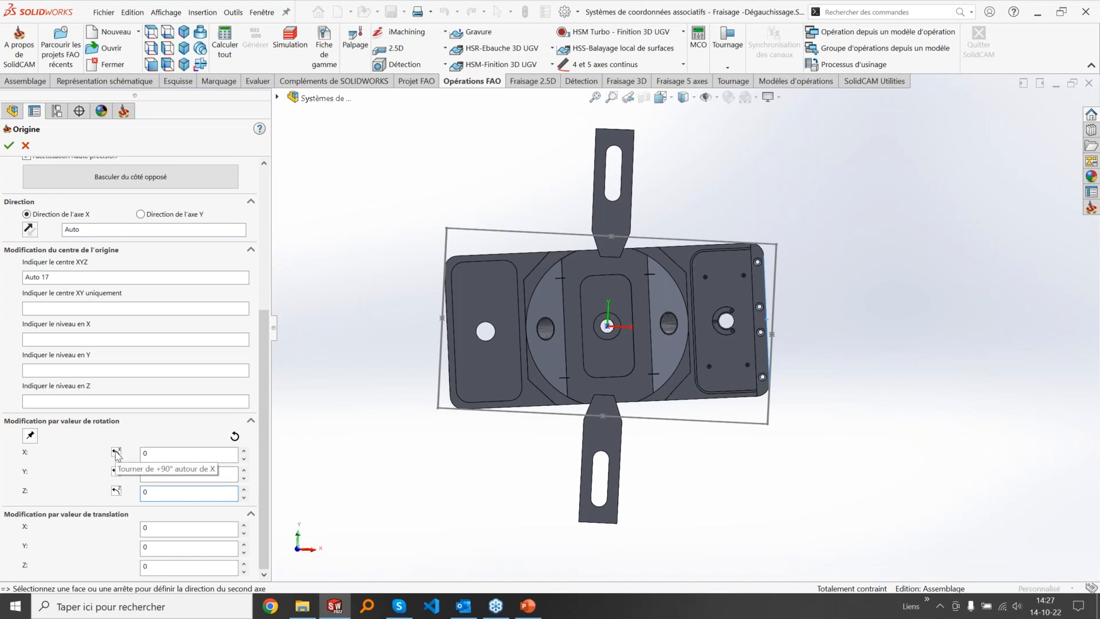
pyautogui.click(116, 491)
pyautogui.click(117, 492)
pyautogui.click(116, 492)
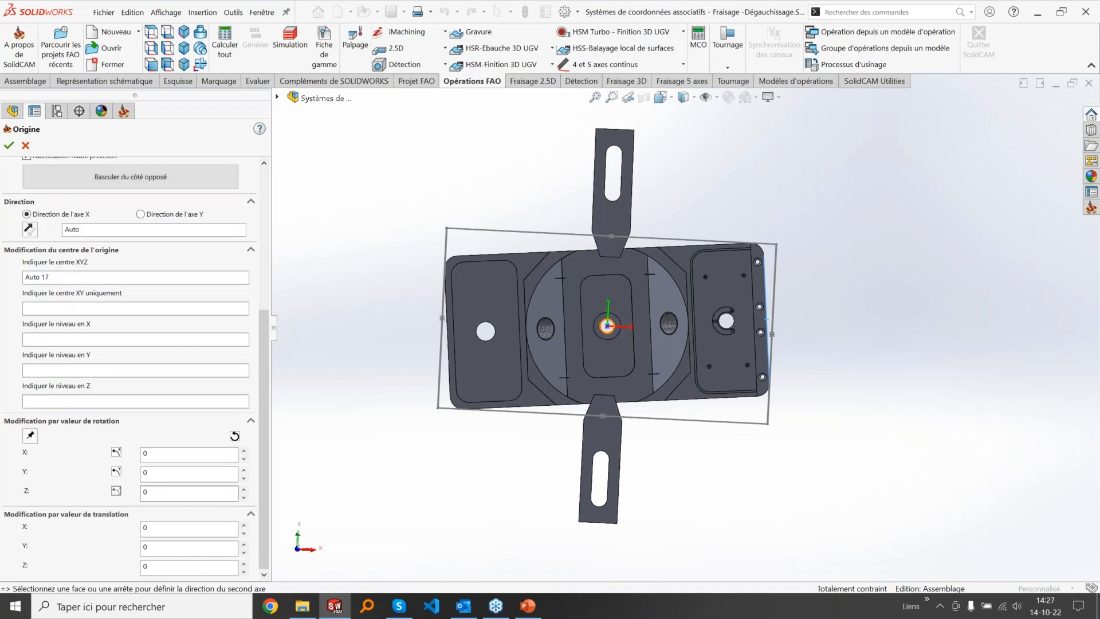
# Step: Try rotating the coordinate system 5° about its Z axis with the rotation point unpinned, and reset the rotation values
pyautogui.click(175, 527)
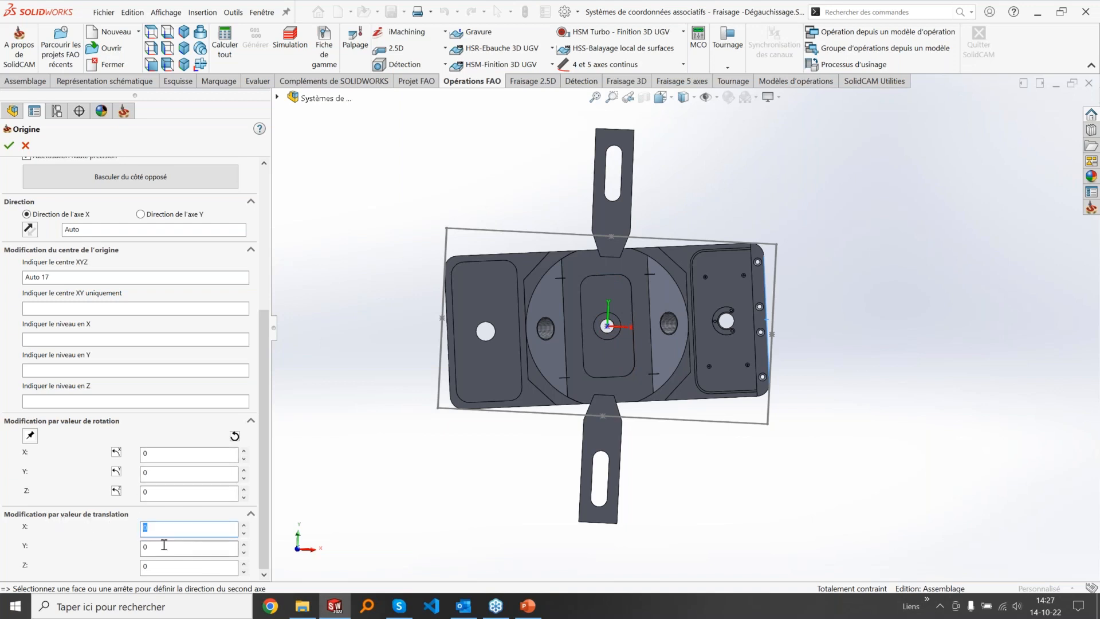
pyautogui.click(146, 548)
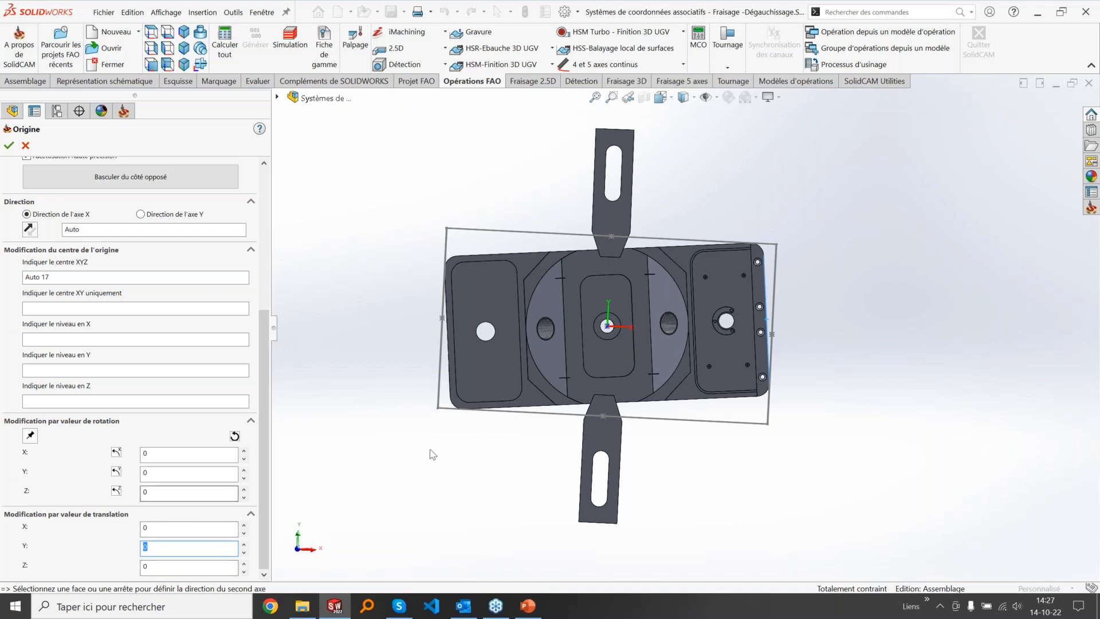
pyautogui.click(156, 494)
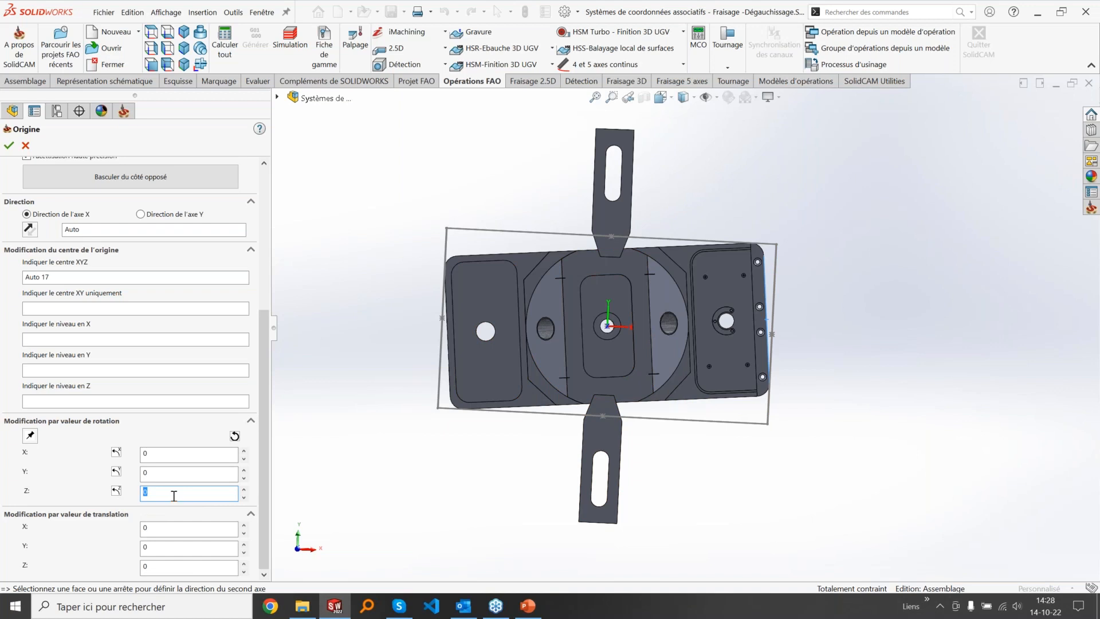
pyautogui.click(372, 355)
pyautogui.moveTo(670, 331)
pyautogui.mouseDown(button='middle')
pyautogui.moveTo(659, 290)
pyautogui.moveTo(668, 334)
pyautogui.mouseUp(button='middle')
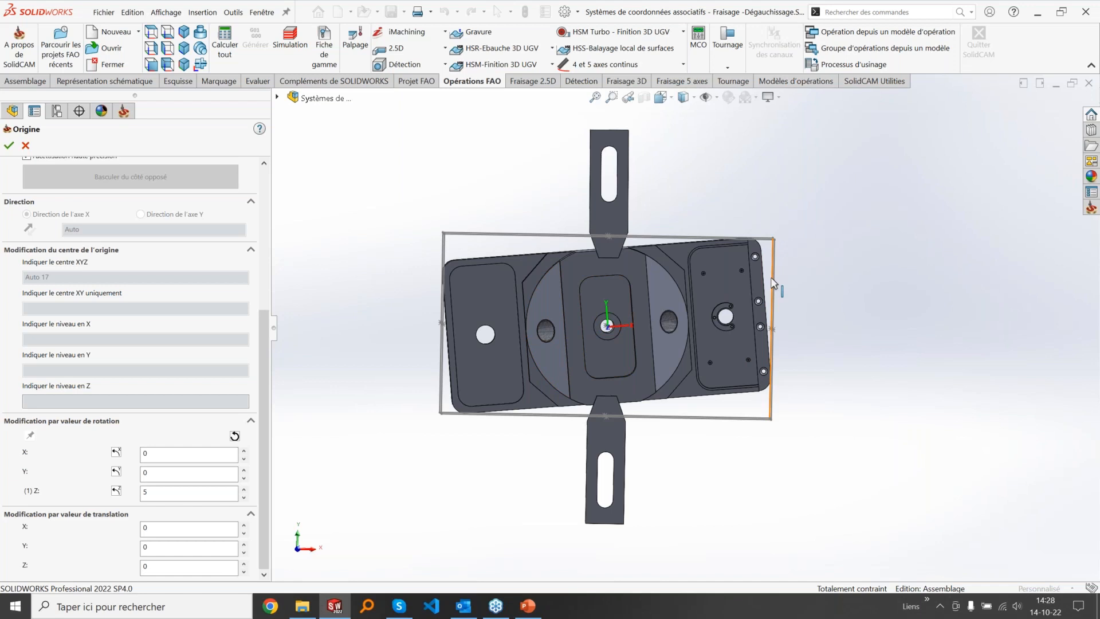
pyautogui.click(235, 437)
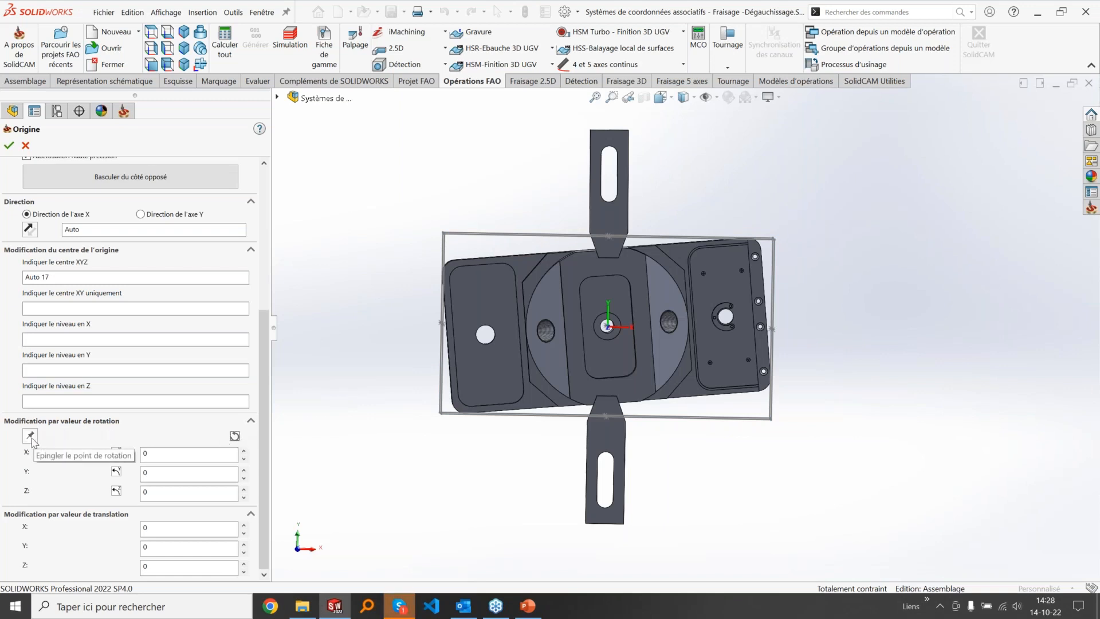
# Step: Pin the rotation point and set the coordinate system's rotation about Z to 5°
pyautogui.click(32, 438)
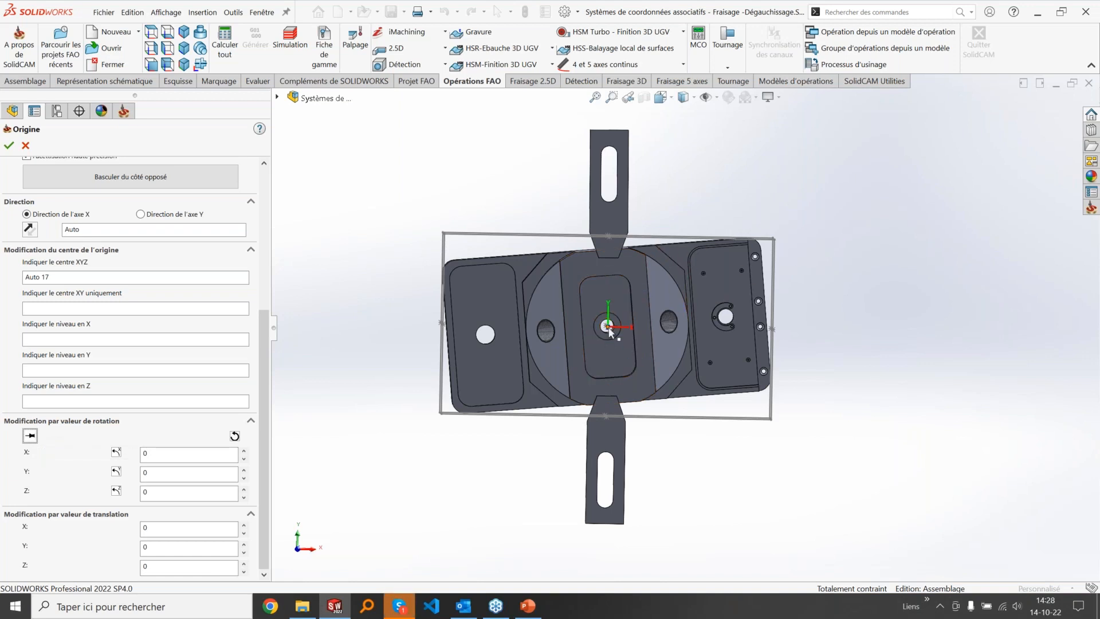
pyautogui.click(159, 494)
pyautogui.write('5')
pyautogui.press('Return')
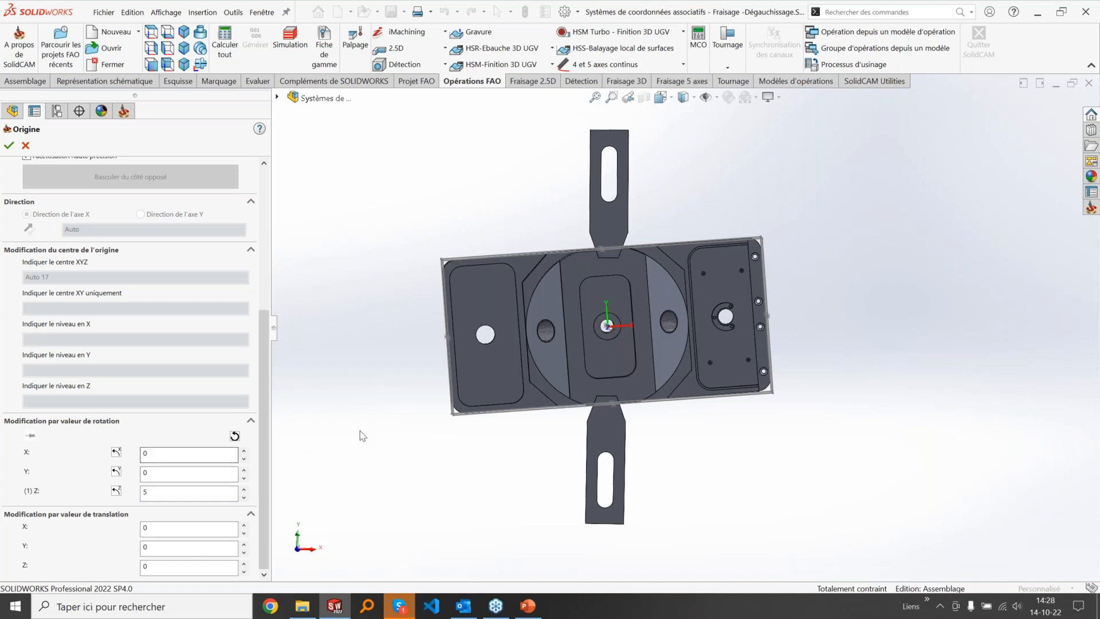
pyautogui.click(397, 604)
pyautogui.click(398, 604)
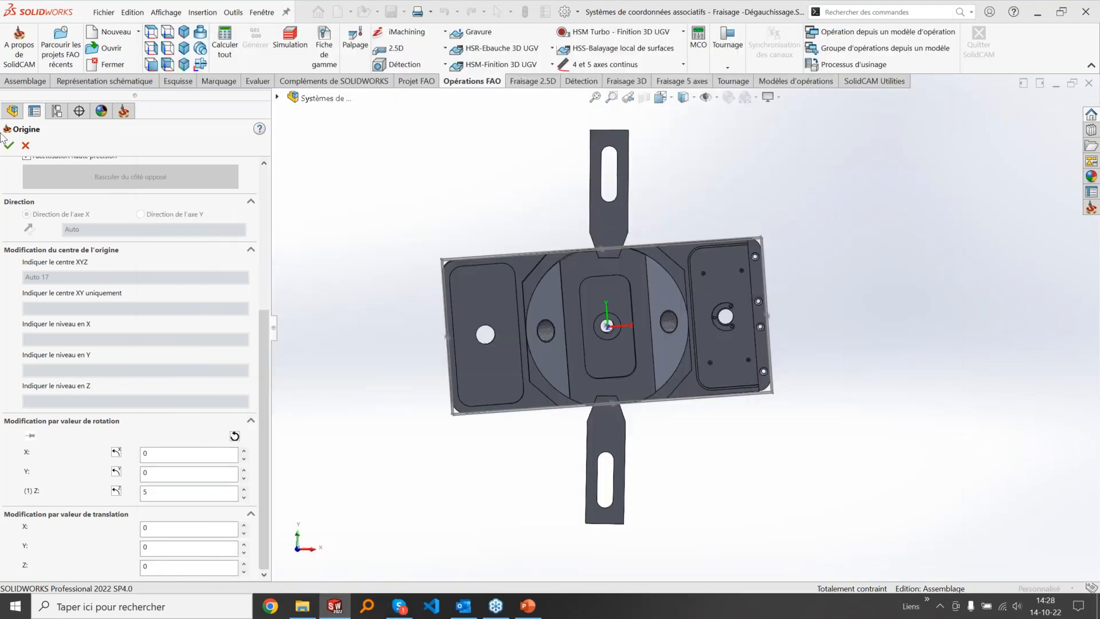
# Step: Validate the origin definition and accept its coordinate system data with the default plane levels
pyautogui.click(9, 145)
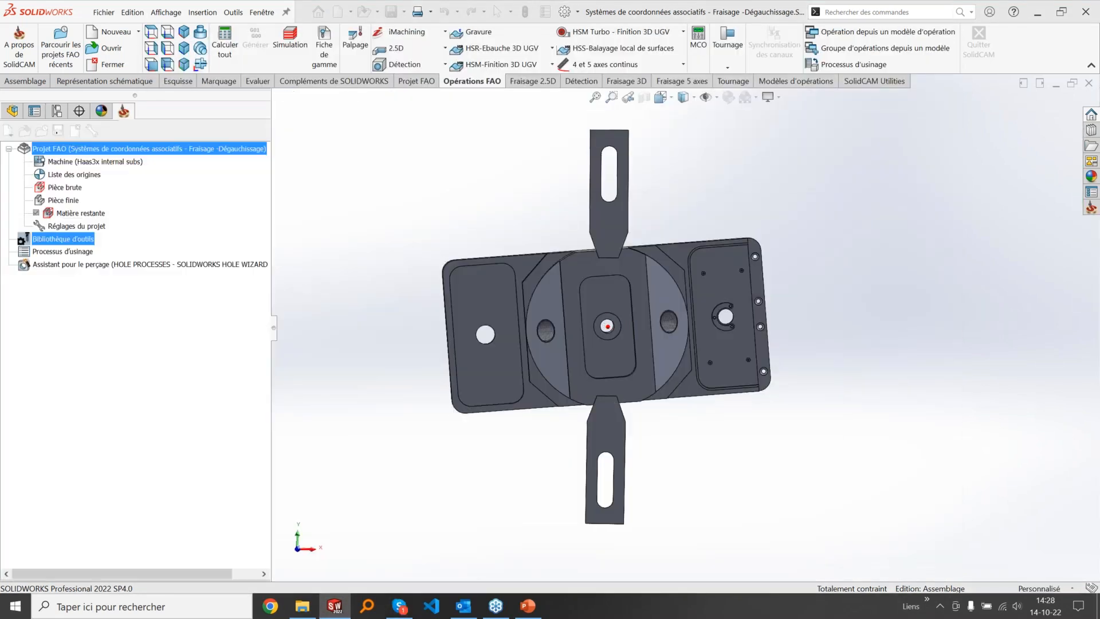
pyautogui.moveTo(579, 403); pyautogui.dragTo(219, 257, button='middle')
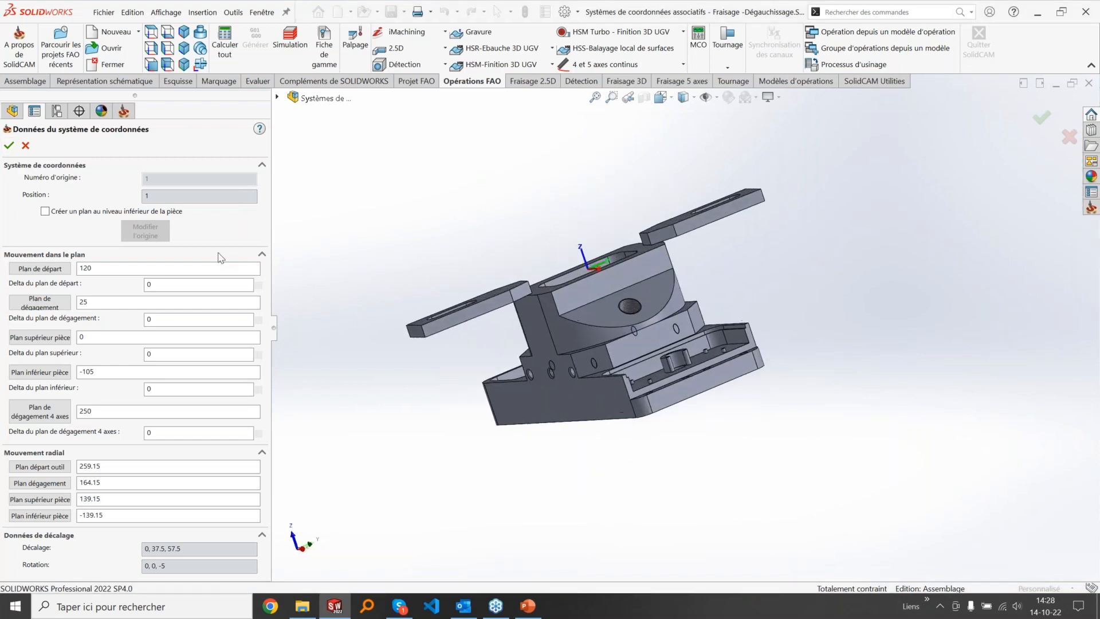
pyautogui.click(10, 147)
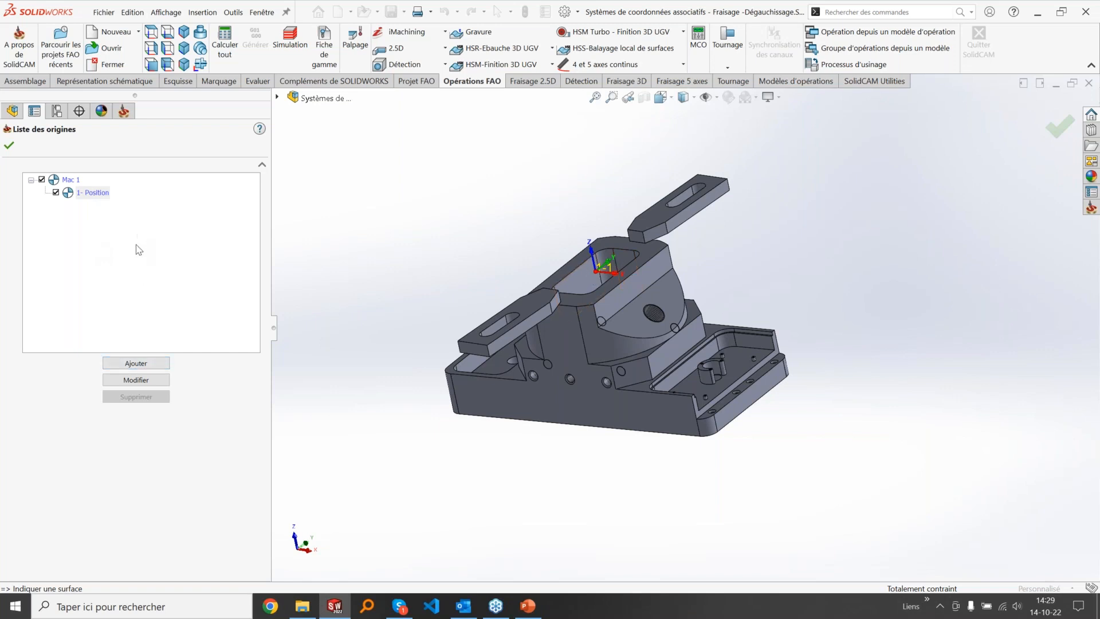
# Step: Reopen position 1's origin definition for editing and reset its rotation values
pyautogui.click(136, 380)
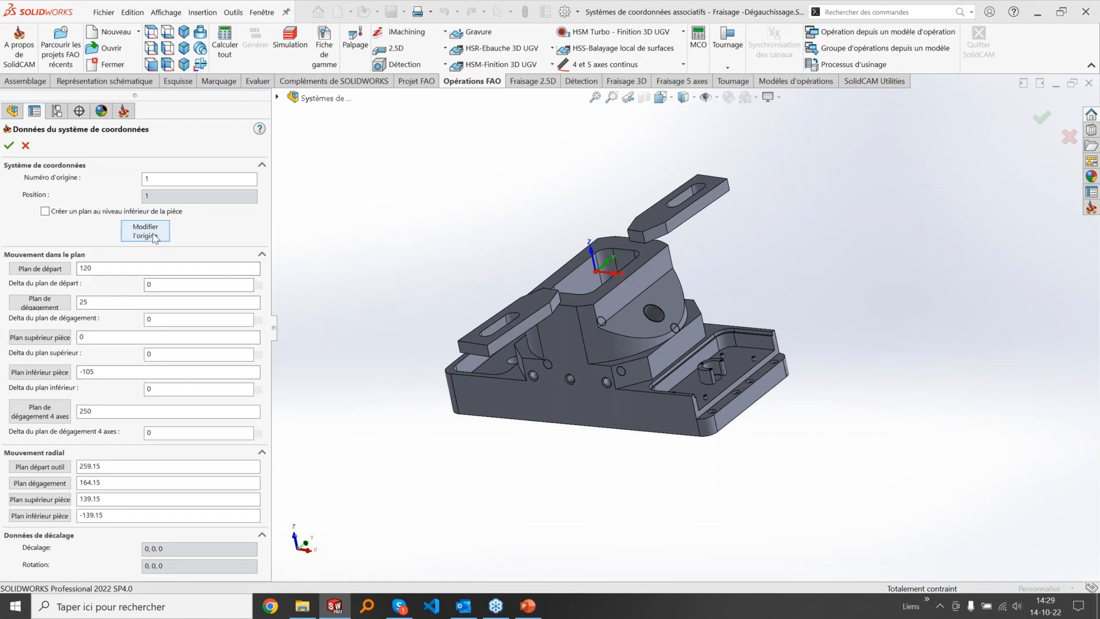
pyautogui.click(139, 234)
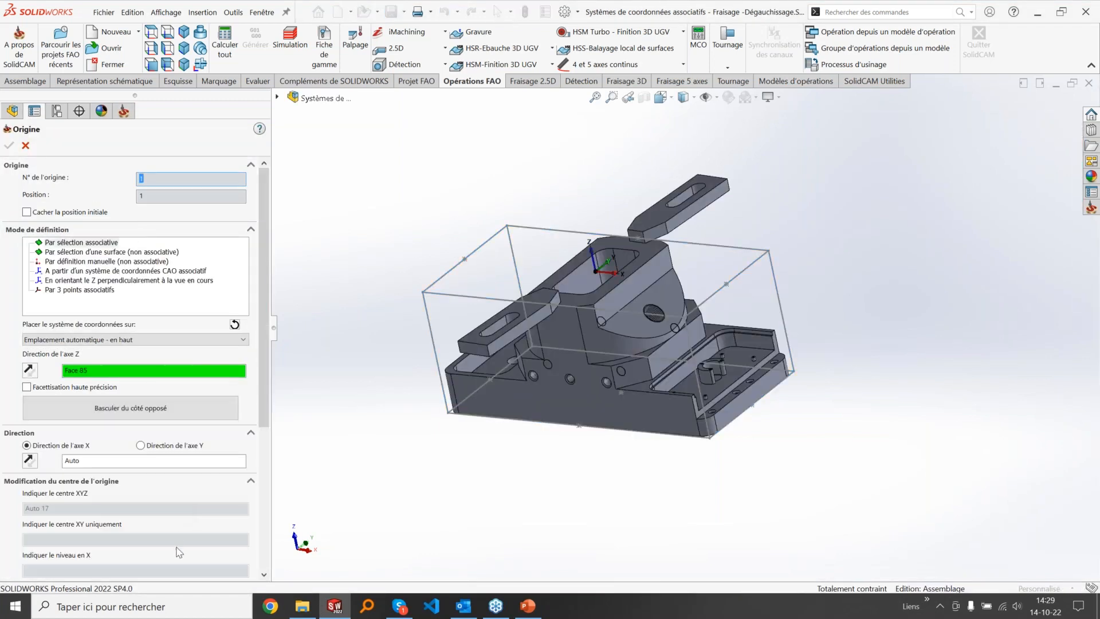
pyautogui.moveTo(264, 403); pyautogui.dragTo(261, 536)
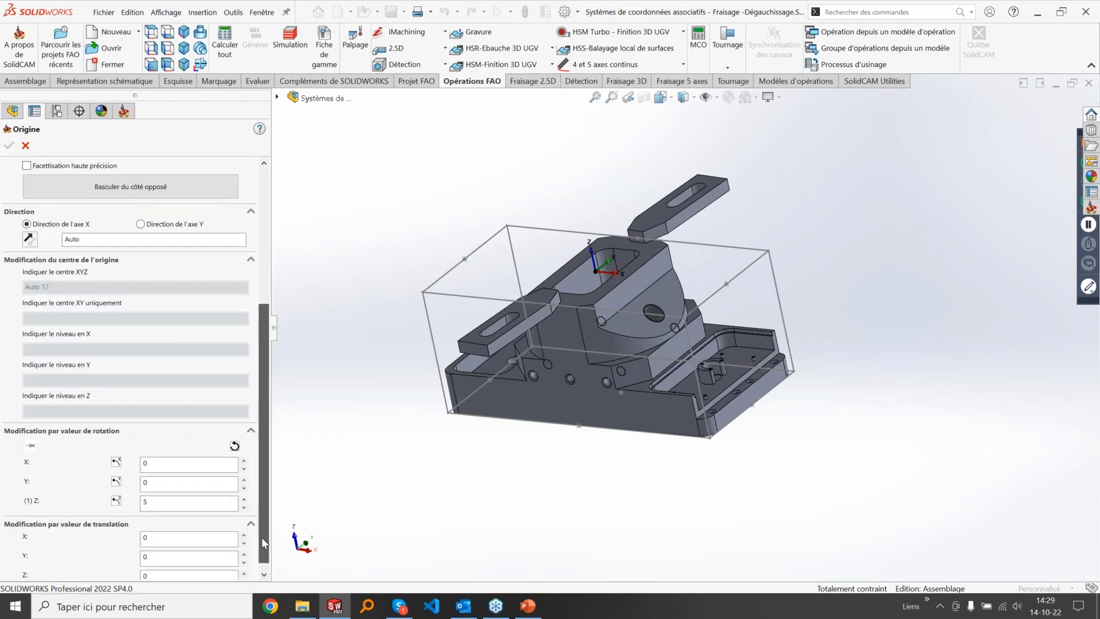
pyautogui.moveTo(387, 299); pyautogui.dragTo(402, 278, button='middle')
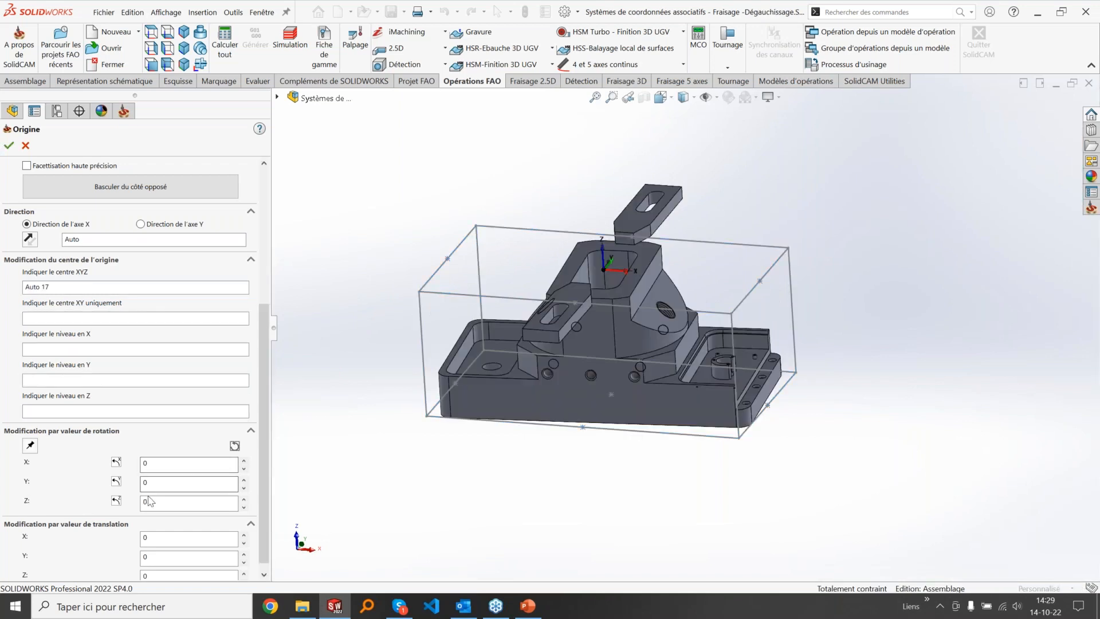
# Step: Set the X direction from the vertical wall face beside the row of four holes and validate the modified origin
pyautogui.click(103, 240)
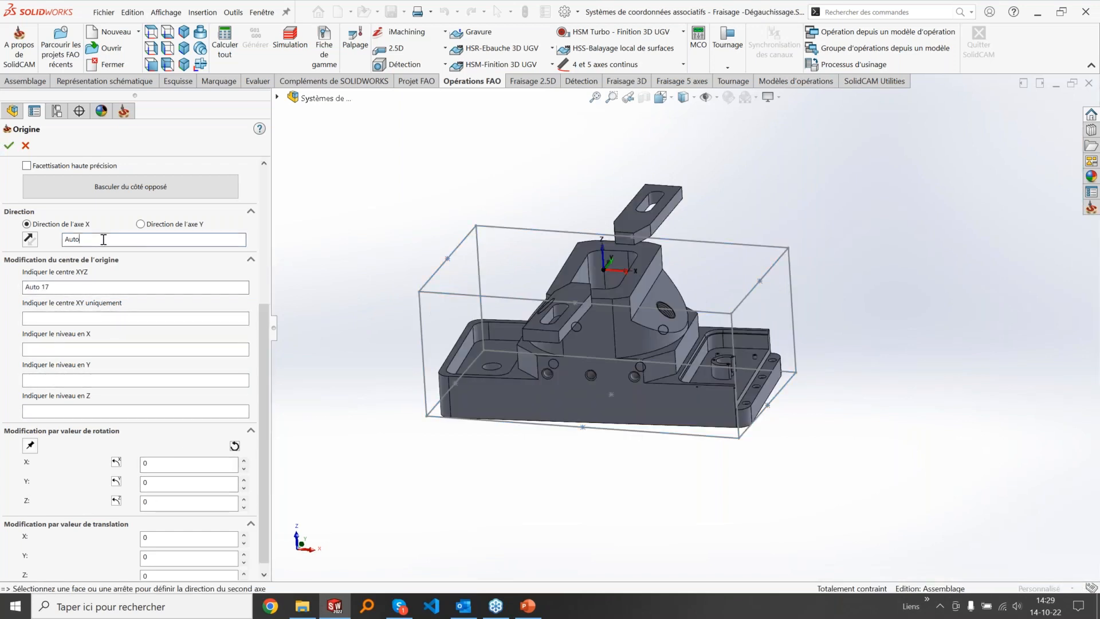
pyautogui.scroll(-5, 741, 363)
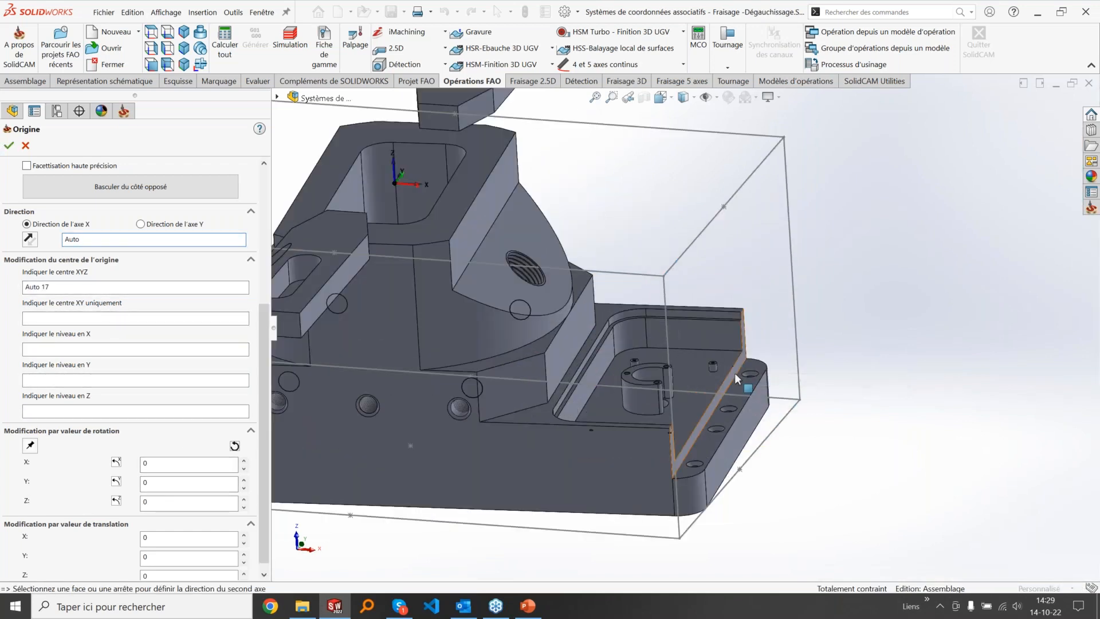
pyautogui.click(734, 372)
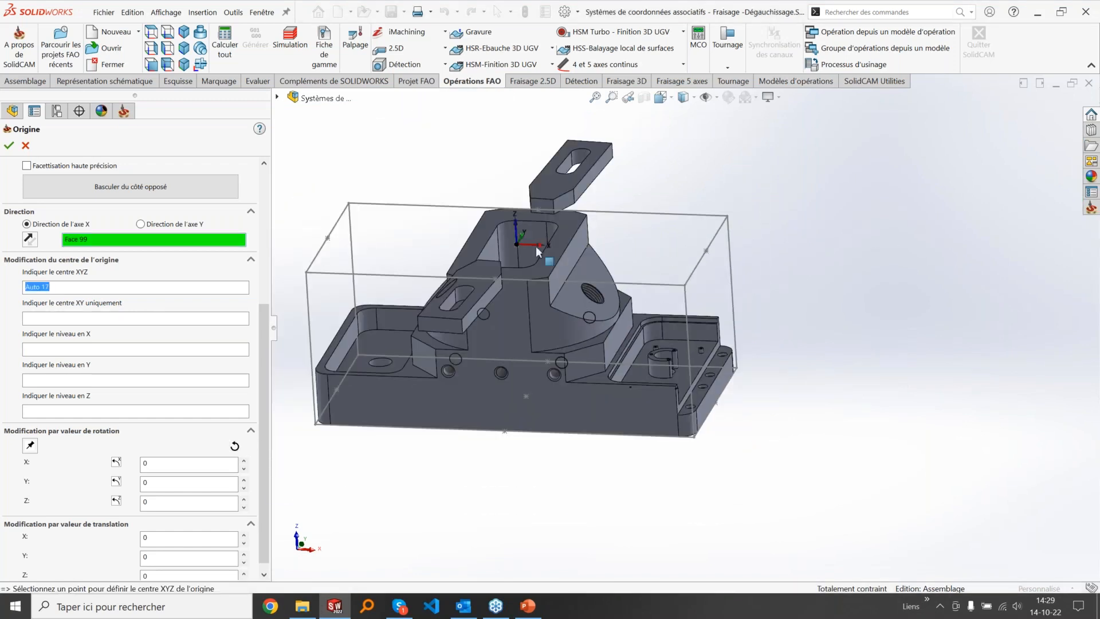
pyautogui.moveTo(892, 343); pyautogui.dragTo(909, 463, button='middle')
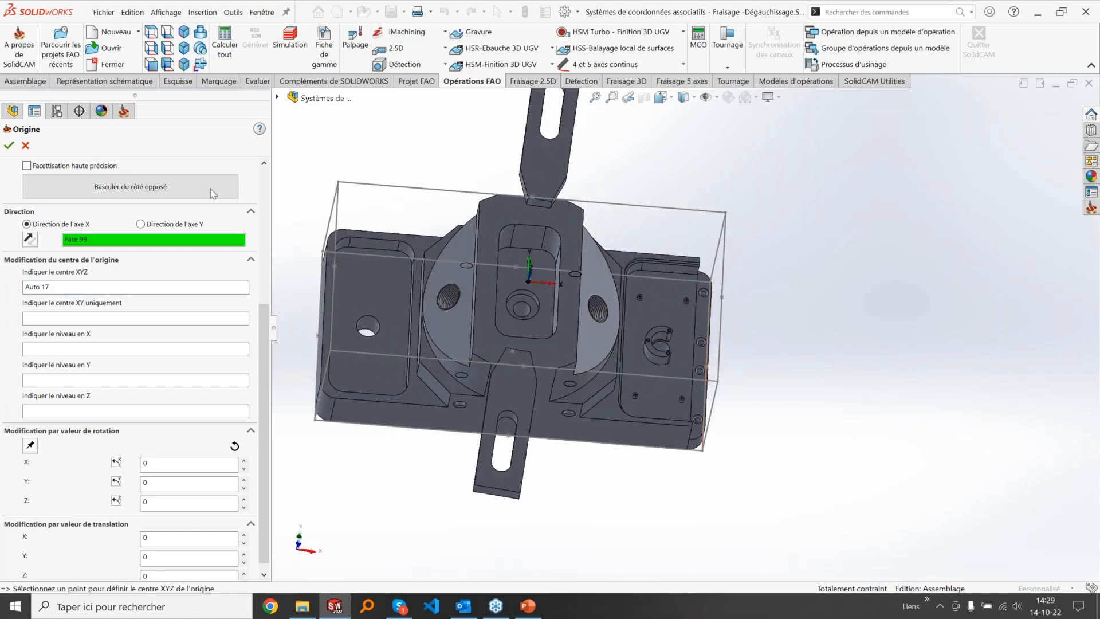
pyautogui.click(9, 146)
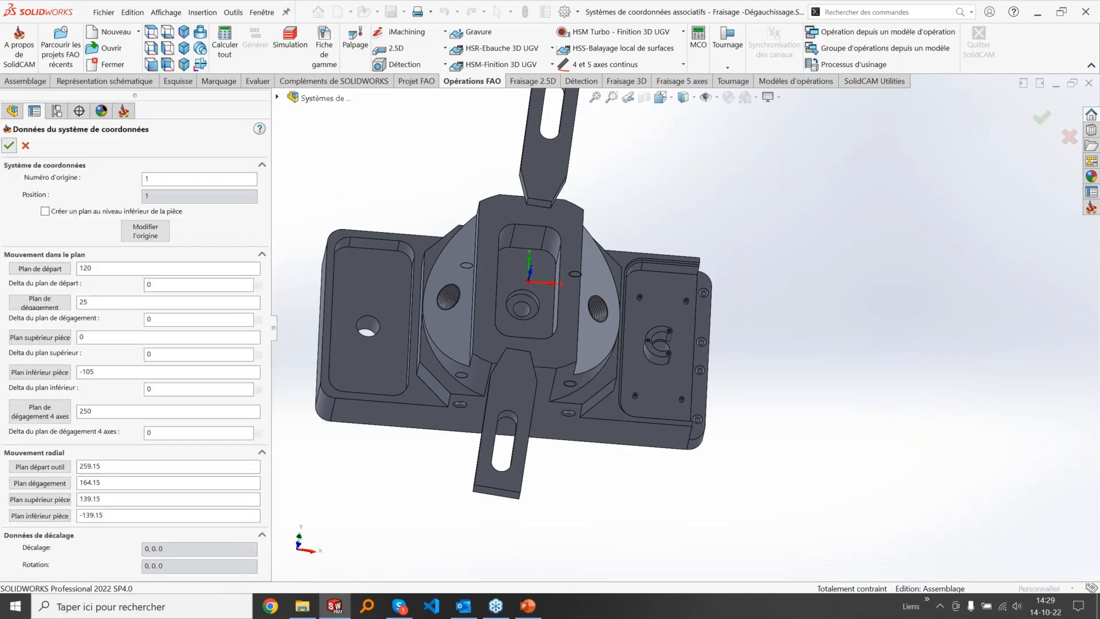
pyautogui.click(9, 145)
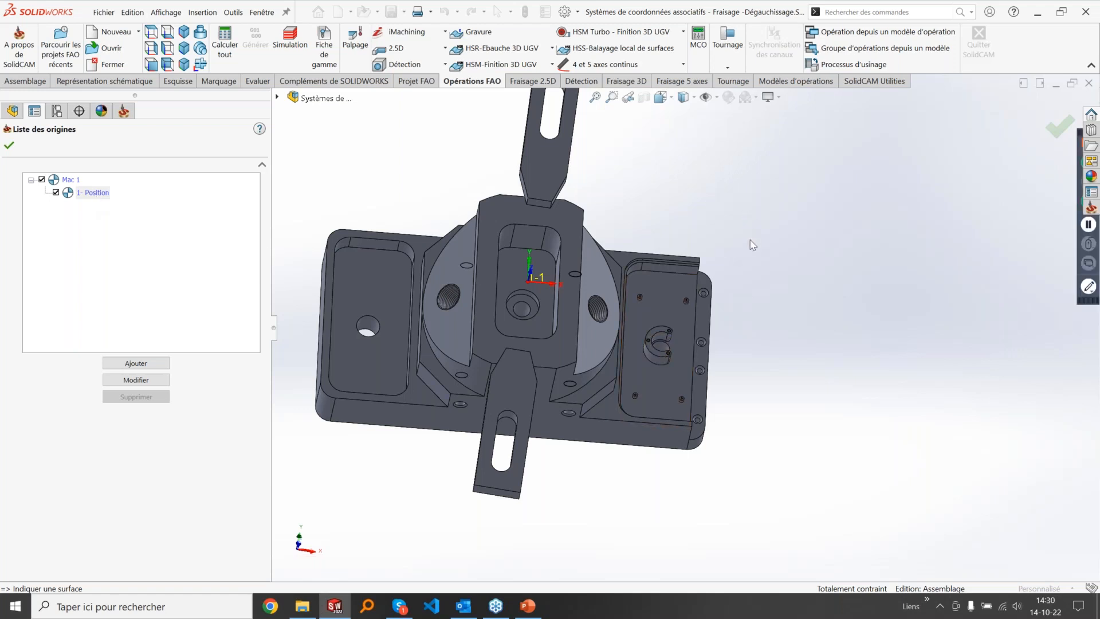
# Step: Edit position 1's coordinate system data and link the part's upper plane to the central block's top face around the pocket
pyautogui.click(165, 385)
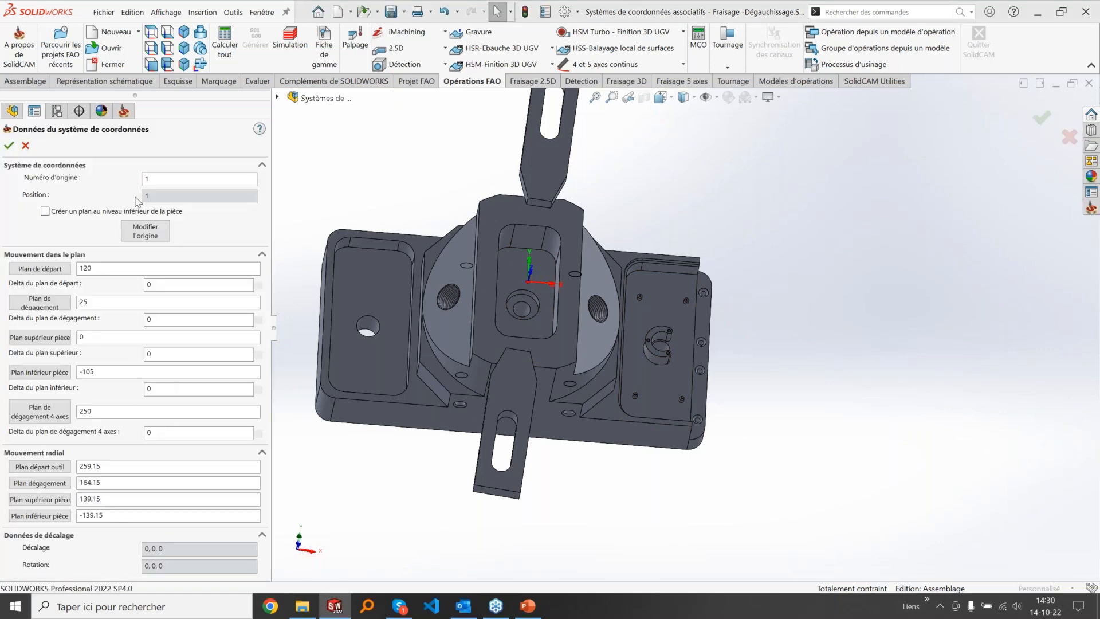
pyautogui.moveTo(595, 354); pyautogui.dragTo(542, 178, button='middle')
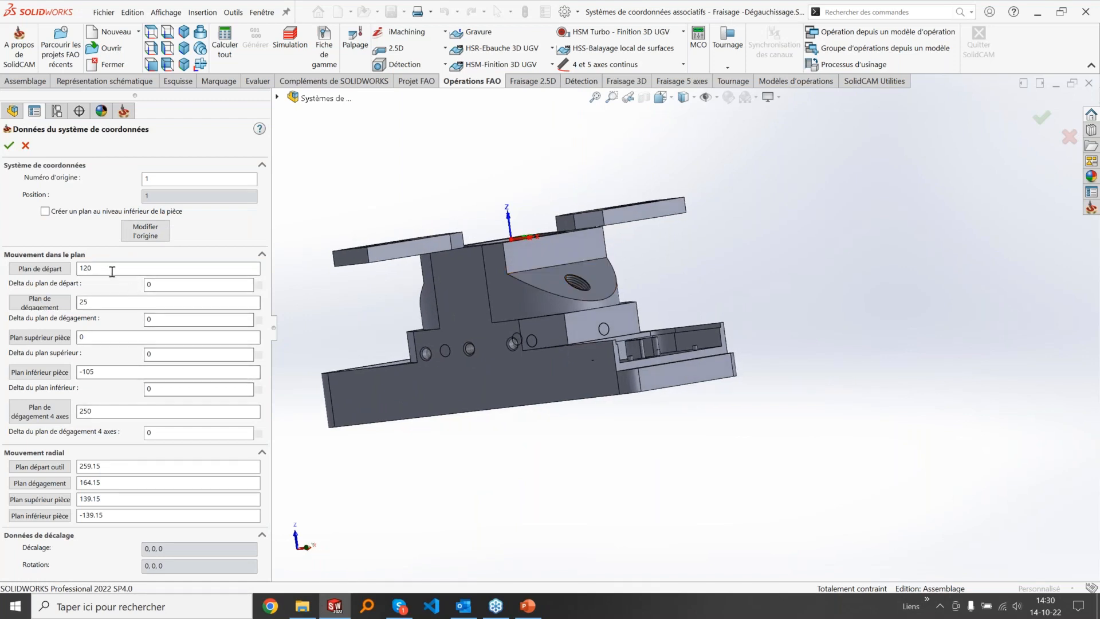
pyautogui.doubleClick(79, 335)
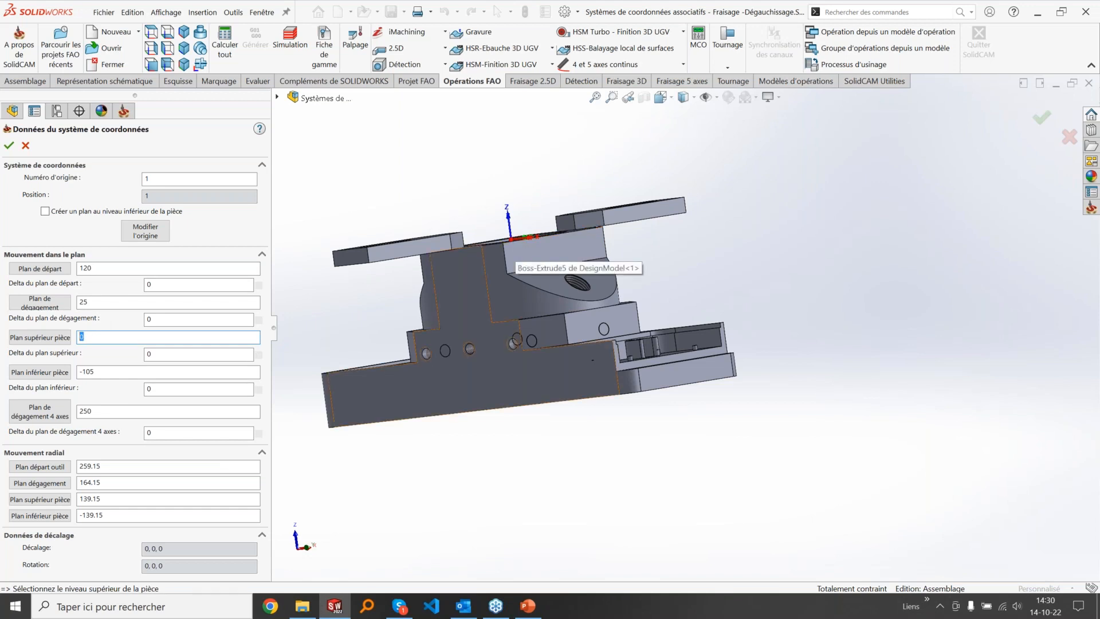
pyautogui.moveTo(622, 323); pyautogui.dragTo(624, 360, button='middle')
pyautogui.click(108, 338)
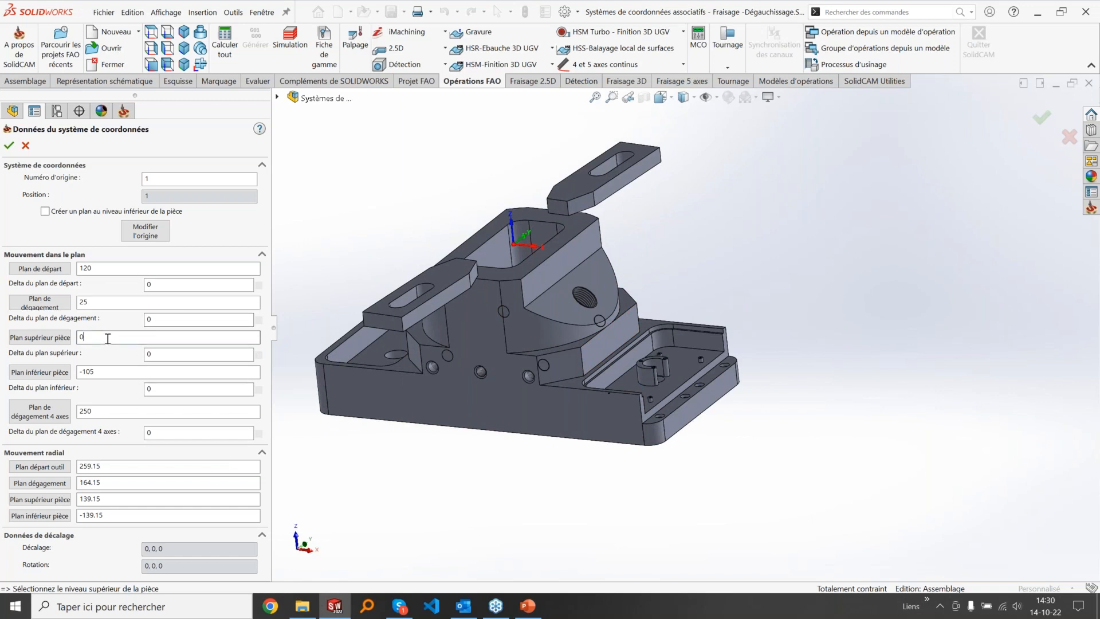
pyautogui.click(535, 255)
# Step: Link the part's lower plane to the base's bottom face and set its delta to -5
pyautogui.click(128, 371)
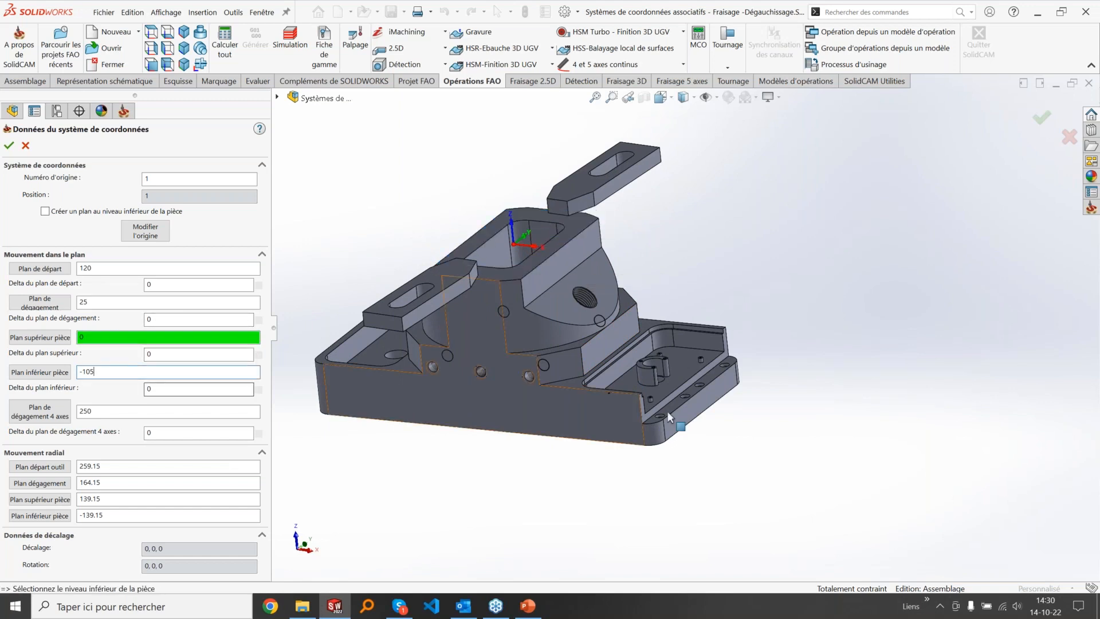
pyautogui.moveTo(679, 390); pyautogui.dragTo(624, 379, button='middle')
pyautogui.click(624, 379)
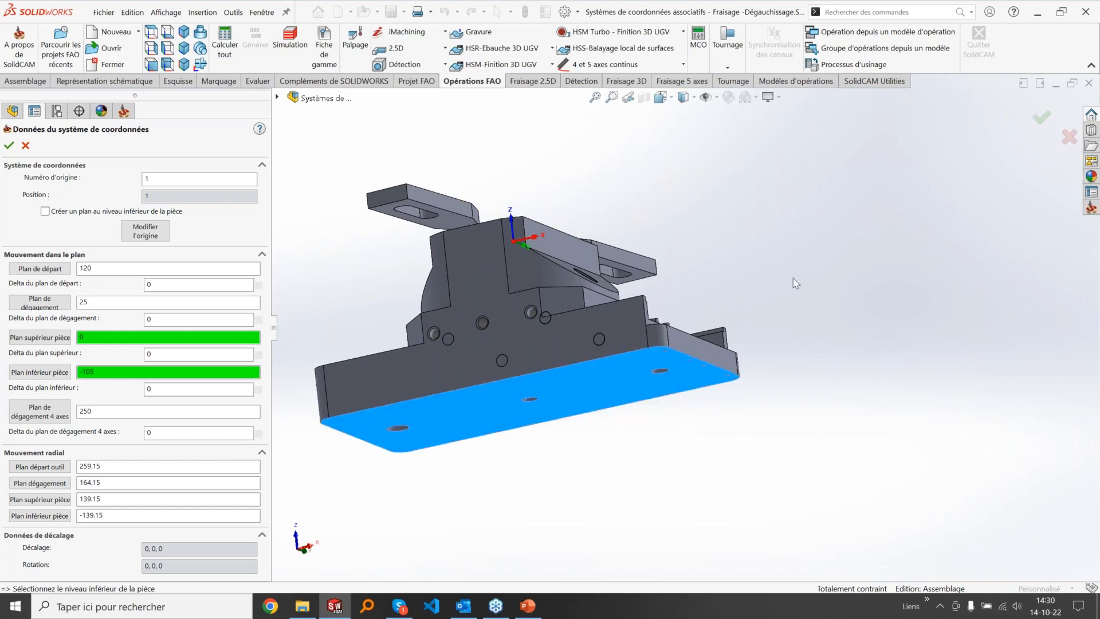
pyautogui.moveTo(508, 323); pyautogui.dragTo(865, 305, button='middle')
pyautogui.moveTo(174, 388); pyautogui.dragTo(137, 390)
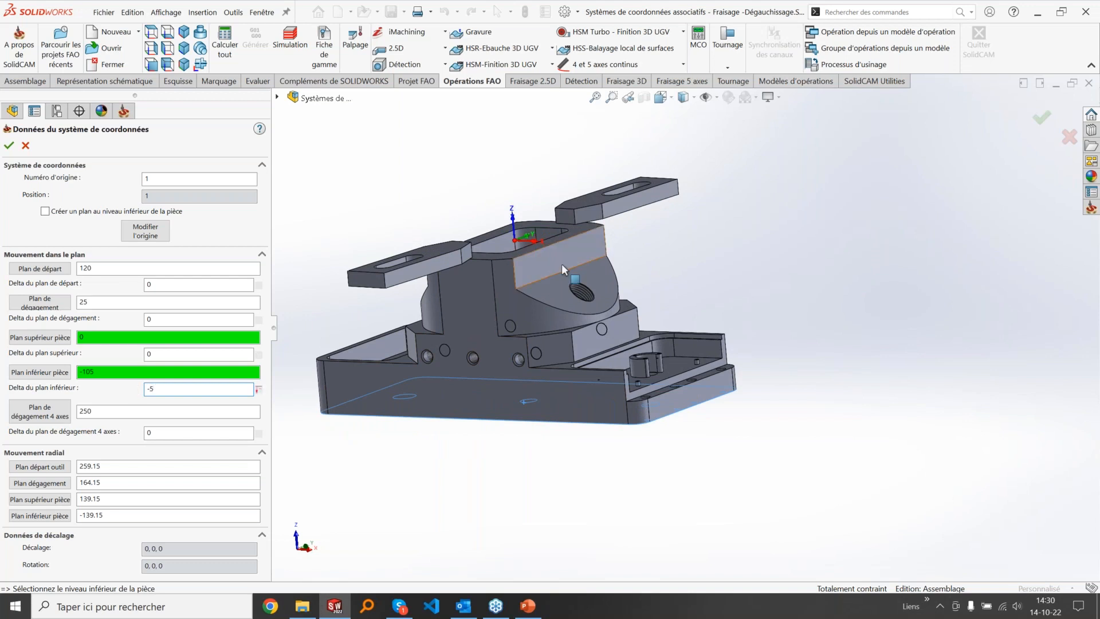
pyautogui.click(760, 438)
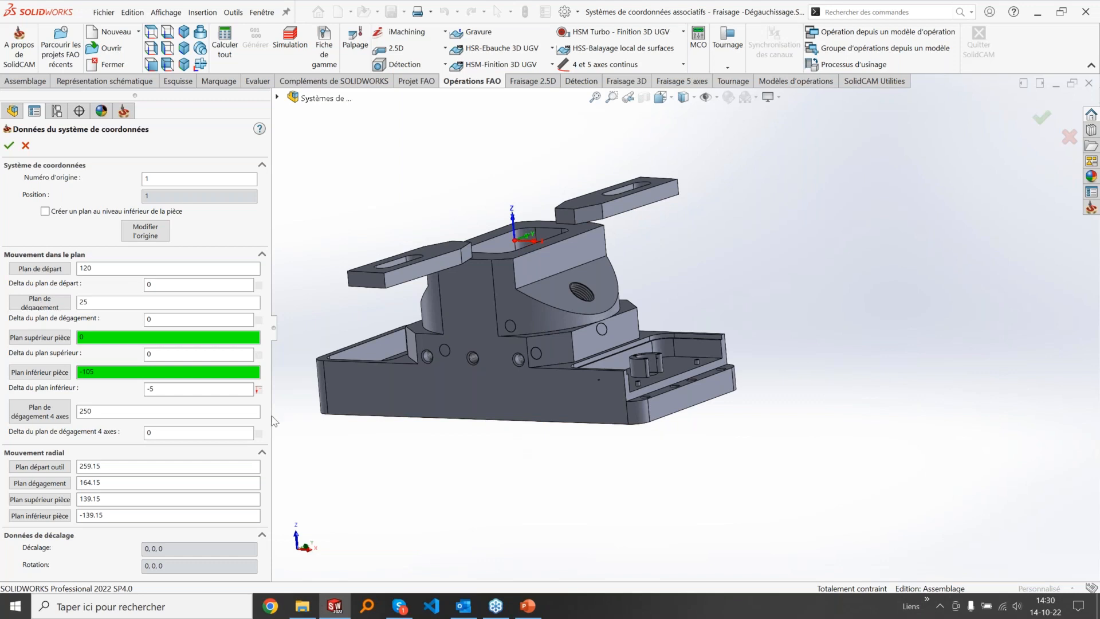
# Step: Link the clearance plane to the front clamp's top face and set its delta to 25
pyautogui.moveTo(164, 285); pyautogui.dragTo(96, 283)
pyautogui.click(124, 300)
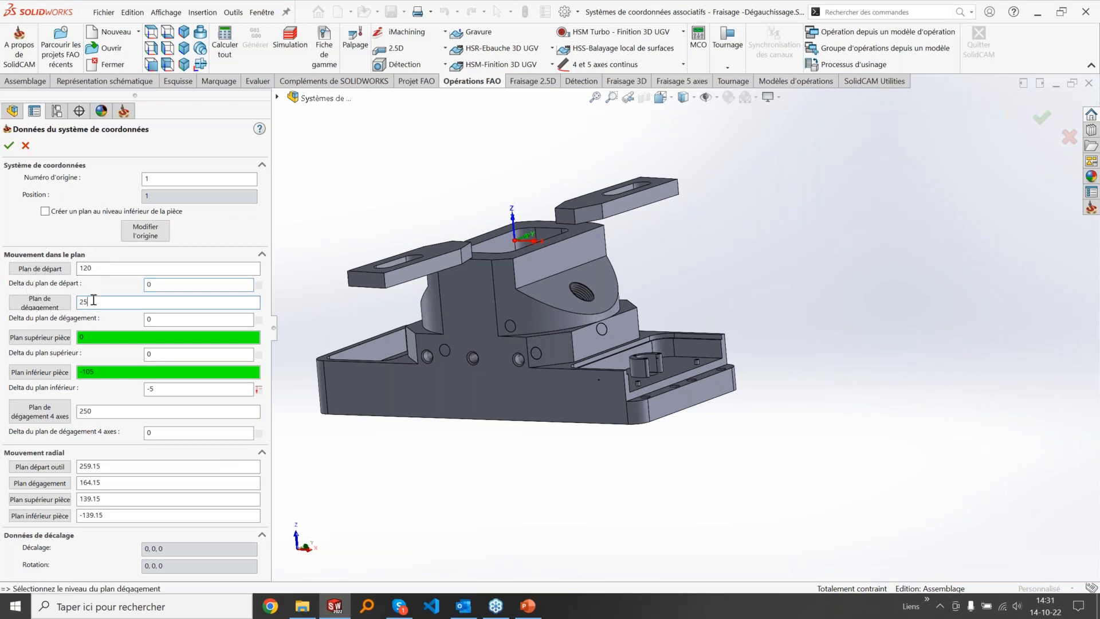
pyautogui.click(441, 249)
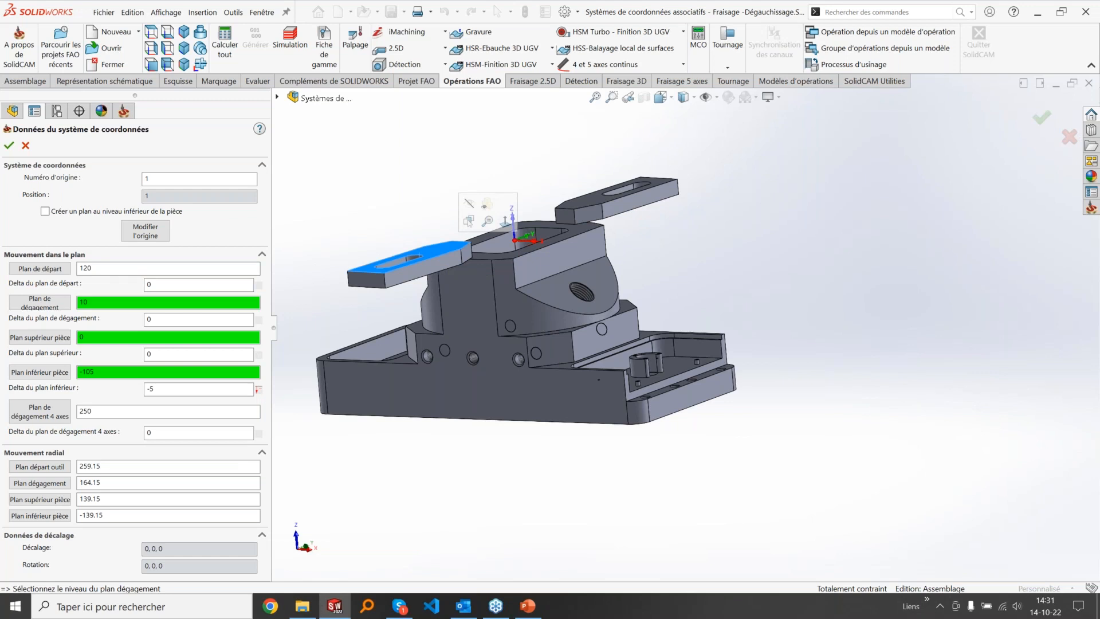
pyautogui.click(158, 319)
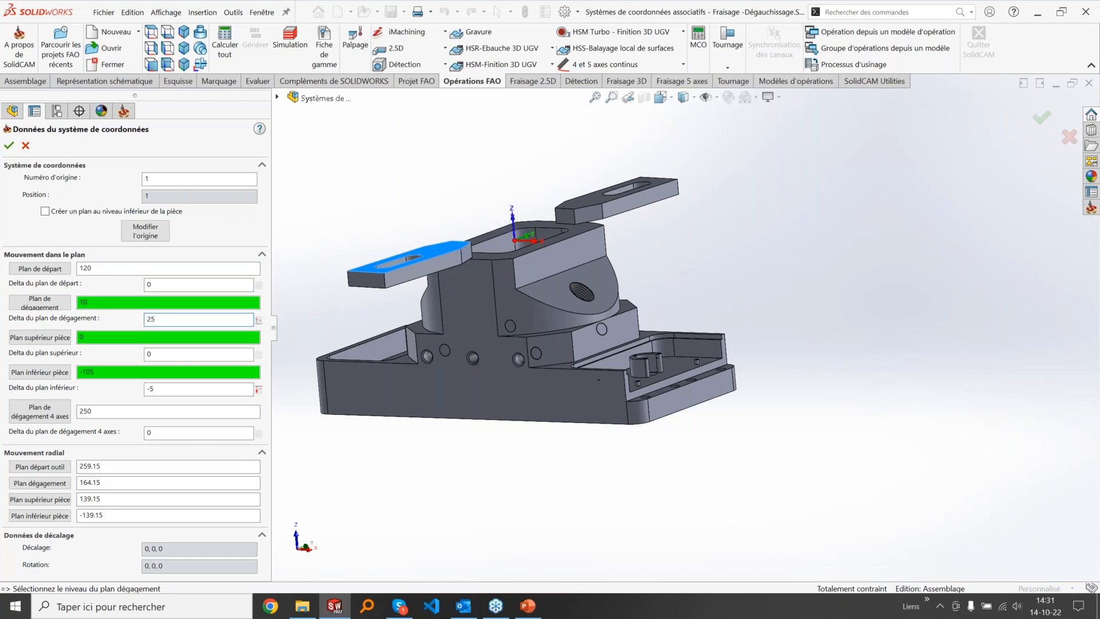
pyautogui.click(383, 199)
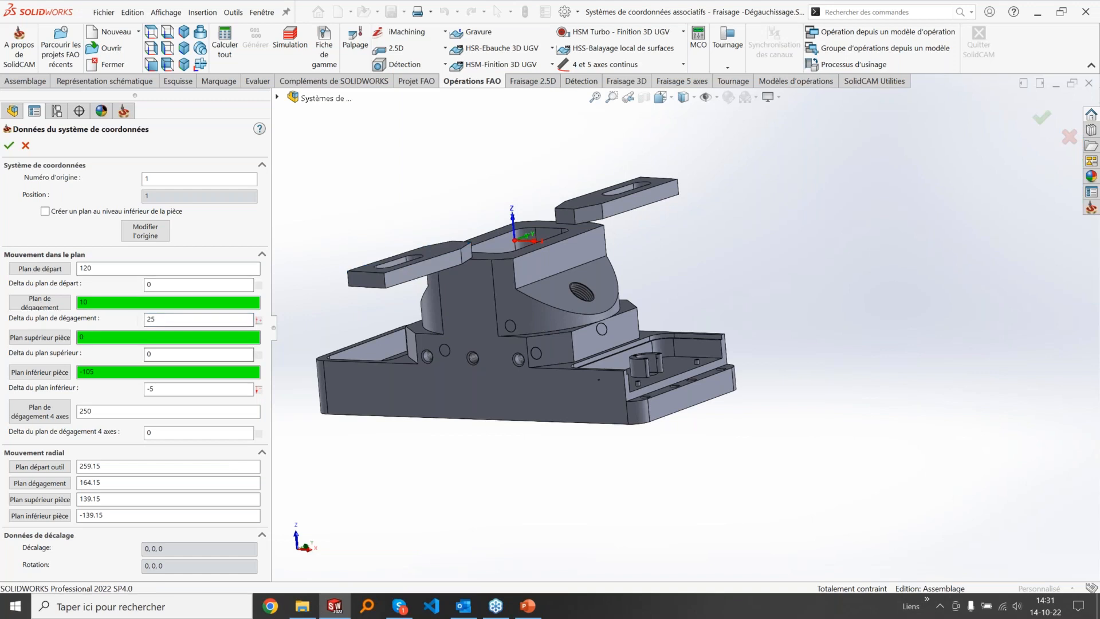
# Step: Link the start plane to the front clamp's top face and set its delta to 50
pyautogui.click(120, 267)
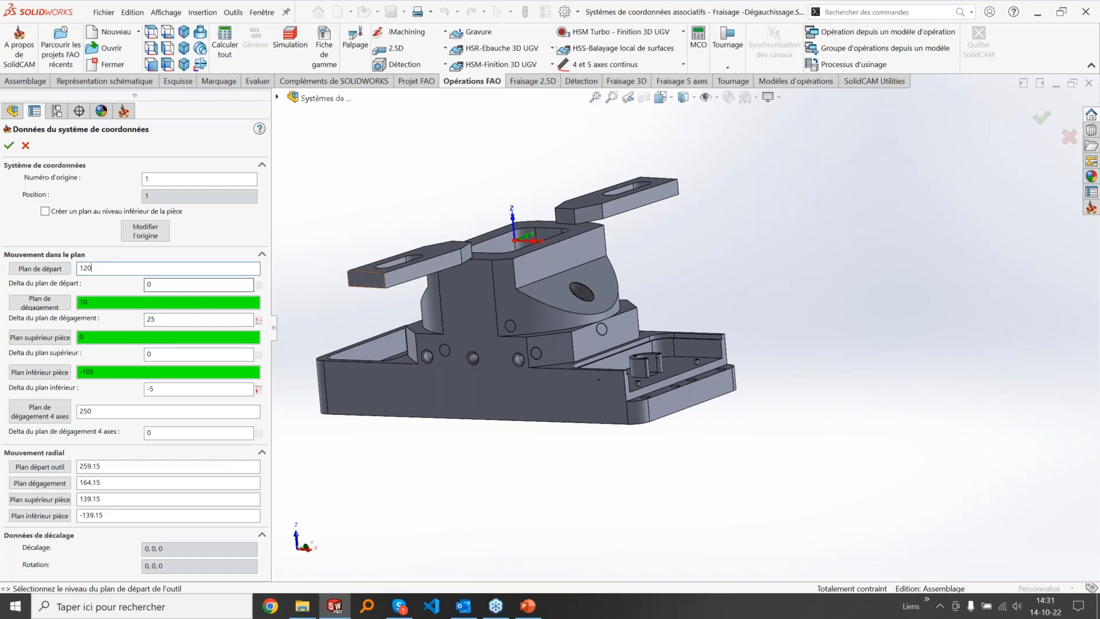
pyautogui.click(440, 249)
pyautogui.write('50')
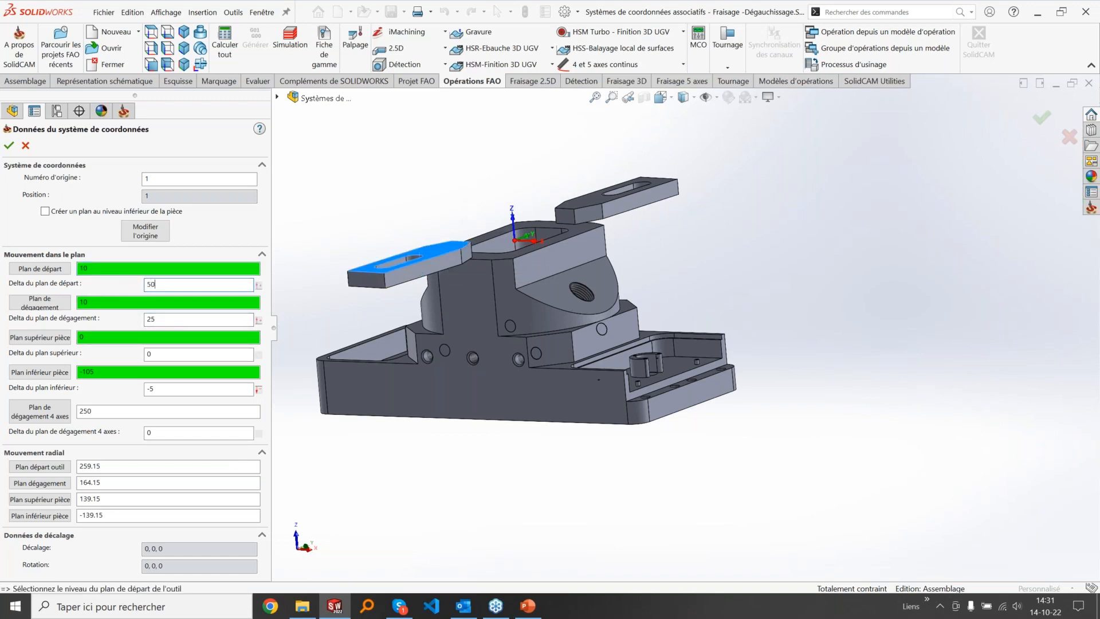
# Step: Accept position 1's coordinate system data and expand position 1 in the origin list to show its linked plane levels
pyautogui.press('Return')
pyautogui.click(200, 268)
pyautogui.click(9, 146)
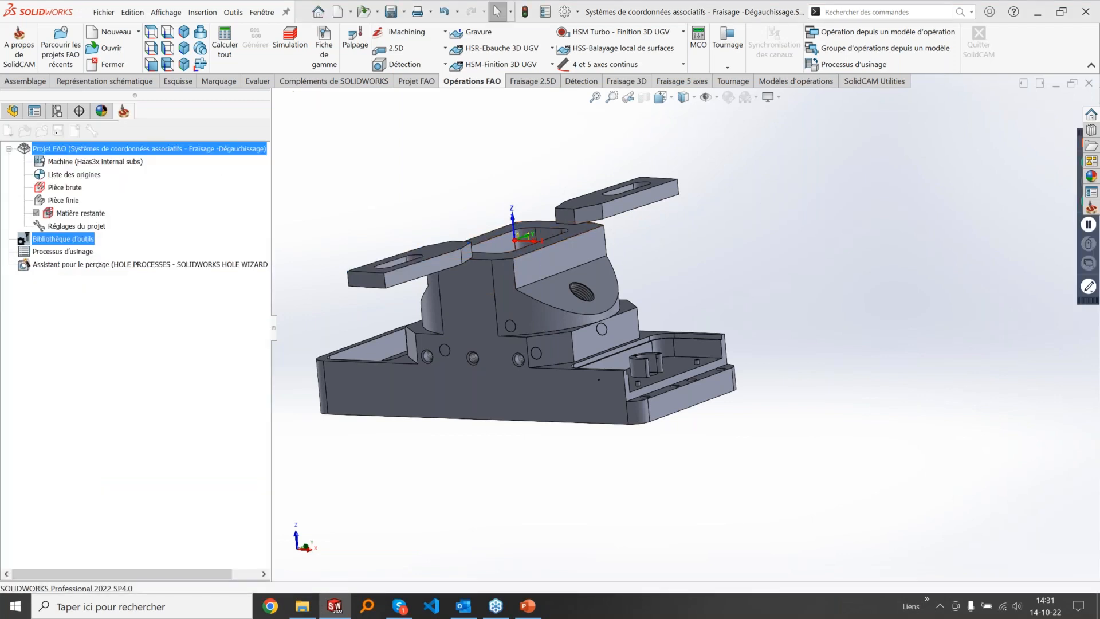
pyautogui.click(45, 193)
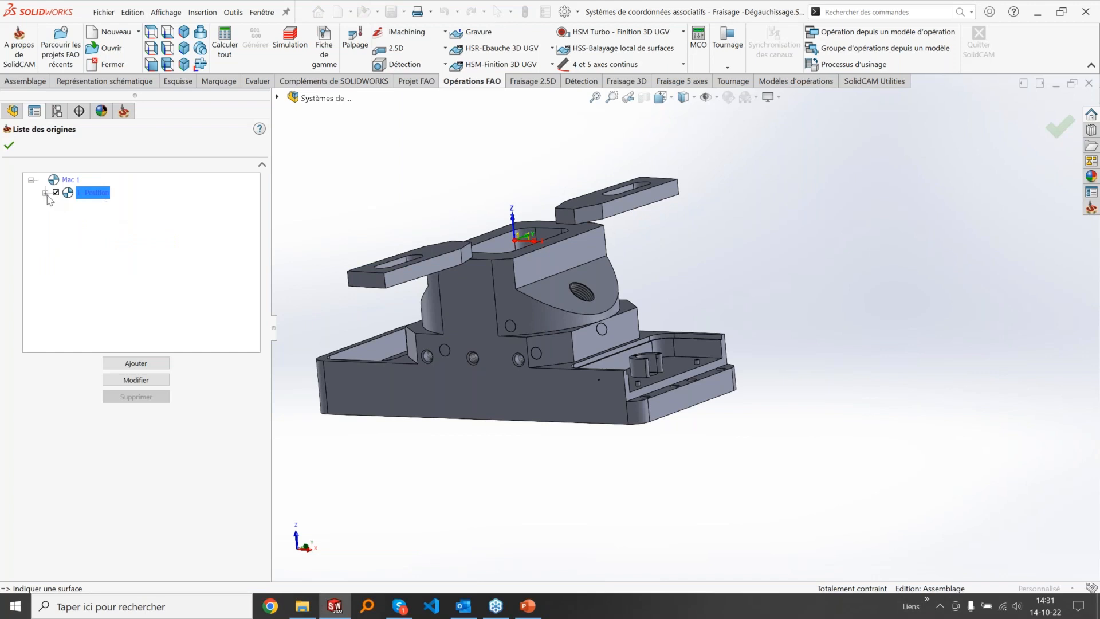
pyautogui.click(45, 193)
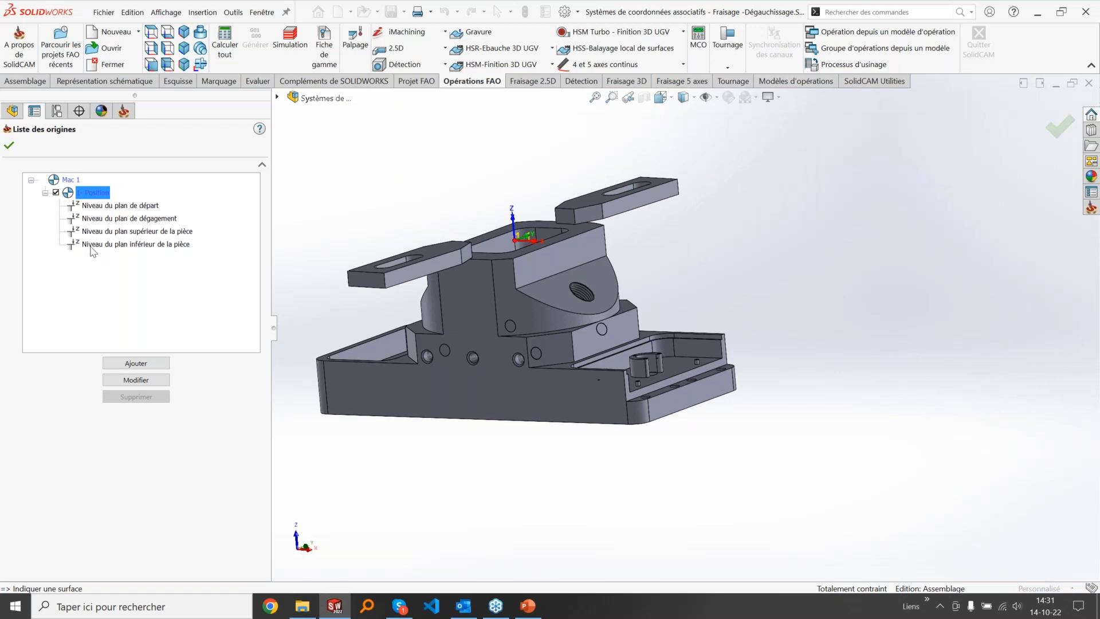
# Step: Add position 2 under origin 1 from the C-shaped boss's inner cylindrical face, with the start plane set to 110
pyautogui.click(136, 363)
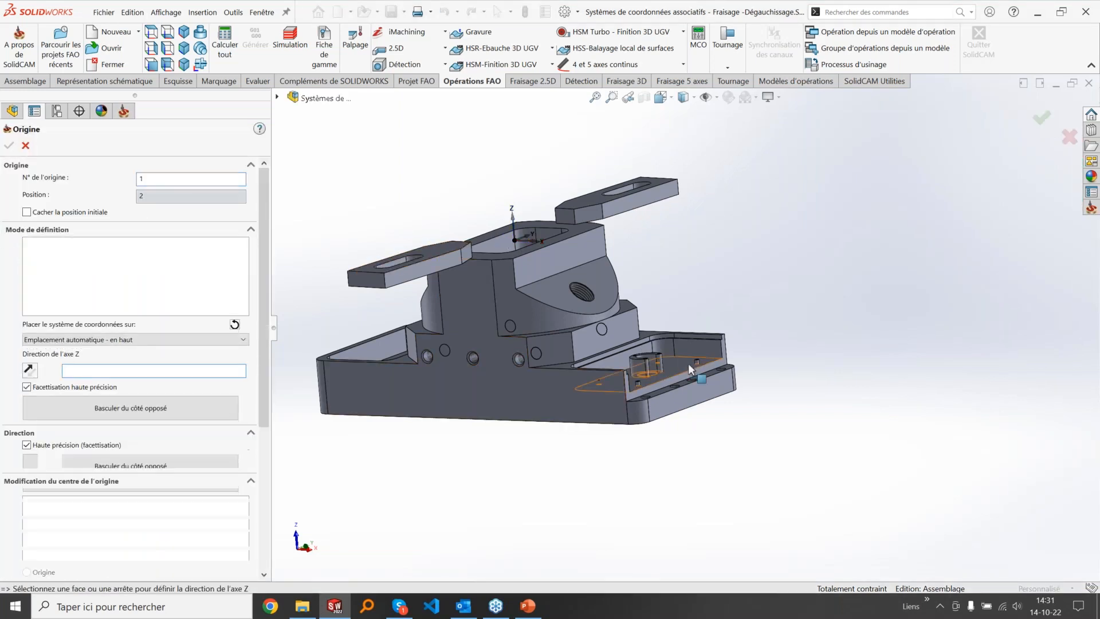
pyautogui.click(651, 368)
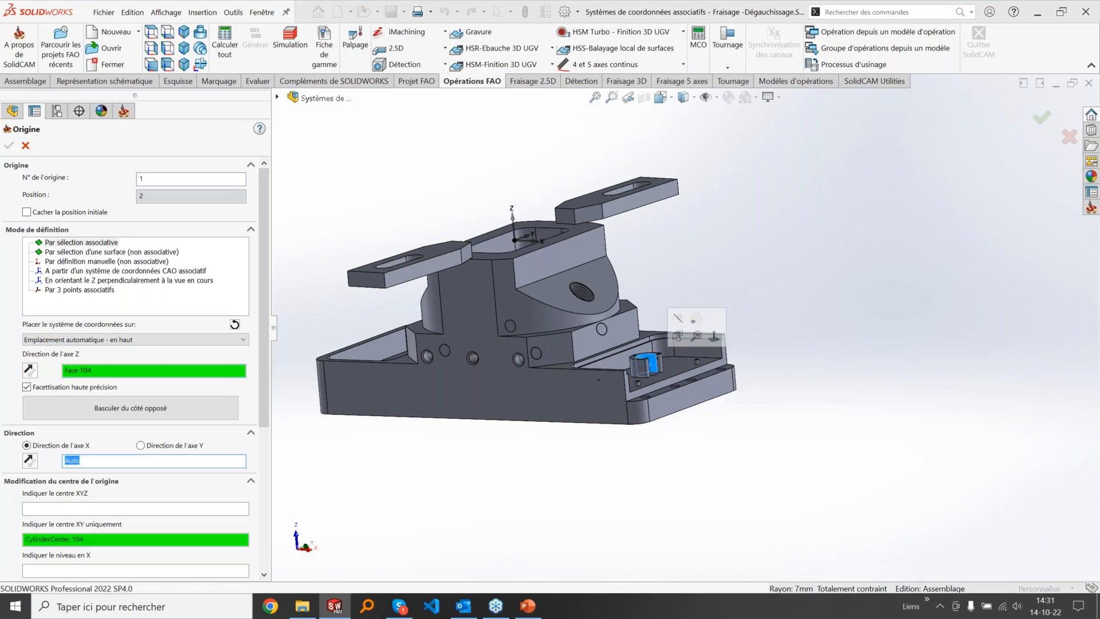
pyautogui.click(10, 146)
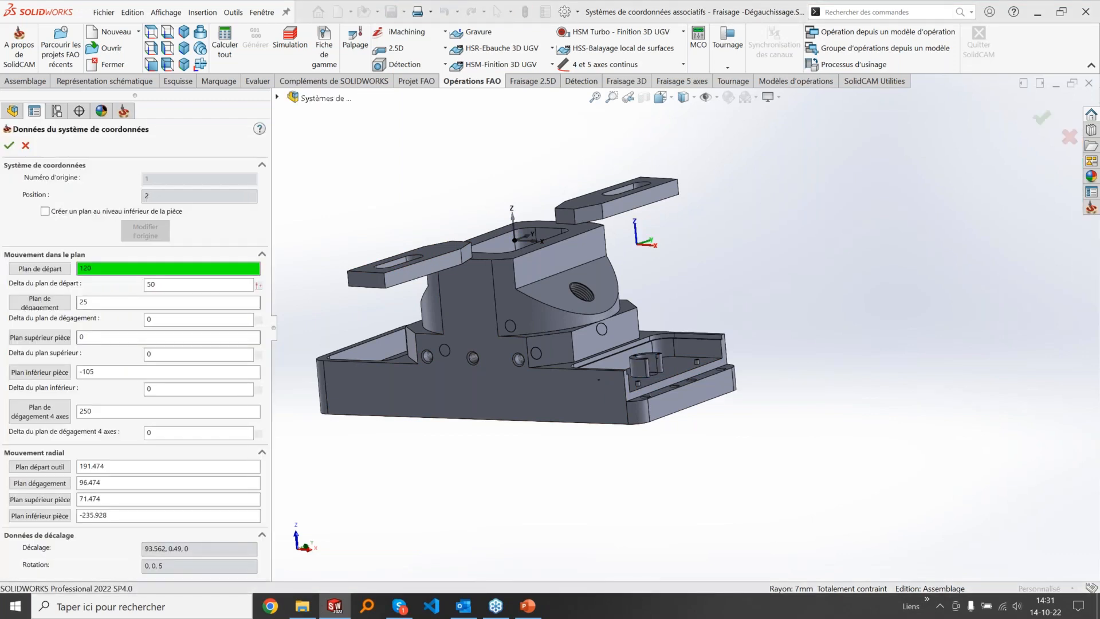
pyautogui.moveTo(102, 269); pyautogui.dragTo(67, 271)
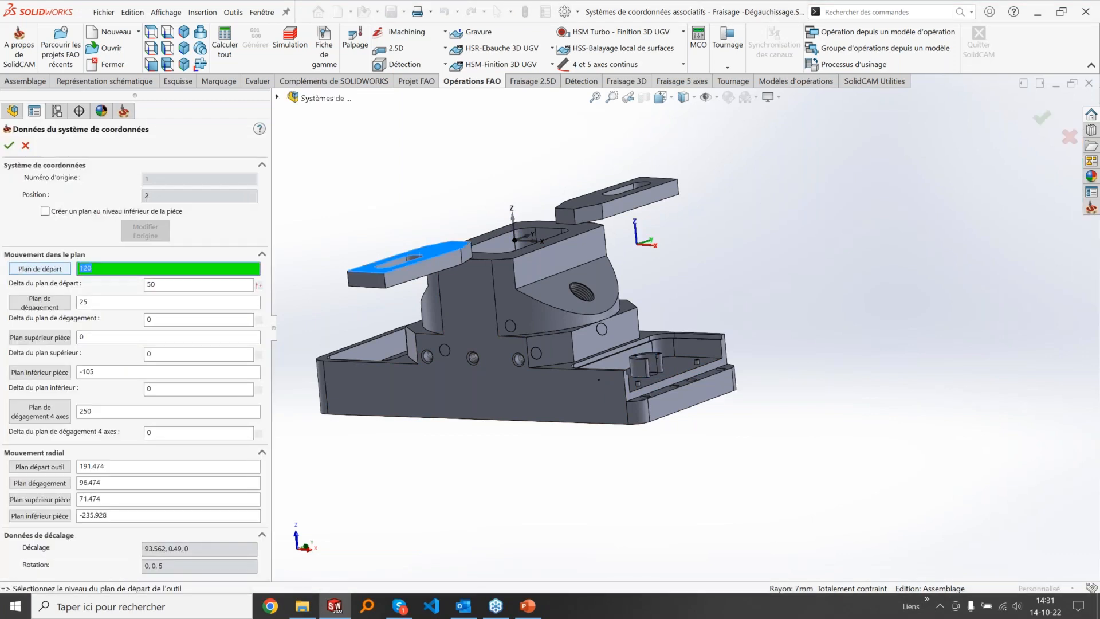
pyautogui.write('1')
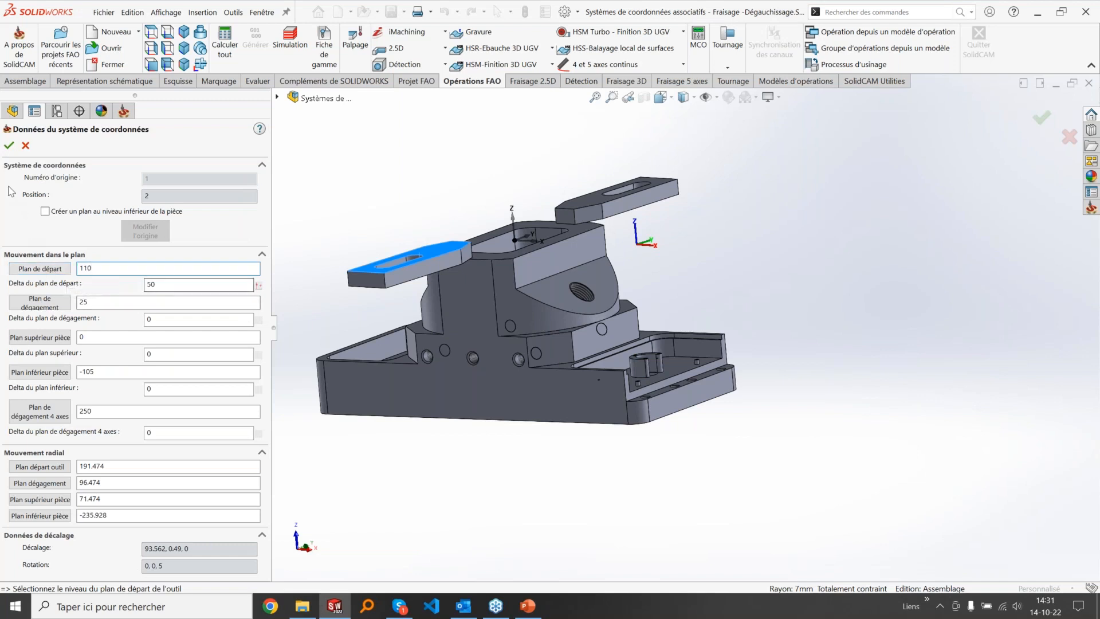
pyautogui.click(8, 146)
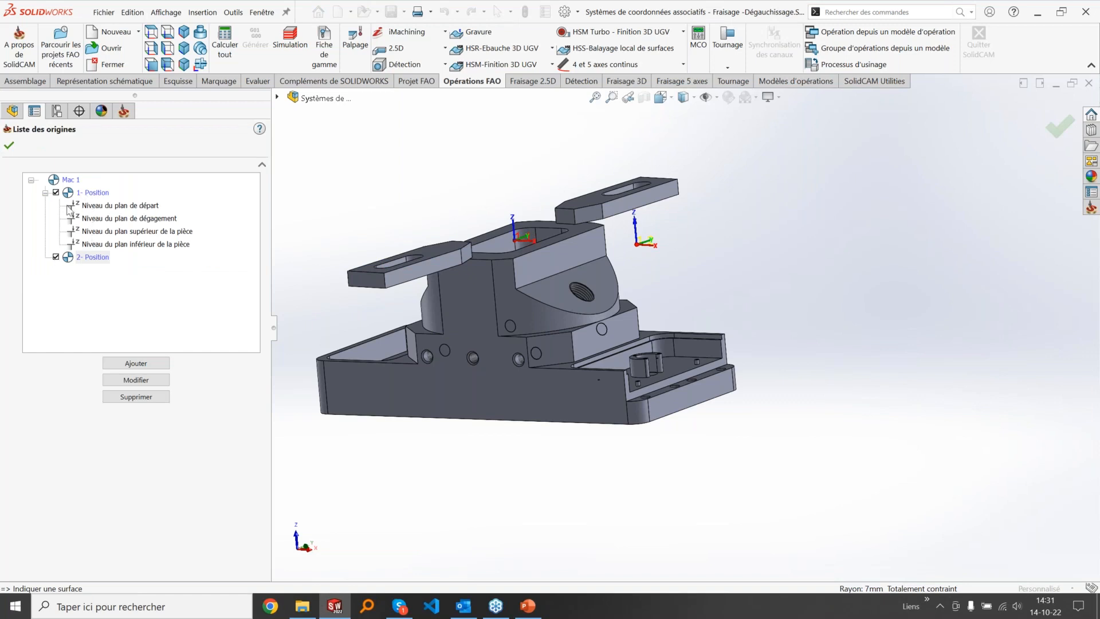
# Step: Examine the start, clearance, upper and lower plane levels of position 1 on the model and close the origin list
pyautogui.click(45, 193)
pyautogui.click(45, 193)
pyautogui.click(118, 205)
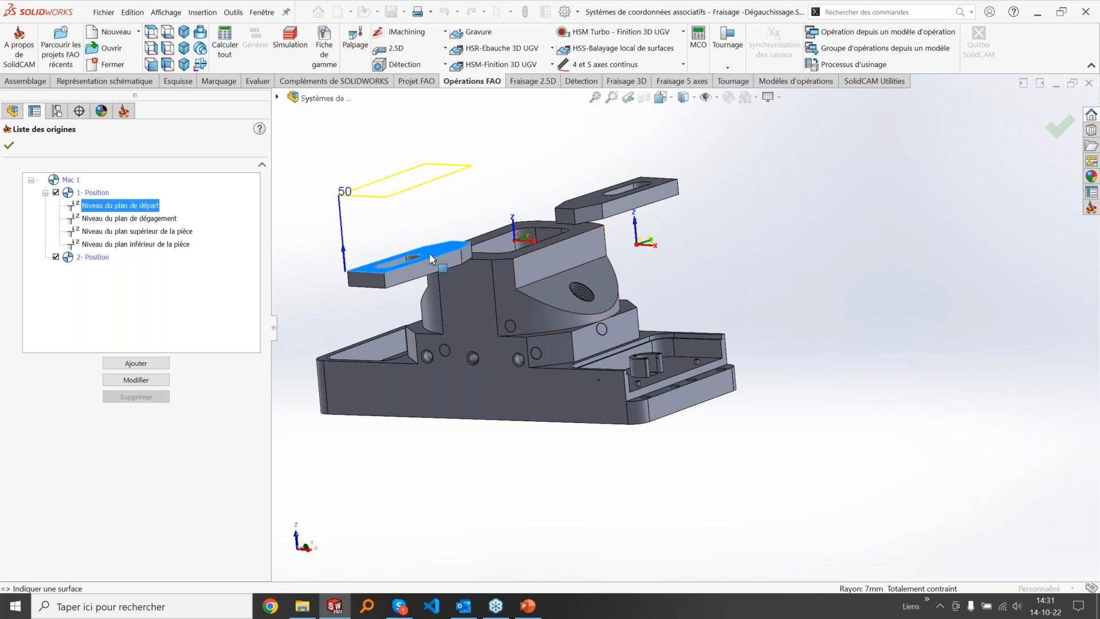
pyautogui.moveTo(686, 363); pyautogui.dragTo(687, 370, button='middle')
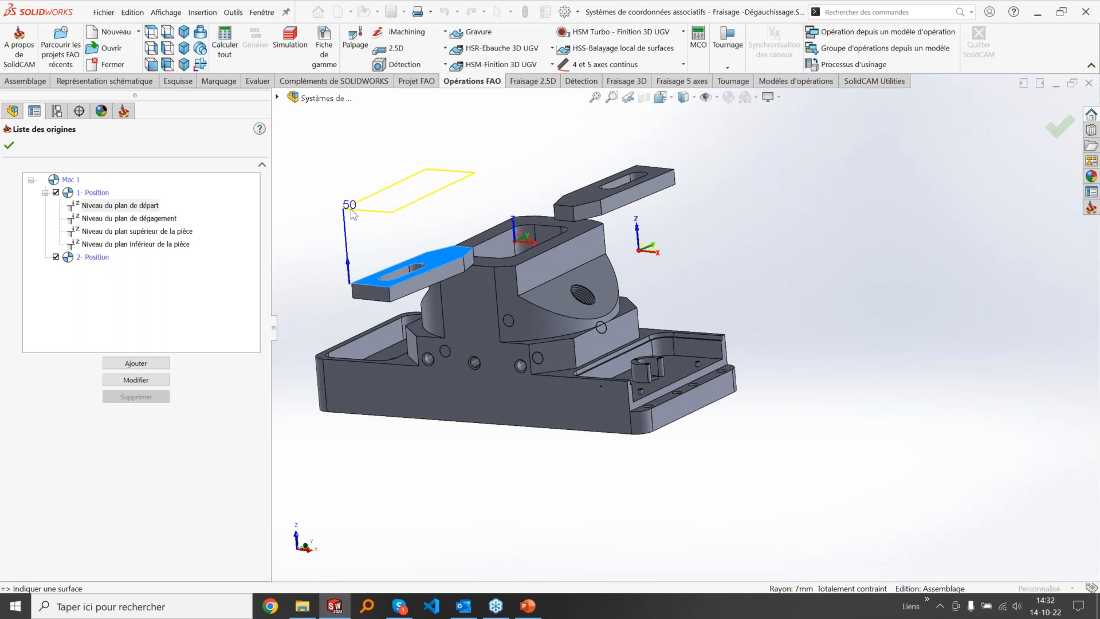
pyautogui.click(148, 221)
pyautogui.click(147, 232)
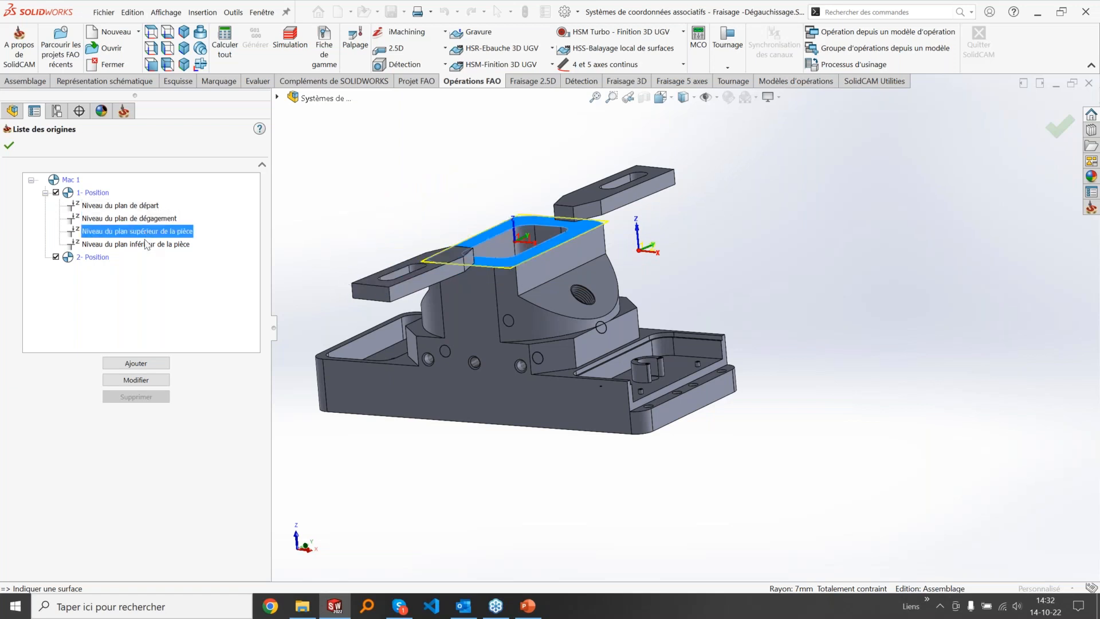
pyautogui.click(146, 246)
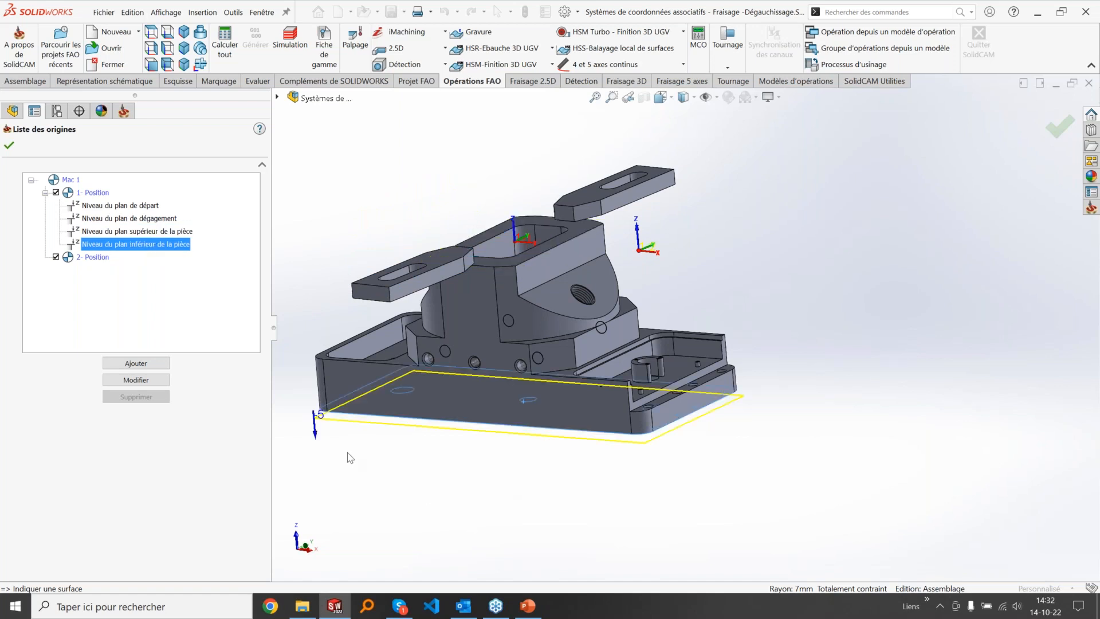
pyautogui.scroll(3, 329, 425)
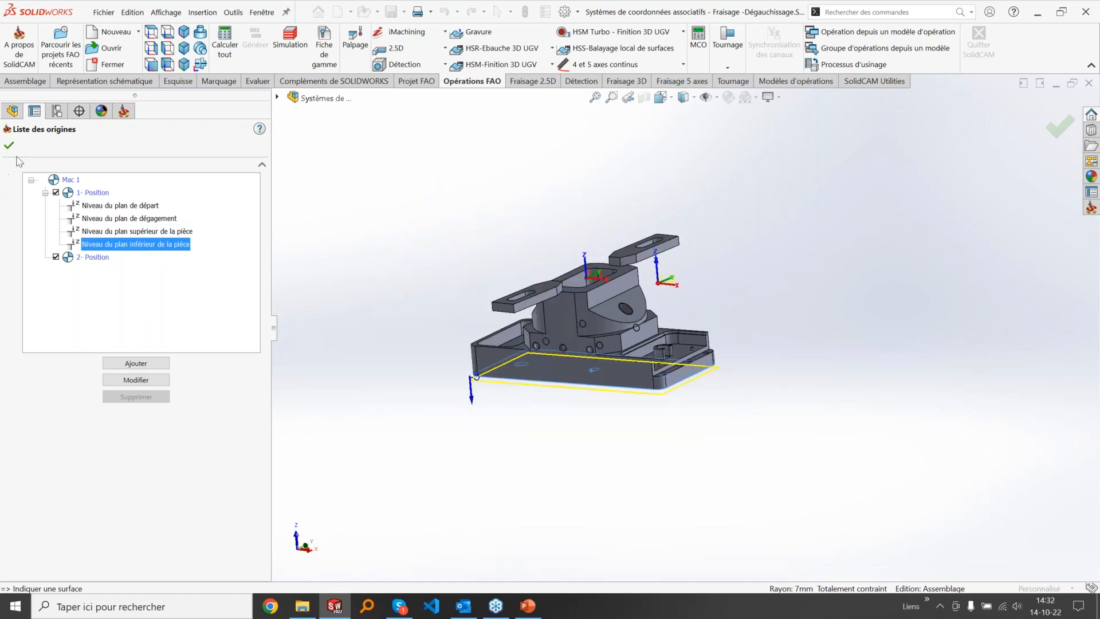
pyautogui.click(9, 146)
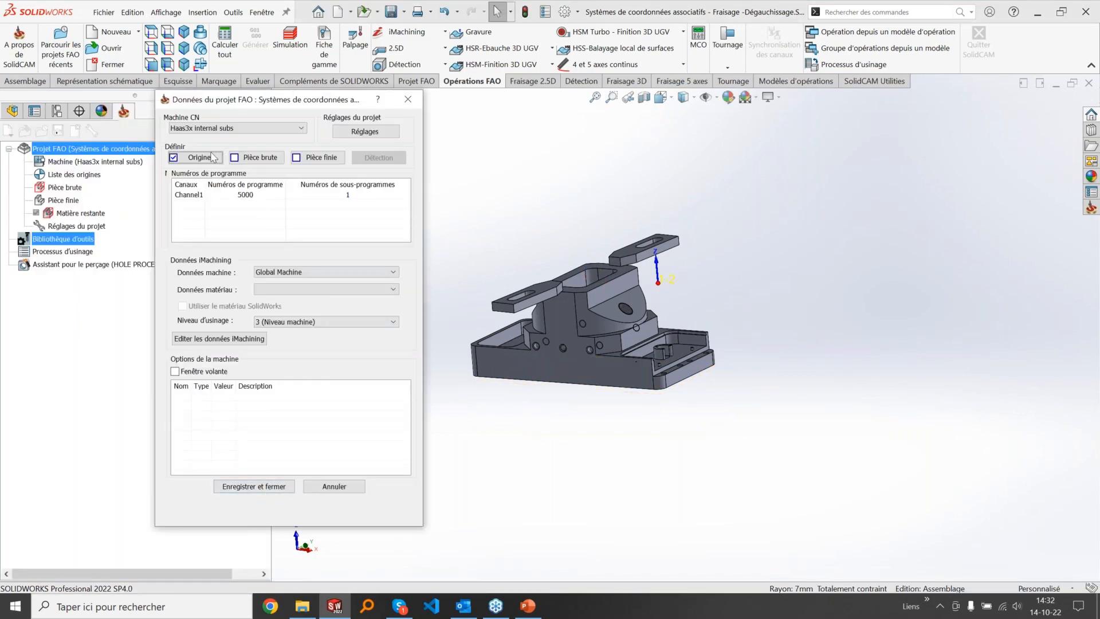
# Step: Modify position 2's origin so that its Z level references the C-shaped boss's top face
pyautogui.click(199, 159)
pyautogui.rightClick(94, 256)
pyautogui.click(115, 277)
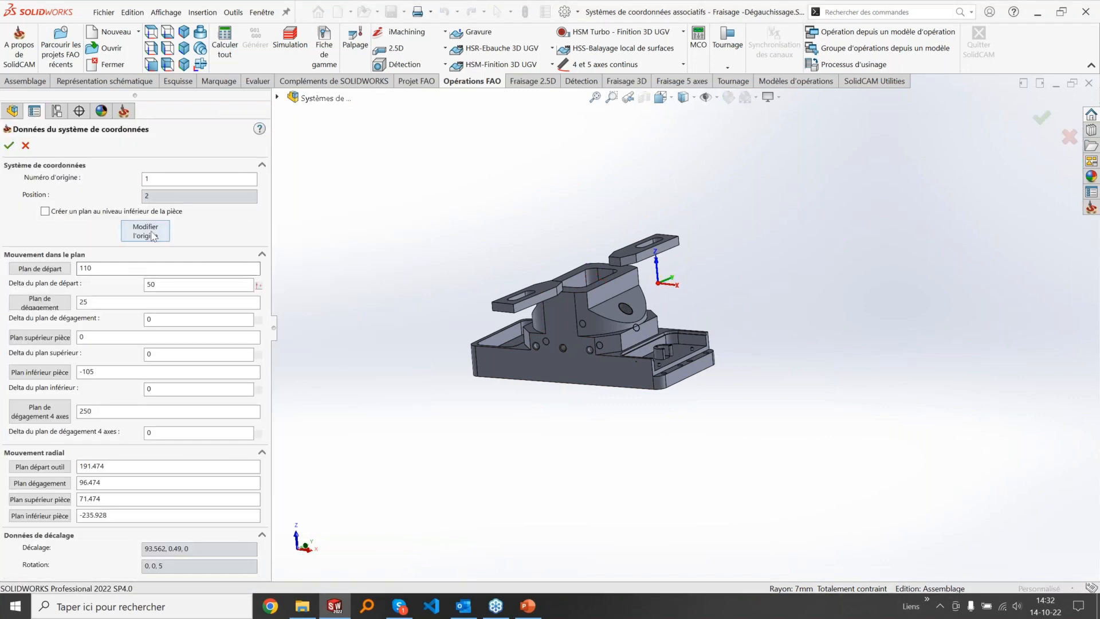
pyautogui.scroll(-5, 137, 473)
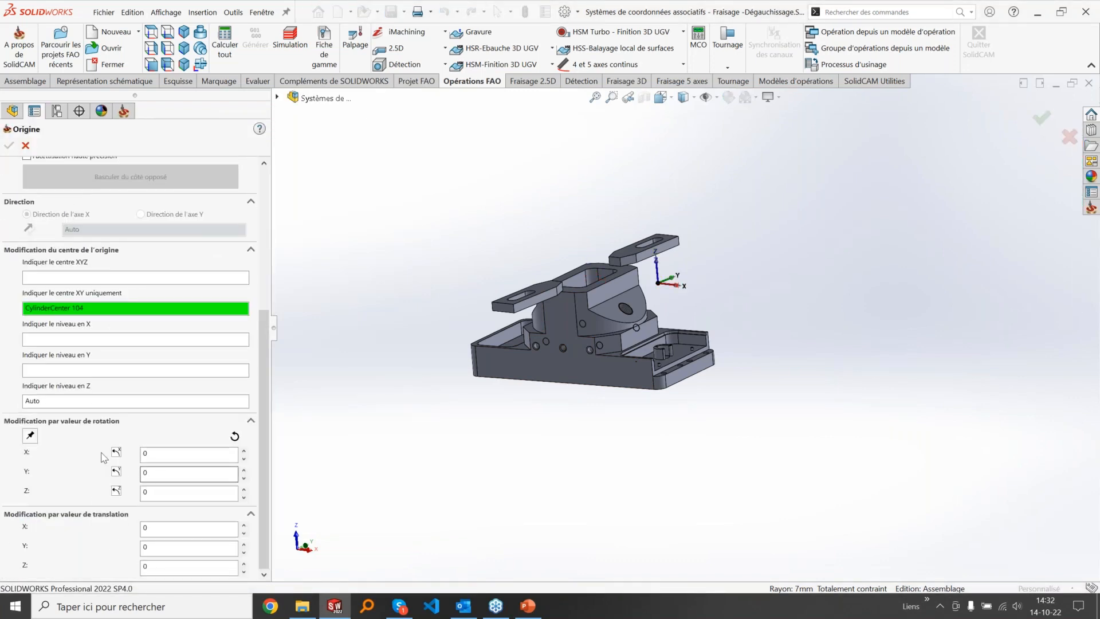
pyautogui.click(88, 400)
pyautogui.scroll(-8, 656, 343)
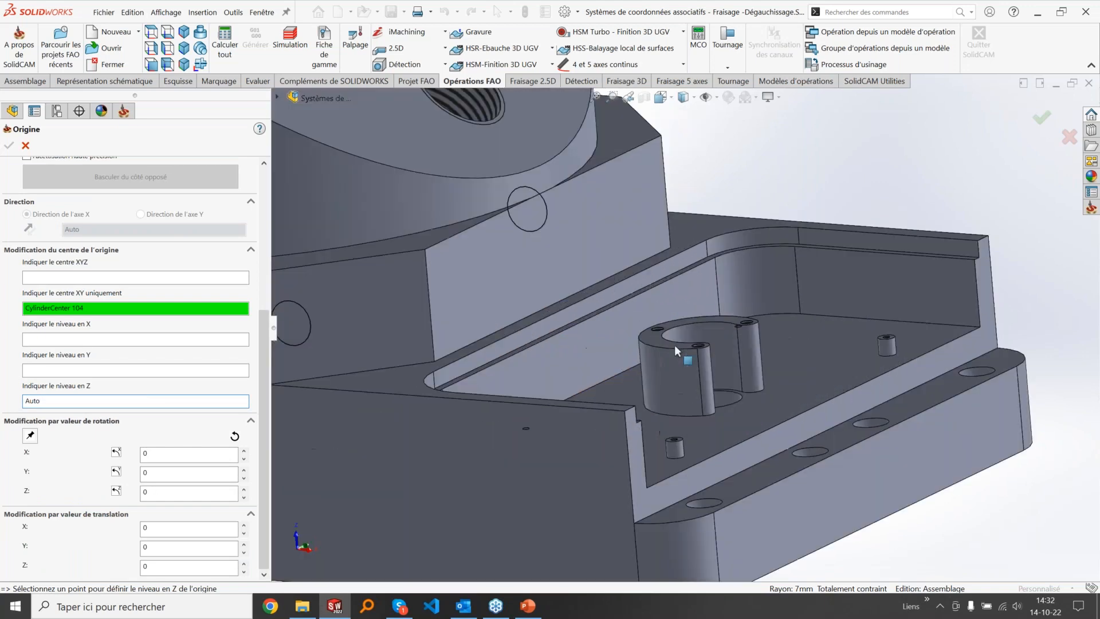
pyautogui.click(665, 340)
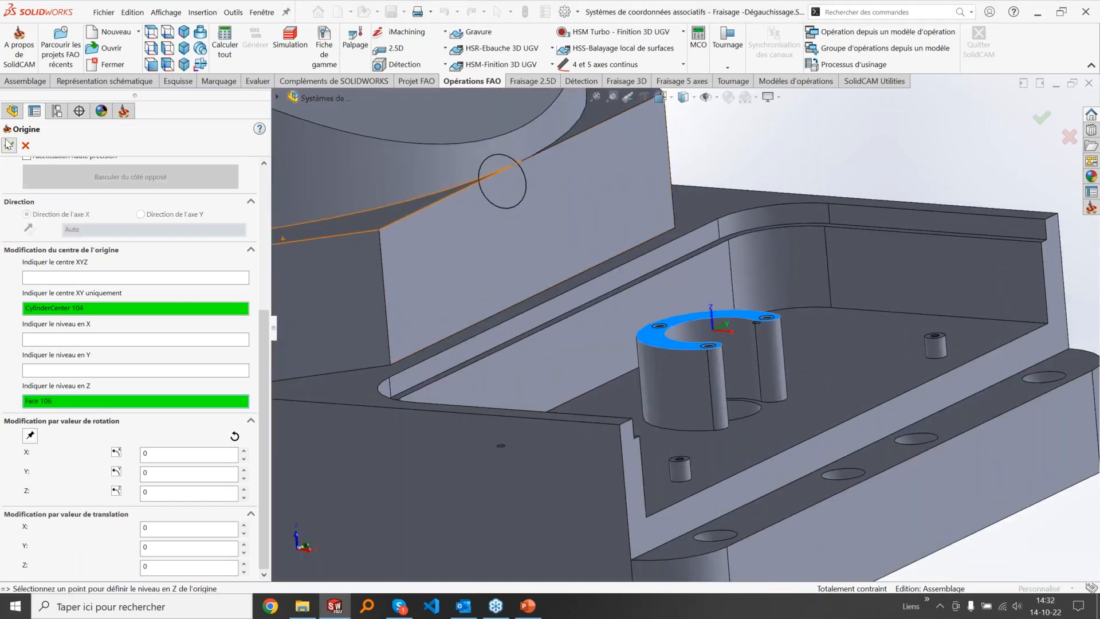
pyautogui.click(8, 145)
pyautogui.click(9, 145)
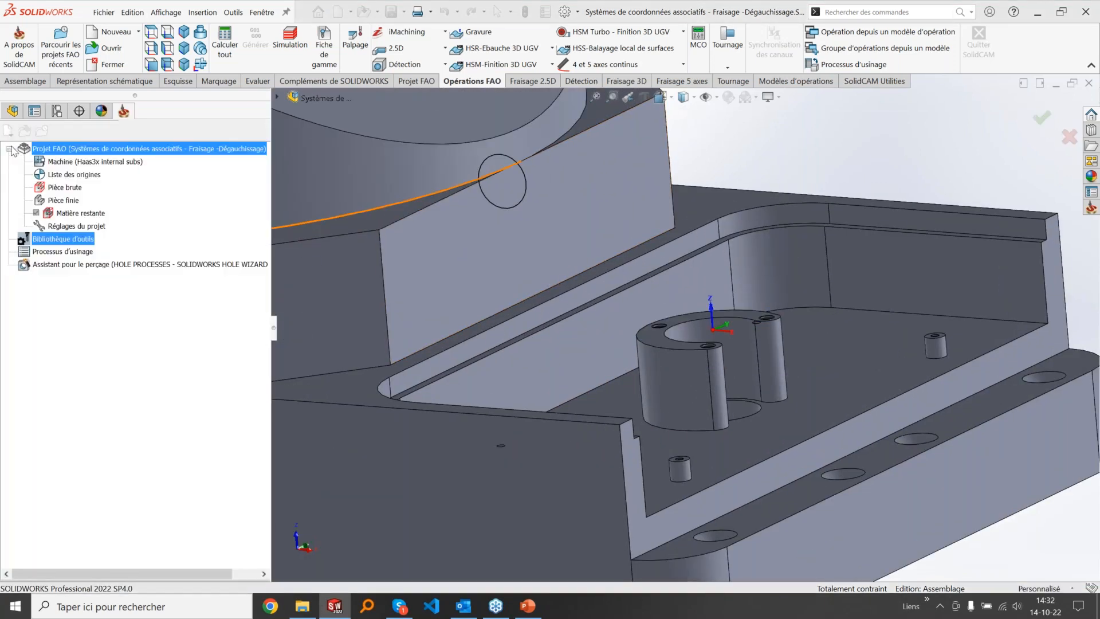
# Step: Delete position 2 of Mac 1 from the origin list
pyautogui.doubleClick(74, 174)
pyautogui.rightClick(93, 257)
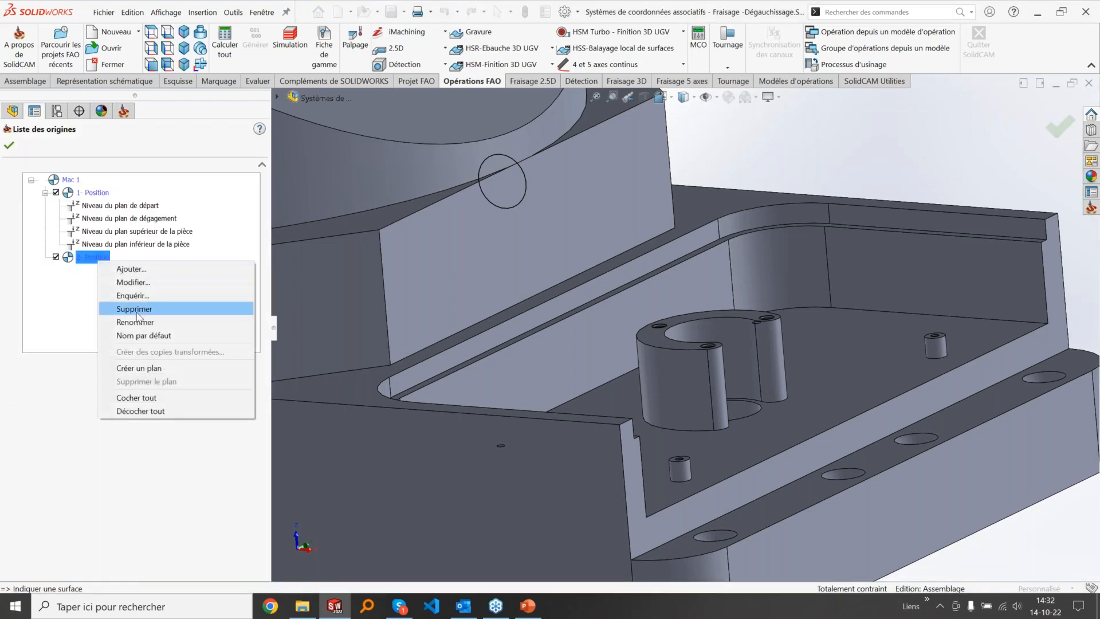
pyautogui.click(144, 309)
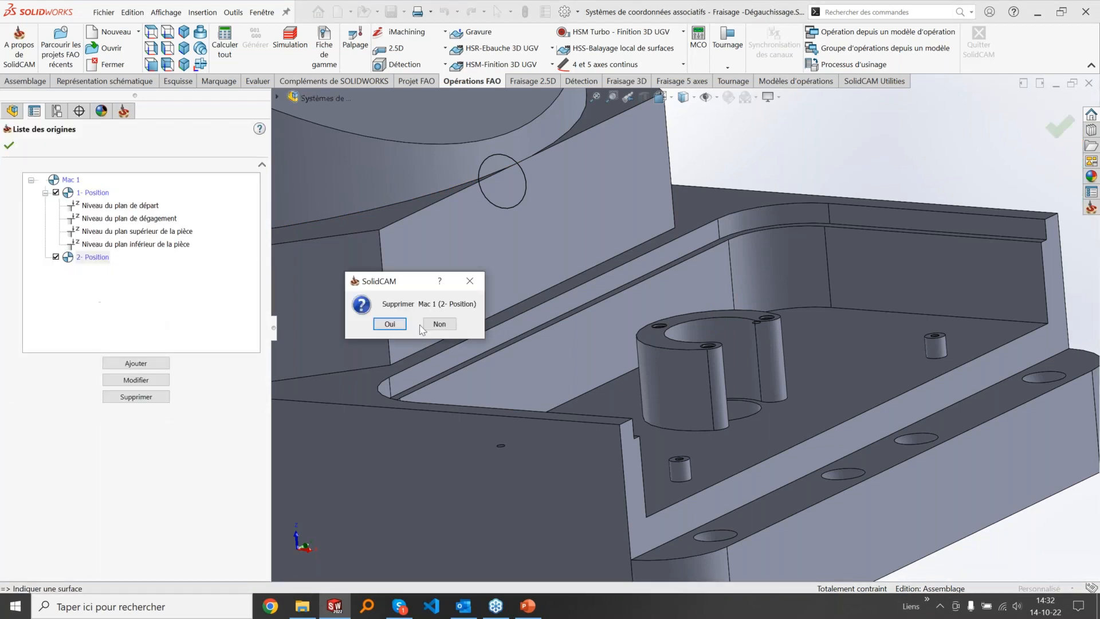
pyautogui.click(403, 324)
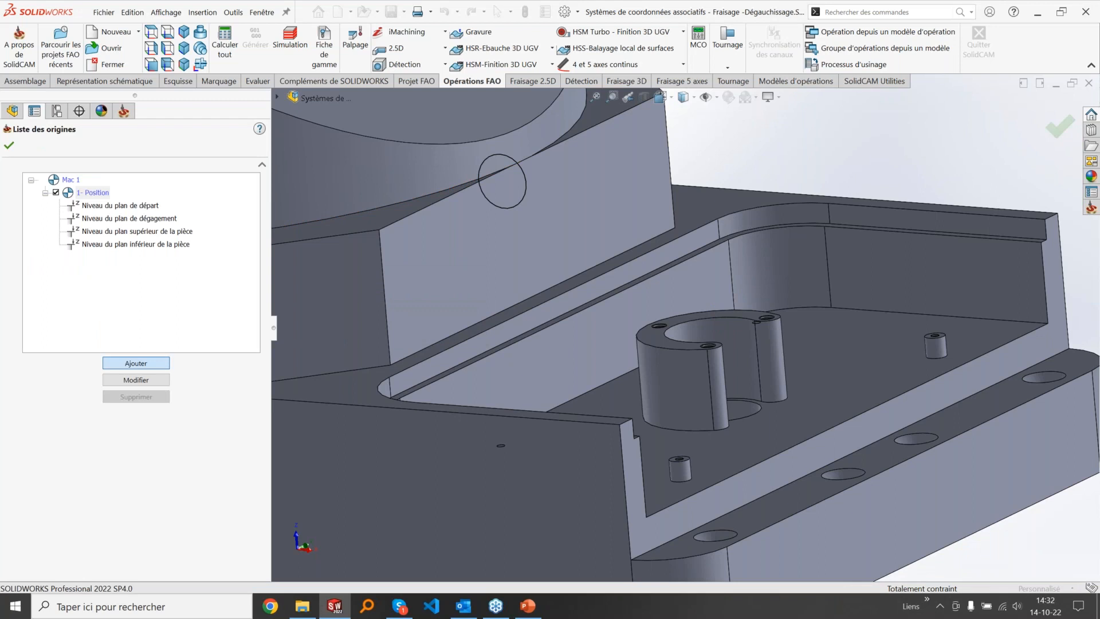
# Step: Add origin 2, position 1, from the C-shaped boss's inner cylindrical face, with its Z level on the boss's top face
pyautogui.scroll(6, 742, 310)
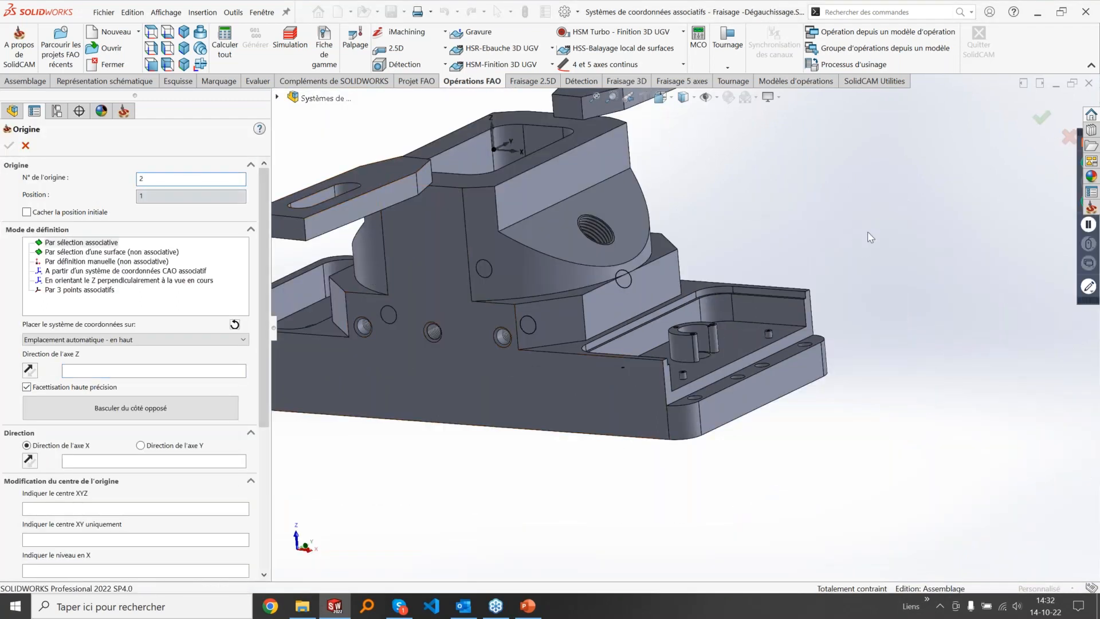
pyautogui.scroll(-5, 719, 332)
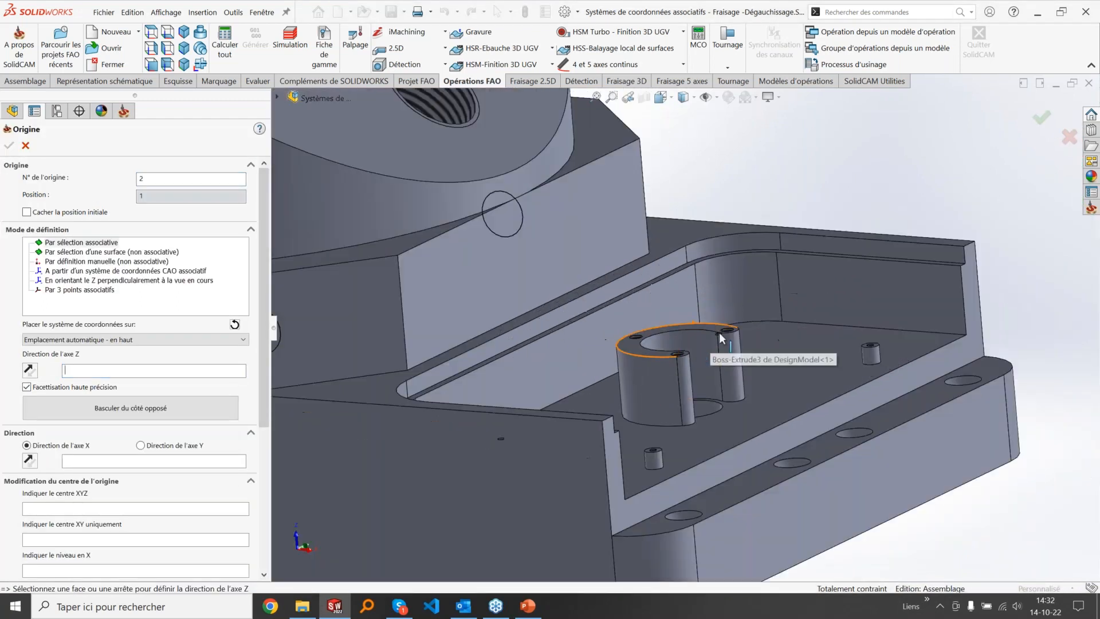
pyautogui.click(689, 342)
pyautogui.scroll(-5, 94, 491)
pyautogui.click(76, 403)
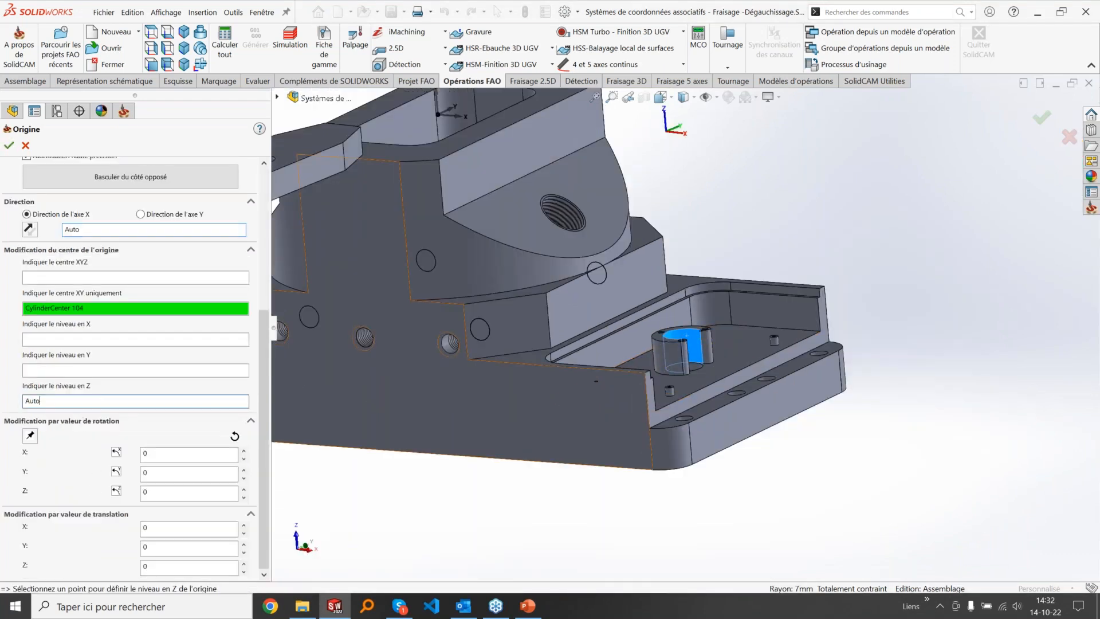
pyautogui.click(662, 343)
pyautogui.click(10, 146)
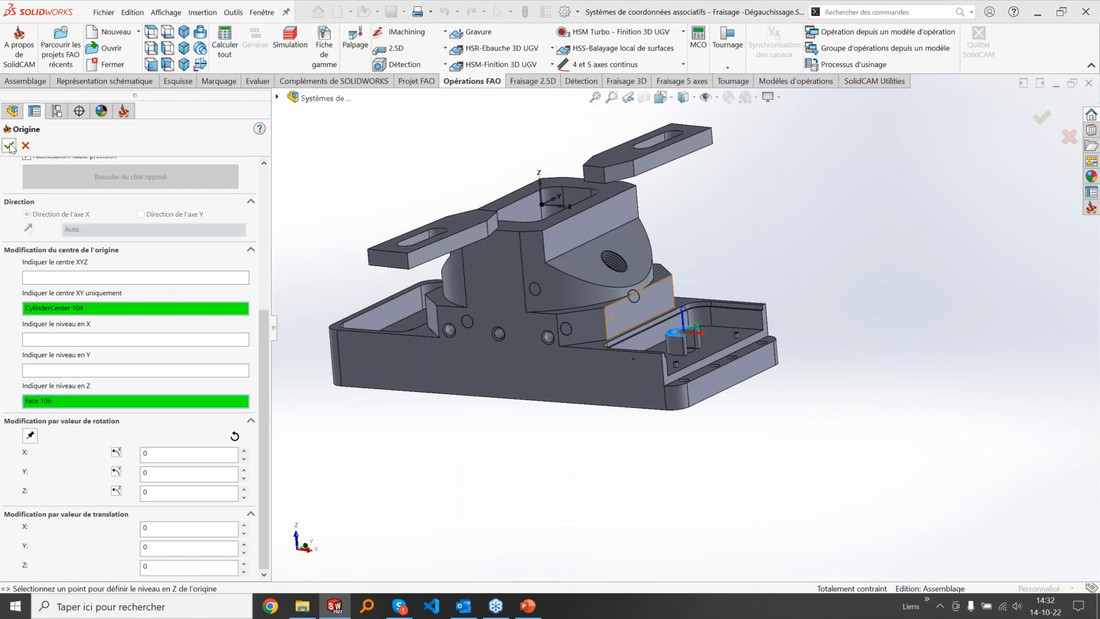
pyautogui.click(10, 145)
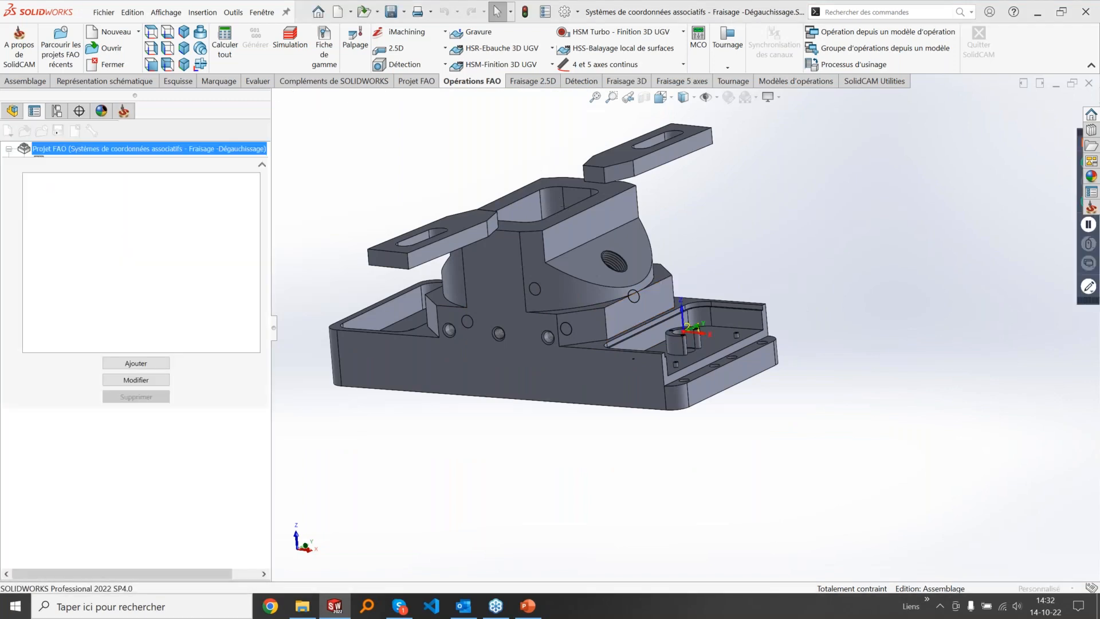
pyautogui.click(9, 146)
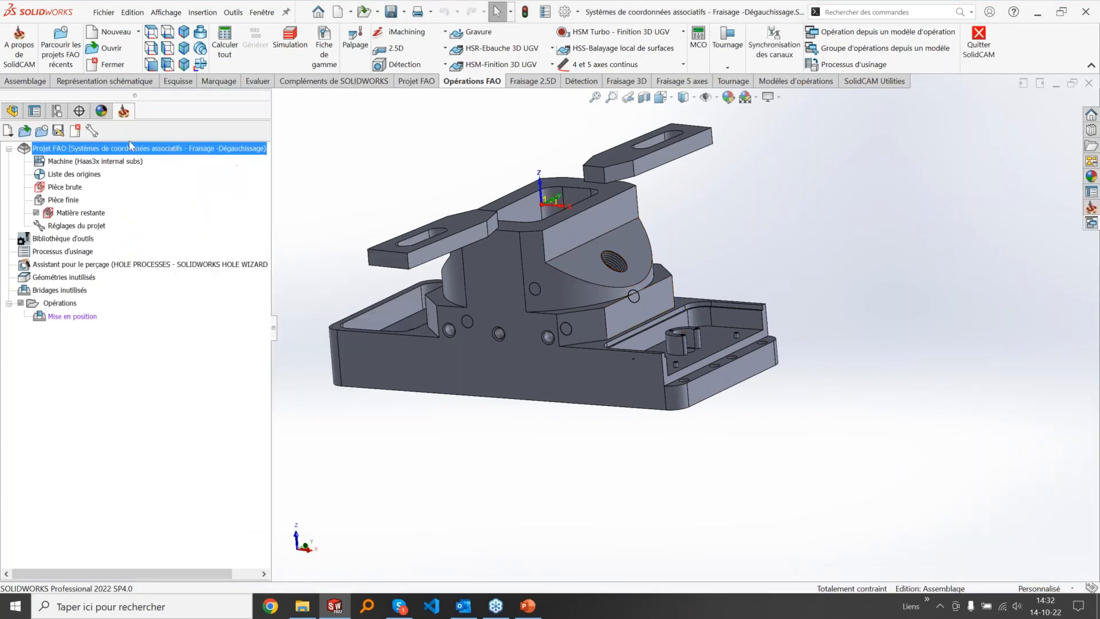
# Step: Start editing the DesignModel component in the context of the assembly
pyautogui.click(12, 111)
pyautogui.click(86, 253)
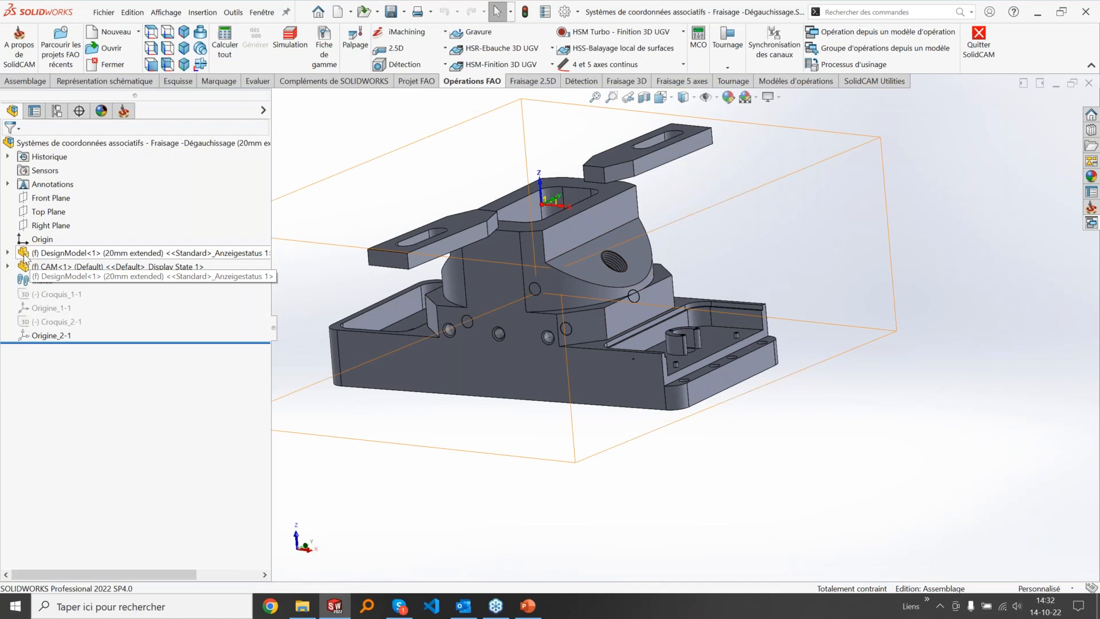
pyautogui.click(89, 222)
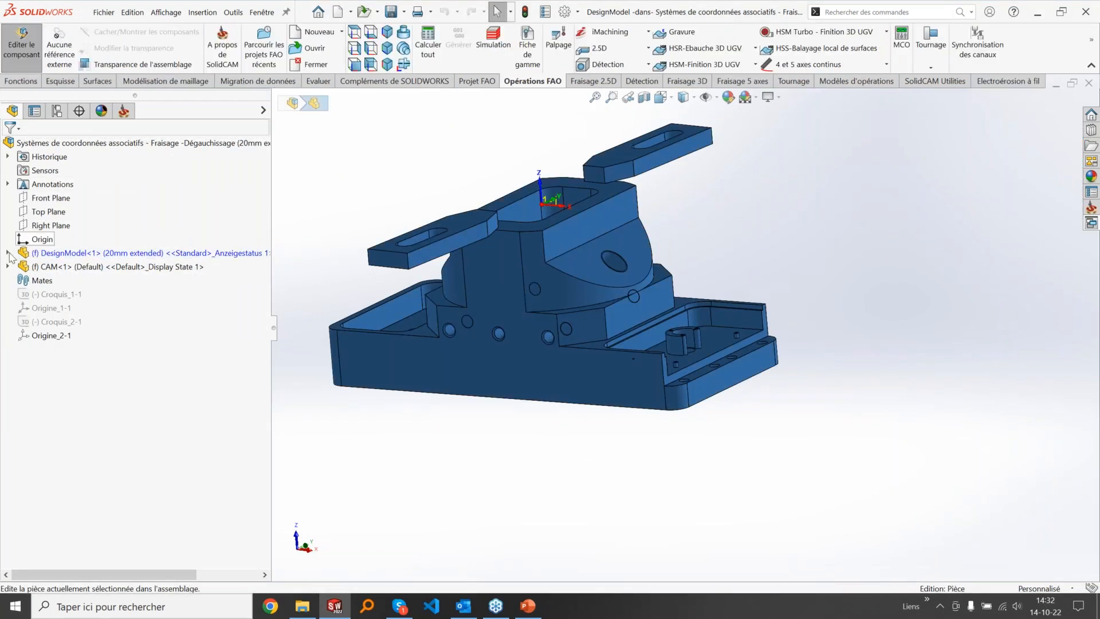
# Step: Set the extrusion depth of the clamp feature Boss.-Extru.1 to 25 mm
pyautogui.scroll(-4, 96, 404)
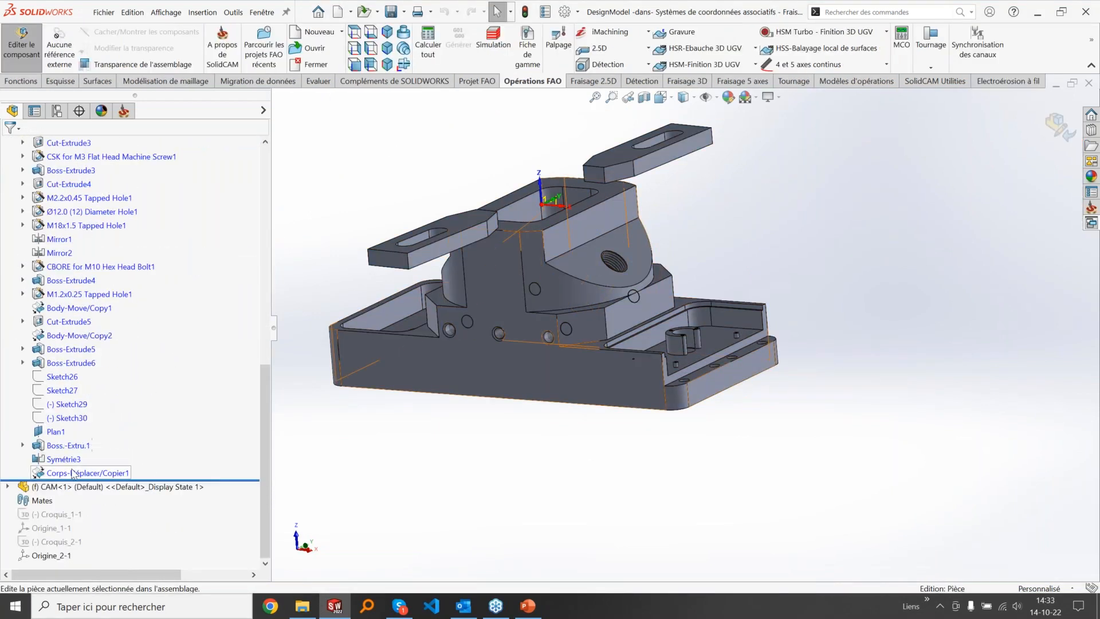
pyautogui.click(62, 444)
pyautogui.click(74, 411)
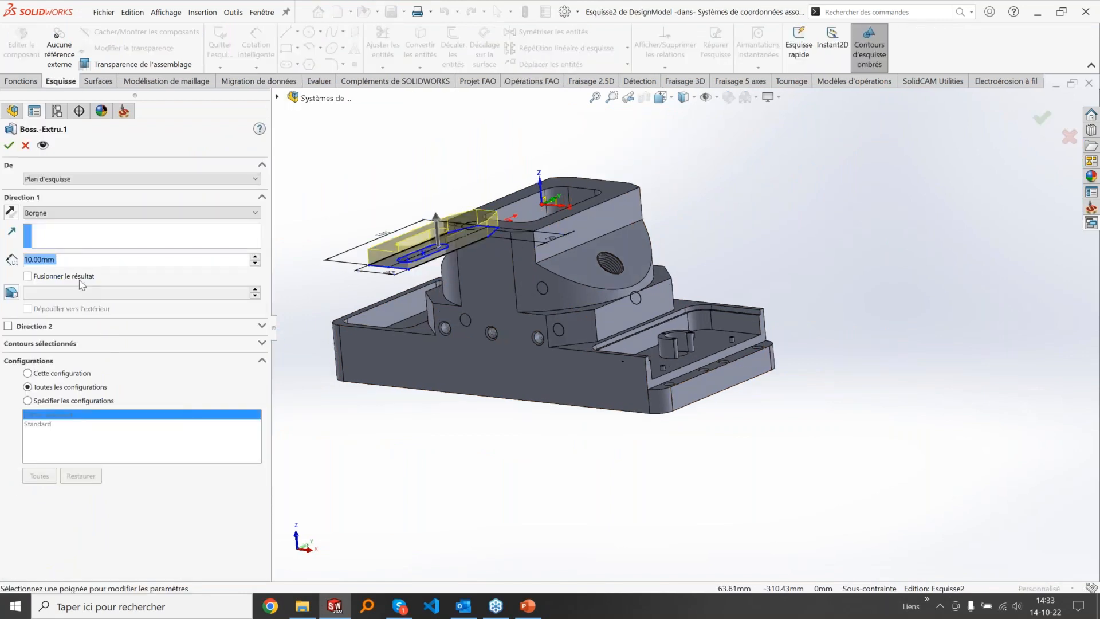
pyautogui.write('100')
pyautogui.press('Return')
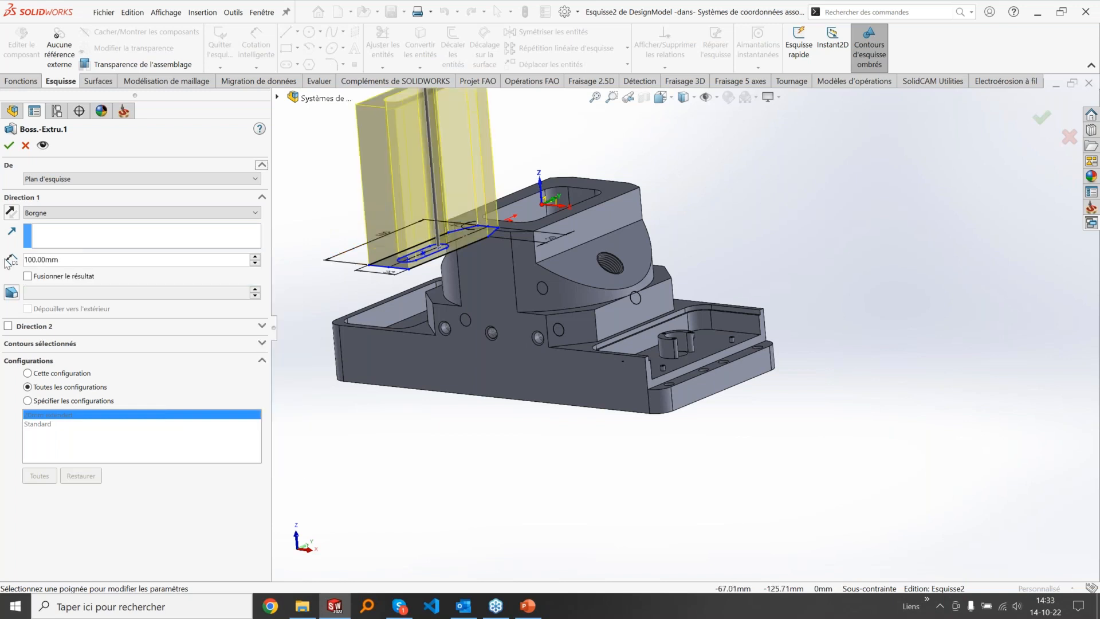
pyautogui.doubleClick(75, 262)
pyautogui.write('25')
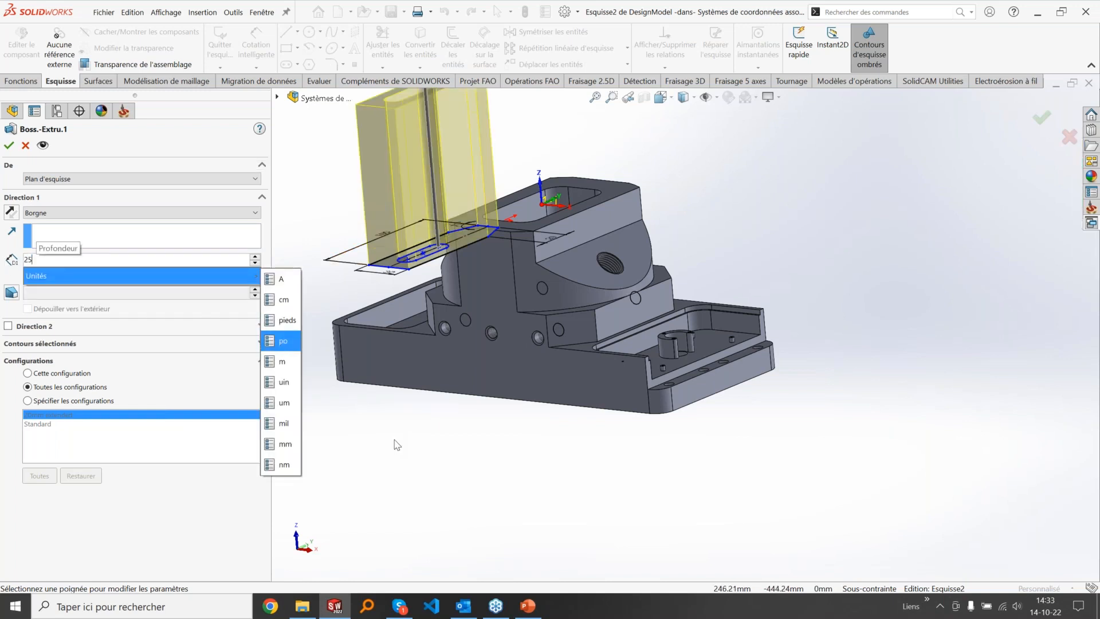
pyautogui.press('Return')
pyautogui.press('Return')
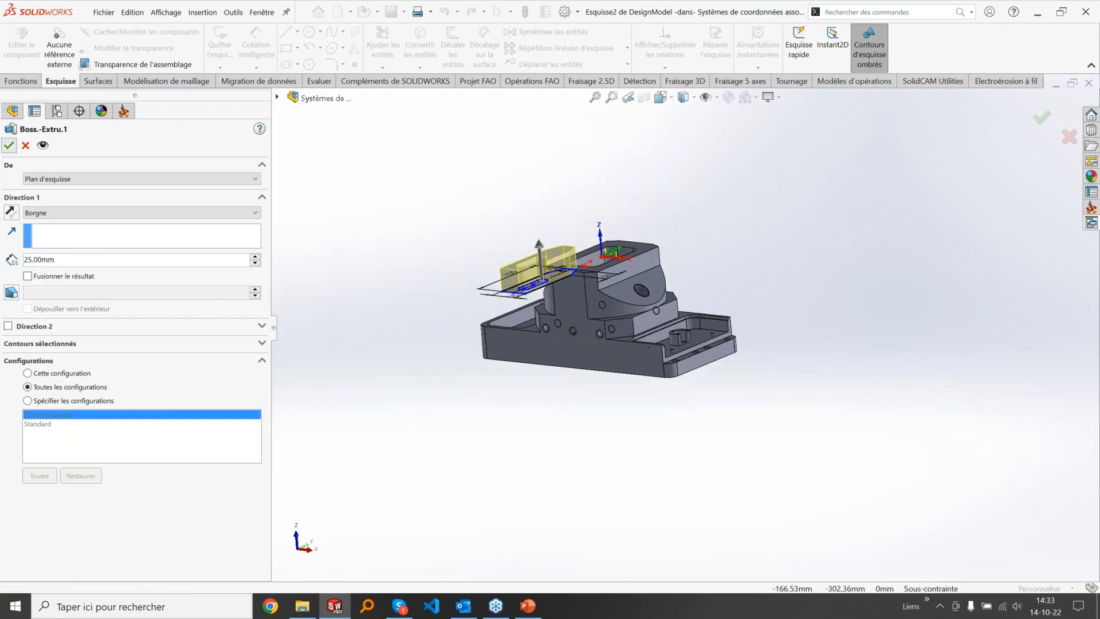
# Step: Set the offset distance of the C-shaped boss extrusion, Boss-Extrude3, to 5 mm
pyautogui.scroll(-5, 689, 334)
pyautogui.scroll(-3, 690, 334)
pyautogui.click(676, 337)
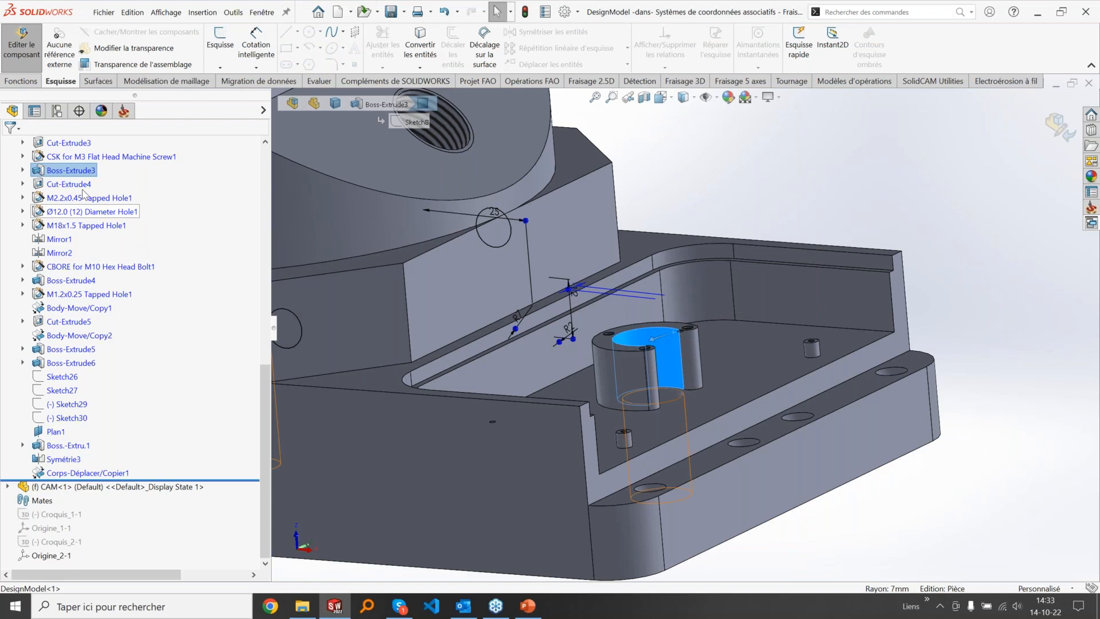
pyautogui.rightClick(39, 172)
pyautogui.click(49, 118)
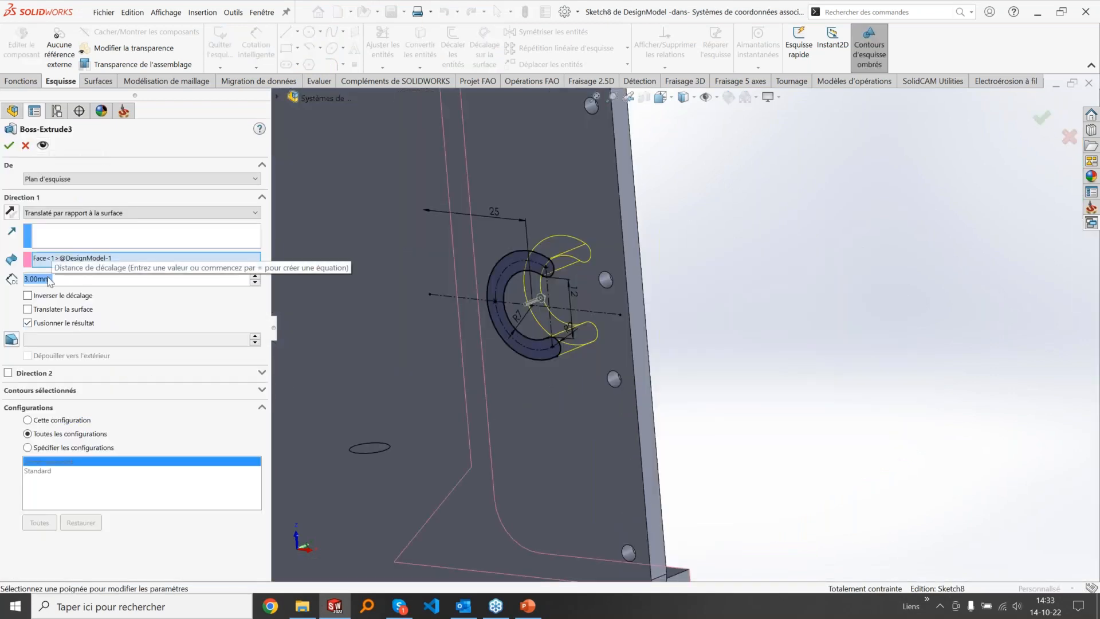
pyautogui.write('5')
pyautogui.press('Return')
# Step: Edit Boss-Extrude3's Sketch8 and set the C-shaped profile's horizontal distance from the pocket edge to 30 mm
pyautogui.moveTo(601, 370); pyautogui.dragTo(615, 393, button='middle')
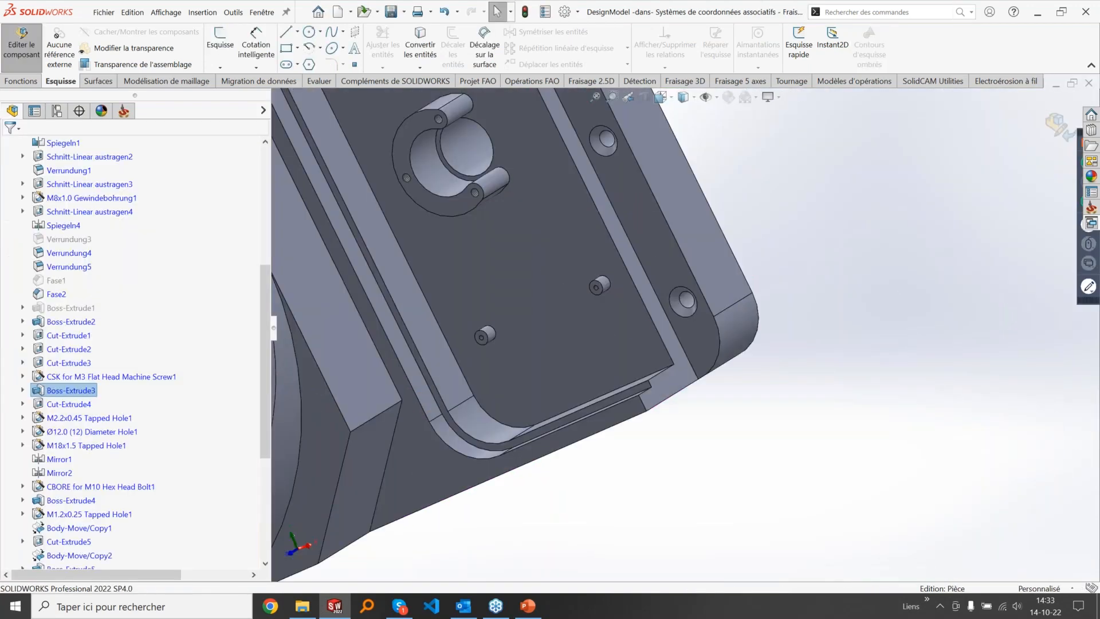
pyautogui.click(23, 404)
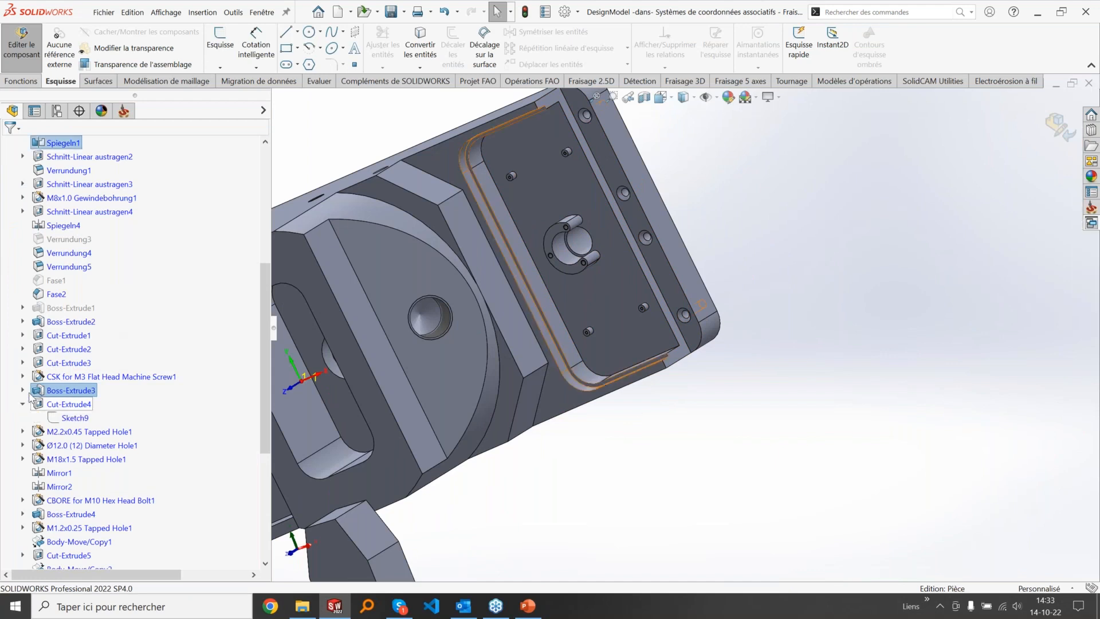
pyautogui.click(23, 390)
pyautogui.click(66, 404)
pyautogui.click(87, 370)
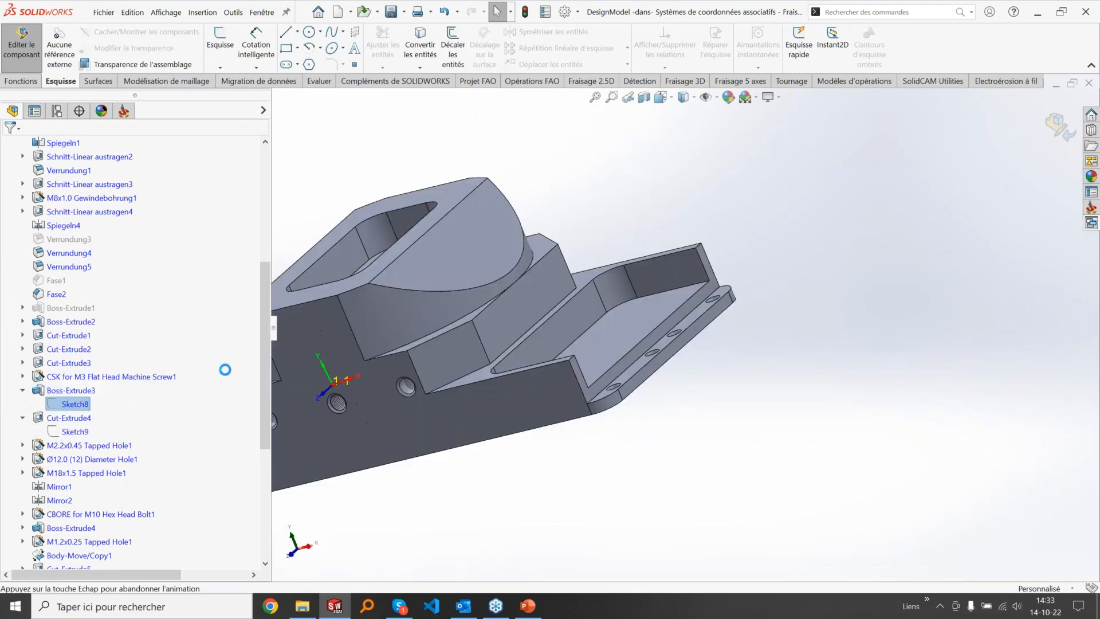
pyautogui.scroll(-4, 924, 349)
pyautogui.scroll(-2, 897, 294)
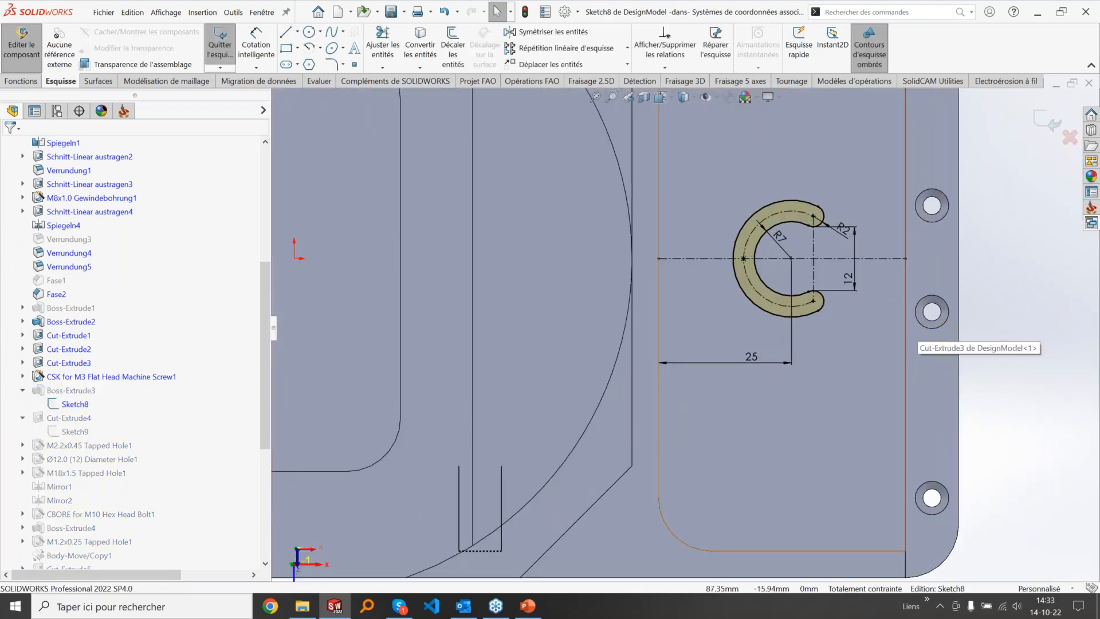
pyautogui.doubleClick(752, 355)
pyautogui.write('30')
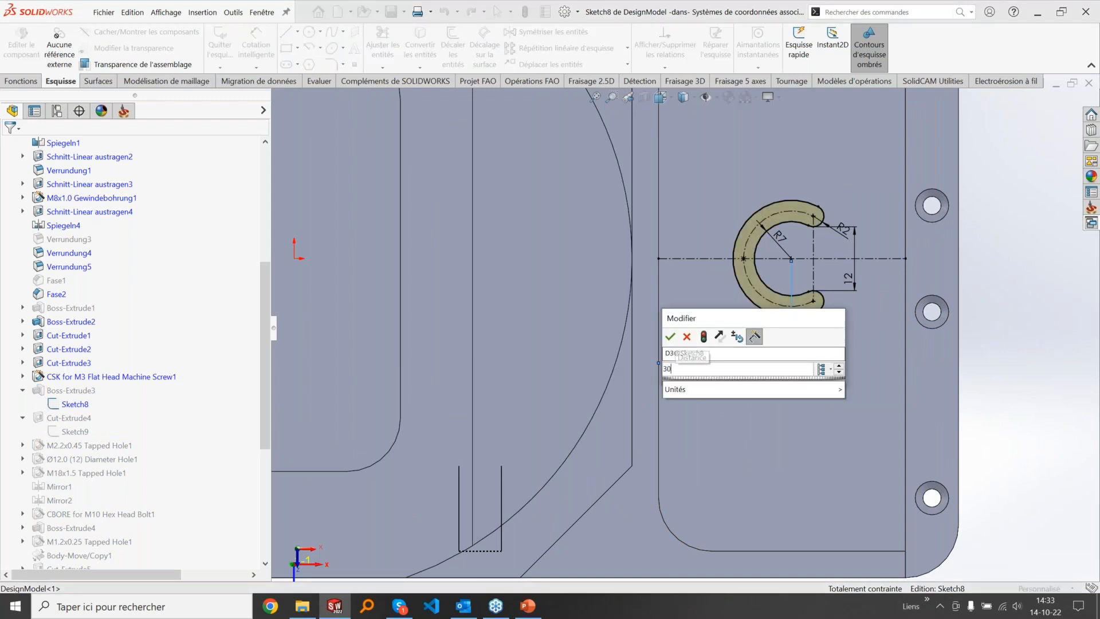
pyautogui.press('Return')
pyautogui.press('Escape')
# Step: Move the C-shaped profile with its horizontal centreline along the pocket, away from the part's centre, and return to assembly editing
pyautogui.click(906, 259)
pyautogui.click(902, 259)
pyautogui.press('Escape')
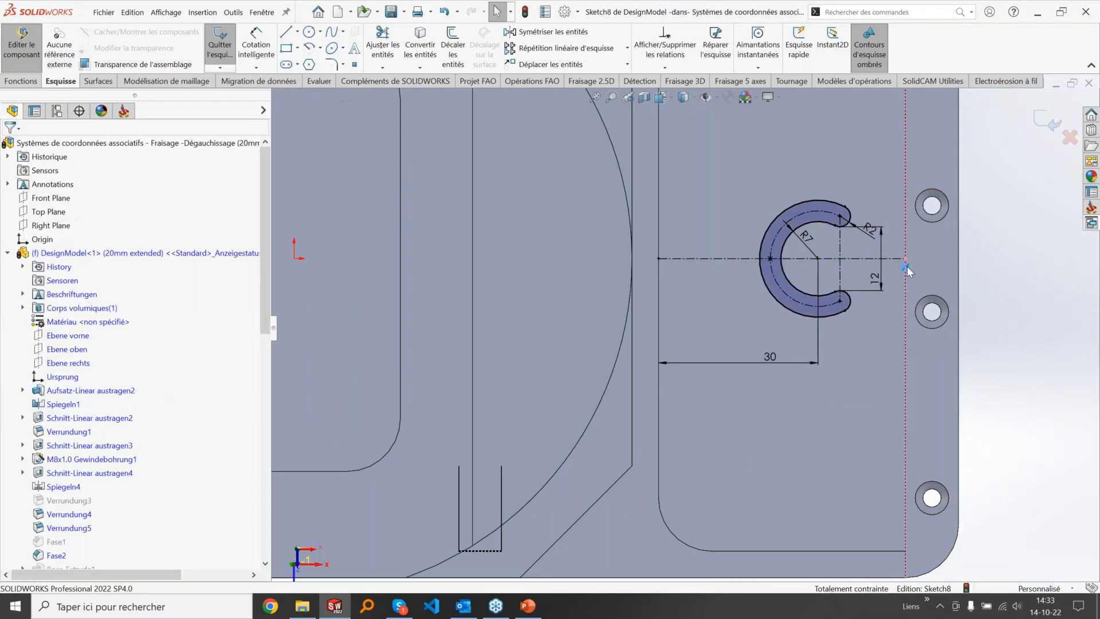
pyautogui.click(666, 258)
pyautogui.moveTo(658, 263)
pyautogui.mouseDown()
pyautogui.moveTo(691, 268)
pyautogui.moveTo(698, 373)
pyautogui.mouseUp()
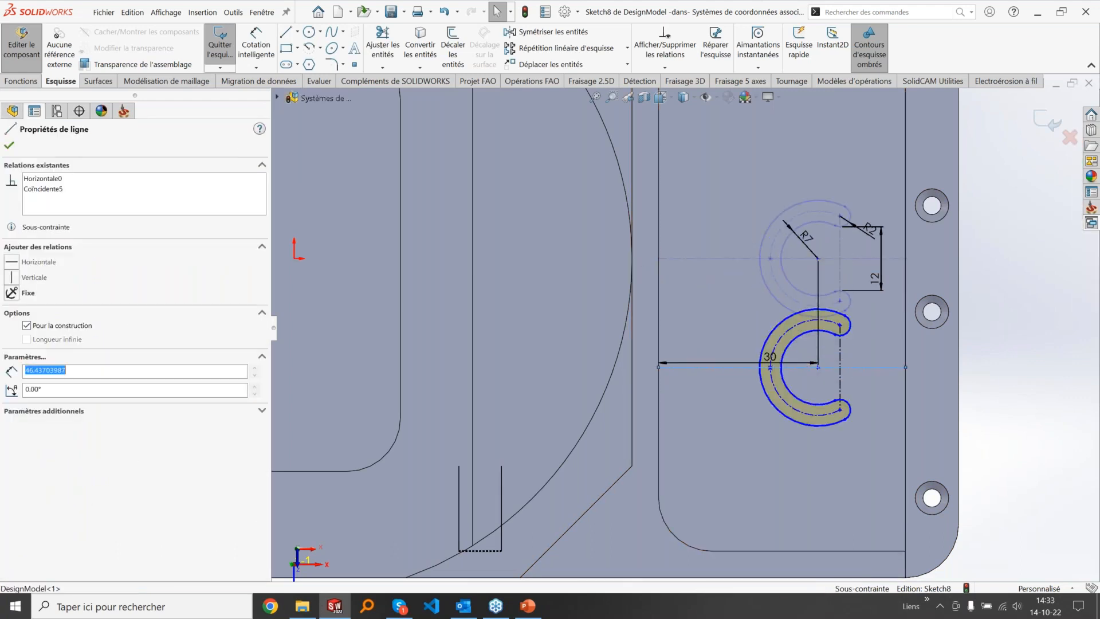
pyautogui.scroll(5, 702, 367)
pyautogui.click(1050, 125)
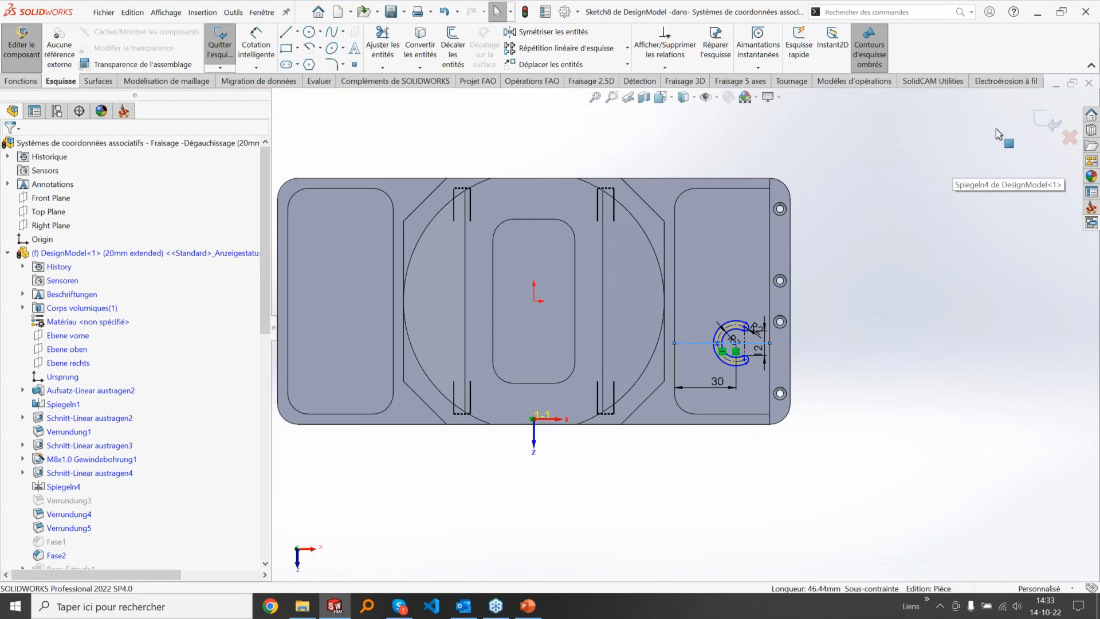
pyautogui.click(1053, 122)
pyautogui.moveTo(522, 386); pyautogui.dragTo(543, 347, button='middle')
pyautogui.scroll(3, 543, 347)
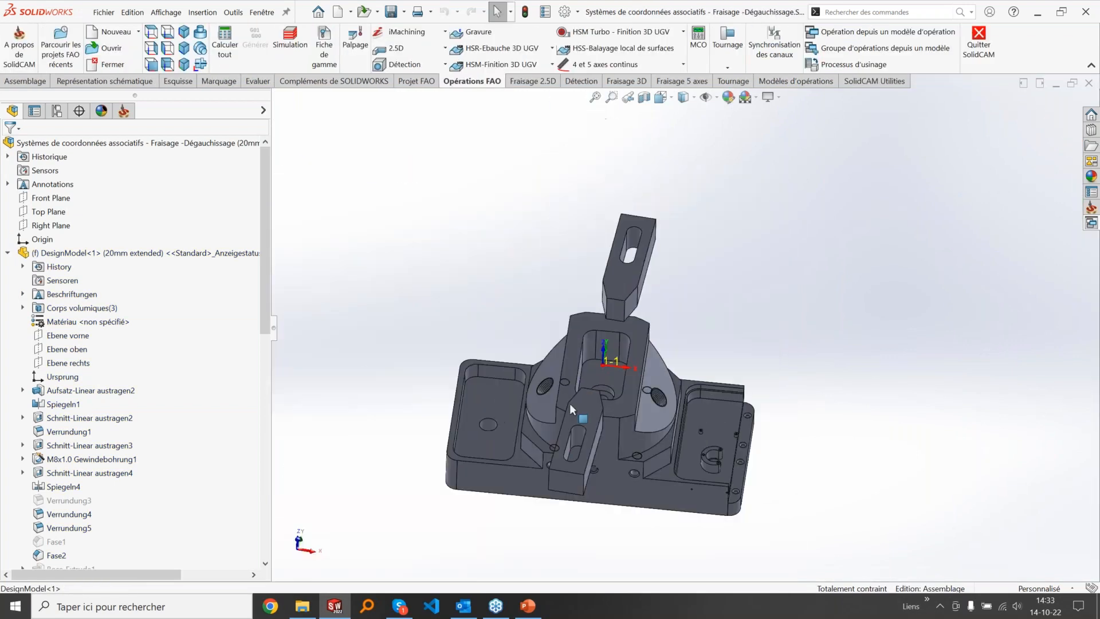
# Step: Examine the location of origin 2-1 in the CAM project relative to the relocated C-shaped boss
pyautogui.click(123, 112)
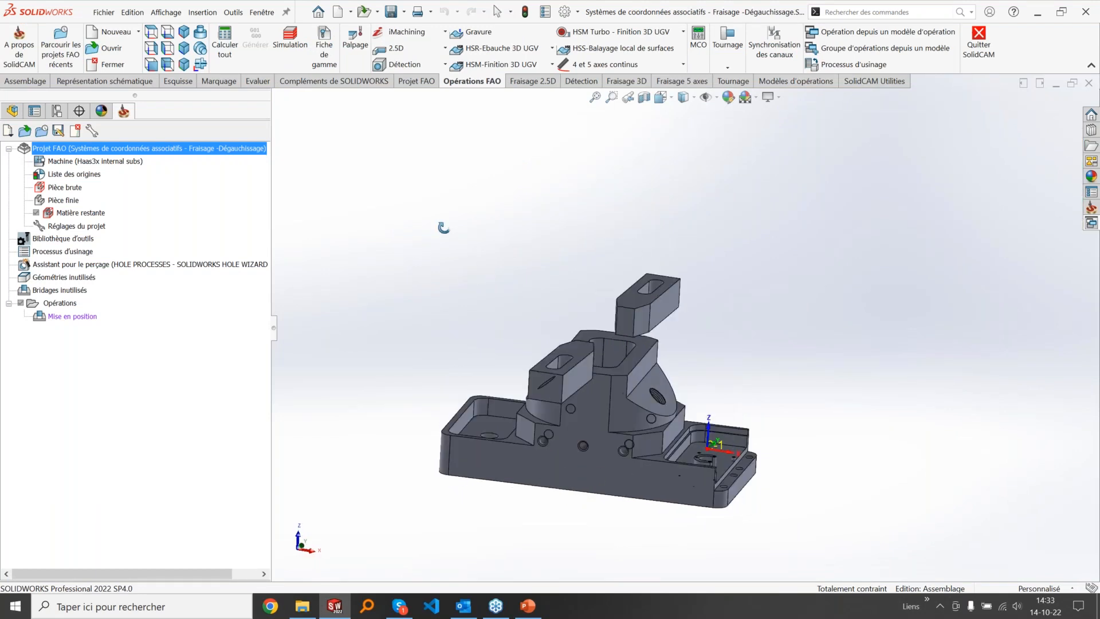
pyautogui.click(44, 175)
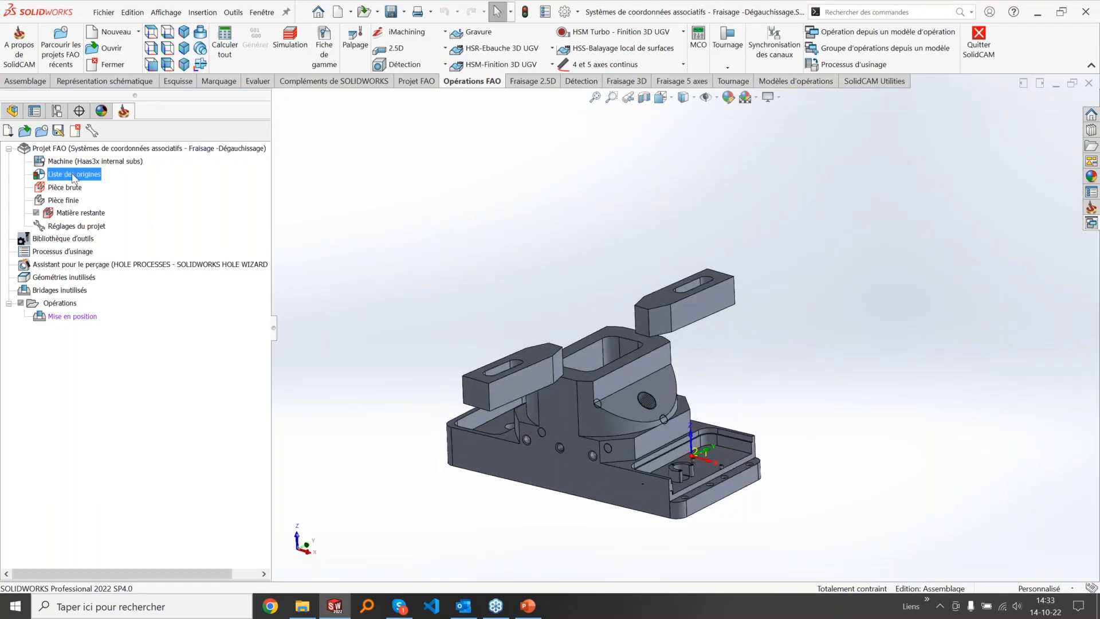
pyautogui.scroll(-6, 695, 458)
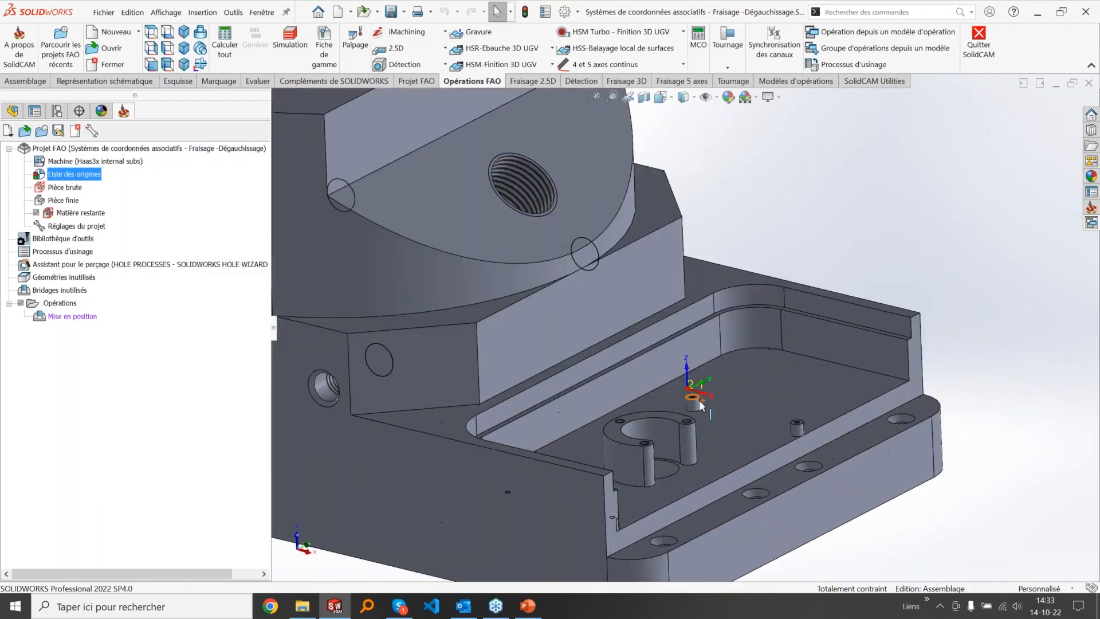
pyautogui.scroll(-8, 693, 401)
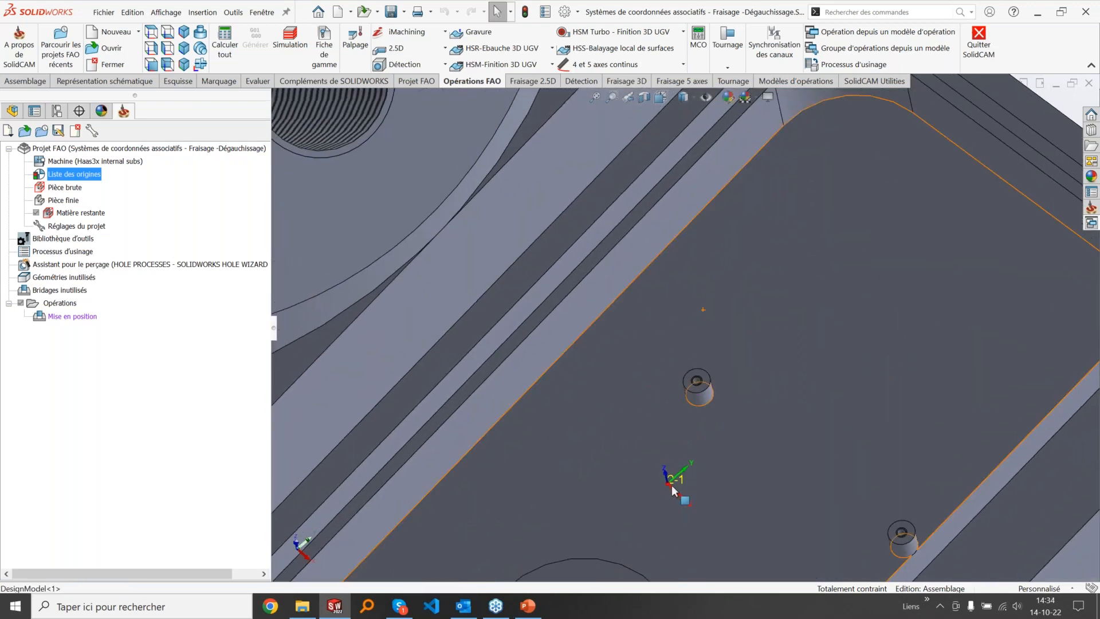
pyautogui.scroll(5, 673, 490)
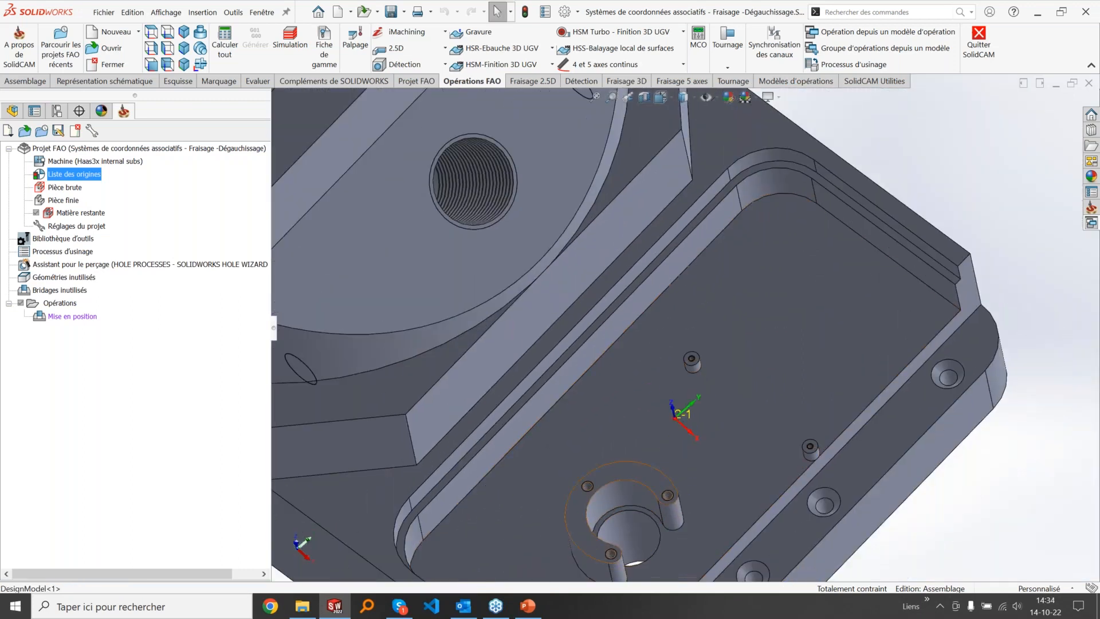
pyautogui.scroll(4, 674, 448)
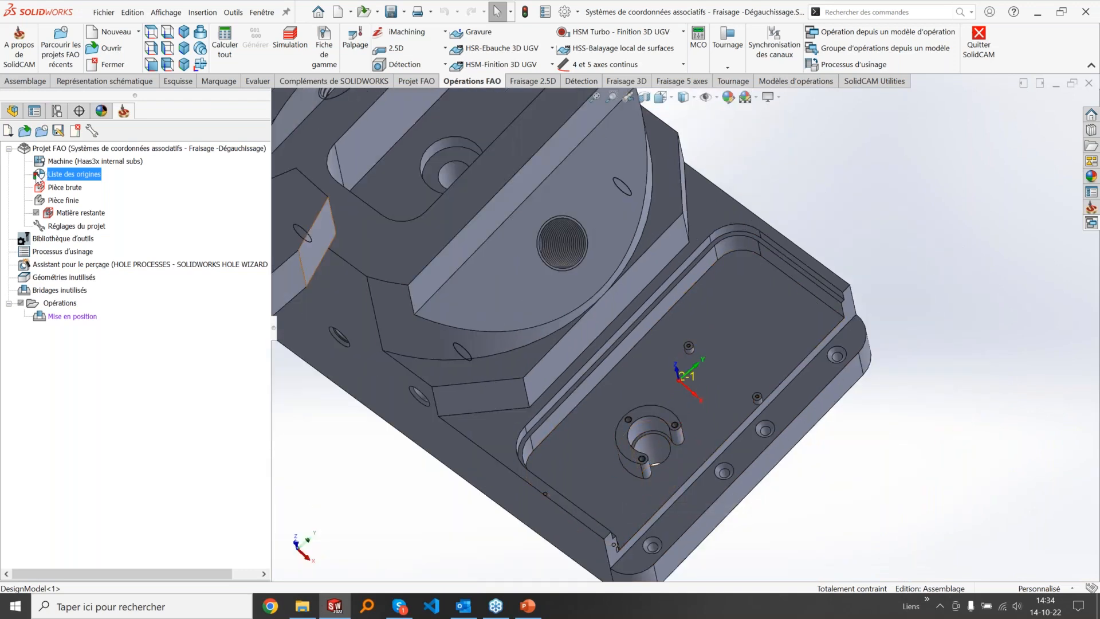
pyautogui.scroll(5, 668, 241)
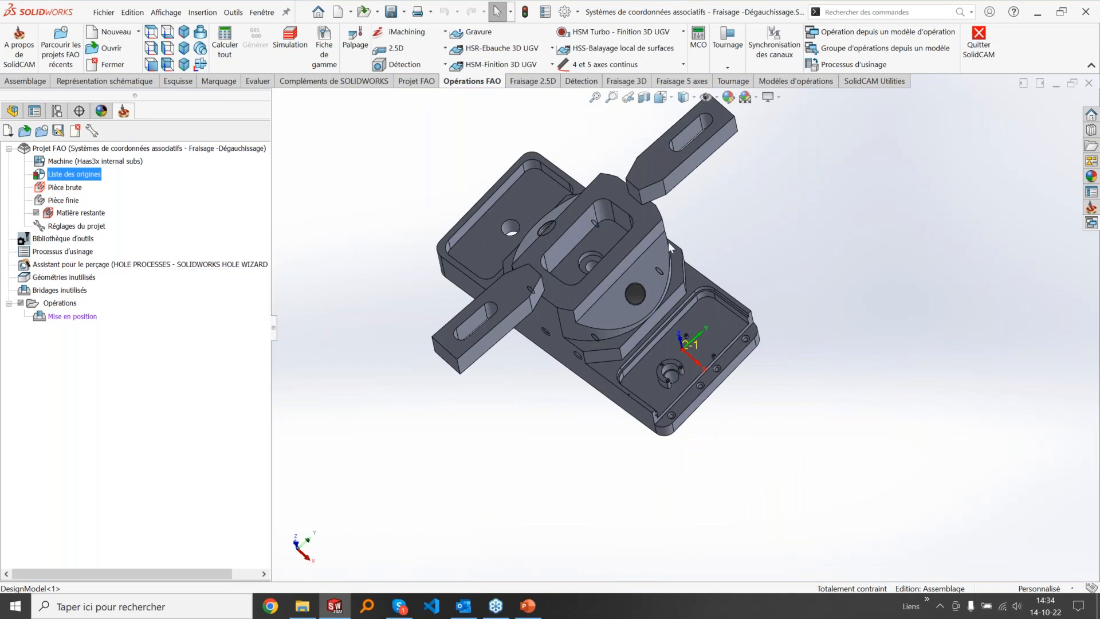
pyautogui.scroll(-3, 664, 213)
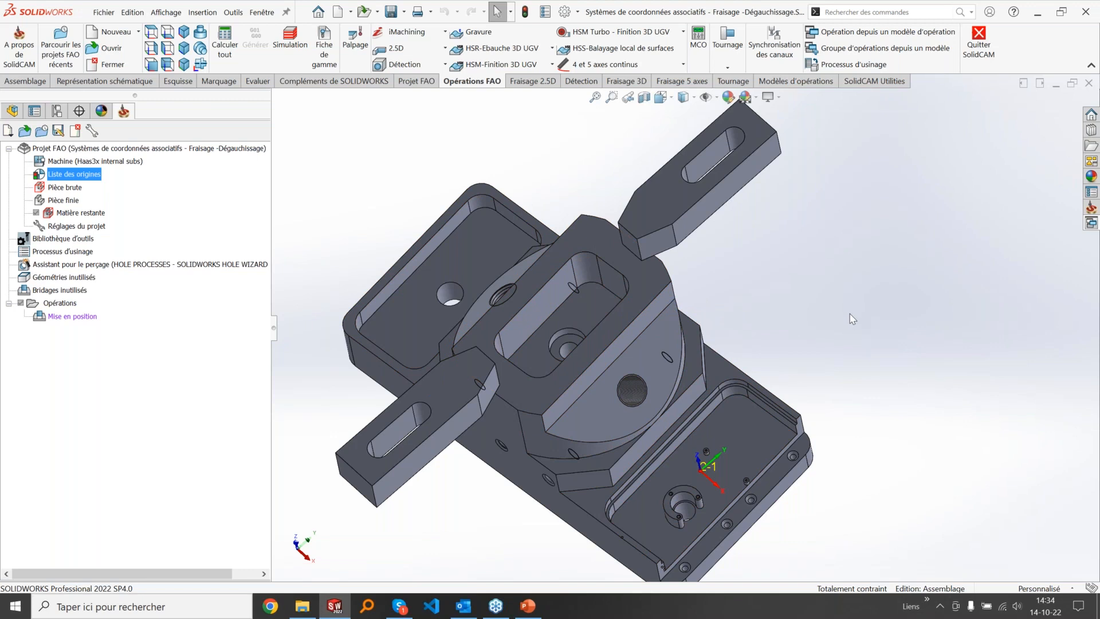
# Step: Inspect the plane levels of Mac 1 position 1 in the origin list without changing them
pyautogui.doubleClick(44, 175)
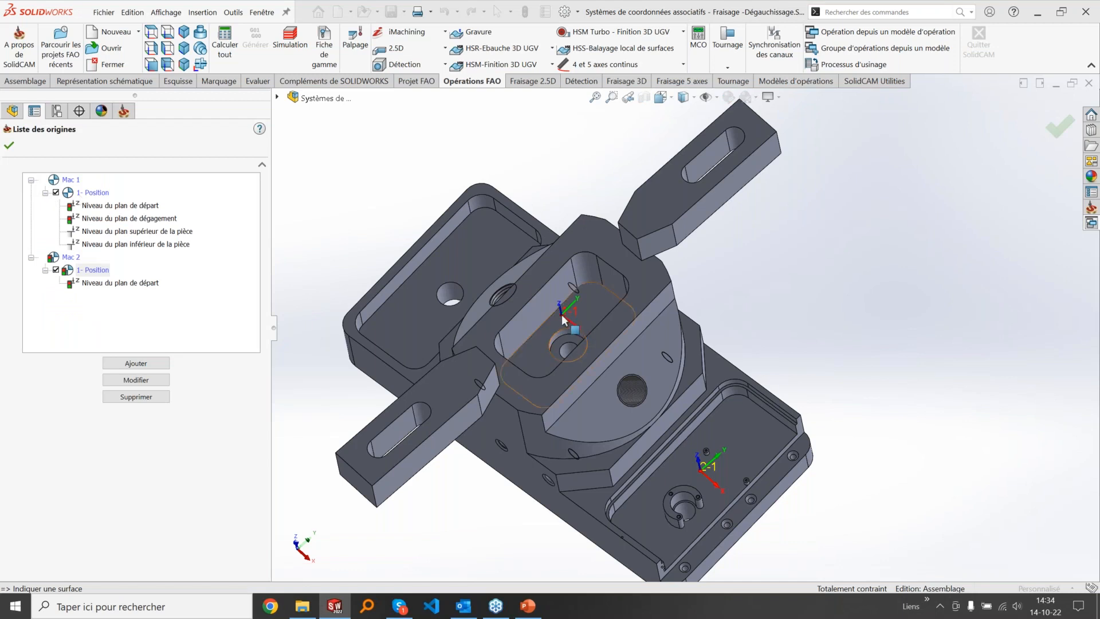
pyautogui.rightClick(90, 198)
pyautogui.click(118, 215)
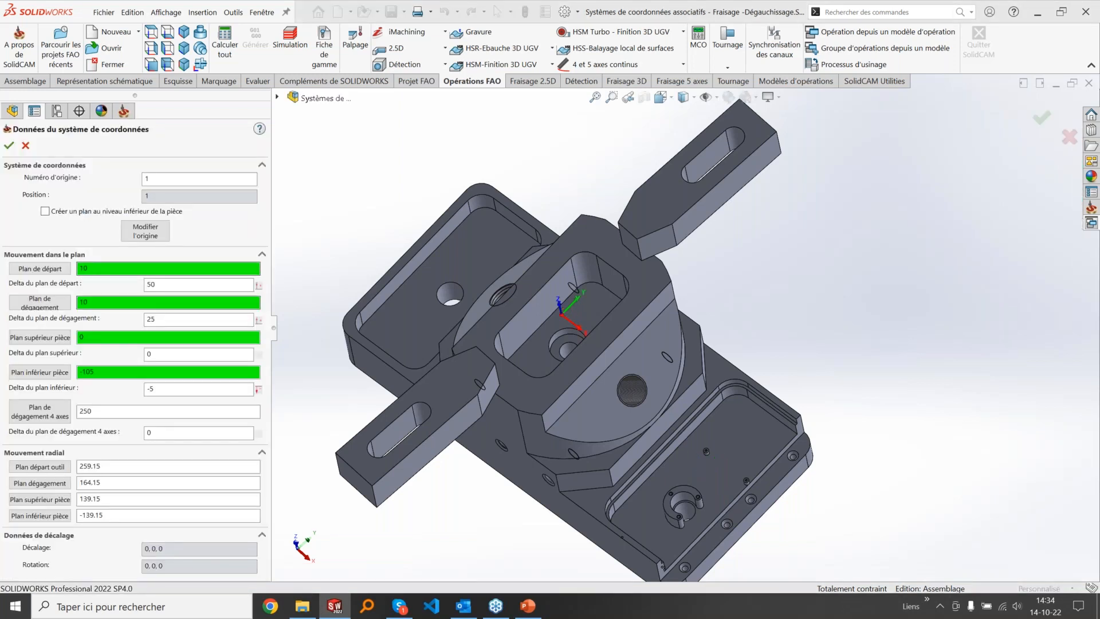
pyautogui.click(26, 146)
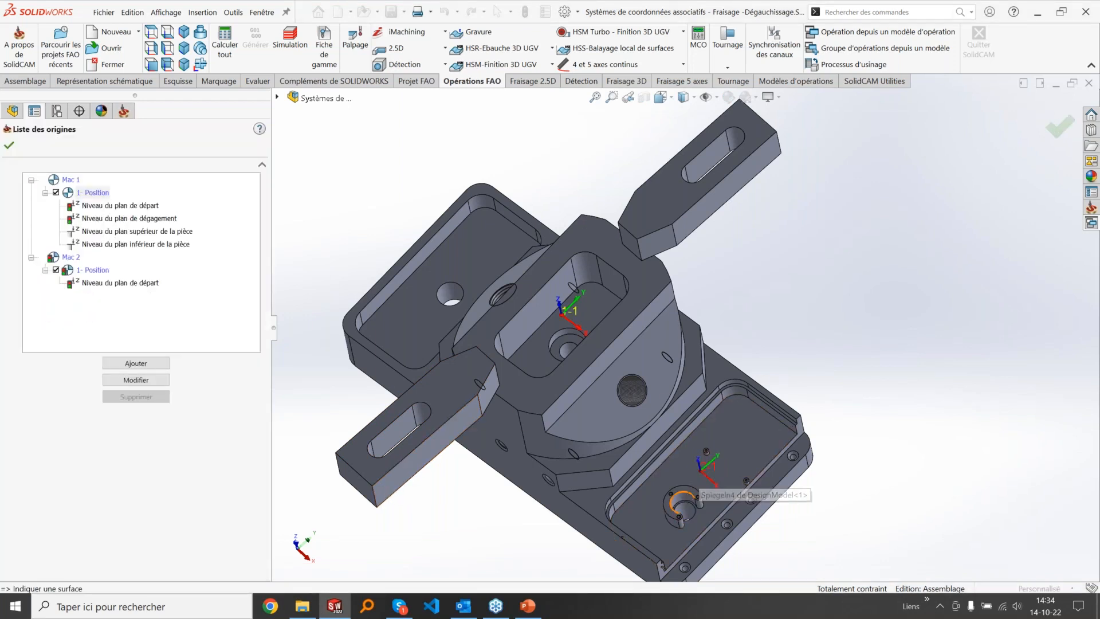
pyautogui.click(9, 145)
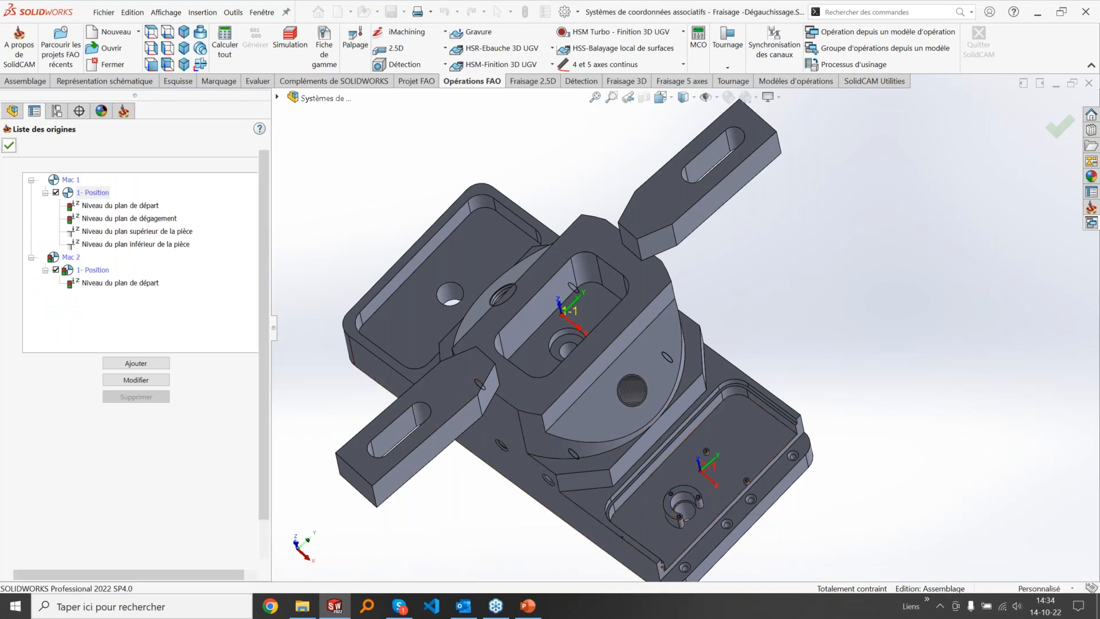
# Step: Synchronise the project's origin list with the modified model
pyautogui.rightClick(77, 180)
pyautogui.click(141, 573)
pyautogui.moveTo(141, 574); pyautogui.dragTo(125, 573)
pyautogui.rightClick(75, 180)
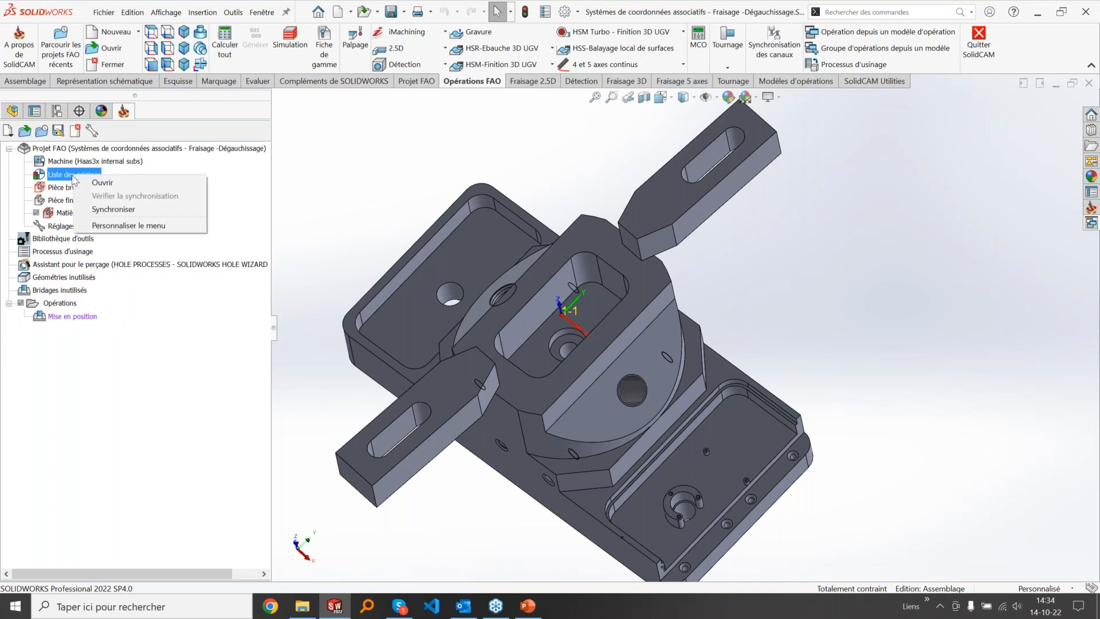
pyautogui.click(113, 209)
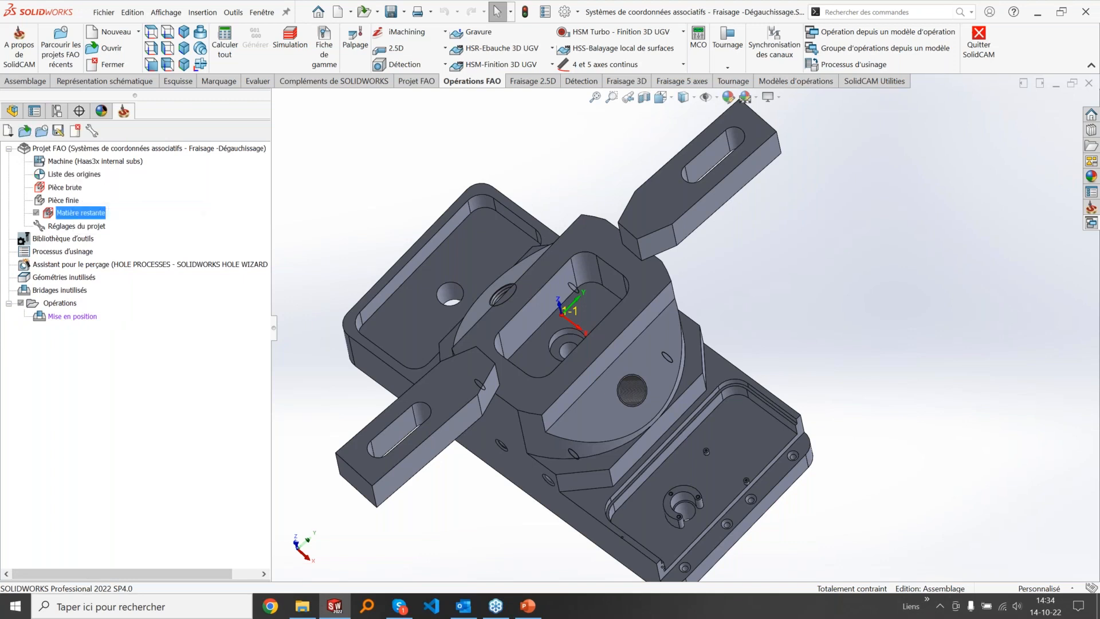
# Step: Reopen the origin list and examine both origins and Mac 1 position 1's start plane level on the model
pyautogui.click(67, 175)
pyautogui.doubleClick(67, 178)
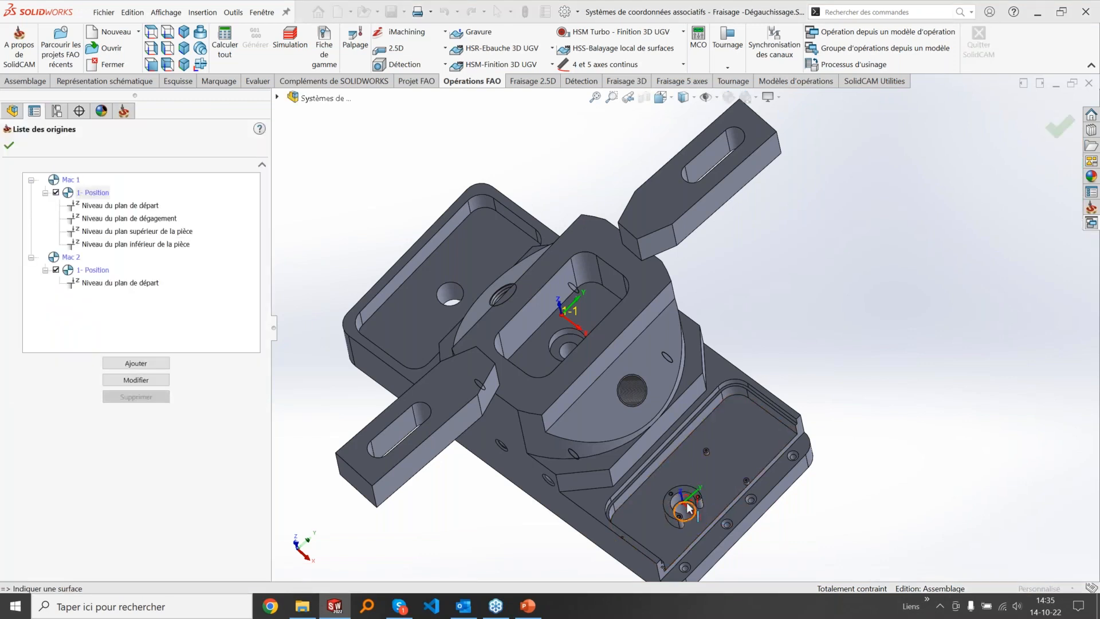
pyautogui.moveTo(686, 507); pyautogui.dragTo(709, 385, button='middle')
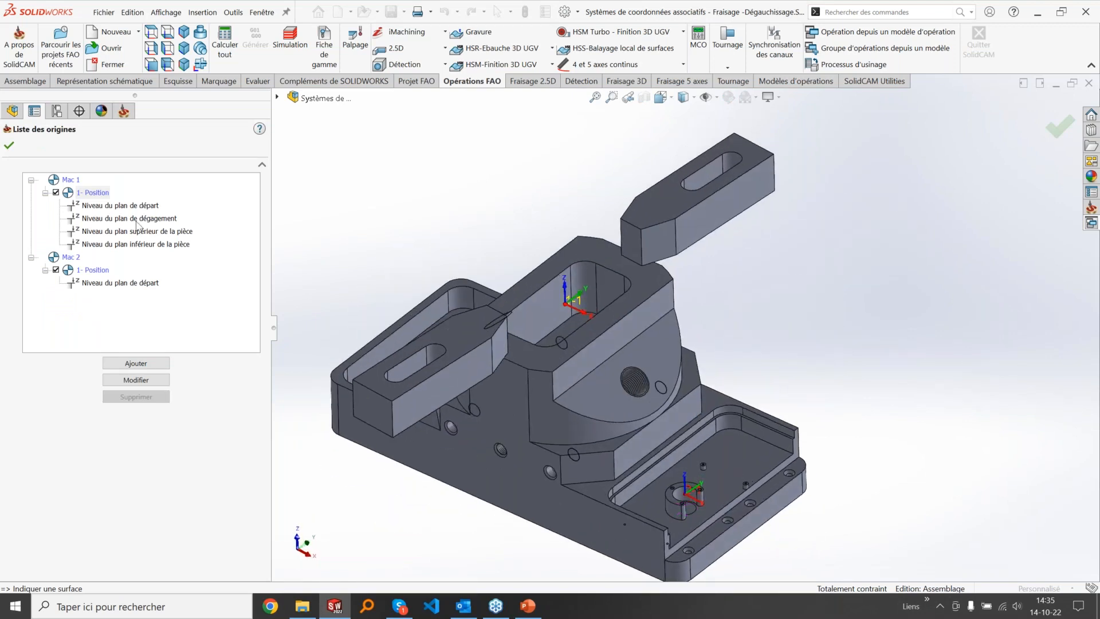
pyautogui.click(117, 206)
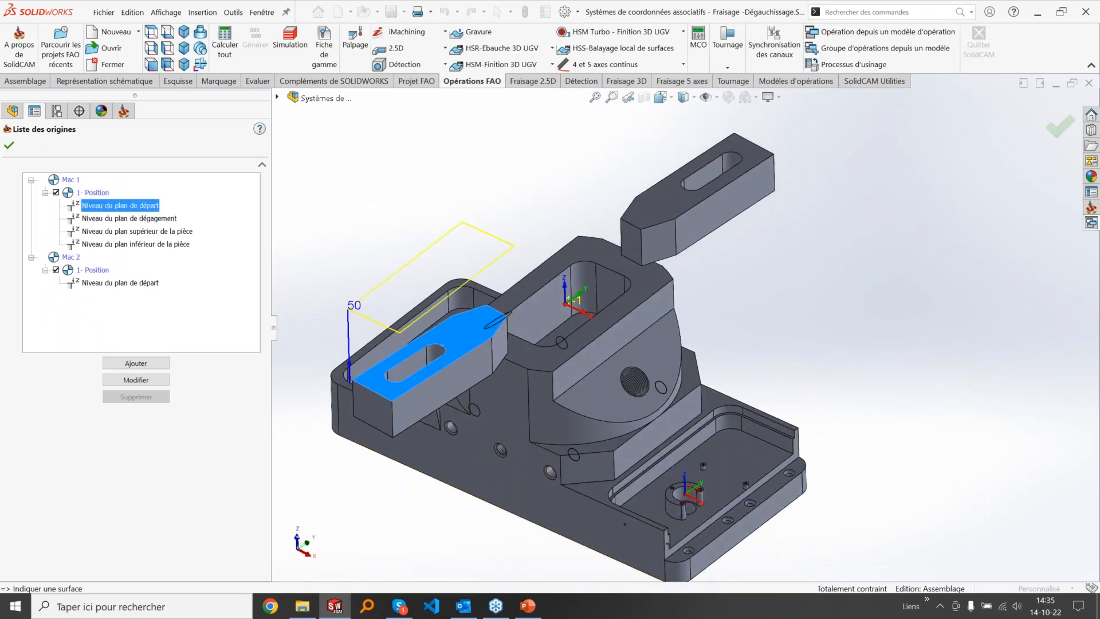
# Step: Review Mac 1 position 1's coordinate system data after synchronisation and leave it unmodified
pyautogui.rightClick(94, 193)
pyautogui.click(110, 211)
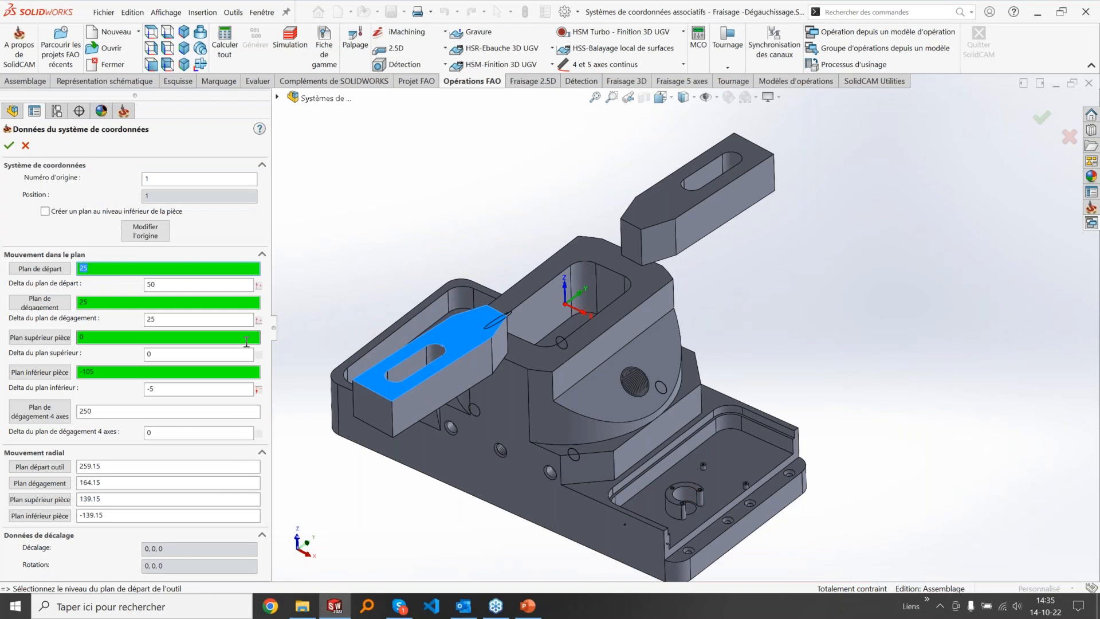
pyautogui.click(25, 145)
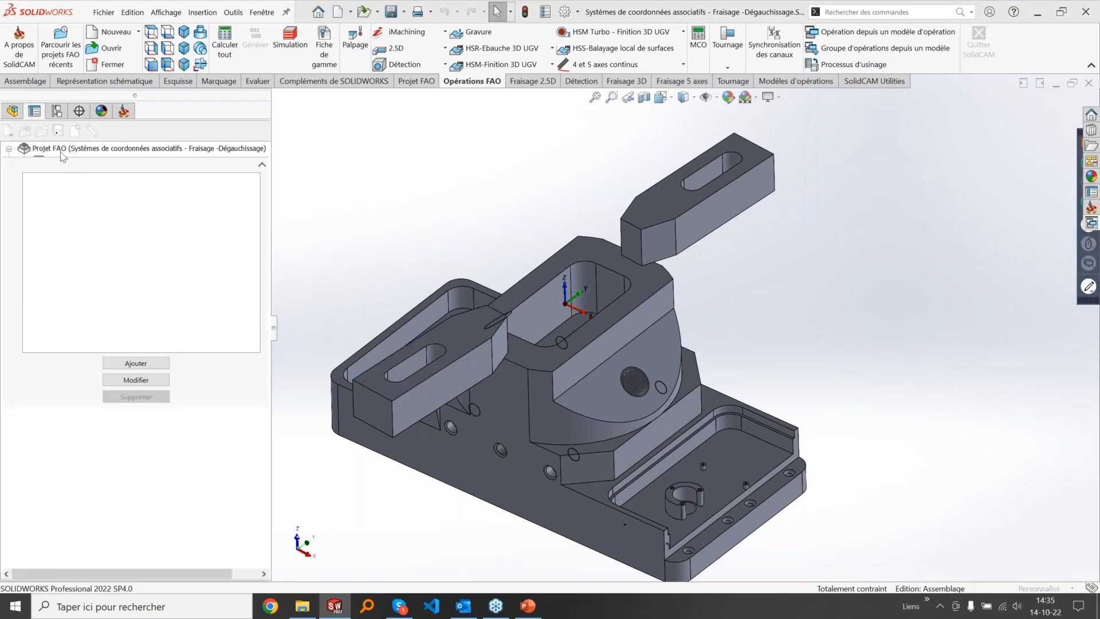
# Step: Leave the origin list and close the associative coordinate systems project
pyautogui.click(9, 146)
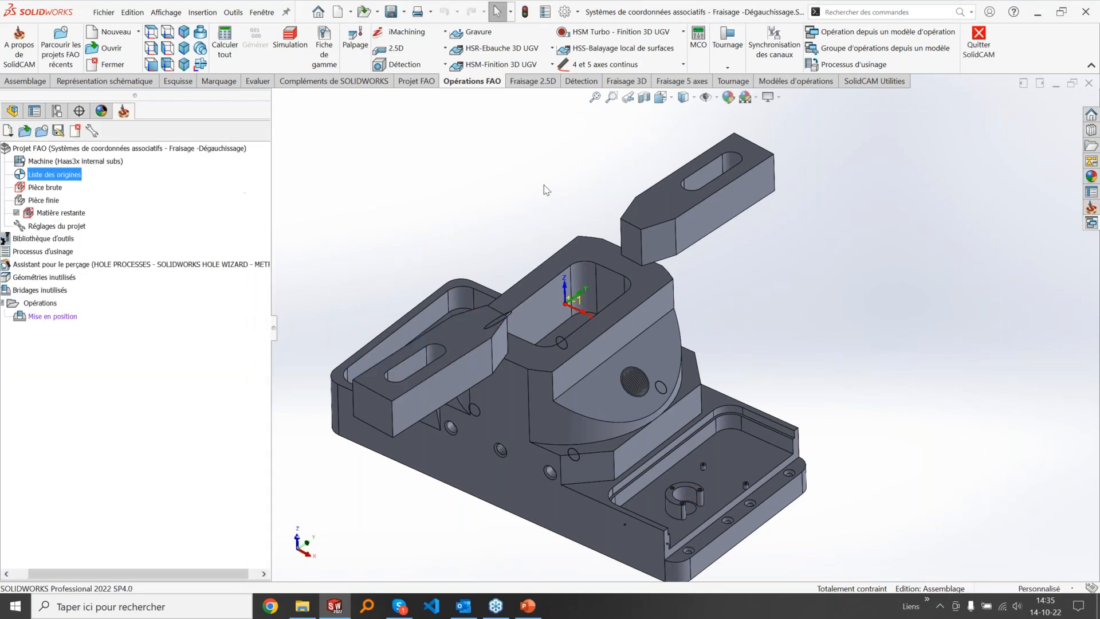
pyautogui.scroll(2, 599, 306)
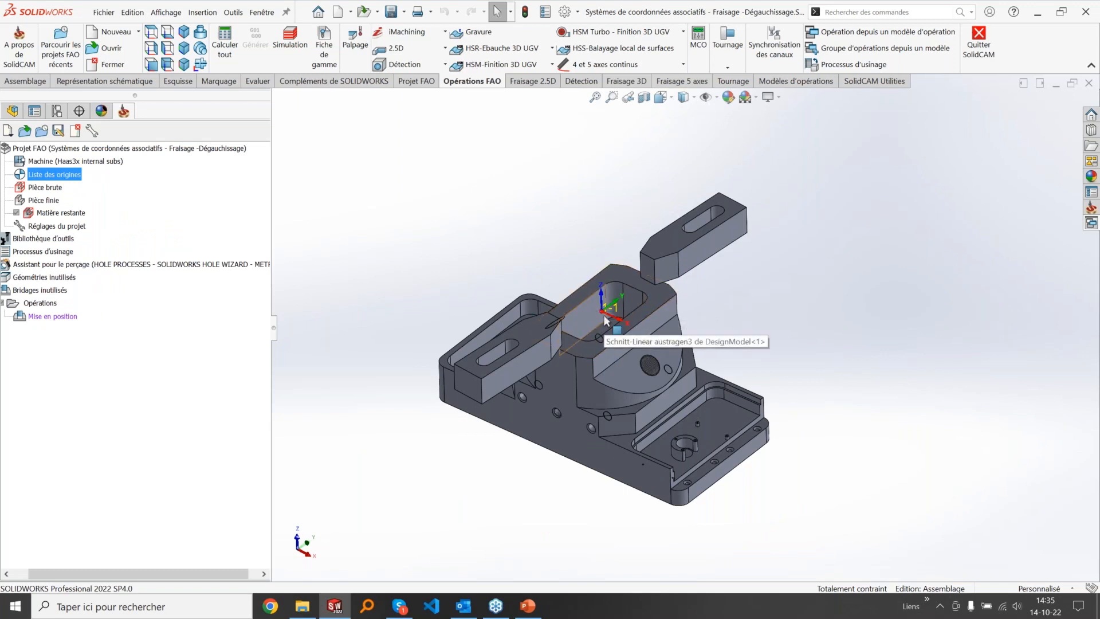
pyautogui.moveTo(182, 574); pyautogui.dragTo(166, 574)
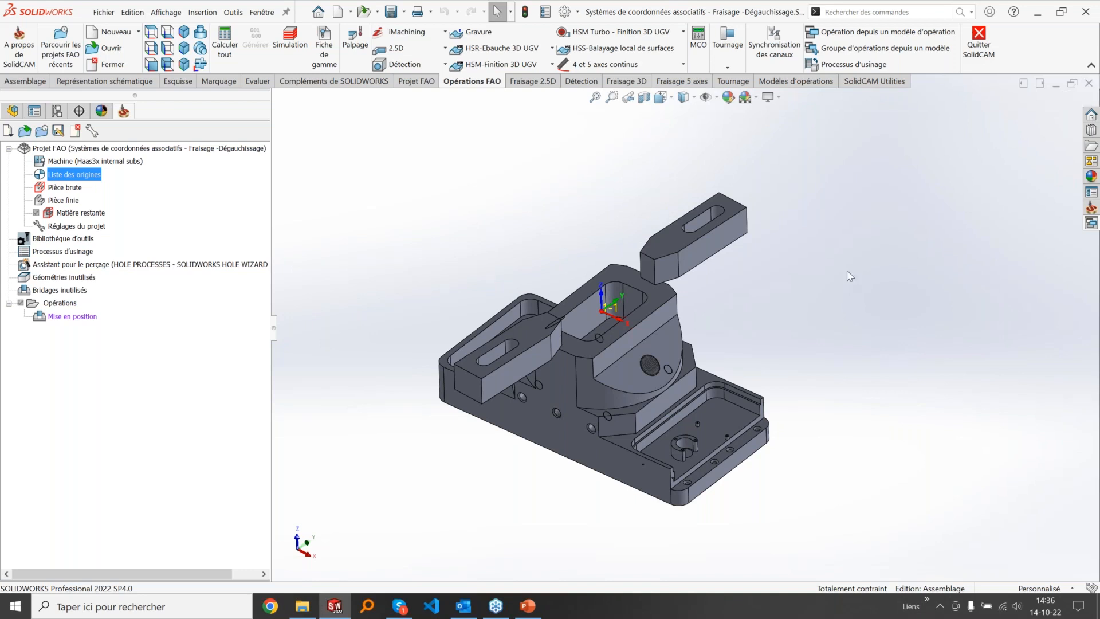
pyautogui.click(1088, 84)
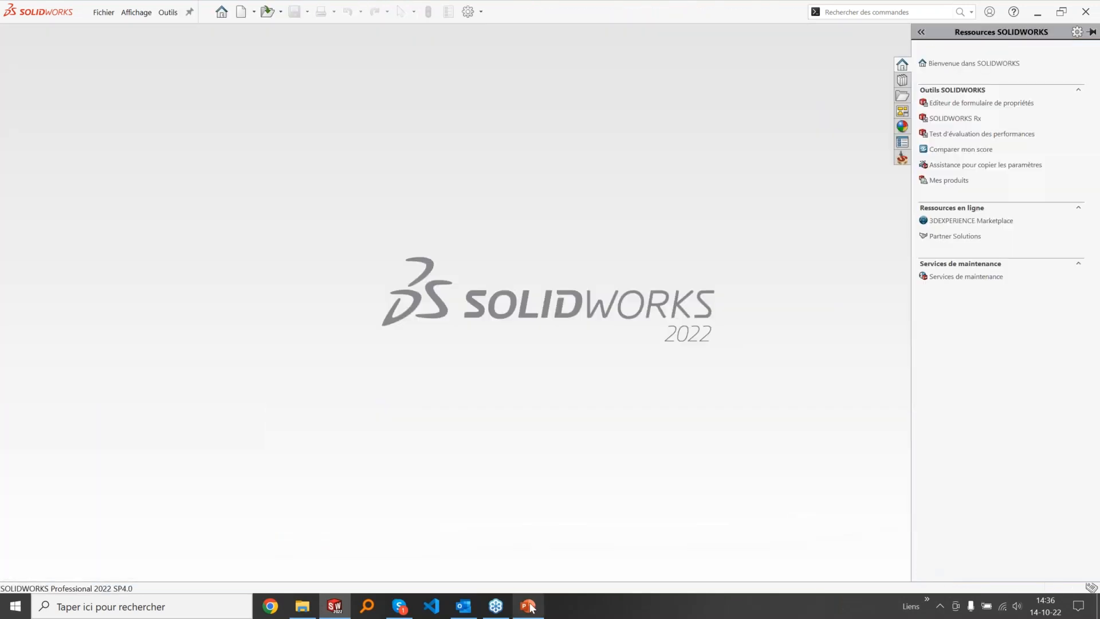
# Step: Switch to the PowerPoint presentation and start the slide show from slide 7, "Partage de position entre les origines MAC"
pyautogui.click(528, 605)
pyautogui.click(101, 386)
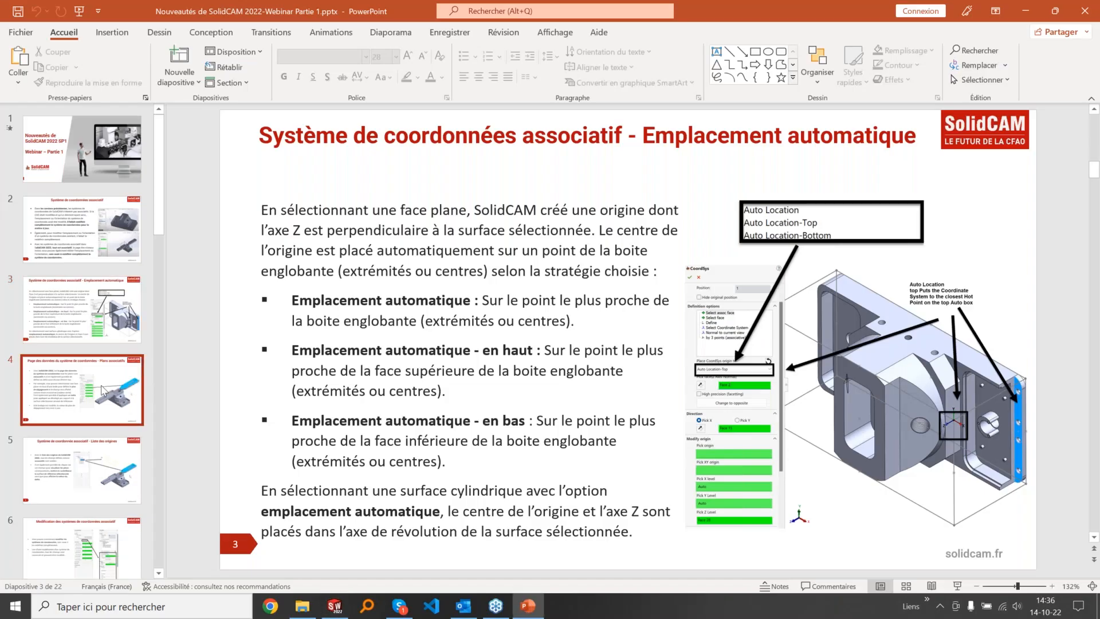
pyautogui.click(92, 444)
pyautogui.click(95, 436)
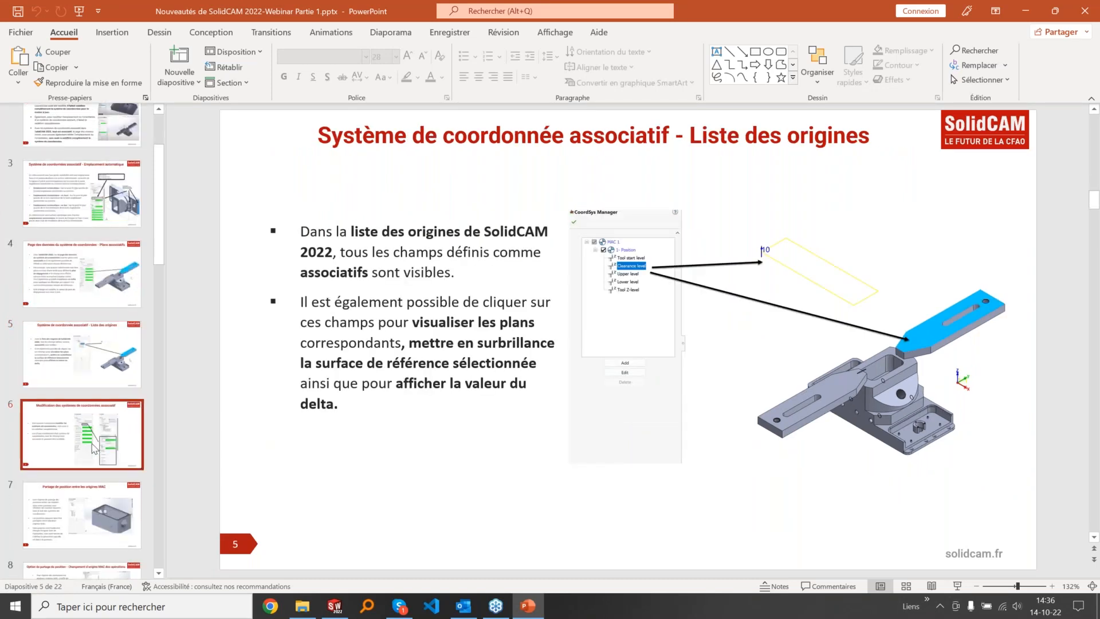
pyautogui.click(96, 512)
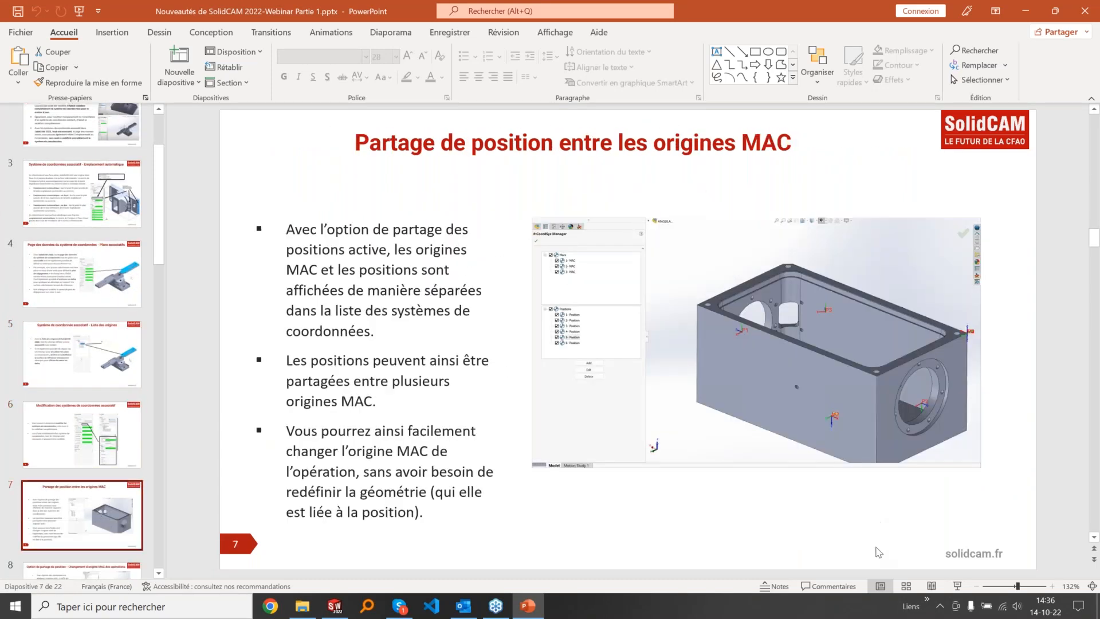
pyautogui.click(956, 585)
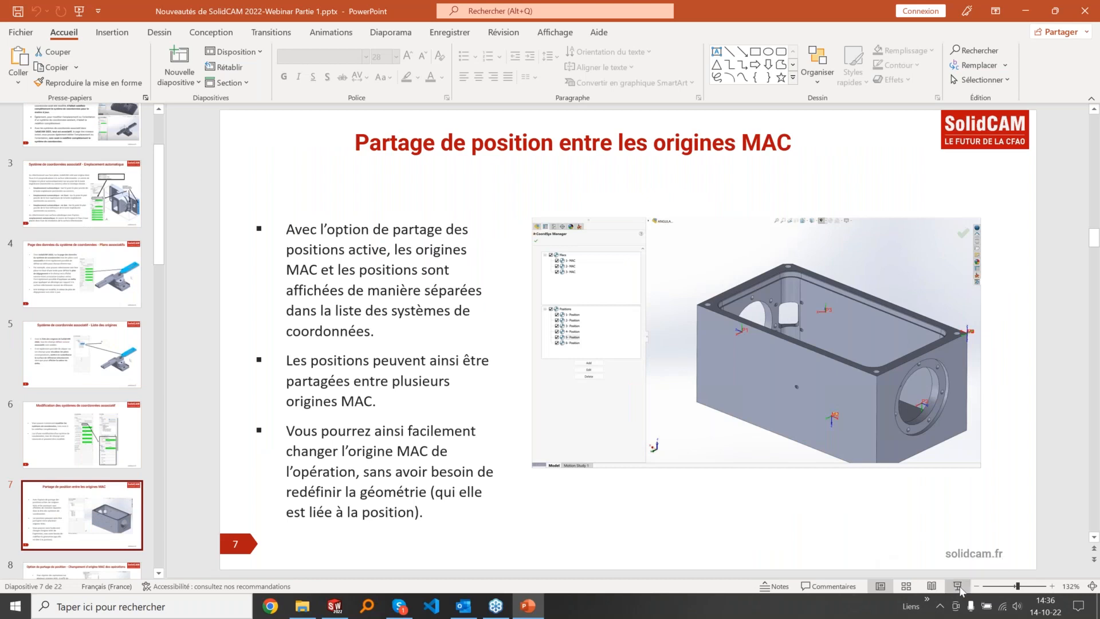
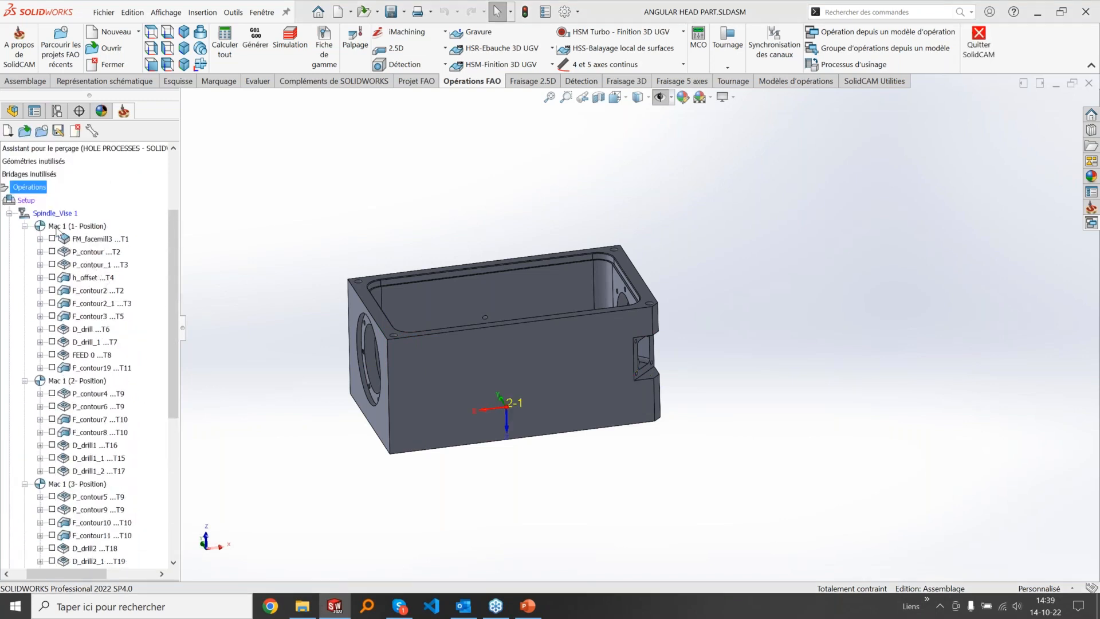
# Step: Show the P_contour4 and P_contour5 toolpaths on the ANGULAR HEAD PART model together with the origin of Mac 1 position 1
pyautogui.click(67, 227)
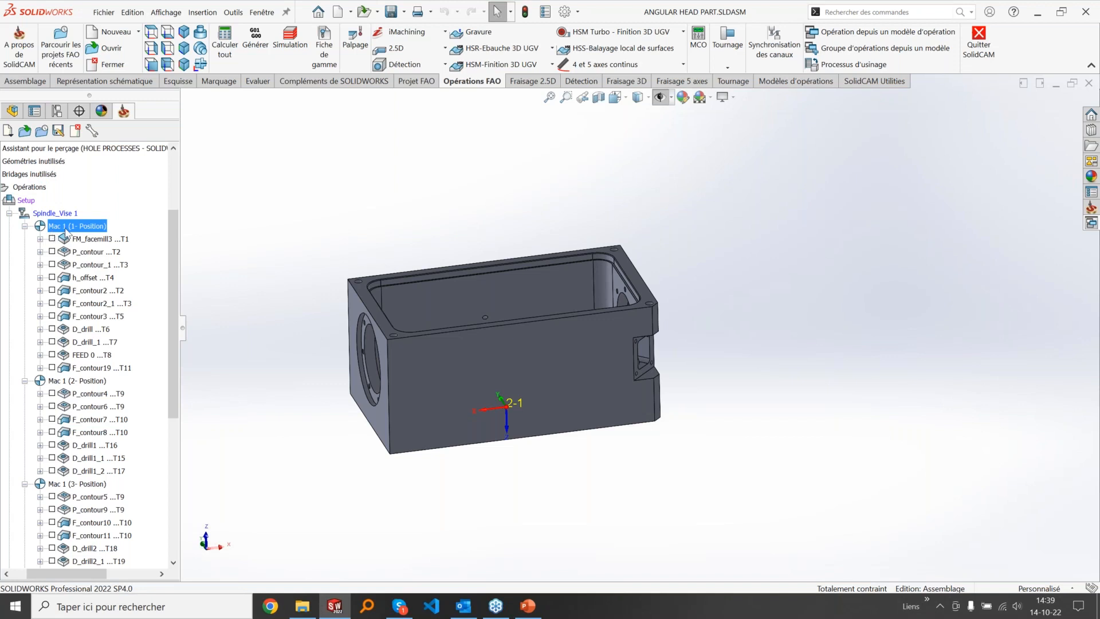
pyautogui.click(59, 381)
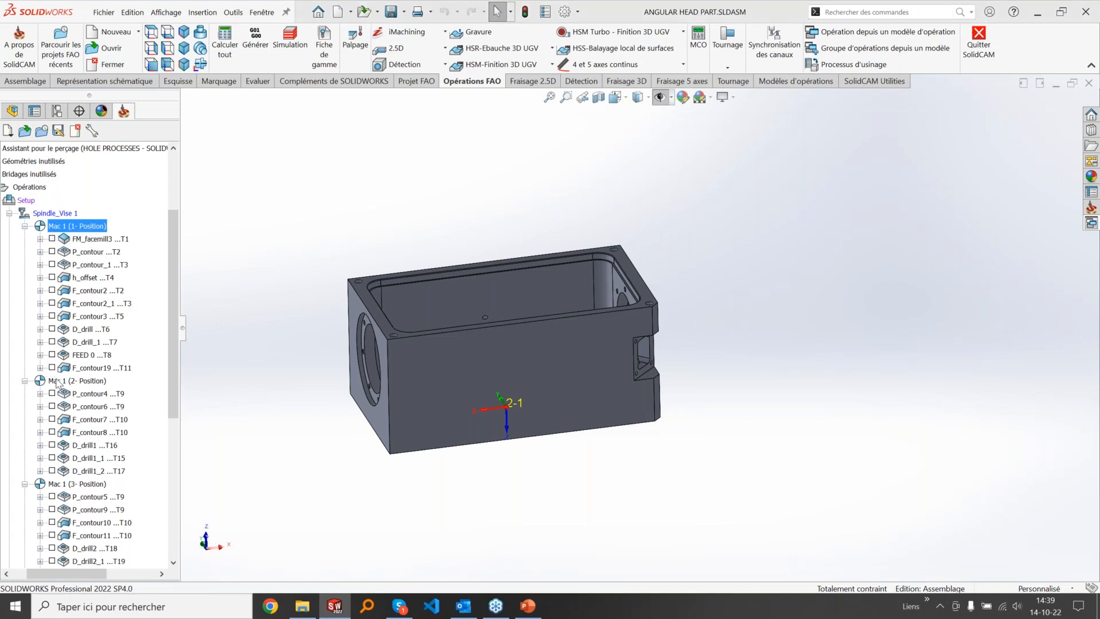
pyautogui.click(73, 484)
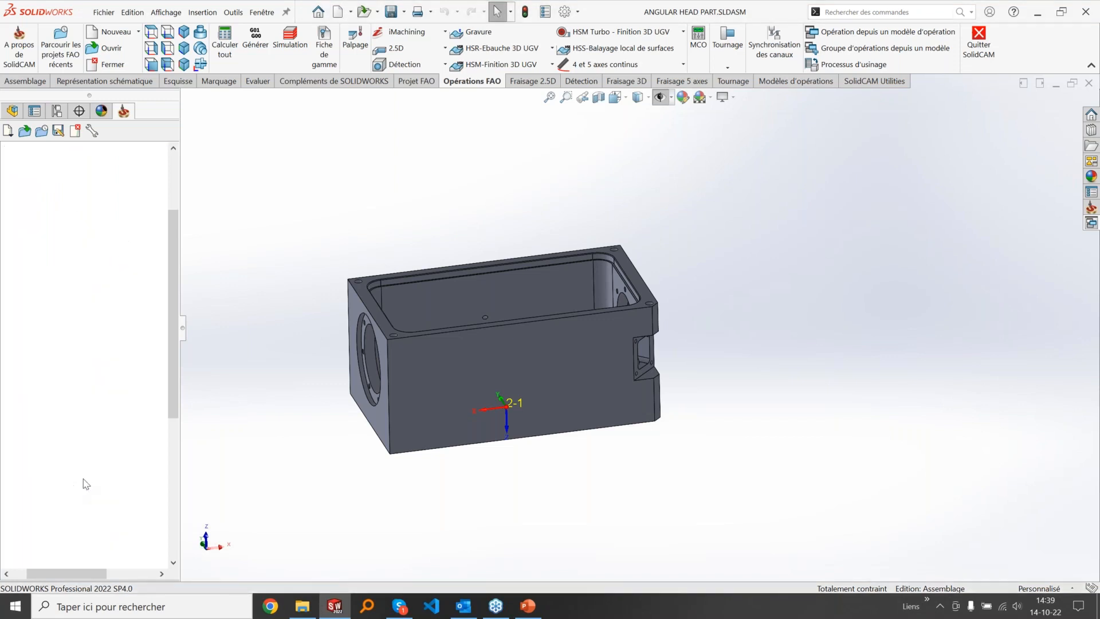
pyautogui.scroll(-1, 112, 377)
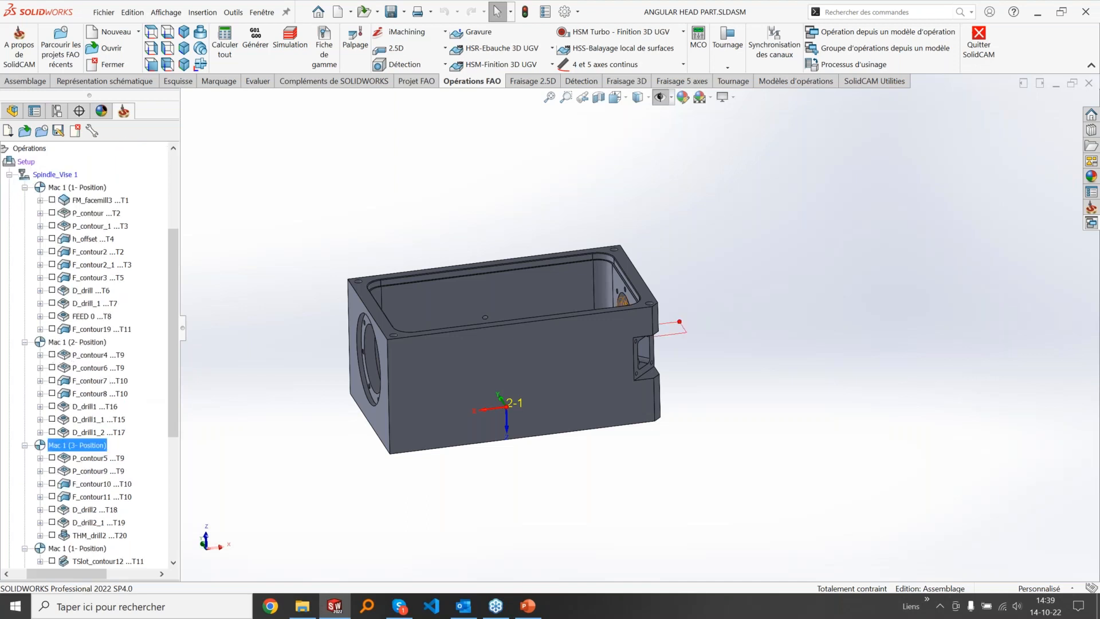
pyautogui.click(53, 356)
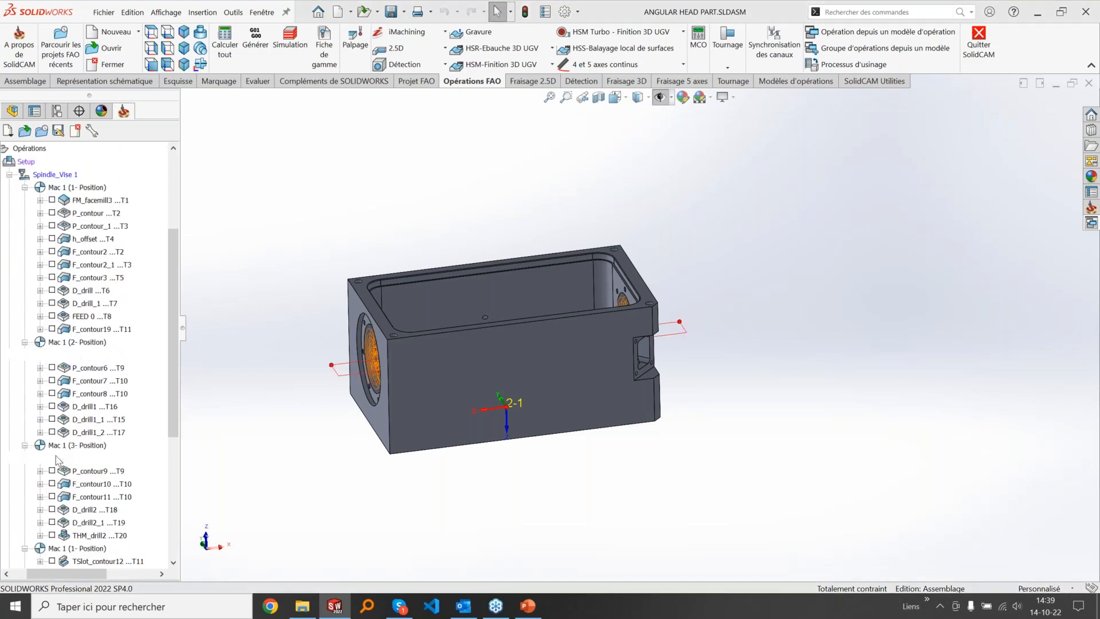
pyautogui.click(75, 188)
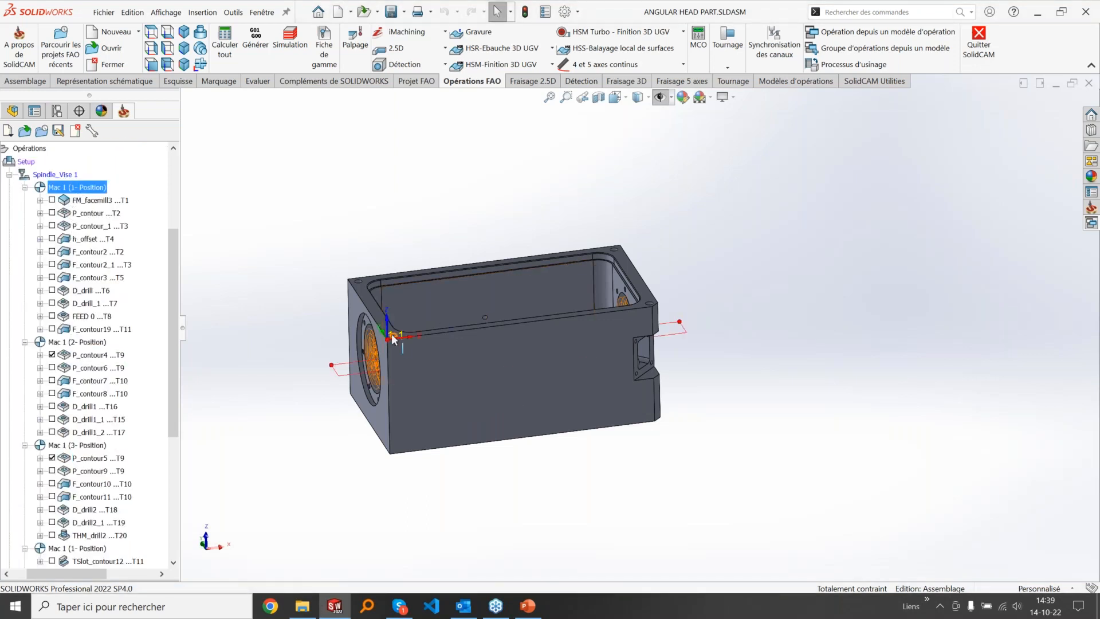
# Step: Select Mac 1 positions 2 and 3 and examine the displayed origin and side-bore toolpaths from above and at an angle
pyautogui.click(86, 342)
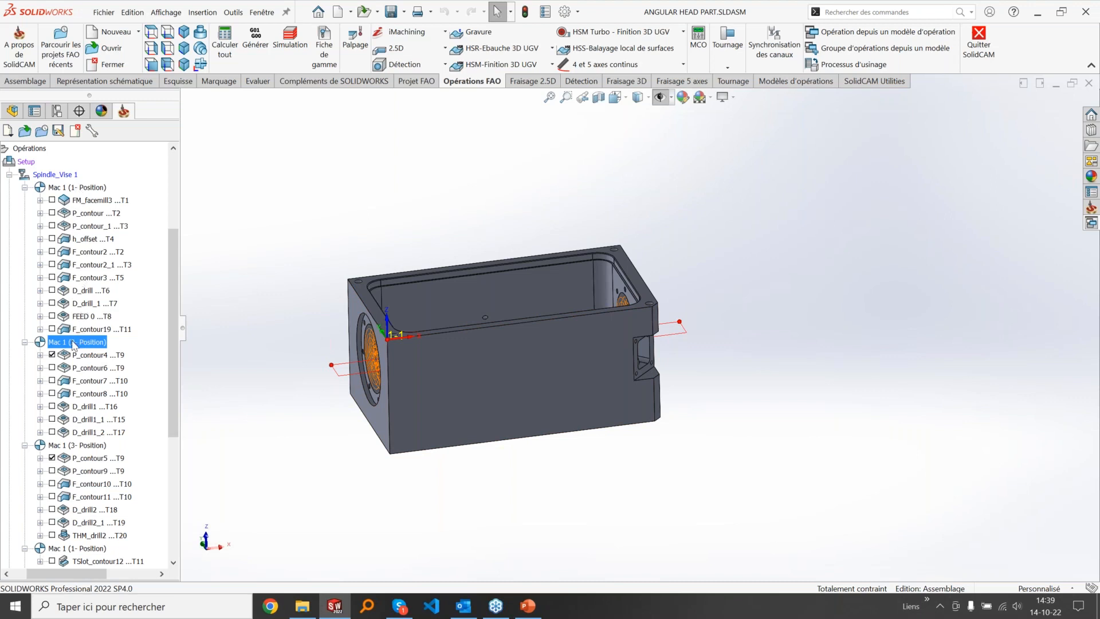
pyautogui.click(68, 445)
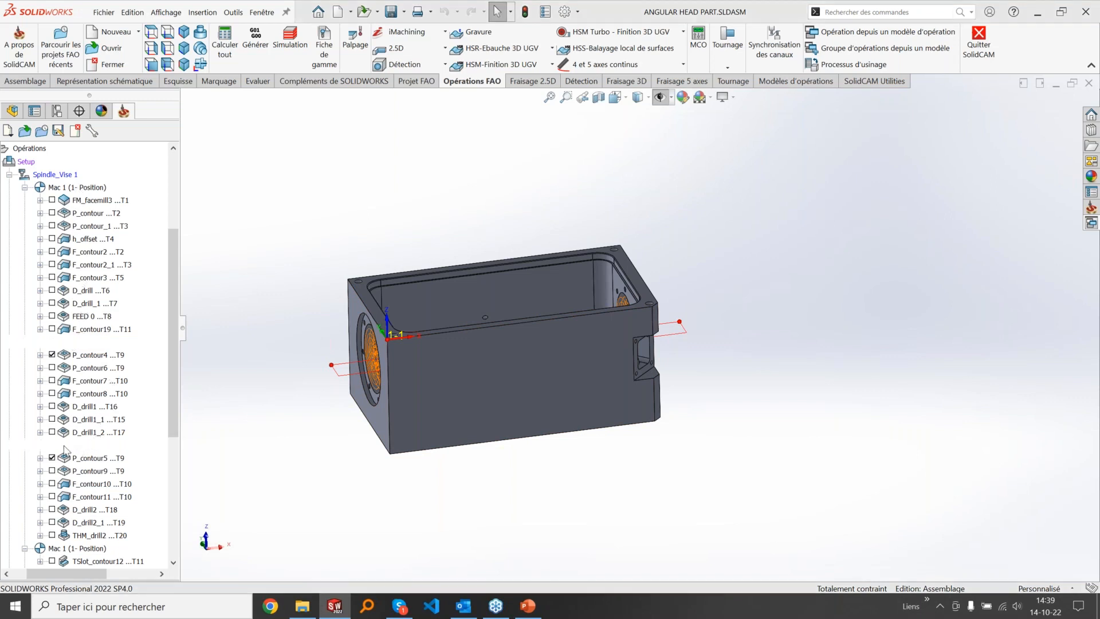
pyautogui.moveTo(679, 370); pyautogui.dragTo(573, 373, button='middle')
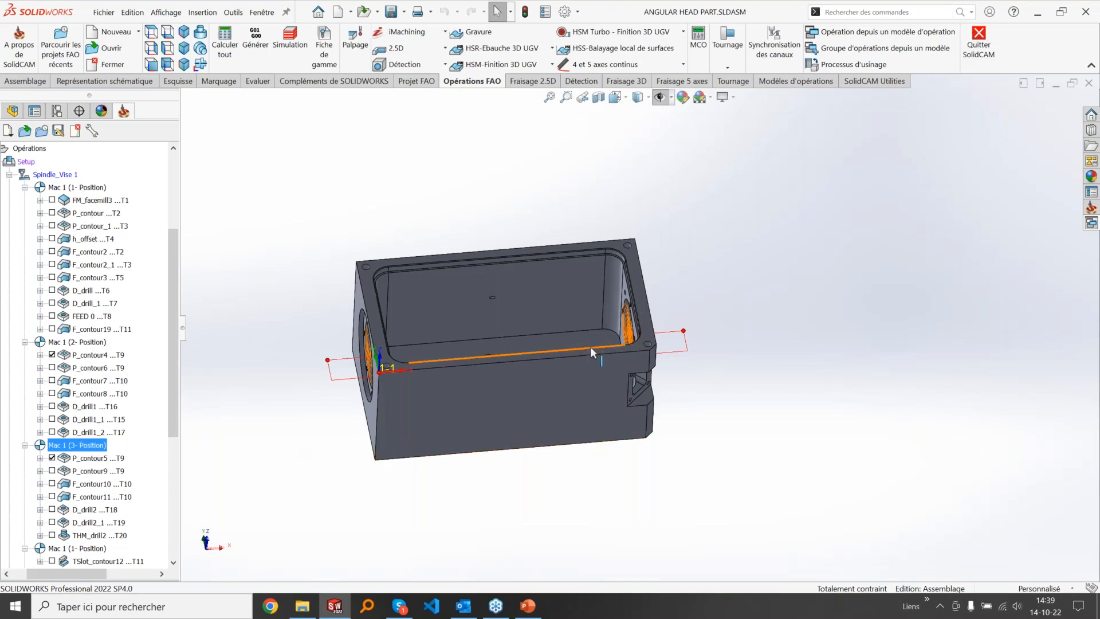
pyautogui.scroll(-2, 547, 356)
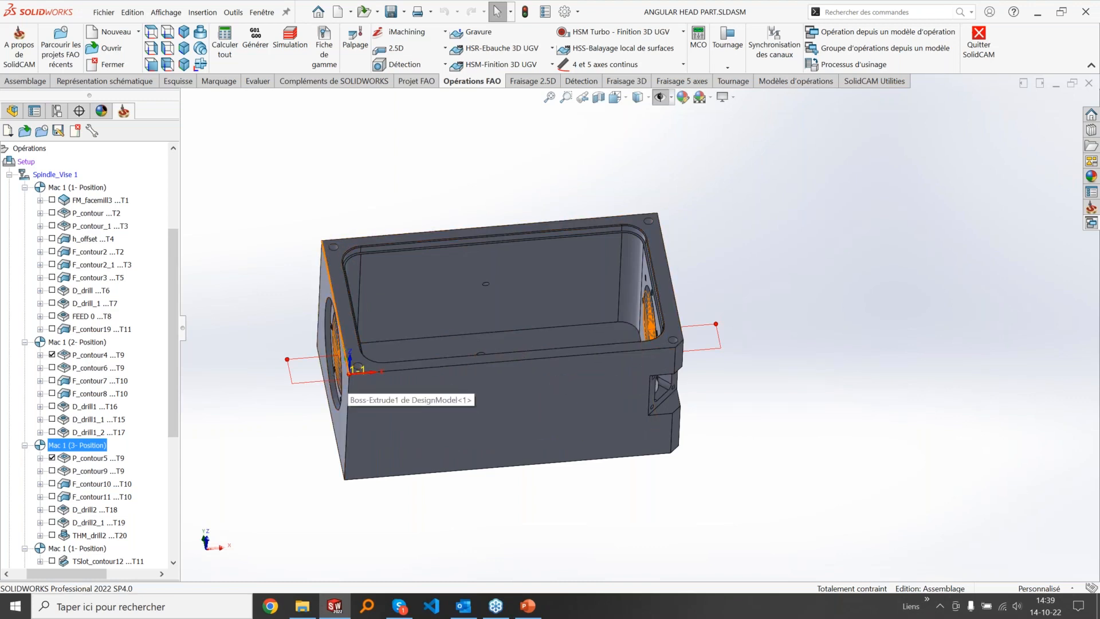
pyautogui.moveTo(682, 343); pyautogui.dragTo(682, 345, button='middle')
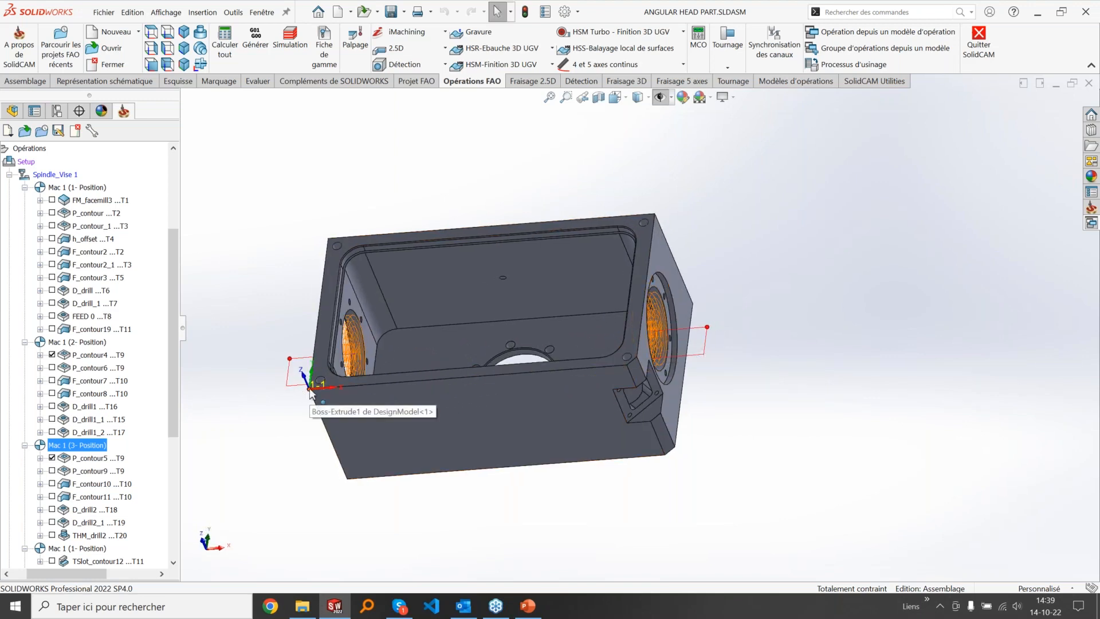
pyautogui.moveTo(417, 338); pyautogui.dragTo(440, 442, button='middle')
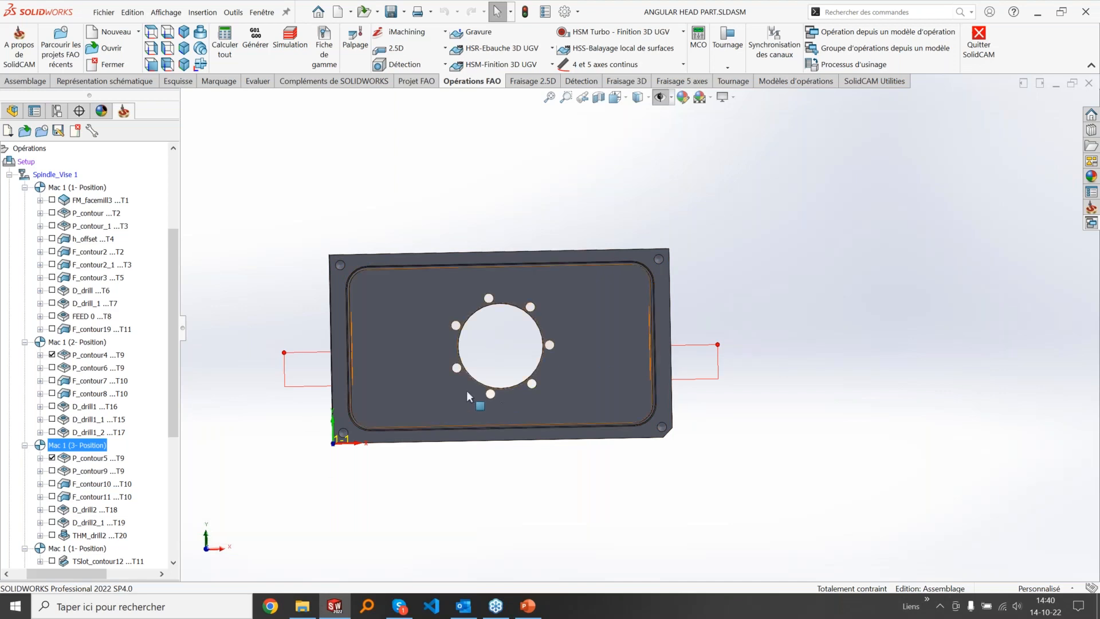
pyautogui.moveTo(668, 371); pyautogui.dragTo(657, 251, button='middle')
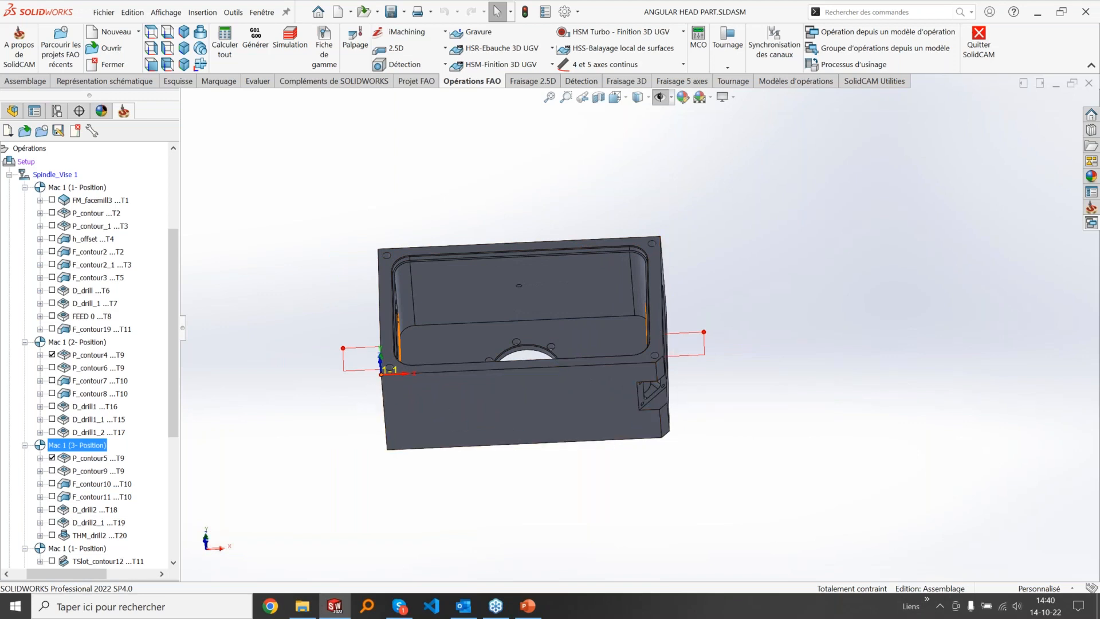
pyautogui.moveTo(590, 274); pyautogui.dragTo(591, 296, button='middle')
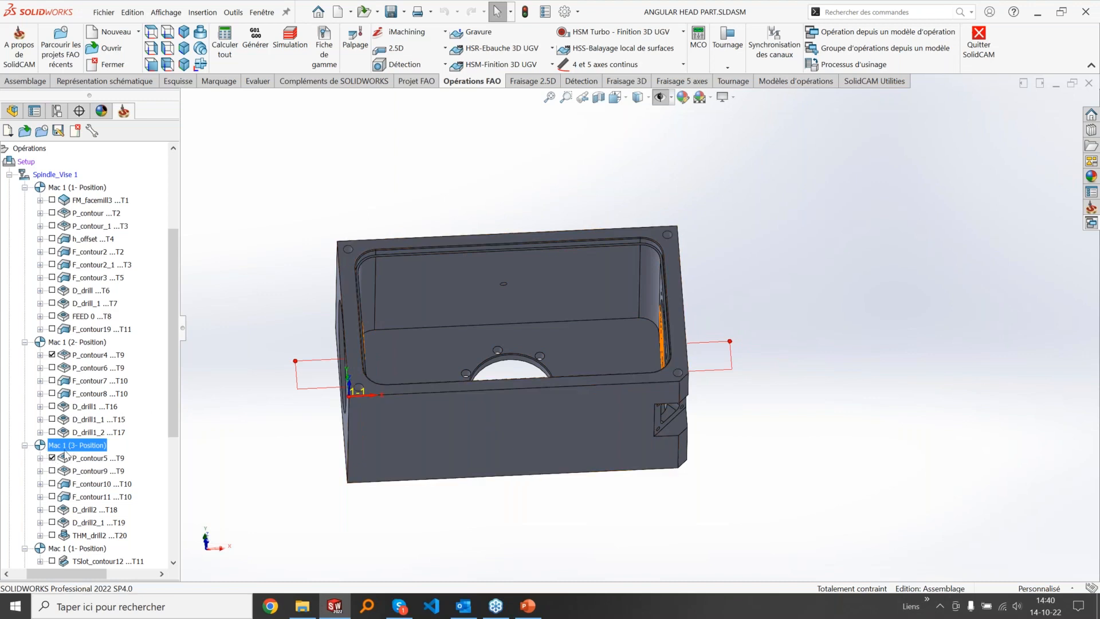
# Step: Add position 2 to Mac 2 in the origin list by associative selection of the side face around the bore
pyautogui.scroll(4, 105, 364)
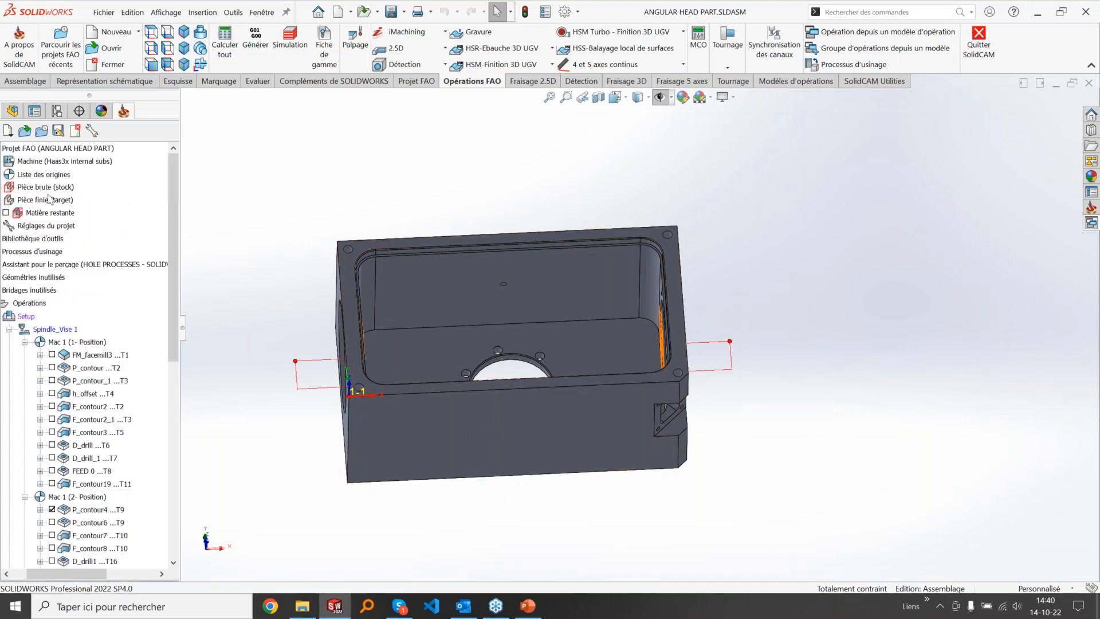
pyautogui.doubleClick(49, 175)
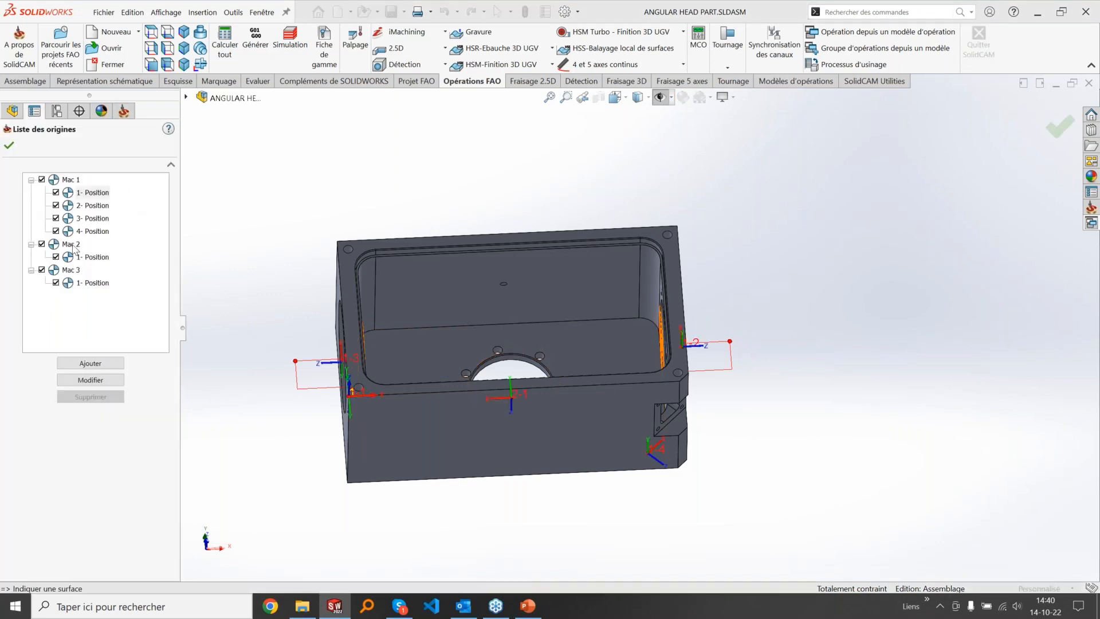
pyautogui.click(83, 259)
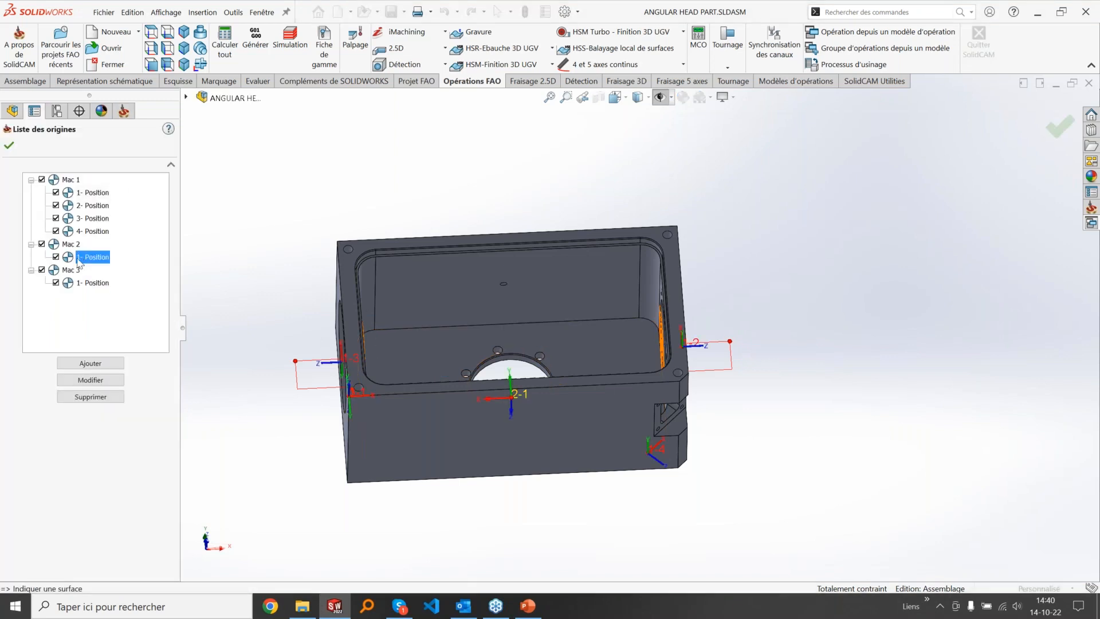
pyautogui.rightClick(80, 261)
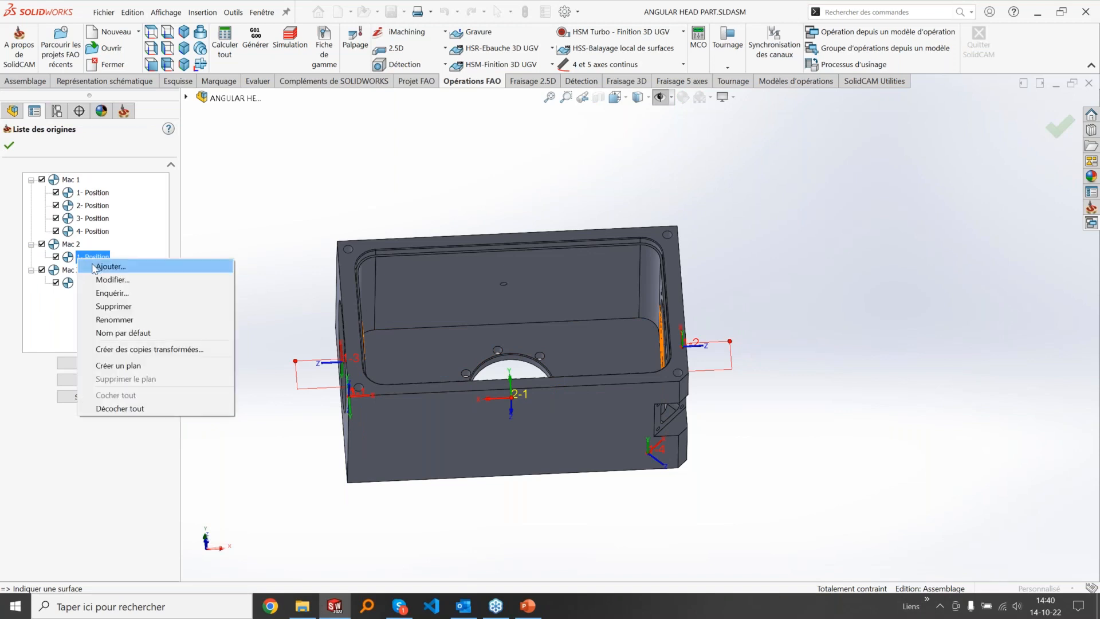
pyautogui.click(109, 267)
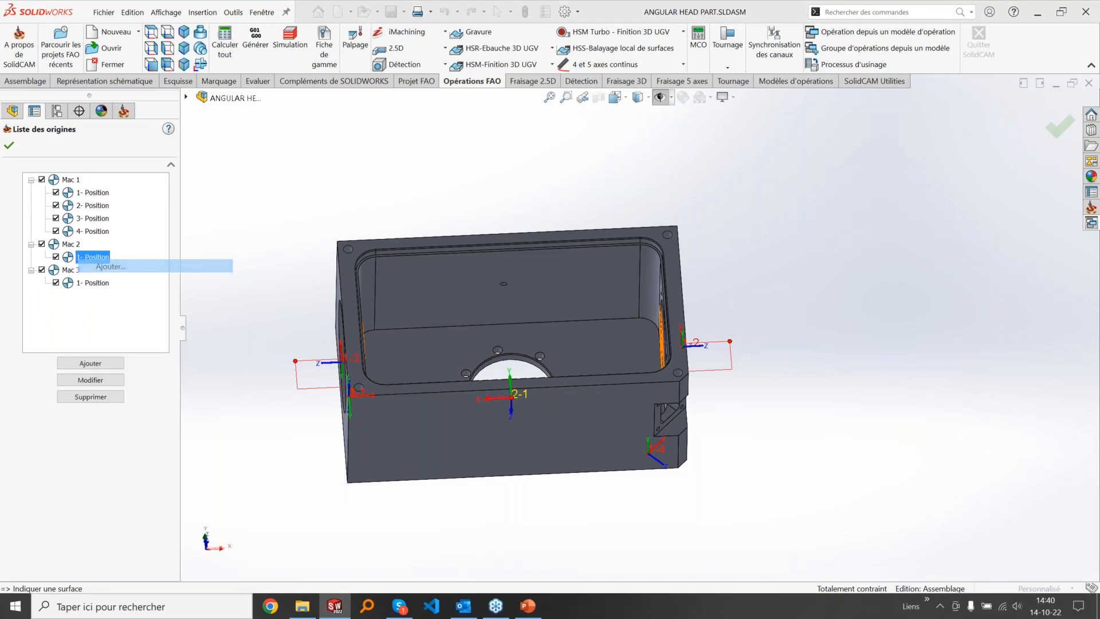
pyautogui.click(673, 341)
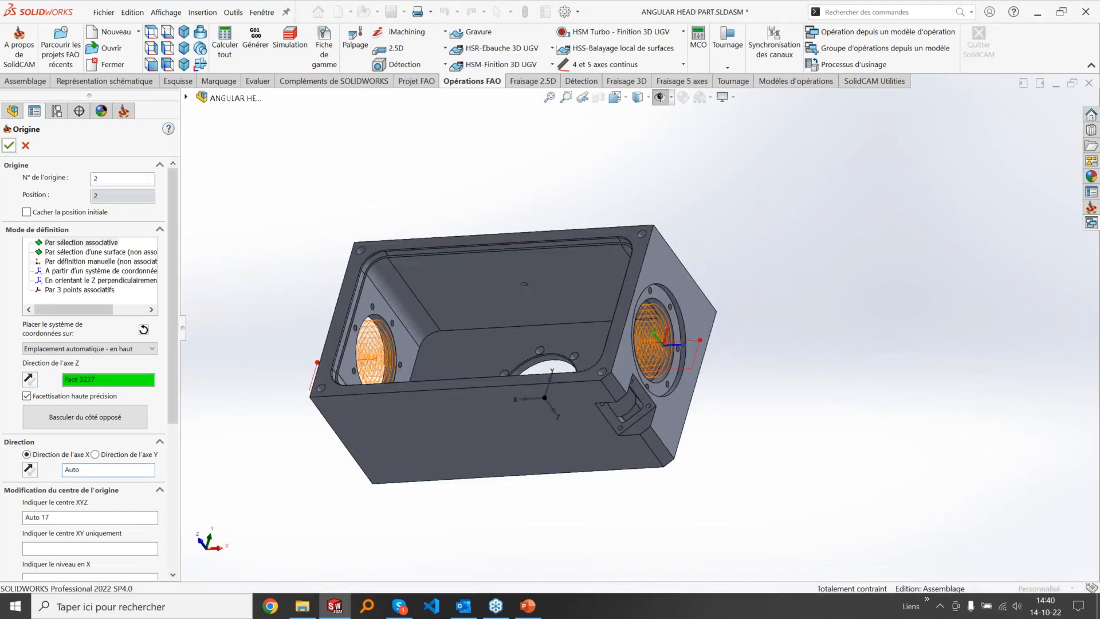
pyautogui.click(9, 145)
pyautogui.click(9, 145)
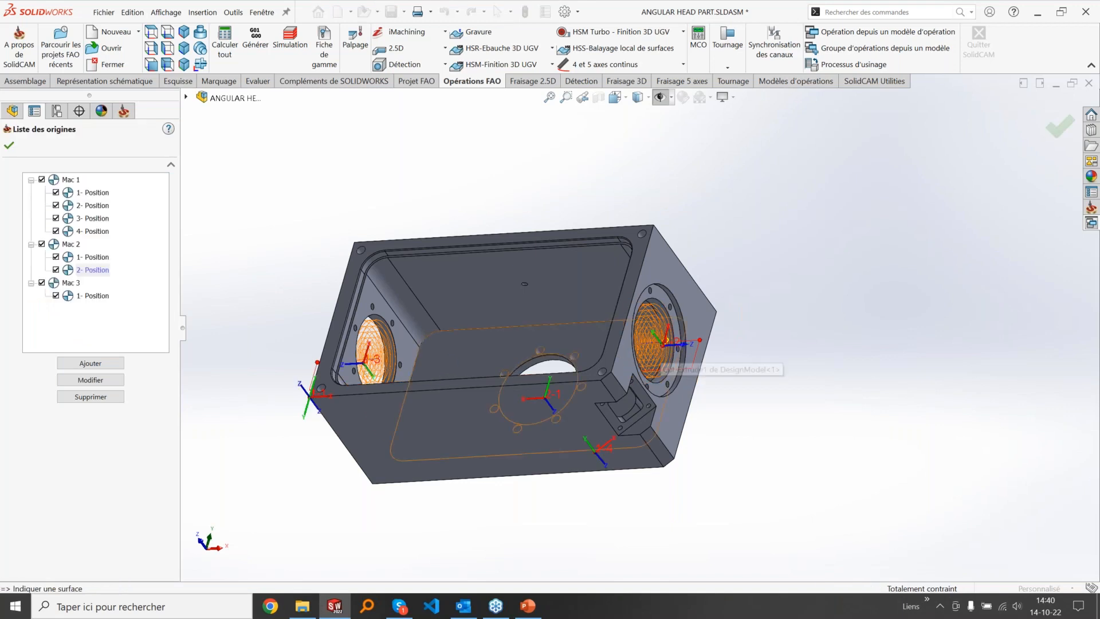
pyautogui.click(9, 146)
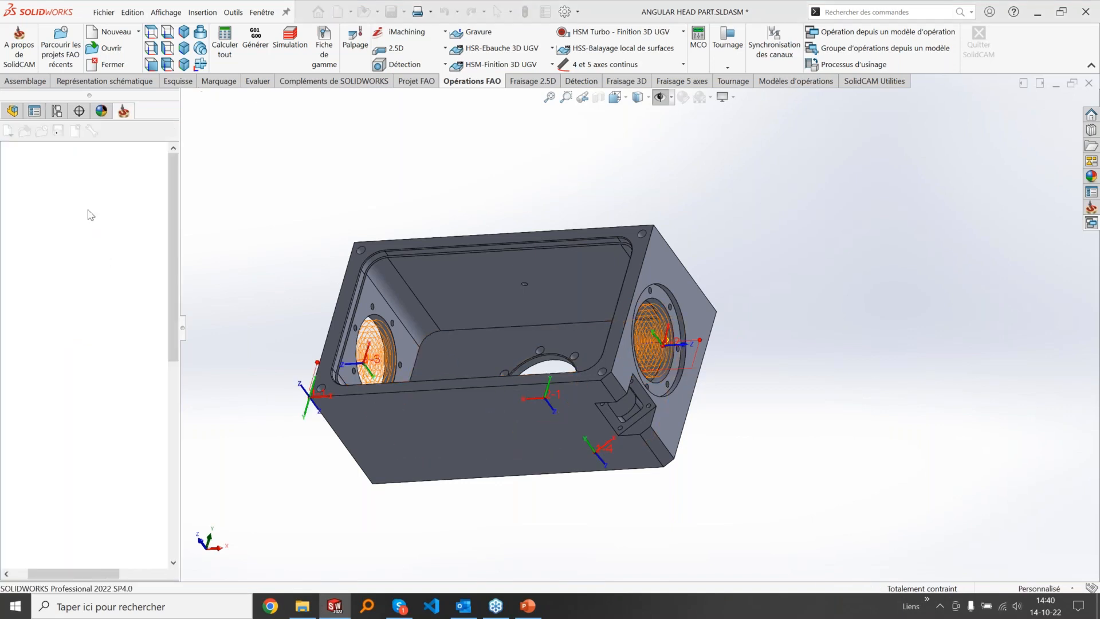
# Step: Try to assign the pocket operation P_contour4 to the origin Mac 2 (2- Position) and quit it without saving
pyautogui.doubleClick(87, 509)
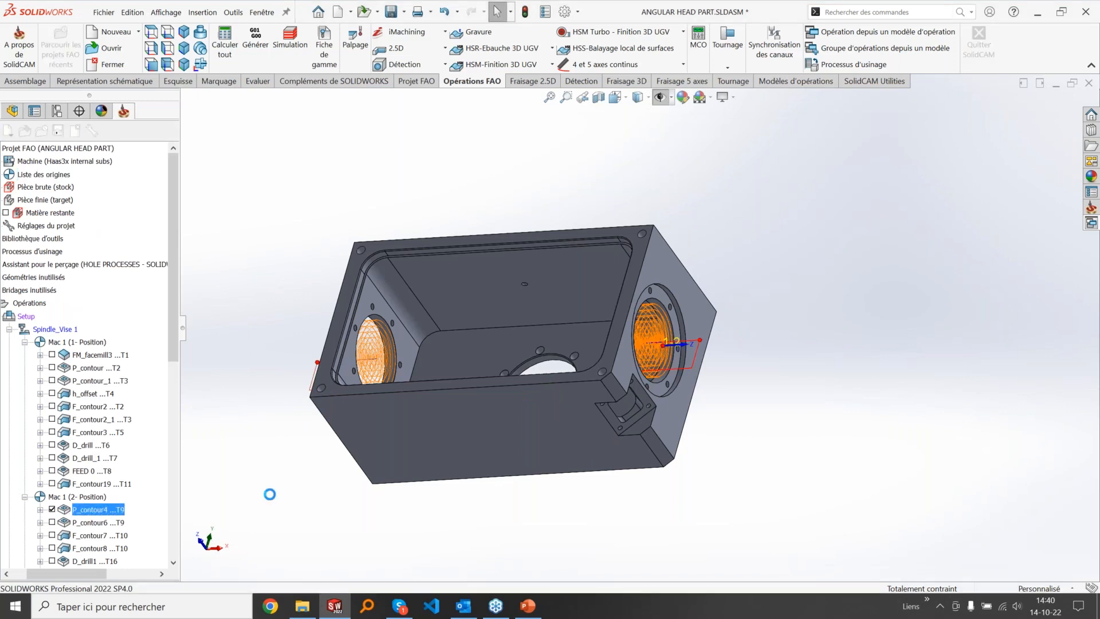
pyautogui.click(434, 191)
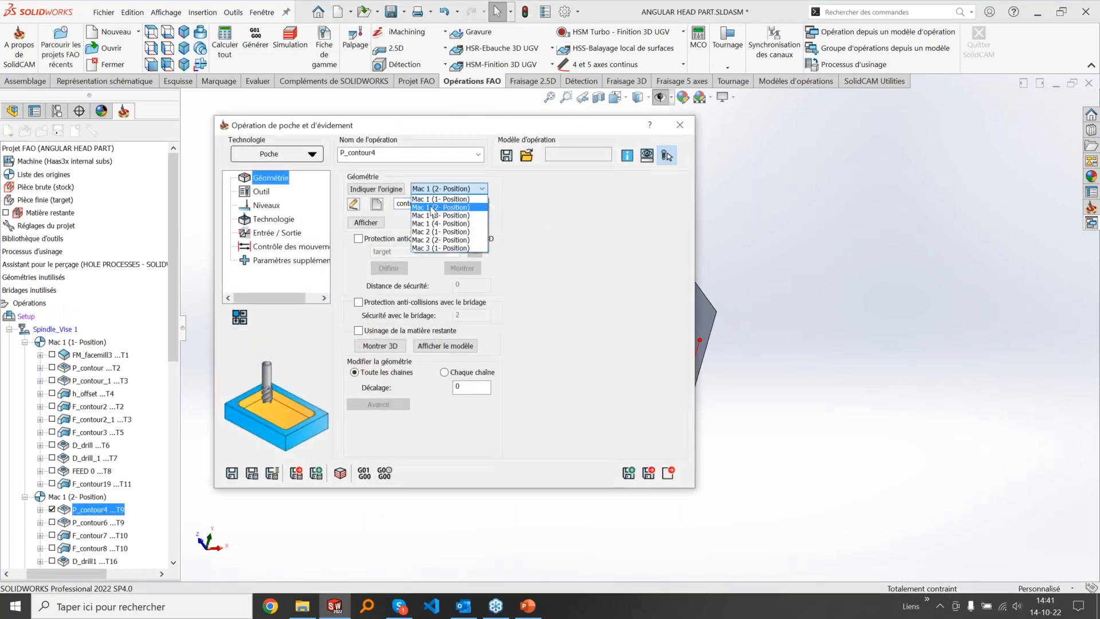
pyautogui.click(435, 239)
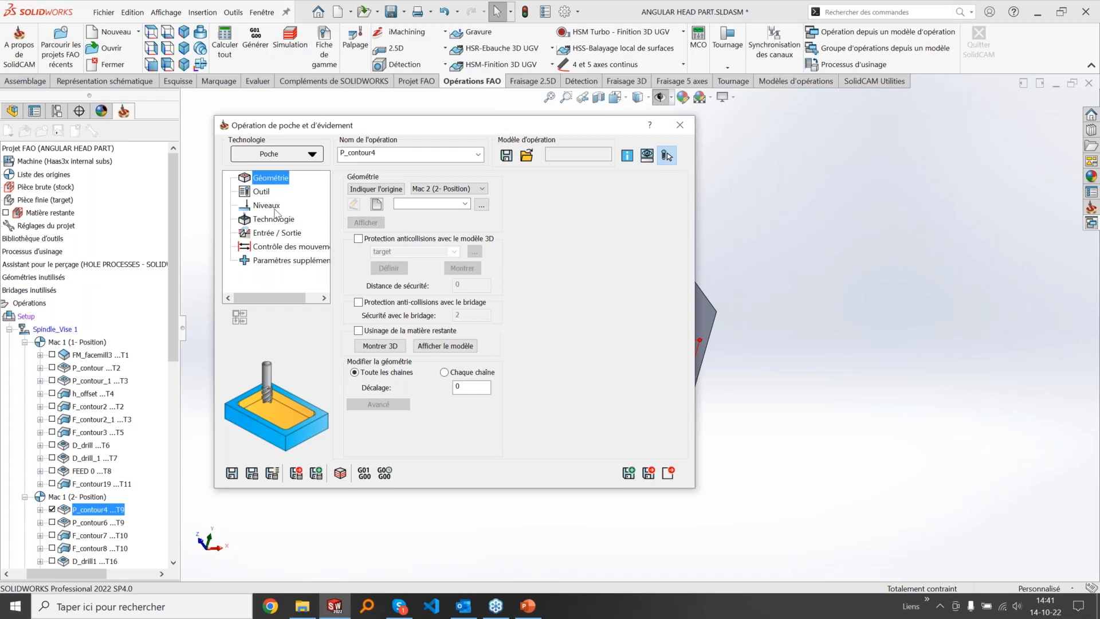
pyautogui.click(668, 472)
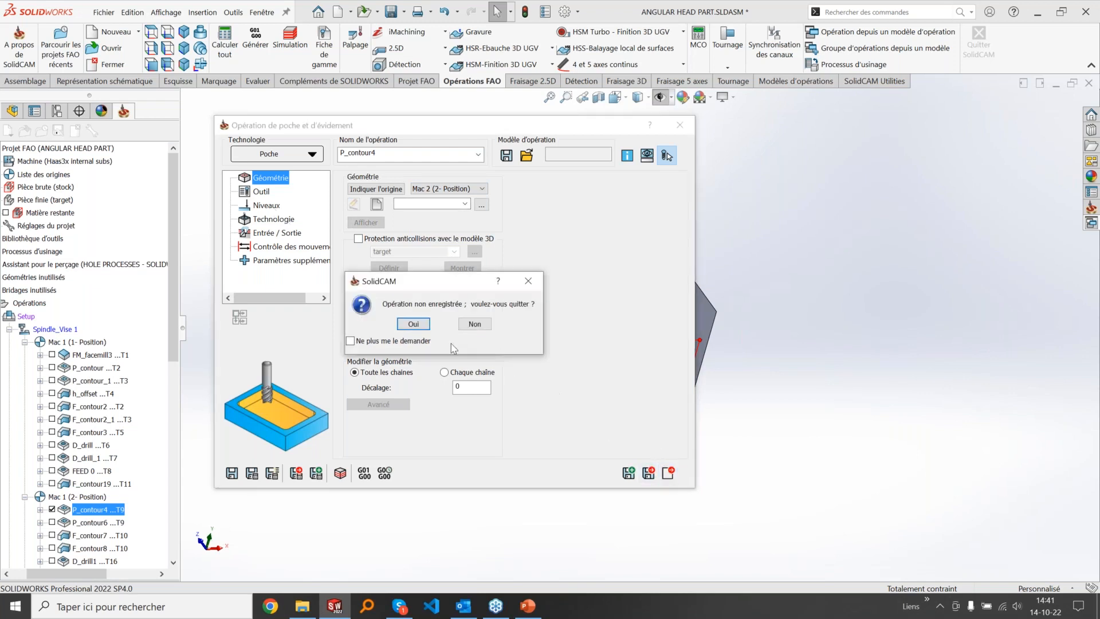
pyautogui.click(414, 324)
# Step: Switch to the PowerPoint presentation and show slide 9, "Structure de l'arborescence FAO plus flexible"
pyautogui.click(528, 606)
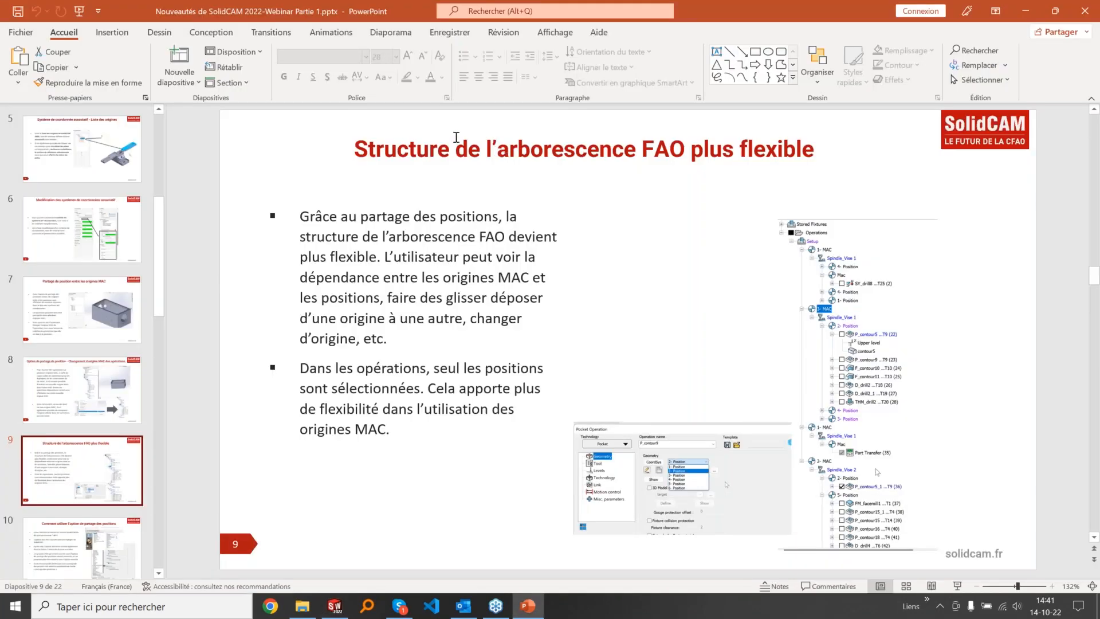
pyautogui.click(539, 608)
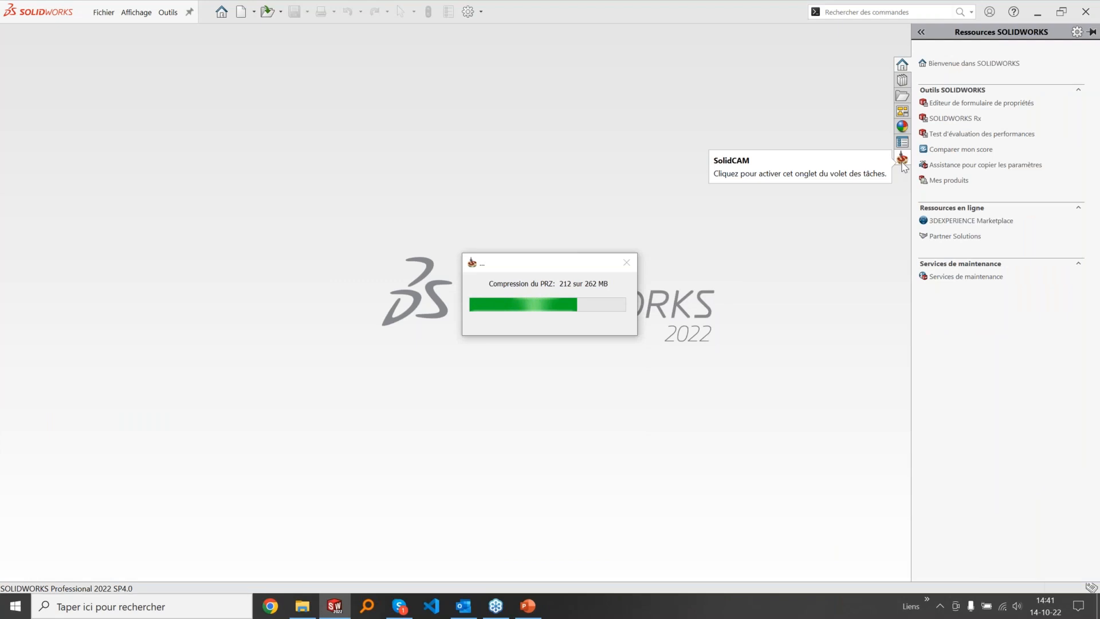
# Step: Open the CAM project ANGULAR HEAD PART_Flexible CS.prz from the folder "Systèmes de coordonnées flexibles" in SolidCAM
pyautogui.click(903, 161)
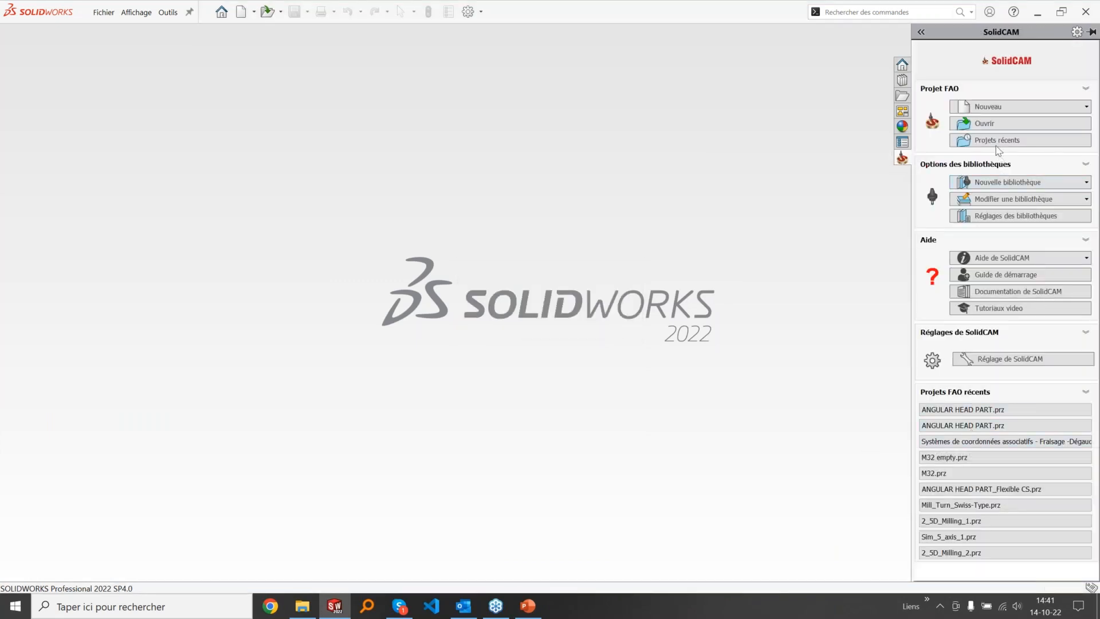
pyautogui.click(983, 123)
pyautogui.click(542, 172)
pyautogui.click(541, 172)
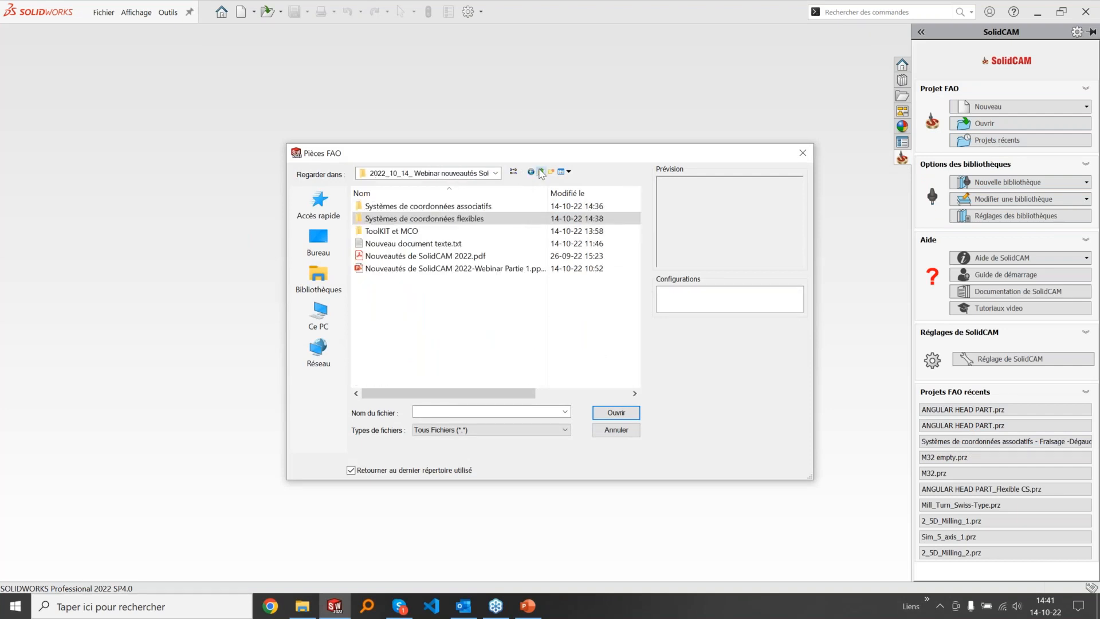
pyautogui.doubleClick(401, 218)
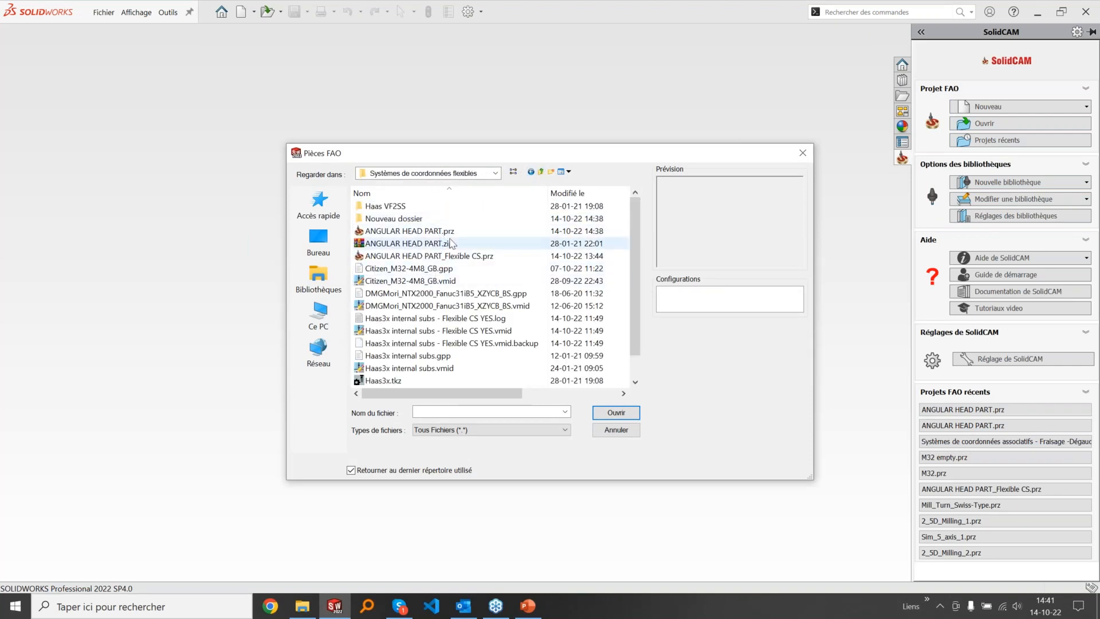
pyautogui.click(436, 256)
pyautogui.click(615, 412)
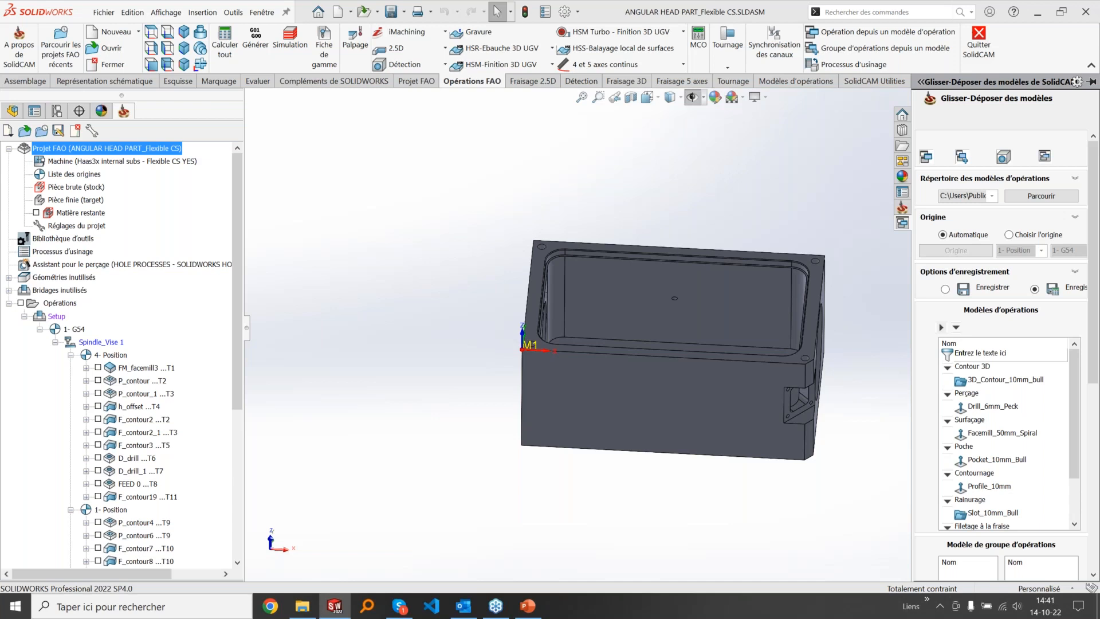
# Step: Review the MAC origins and the separate positions in the project's origin list with the part seen from above, and close the list
pyautogui.click(801, 227)
pyautogui.scroll(-2, 831, 314)
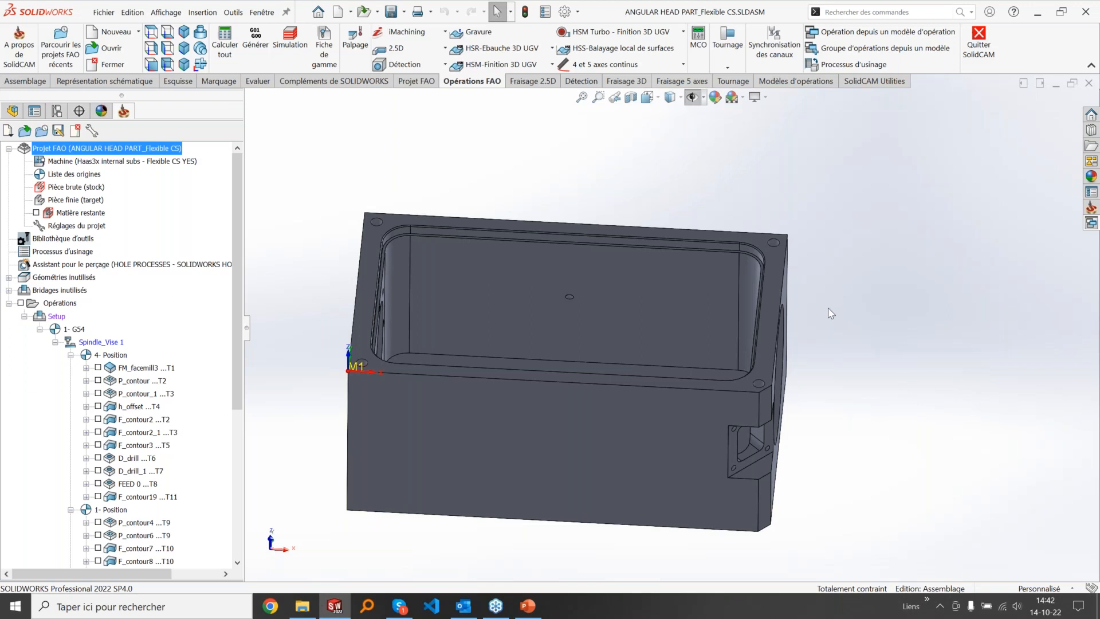
pyautogui.moveTo(587, 317); pyautogui.dragTo(580, 445, button='middle')
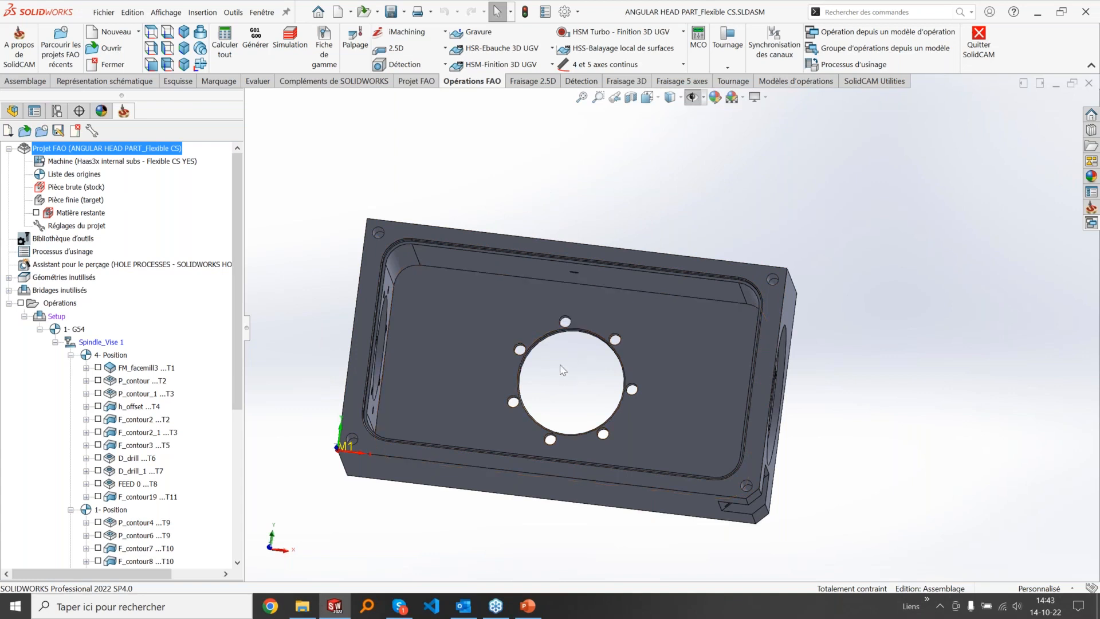
pyautogui.click(75, 177)
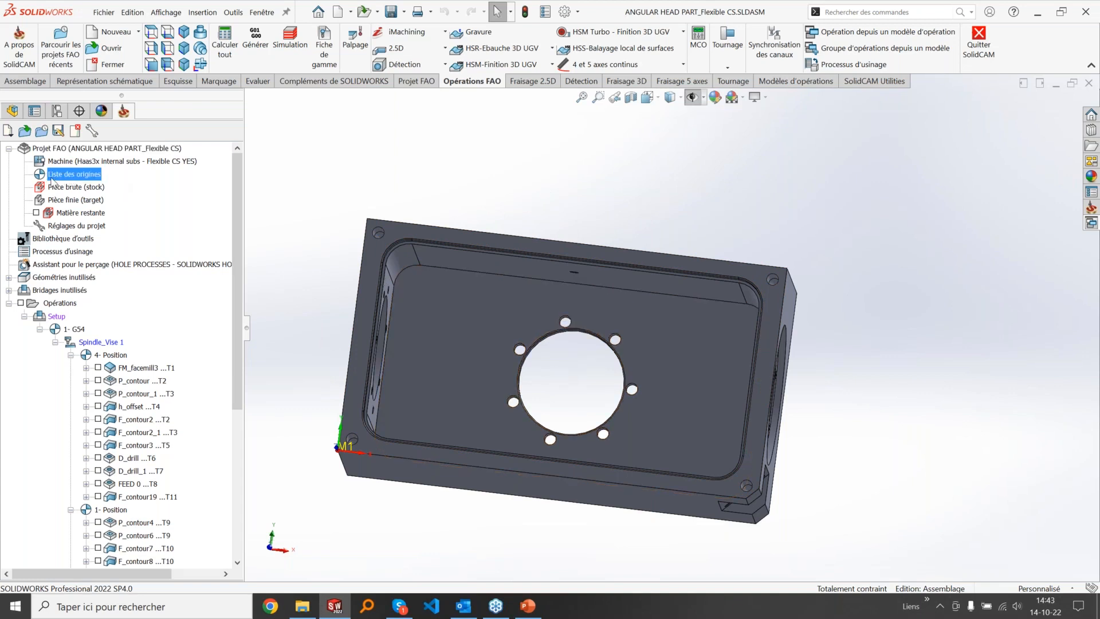
pyautogui.doubleClick(75, 176)
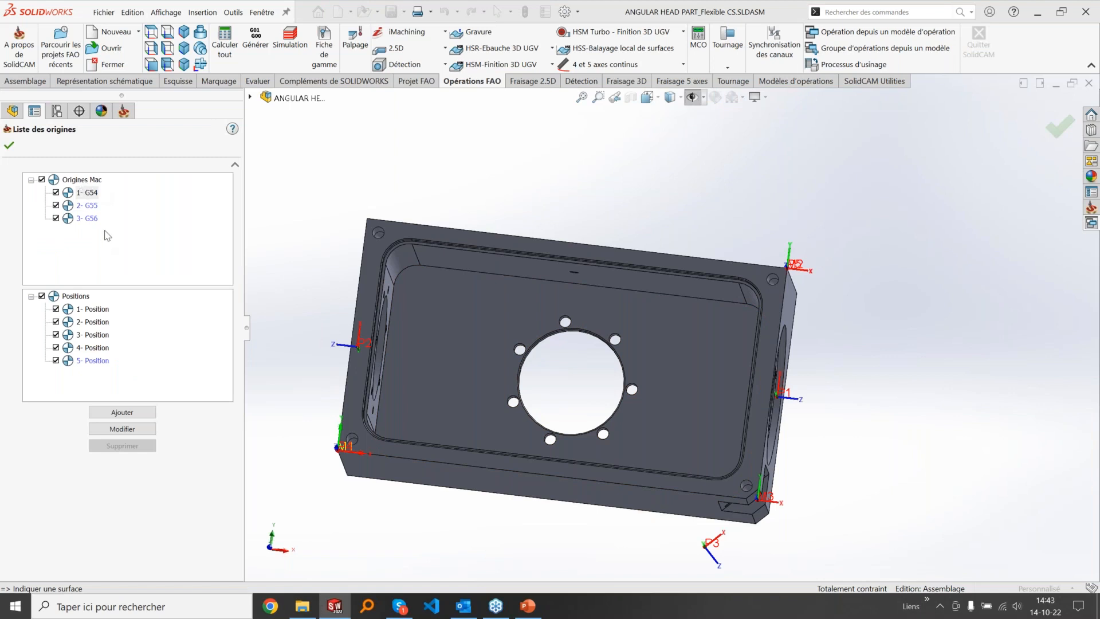
pyautogui.click(86, 181)
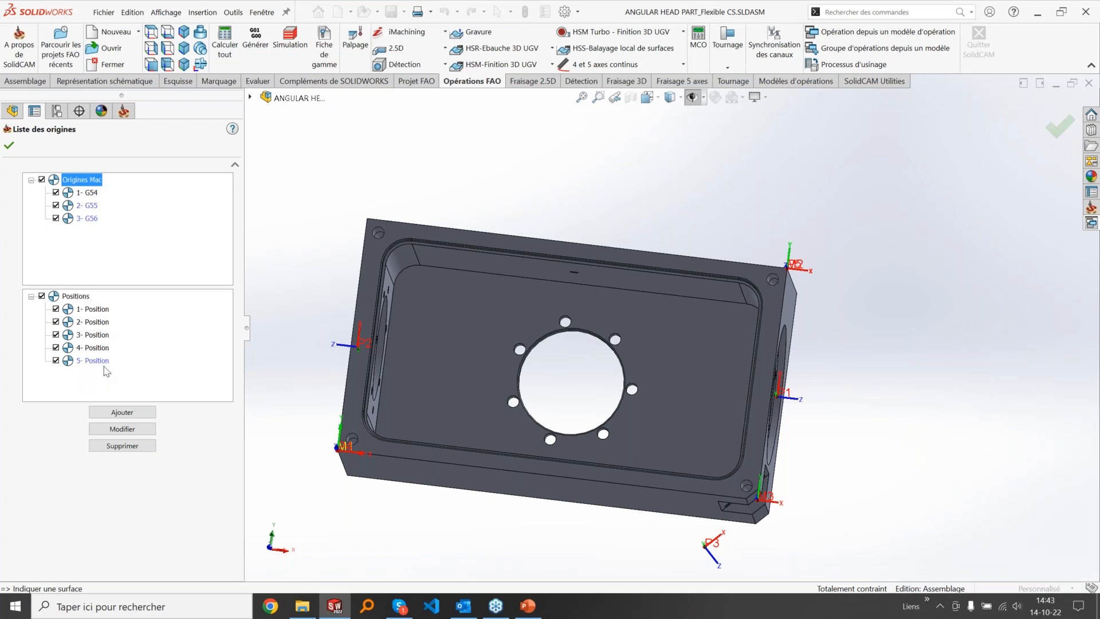
pyautogui.click(9, 145)
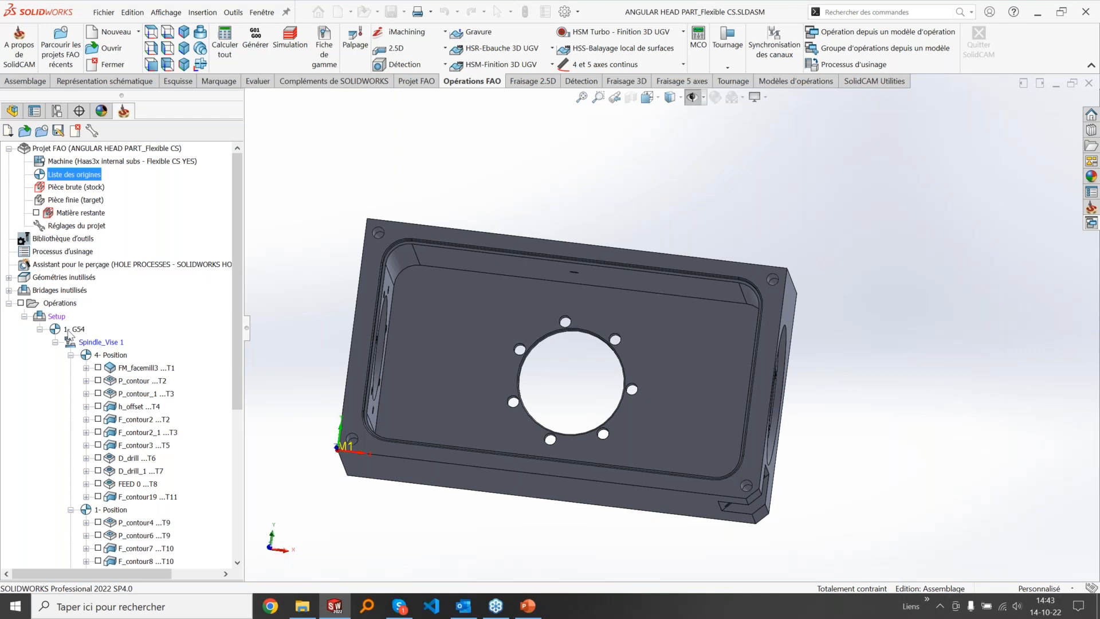
# Step: Examine how the positions and their operations are arranged under origin 1- G54 in the operations tree
pyautogui.click(73, 332)
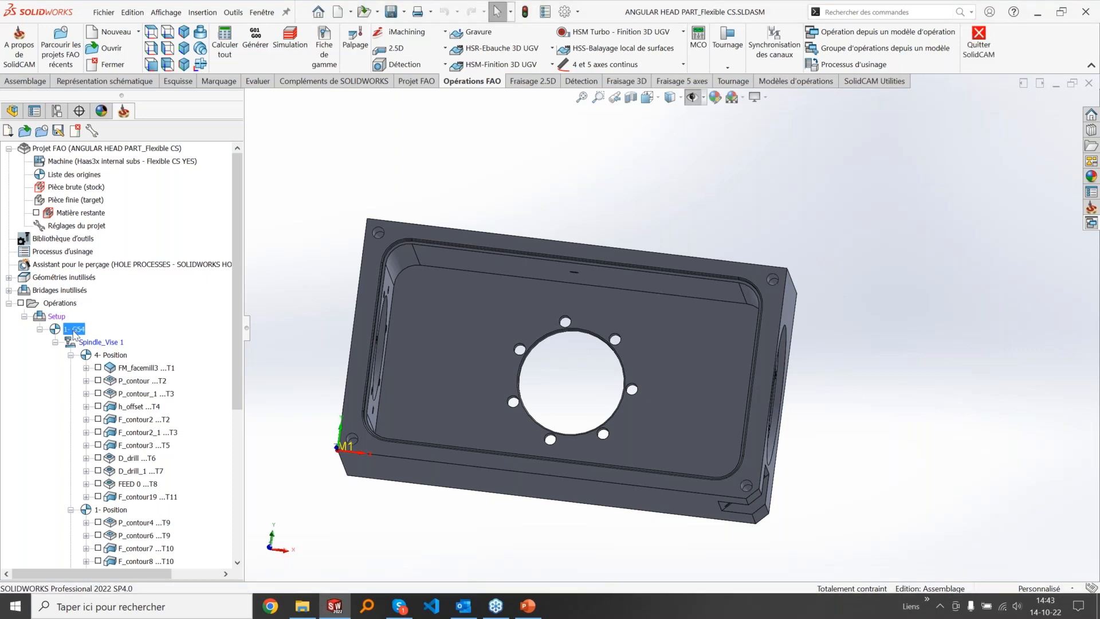
pyautogui.scroll(-1, 73, 331)
pyautogui.click(102, 316)
pyautogui.scroll(-1, 102, 316)
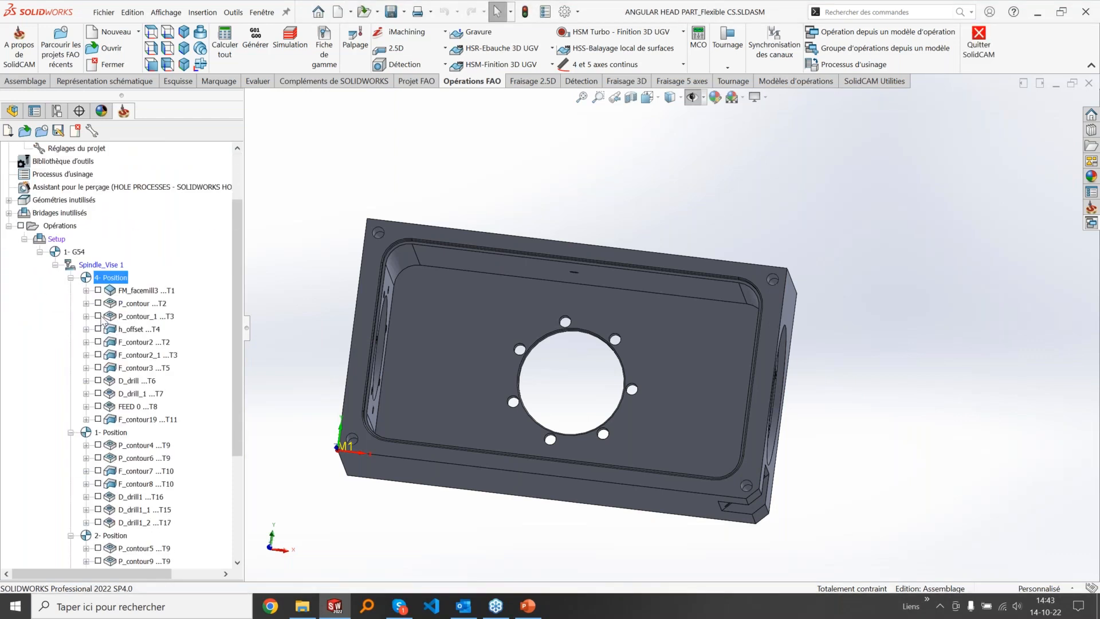
pyautogui.scroll(-1, 98, 428)
pyautogui.rightClick(136, 510)
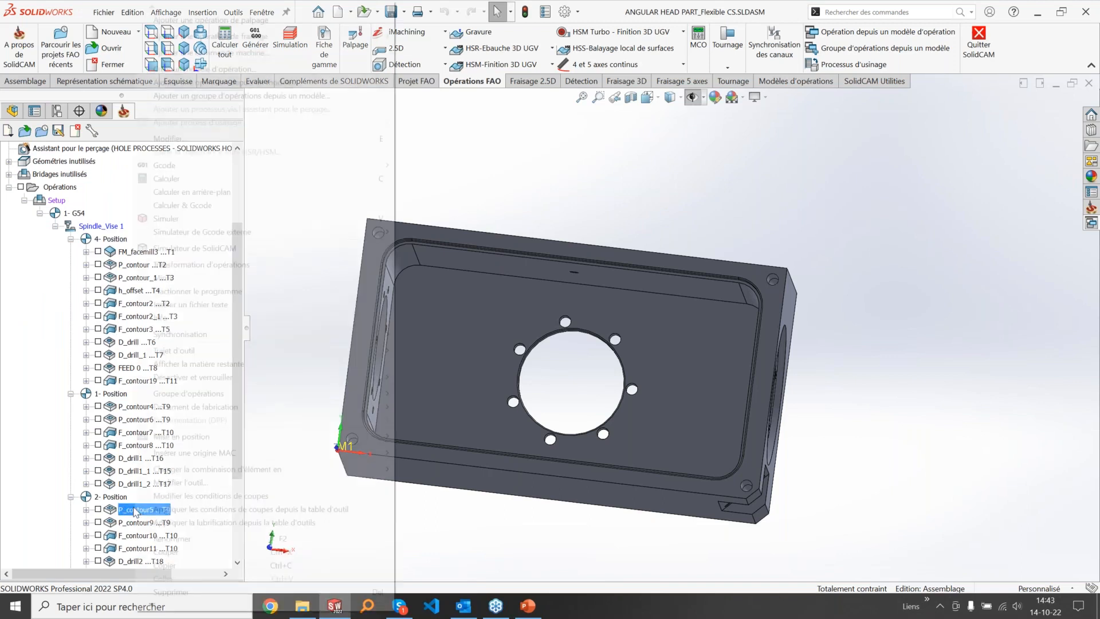
pyautogui.click(38, 419)
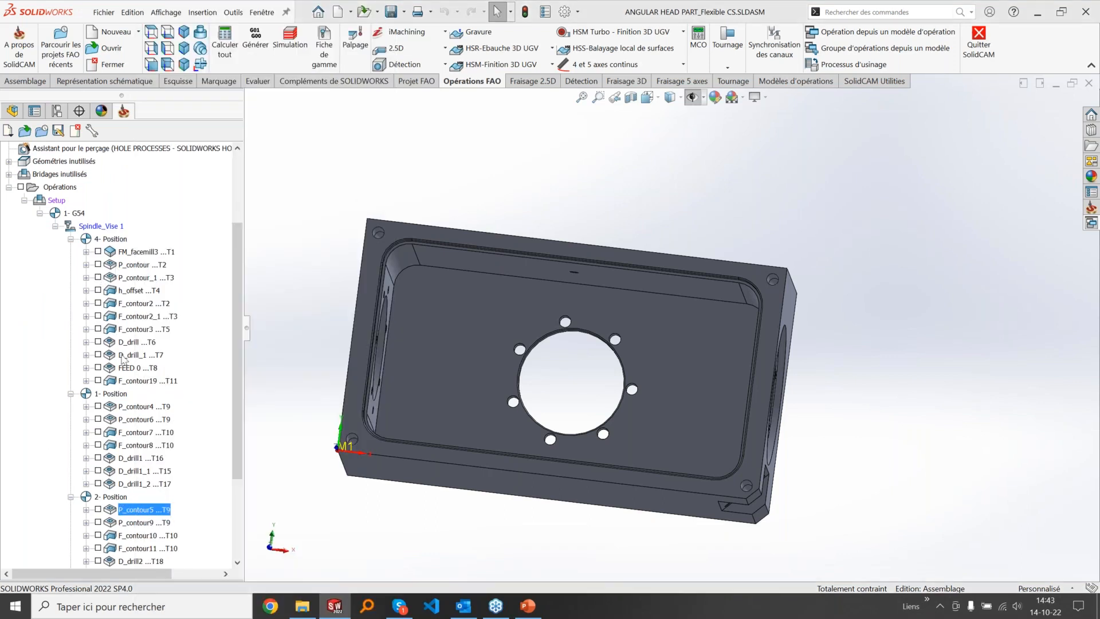
# Step: Display the toolpaths of P_contour4 and P_contour5 on the part and inspect them with their common origin G54
pyautogui.click(98, 406)
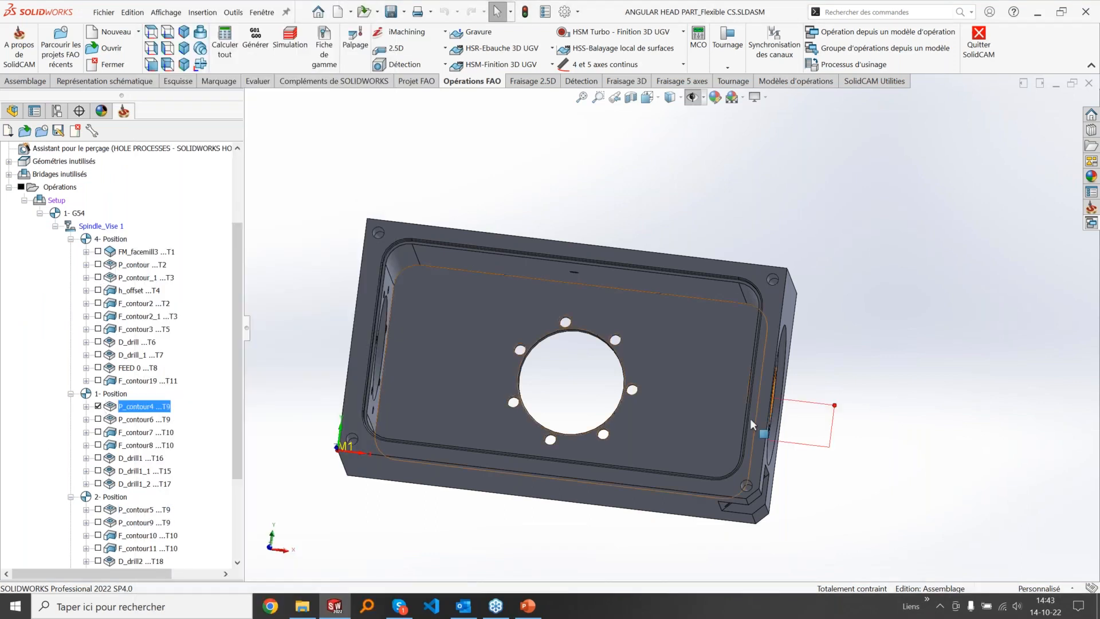
pyautogui.click(98, 509)
pyautogui.click(78, 214)
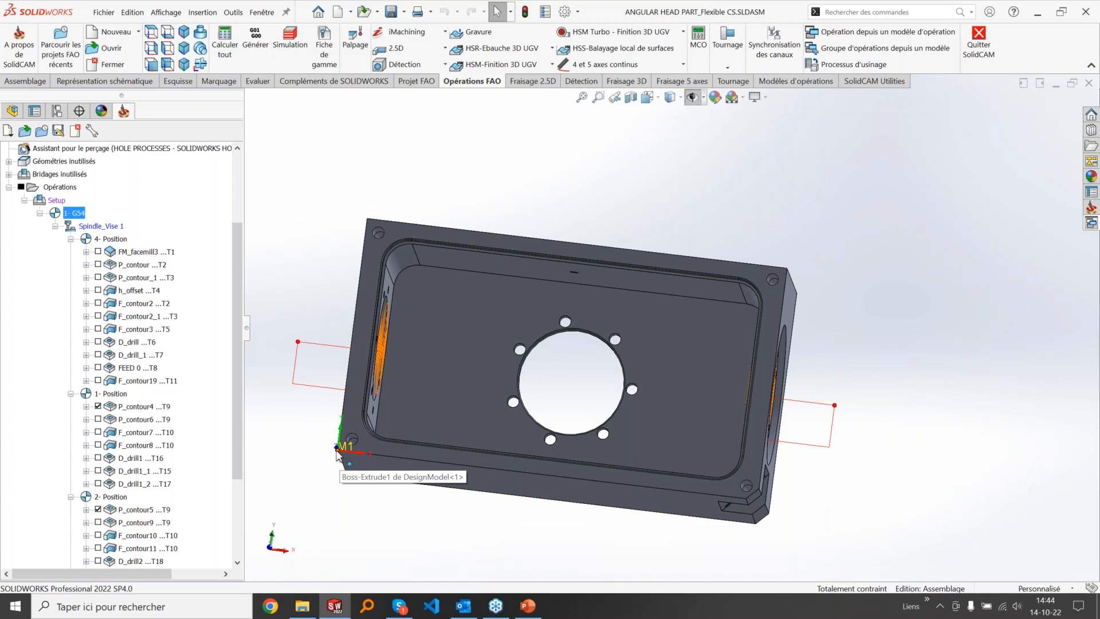
pyautogui.click(87, 406)
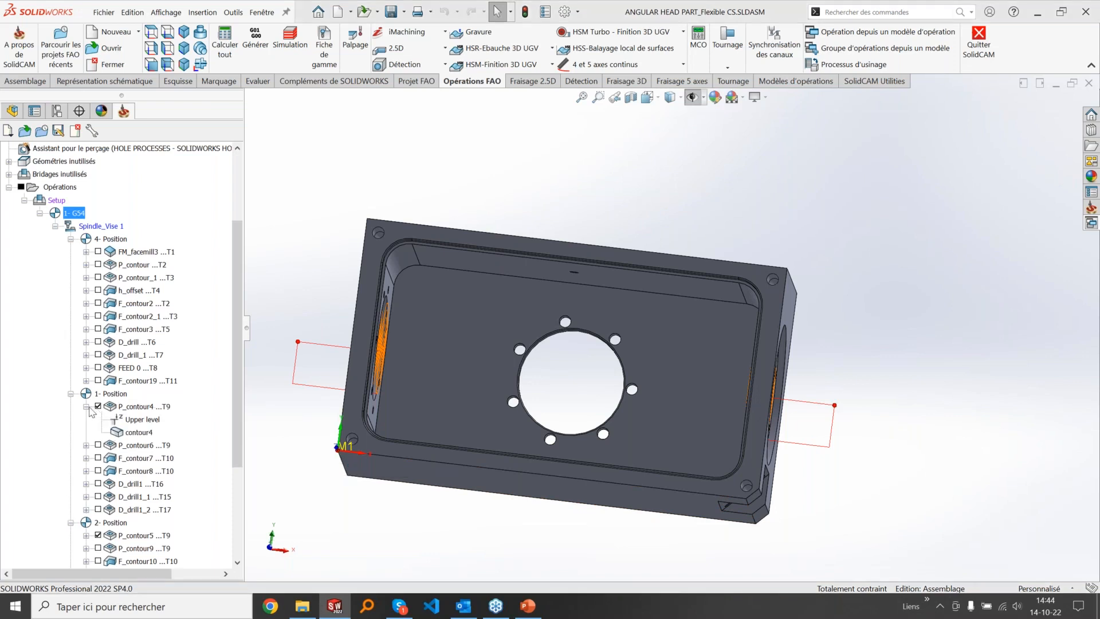
pyautogui.click(87, 407)
# Step: Show the P_contour5 toolpath alone on the part, followed by the P_contour4 toolpath alone
pyautogui.click(98, 406)
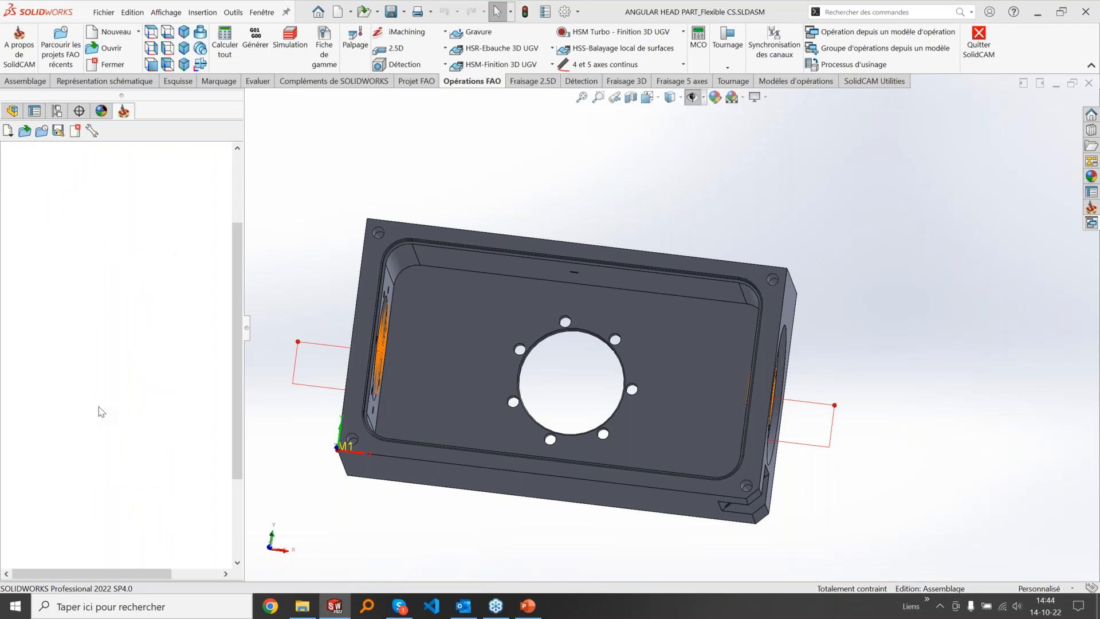
pyautogui.click(99, 510)
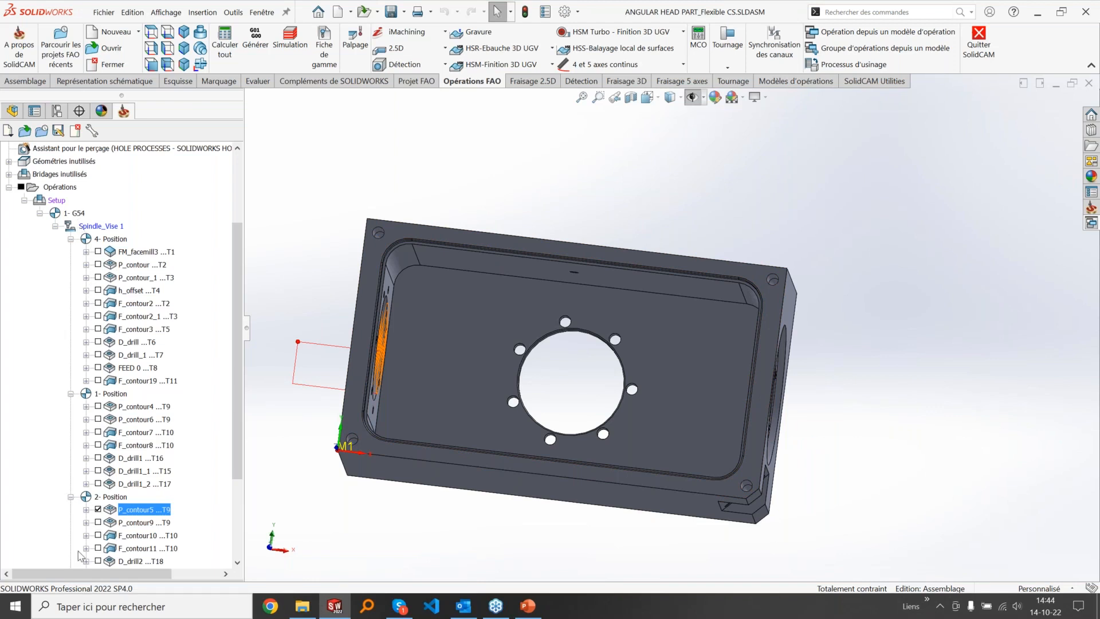
pyautogui.click(98, 509)
pyautogui.click(98, 406)
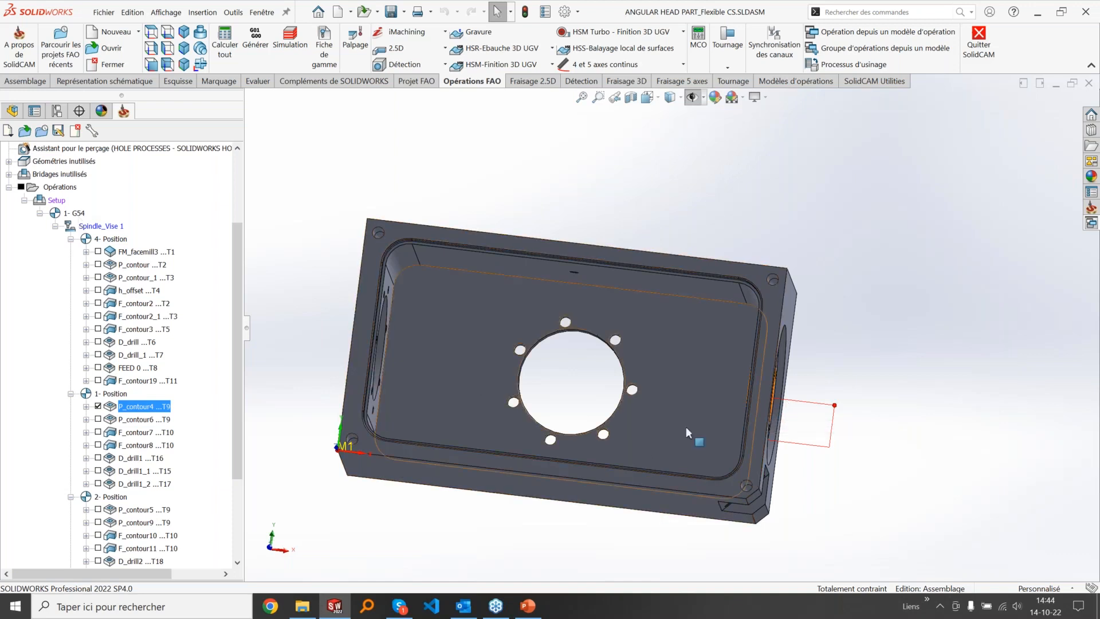
pyautogui.scroll(2, 757, 396)
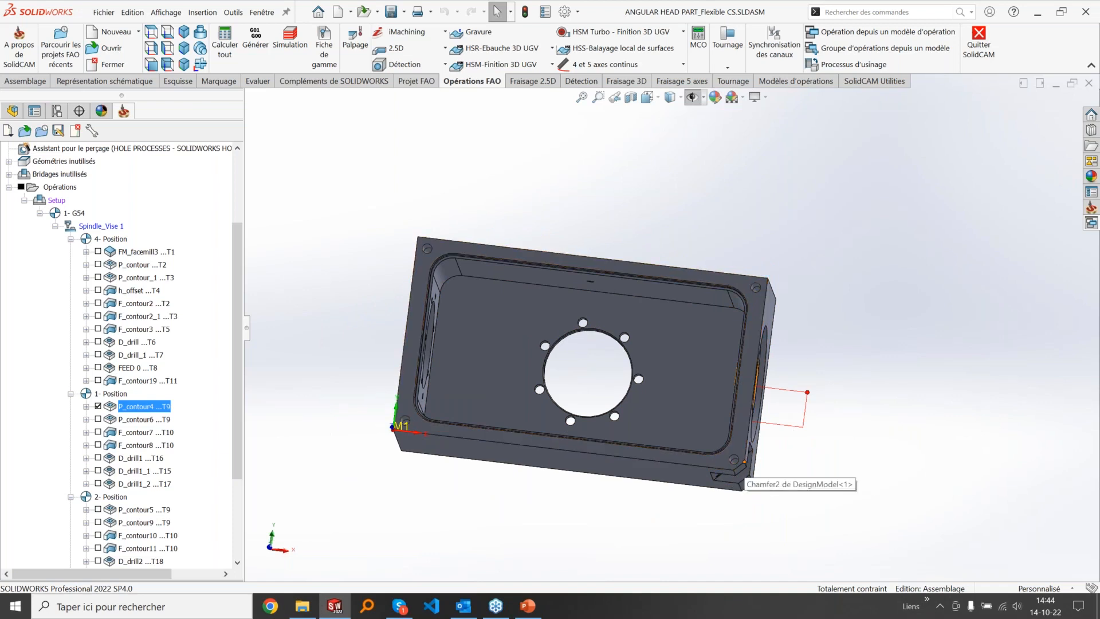
# Step: Open the origin list and view the definition options for a new MAC origin without creating it
pyautogui.scroll(3, 86, 163)
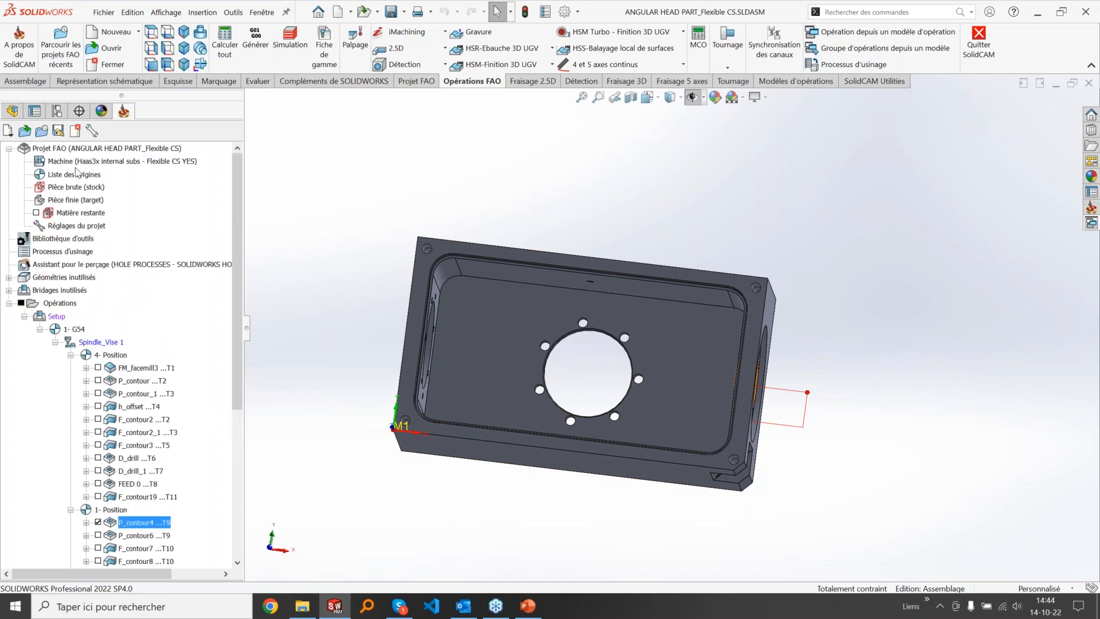
pyautogui.doubleClick(68, 175)
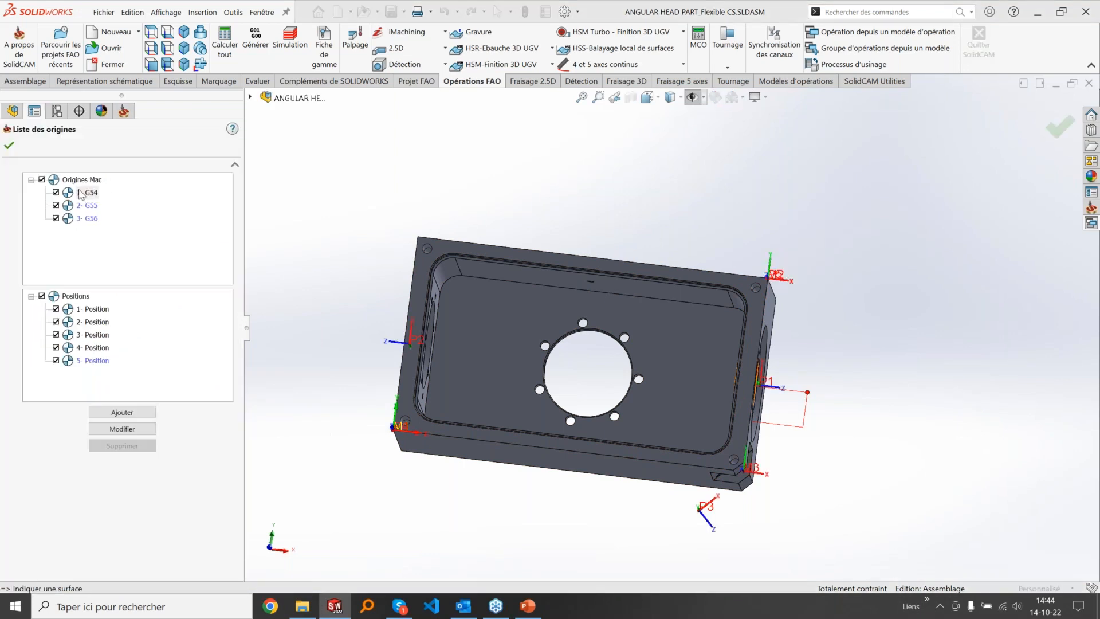
pyautogui.rightClick(86, 193)
pyautogui.click(94, 200)
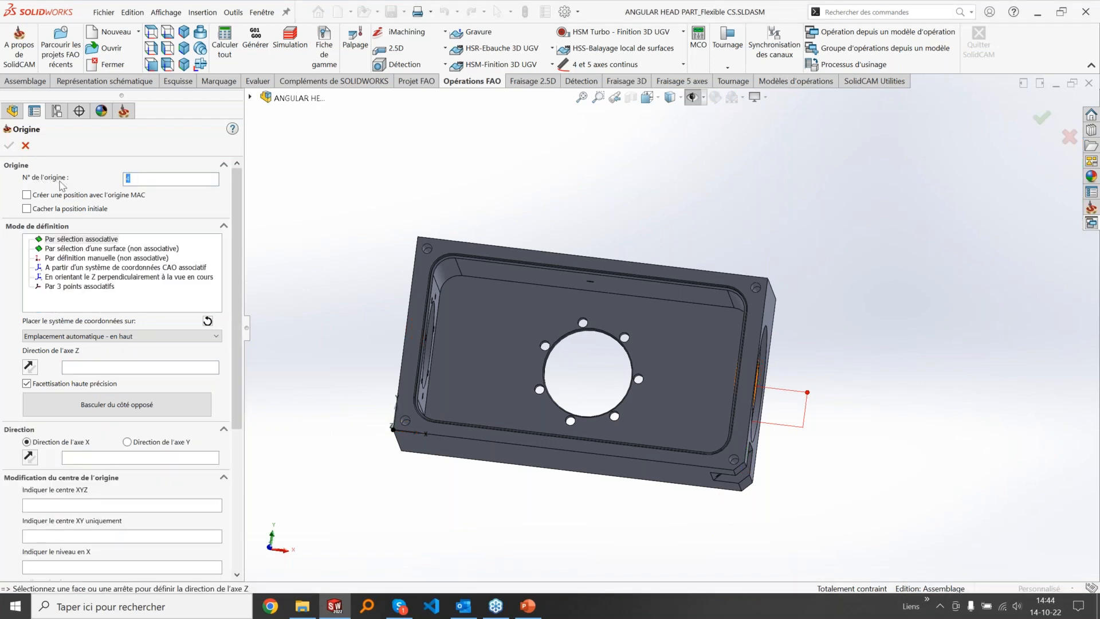
pyautogui.click(26, 144)
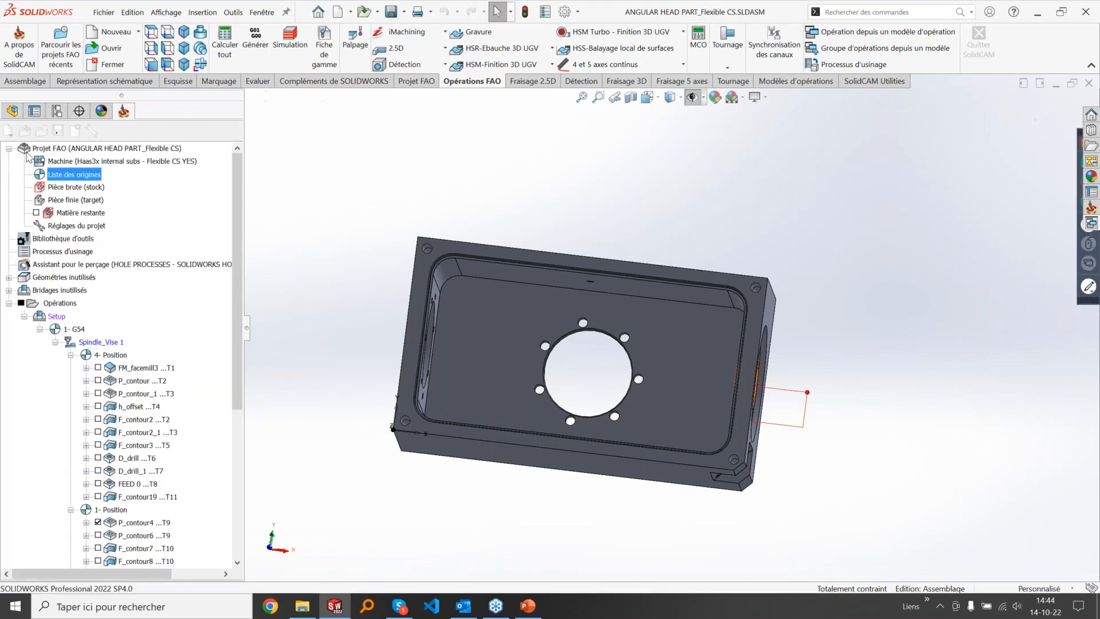
# Step: View the definition options for a new position in the origin list without creating it
pyautogui.rightClick(83, 306)
pyautogui.click(103, 315)
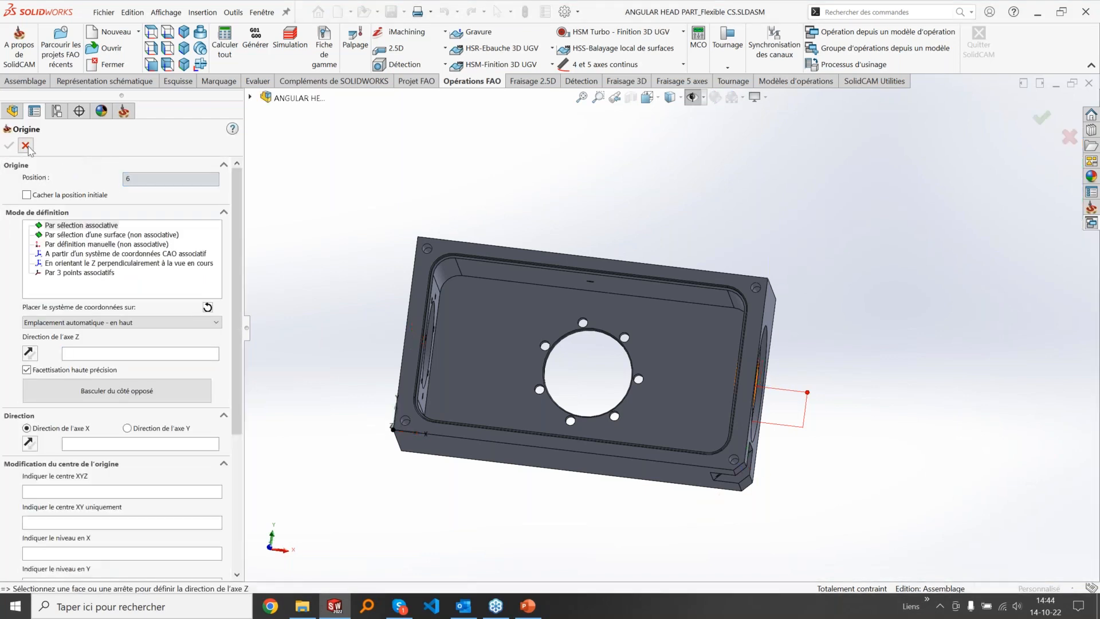
pyautogui.click(29, 147)
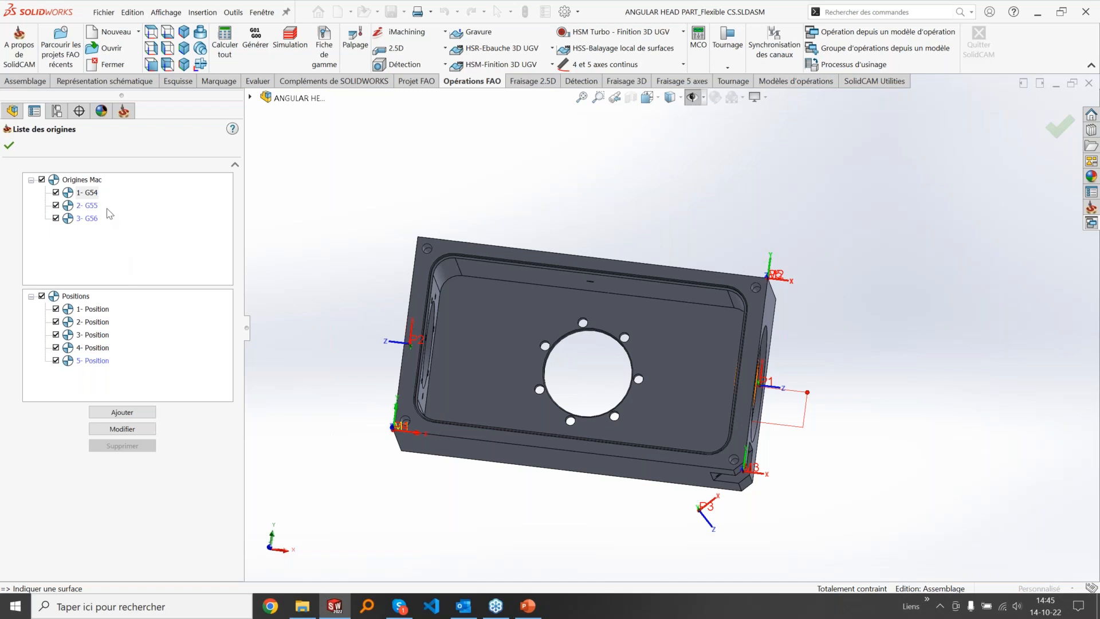
# Step: Hide all MAC origins and positions on the model and show only the MAC origin 1- G54
pyautogui.click(42, 179)
pyautogui.click(41, 296)
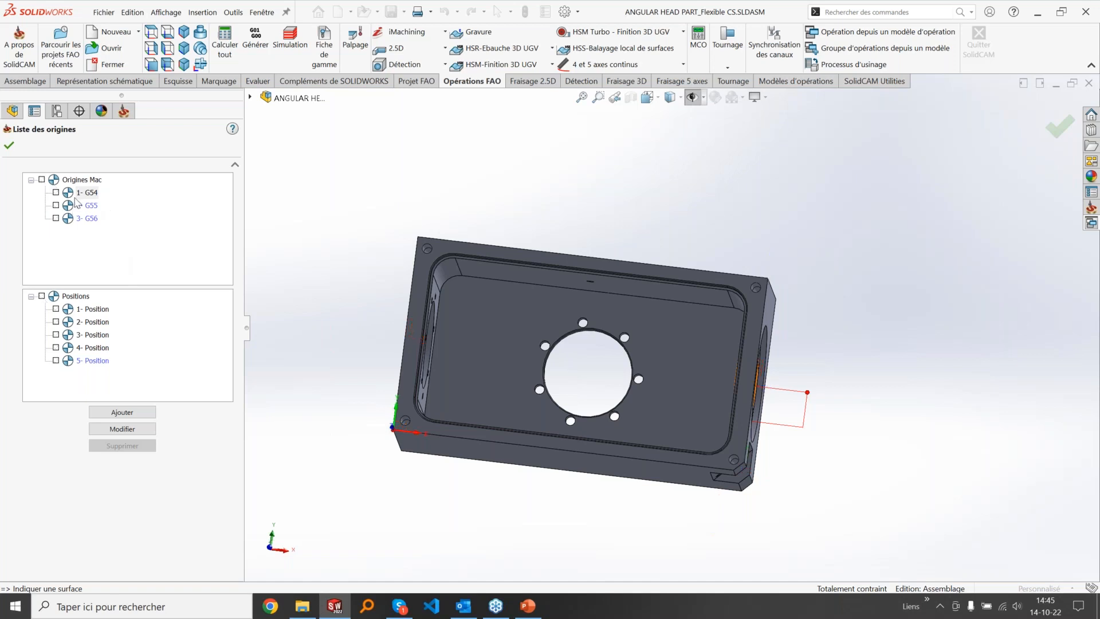
pyautogui.click(55, 193)
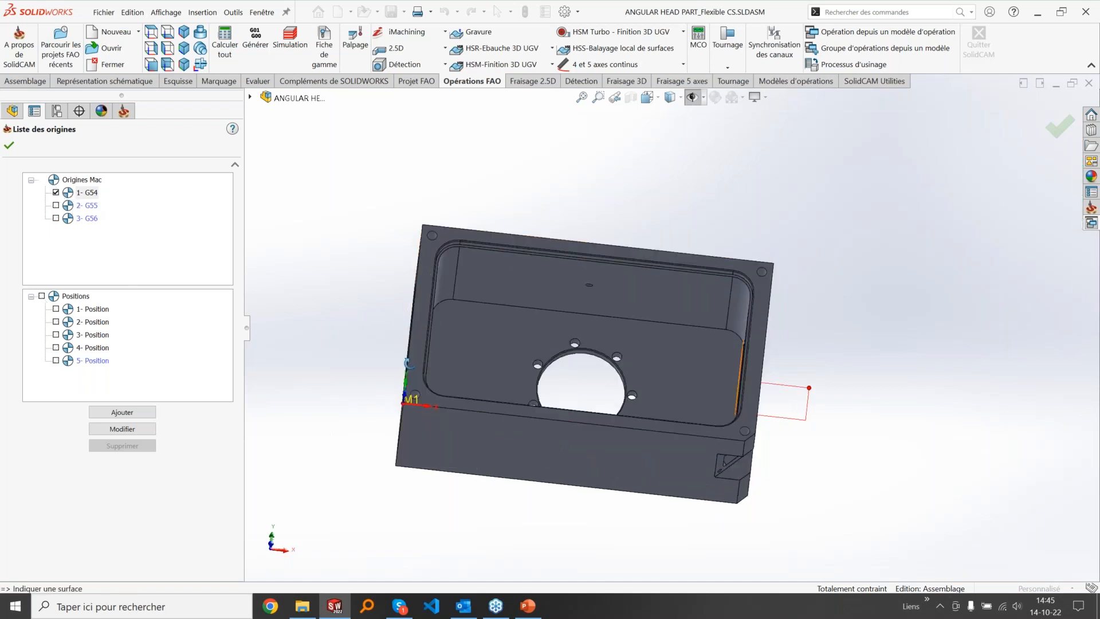
# Step: Show MAC origin 2- G55 instead of 1- G54 on the model and close the origin list
pyautogui.click(55, 193)
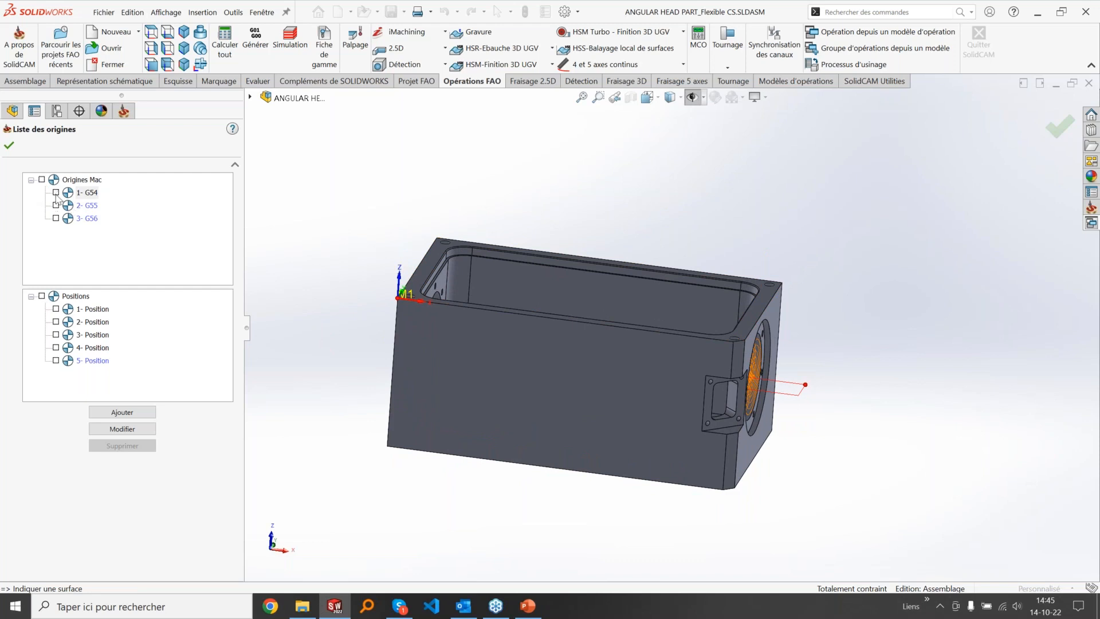
pyautogui.click(56, 205)
pyautogui.rightClick(97, 193)
pyautogui.click(124, 240)
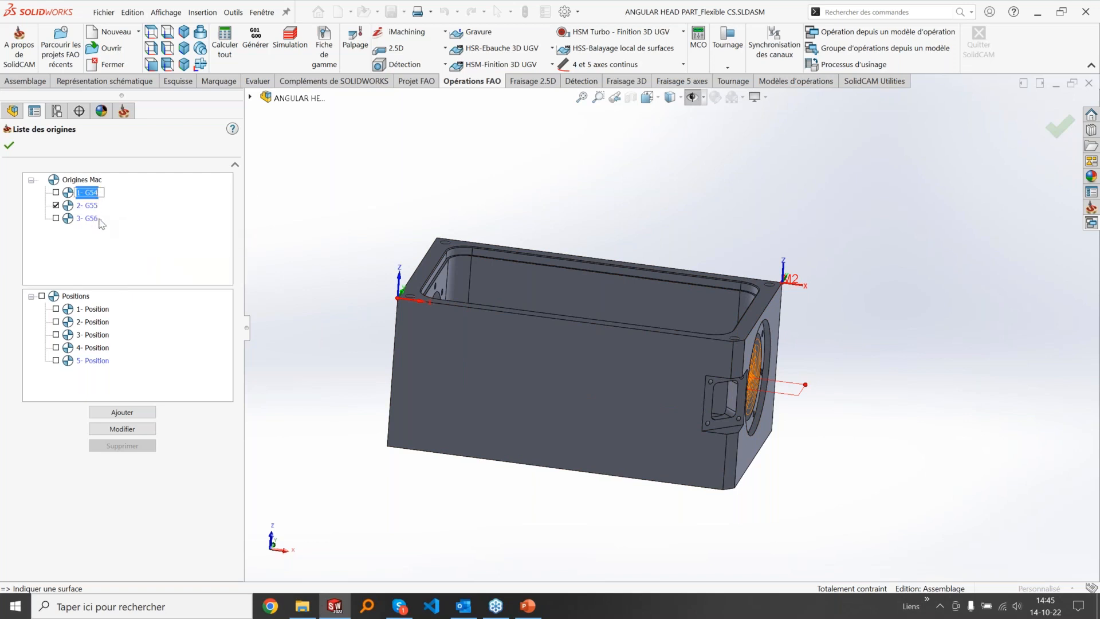
pyautogui.press('Return')
pyautogui.click(9, 147)
# Step: Show the FM_facemill3 toolpath alone on the part, followed by the P_contour4 toolpath alone
pyautogui.scroll(-3, 142, 314)
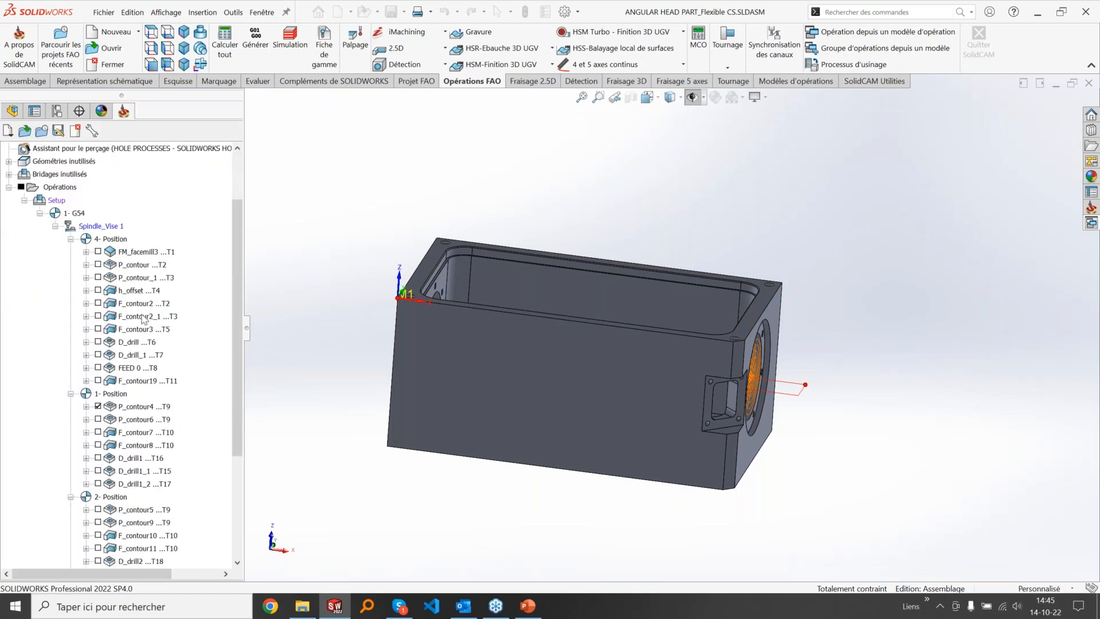
pyautogui.click(99, 406)
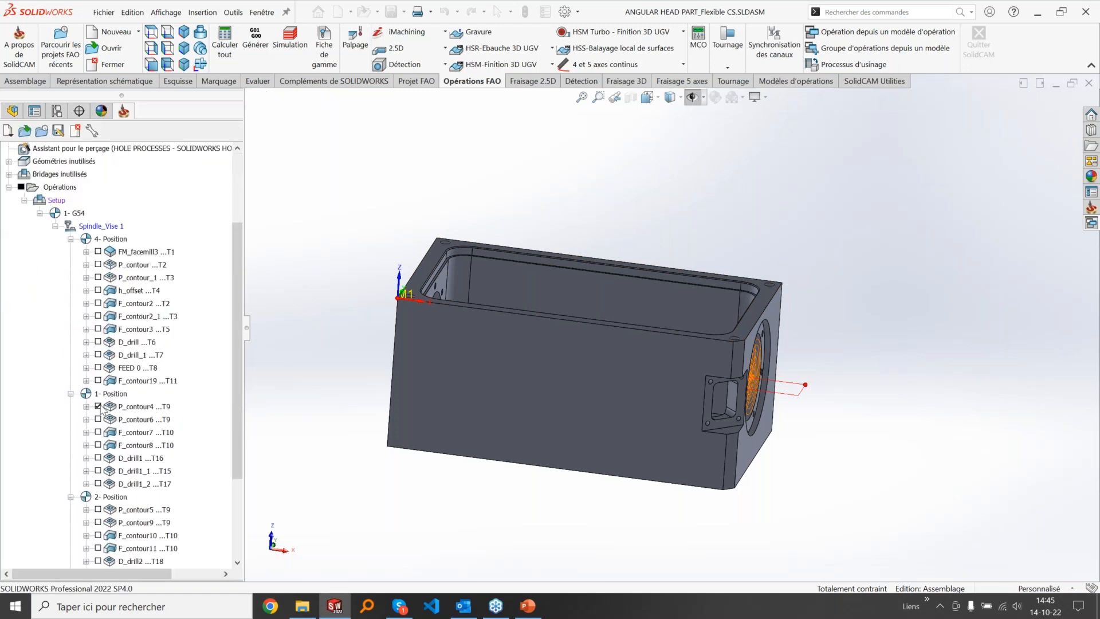
pyautogui.click(98, 251)
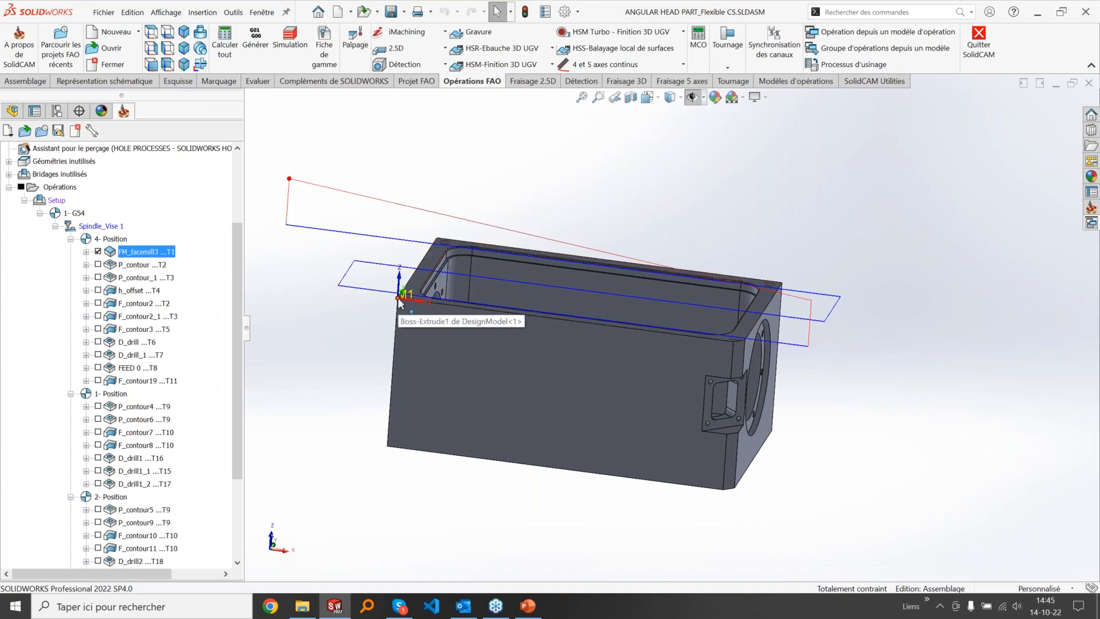
pyautogui.click(98, 252)
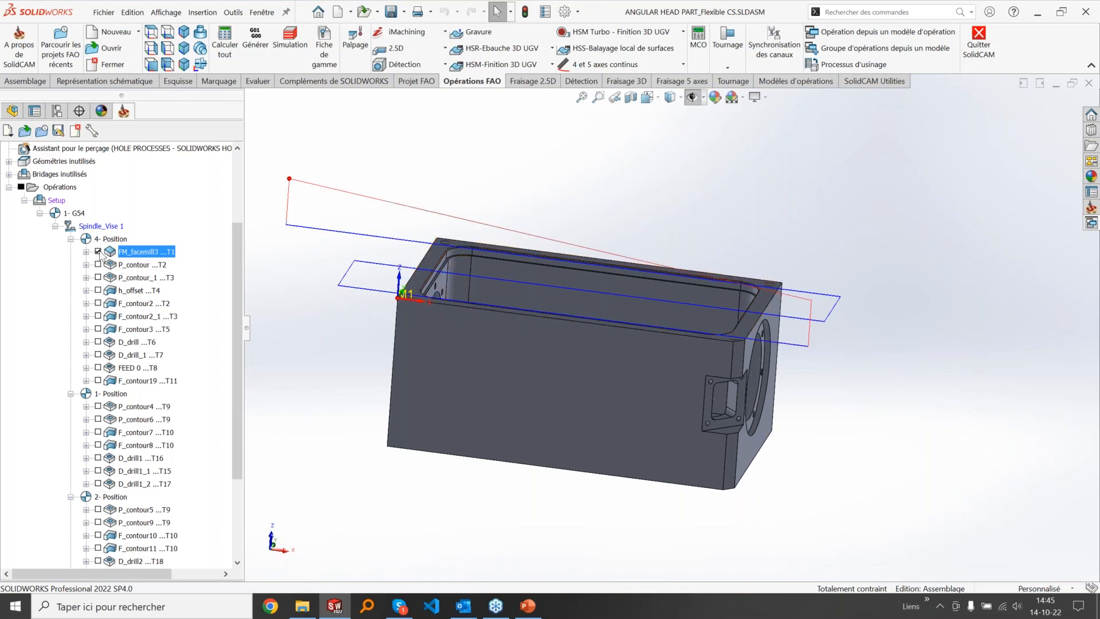
pyautogui.click(98, 407)
pyautogui.click(98, 406)
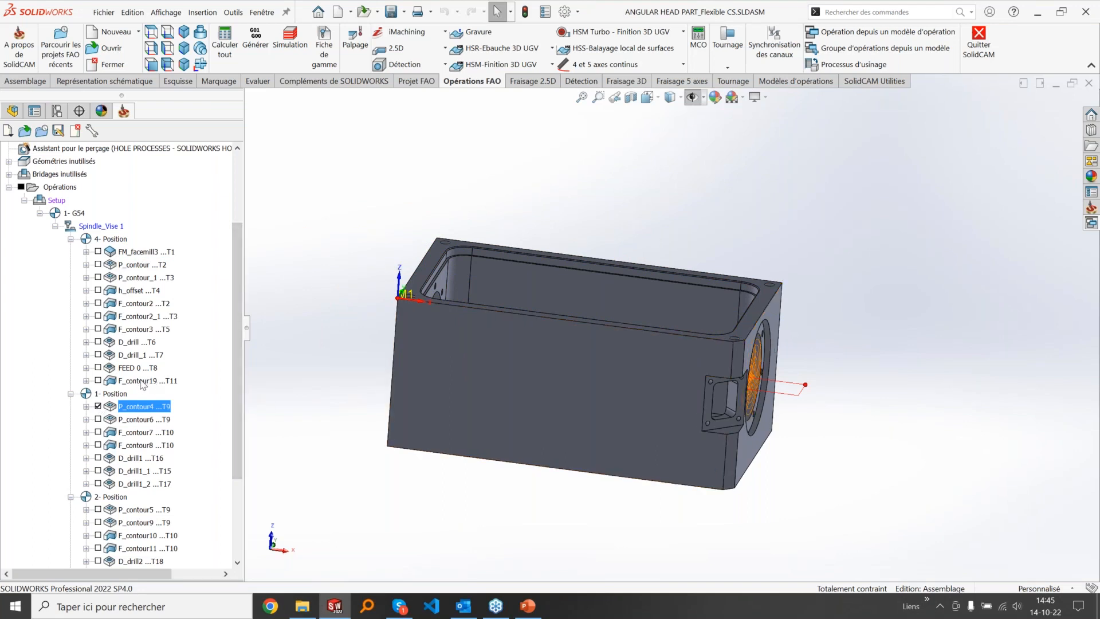
# Step: Insert MAC origin 2- G55 before the P_contour4 operation
pyautogui.rightClick(136, 406)
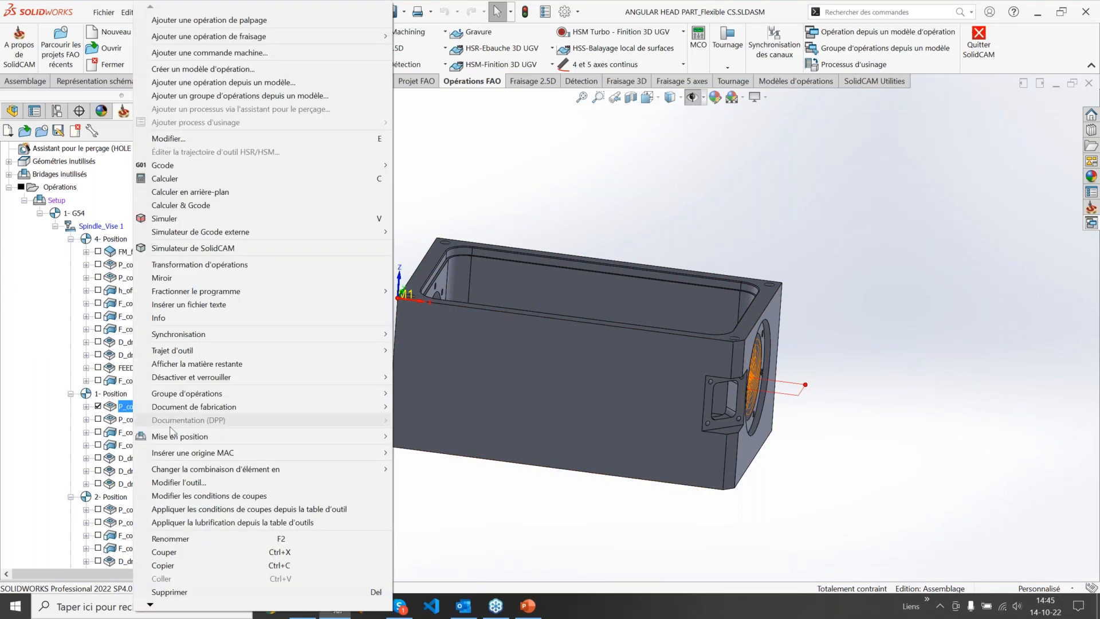
pyautogui.moveTo(174, 457)
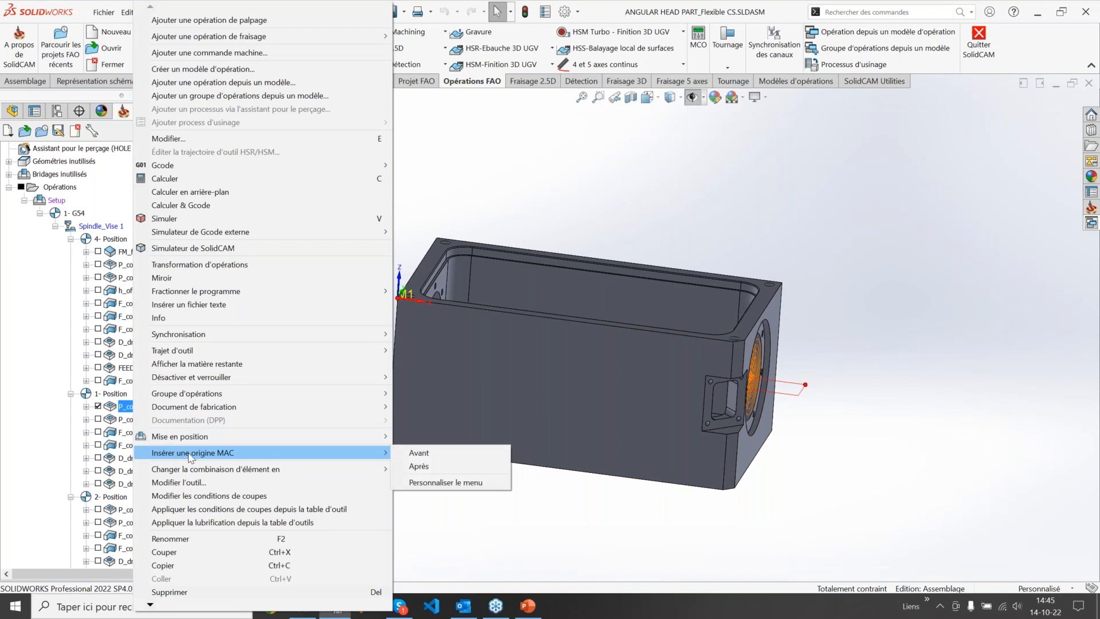
pyautogui.click(438, 453)
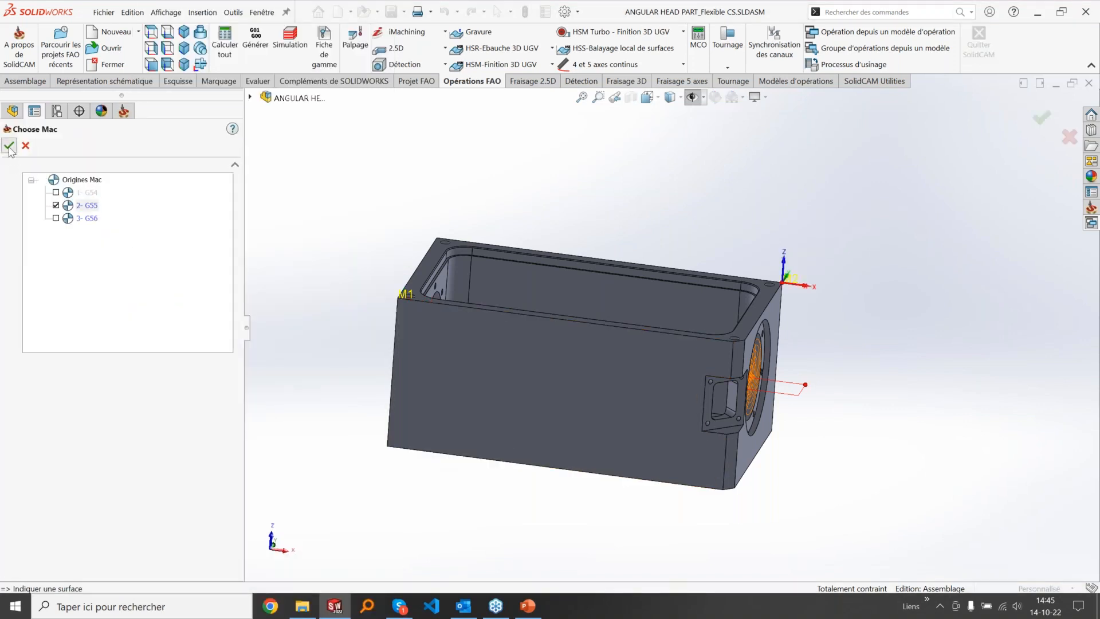
pyautogui.click(9, 144)
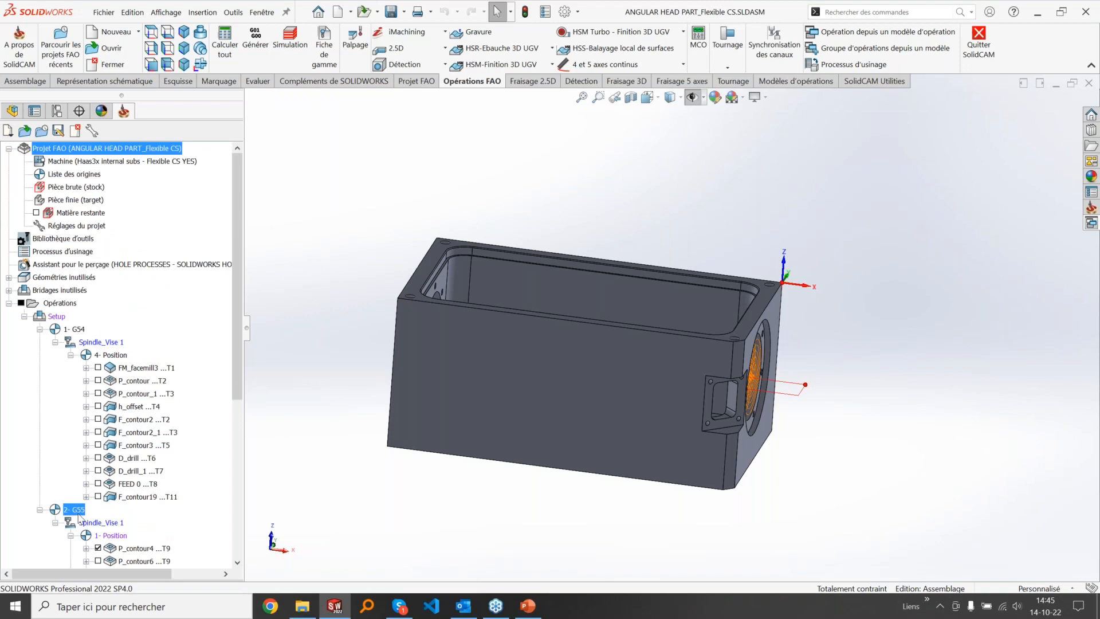
# Step: Examine how the operations are grouped under origins 1- G54 and 2- G55, checking FM_facemill3 and P_contour4 against the part
pyautogui.scroll(-1, 164, 375)
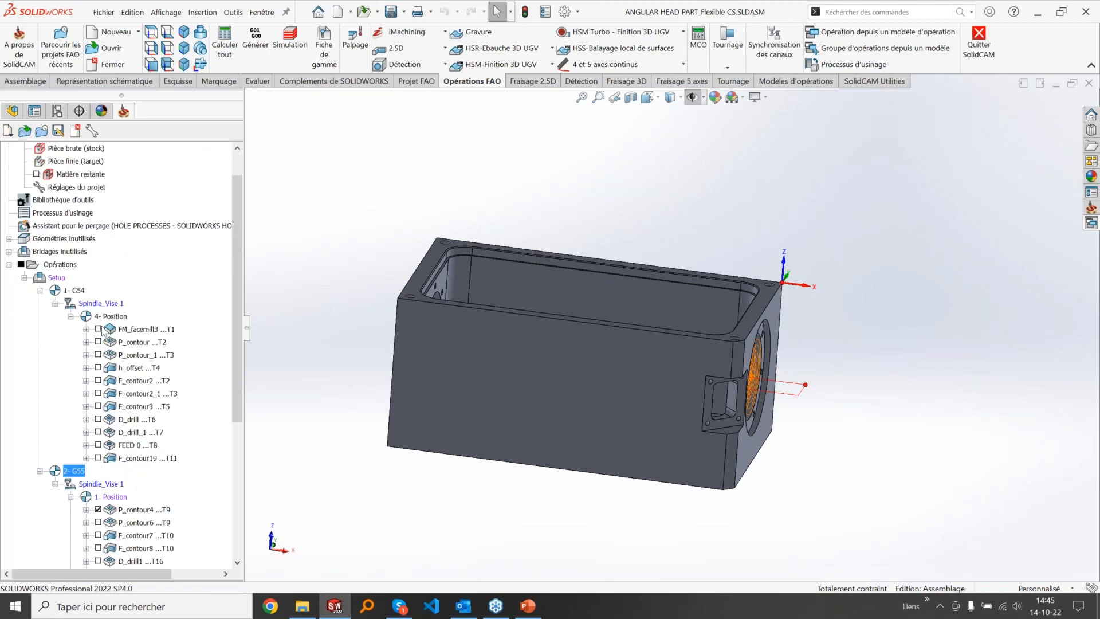
pyautogui.click(122, 330)
pyautogui.click(73, 290)
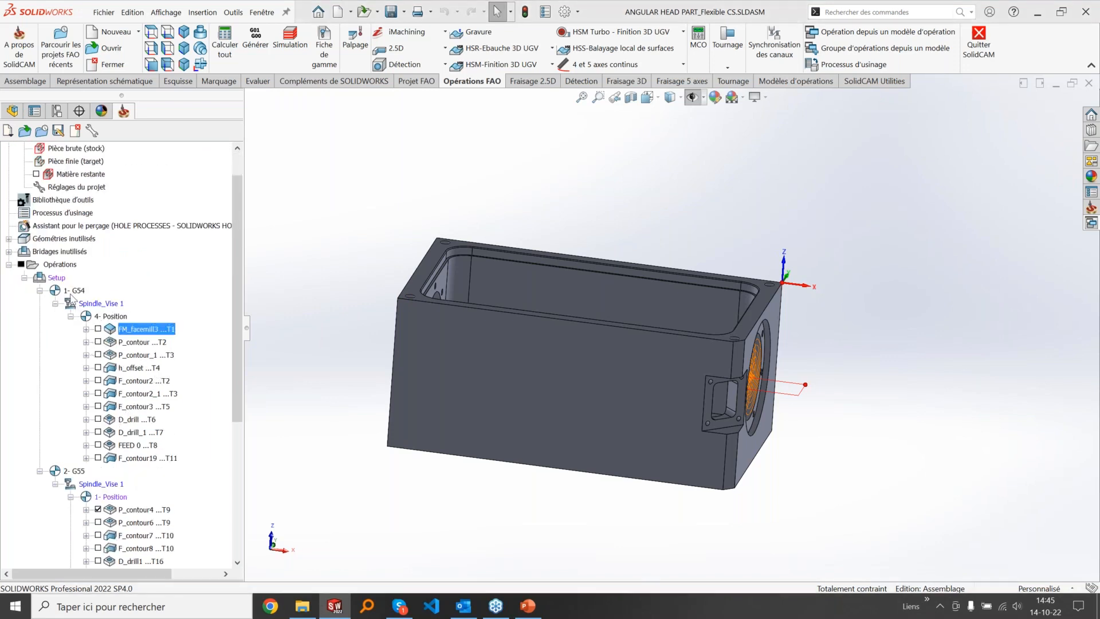
pyautogui.scroll(-3, 110, 390)
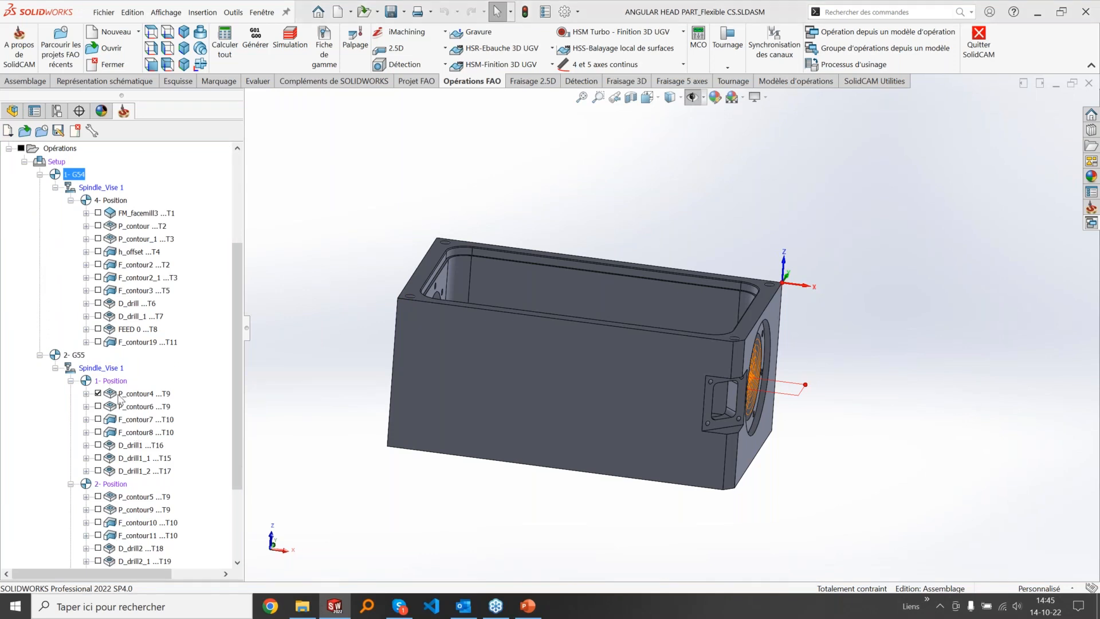
pyautogui.click(120, 393)
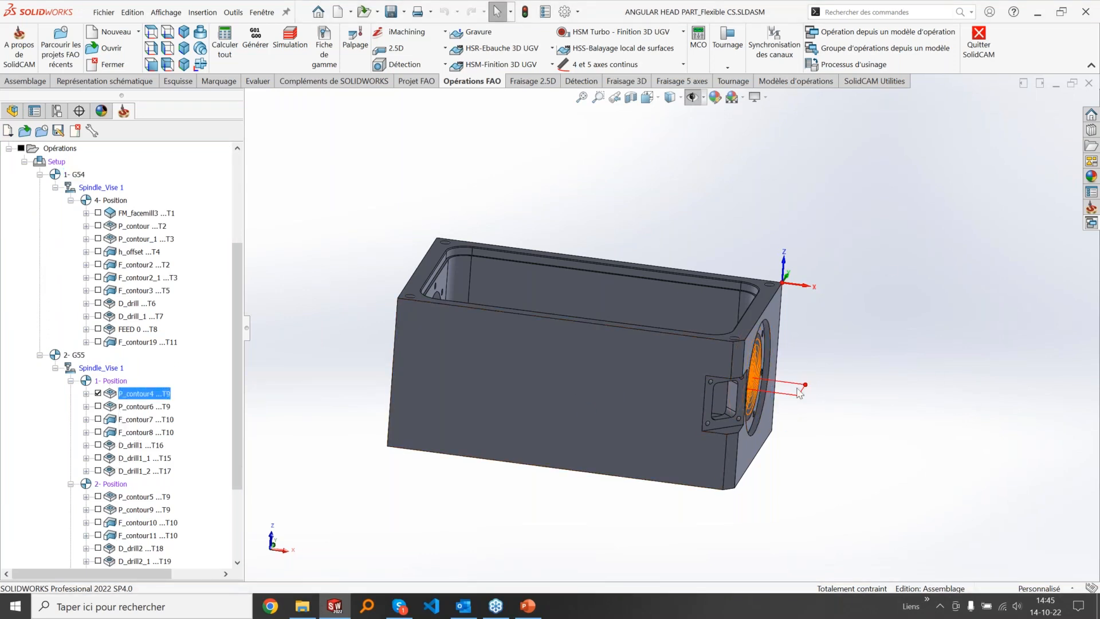
pyautogui.scroll(-2, 807, 401)
pyautogui.scroll(3, 528, 342)
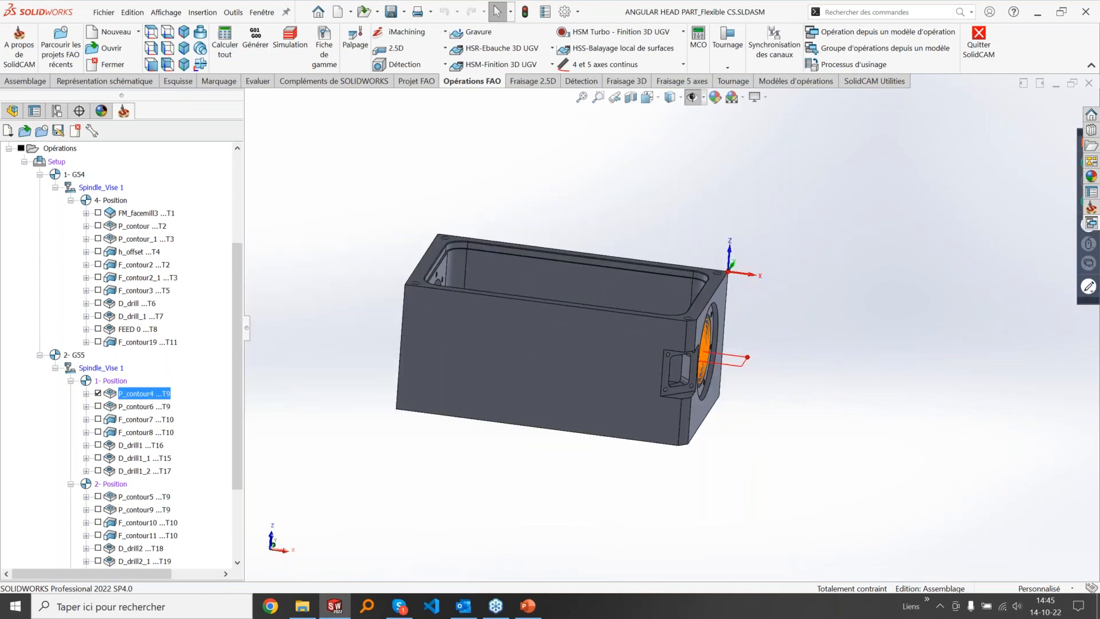
pyautogui.moveTo(390, 344); pyautogui.dragTo(487, 370, button='middle')
# Step: Show the P_contour5 toolpath and insert a different MAC origin before that operation, at the top corner beside the face it machines
pyautogui.click(98, 496)
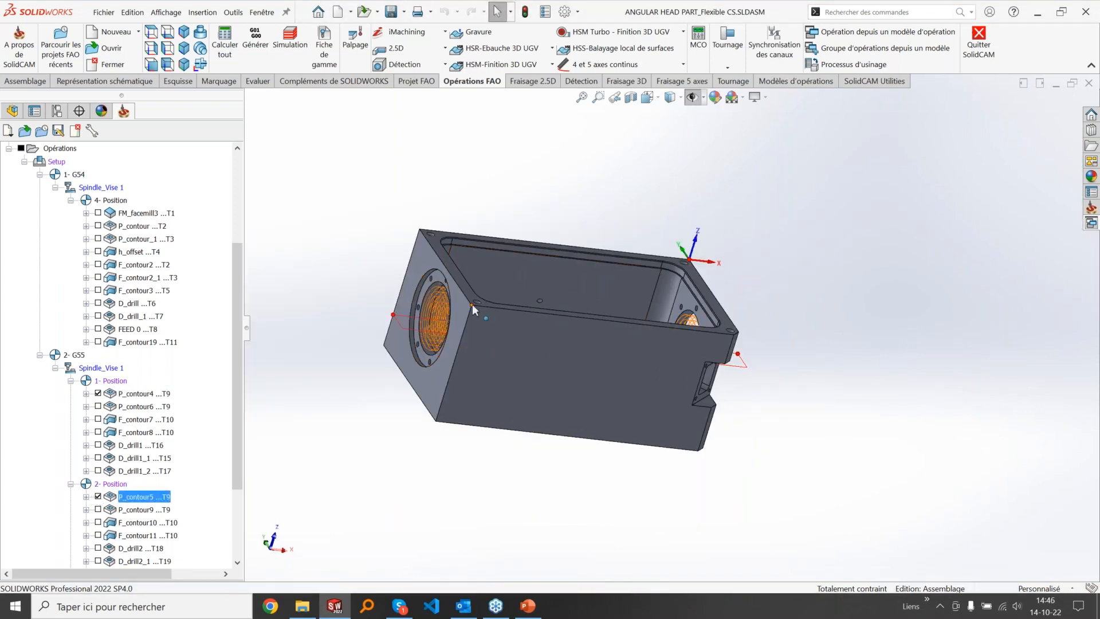
pyautogui.rightClick(141, 496)
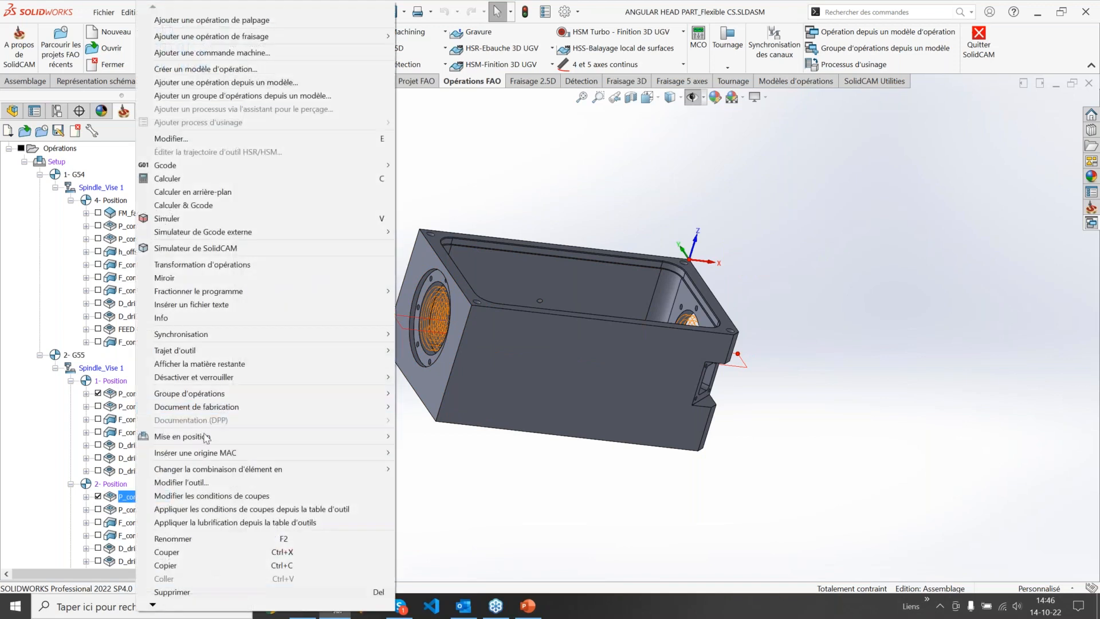
pyautogui.moveTo(199, 455)
pyautogui.click(424, 452)
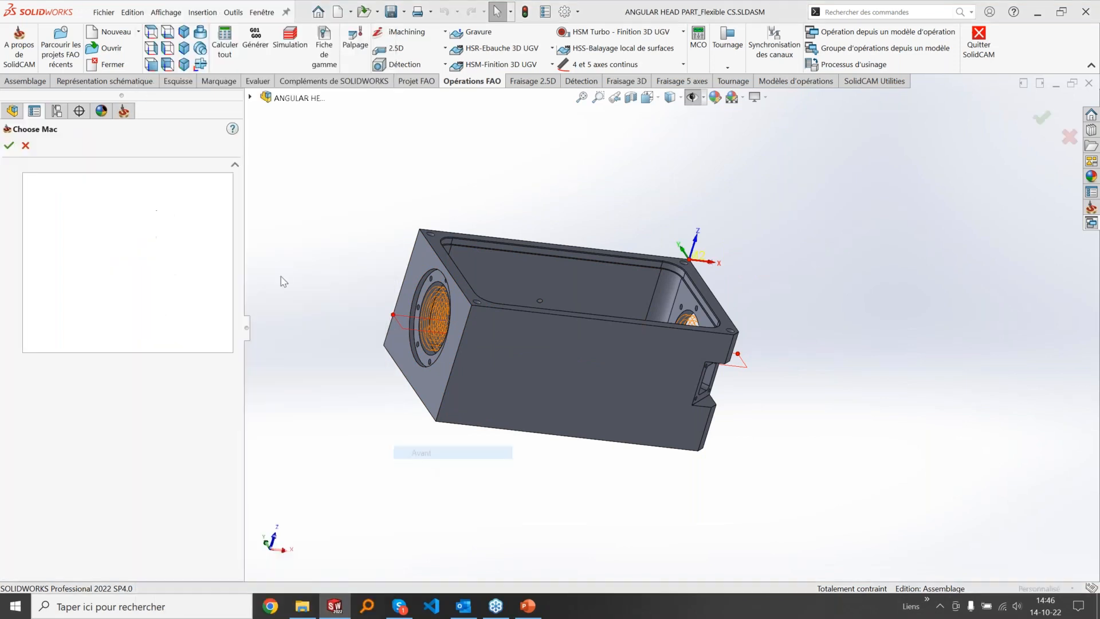
pyautogui.click(10, 144)
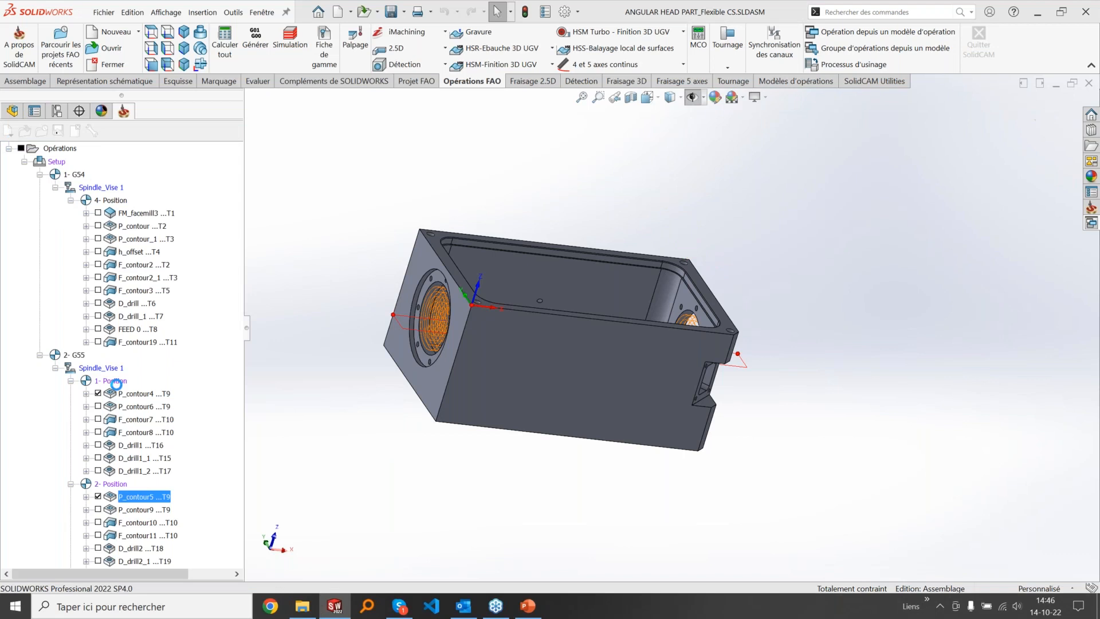
# Step: Examine how the positions and their operations are grouped under the G54 and G55 origins, and view the housing model
pyautogui.click(77, 213)
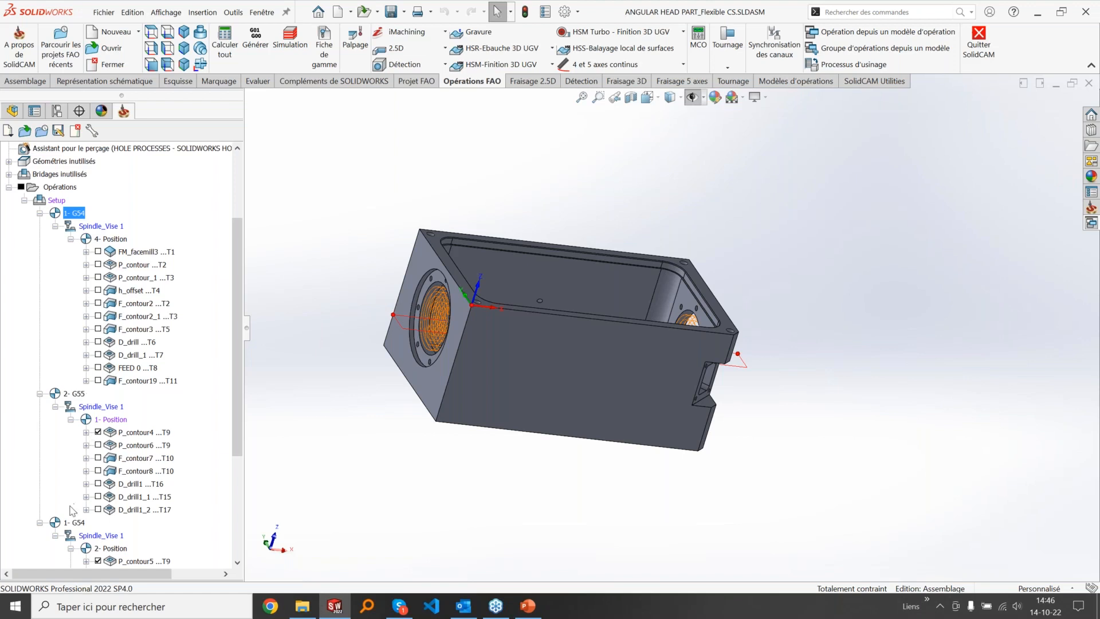
pyautogui.scroll(-2, 103, 499)
pyautogui.scroll(2, 157, 469)
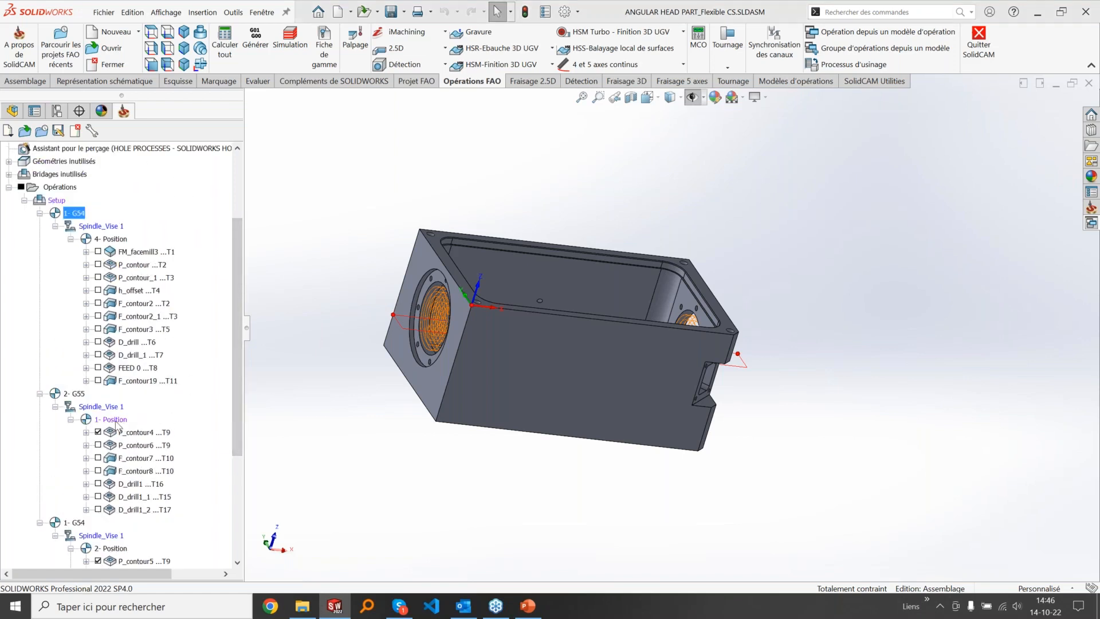
pyautogui.click(114, 420)
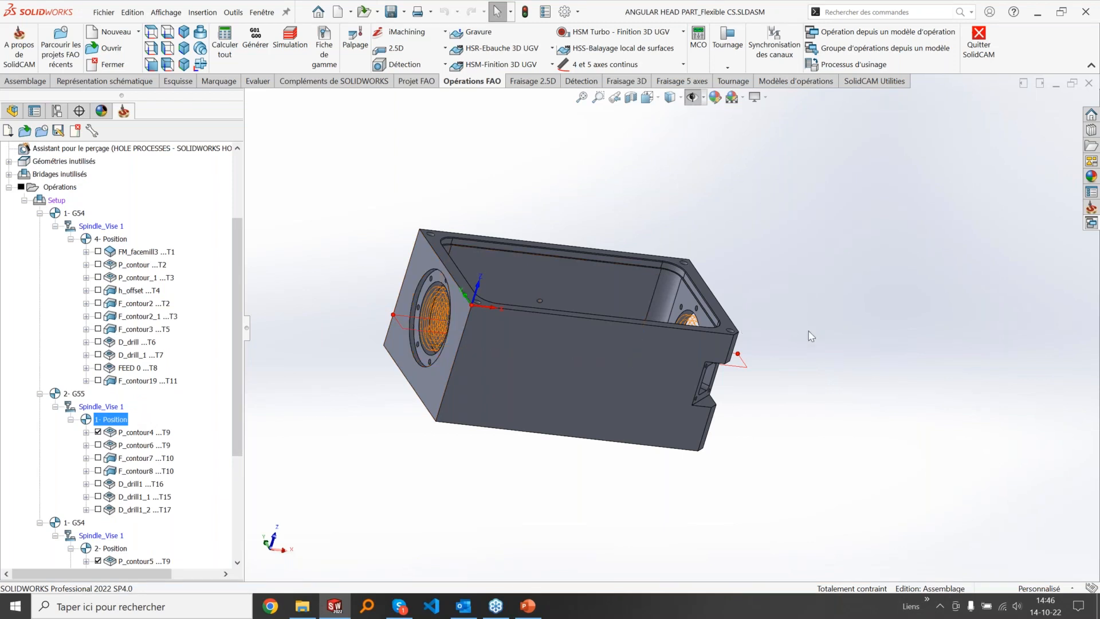
pyautogui.moveTo(617, 295); pyautogui.dragTo(553, 299, button='middle')
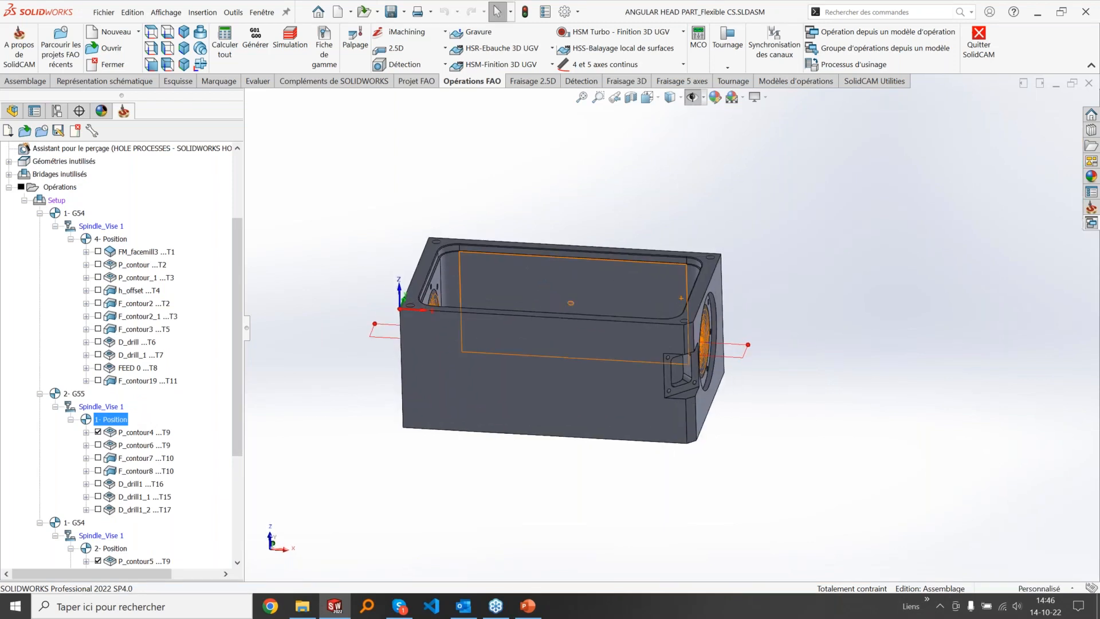
pyautogui.scroll(1, 554, 299)
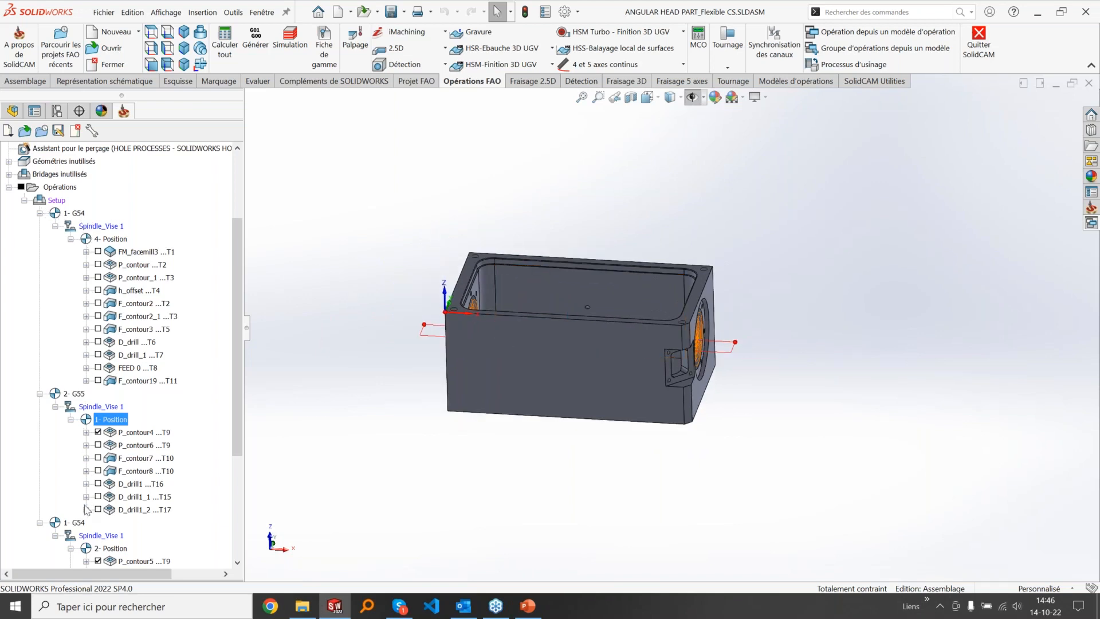
pyautogui.click(135, 433)
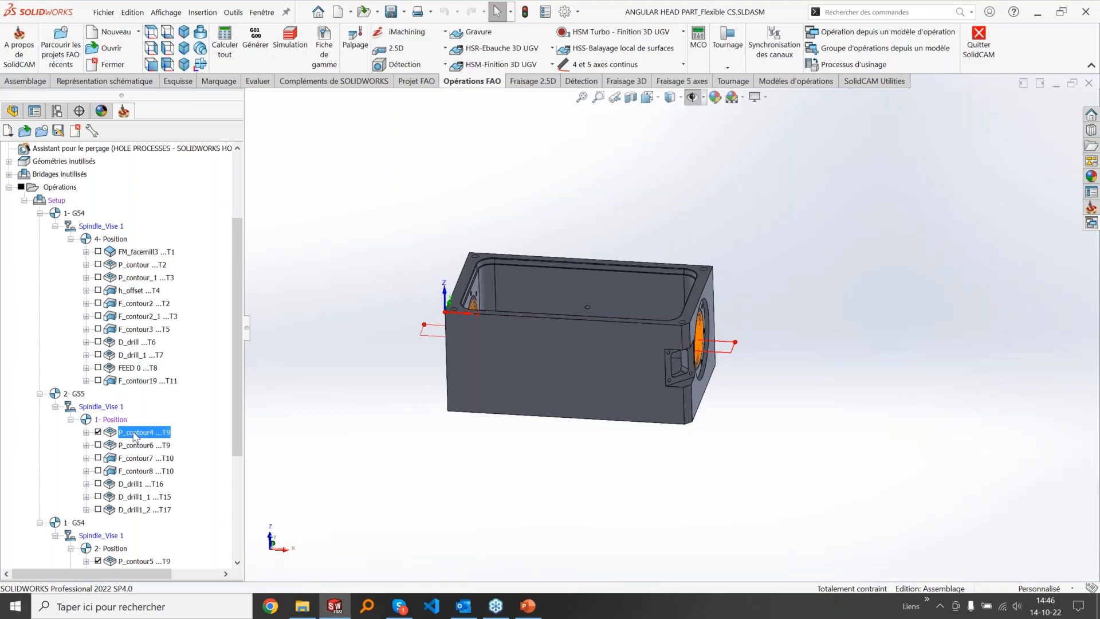
pyautogui.click(77, 394)
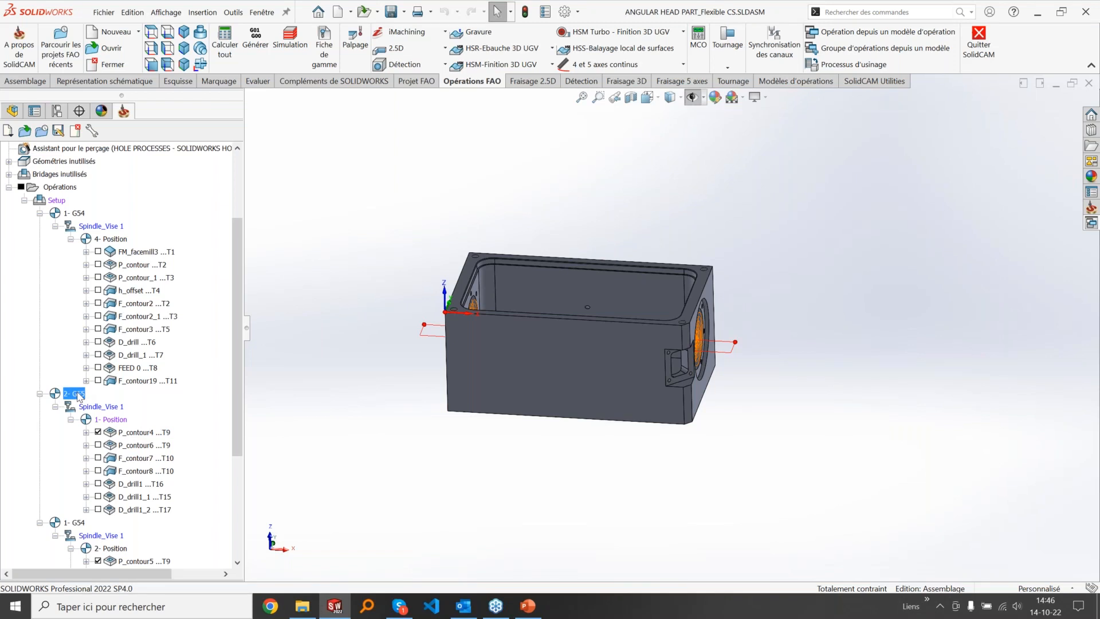
pyautogui.scroll(3, 179, 175)
pyautogui.scroll(-1, 180, 175)
pyautogui.scroll(1, 179, 175)
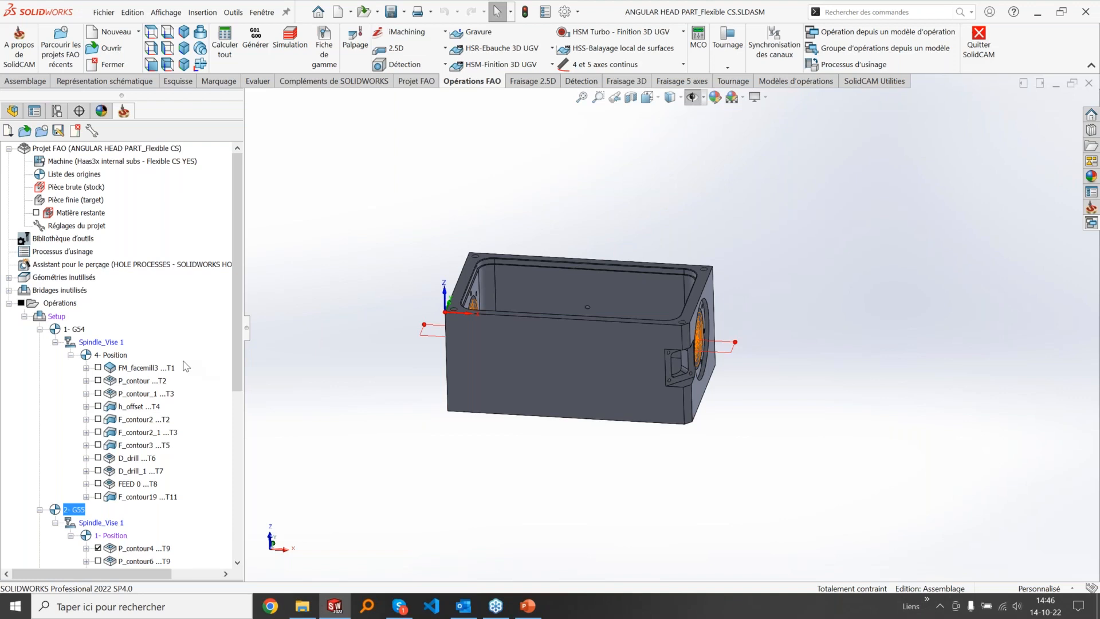
pyautogui.scroll(-2, 136, 435)
pyautogui.moveTo(557, 344); pyautogui.dragTo(695, 342, button='middle')
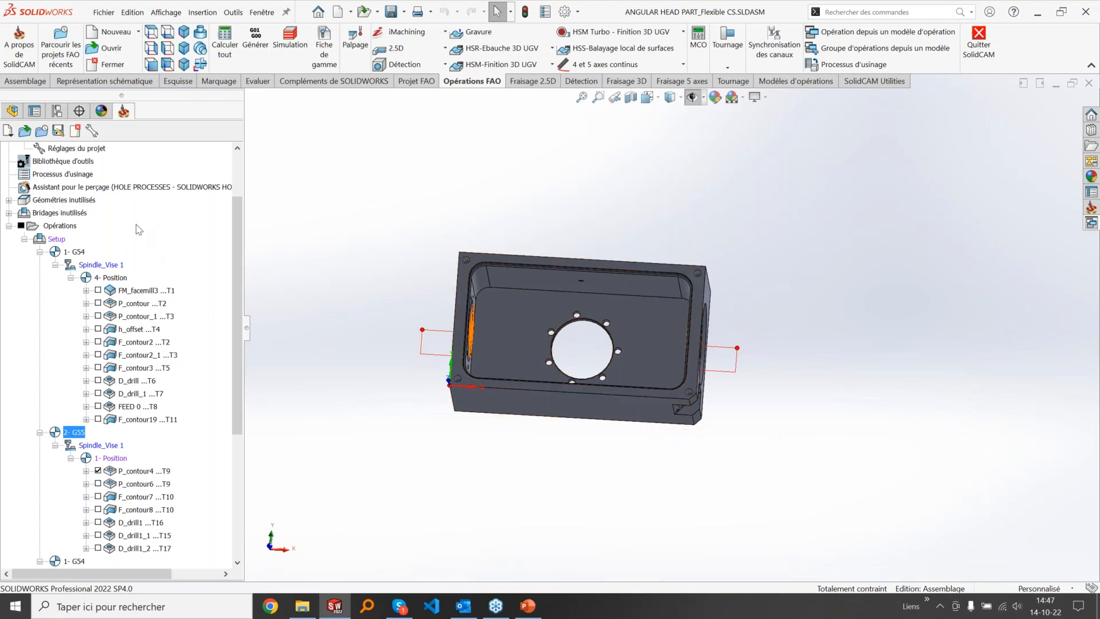
pyautogui.scroll(2, 139, 229)
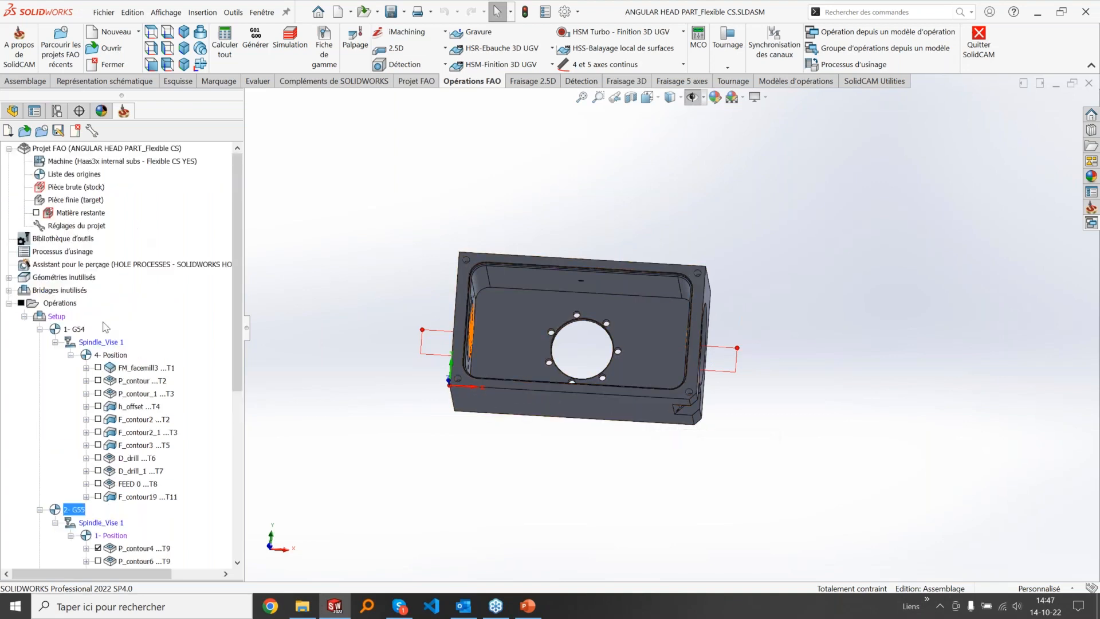
# Step: Add origin number 4 to the machine origins, with its Z direction defined by the cylindrical face of the large floor hole
pyautogui.doubleClick(75, 175)
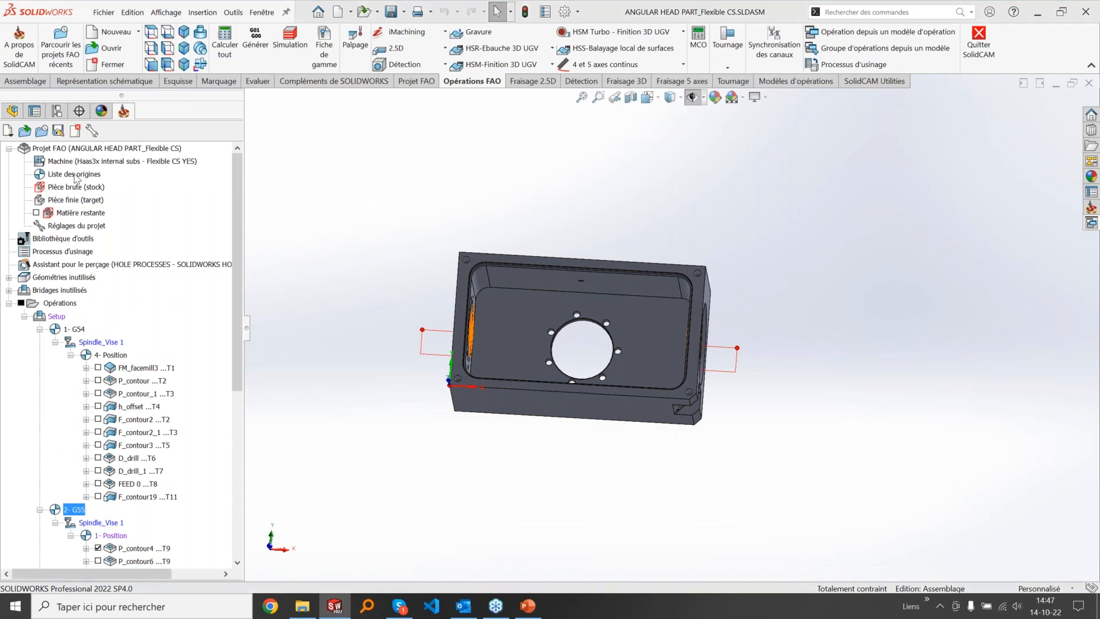
pyautogui.click(55, 218)
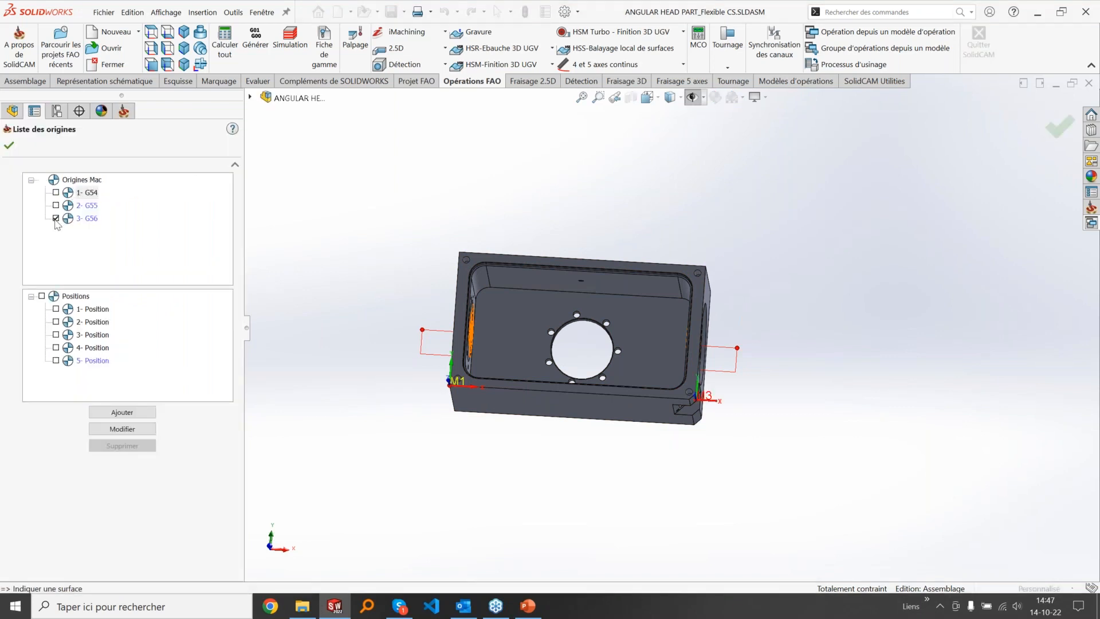
pyautogui.rightClick(92, 218)
pyautogui.click(115, 225)
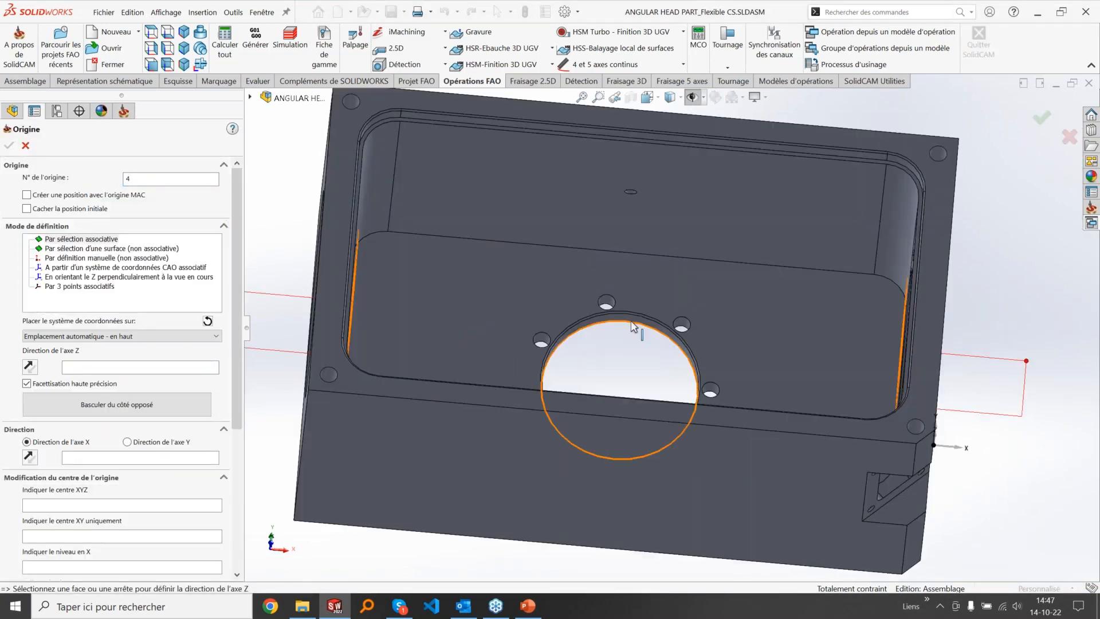
pyautogui.click(630, 319)
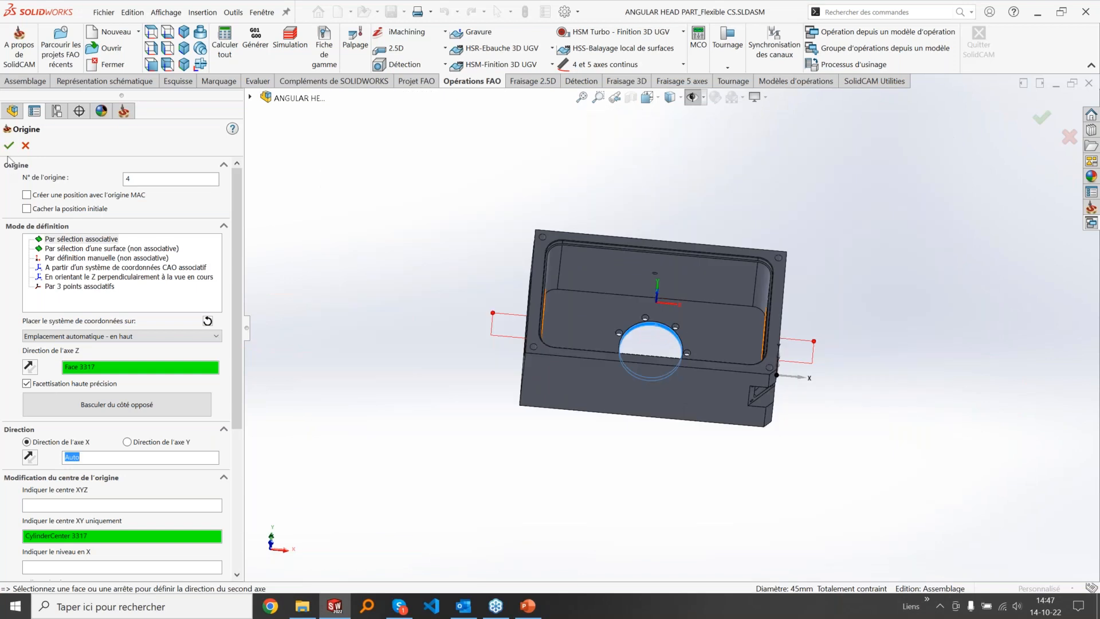
pyautogui.click(9, 145)
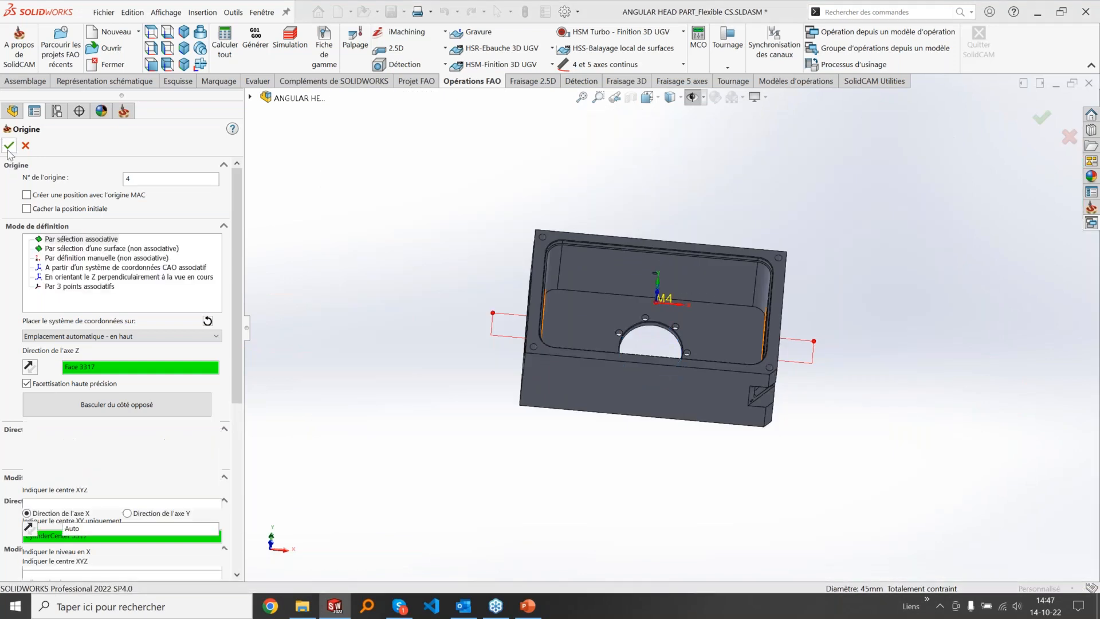
# Step: Name the fourth machine origin G57 and close the list of origins
pyautogui.click(92, 231)
pyautogui.write('G57')
pyautogui.click(8, 144)
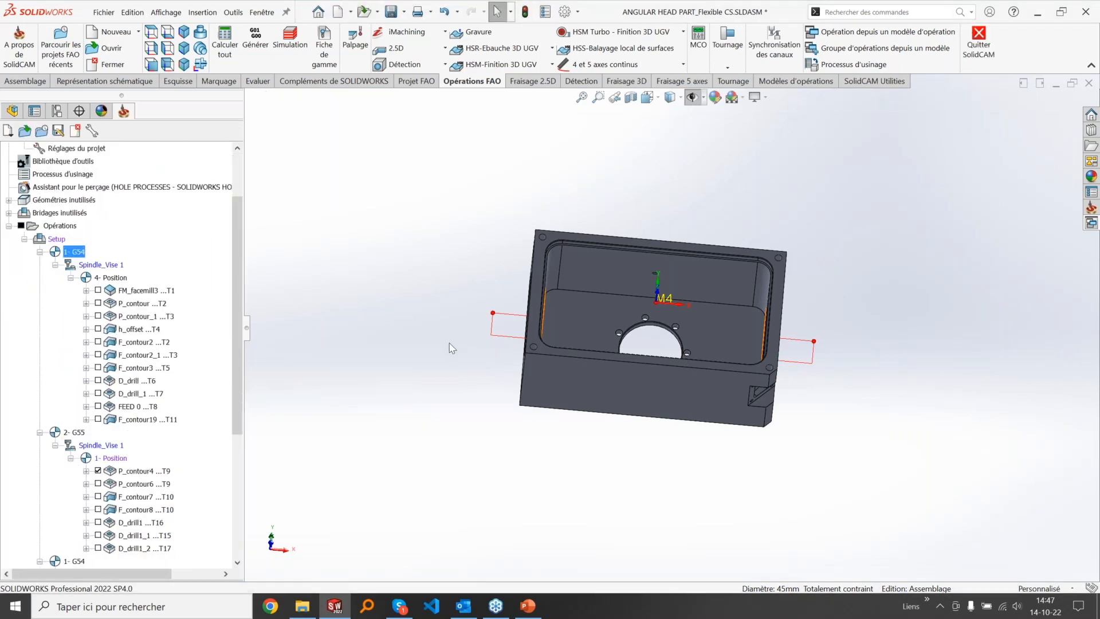
# Step: Change the machine origin of the first operation group, containing 4- Position, to 4- G57
pyautogui.rightClick(80, 255)
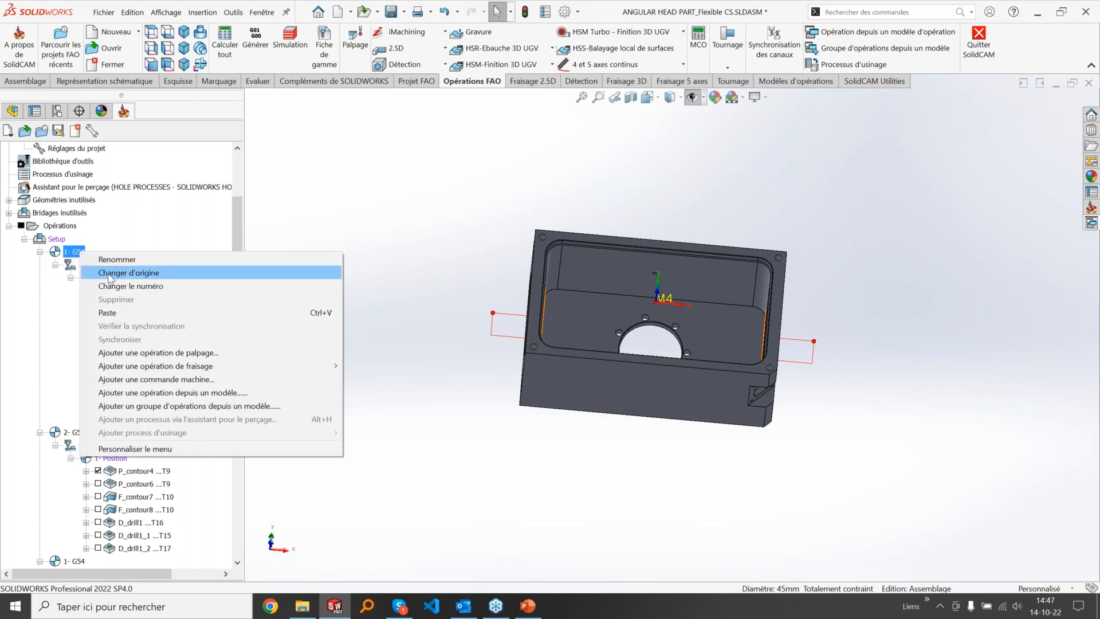
pyautogui.click(153, 274)
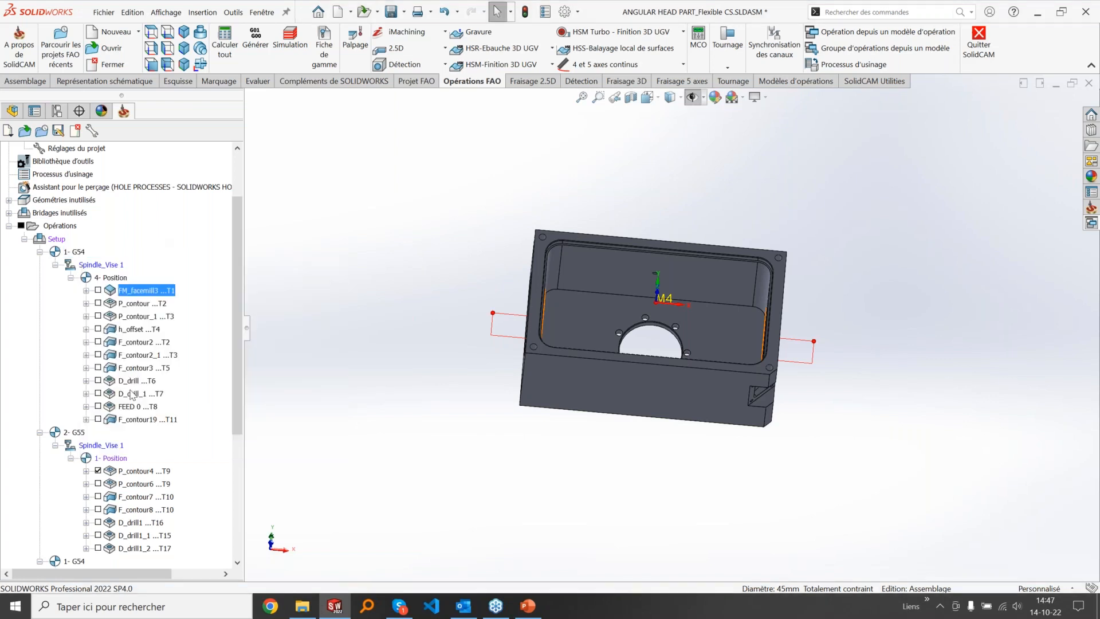
pyautogui.rightClick(74, 252)
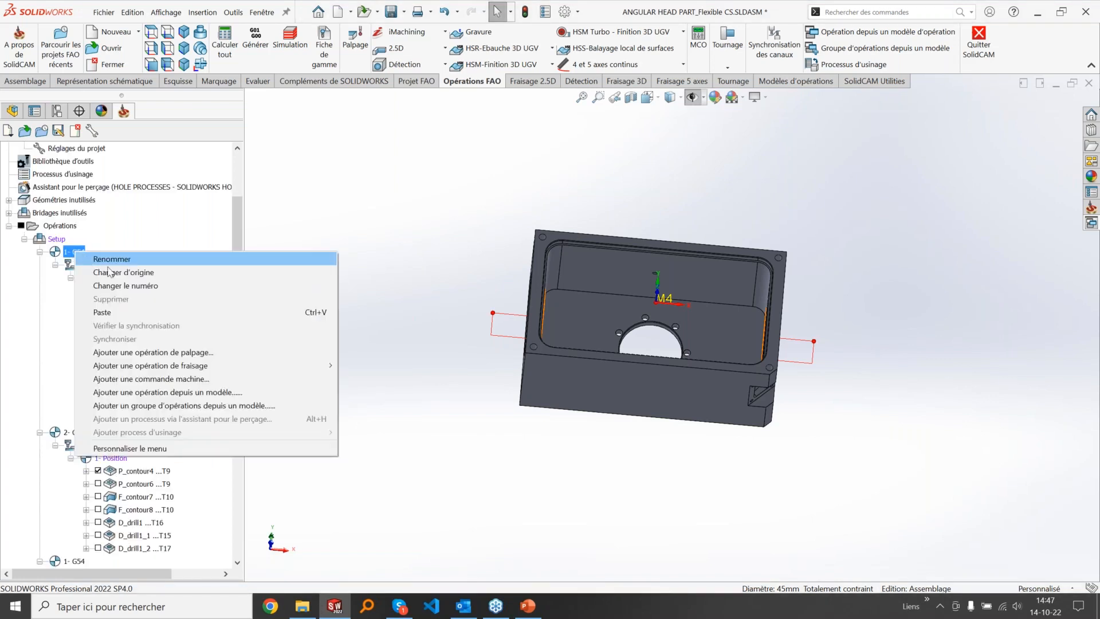
pyautogui.click(143, 276)
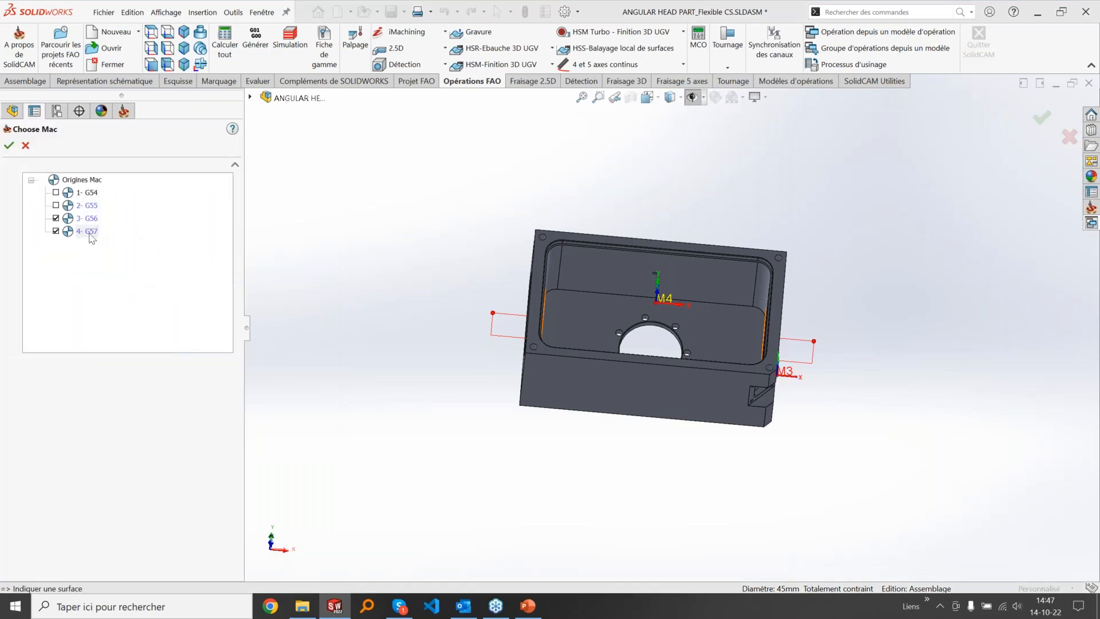
pyautogui.click(8, 145)
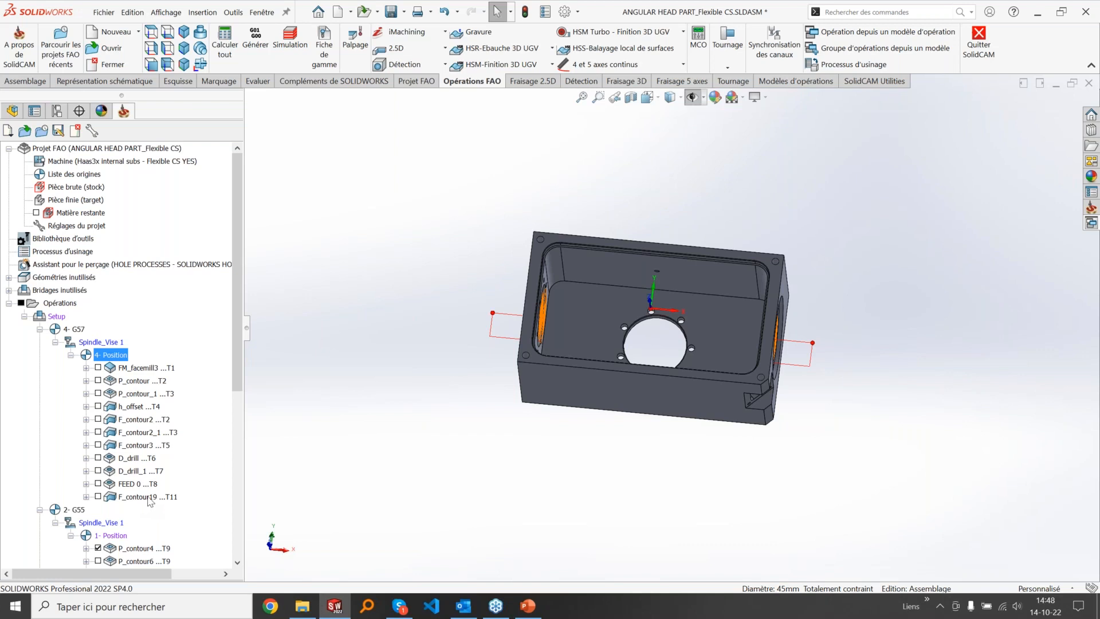
pyautogui.scroll(-2, 161, 423)
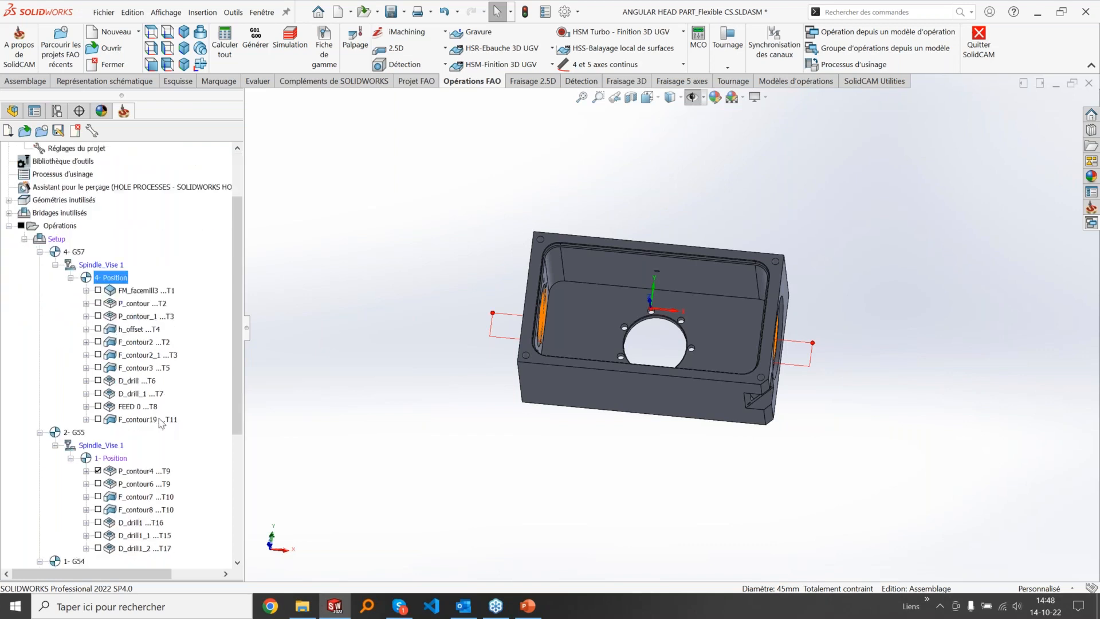
# Step: Switch to PowerPoint and review the slides on using position sharing and selecting a tool from the machine preview
pyautogui.moveTo(541, 609)
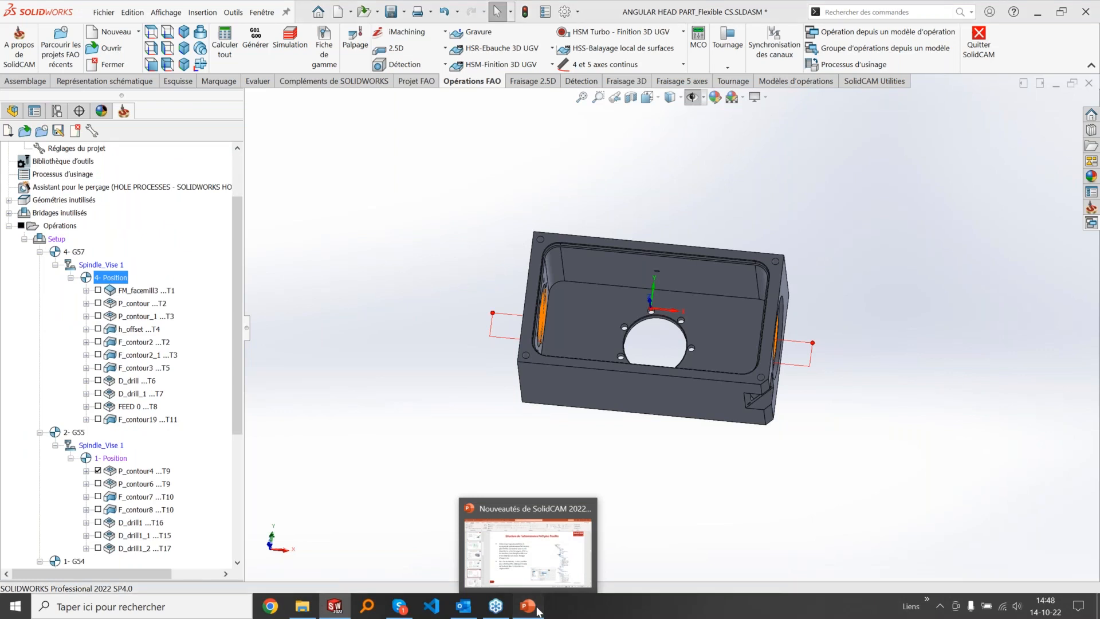
pyautogui.click(538, 610)
pyautogui.scroll(-2, 118, 429)
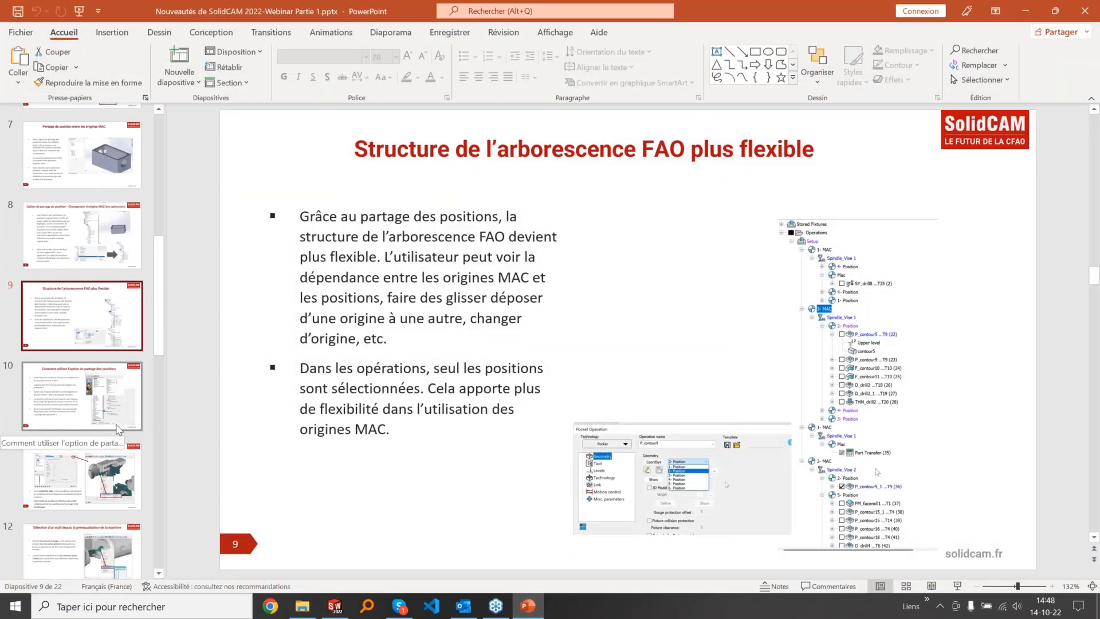
pyautogui.click(115, 413)
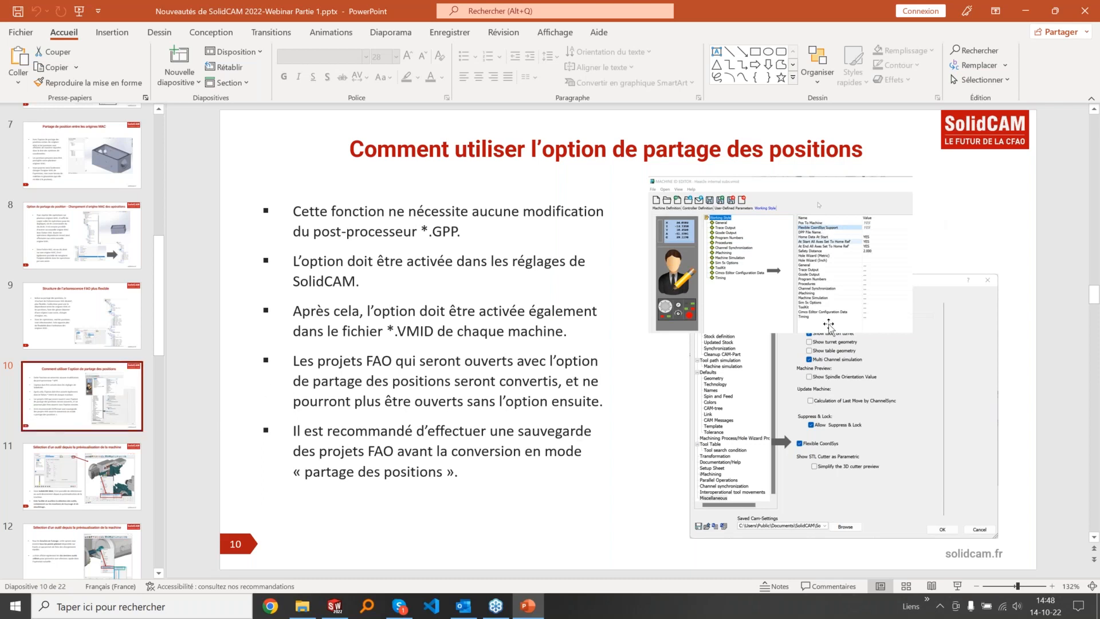
pyautogui.click(528, 606)
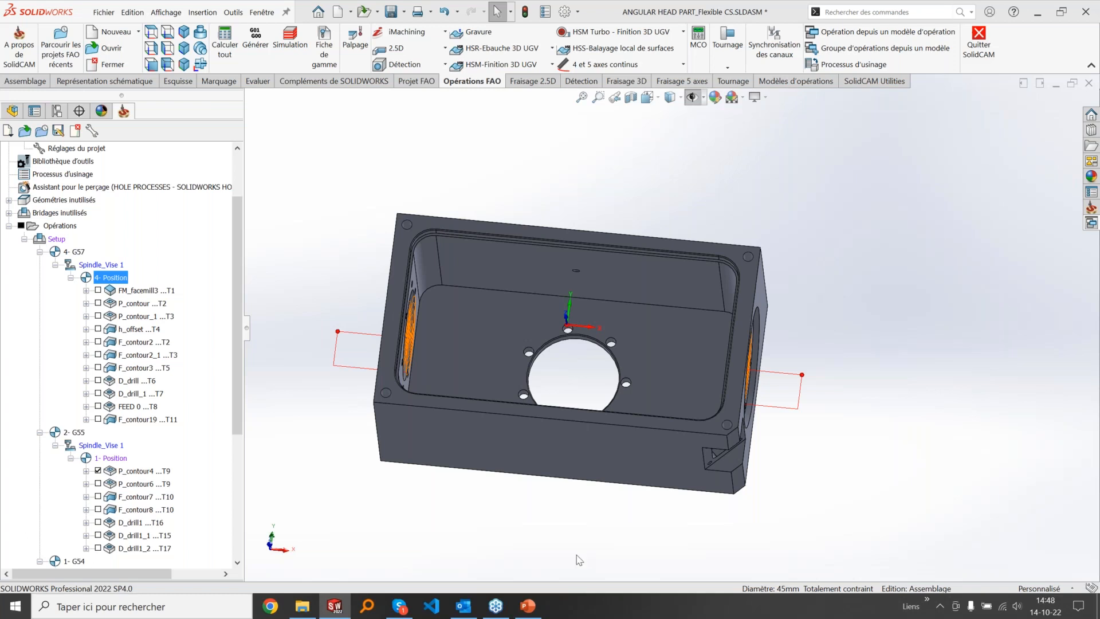
pyautogui.click(528, 606)
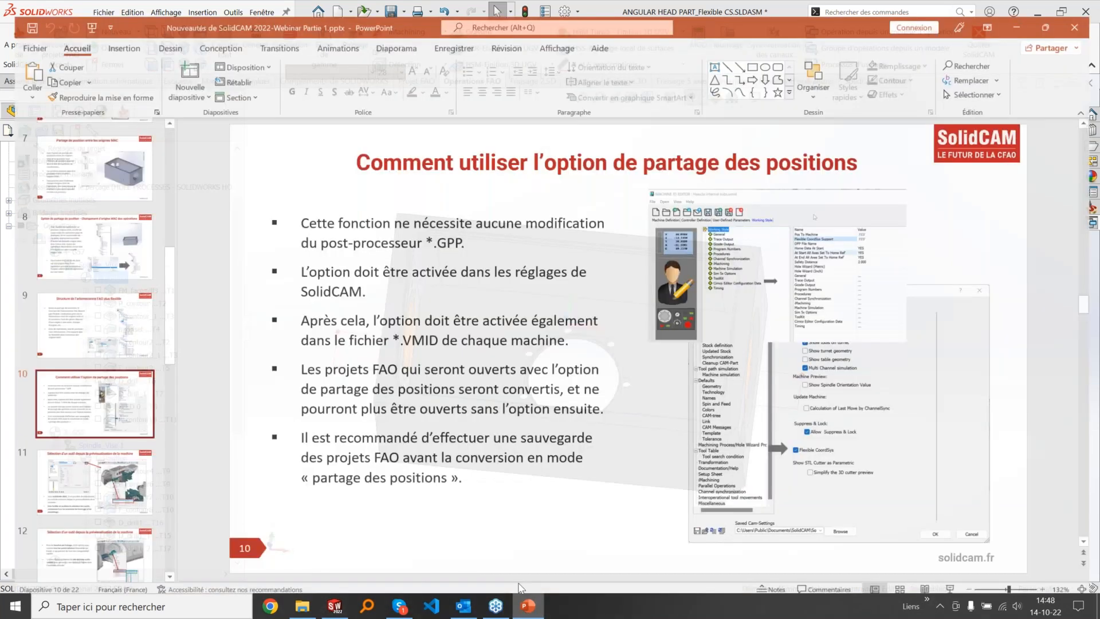
pyautogui.scroll(-1, 690, 396)
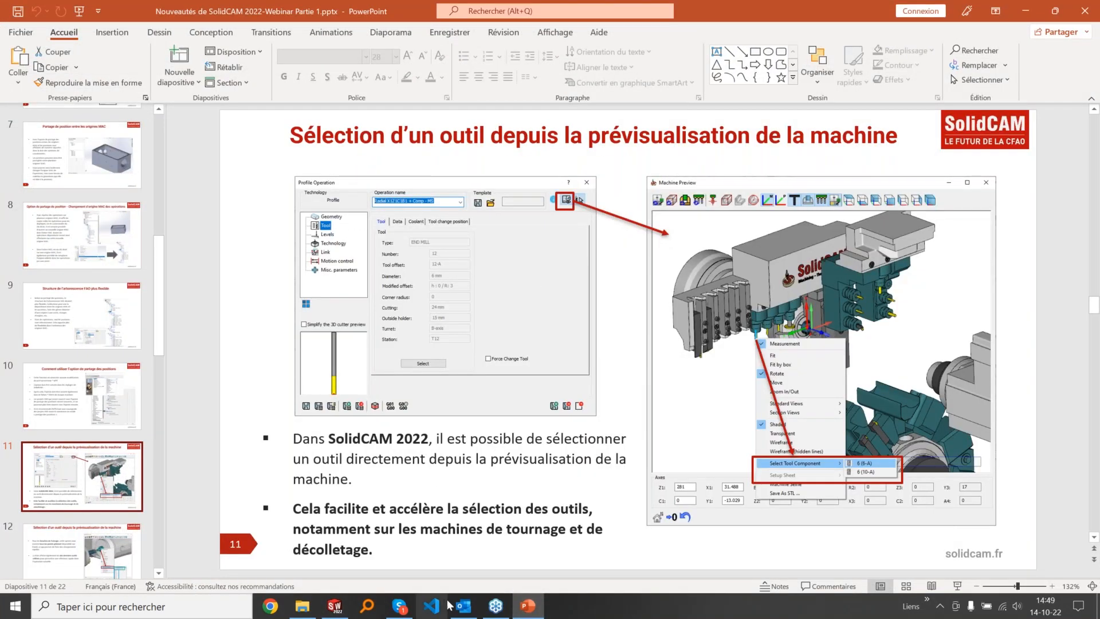
# Step: Switch to SOLIDWORKS, open the CAM project M32.prz from the CITIZEN M32 folder in ToolKIT et MCO, and select its tool library
pyautogui.click(526, 606)
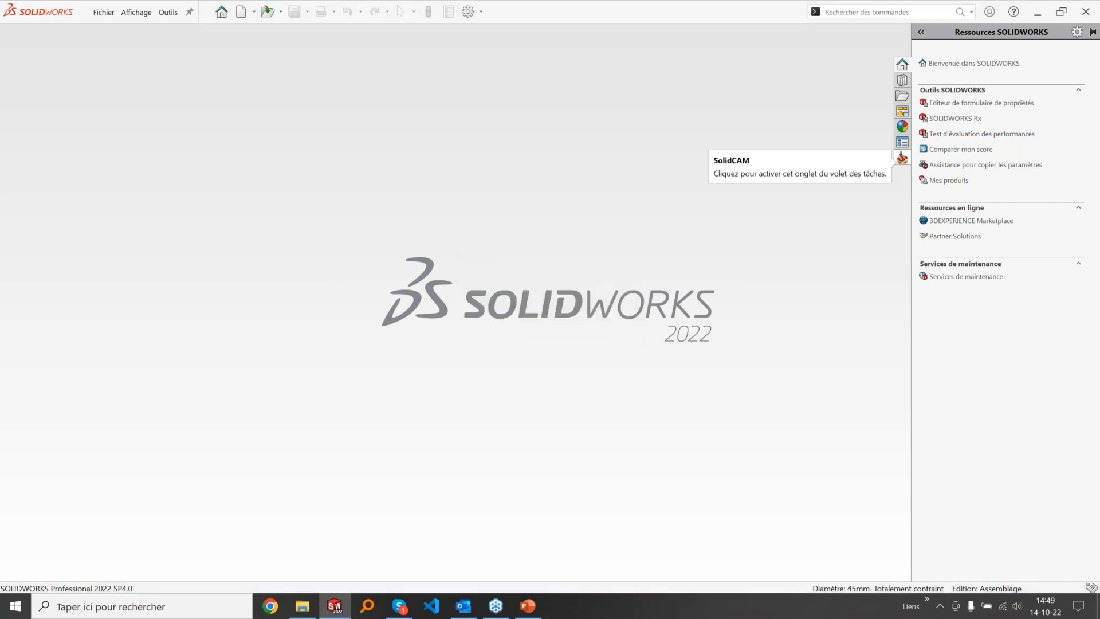
pyautogui.click(902, 158)
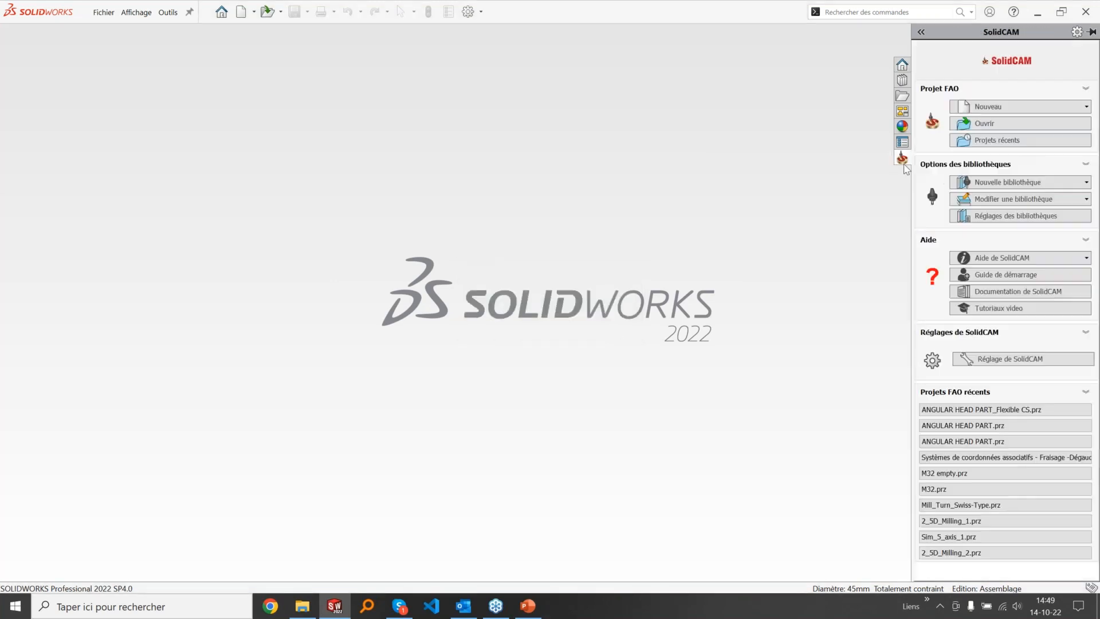
pyautogui.click(982, 124)
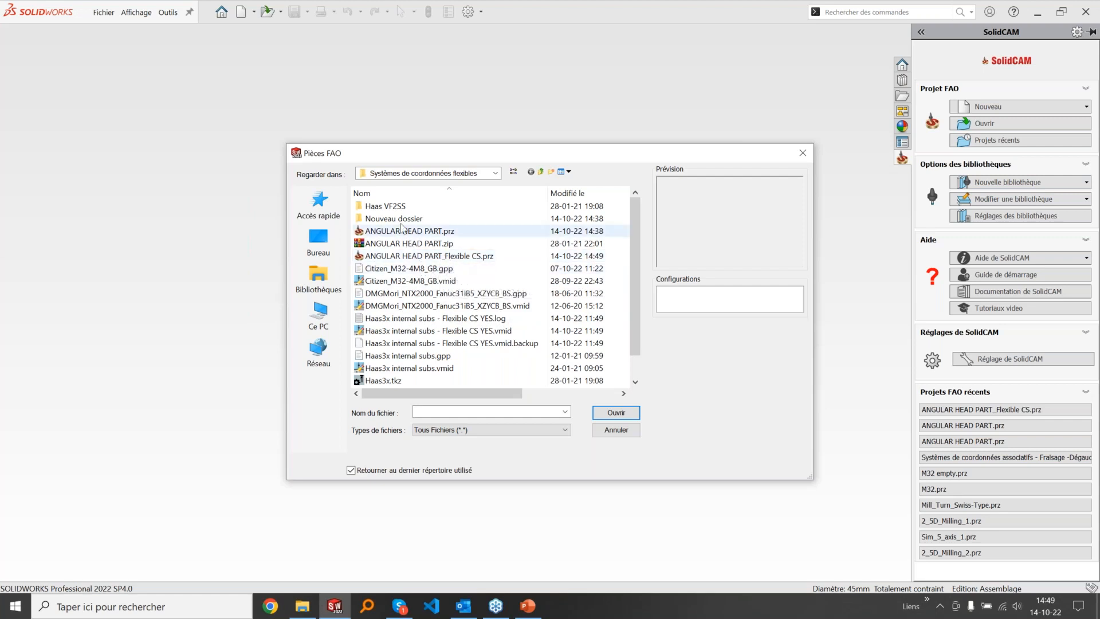
pyautogui.click(541, 172)
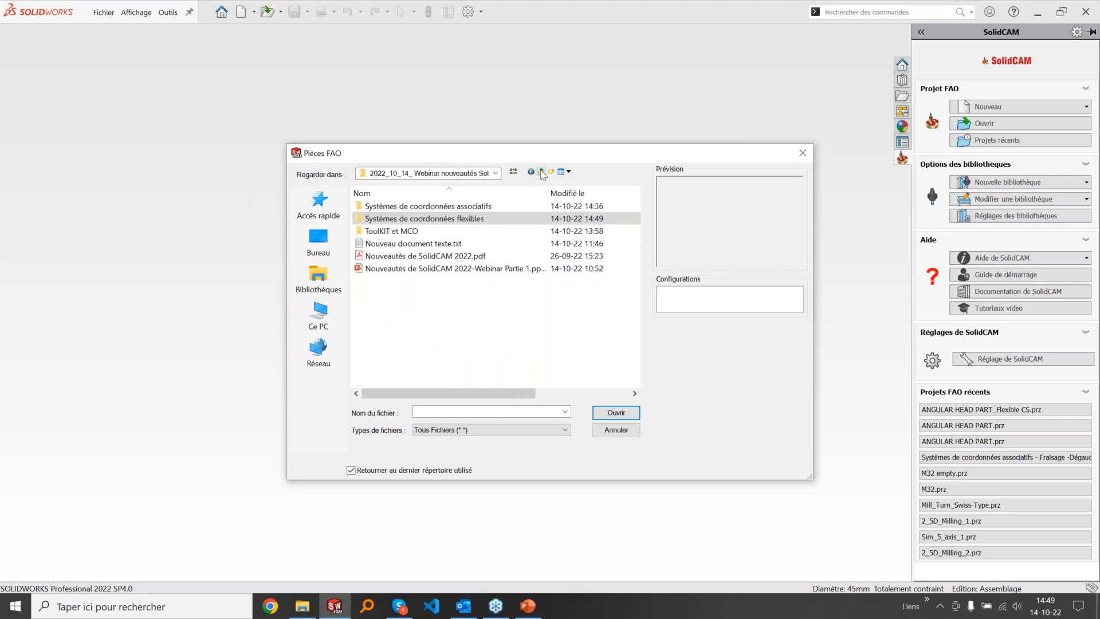
pyautogui.doubleClick(397, 231)
pyautogui.doubleClick(387, 206)
pyautogui.click(391, 244)
pyautogui.click(384, 256)
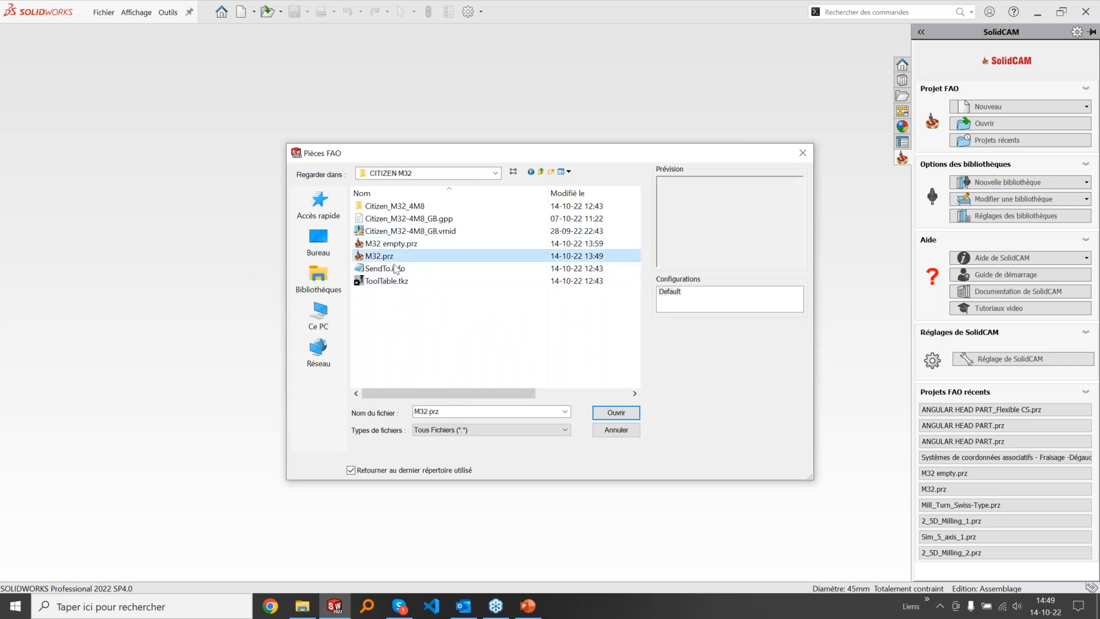
pyautogui.click(605, 413)
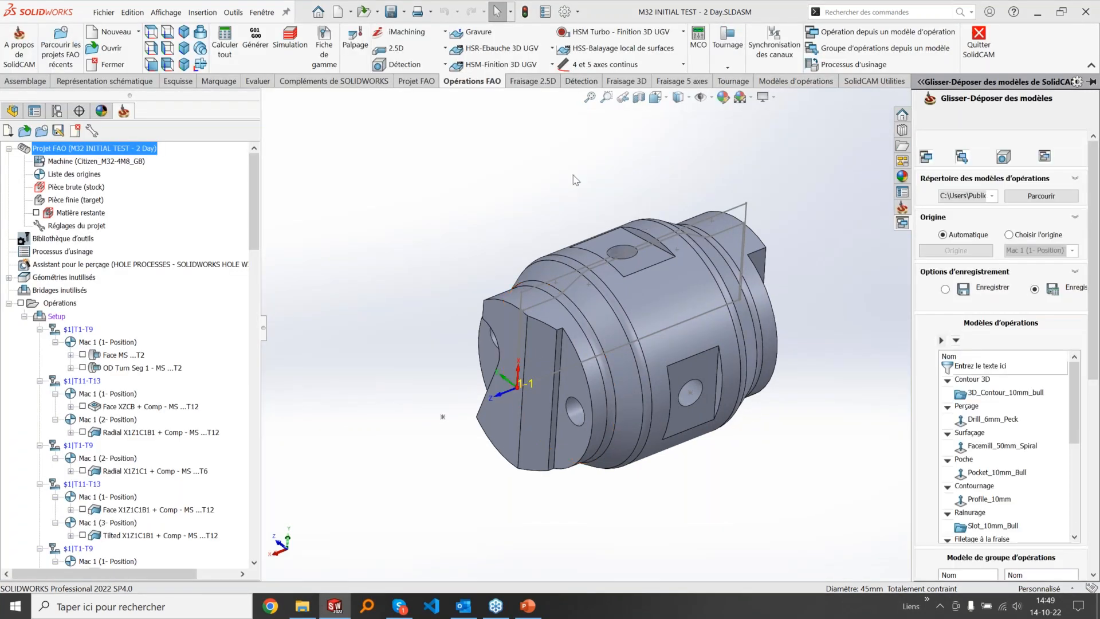
pyautogui.click(83, 243)
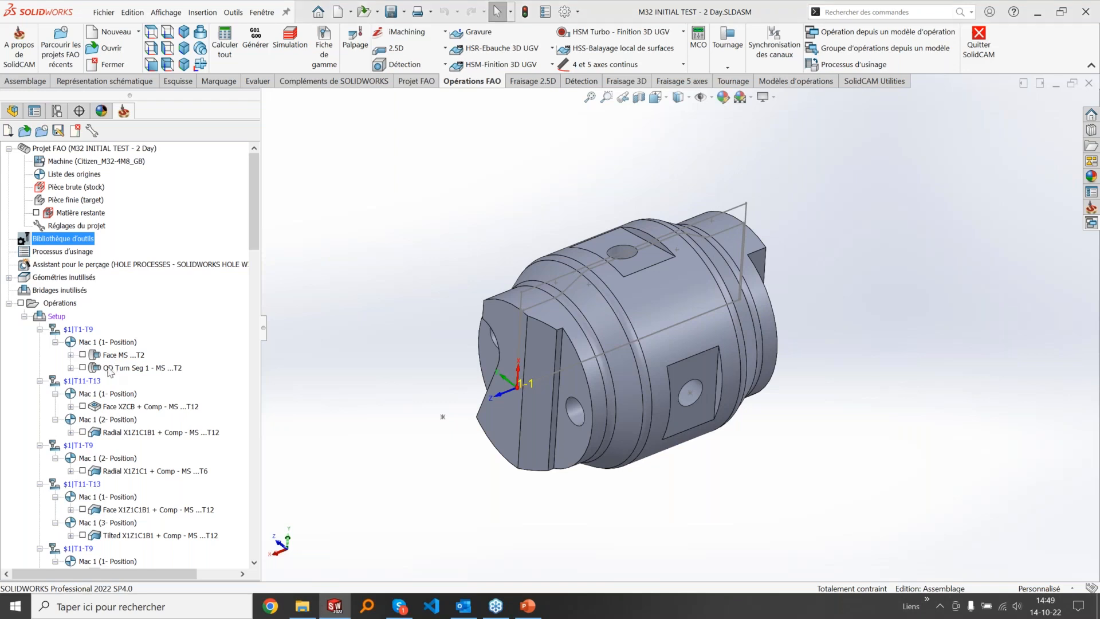
# Step: Open the OD Turn Seg 1 operation and examine the gang tools, turret and spindles in its machine preview
pyautogui.doubleClick(114, 368)
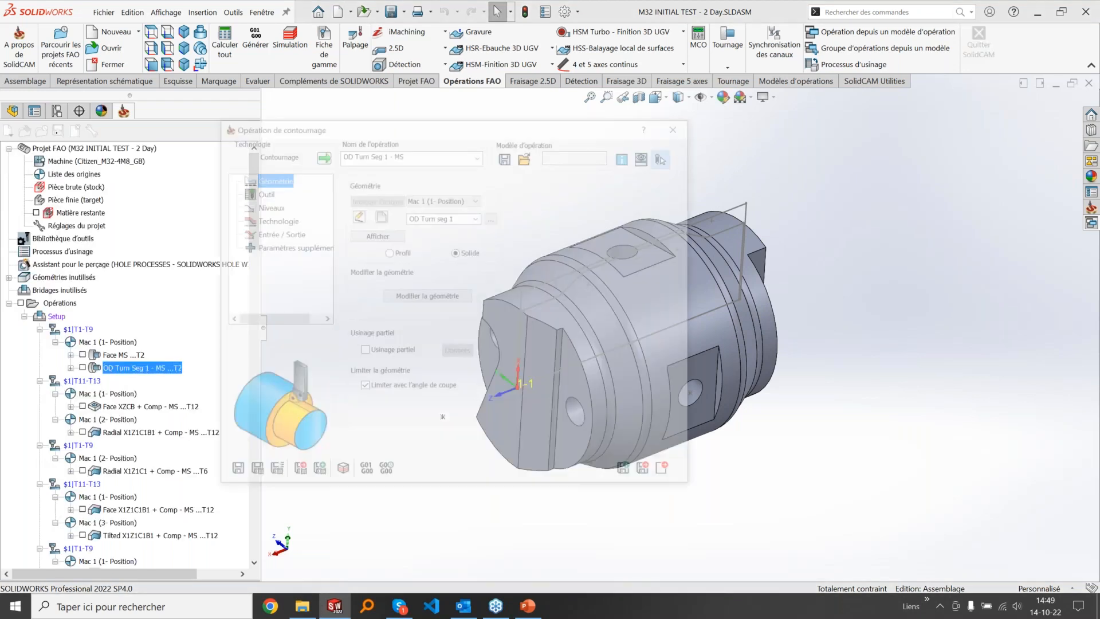
pyautogui.click(646, 155)
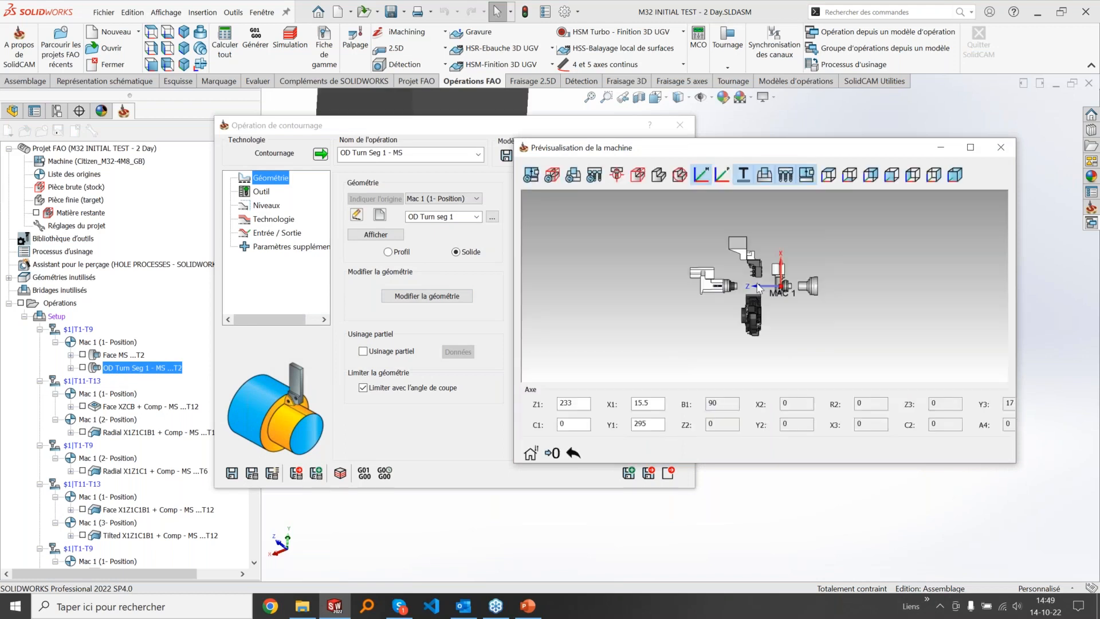
pyautogui.moveTo(763, 285); pyautogui.dragTo(794, 298, button='middle')
pyautogui.scroll(3, 761, 309)
pyautogui.scroll(3, 763, 310)
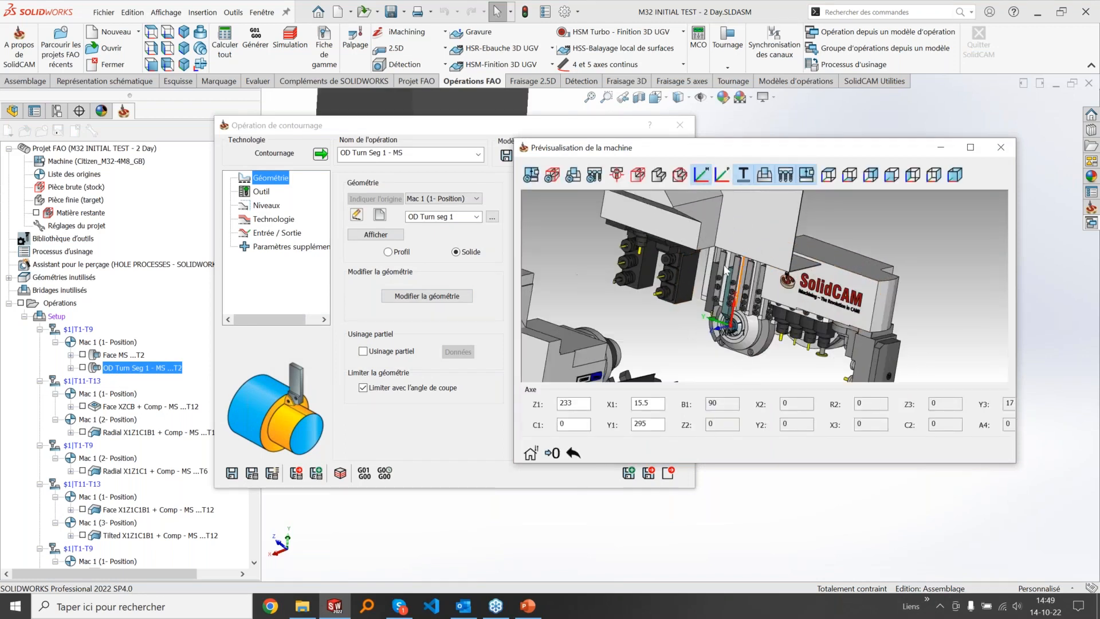
pyautogui.scroll(-2, 724, 265)
pyautogui.moveTo(694, 362)
pyautogui.mouseDown(button='middle')
pyautogui.moveTo(663, 347)
pyautogui.moveTo(604, 346)
pyautogui.moveTo(674, 363)
pyautogui.mouseUp(button='middle')
pyautogui.scroll(-3, 735, 320)
pyautogui.scroll(5, 777, 323)
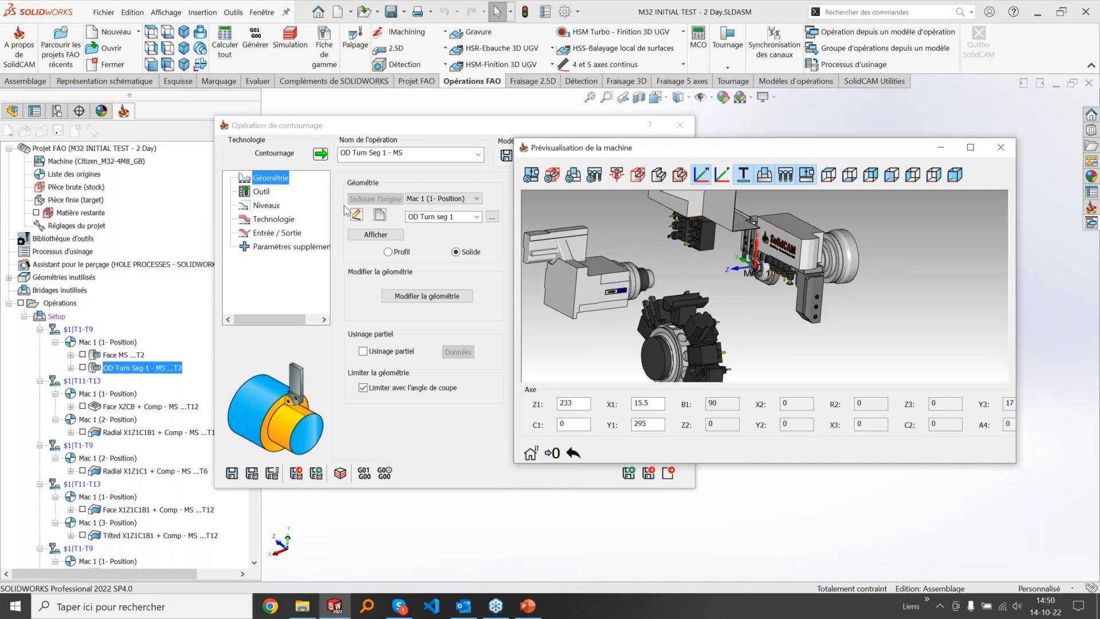
# Step: Open the operation's tool selection and browse the Gang tool, B-axis and Revolver groups in the library
pyautogui.click(246, 195)
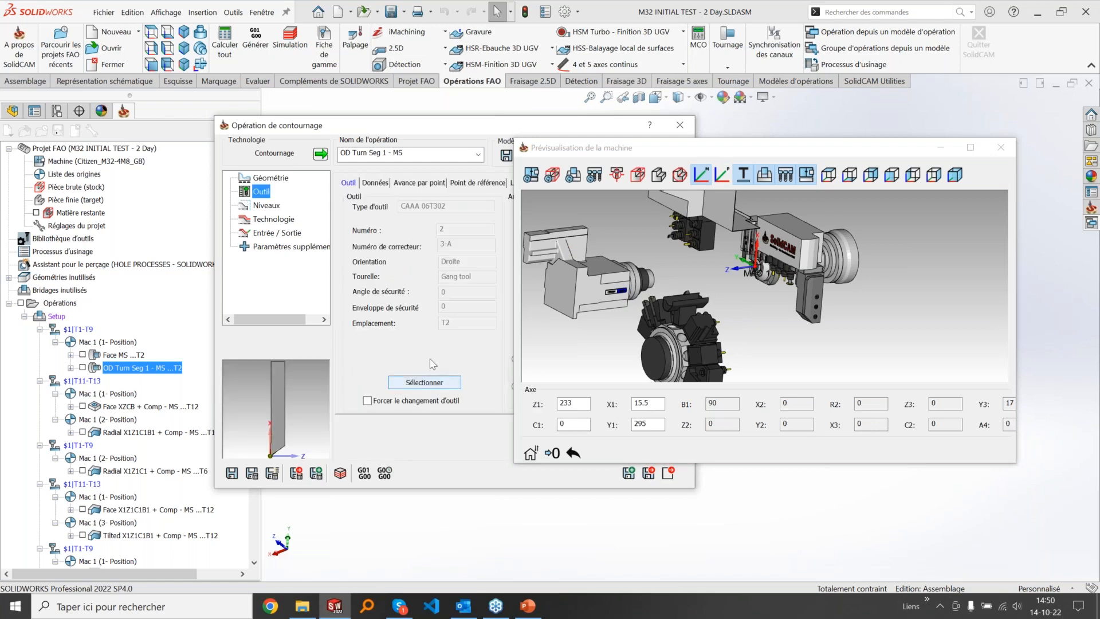
pyautogui.click(423, 382)
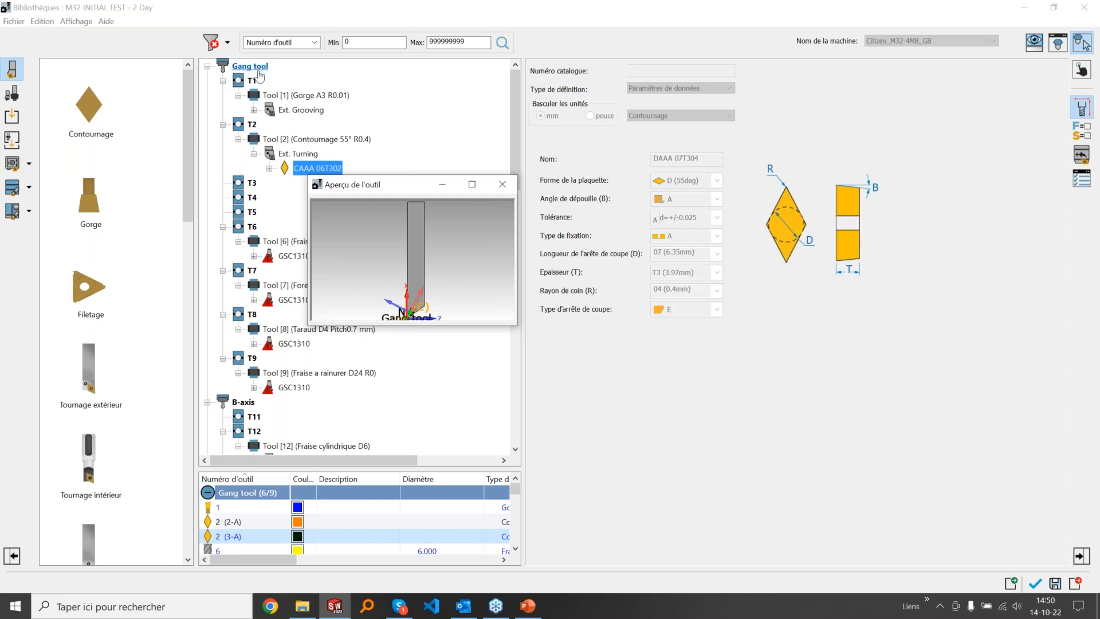
pyautogui.click(207, 66)
pyautogui.click(209, 81)
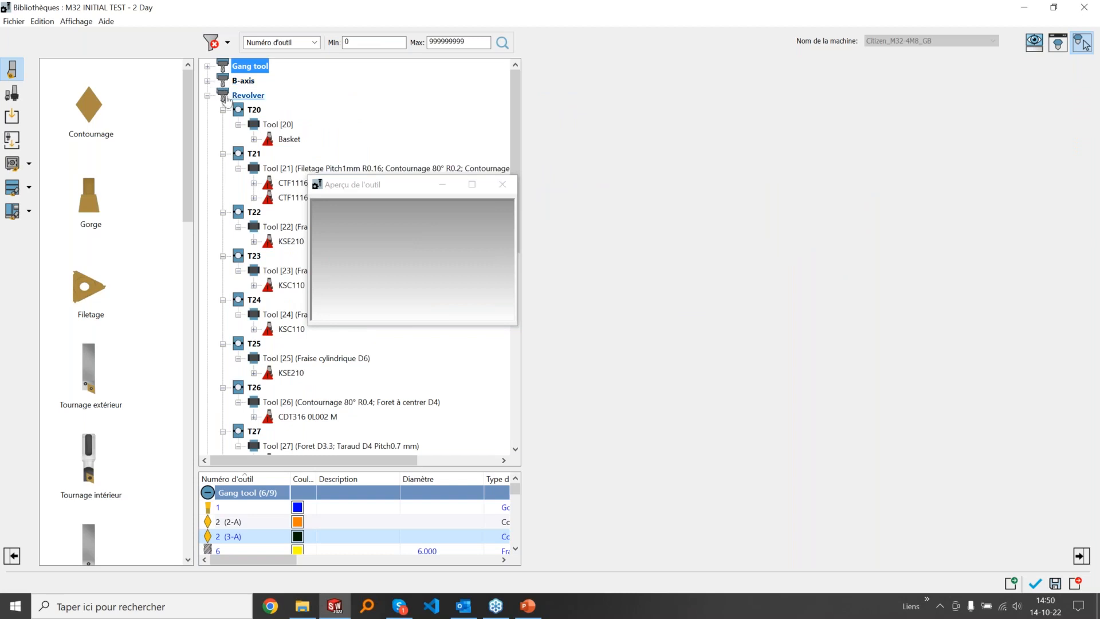
pyautogui.click(224, 96)
pyautogui.click(208, 81)
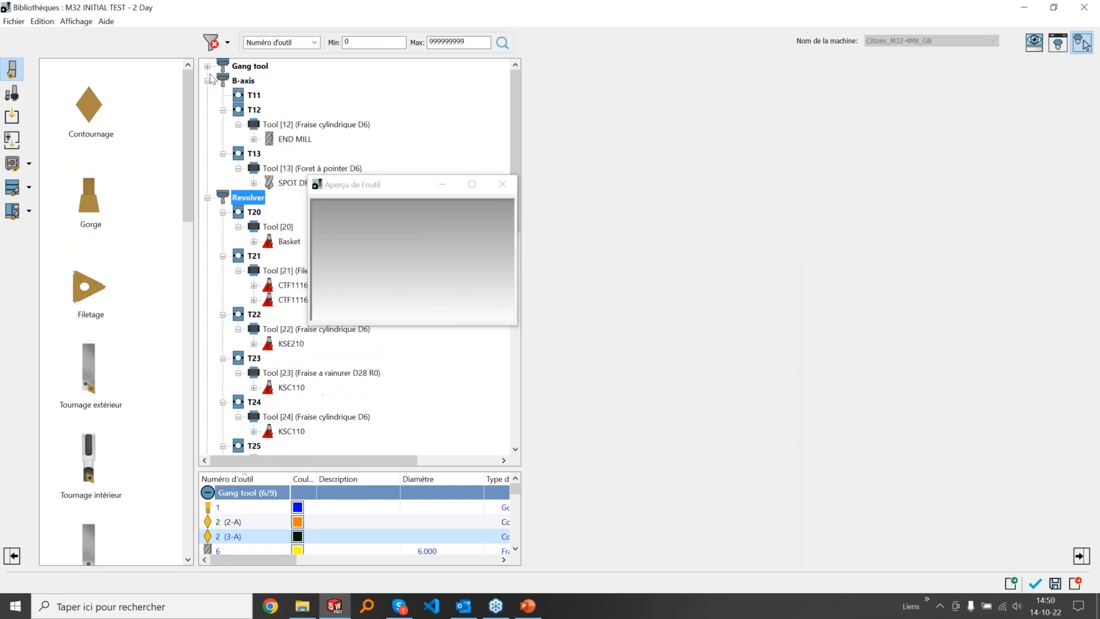
pyautogui.click(207, 66)
# Step: Examine the Ext. Grooving holder at T1 and the GSC1310 holder at T6, and leave the tool library
pyautogui.click(301, 110)
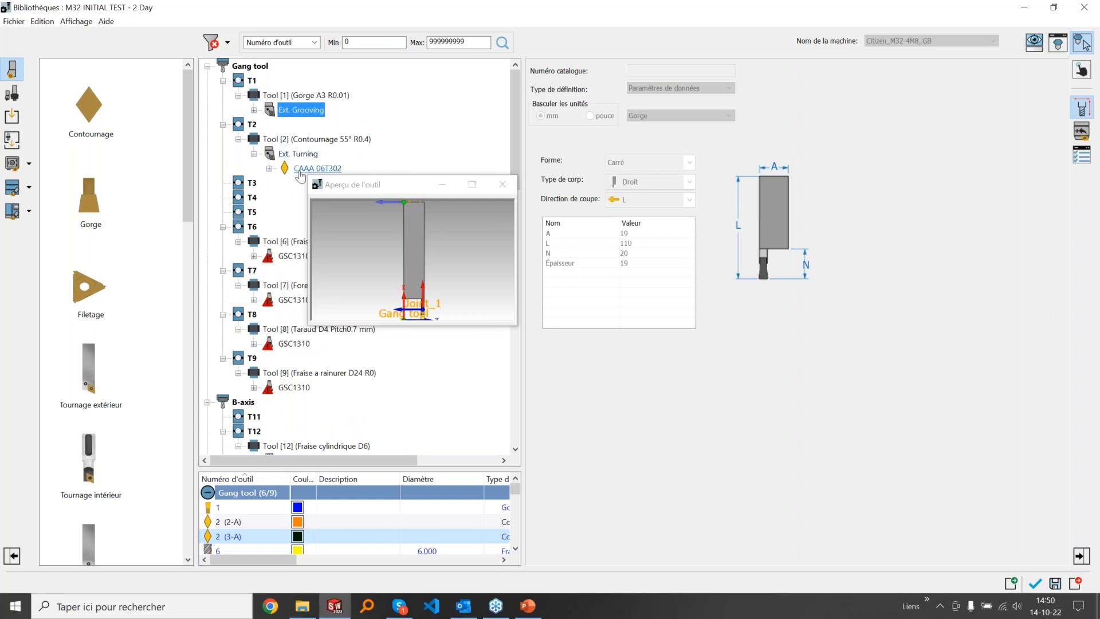
pyautogui.click(274, 257)
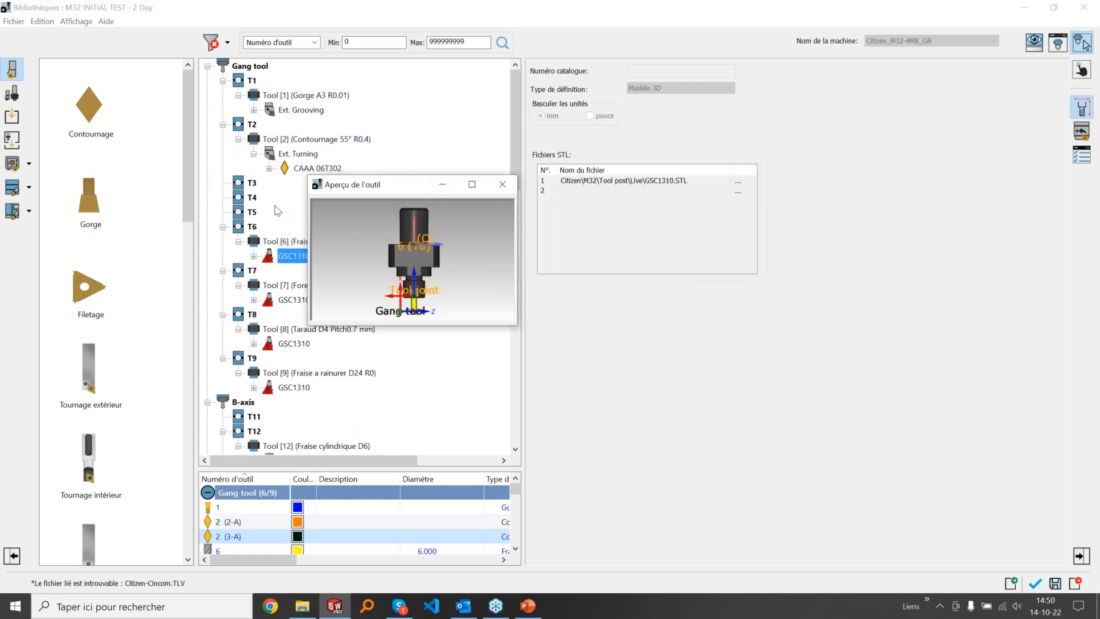
pyautogui.scroll(-15, 275, 210)
pyautogui.scroll(12, 275, 210)
pyautogui.scroll(3, 275, 210)
pyautogui.scroll(-1, 297, 445)
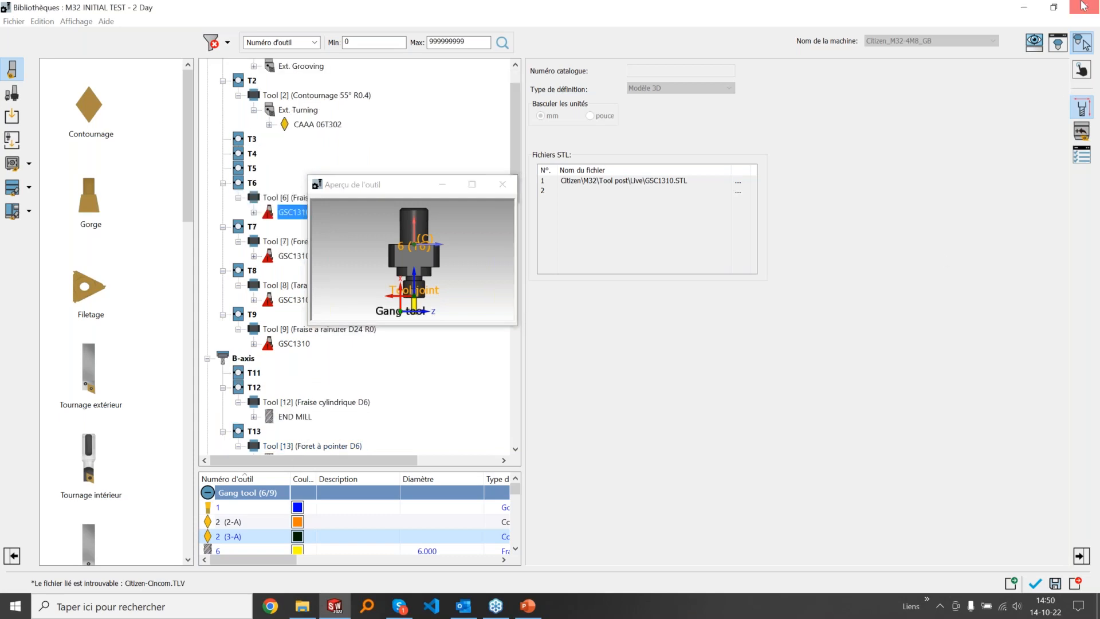
pyautogui.click(1034, 43)
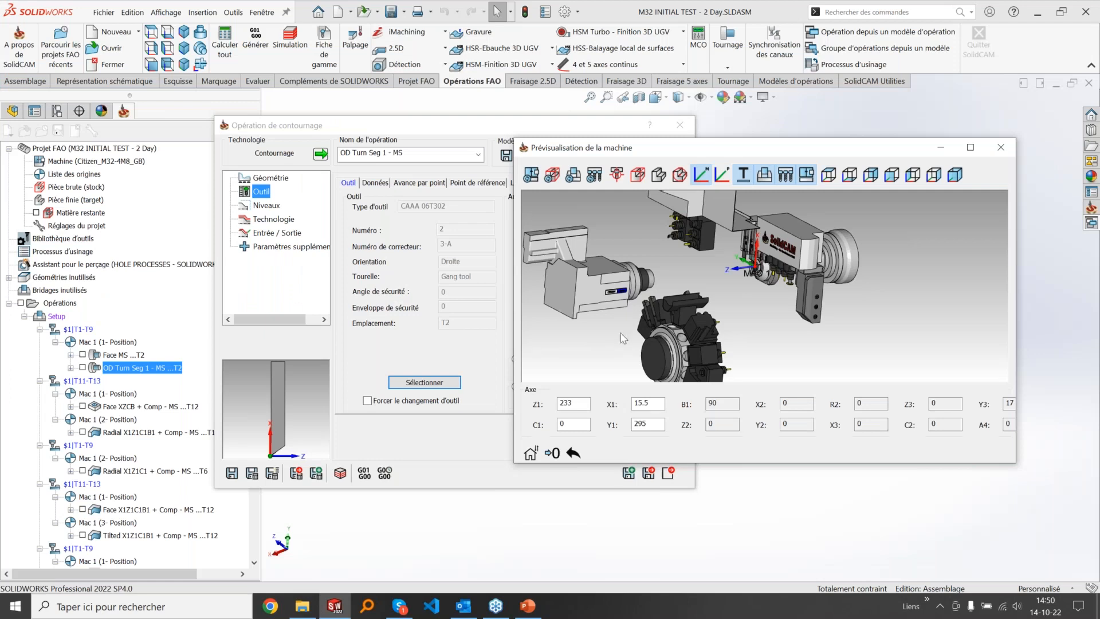
# Step: Reopen the machine preview, move it aside, and close the OD Turn Seg 1 operation
pyautogui.moveTo(747, 152); pyautogui.dragTo(498, 232)
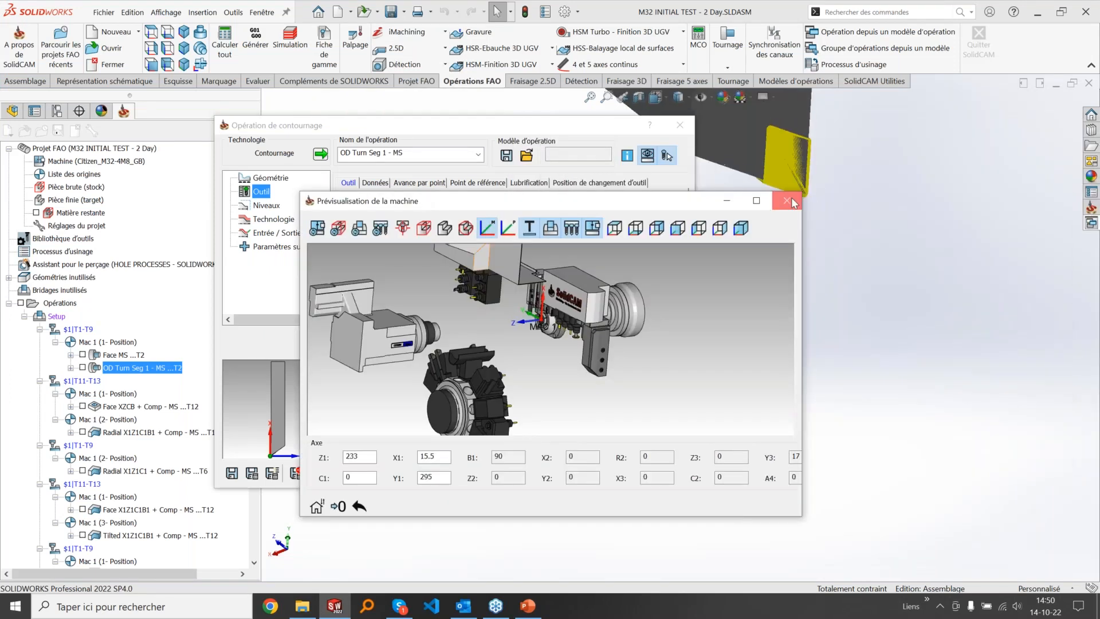
pyautogui.click(647, 155)
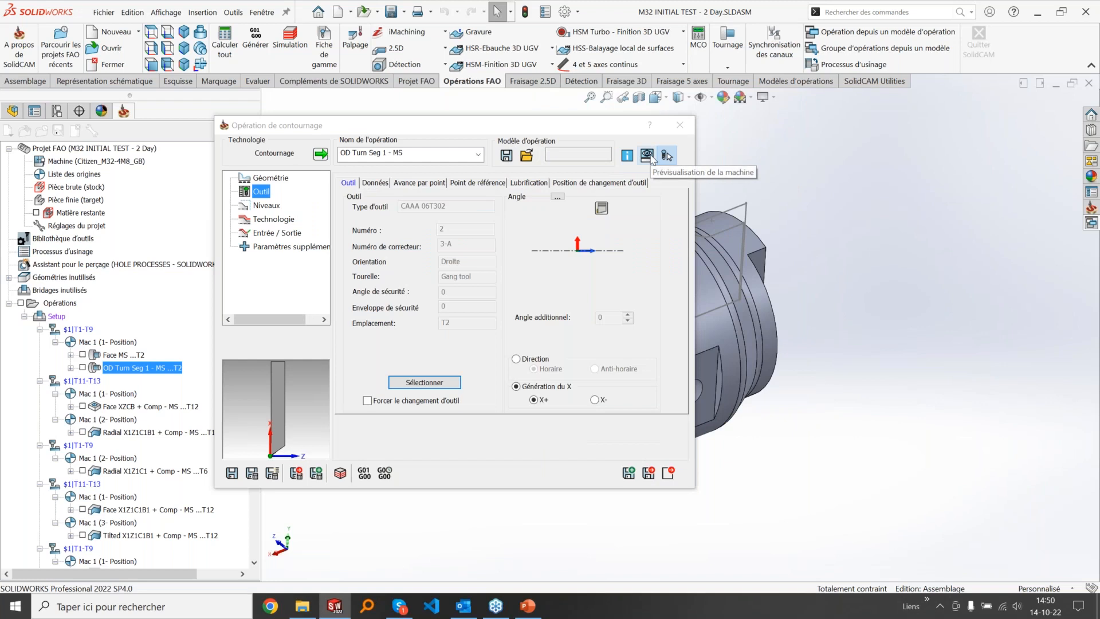
pyautogui.click(646, 155)
pyautogui.moveTo(614, 201); pyautogui.dragTo(785, 200)
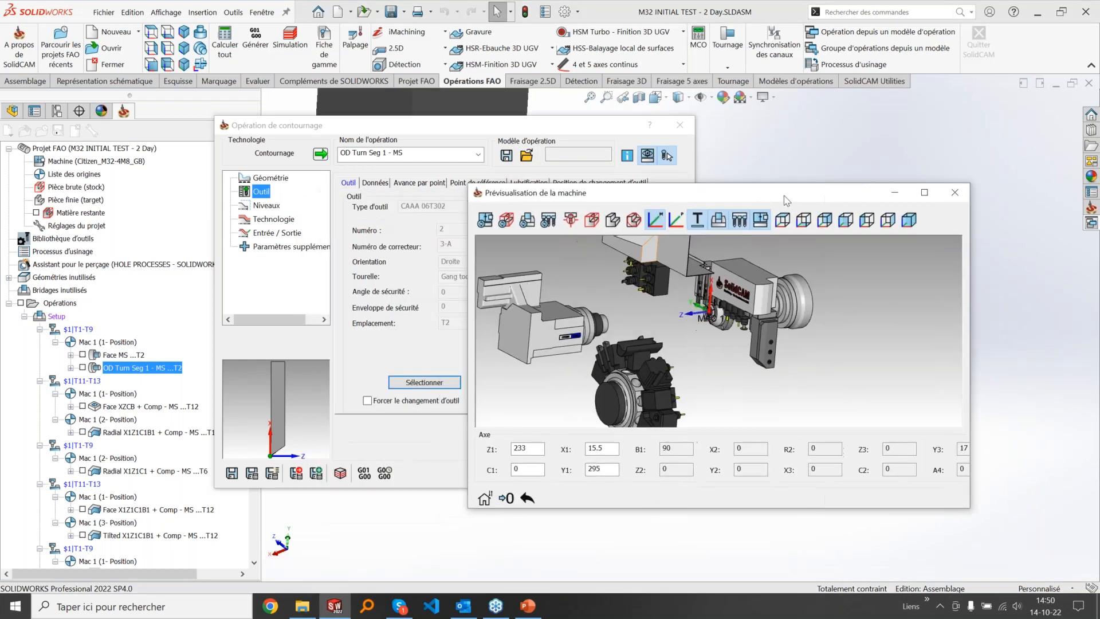
pyautogui.click(680, 125)
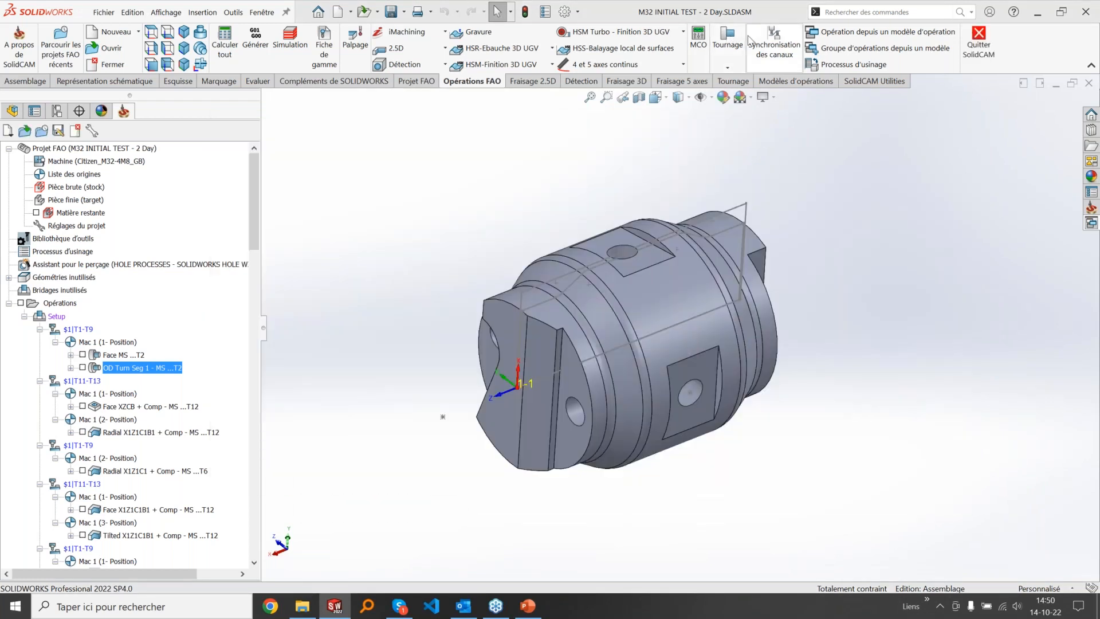
# Step: Start a new Contournage turning operation, show its empty tool settings and open the machine preview
pyautogui.click(728, 63)
pyautogui.click(764, 99)
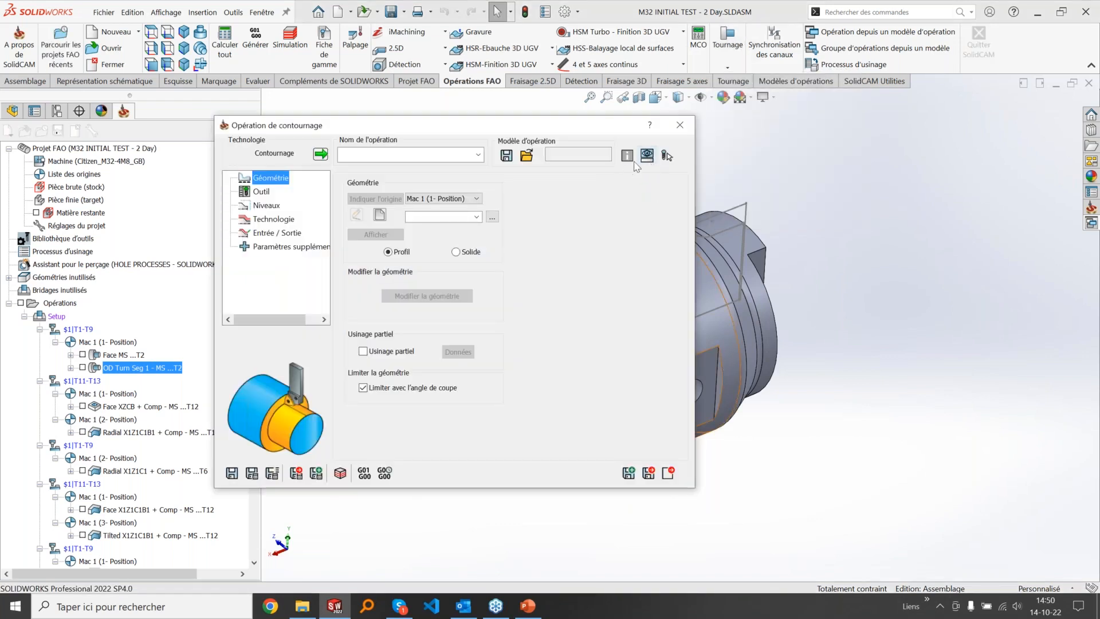
pyautogui.click(262, 191)
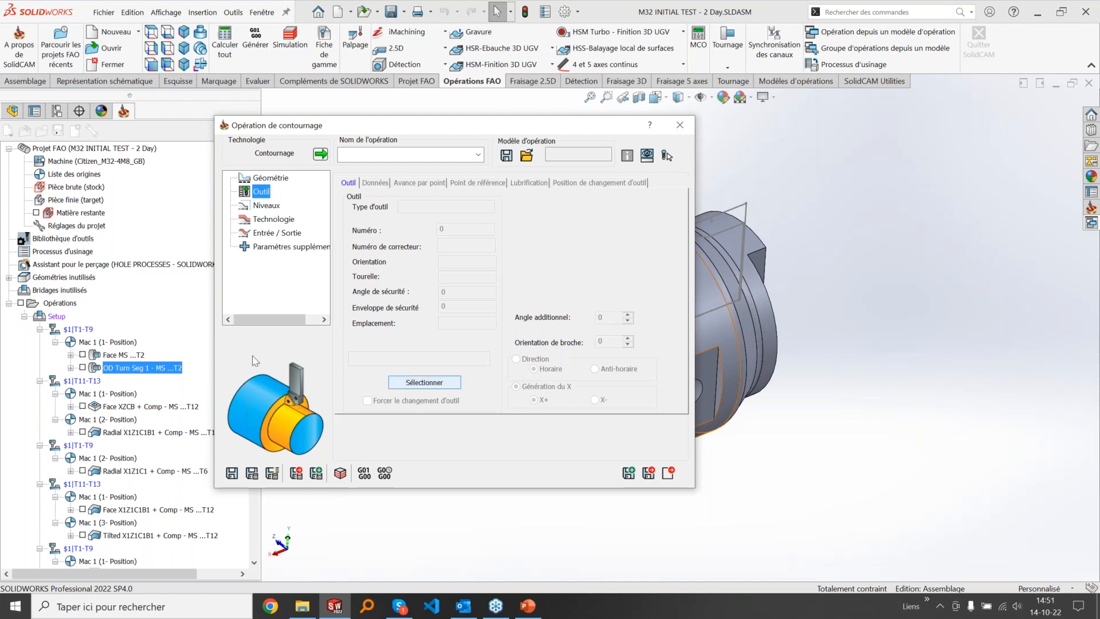
pyautogui.click(647, 156)
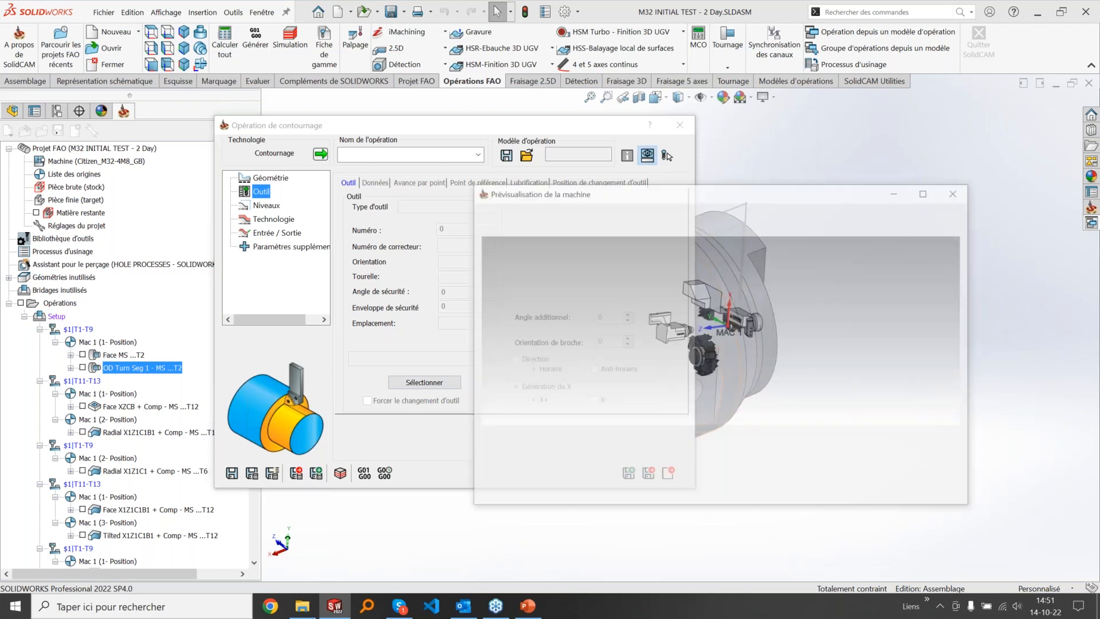
# Step: Review the cutting points offered under Select Tool Component for gang tool 2 in the machine preview, and dismiss them
pyautogui.scroll(6, 748, 330)
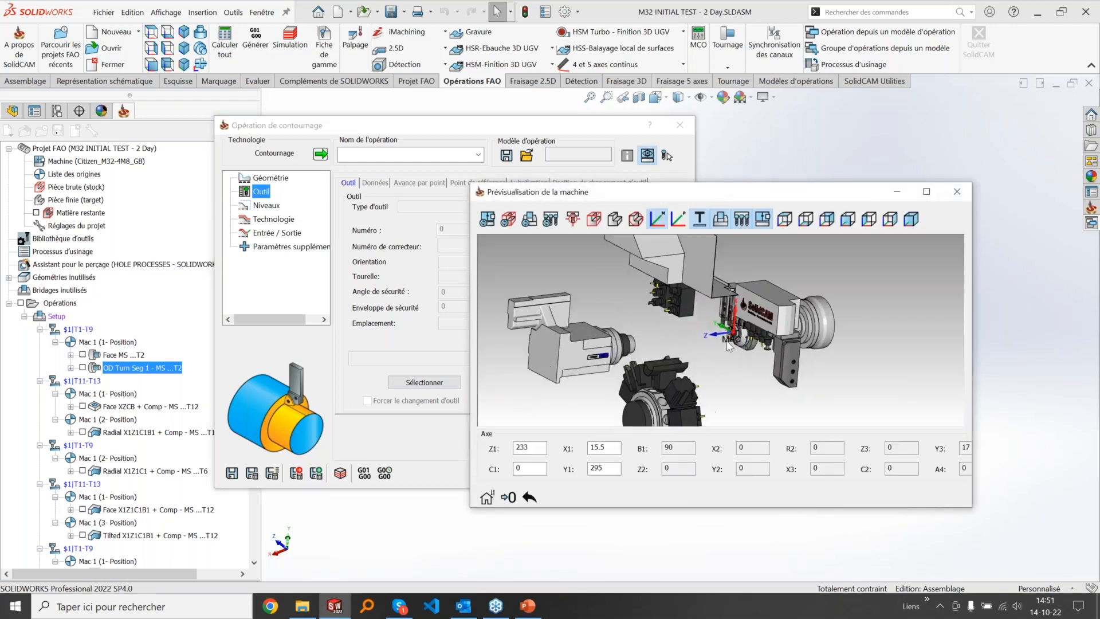
pyautogui.scroll(8, 700, 328)
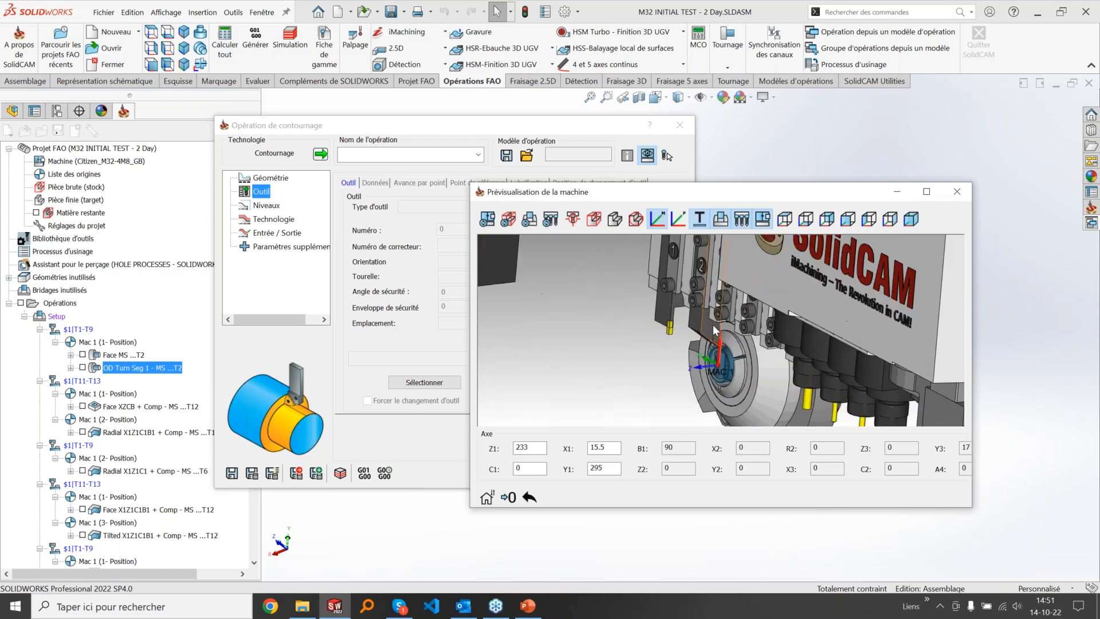
pyautogui.scroll(-4, 706, 334)
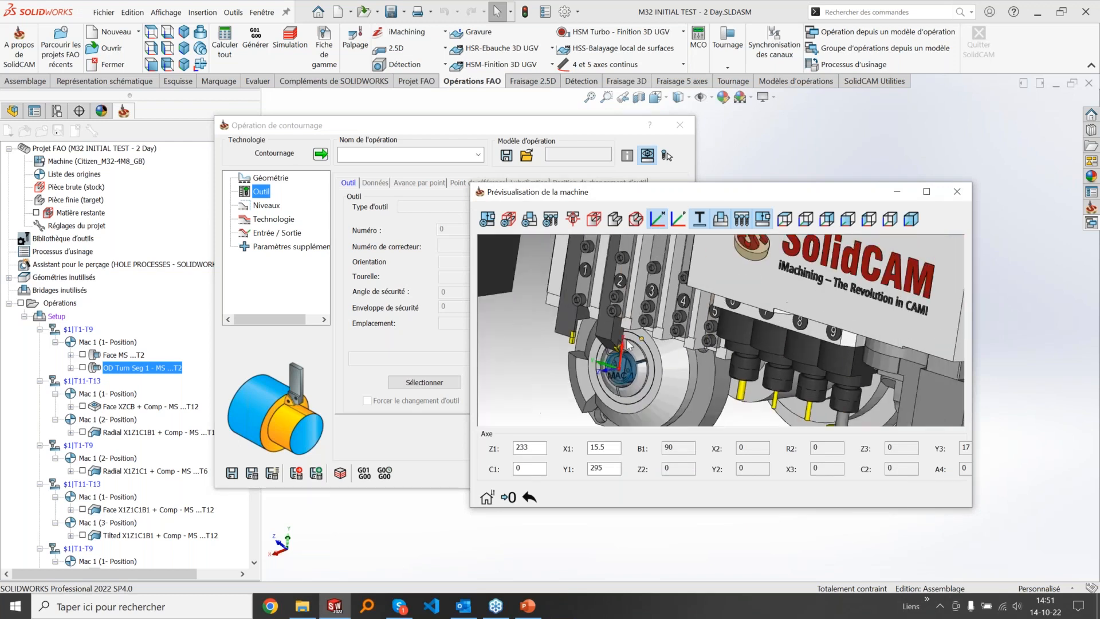
pyautogui.scroll(4, 603, 316)
pyautogui.rightClick(636, 327)
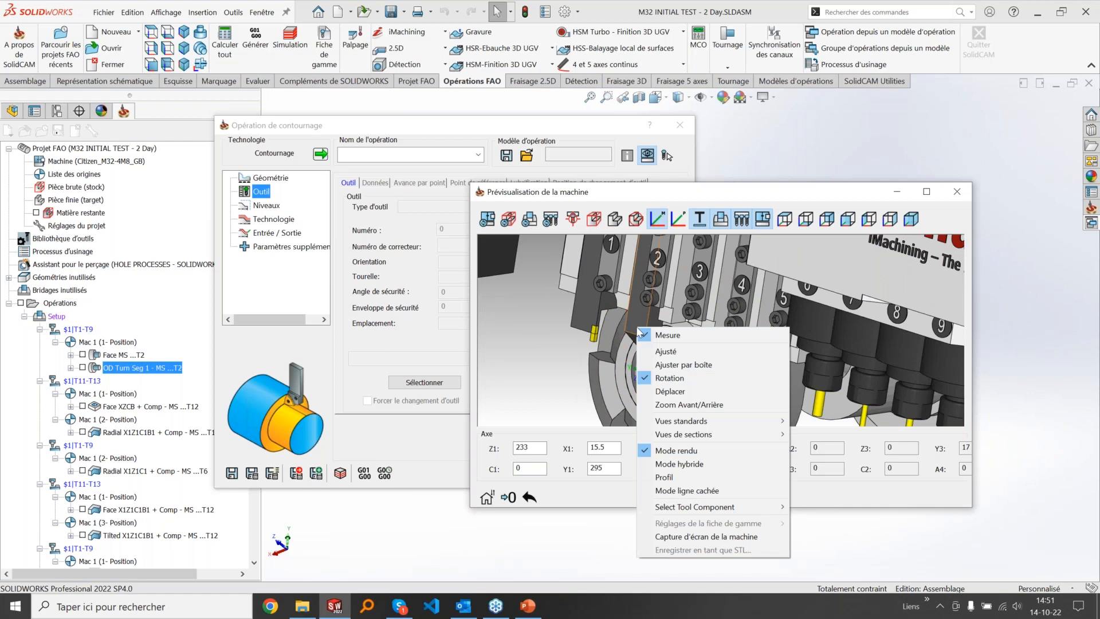
pyautogui.moveTo(694, 509)
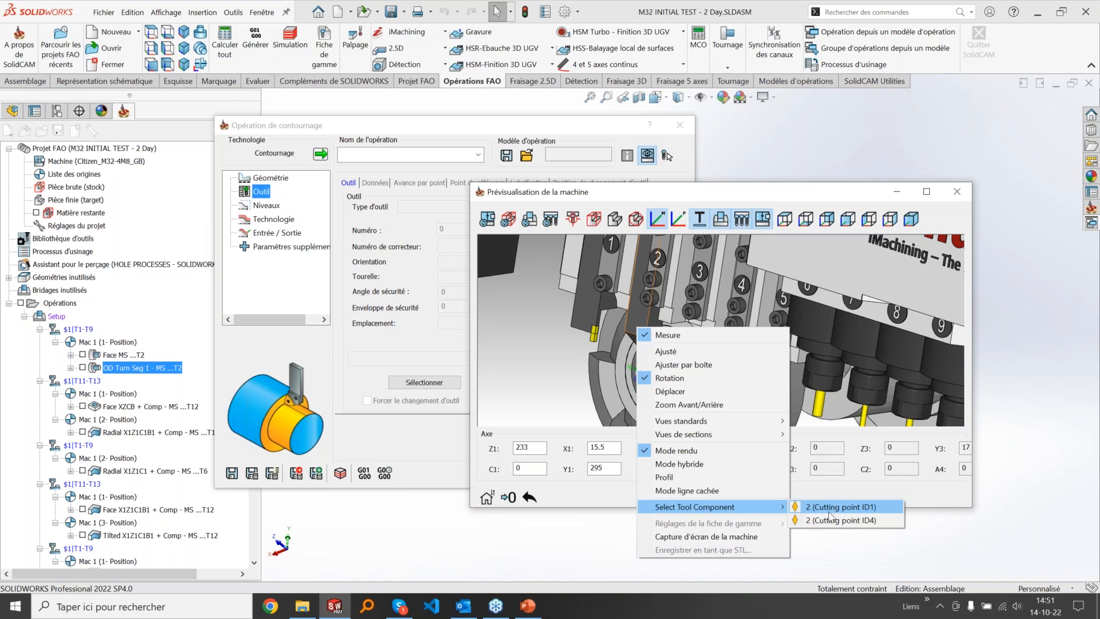
pyautogui.click(601, 363)
# Step: Check whether the slotting cutter at gang position 9 can be selected as a tool component in the preview
pyautogui.scroll(4, 602, 364)
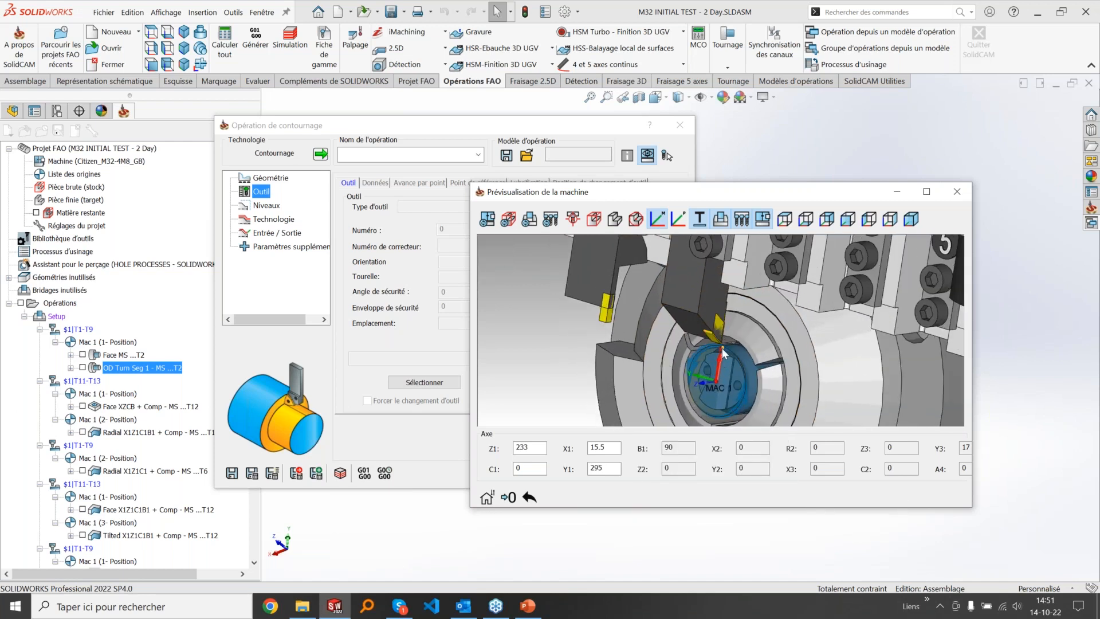
pyautogui.scroll(-5, 723, 345)
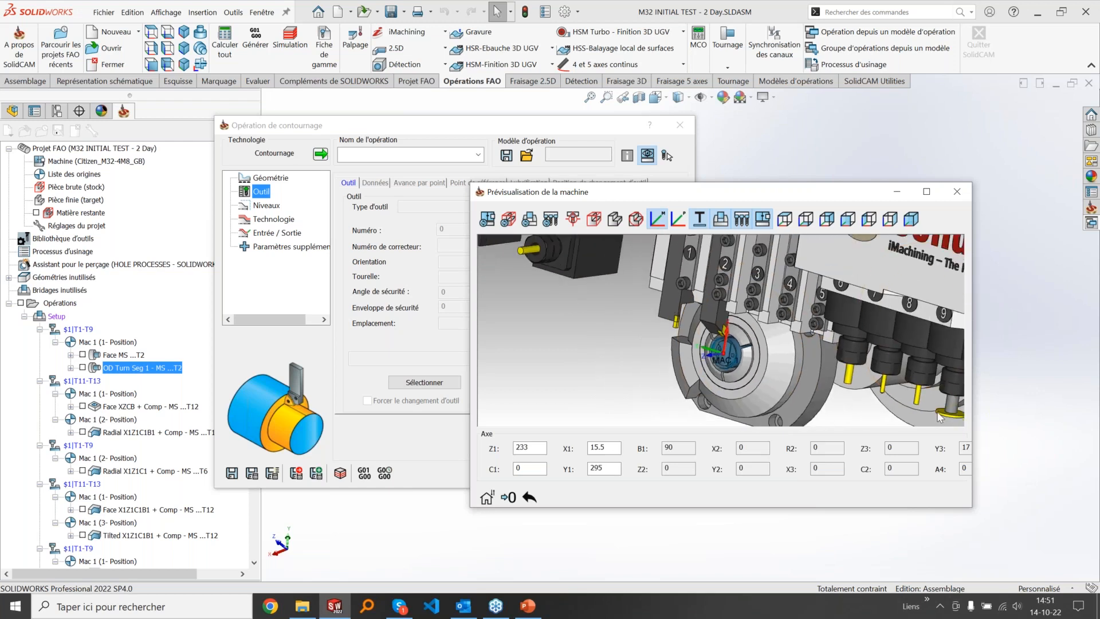
pyautogui.scroll(3, 948, 415)
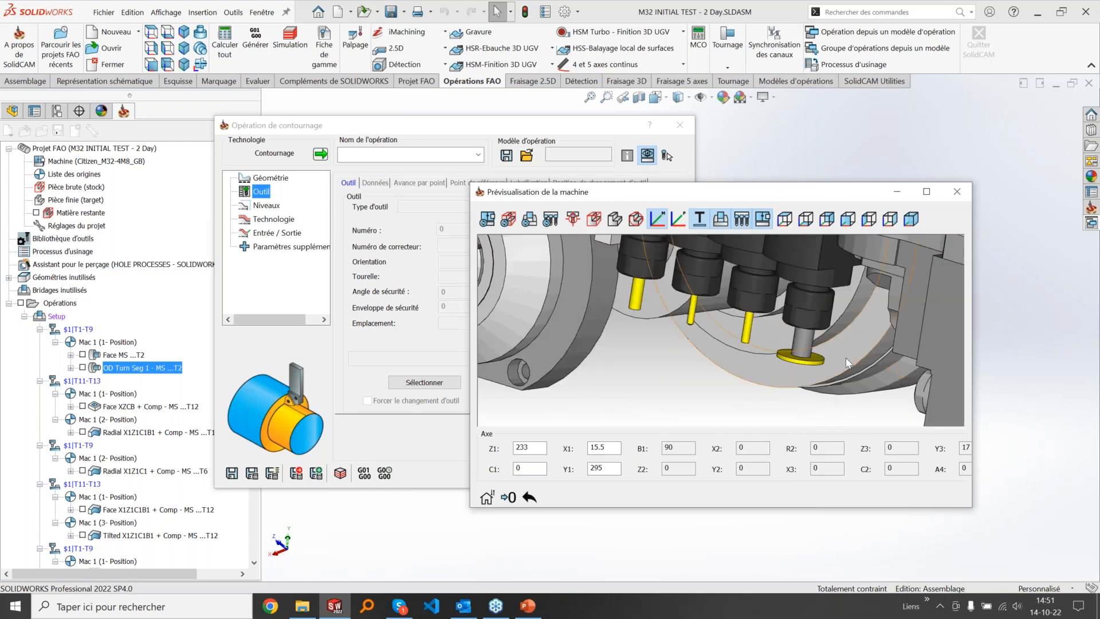
pyautogui.rightClick(804, 343)
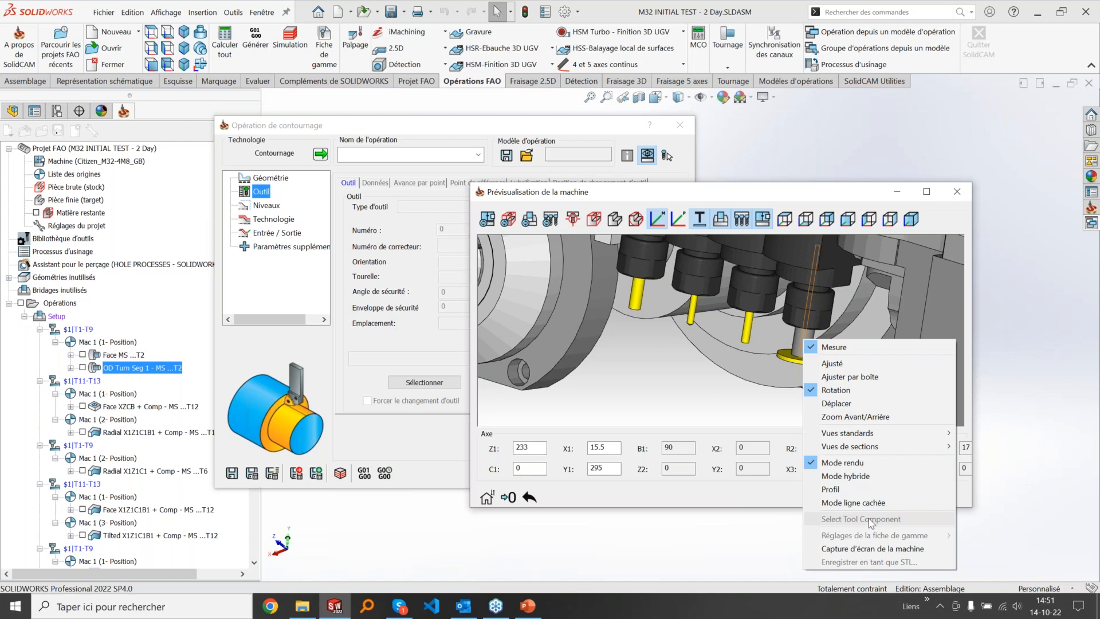
pyautogui.click(669, 380)
# Step: Assign gang tool 2 with Cutting point ID1 to the new turning operation by selecting its component in the machine preview
pyautogui.scroll(-6, 669, 381)
pyautogui.scroll(3, 633, 308)
pyautogui.scroll(2, 633, 308)
pyautogui.rightClick(616, 282)
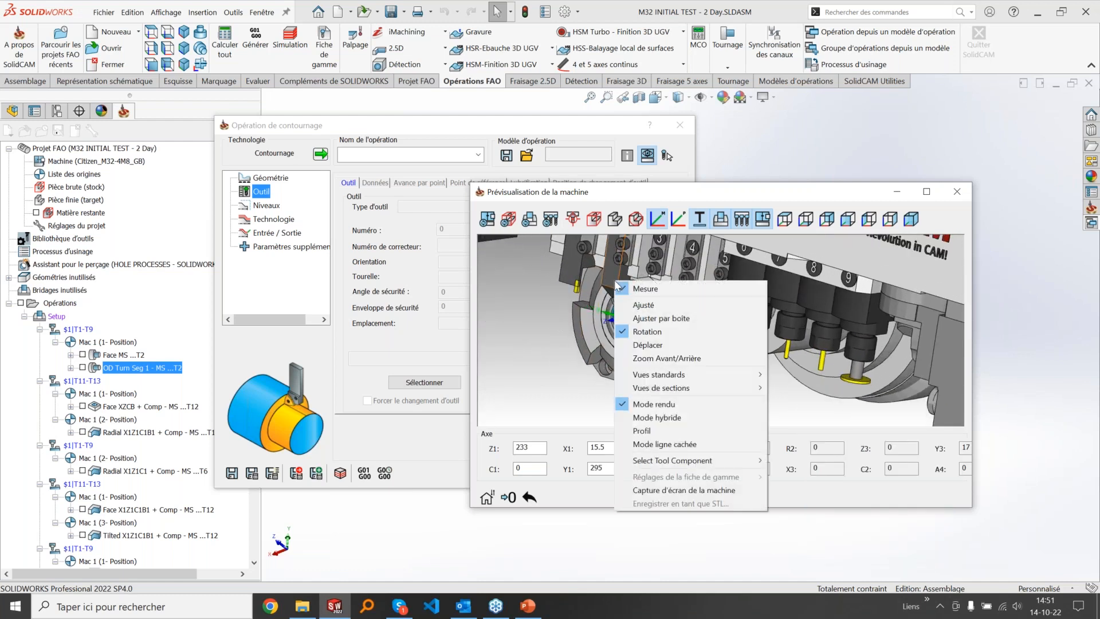
pyautogui.moveTo(672, 460)
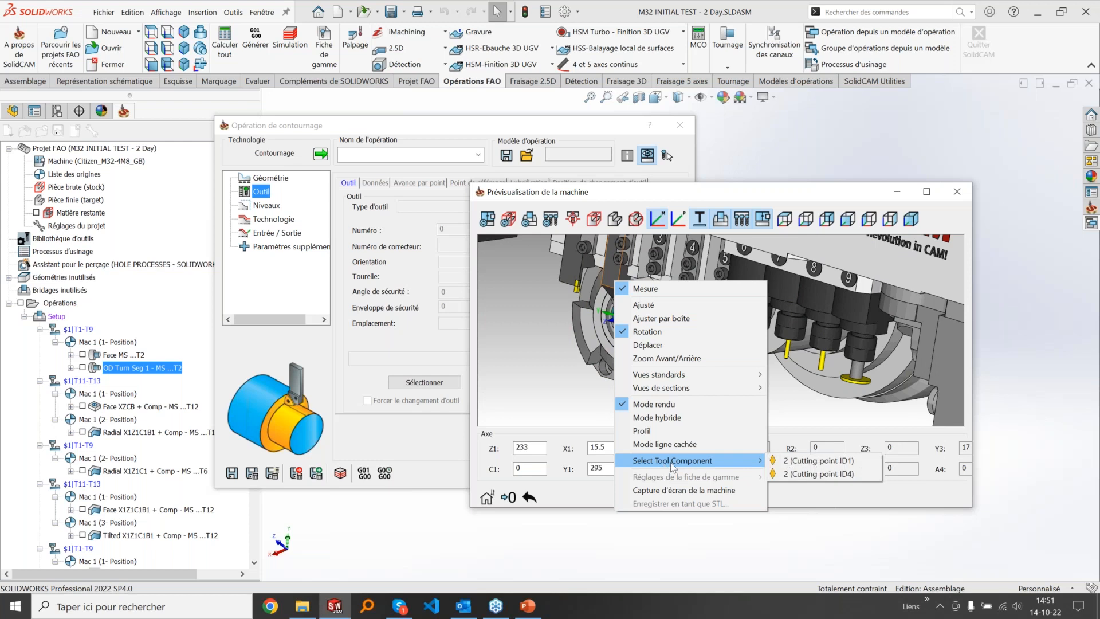
pyautogui.click(847, 462)
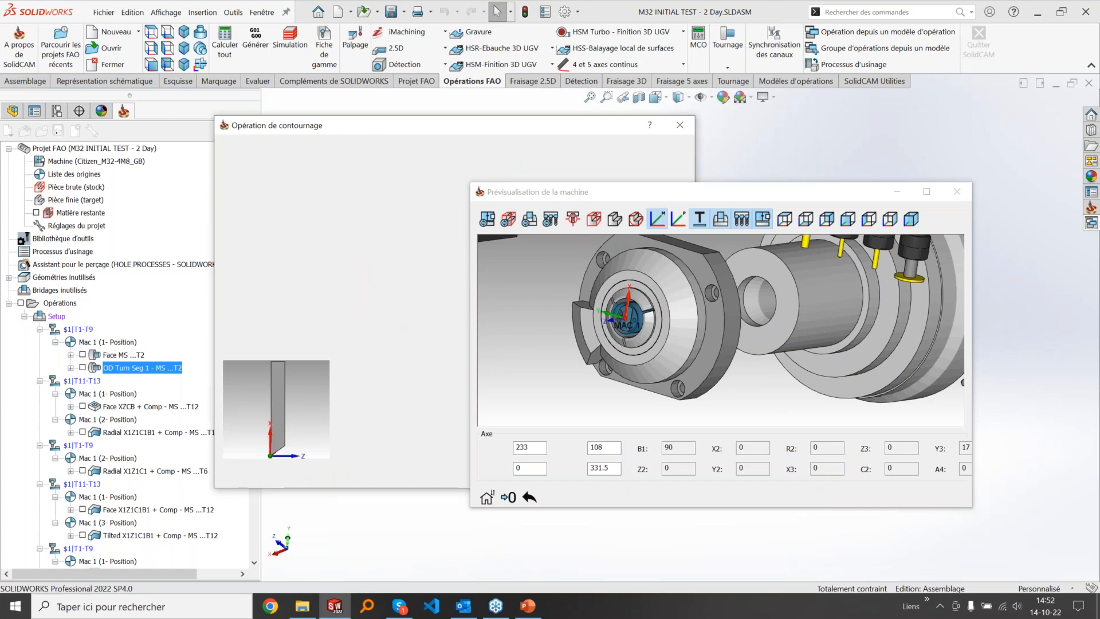
# Step: Examine the position of the gang tools relative to the main spindle in the machine preview
pyautogui.scroll(-5, 630, 338)
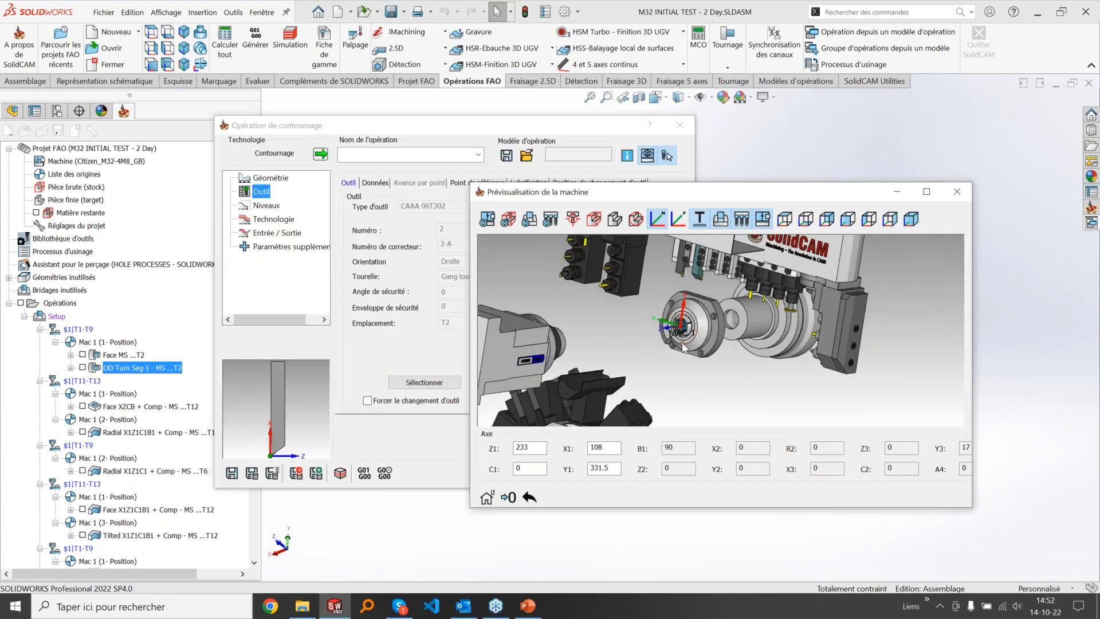
pyautogui.scroll(-2, 682, 347)
pyautogui.scroll(-2, 682, 344)
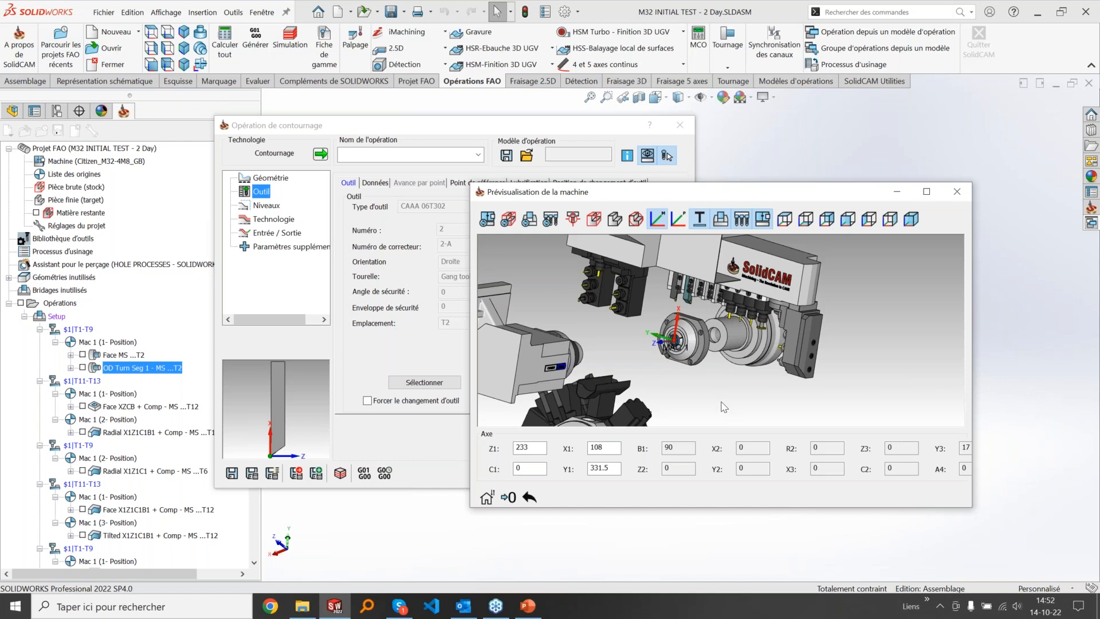
pyautogui.scroll(-2, 602, 304)
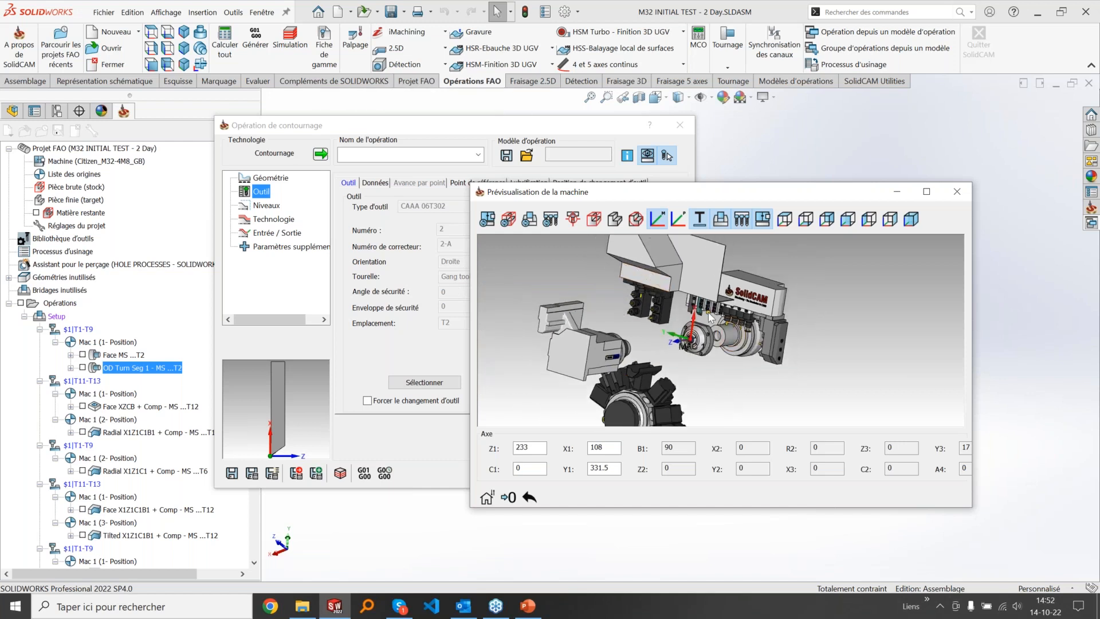
pyautogui.scroll(3, 709, 321)
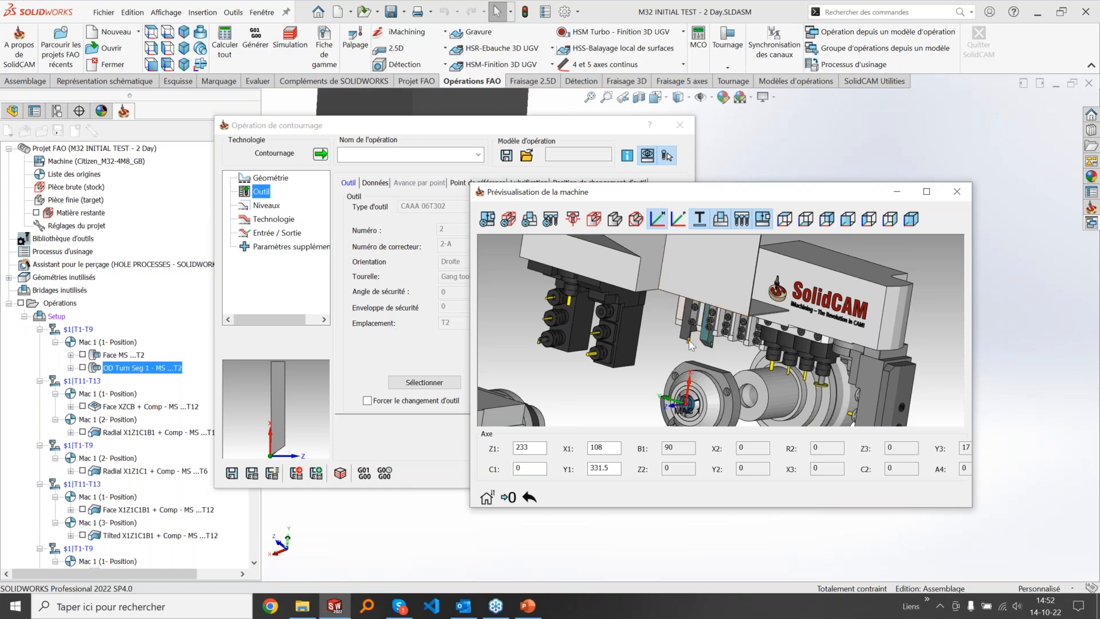
# Step: Assign the turning tool at turret position T21 to the contouring operation by selecting its component in the machine preview
pyautogui.scroll(5, 691, 394)
pyautogui.scroll(-10, 690, 389)
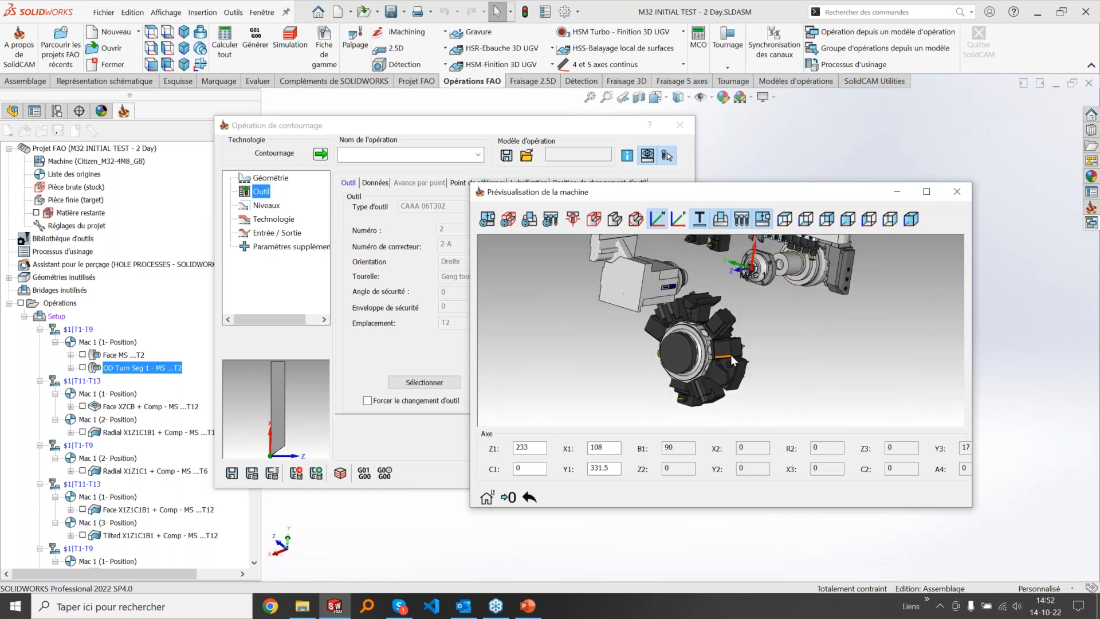
pyautogui.scroll(-8, 713, 300)
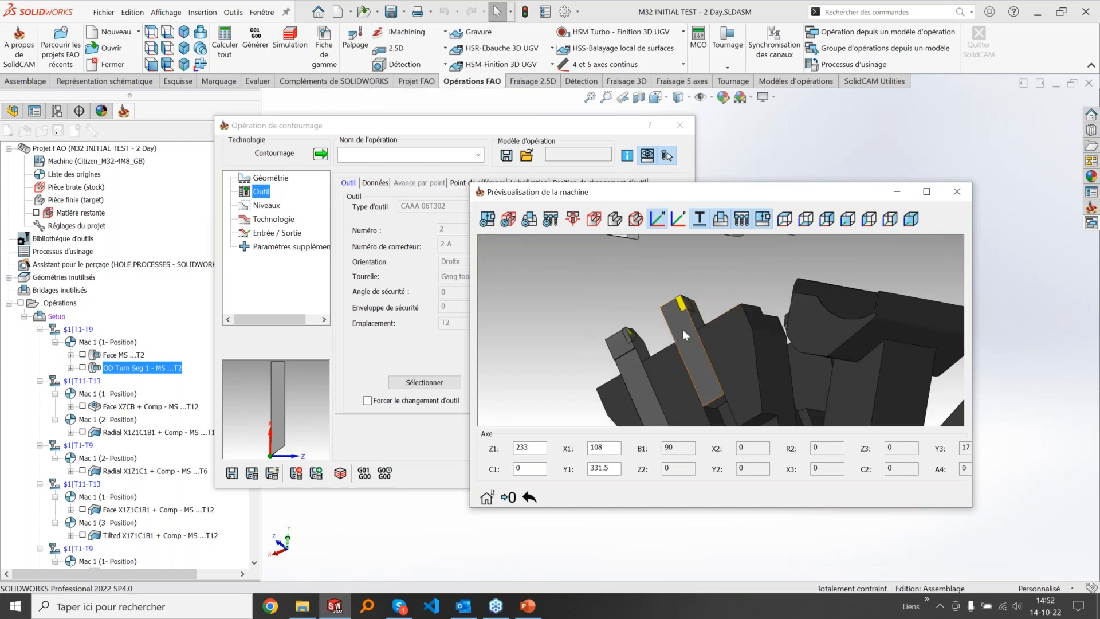
pyautogui.rightClick(682, 328)
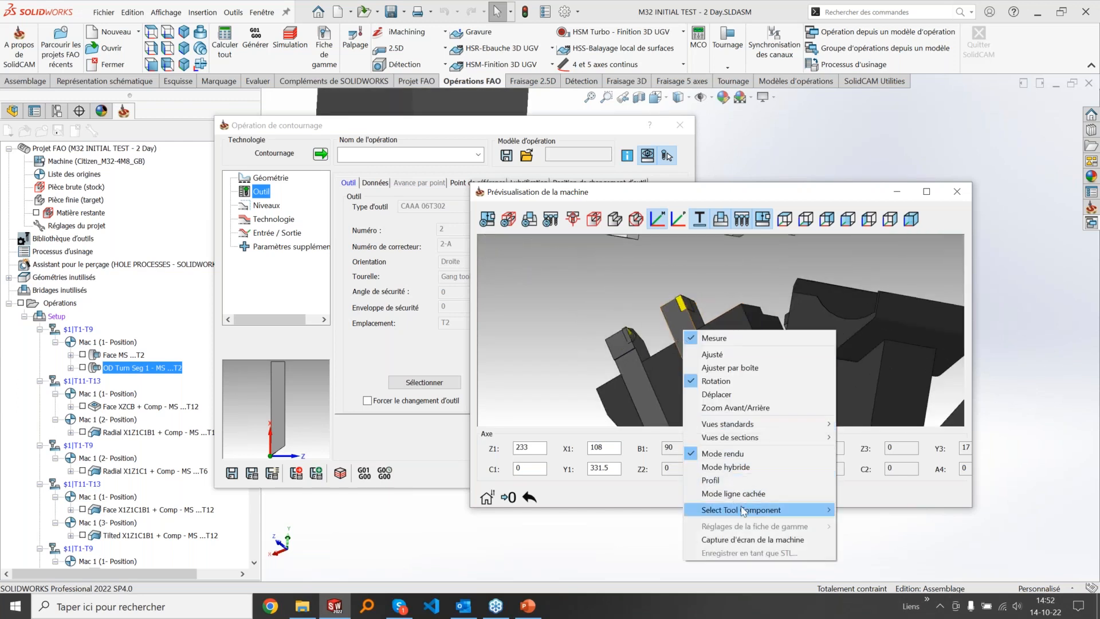
pyautogui.moveTo(802, 509)
pyautogui.click(895, 523)
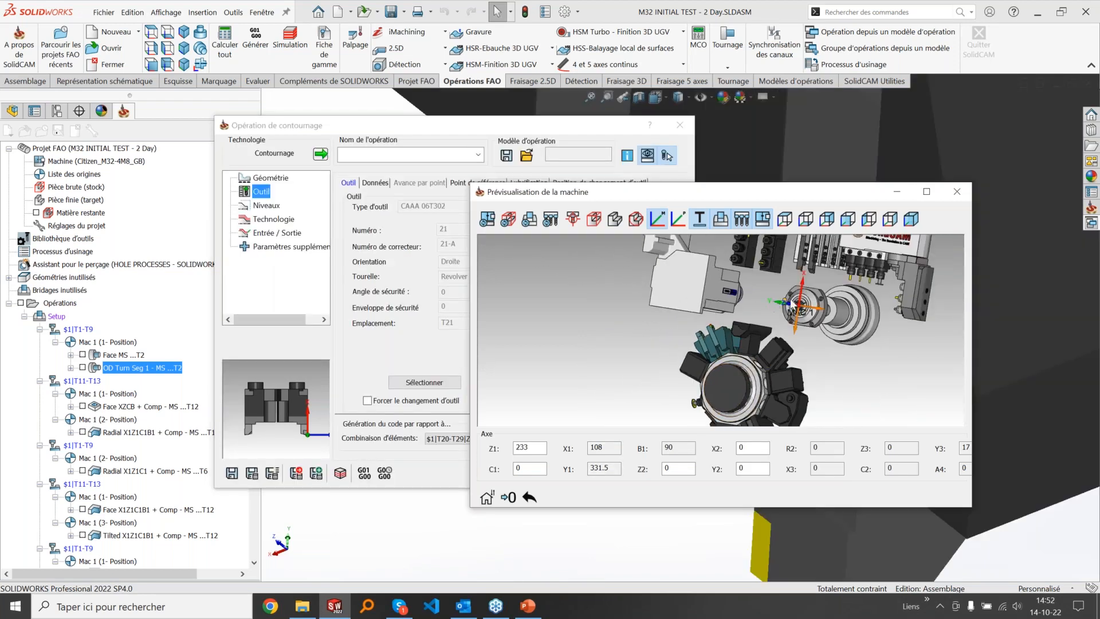
# Step: Examine the main spindle origin and gang tools in the machine preview, and the submachine groups in the operations tree
pyautogui.scroll(5, 804, 311)
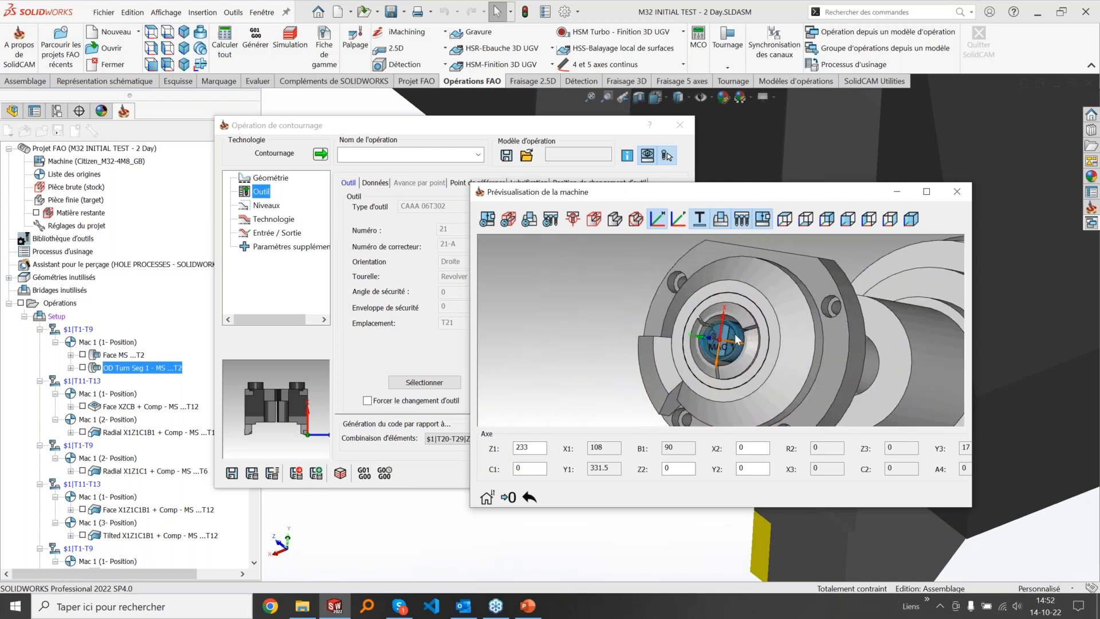
pyautogui.scroll(-6, 734, 333)
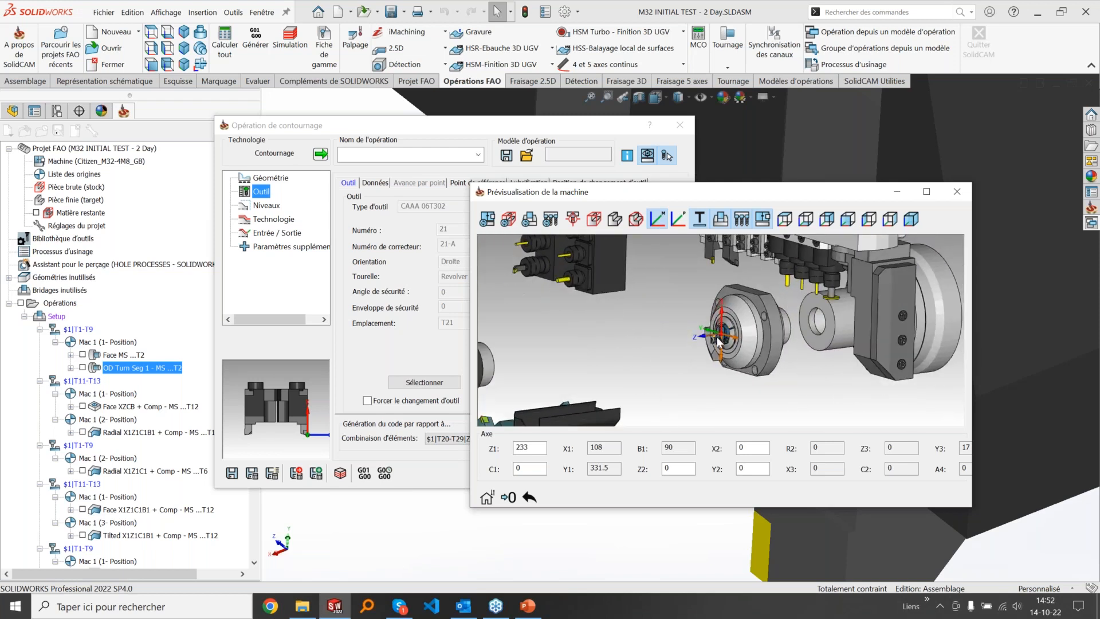
pyautogui.scroll(4, 735, 336)
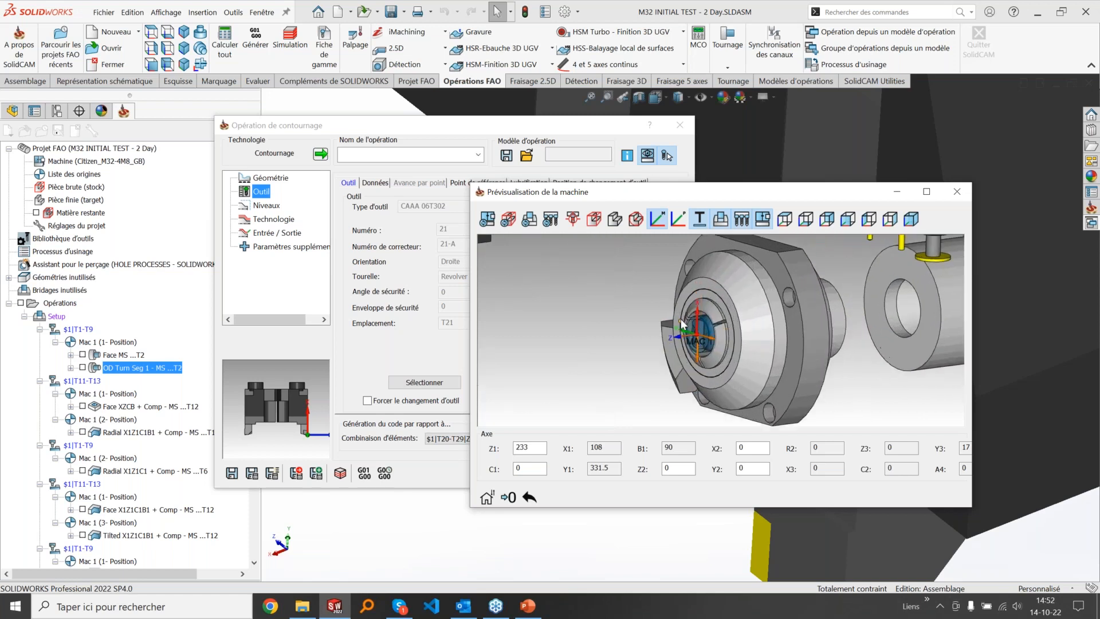
pyautogui.scroll(-5, 695, 370)
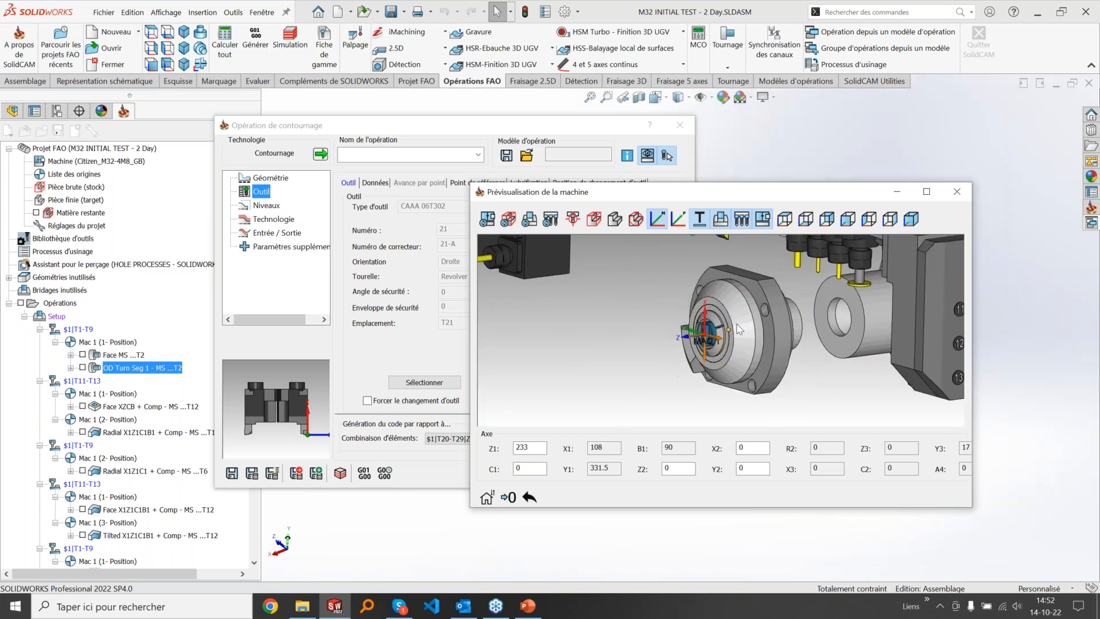
pyautogui.scroll(2, 752, 279)
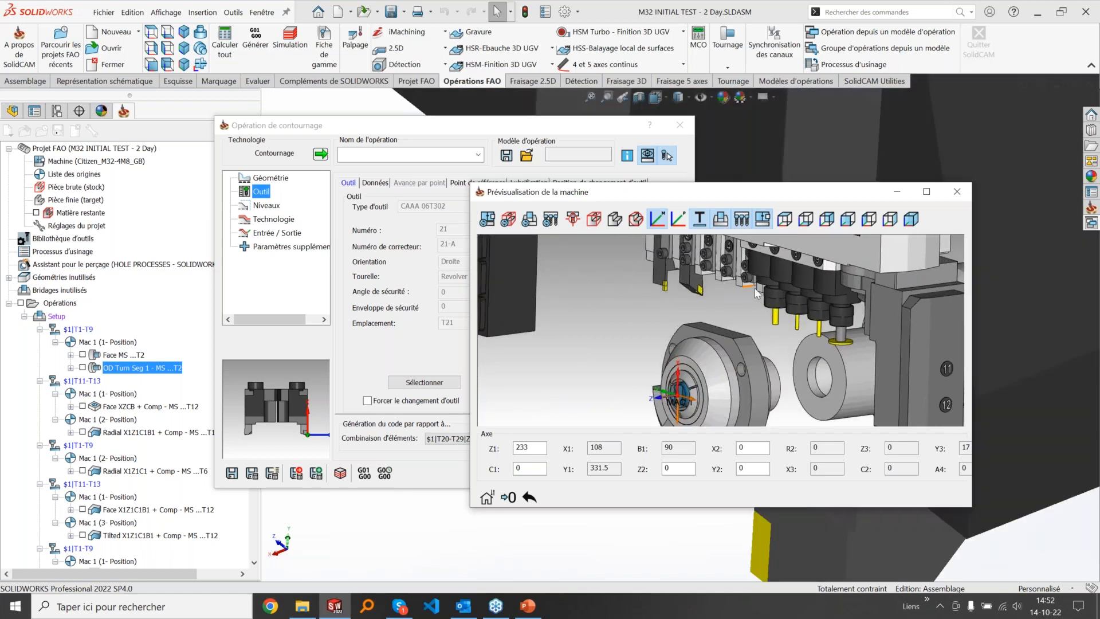
pyautogui.scroll(-3, 678, 362)
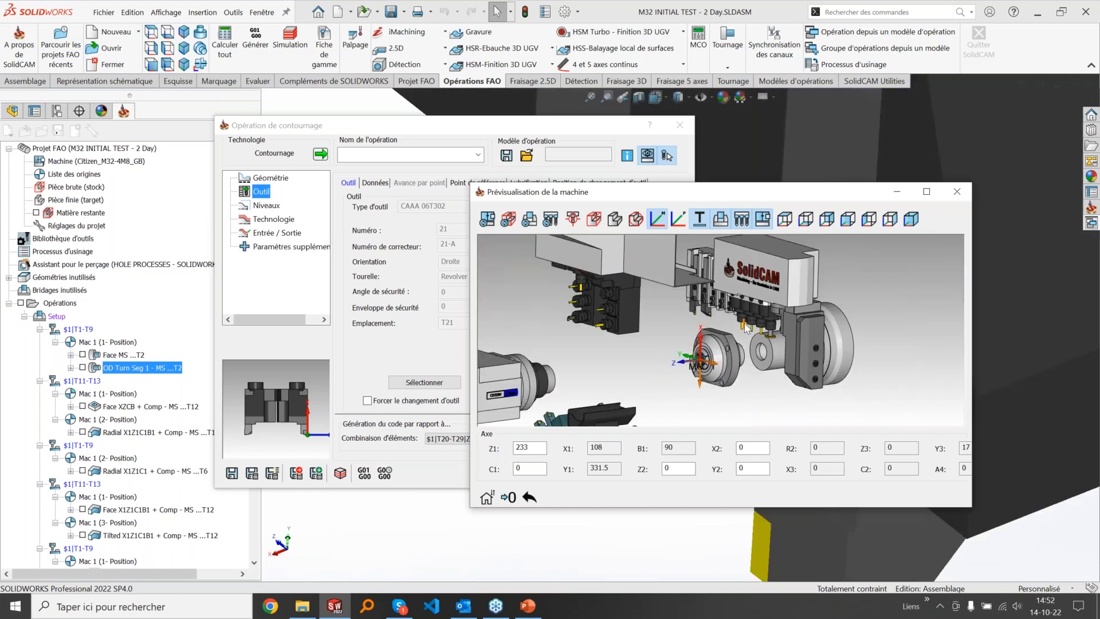
pyautogui.scroll(2, 706, 354)
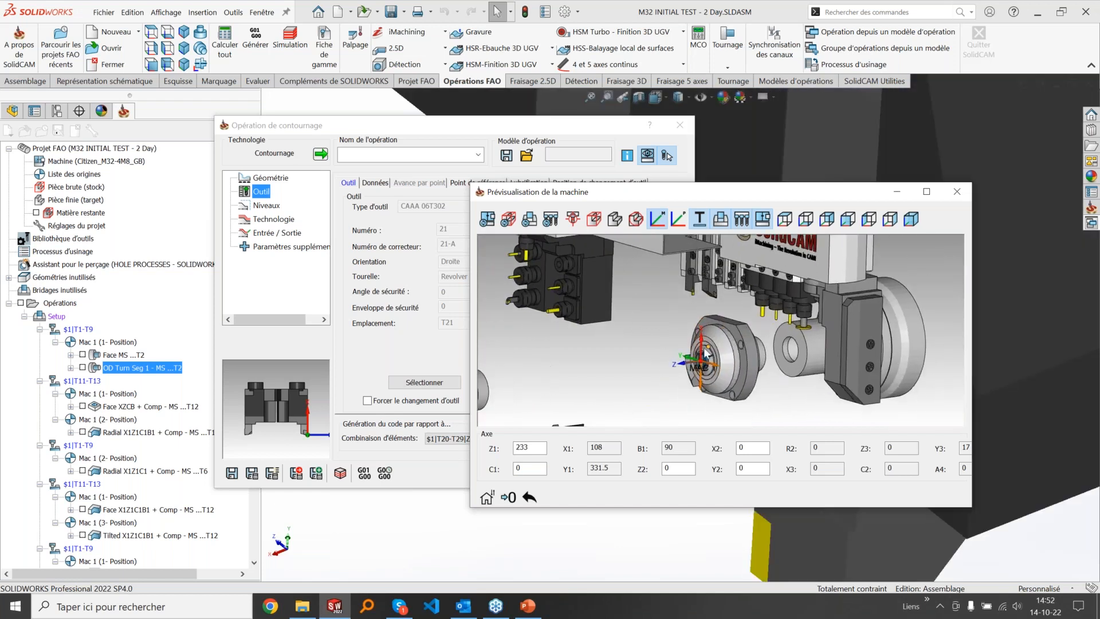
pyautogui.scroll(-2, 682, 364)
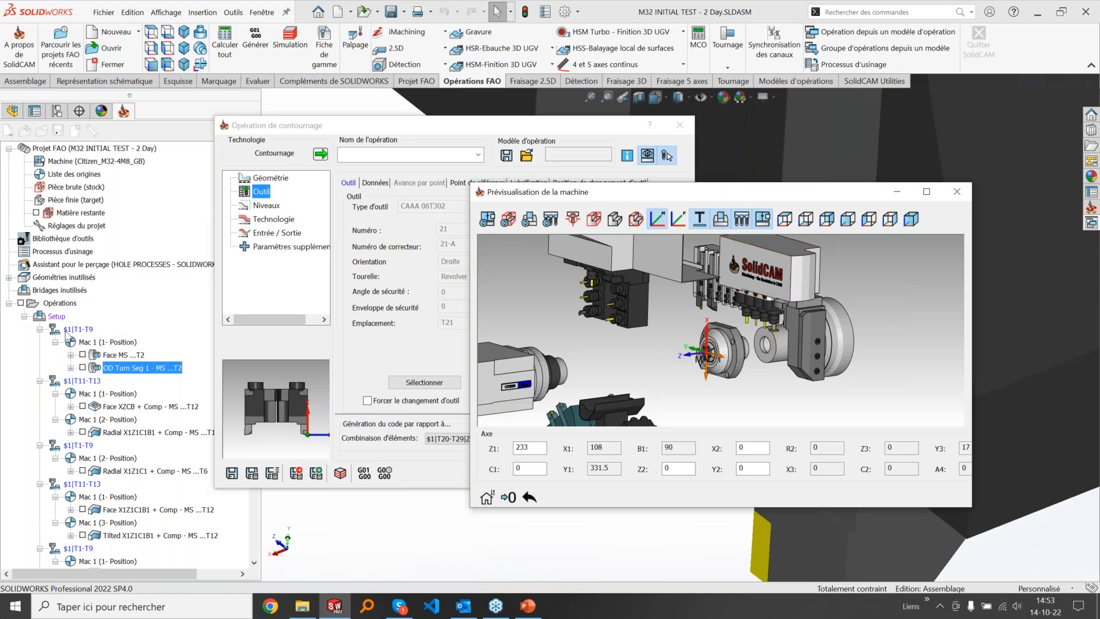
pyautogui.scroll(-6, 84, 444)
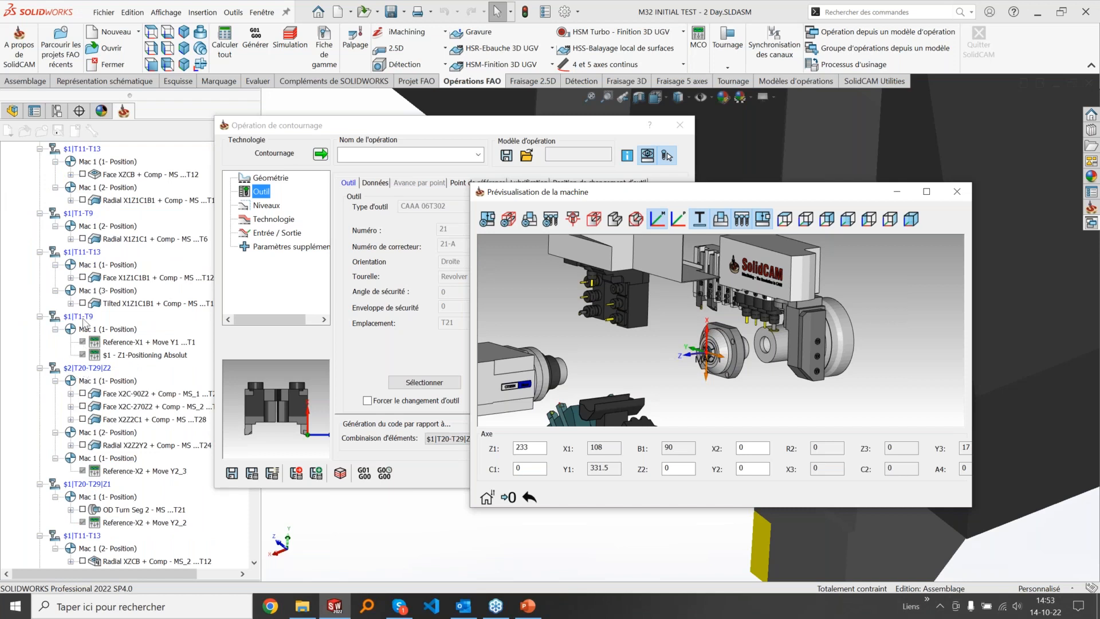
pyautogui.scroll(4, 89, 322)
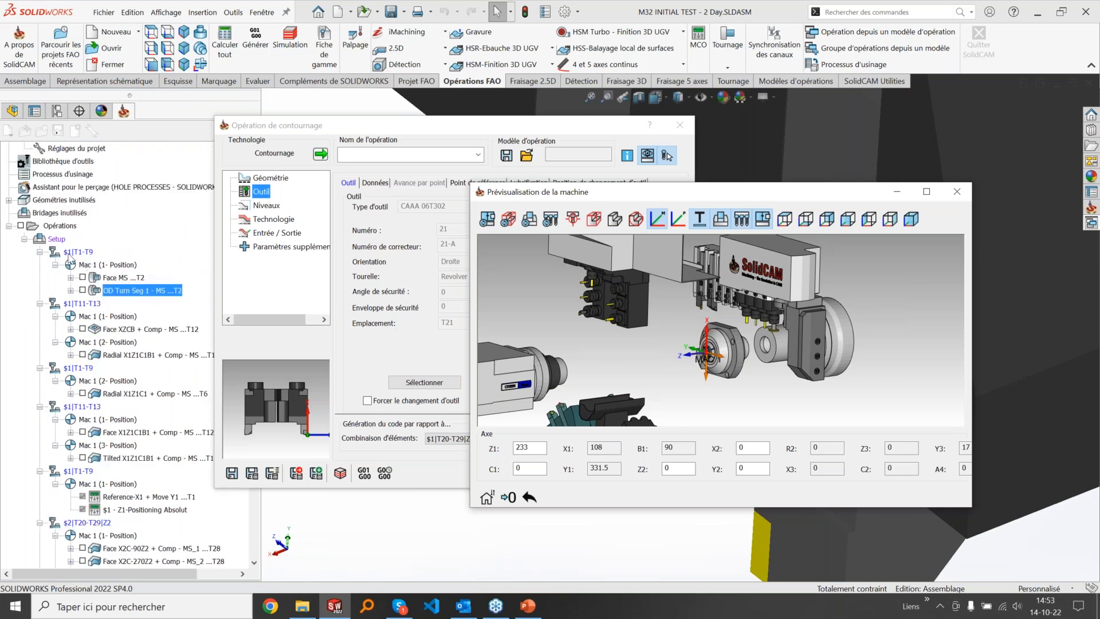
pyautogui.scroll(-4, 116, 295)
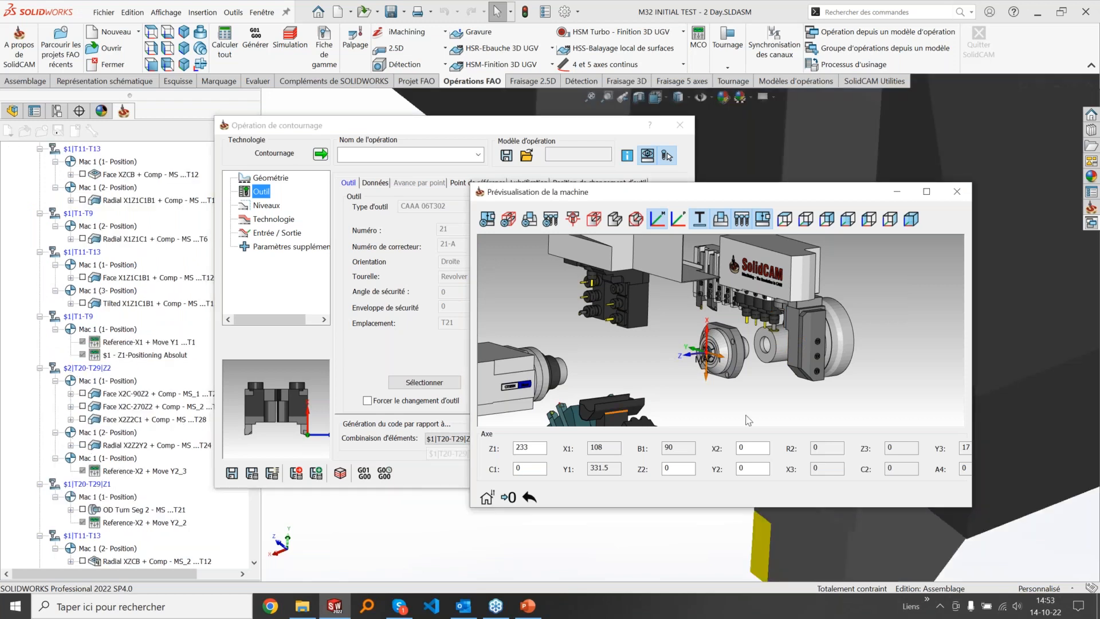
pyautogui.scroll(-3, 735, 370)
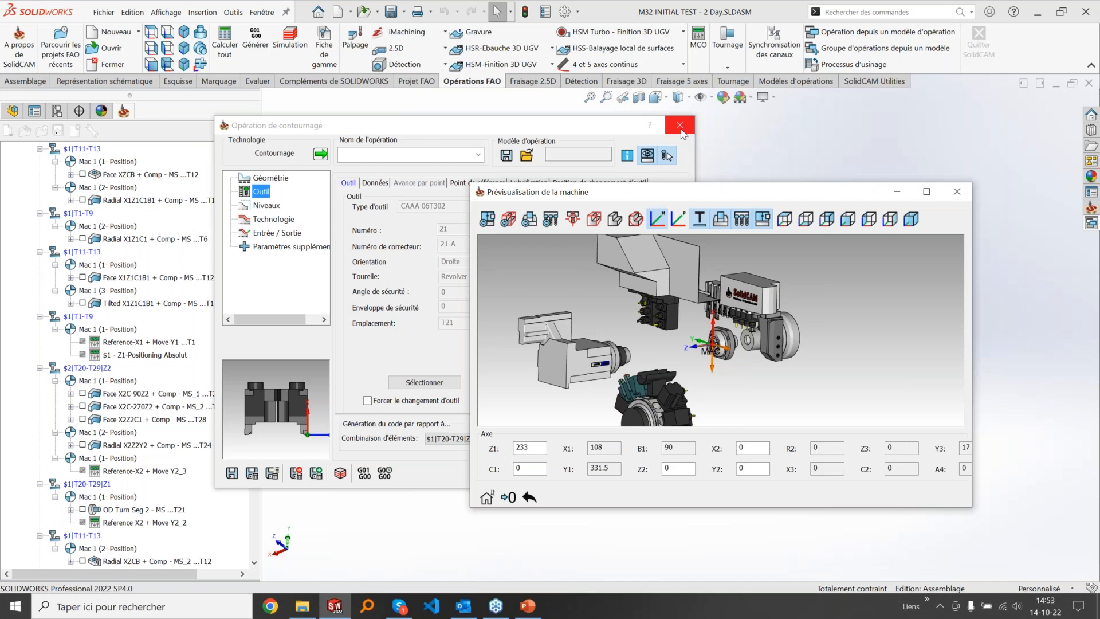
# Step: Check whether a gang milling tool can be selected as a tool component in the preview, and close the contouring operation
pyautogui.scroll(4, 728, 330)
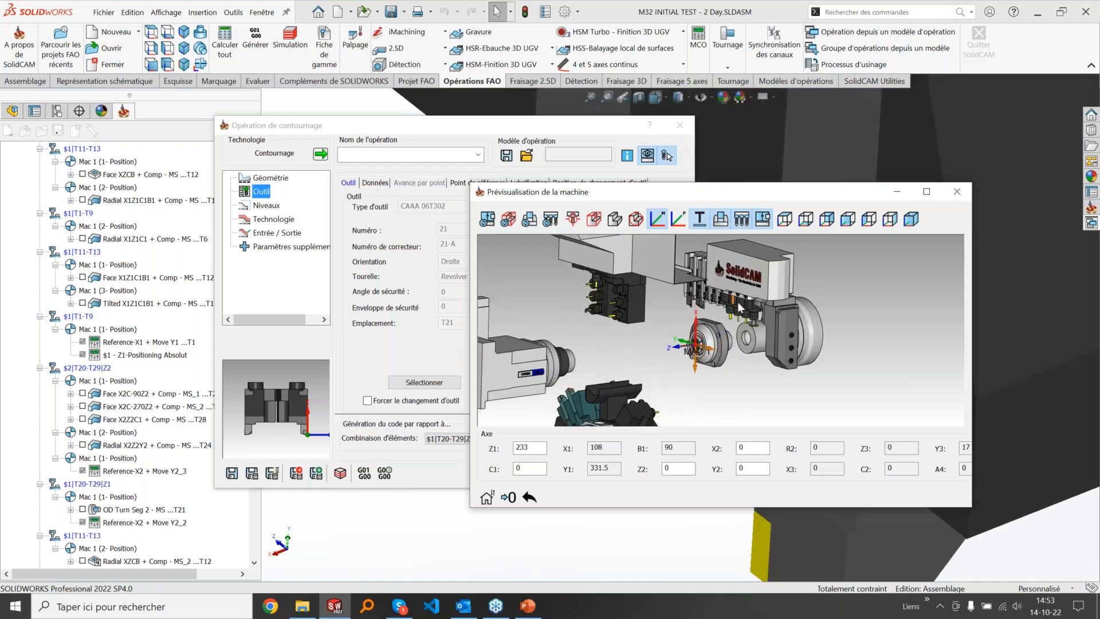
pyautogui.scroll(2, 728, 330)
pyautogui.rightClick(719, 341)
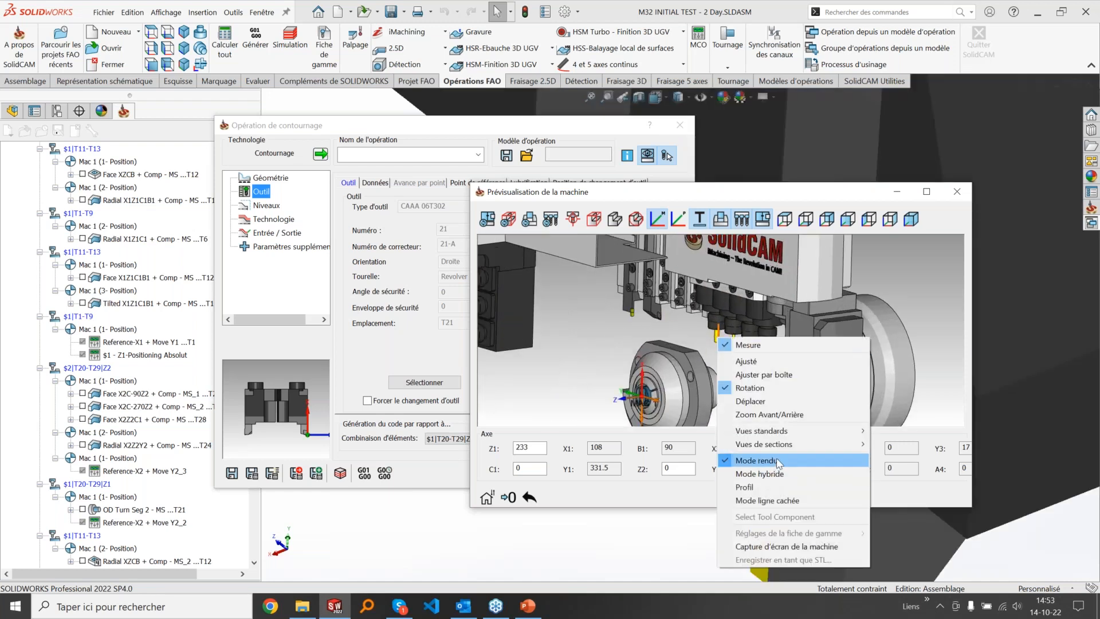
pyautogui.click(680, 125)
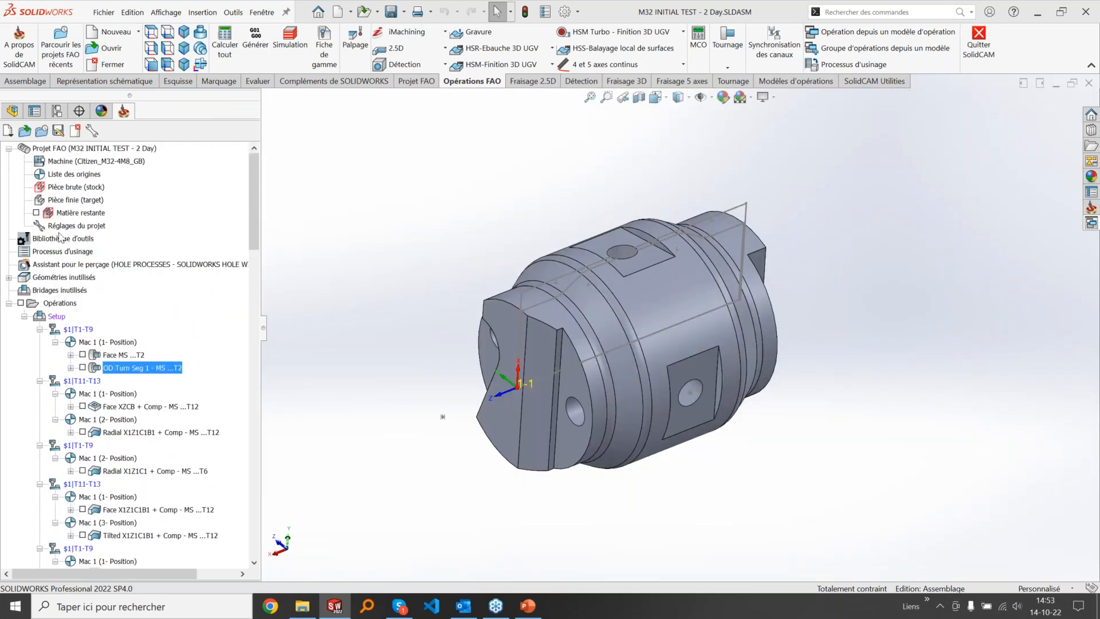
# Step: Start a new Contournage turning operation, open the tool library to choose its tool, and display the machine preview there
pyautogui.click(727, 67)
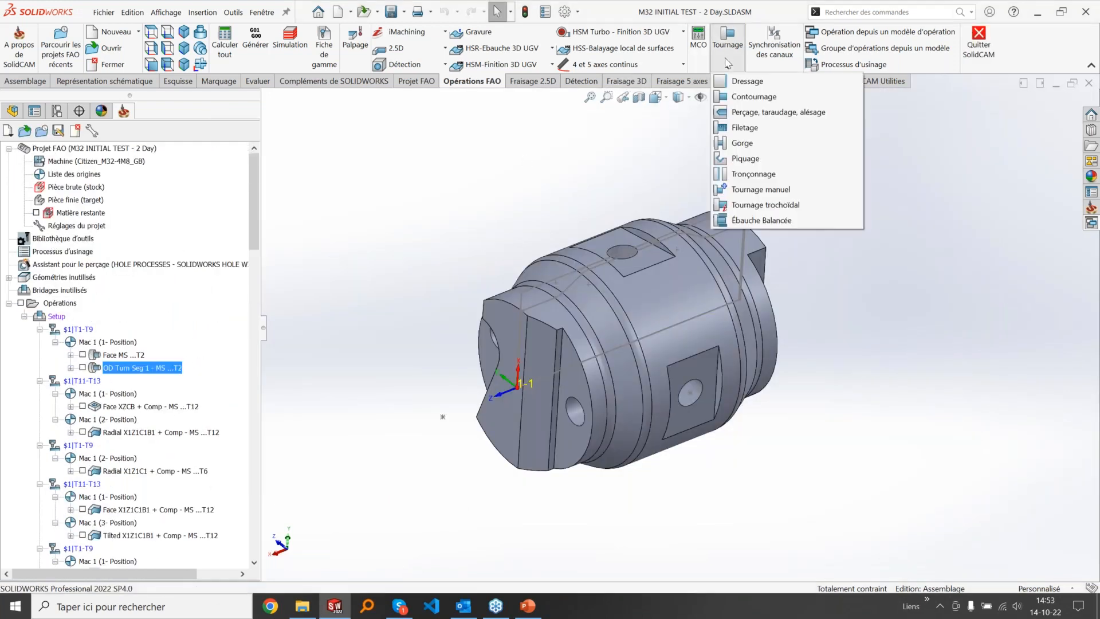
pyautogui.click(746, 98)
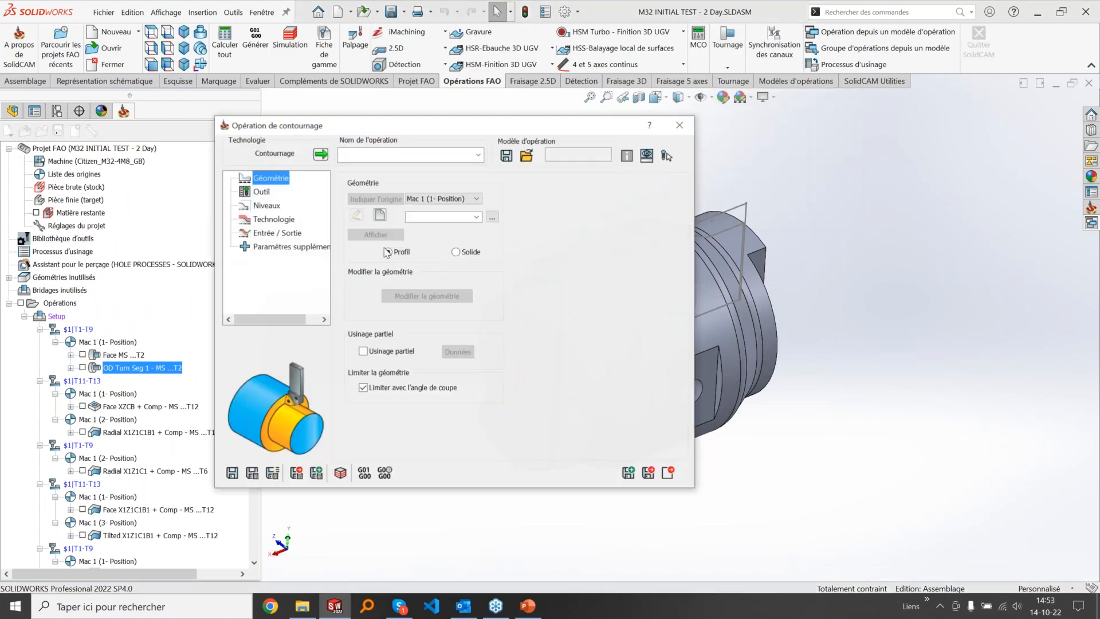
pyautogui.click(265, 193)
pyautogui.click(425, 382)
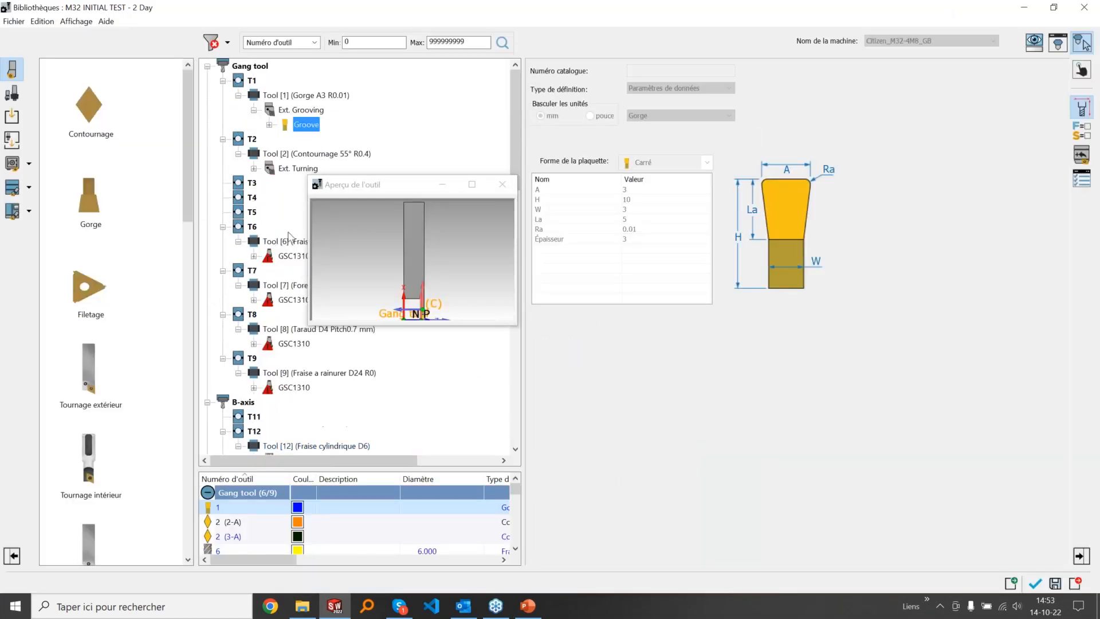
pyautogui.scroll(1, 234, 314)
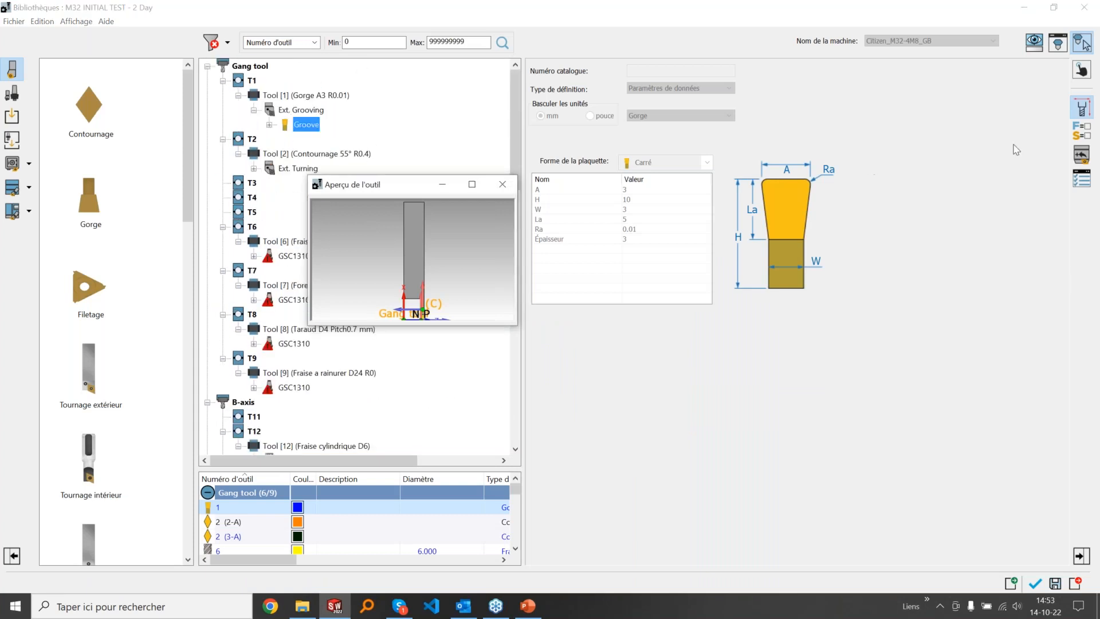
pyautogui.click(1057, 43)
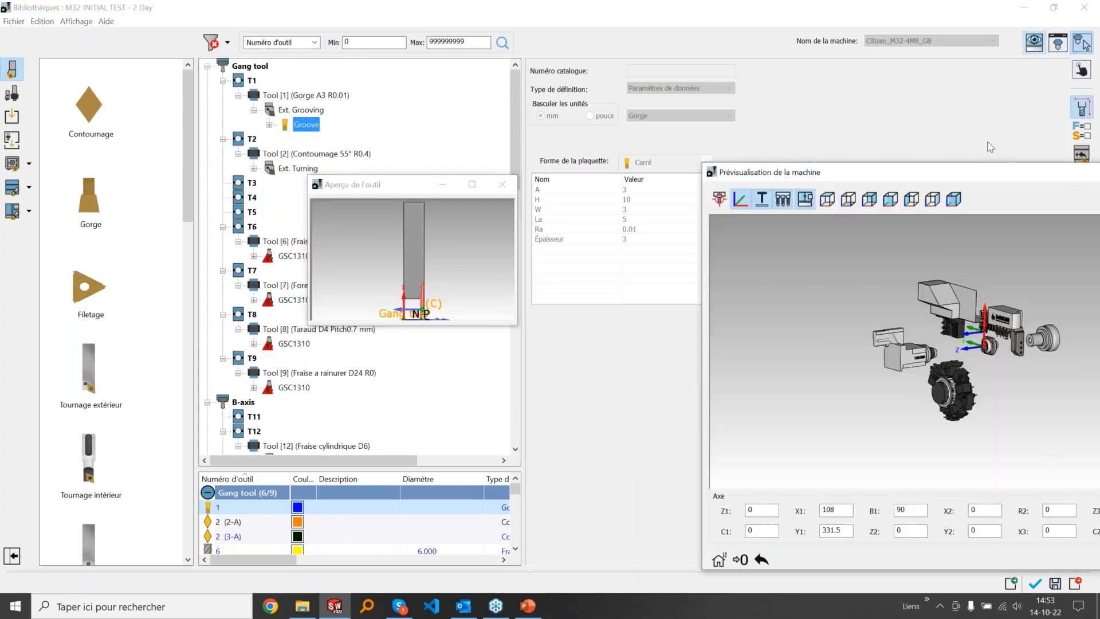
# Step: Try to select the tap at gang position T8 as the tool component in the library's machine preview
pyautogui.scroll(6, 999, 340)
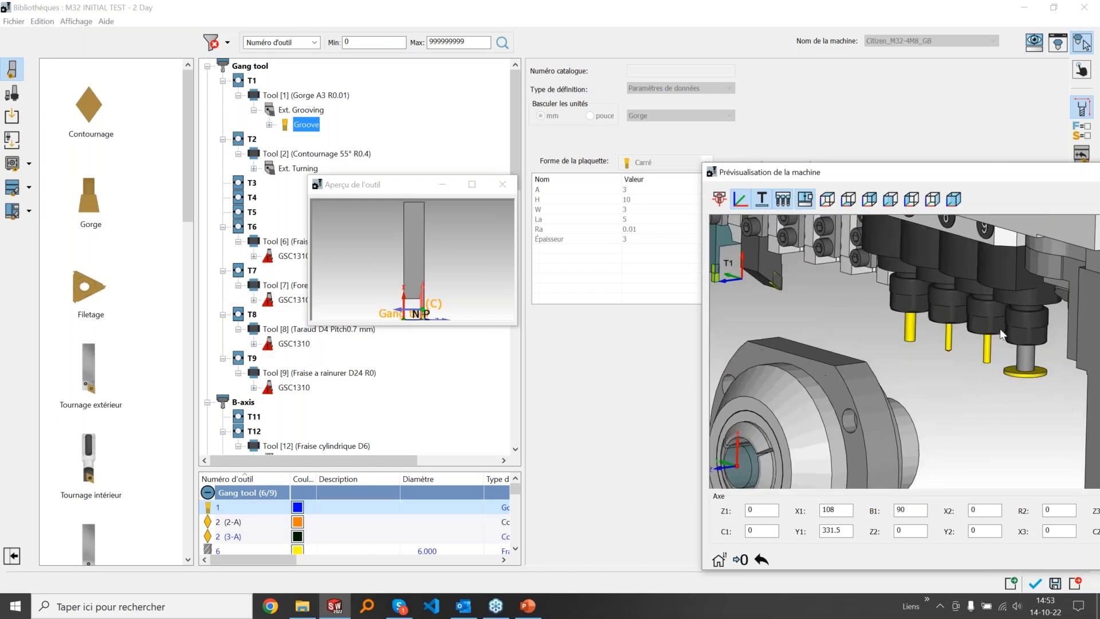
pyautogui.rightClick(985, 356)
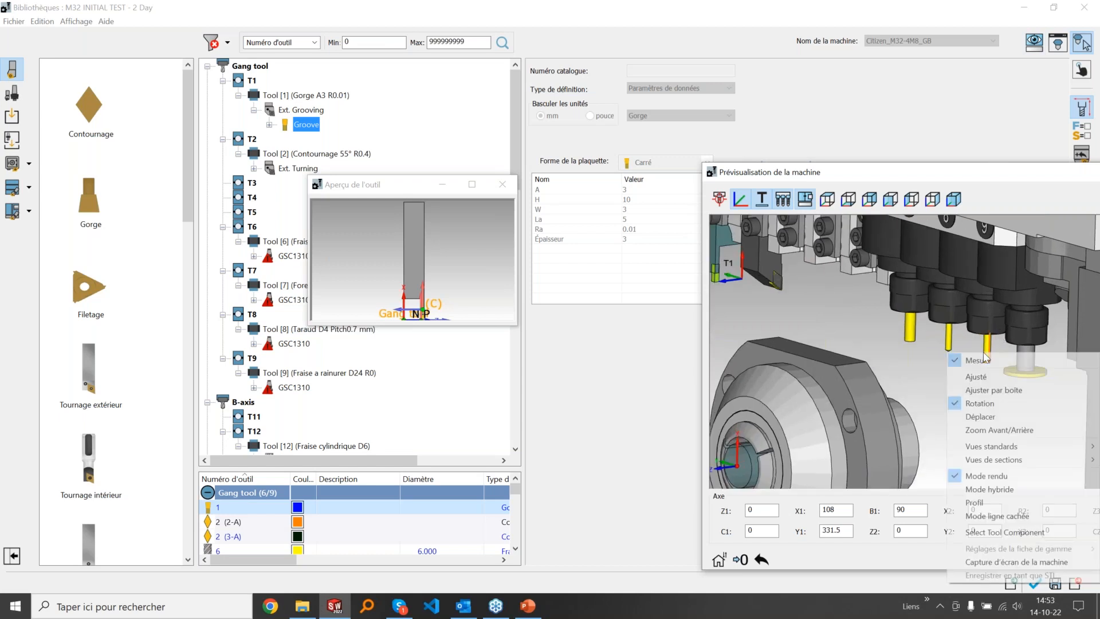
pyautogui.click(1004, 532)
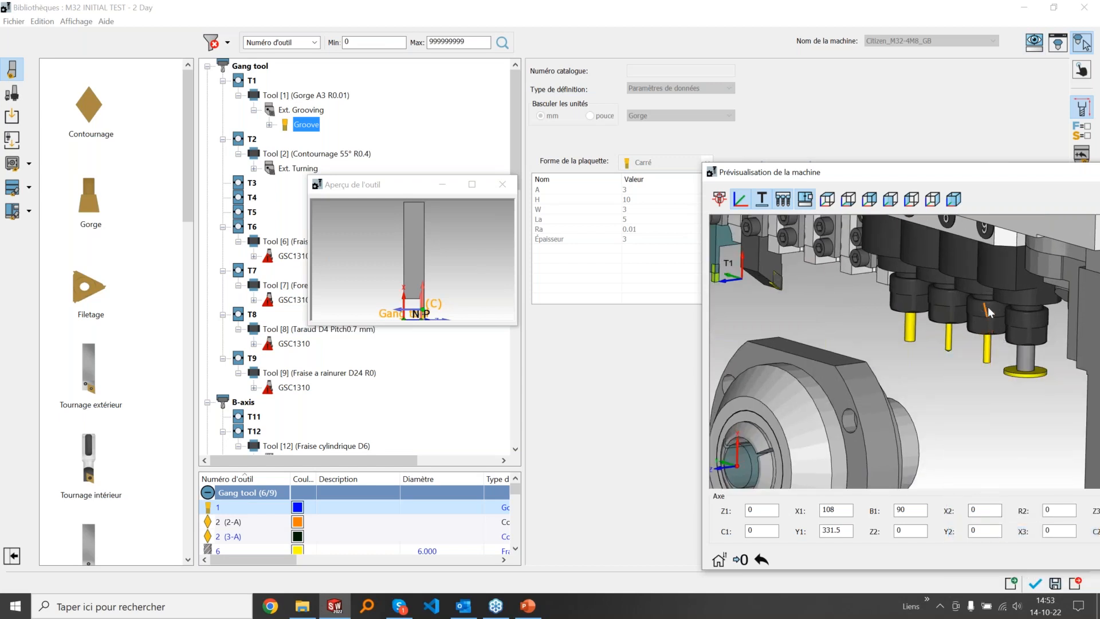
# Step: Locate the turret tap T29 in the tool library by selecting its component in the machine preview
pyautogui.scroll(-3, 938, 353)
pyautogui.scroll(-5, 891, 330)
pyautogui.scroll(4, 838, 449)
pyautogui.scroll(3, 990, 378)
pyautogui.rightClick(1009, 345)
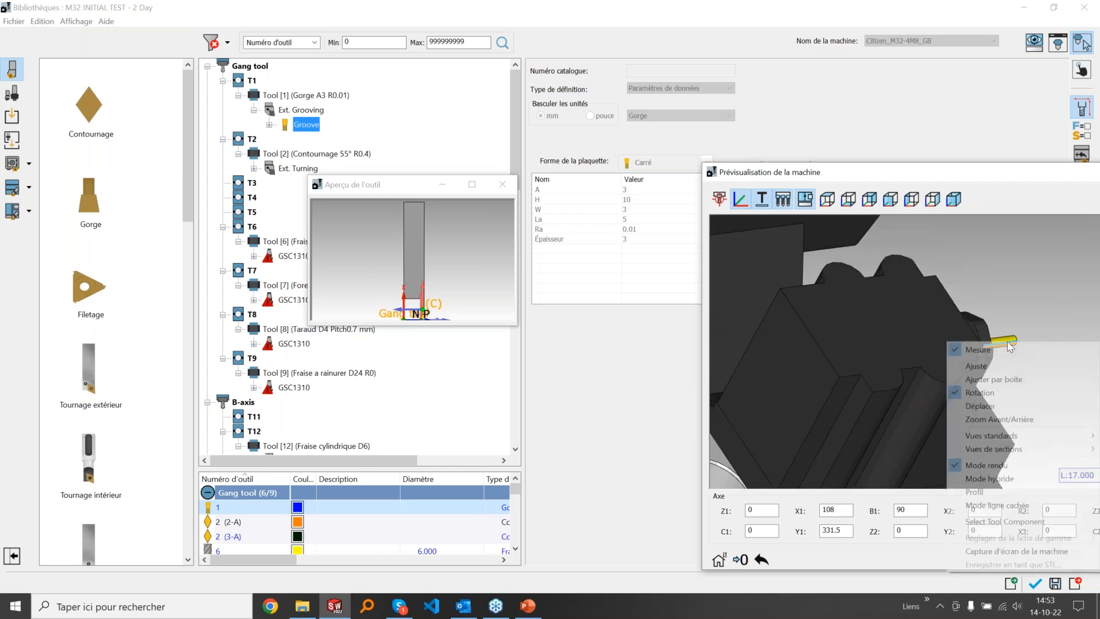
pyautogui.click(984, 522)
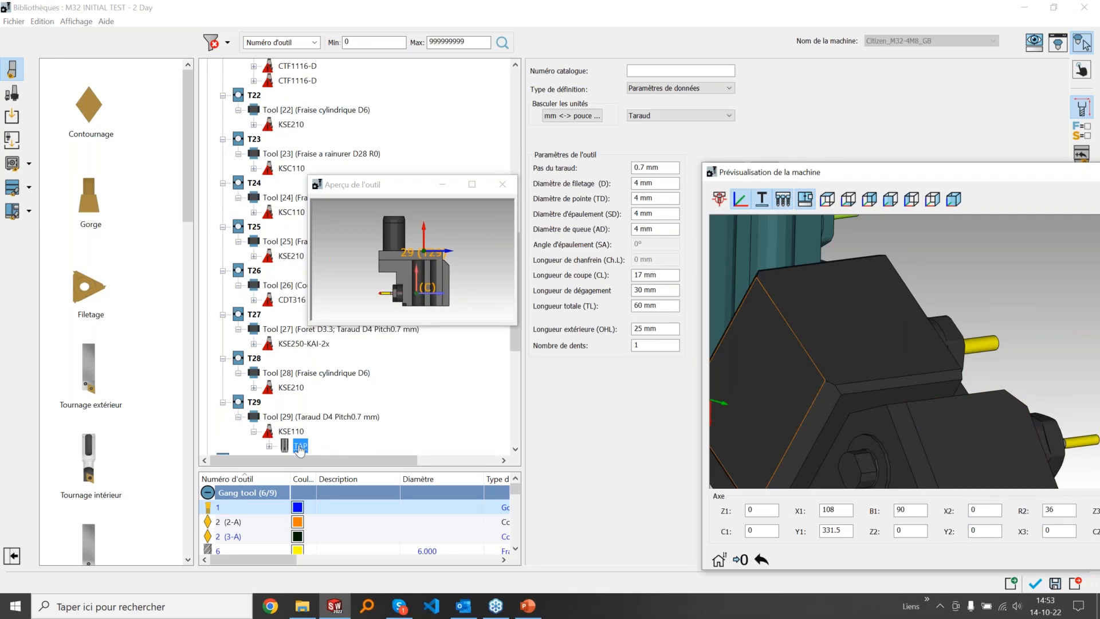
# Step: Select the external turning holder at turret position T21 in the library by its component in the machine preview
pyautogui.scroll(-2, 979, 338)
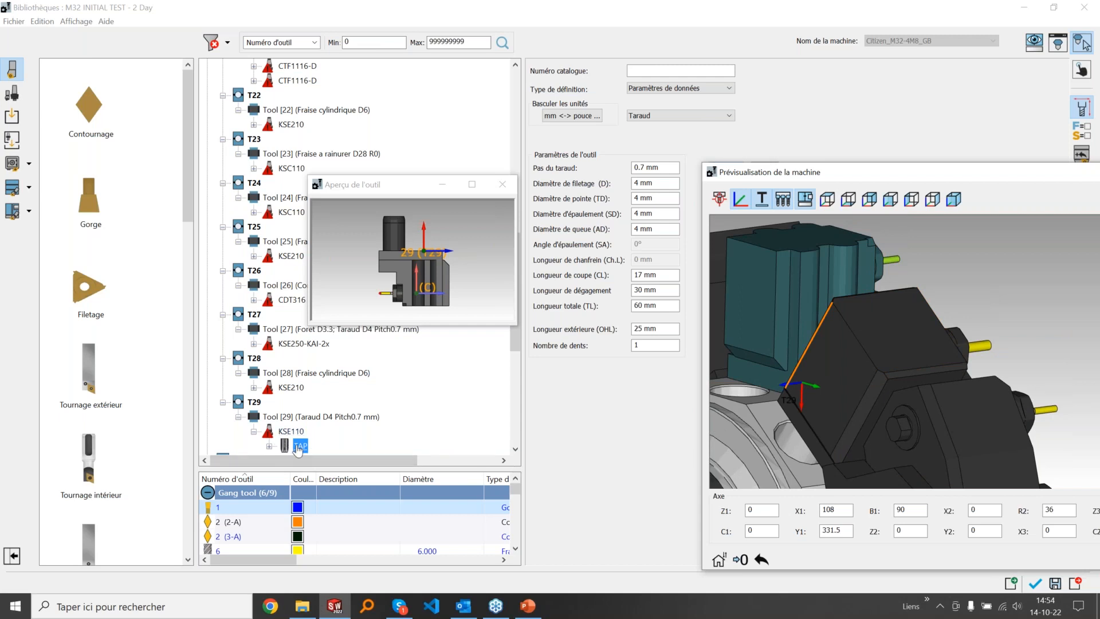
pyautogui.scroll(-5, 840, 384)
pyautogui.scroll(5, 840, 383)
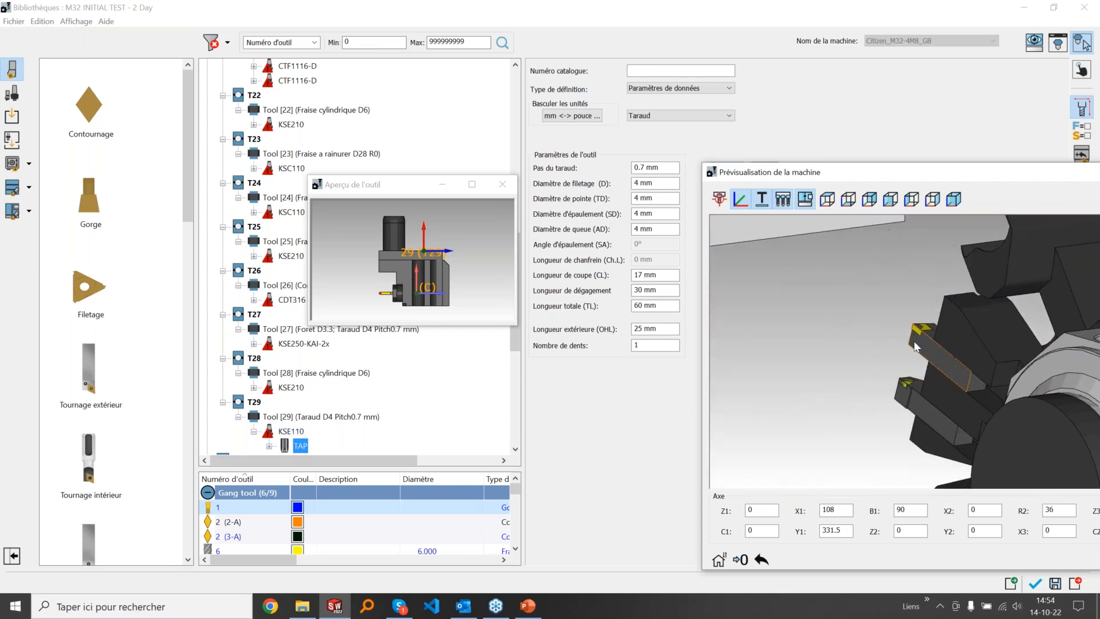
pyautogui.rightClick(931, 349)
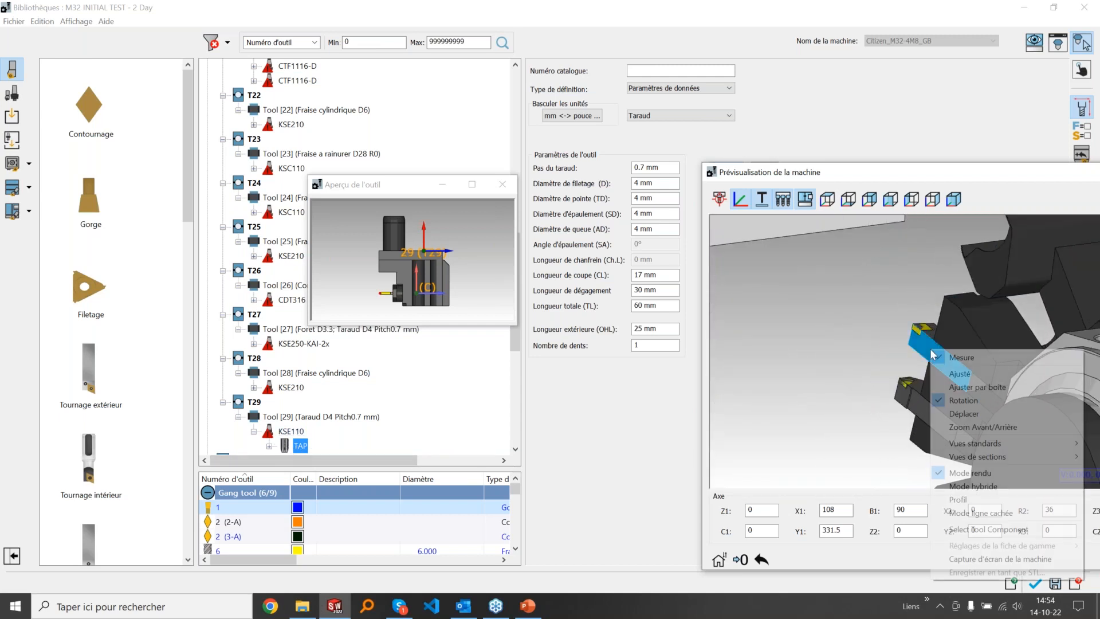
pyautogui.click(970, 526)
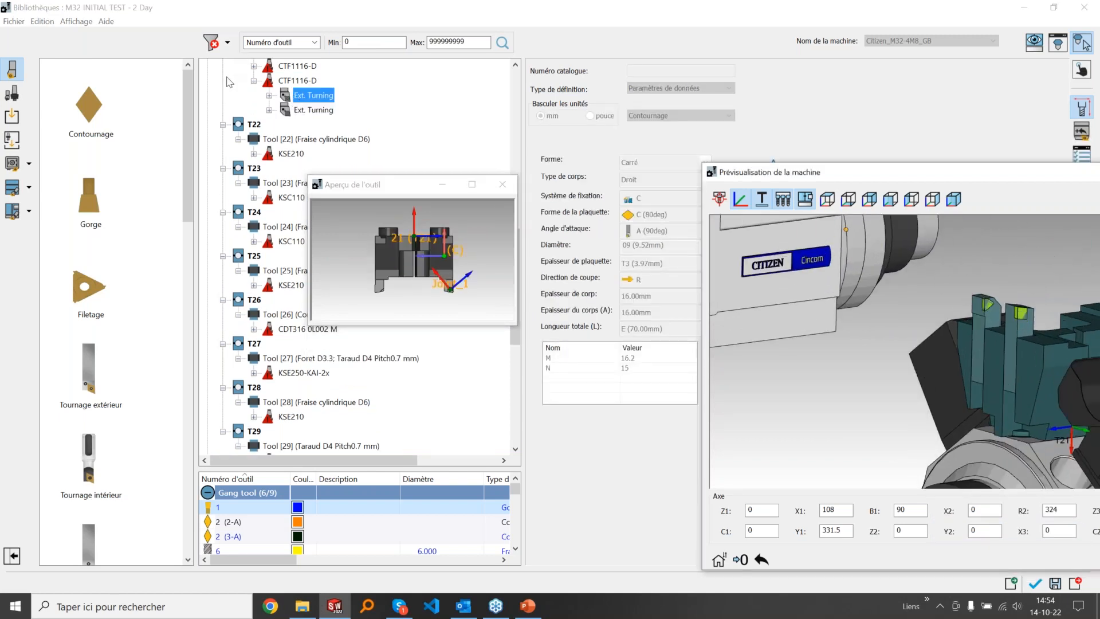
# Step: Expand the selected Ext. Turning holder of tool 21 to show its insert, and look through the gang tool list
pyautogui.click(268, 96)
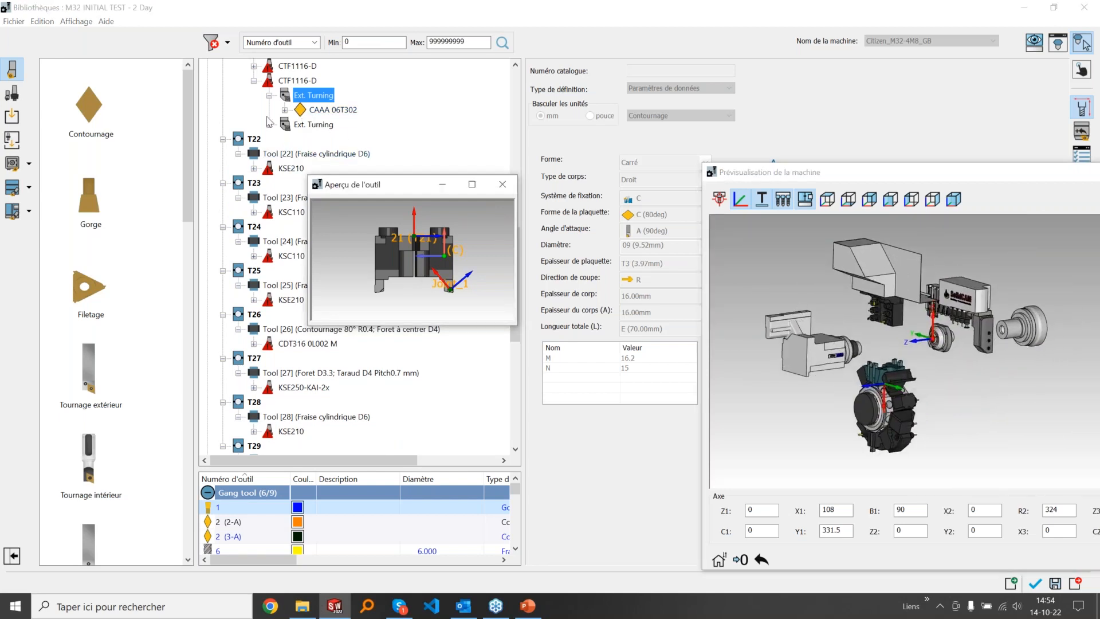
pyautogui.moveTo(515, 490)
pyautogui.mouseDown()
pyautogui.moveTo(517, 524)
pyautogui.moveTo(523, 499)
pyautogui.mouseUp()
pyautogui.click(961, 310)
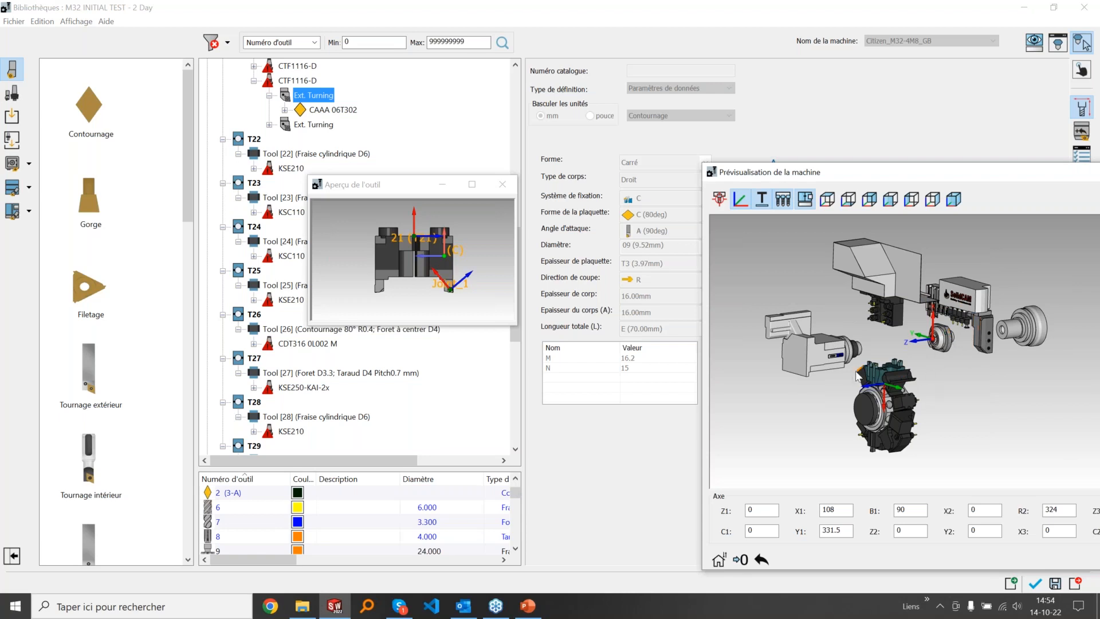
# Step: Examine the turning tools mounted at turret position T21 in the machine preview
pyautogui.scroll(3, 965, 346)
pyautogui.scroll(3, 943, 344)
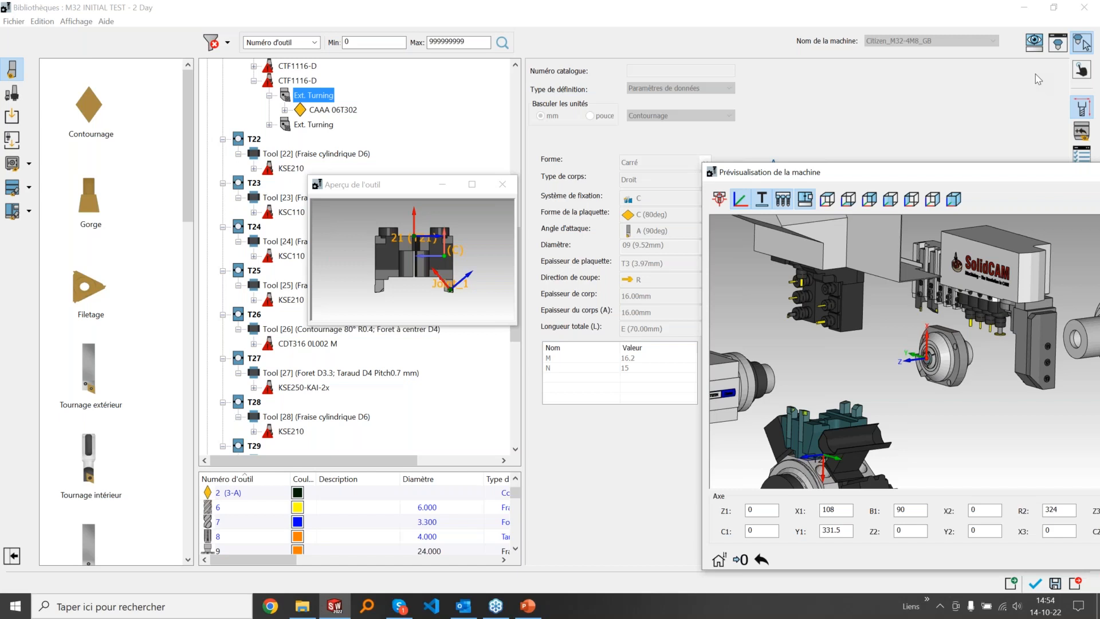
pyautogui.click(720, 199)
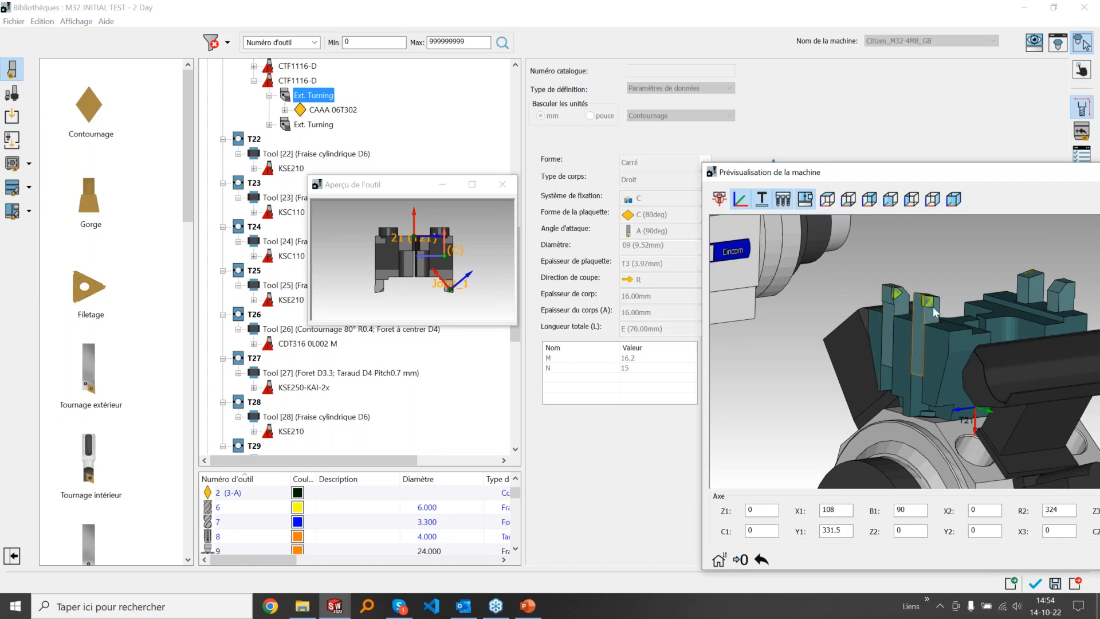
pyautogui.scroll(-5, 1036, 305)
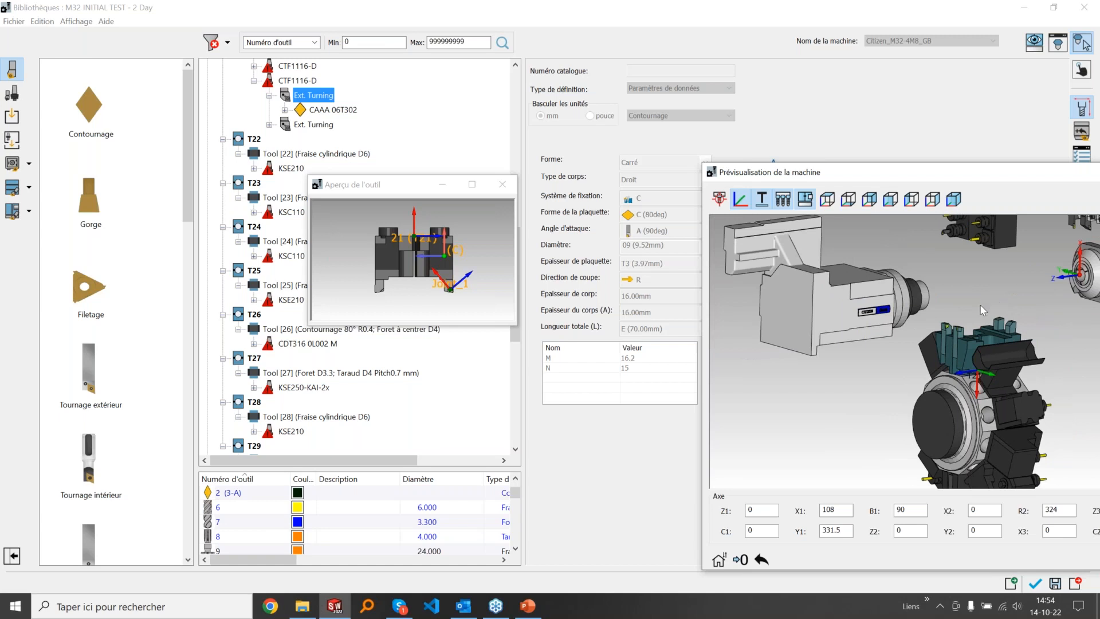
# Step: Close the tool library and leave the unsaved turning operation without saving
pyautogui.click(1084, 8)
pyautogui.click(600, 355)
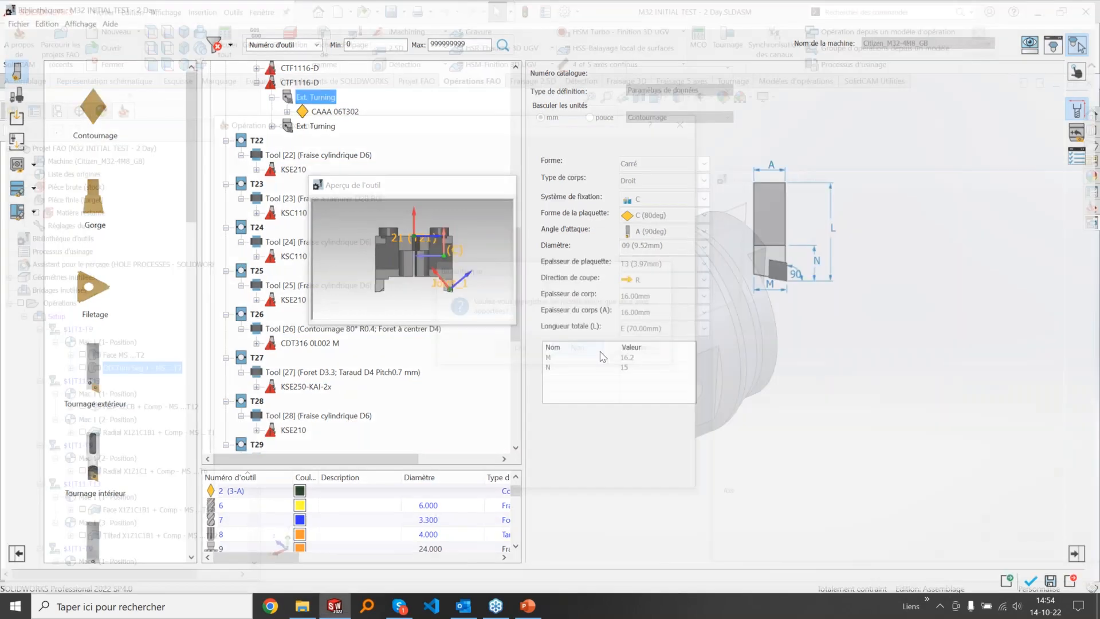
pyautogui.click(670, 470)
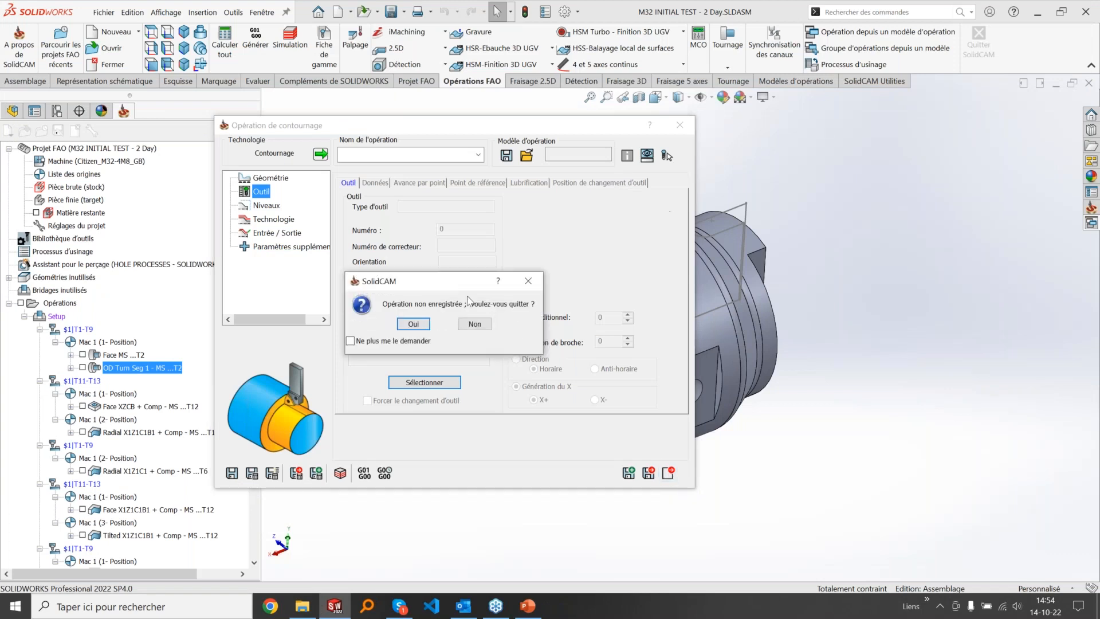
pyautogui.click(425, 324)
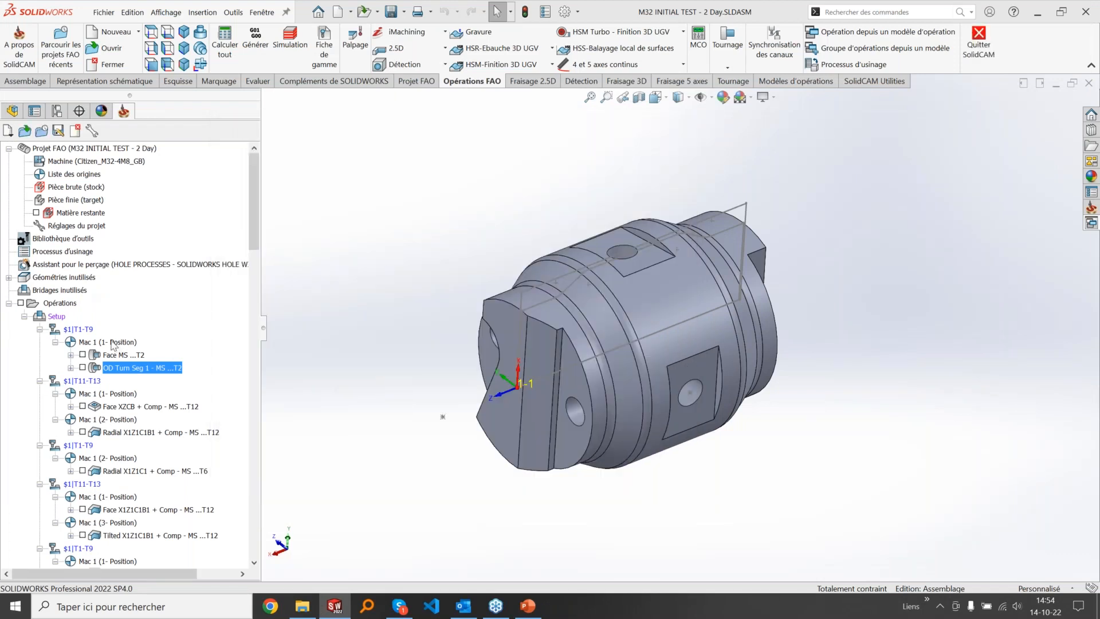
# Step: Open the Setup definition and toggle the display of the mounted tools in its machine preview
pyautogui.doubleClick(57, 316)
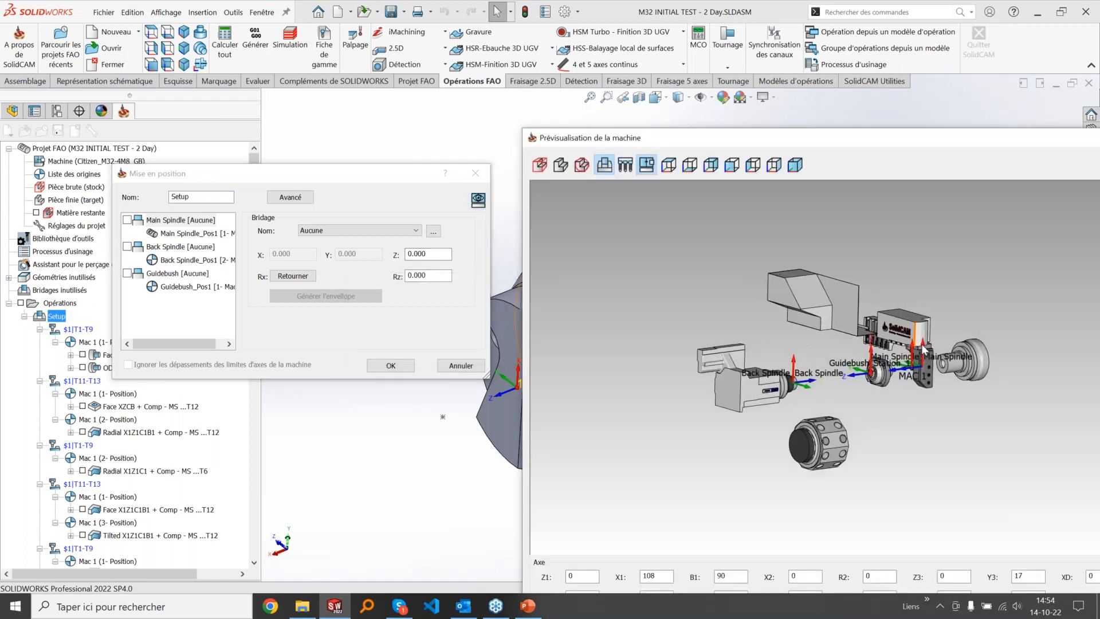
pyautogui.click(621, 167)
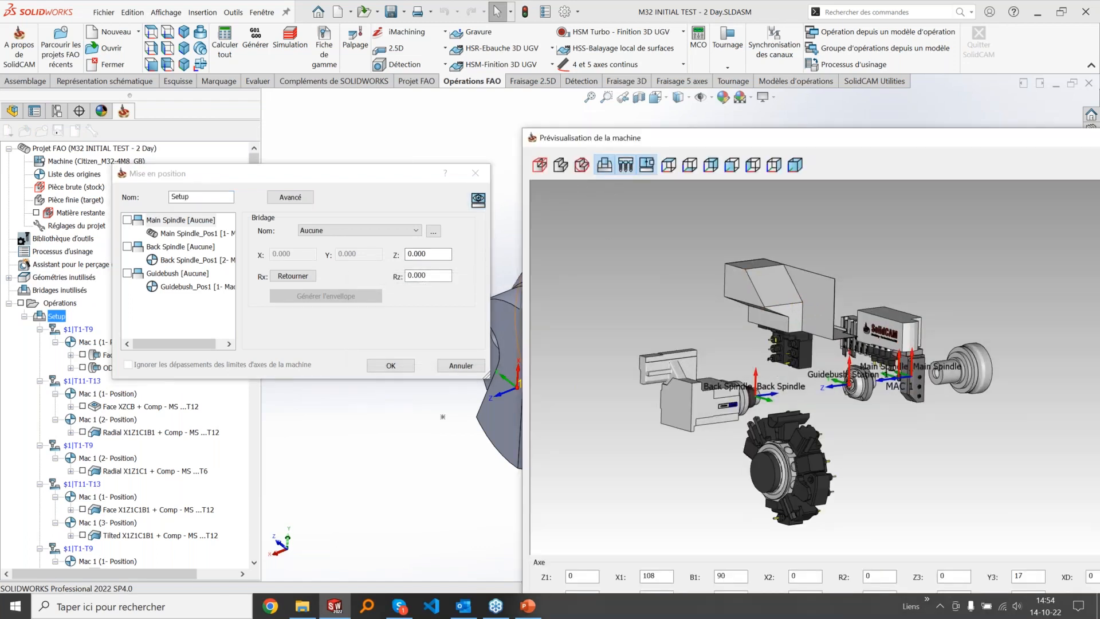
pyautogui.click(625, 166)
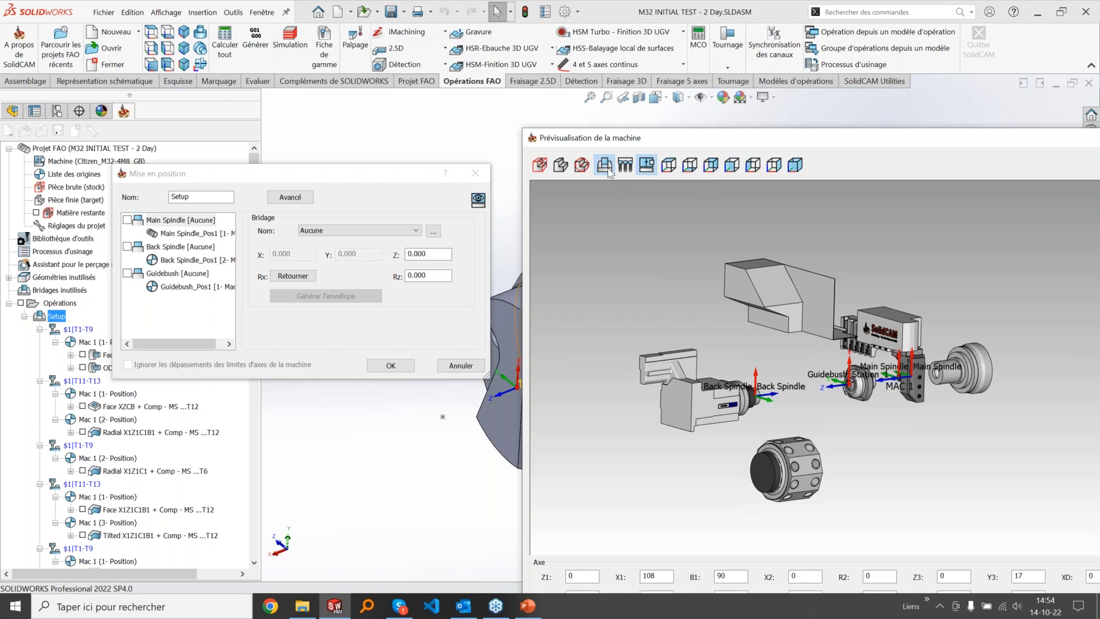
pyautogui.click(626, 169)
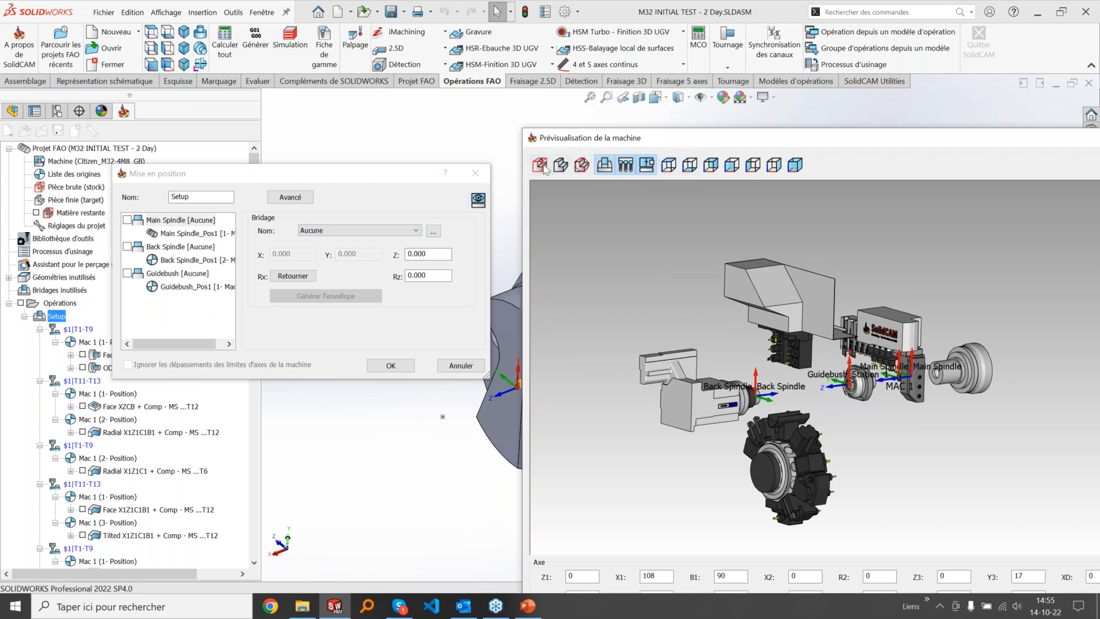
# Step: Select Guidebush_Pos1 in the Setup and examine the part's position at the guide bush in the machine preview
pyautogui.scroll(3, 882, 388)
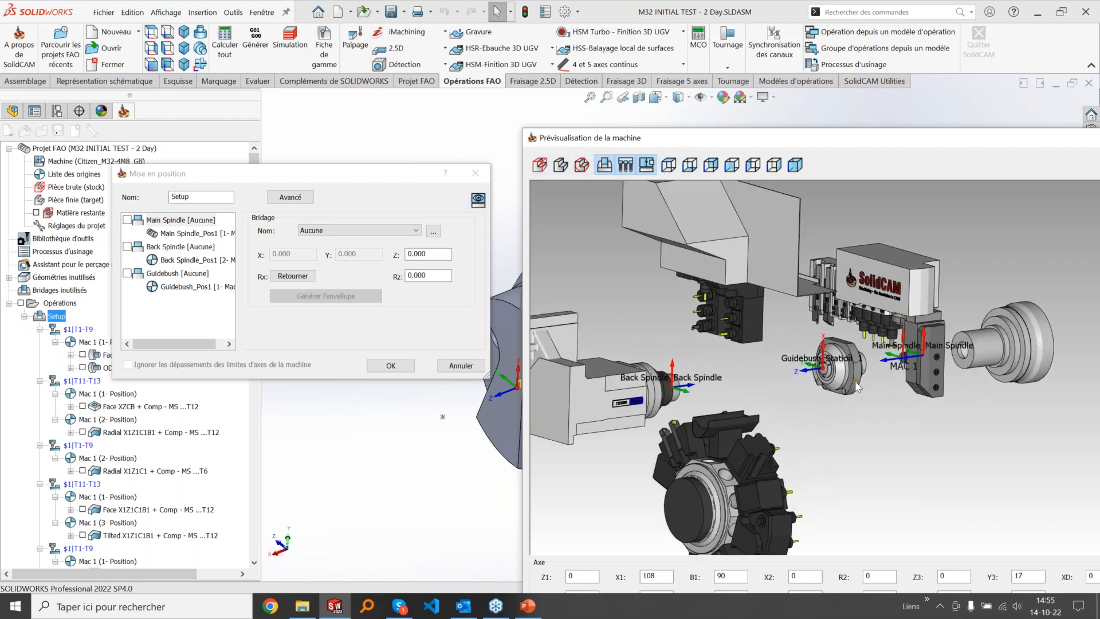
pyautogui.scroll(5, 856, 378)
pyautogui.scroll(-3, 873, 363)
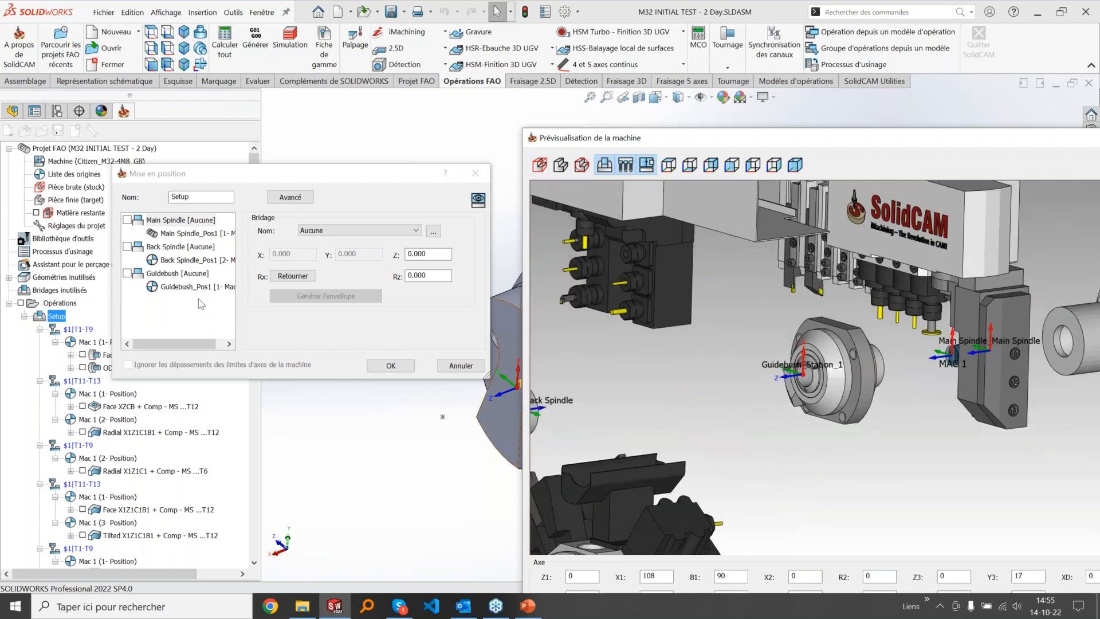
pyautogui.click(194, 286)
pyautogui.scroll(1, 824, 374)
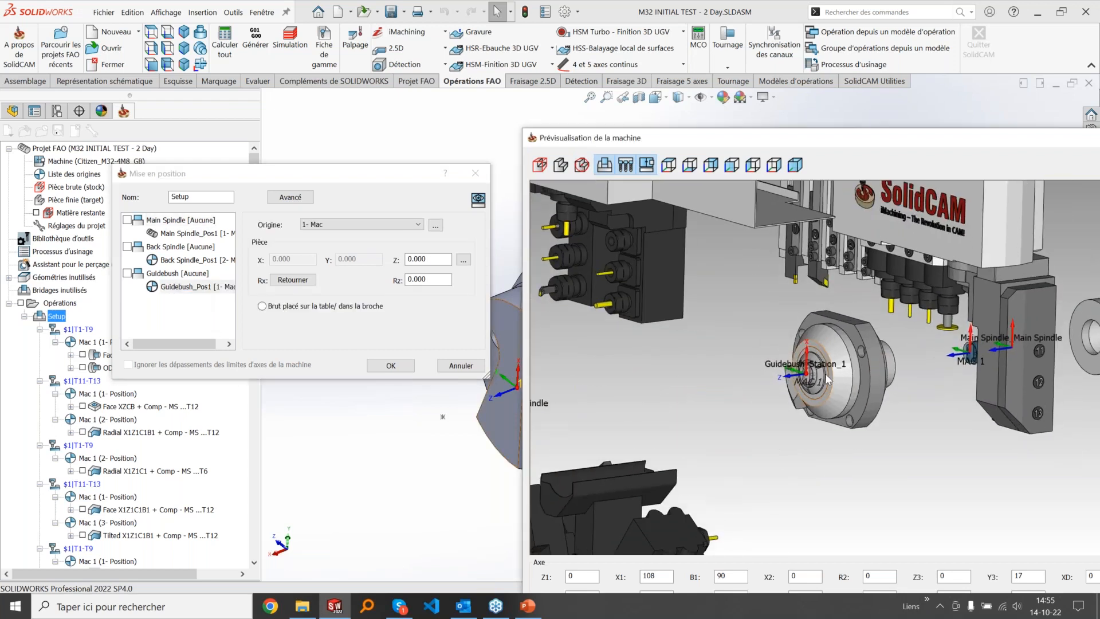
pyautogui.scroll(3, 825, 373)
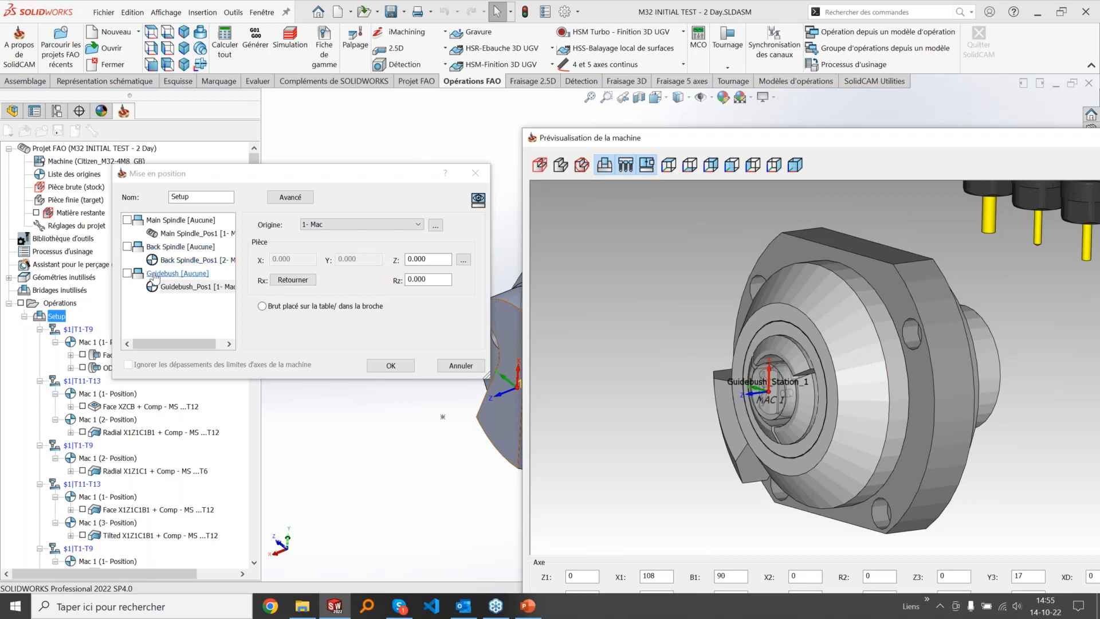
pyautogui.scroll(-3, 944, 386)
pyautogui.scroll(4, 882, 366)
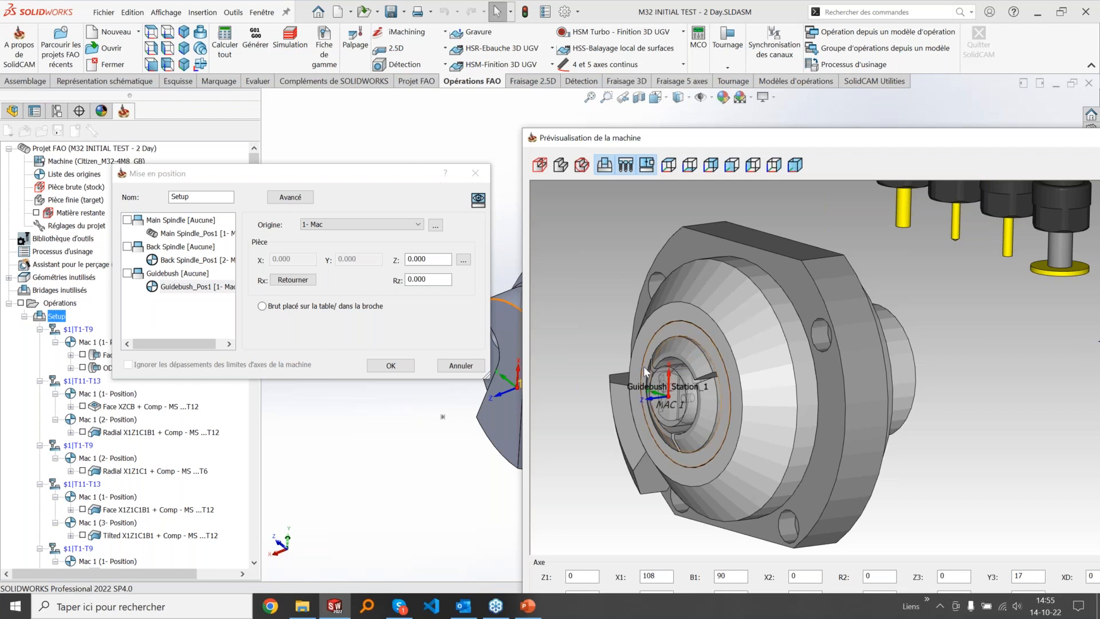
# Step: Increase the part's Z position in Guidebush_Pos1 gradually, ending at 50, and check it in the machine preview
pyautogui.click(395, 267)
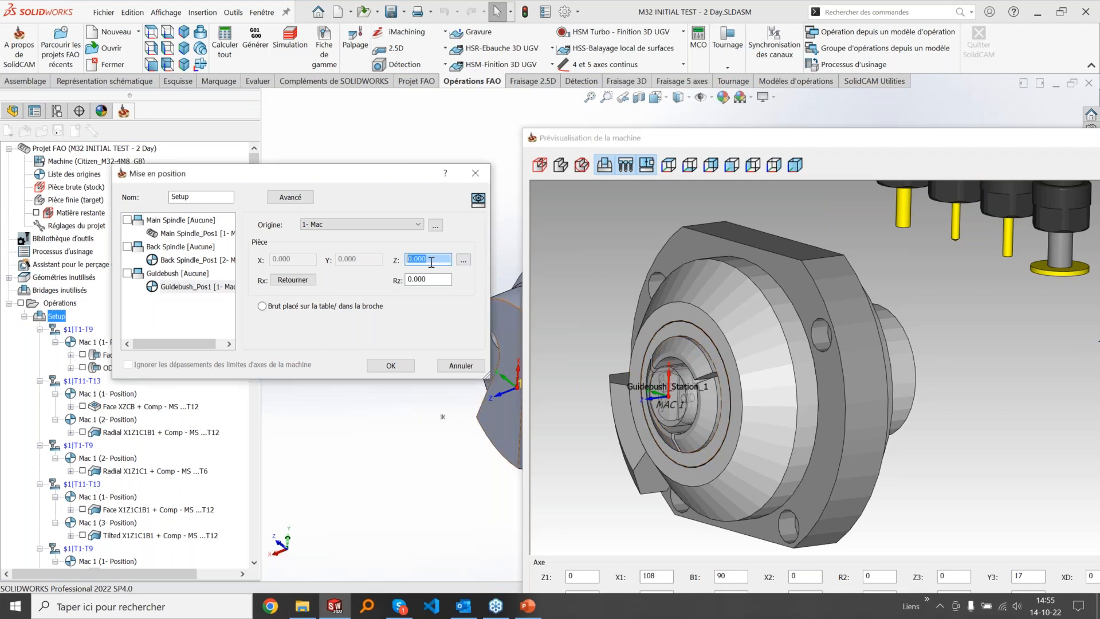
pyautogui.scroll(6, 440, 259)
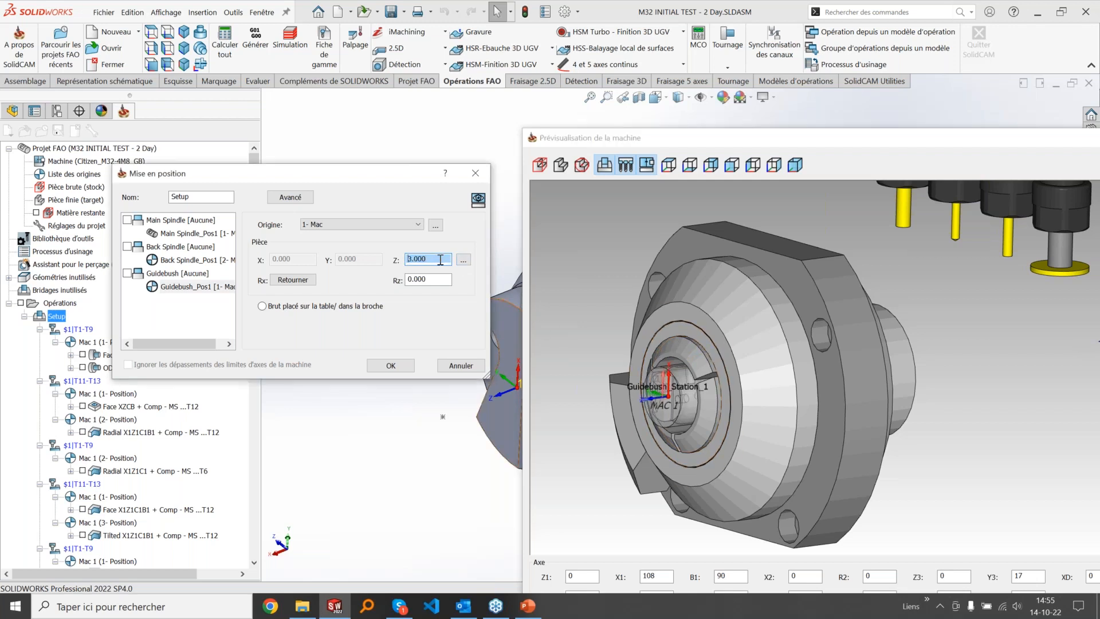
pyautogui.scroll(8, 440, 260)
pyautogui.scroll(2, 440, 260)
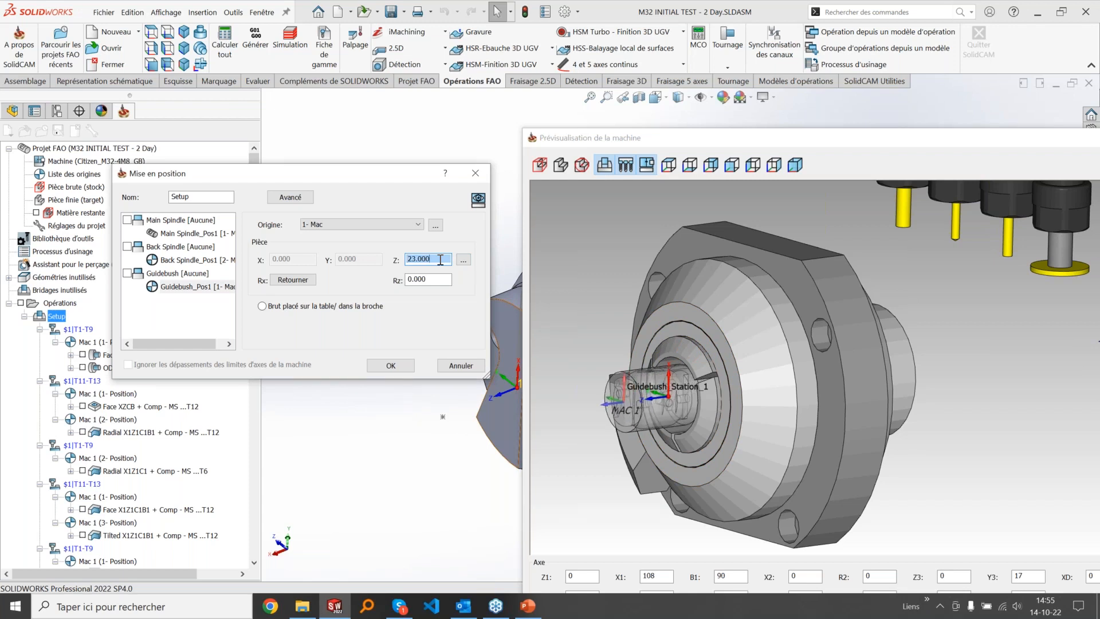
pyautogui.write('50')
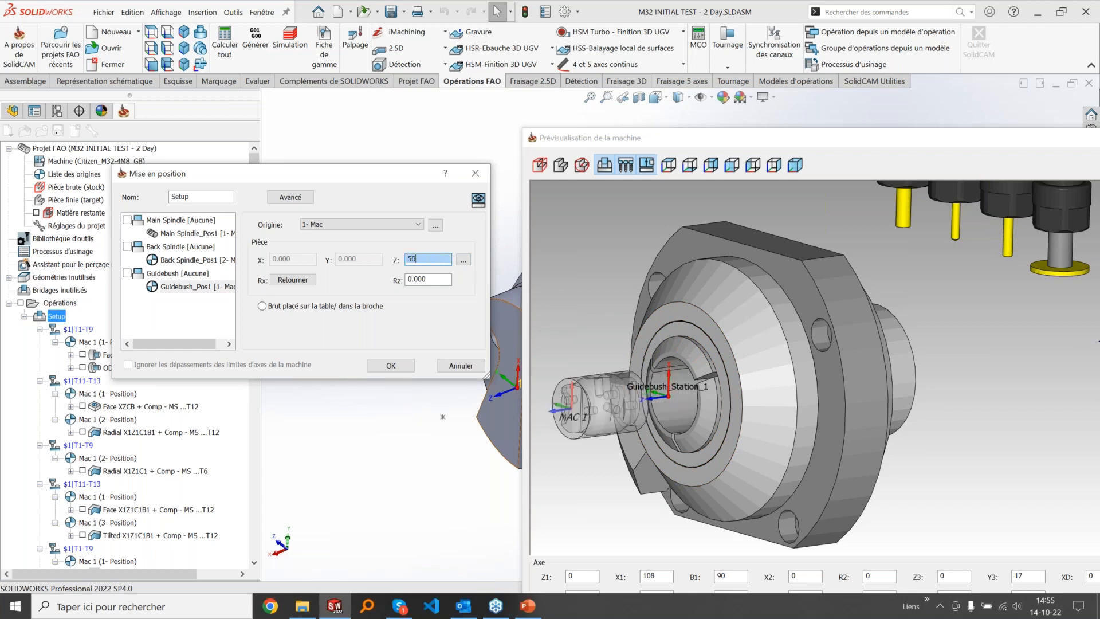
pyautogui.click(658, 438)
pyautogui.moveTo(658, 438)
pyautogui.mouseDown(button='middle')
pyautogui.moveTo(647, 427)
pyautogui.moveTo(646, 441)
pyautogui.mouseUp(button='middle')
pyautogui.scroll(-2, 681, 396)
pyautogui.scroll(4, 681, 399)
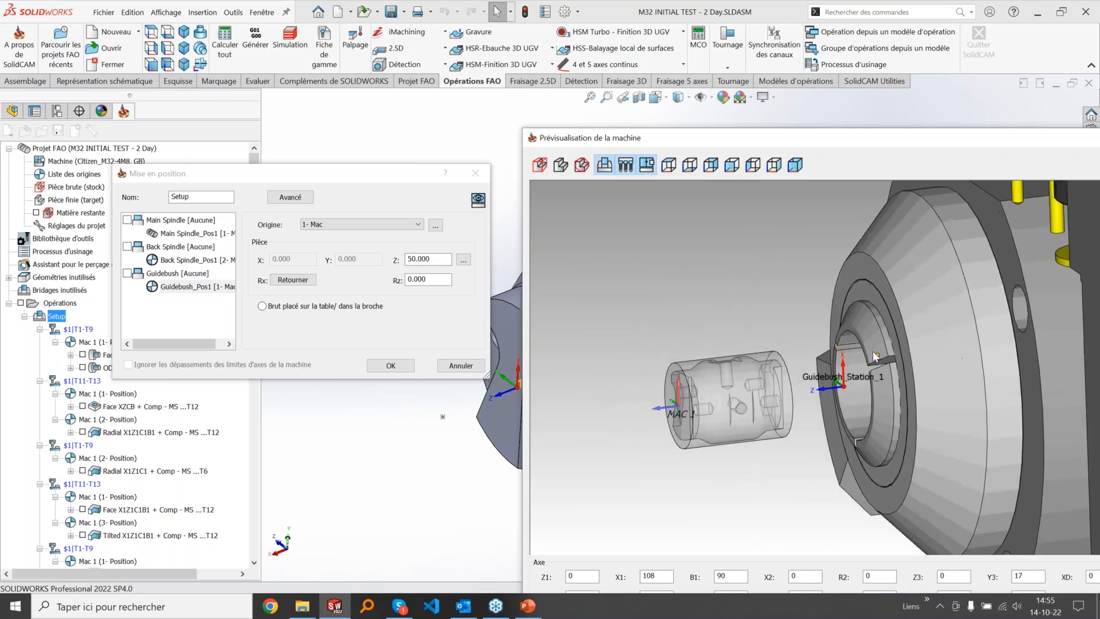
# Step: Reset the part's Z position in Guidebush_Pos1 to 0
pyautogui.doubleClick(435, 259)
pyautogui.write('0')
pyautogui.click(854, 335)
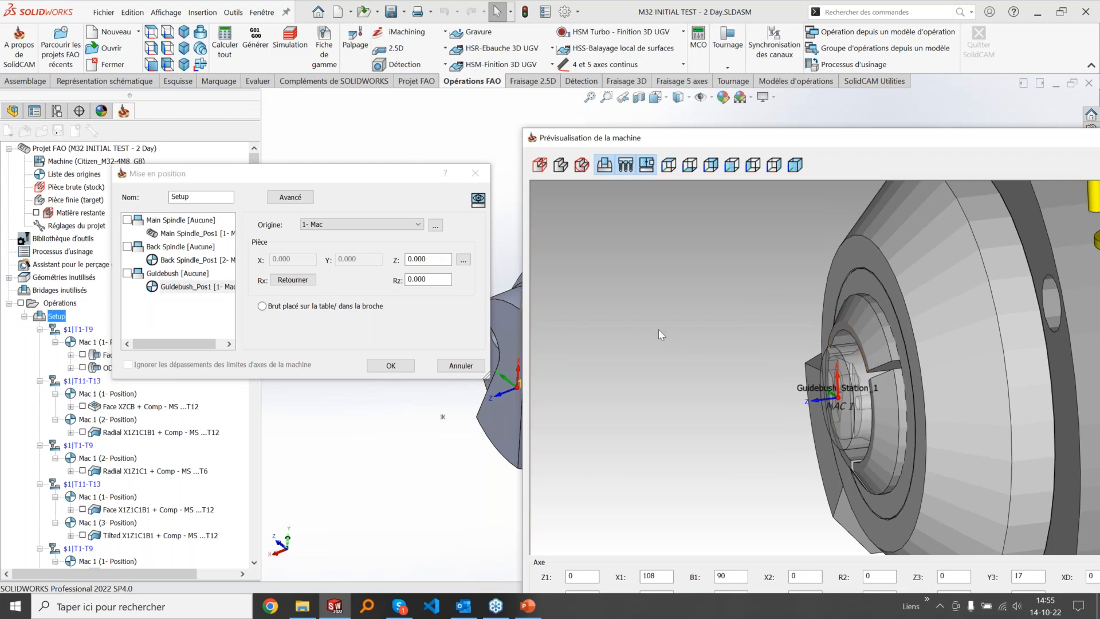
# Step: Try sums 12+2+1.5 and 12+2+2 for the Guidebush_Pos1 Z position, and confirm it as 12+2
pyautogui.doubleClick(428, 259)
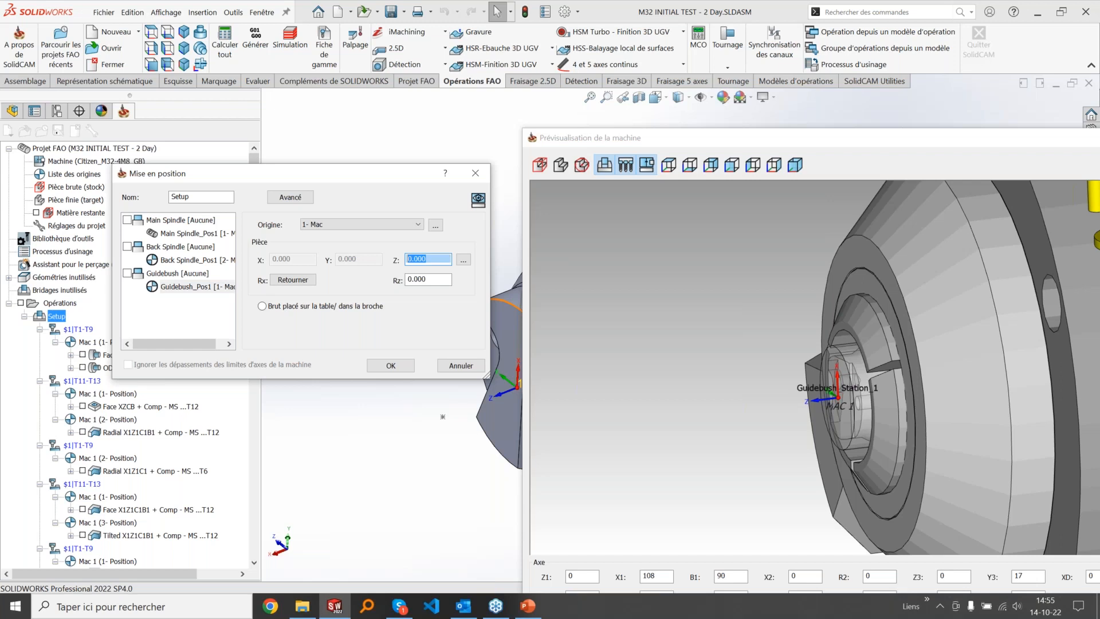
pyautogui.write('12+2+1.5')
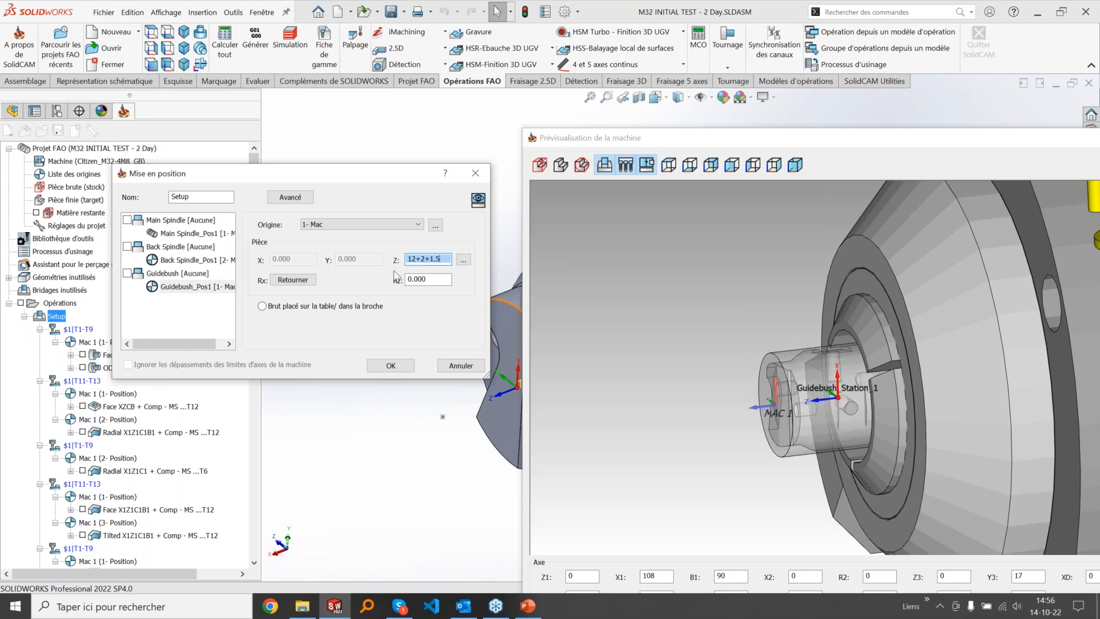
pyautogui.press('BackSpace')
pyautogui.press('BackSpace')
pyautogui.press('BackSpace')
pyautogui.write('2')
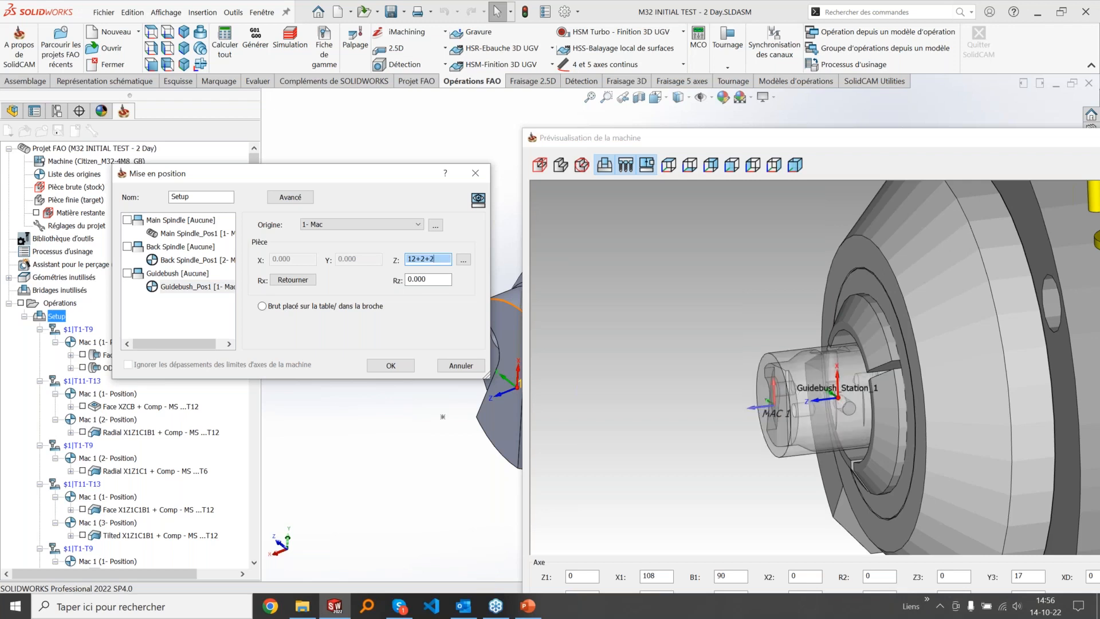
pyautogui.press('BackSpace')
pyautogui.press('BackSpace')
pyautogui.press('Return')
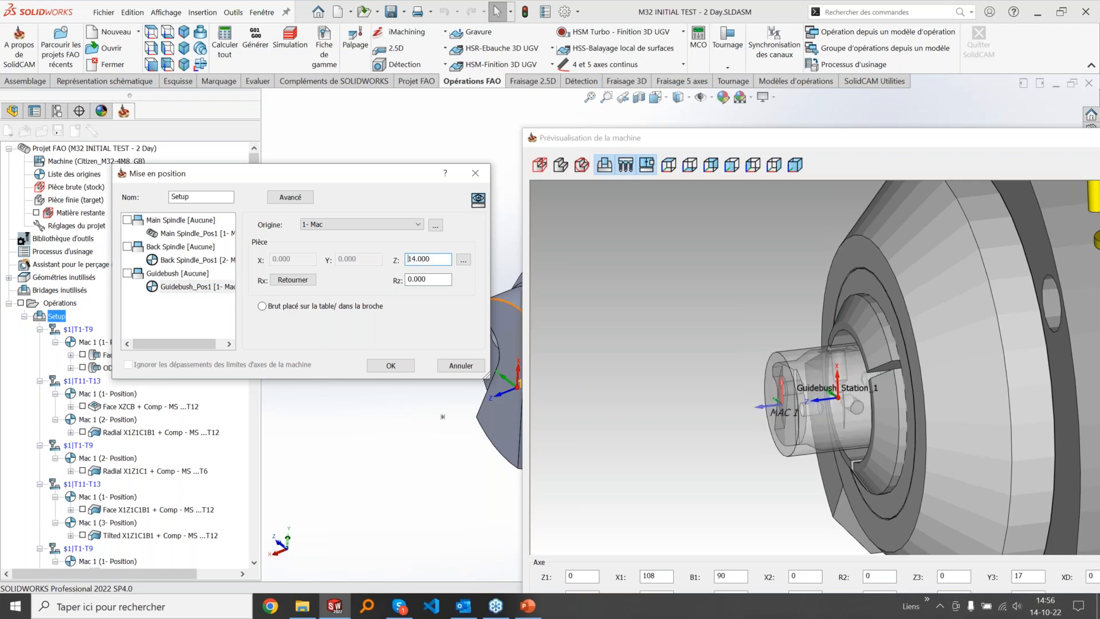
# Step: Add 1.5 to the part's Z position in Guidebush_Pos1, and cancel the Setup changes
pyautogui.click(441, 260)
pyautogui.write('+1.5')
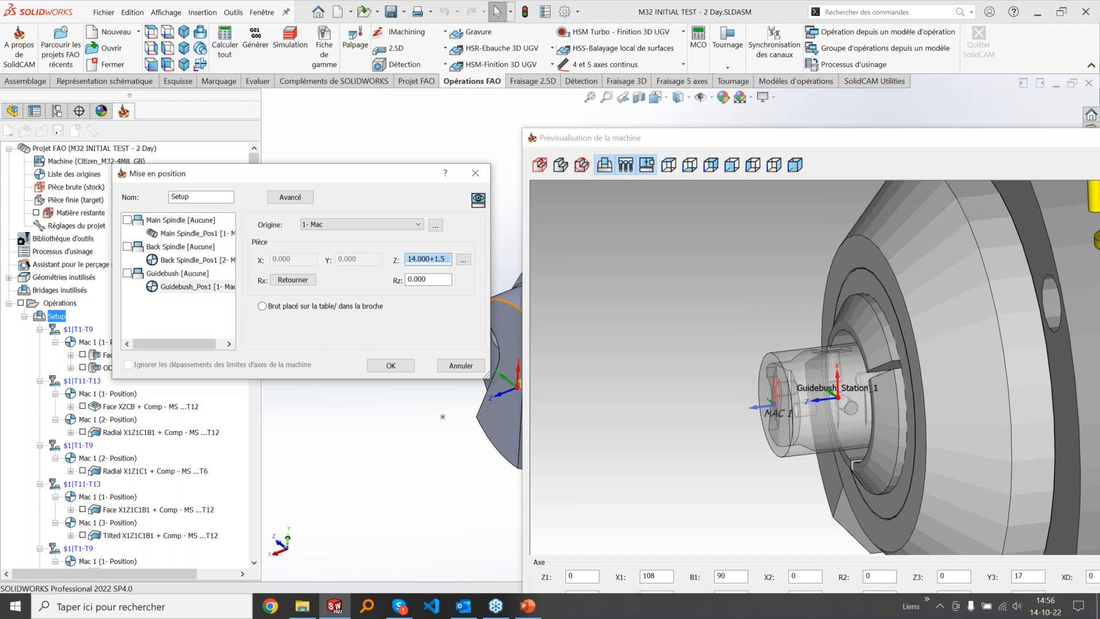
pyautogui.press('Return')
pyautogui.moveTo(437, 261); pyautogui.dragTo(377, 262)
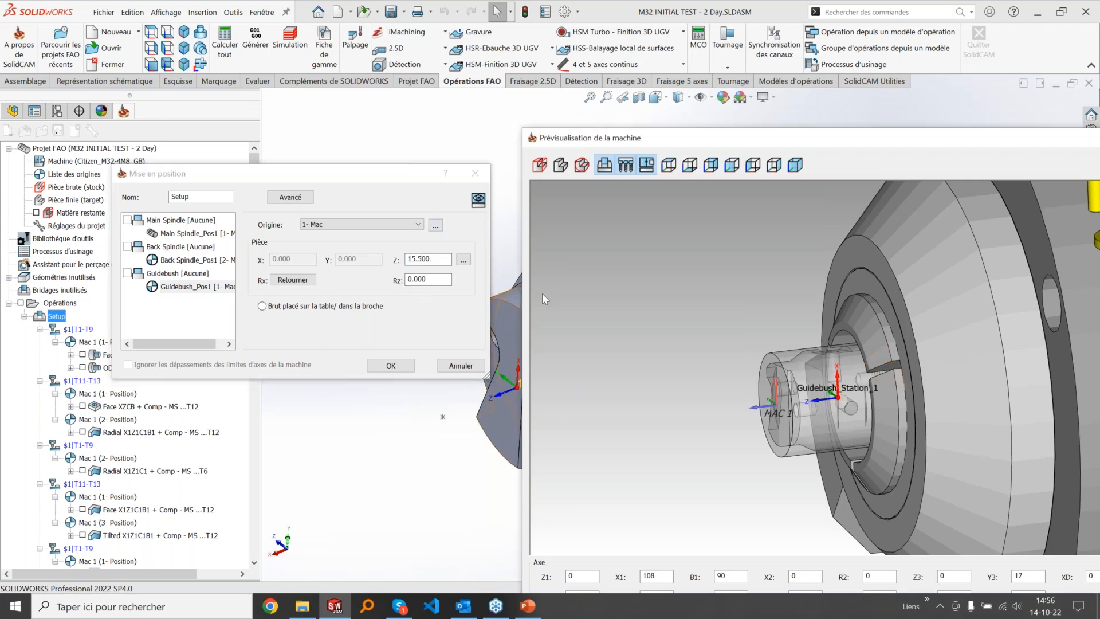
pyautogui.click(426, 259)
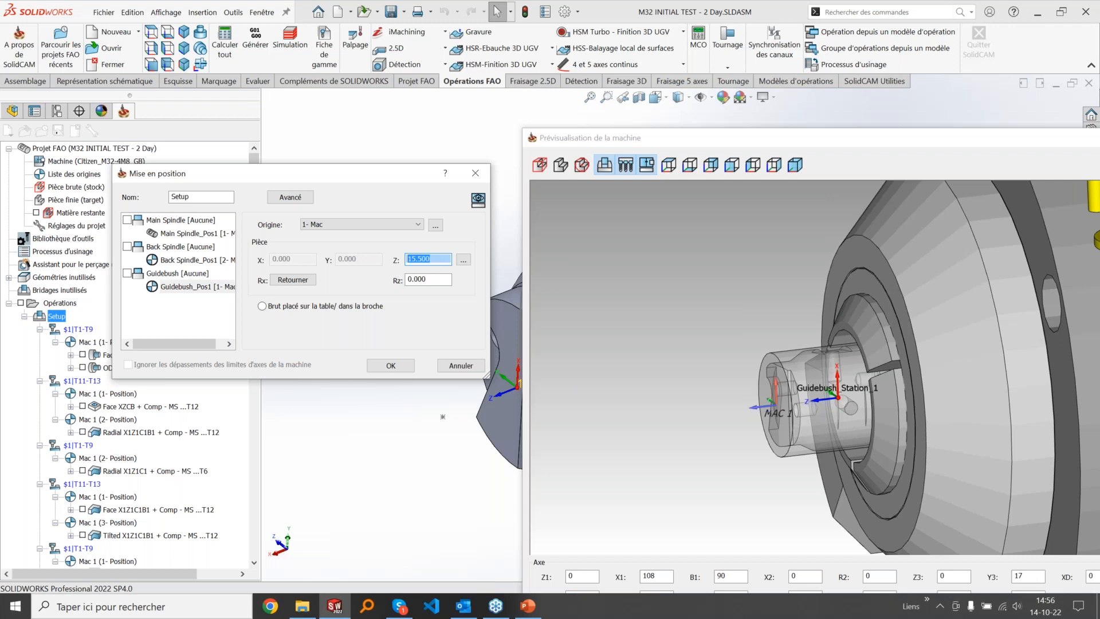
pyautogui.click(465, 367)
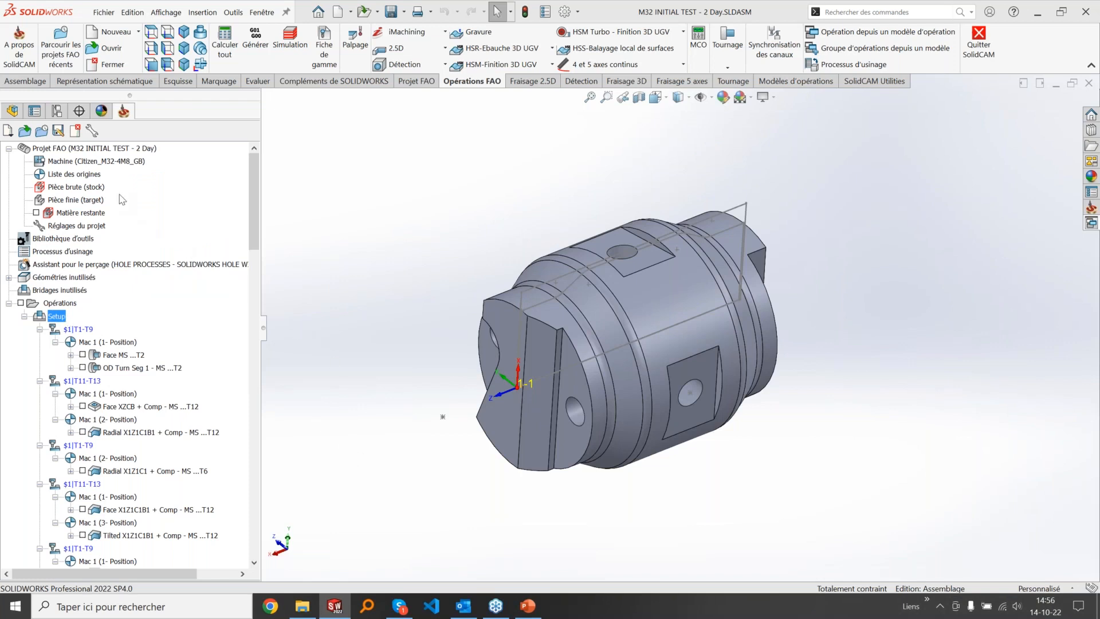
# Step: Close the M32 INITIAL TEST - 2 Day project and open the M32 empty project
pyautogui.click(102, 165)
pyautogui.doubleClick(102, 167)
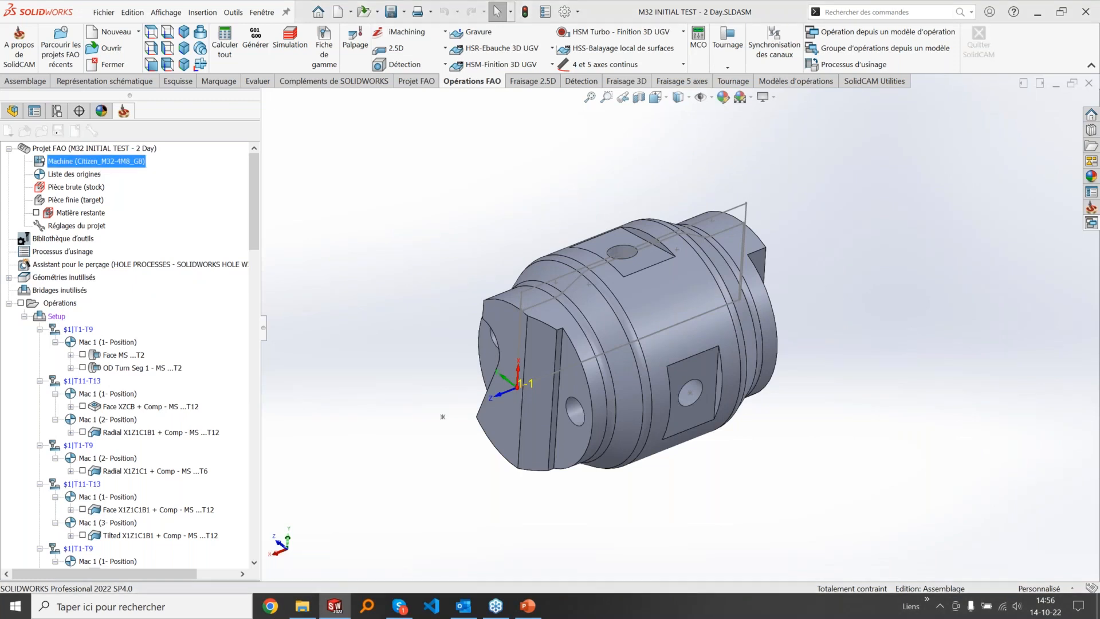
pyautogui.click(989, 102)
pyautogui.click(1088, 84)
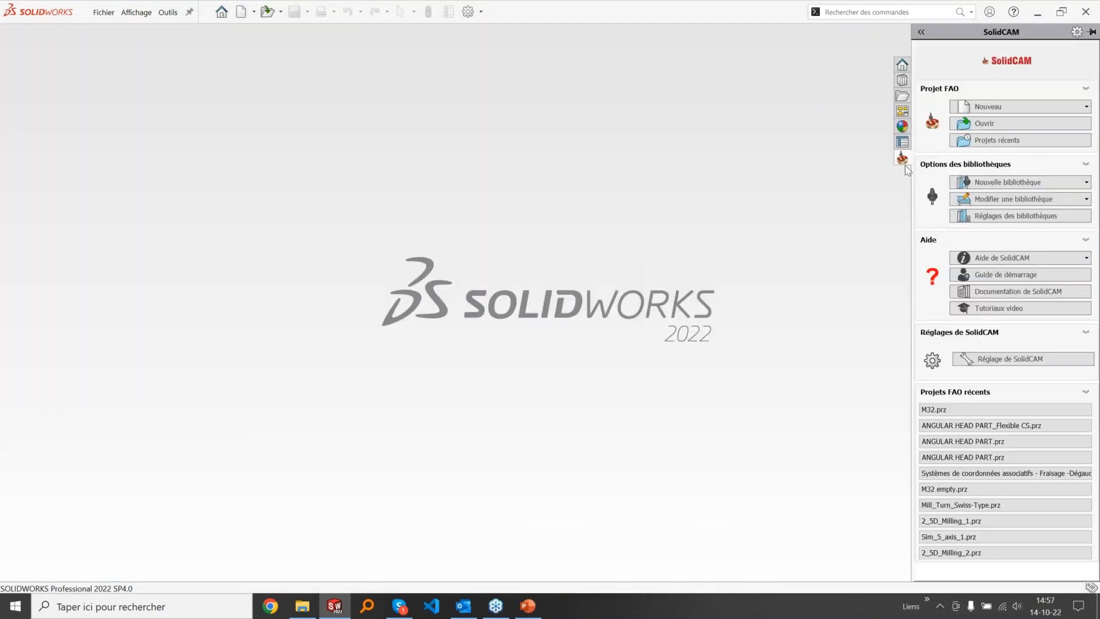
pyautogui.click(1004, 123)
pyautogui.doubleClick(413, 246)
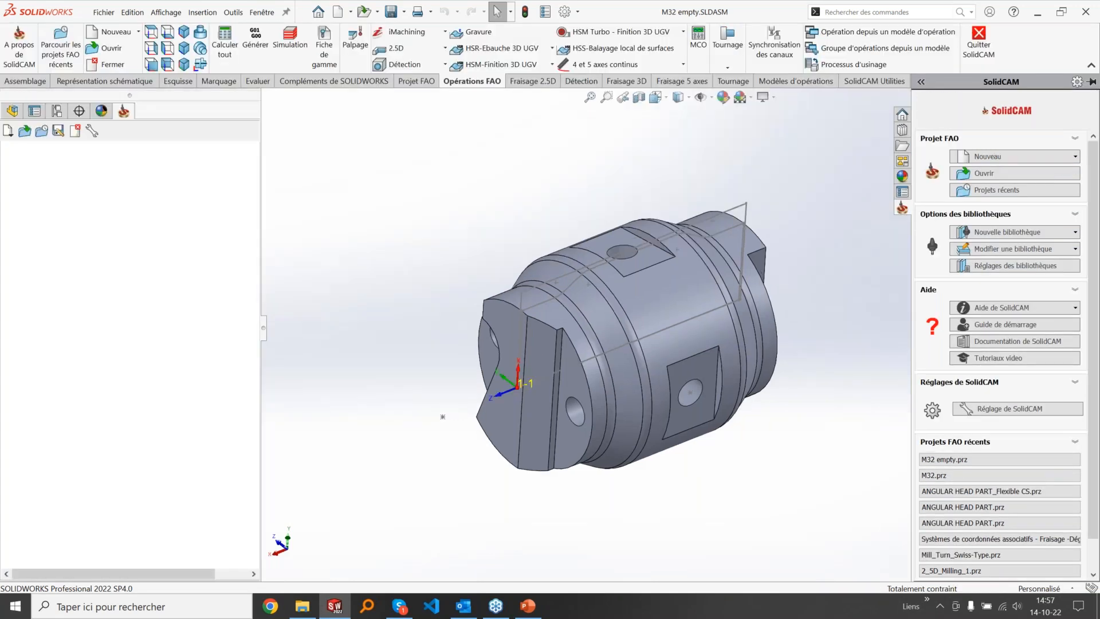
# Step: Open the M32 empty project's tool library and display the list of available tool library files
pyautogui.click(42, 239)
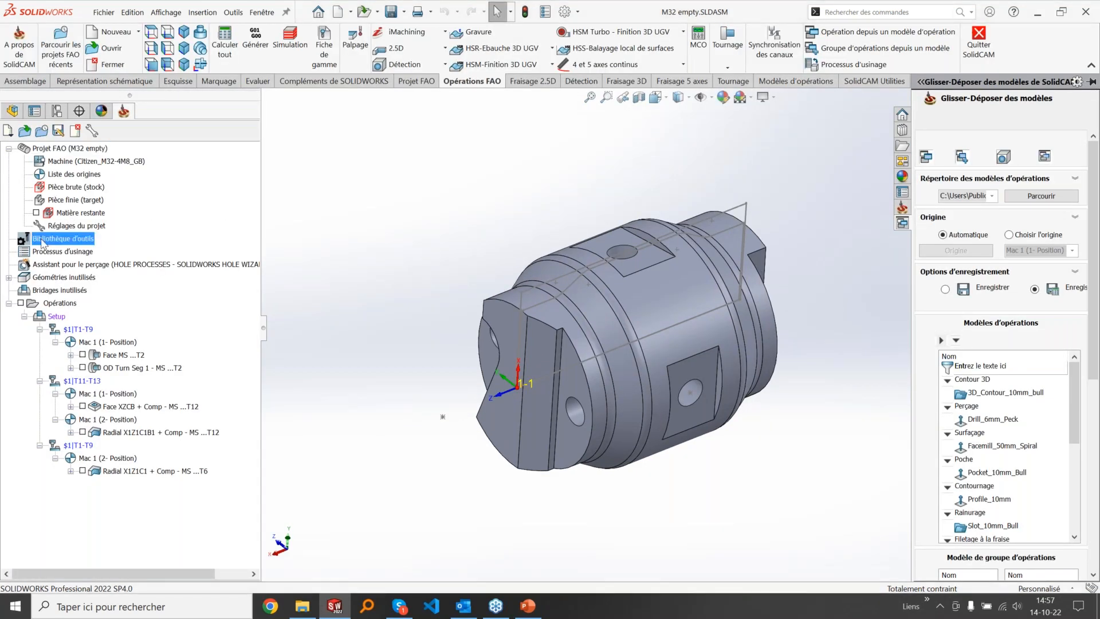
pyautogui.doubleClick(42, 239)
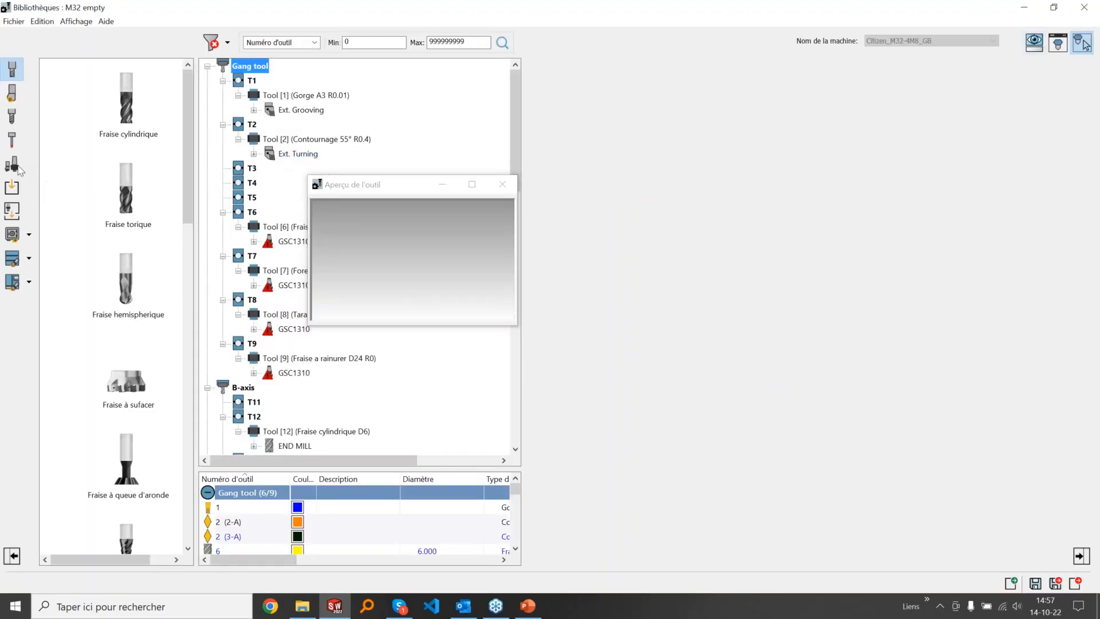
pyautogui.click(13, 234)
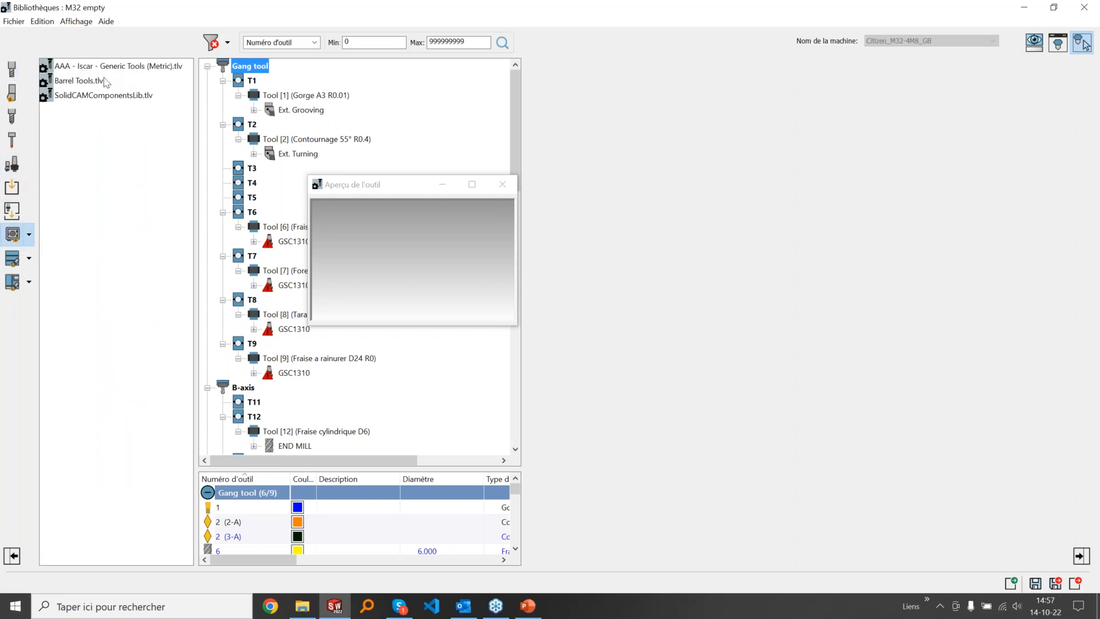
# Step: Open the SolidCAMComponentsLib library and mount the HSK A 63 ER16X100 holder from Milling STL Holders - mm on Gang tool station T3
pyautogui.doubleClick(80, 96)
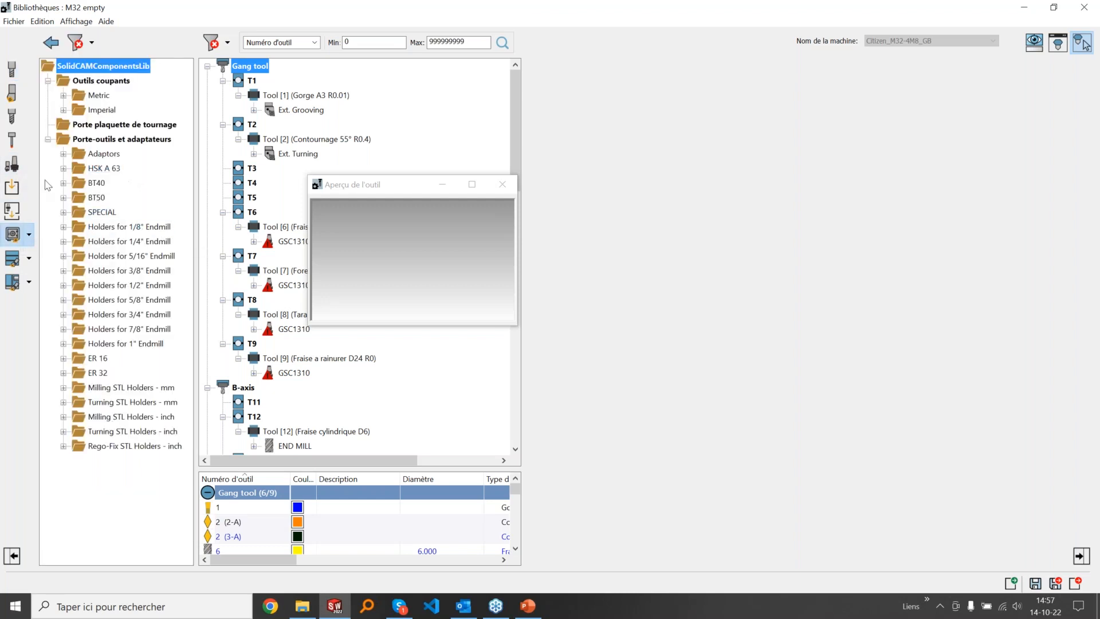
pyautogui.click(120, 139)
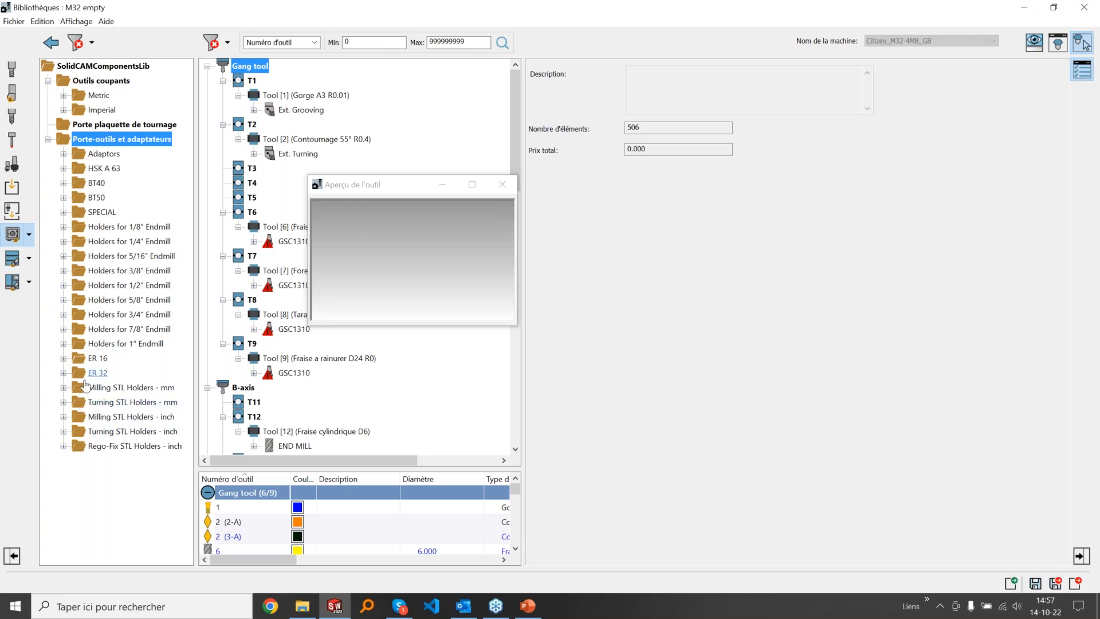
pyautogui.click(64, 388)
pyautogui.scroll(3, 90, 378)
pyautogui.click(132, 213)
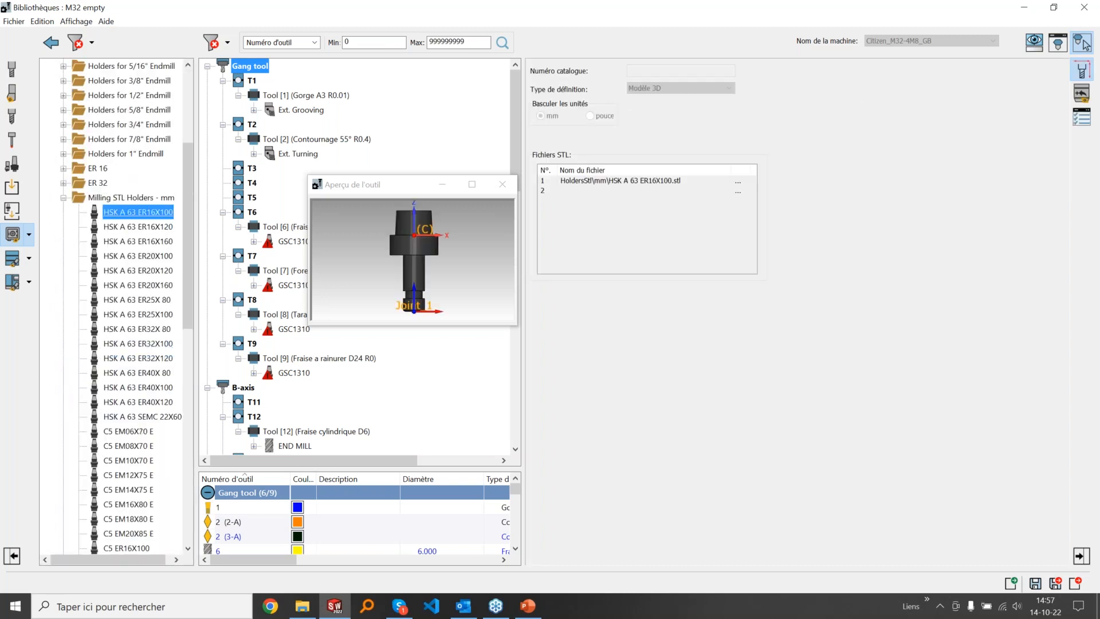
pyautogui.moveTo(139, 215); pyautogui.dragTo(247, 171)
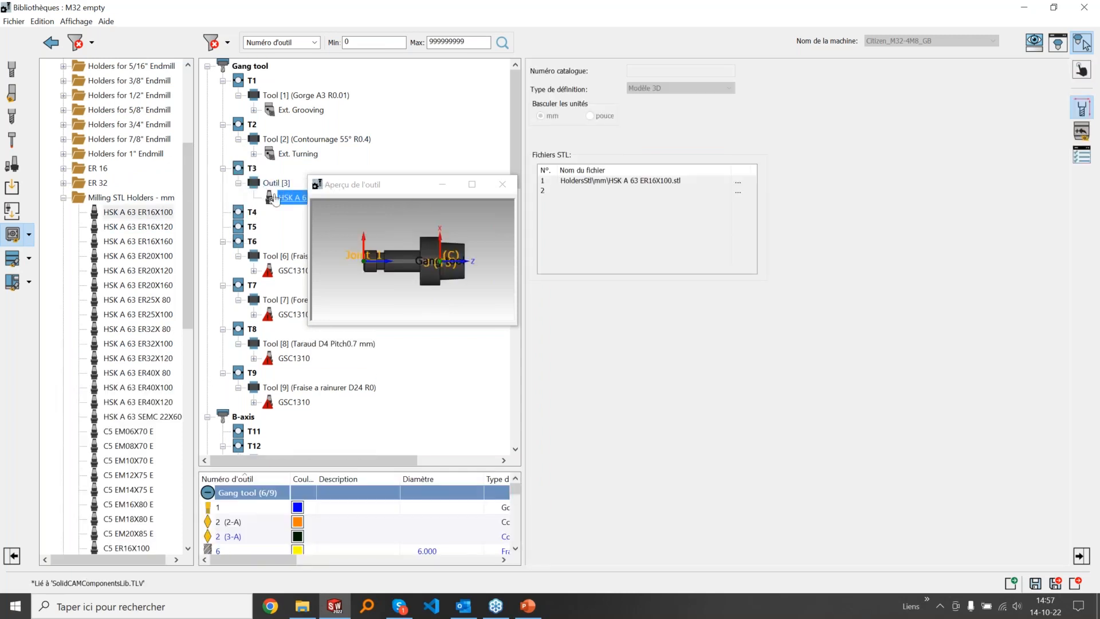
# Step: Add a Fraise cylindrique milling tool to the HSK A 63 ER16X100 holder in T3, and uncover the tool tree
pyautogui.click(49, 44)
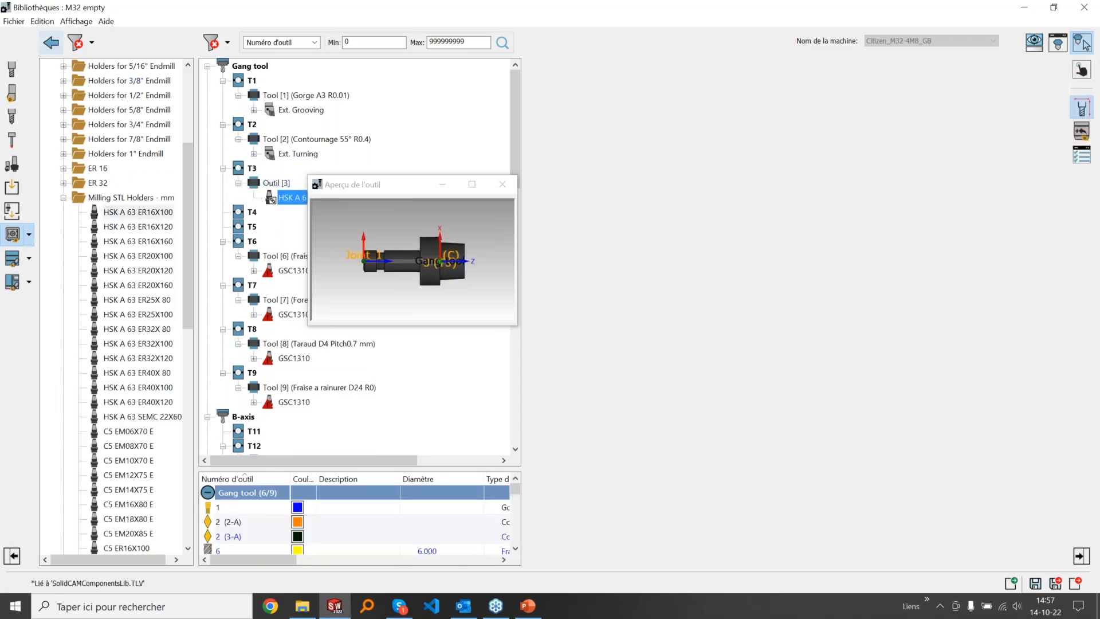
pyautogui.click(14, 68)
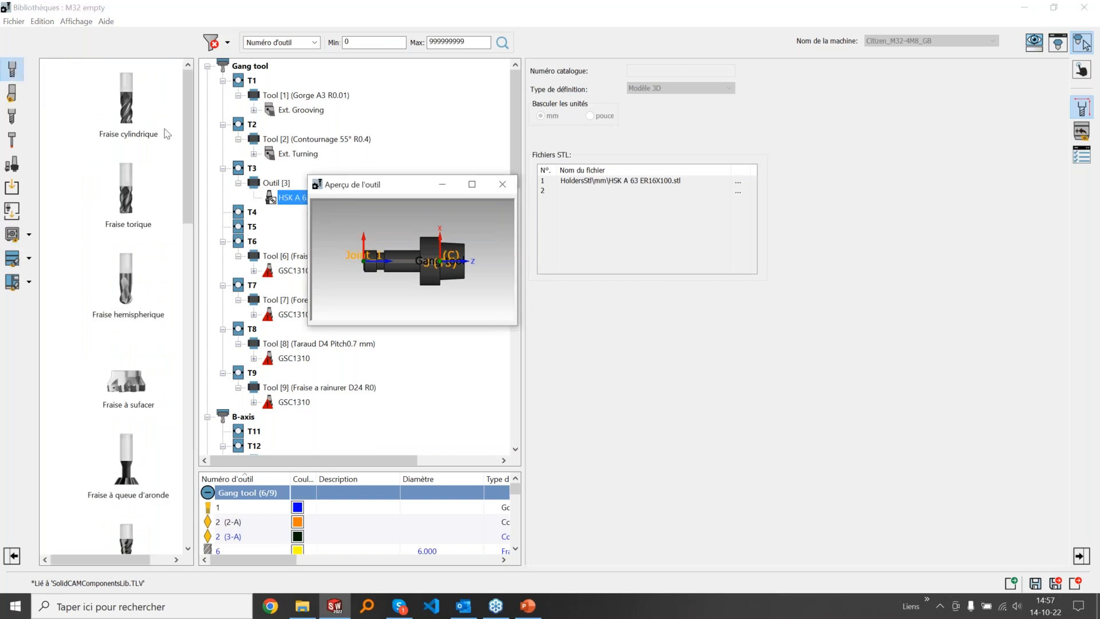
pyautogui.moveTo(133, 110); pyautogui.dragTo(289, 197)
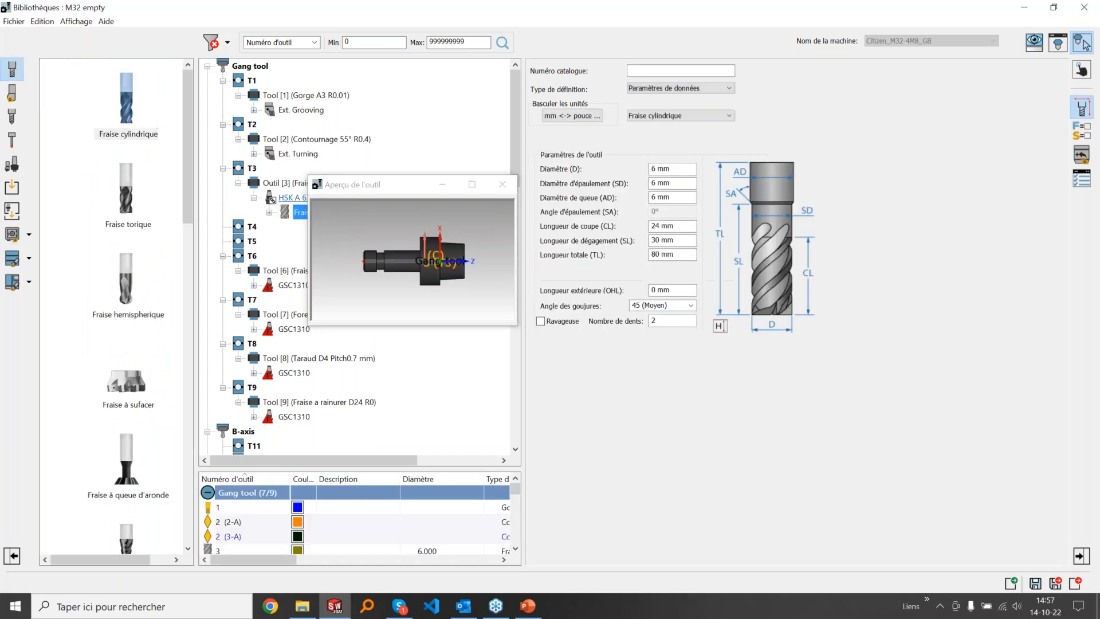
pyautogui.moveTo(383, 184); pyautogui.dragTo(598, 195)
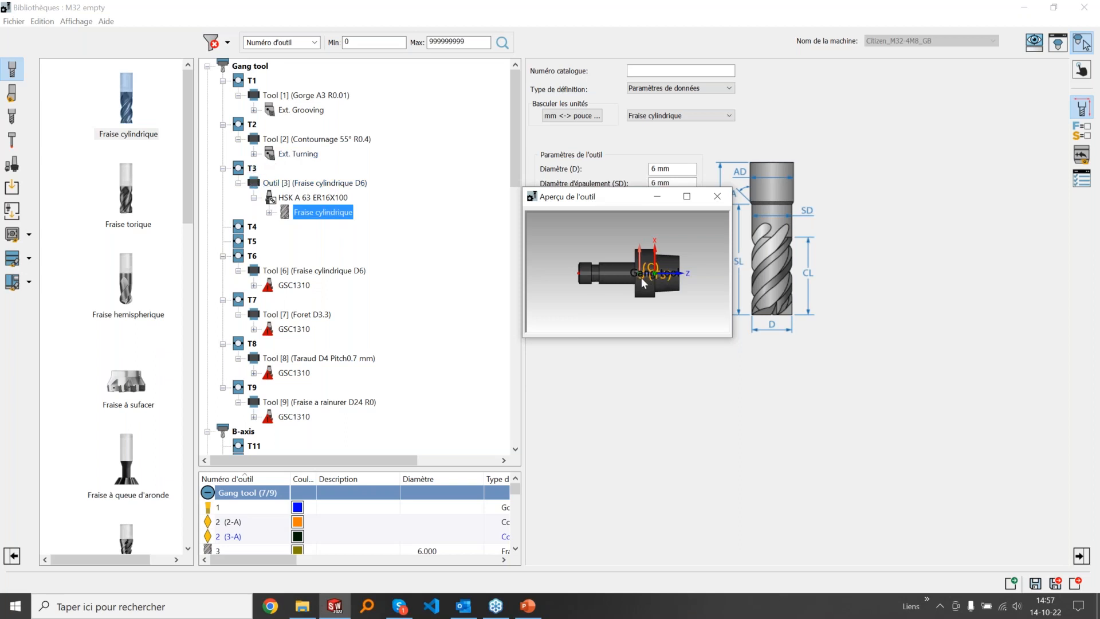
# Step: Deactivate the library link of the T3 holder HSK A 63 ER16X100 and reactivate it
pyautogui.click(285, 200)
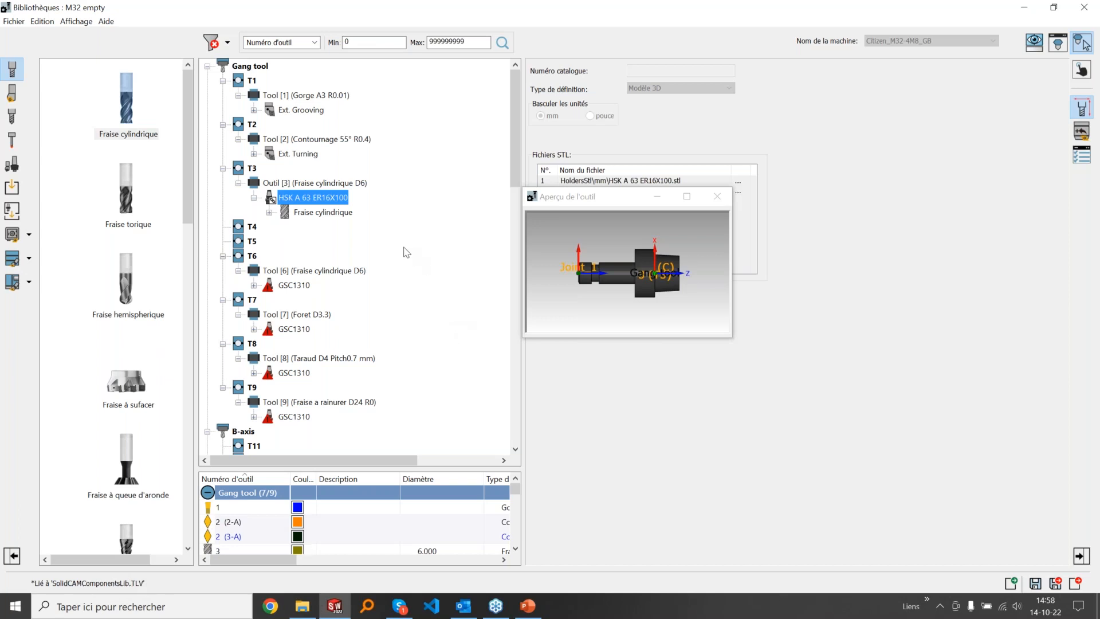
pyautogui.rightClick(321, 199)
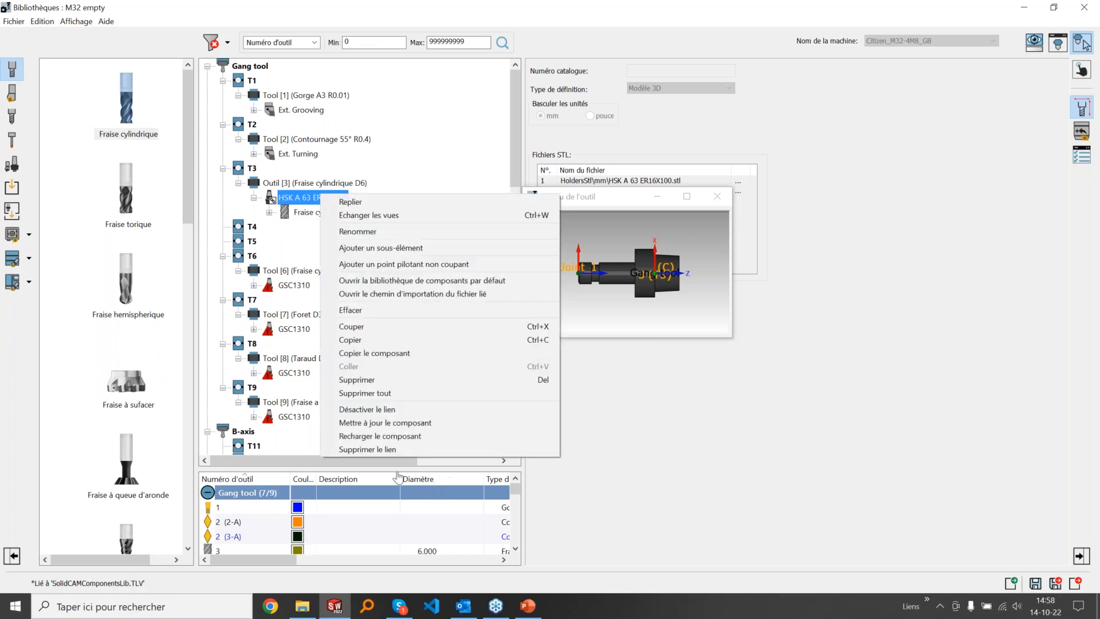
pyautogui.click(374, 410)
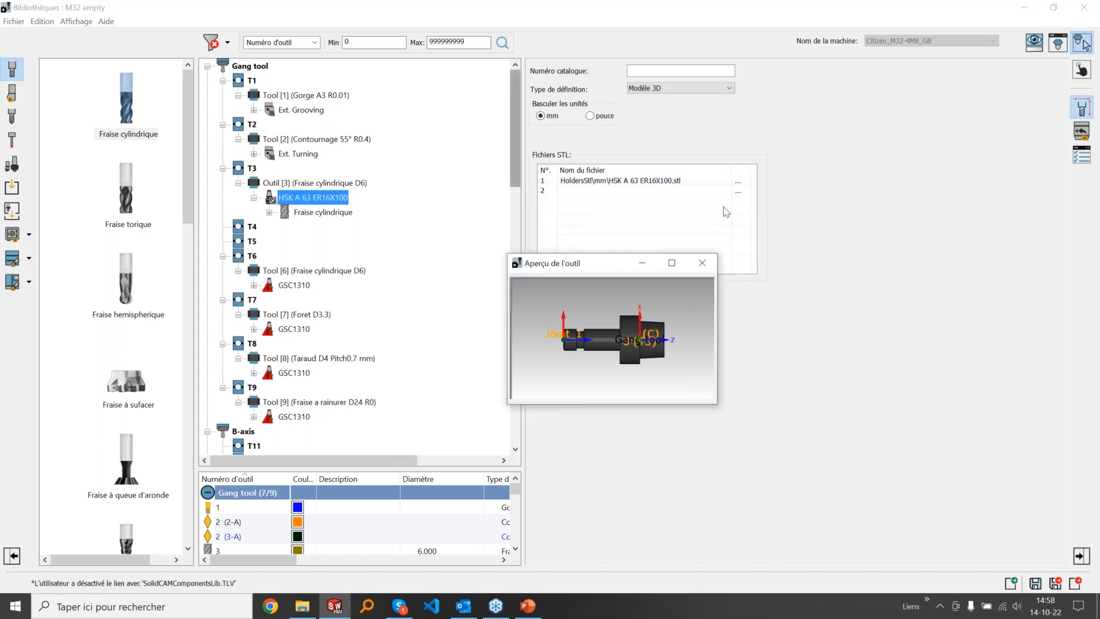
pyautogui.rightClick(293, 195)
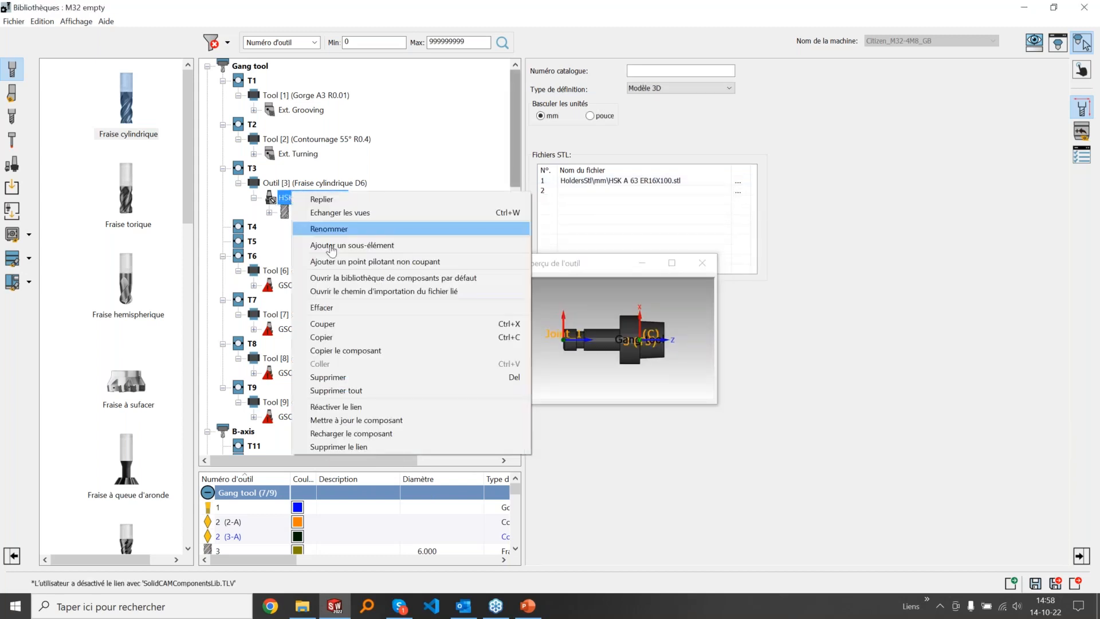
pyautogui.click(351, 407)
# Step: Review the T3 holder's link options and open the import path of its linked file in the components library
pyautogui.rightClick(322, 198)
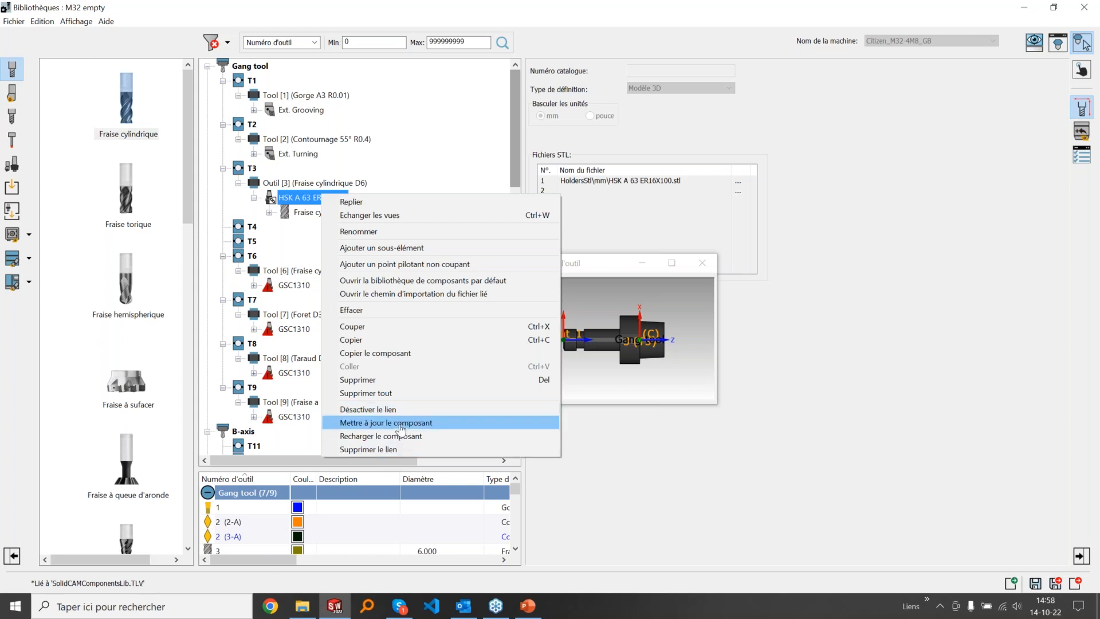
pyautogui.click(279, 200)
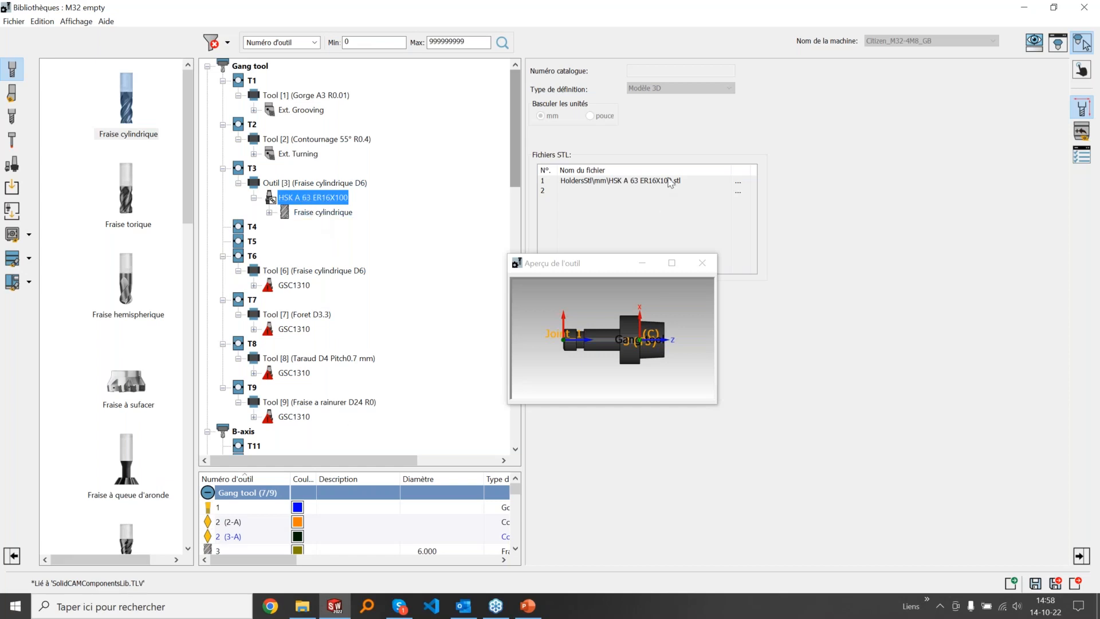
pyautogui.rightClick(343, 200)
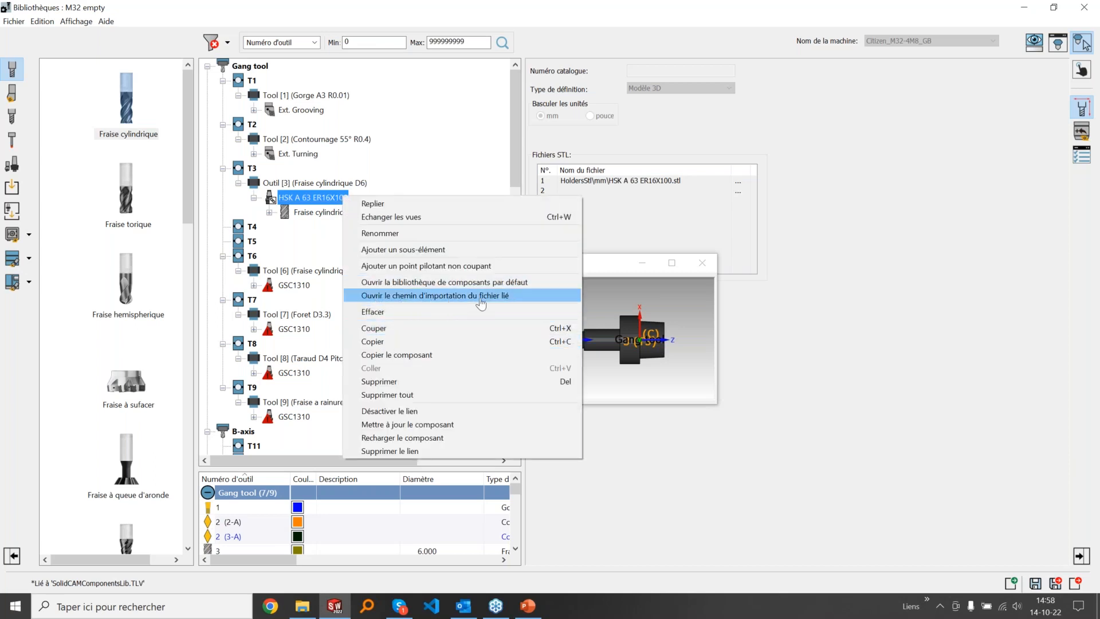
pyautogui.click(499, 296)
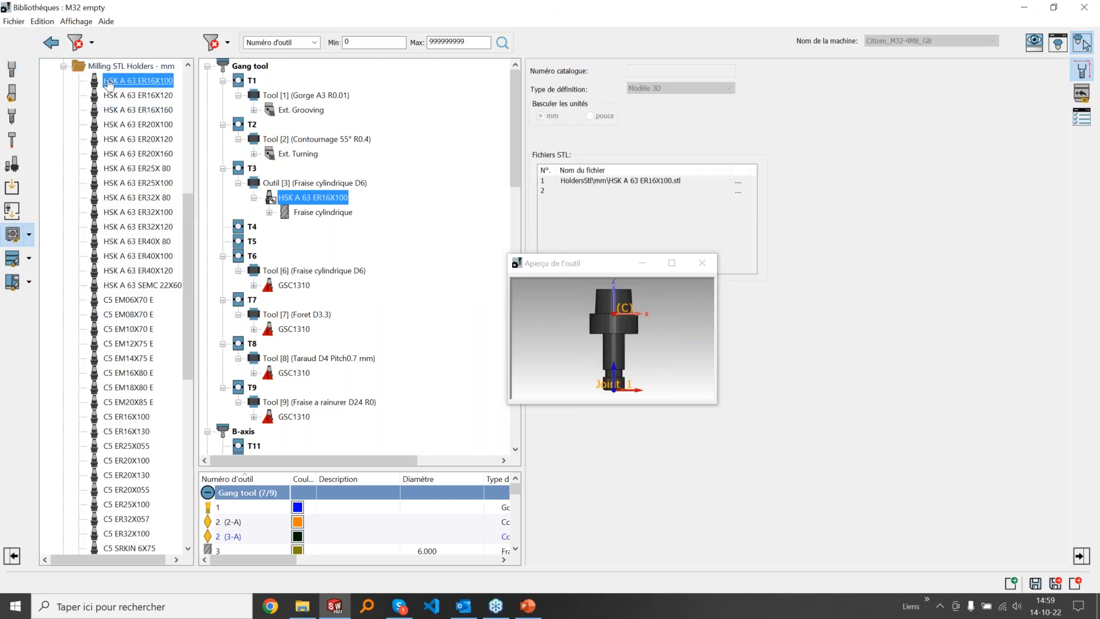
pyautogui.scroll(7, 86, 408)
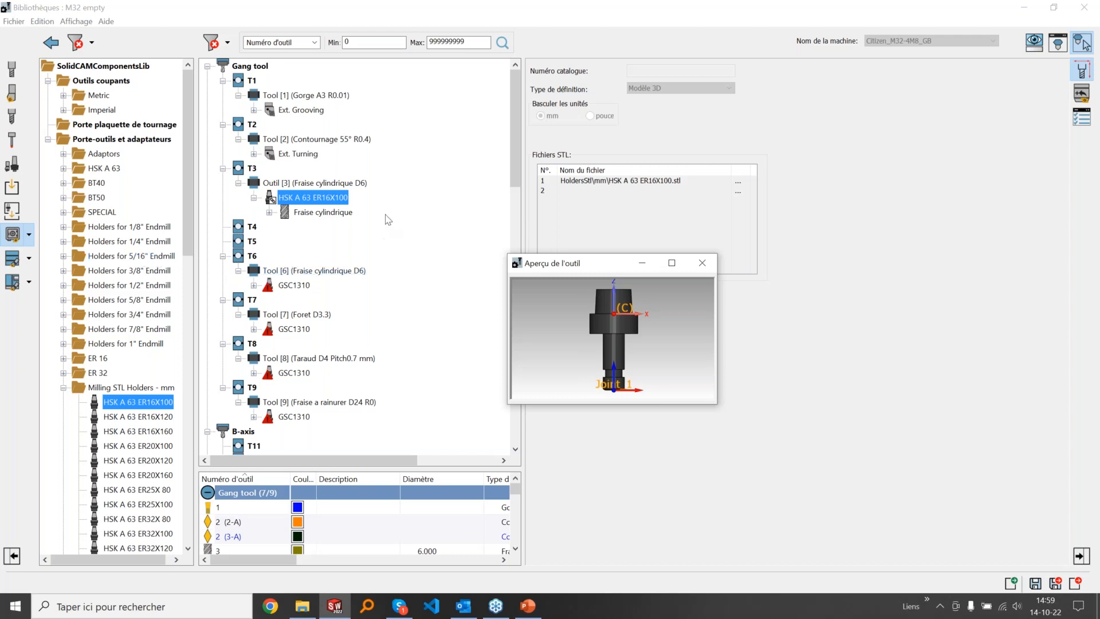
# Step: Replace the T3 holder HSK A 63 ER16X100 with HSK A 63 ER16X160 from the components library
pyautogui.rightClick(296, 198)
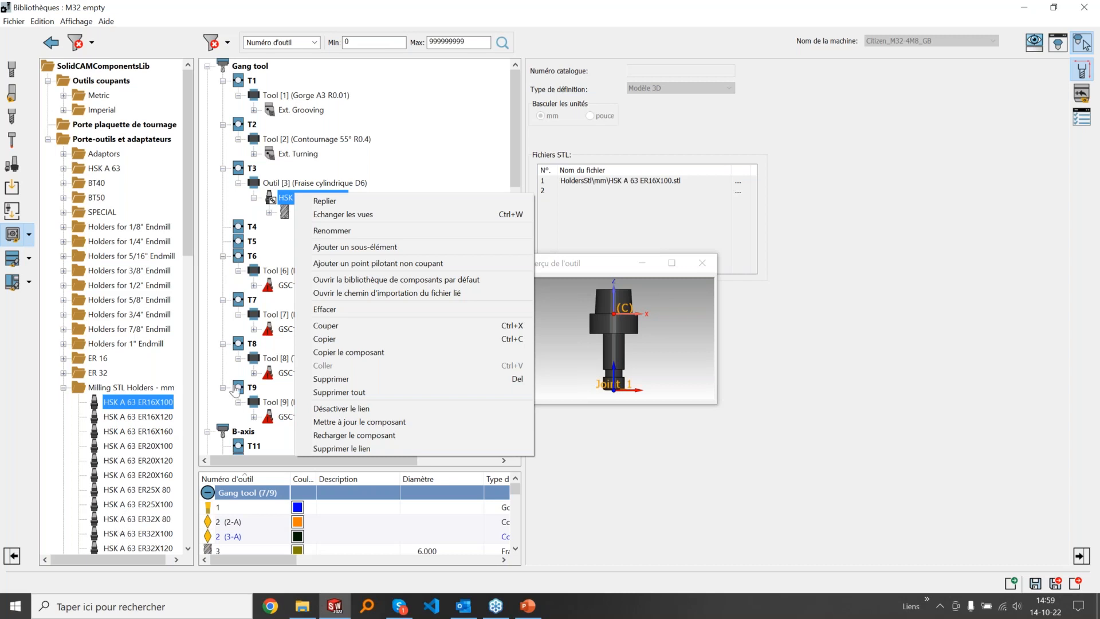
pyautogui.click(332, 231)
pyautogui.scroll(-2, 117, 416)
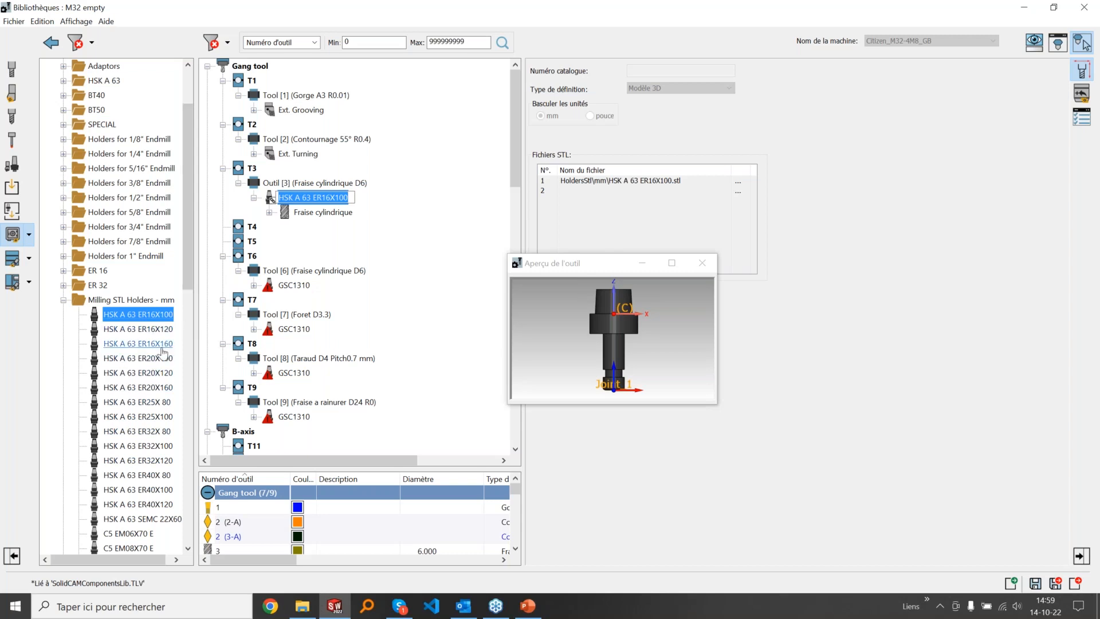
pyautogui.click(163, 345)
pyautogui.rightClick(165, 347)
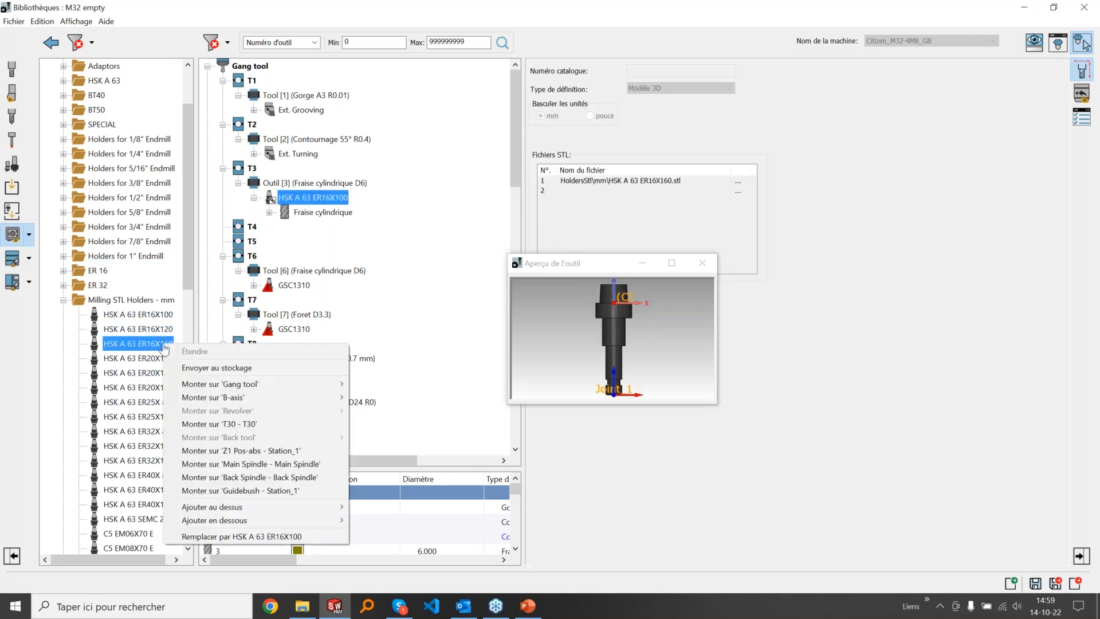
pyautogui.click(219, 538)
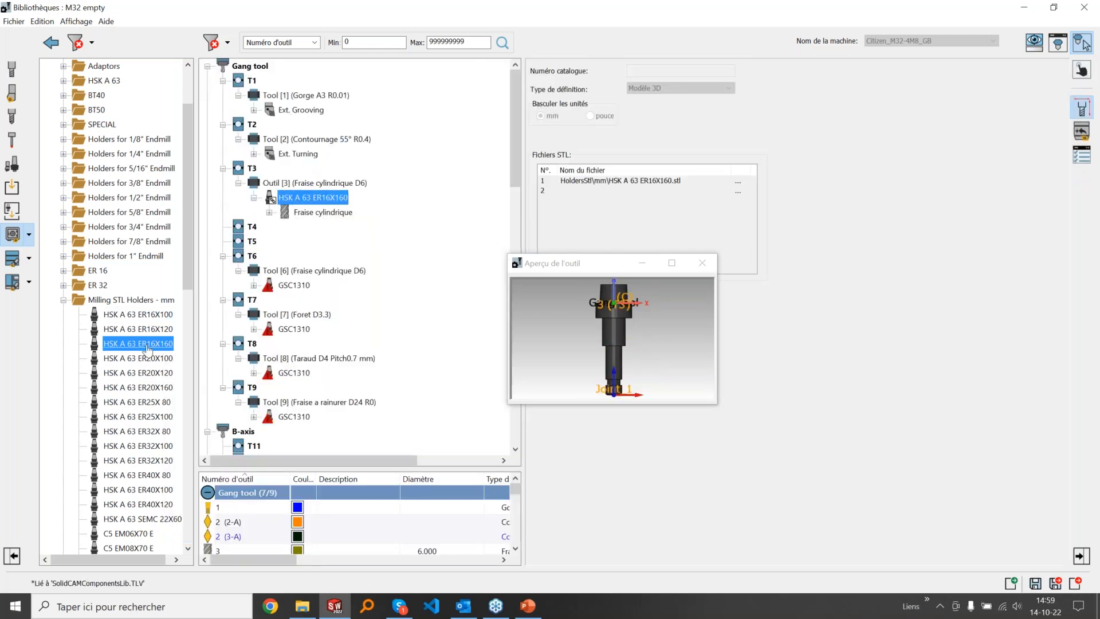
# Step: Close the tool library without saving the changes and reopen it from the M32 empty project
pyautogui.click(1084, 7)
pyautogui.click(574, 331)
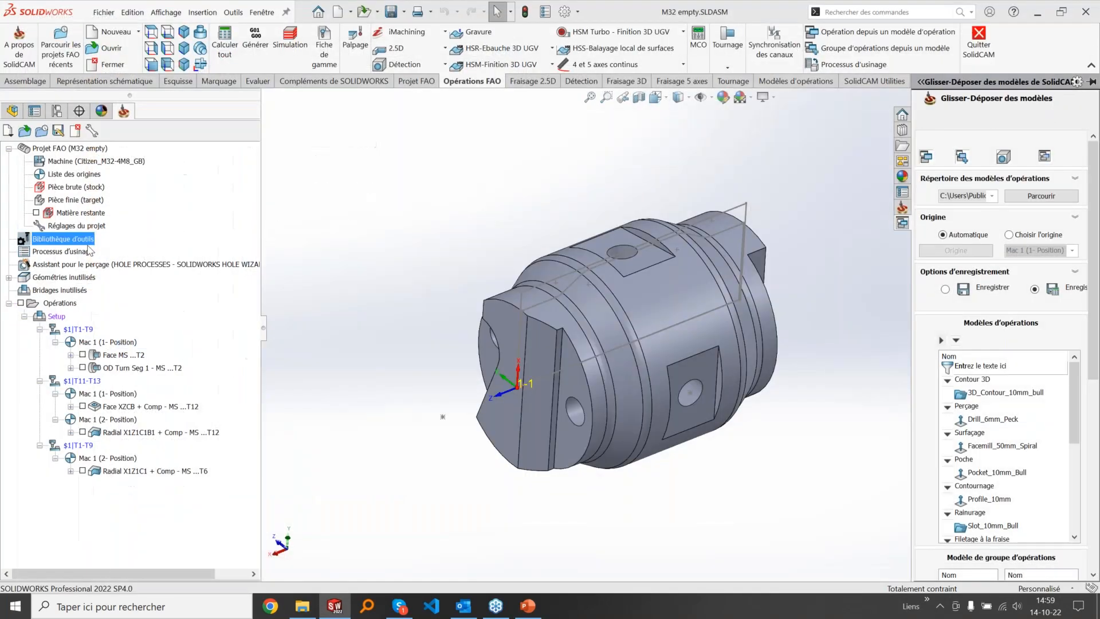
pyautogui.doubleClick(88, 245)
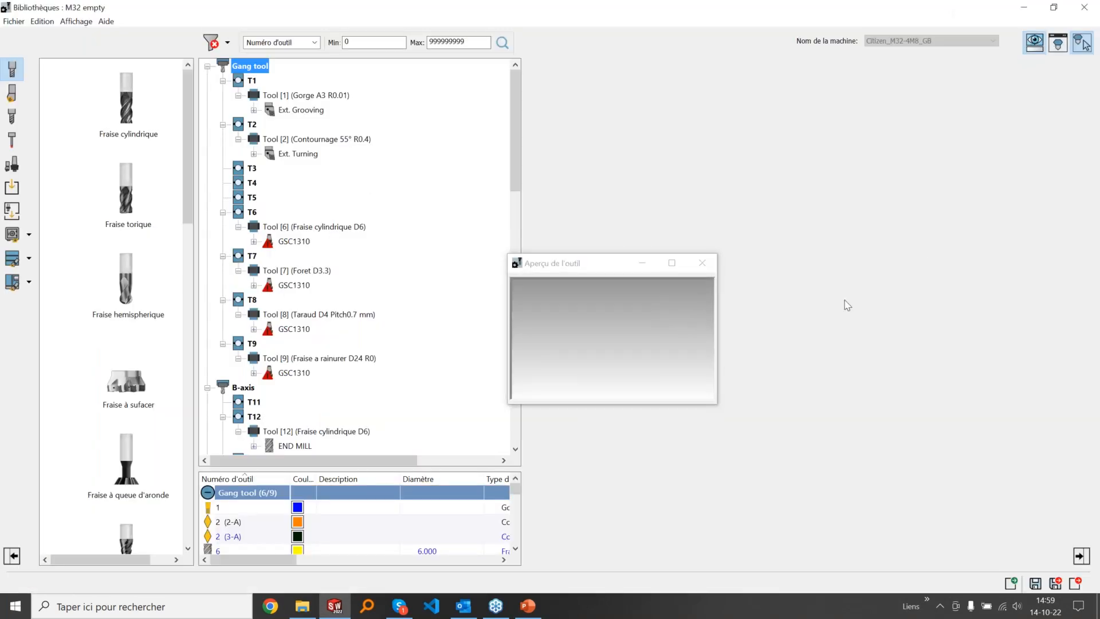
# Step: Examine the tool blocks in the machine preview and the link options of the GSC1310 holder in T6
pyautogui.moveTo(943, 376); pyautogui.dragTo(850, 356, button='middle')
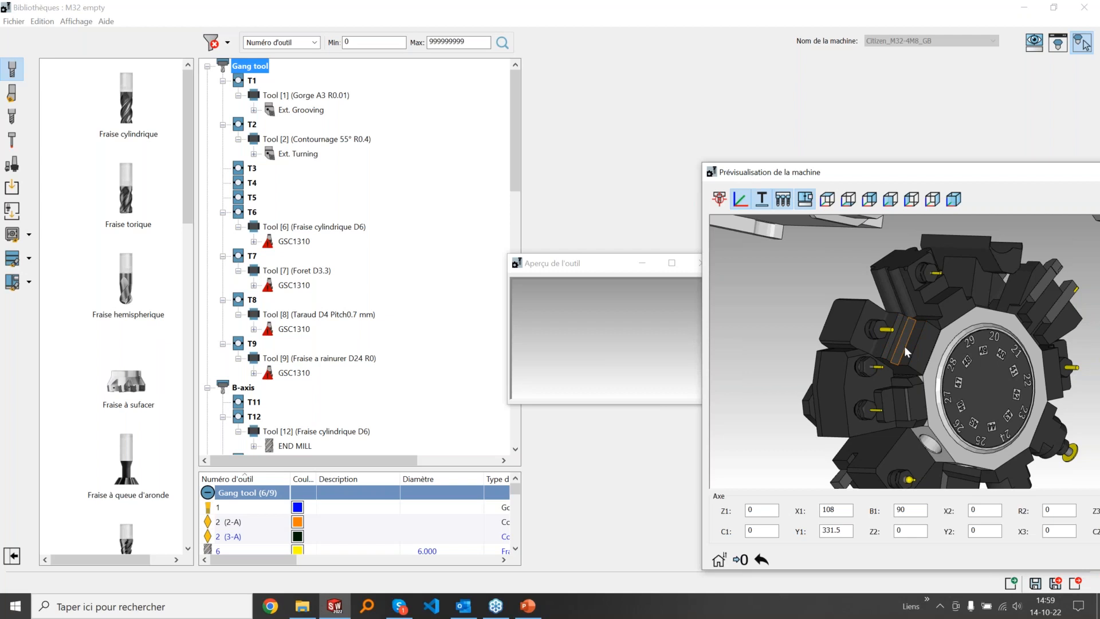
pyautogui.scroll(3, 904, 346)
pyautogui.click(289, 241)
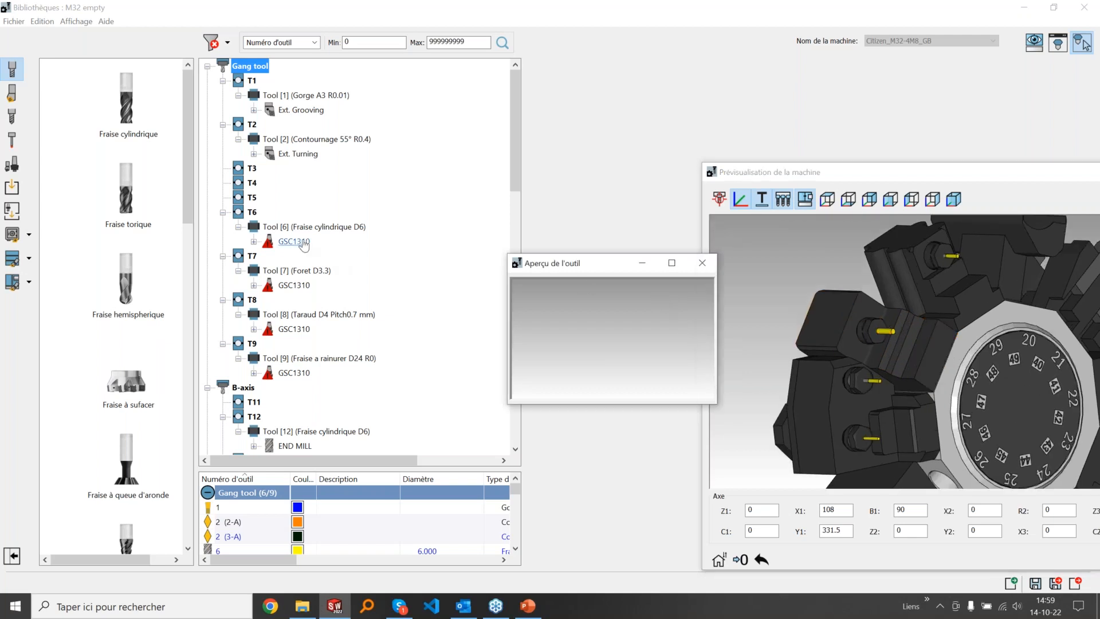
pyautogui.rightClick(299, 241)
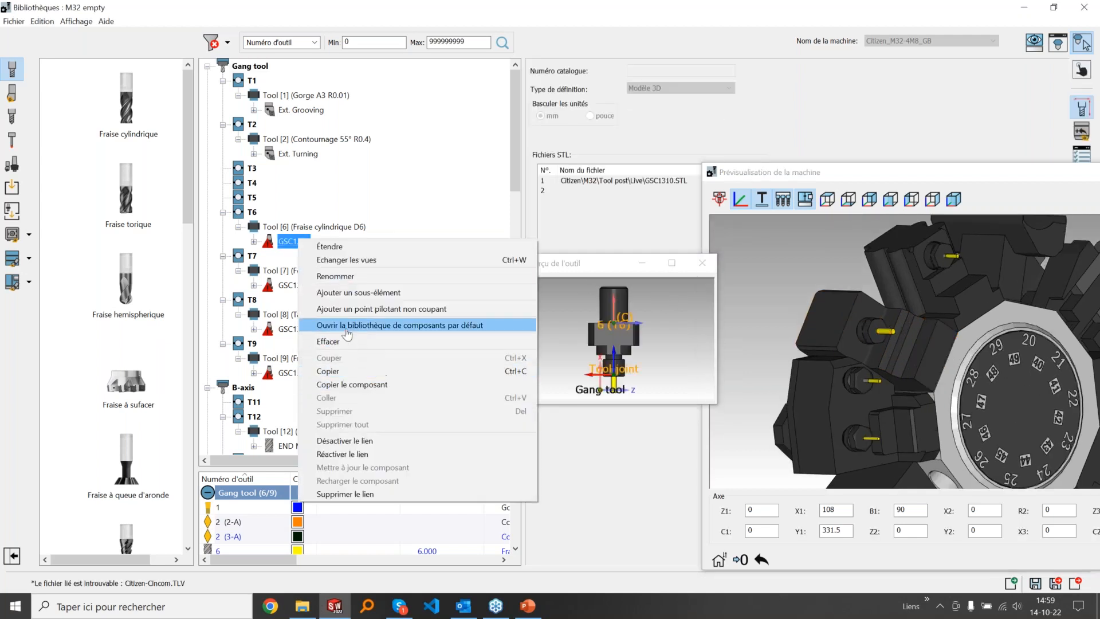
pyautogui.click(599, 458)
pyautogui.click(832, 334)
pyautogui.click(832, 335)
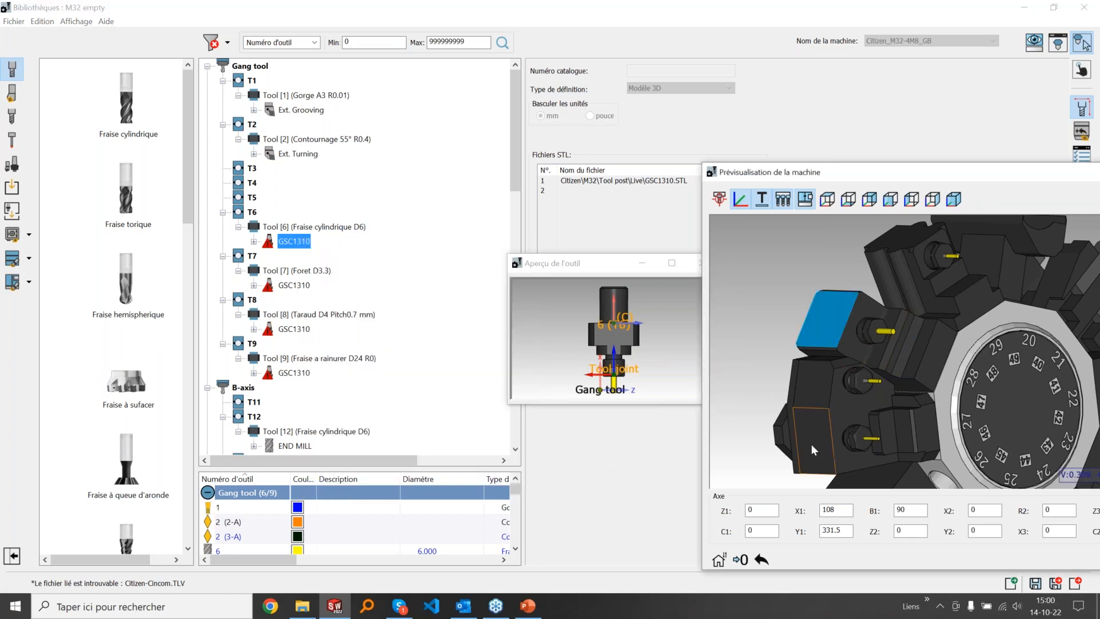
pyautogui.click(824, 425)
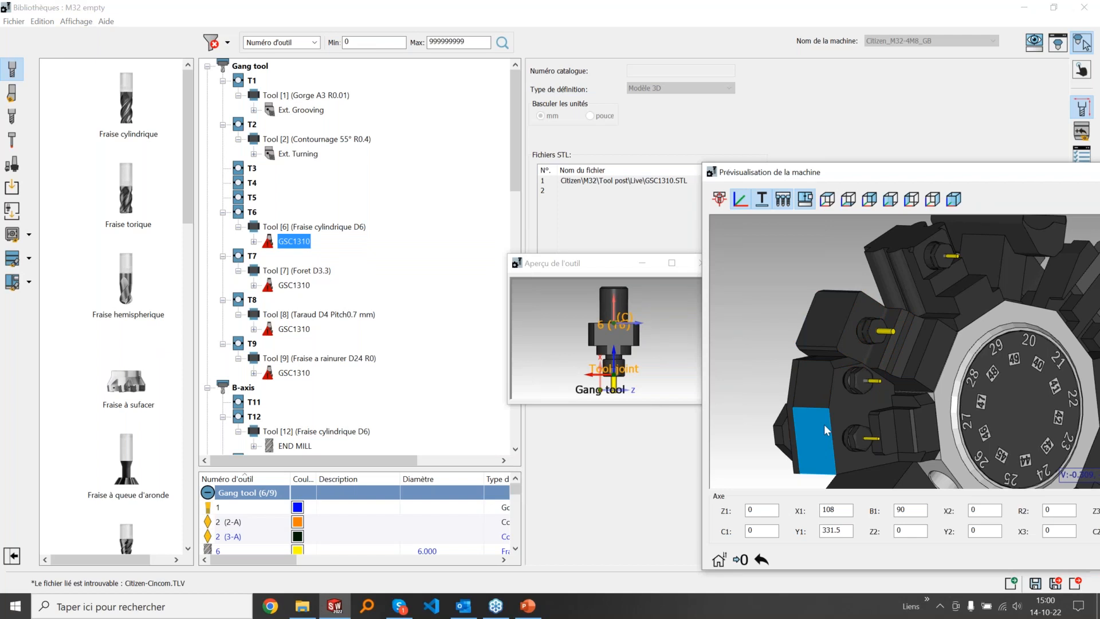
pyautogui.click(292, 241)
# Step: Add a Tournage extérieur turning tool to Gang tool station T3
pyautogui.click(12, 92)
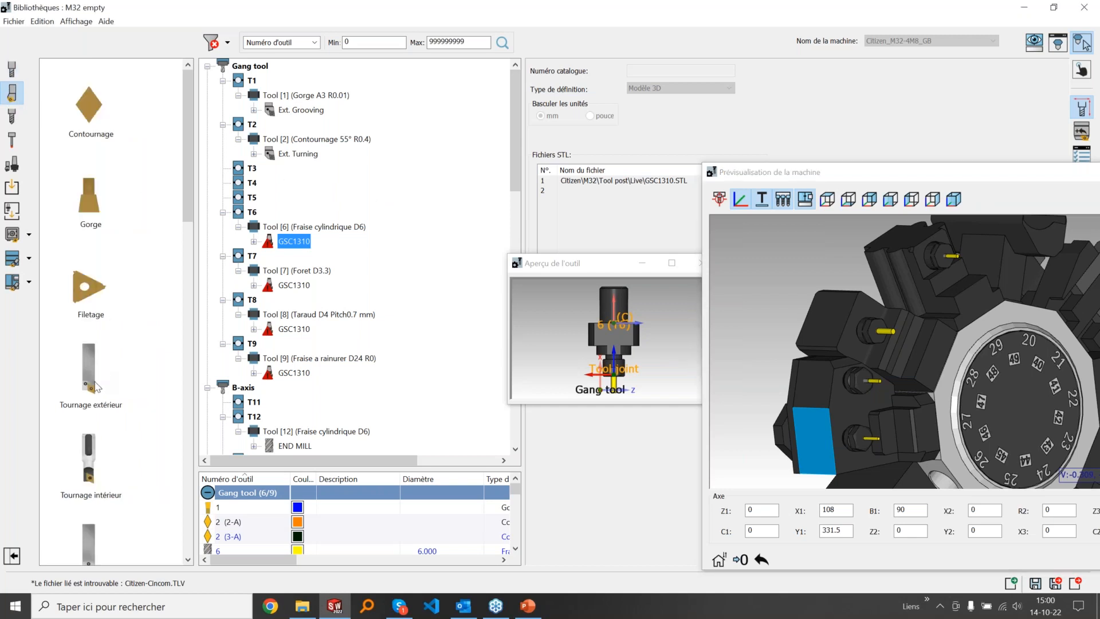
pyautogui.click(95, 378)
pyautogui.moveTo(95, 384); pyautogui.dragTo(304, 225)
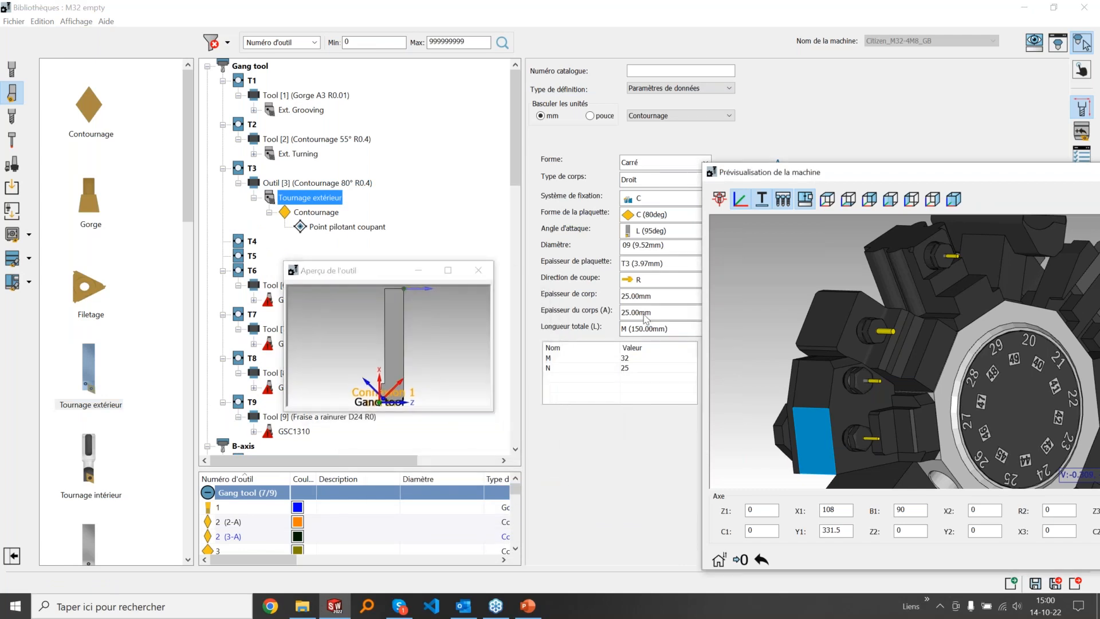
# Step: Set the T3 external turning tool's M value to 16 and both body thickness dimensions to 16 mm
pyautogui.doubleClick(641, 358)
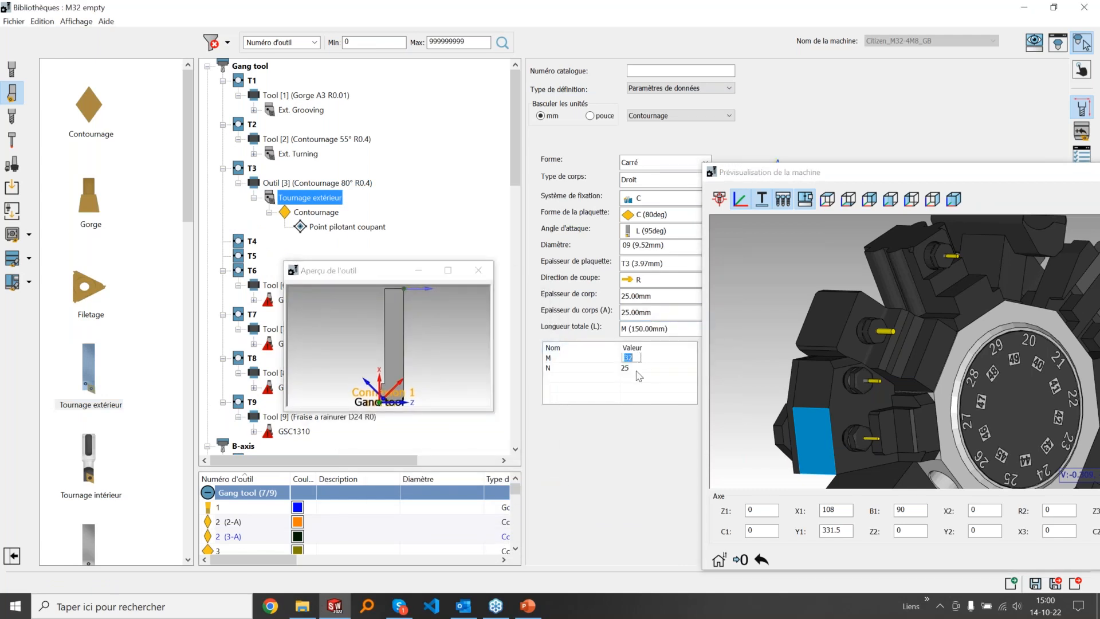
pyautogui.write('16')
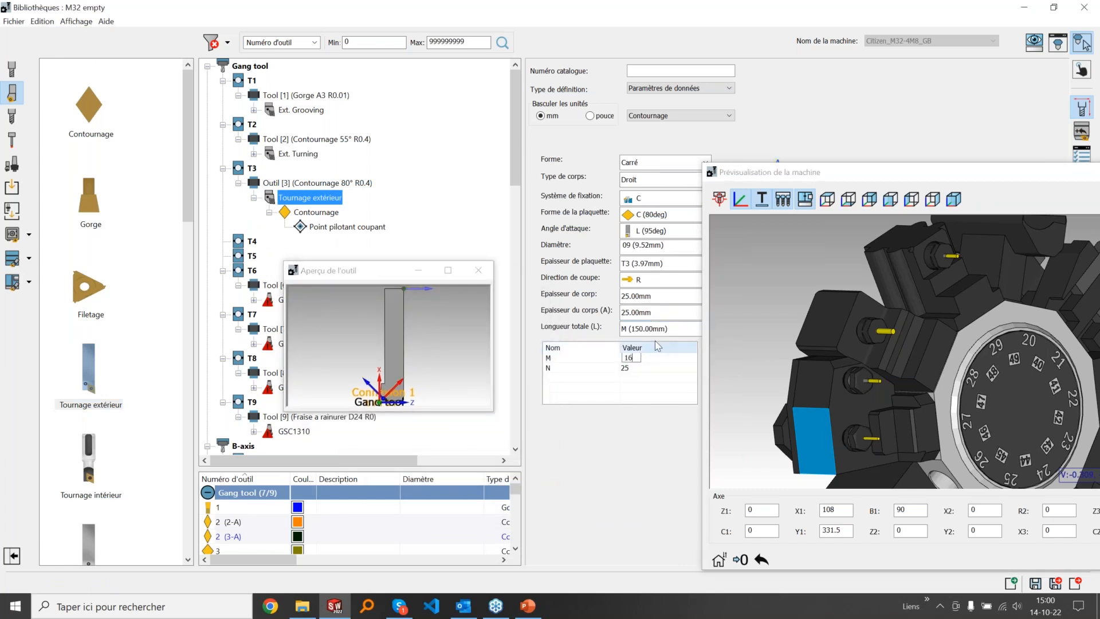
pyautogui.click(655, 295)
pyautogui.click(655, 305)
pyautogui.click(659, 312)
pyautogui.click(648, 334)
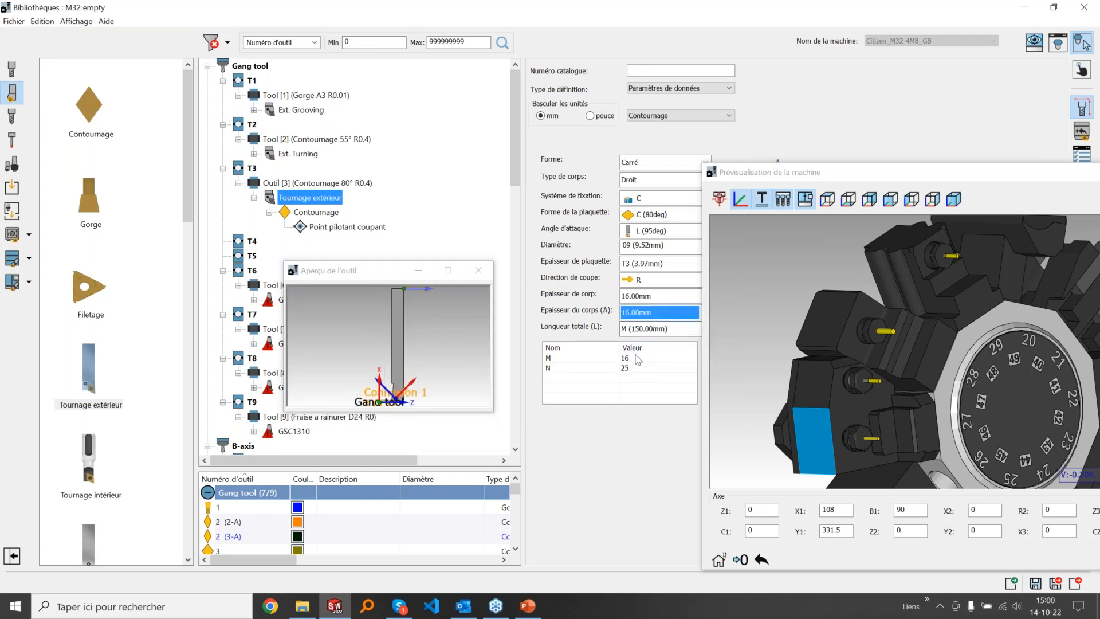
# Step: Set the M and N values of the T3 turning tool to 18 and inspect its tip in the tool preview
pyautogui.doubleClick(637, 358)
pyautogui.press('Tab')
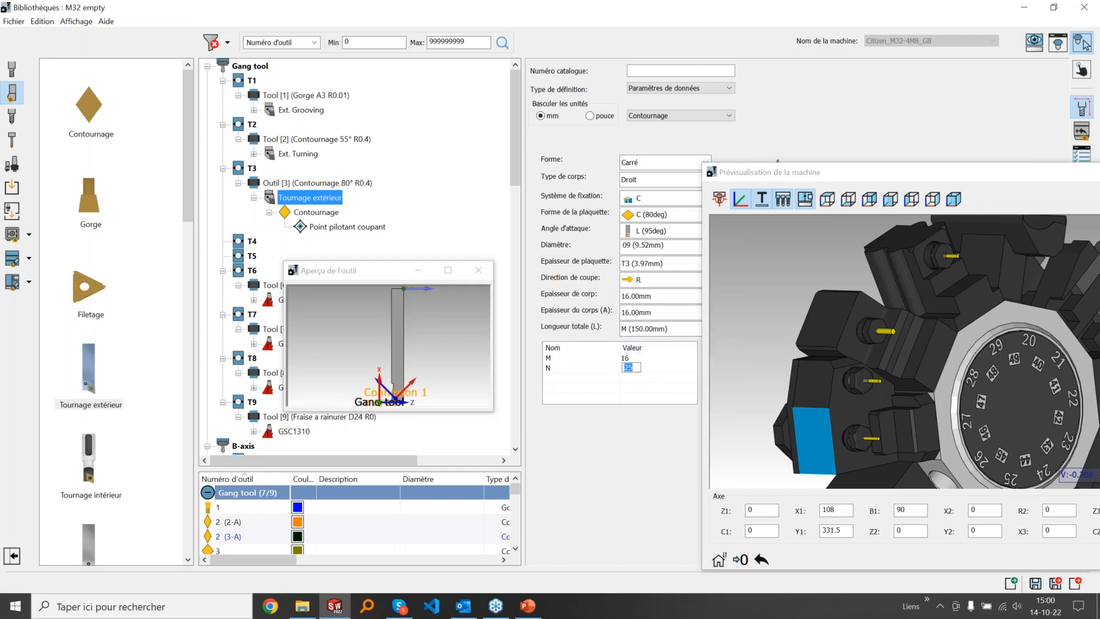
pyautogui.doubleClick(622, 366)
pyautogui.doubleClick(644, 356)
pyautogui.write('18')
pyautogui.click(612, 372)
pyautogui.scroll(8, 406, 399)
pyautogui.scroll(-2, 370, 336)
pyautogui.scroll(-3, 361, 356)
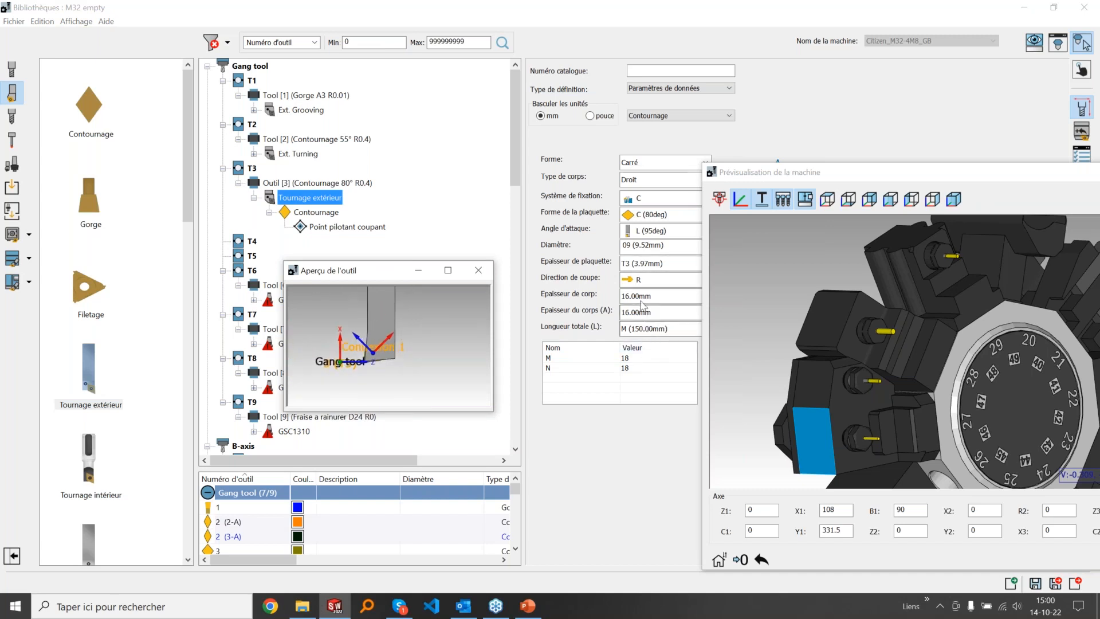
# Step: Set the T3 external turning tool's insert shape to T (60deg), and after that to S (90deg)
pyautogui.click(662, 216)
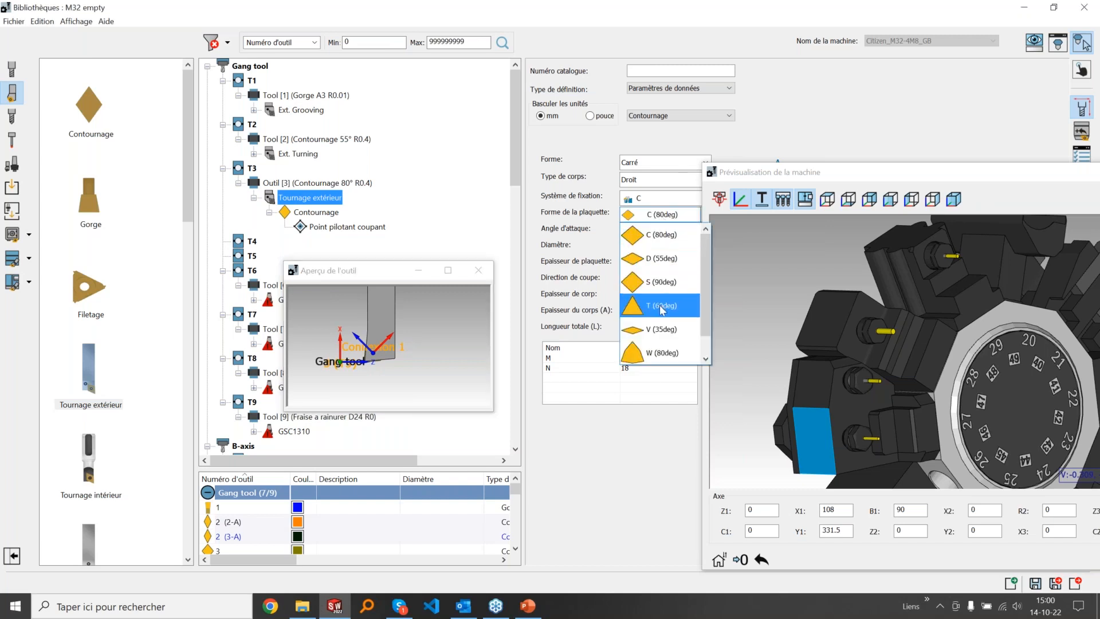
pyautogui.click(640, 370)
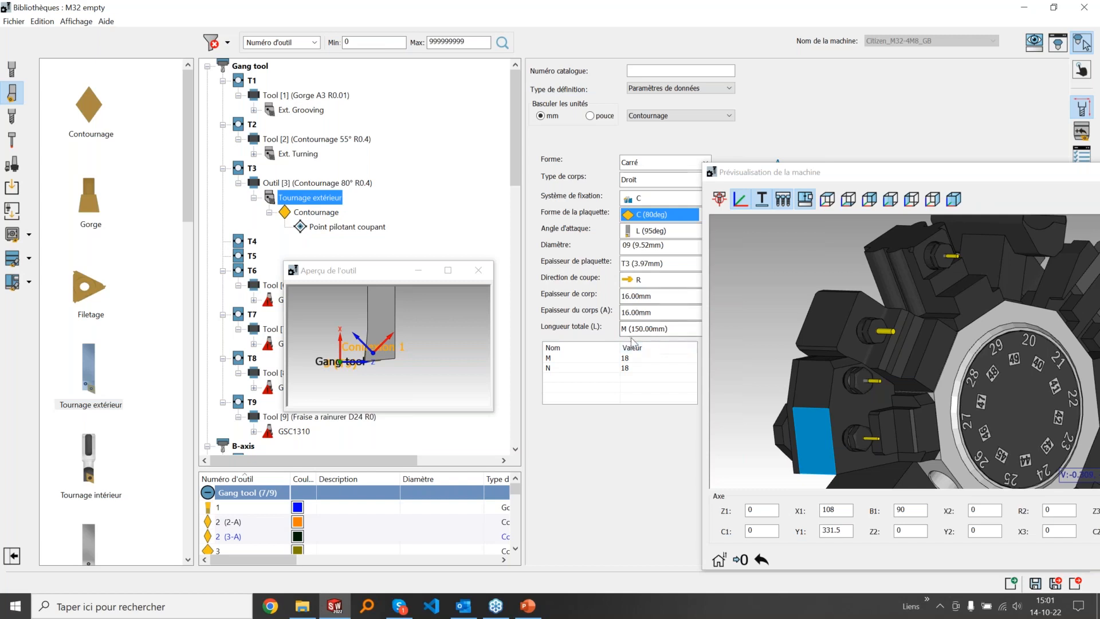
pyautogui.click(649, 217)
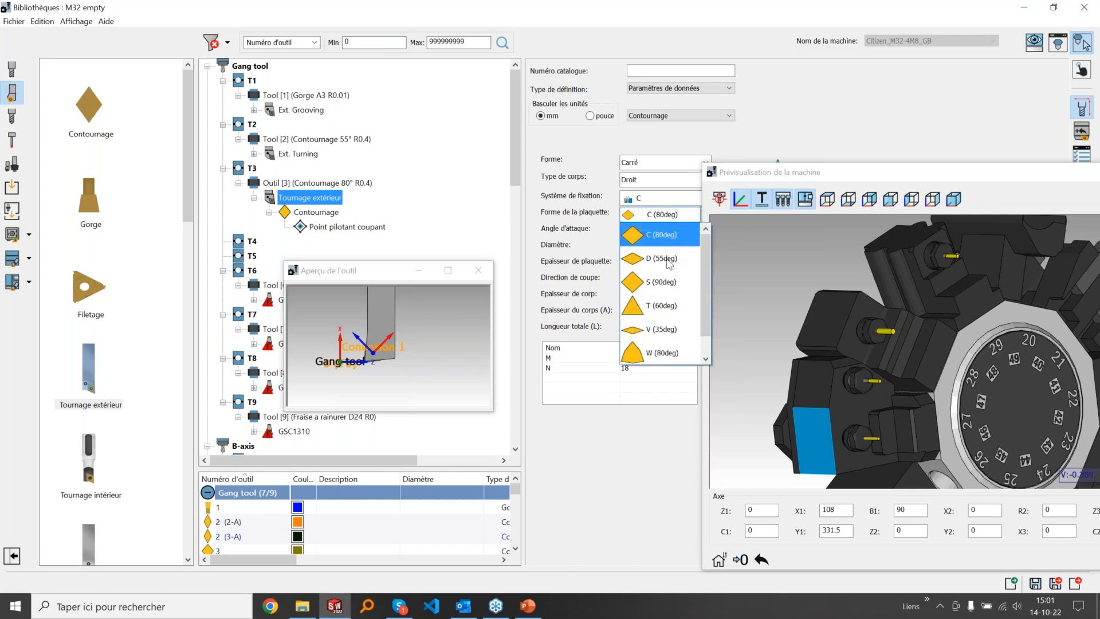
pyautogui.click(668, 308)
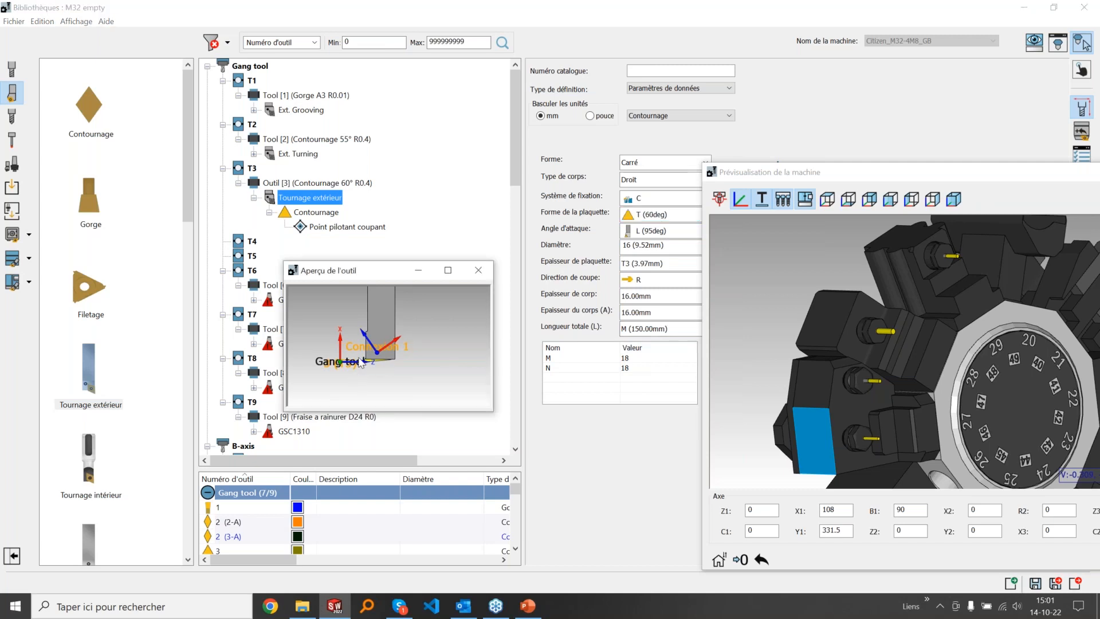
pyautogui.click(668, 215)
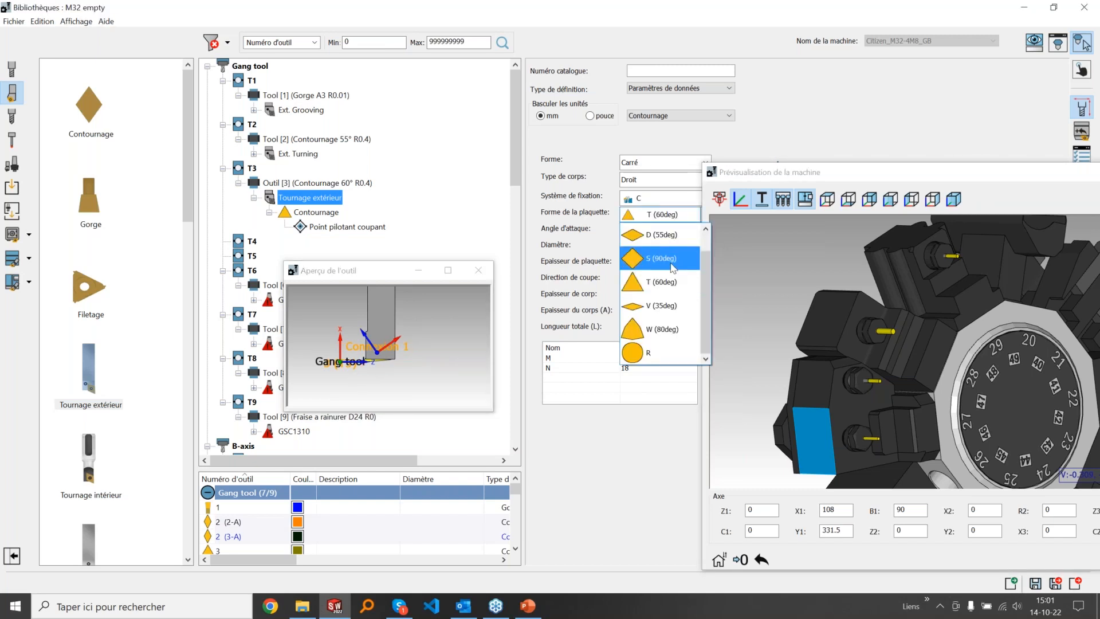
pyautogui.click(652, 283)
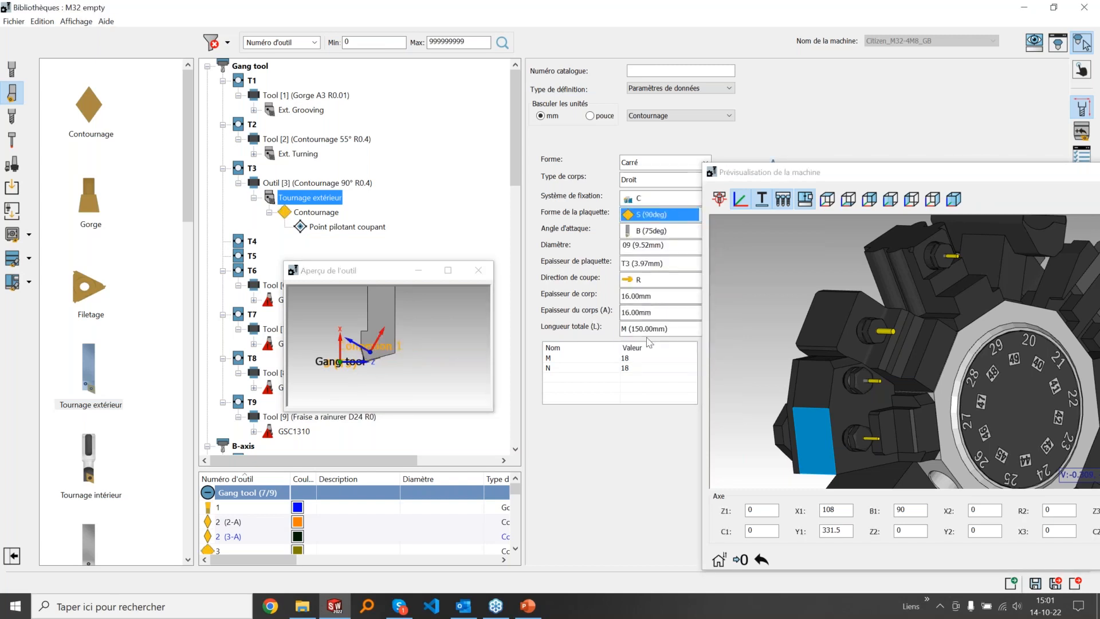
# Step: Choose approach angle B (75deg) for the T3 turning tool, and switch its insert shape to V (35deg)
pyautogui.click(645, 232)
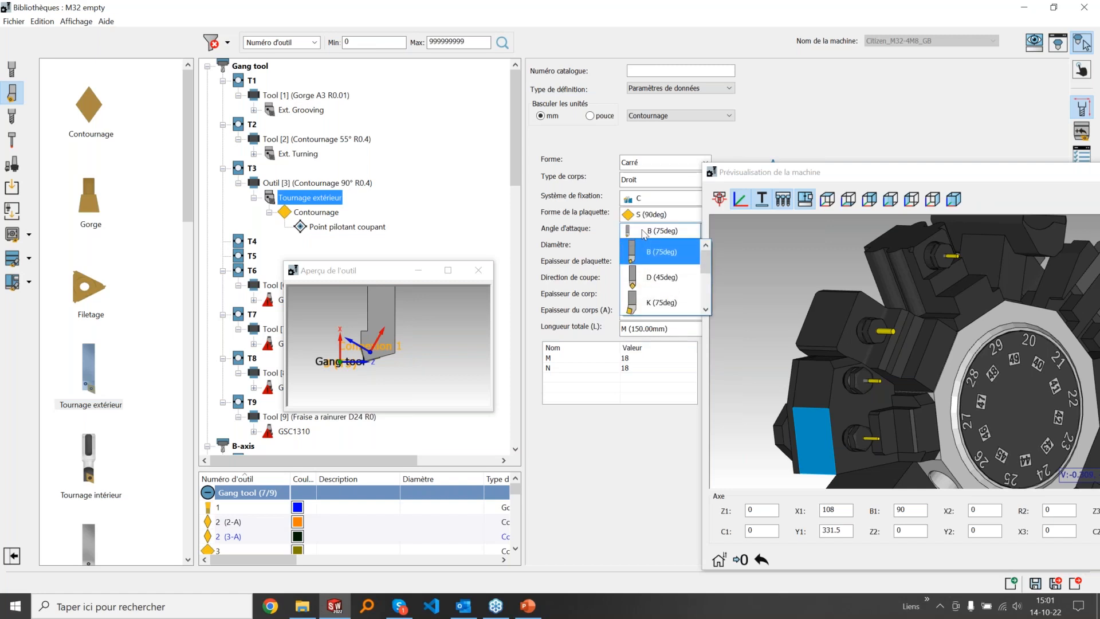
pyautogui.click(658, 252)
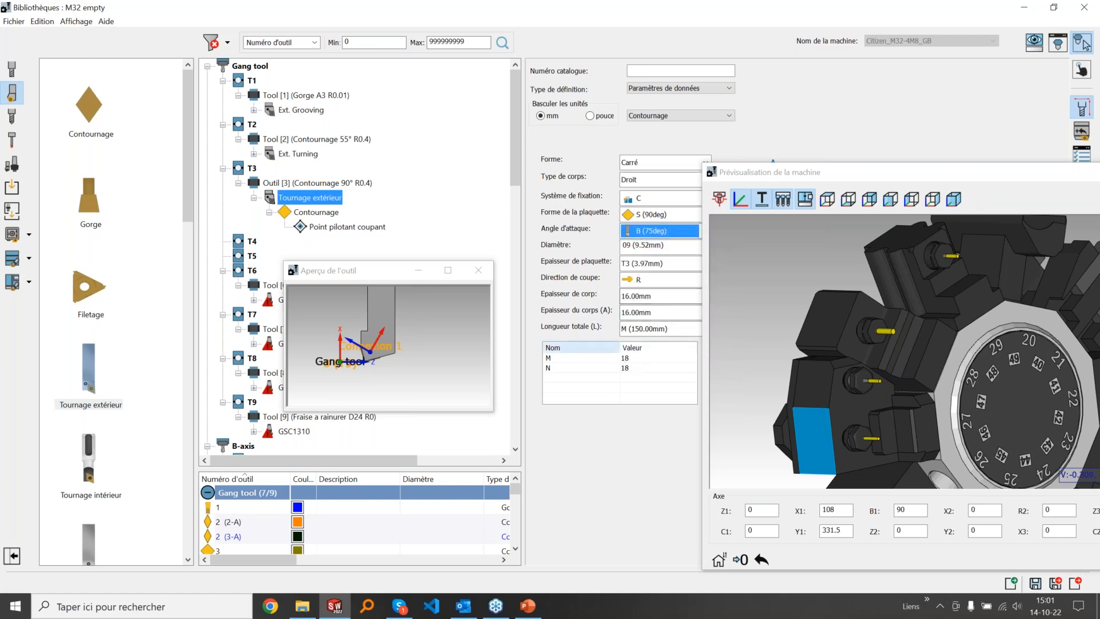
pyautogui.click(651, 216)
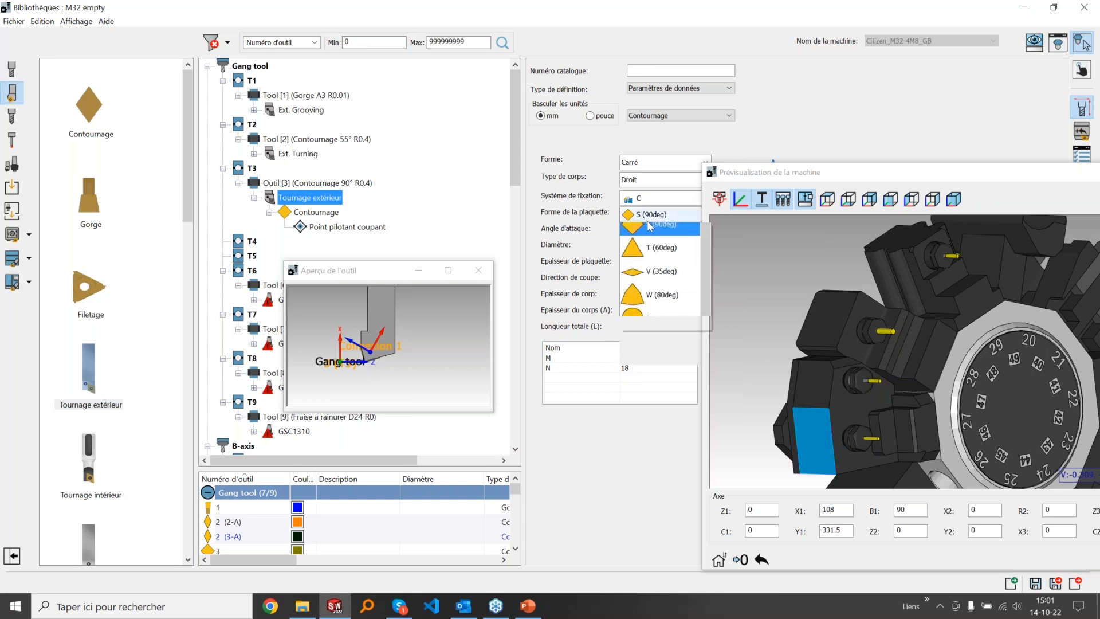
pyautogui.click(653, 330)
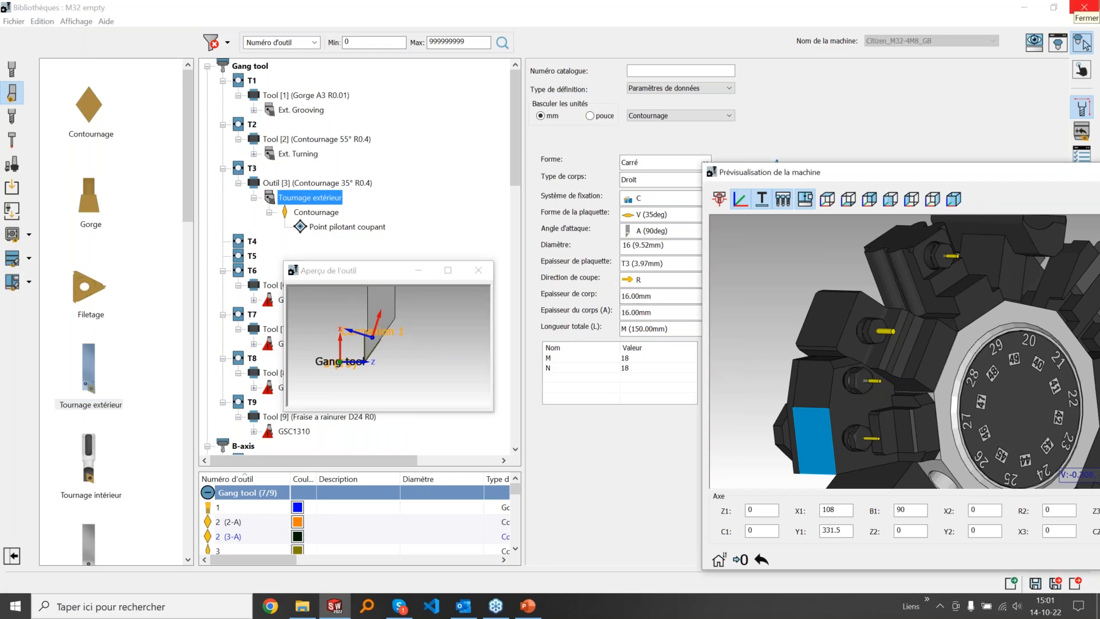
# Step: Move the machine preview window aside and close the M32 empty tool library without saving the changes
pyautogui.moveTo(903, 174); pyautogui.dragTo(673, 147)
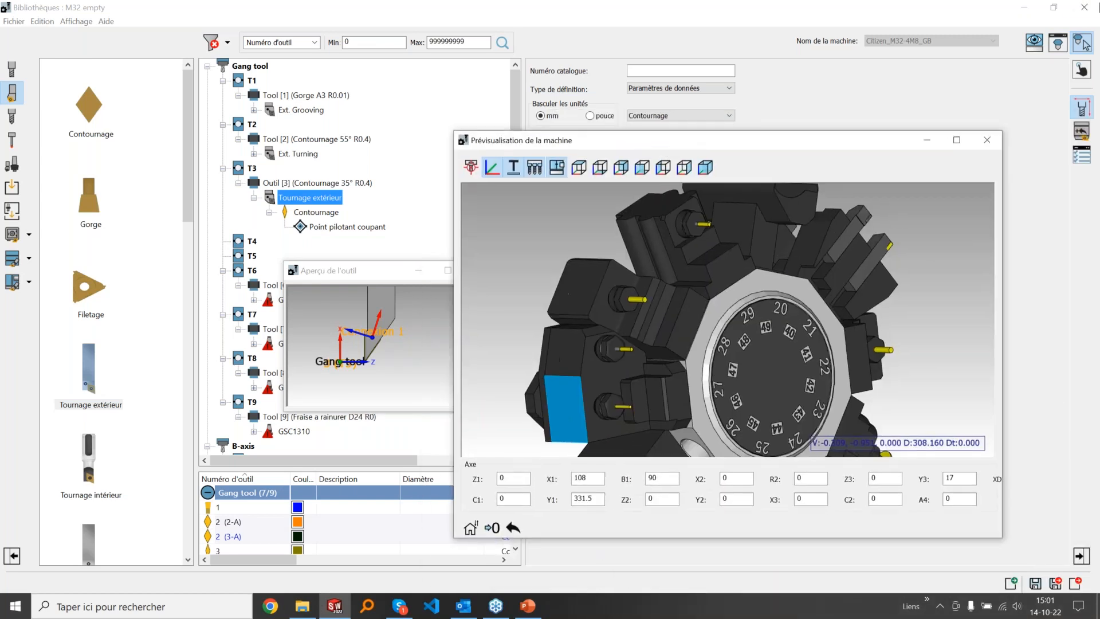
pyautogui.click(1088, 7)
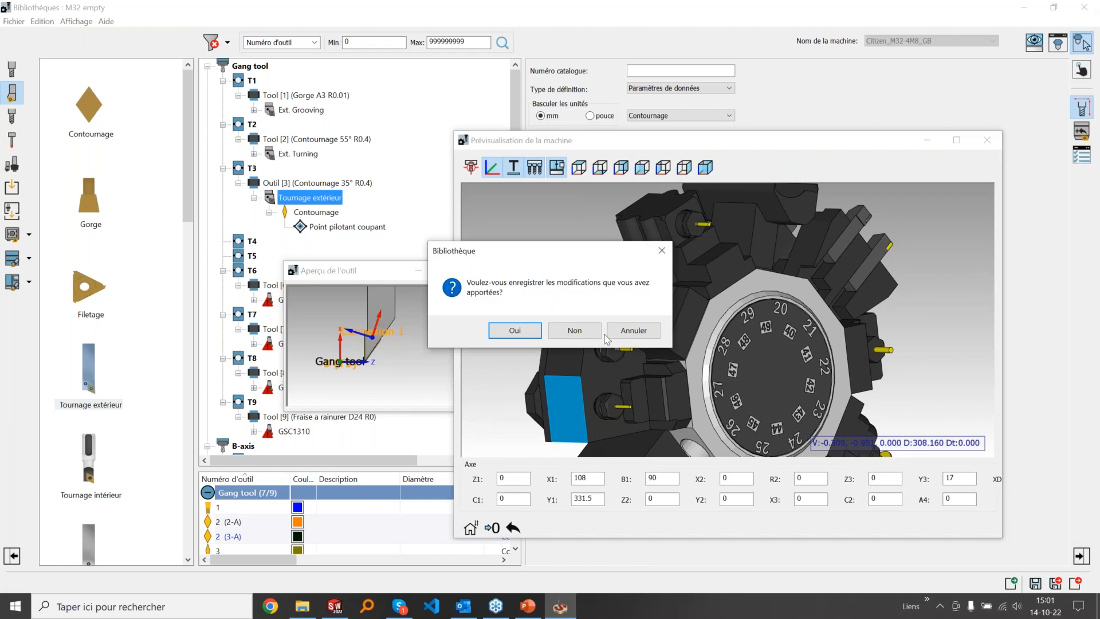
pyautogui.click(593, 336)
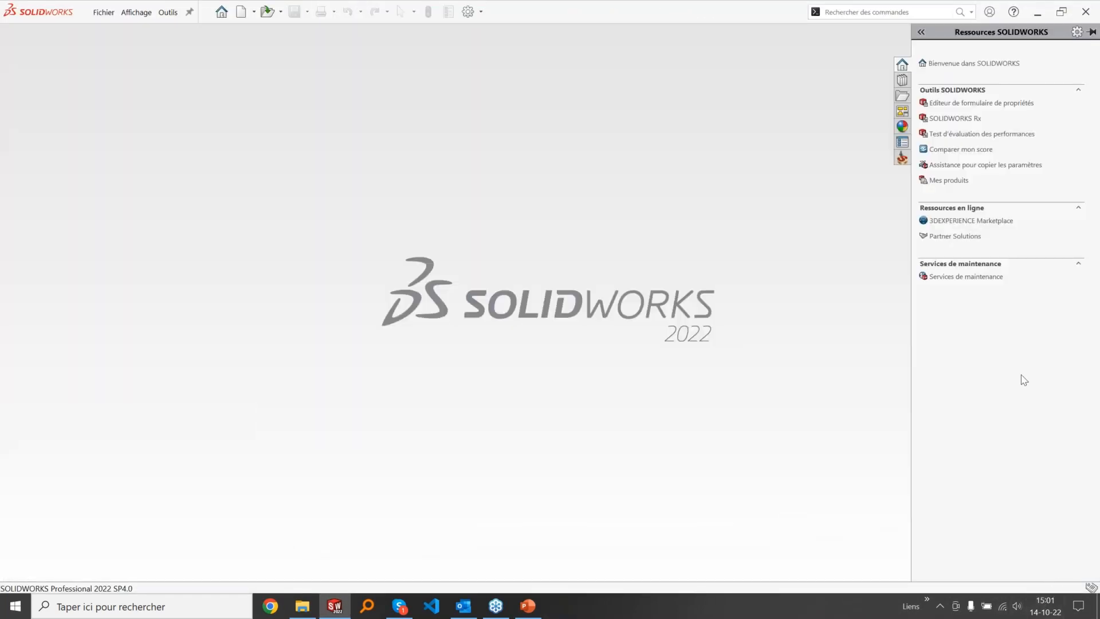
# Step: Start opening a SolidCAM project and browse up to the ToolKIT et MCO folder
pyautogui.click(903, 158)
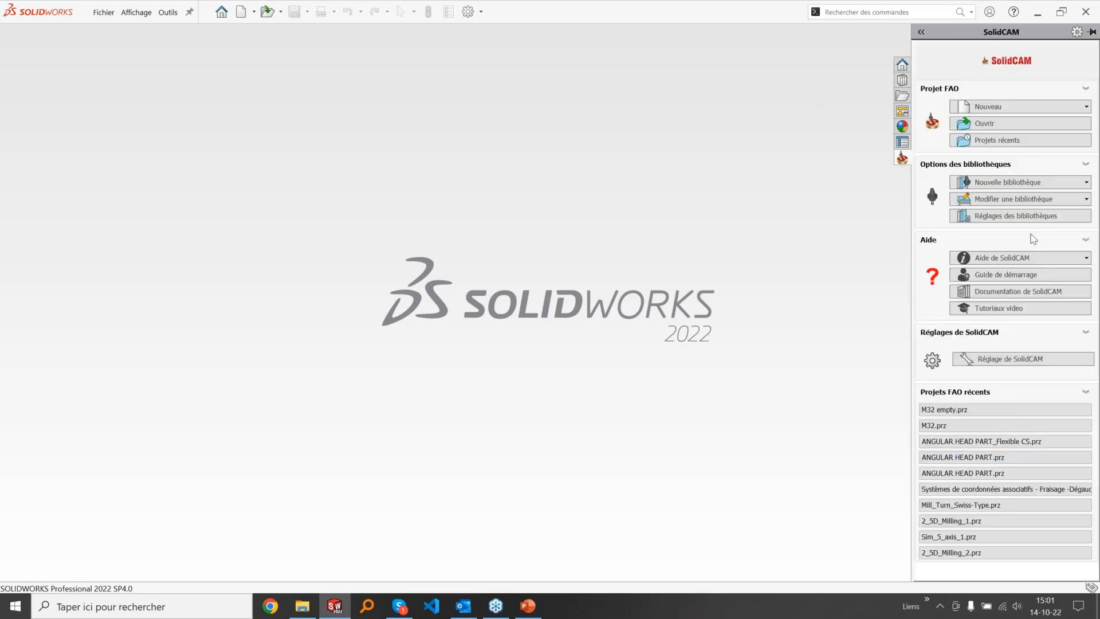
pyautogui.click(1009, 123)
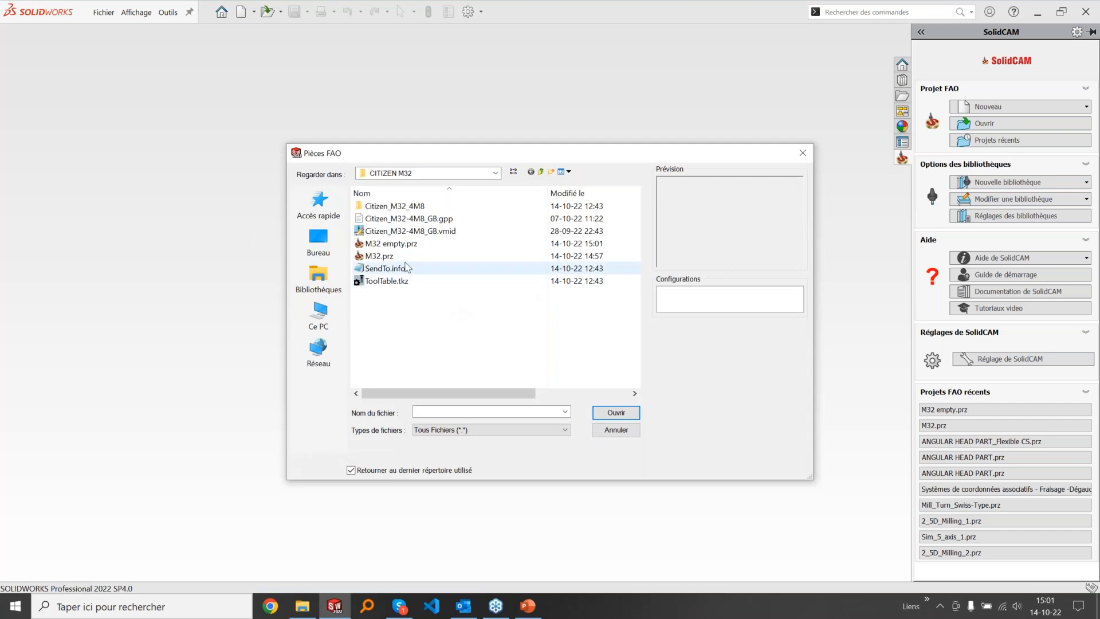
pyautogui.click(541, 172)
pyautogui.doubleClick(407, 221)
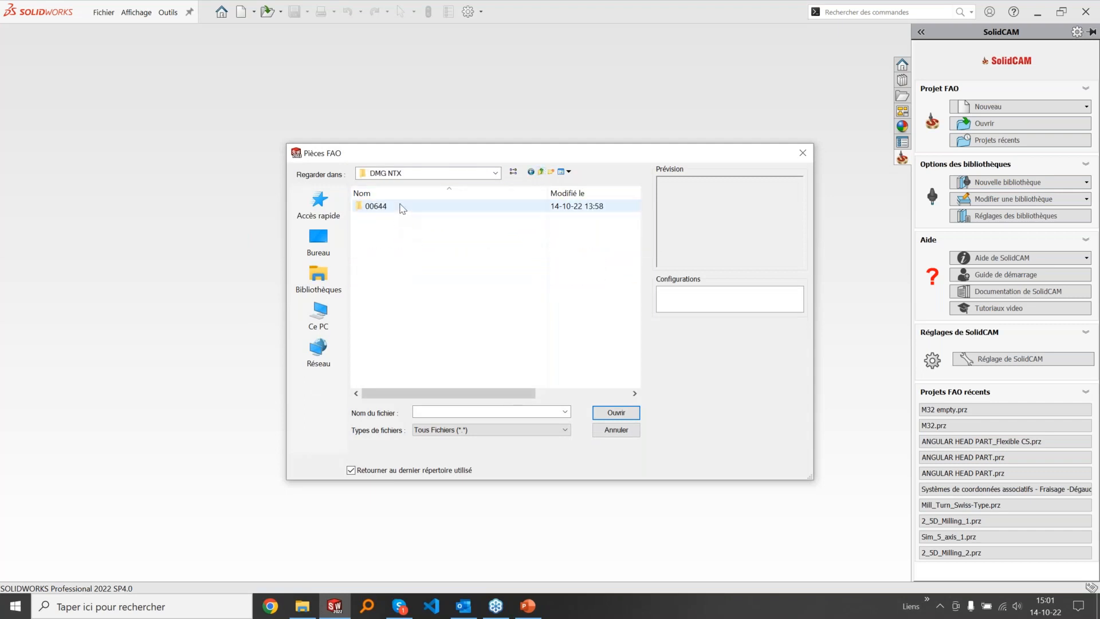
pyautogui.doubleClick(401, 206)
pyautogui.click(386, 249)
pyautogui.doubleClick(378, 243)
pyautogui.doubleClick(390, 206)
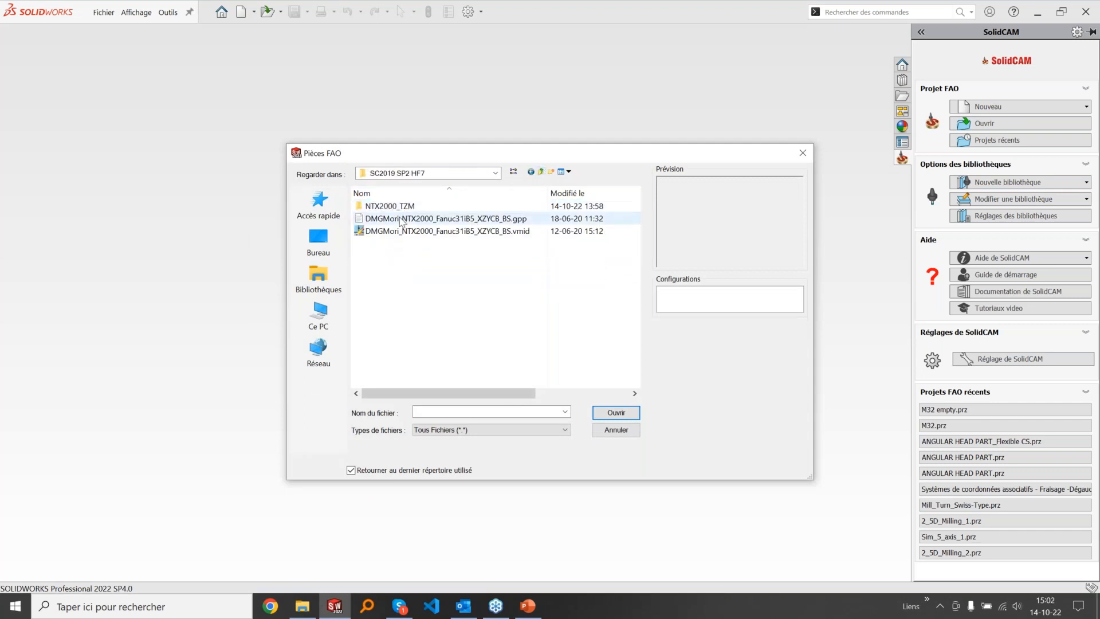
pyautogui.click(542, 171)
pyautogui.click(542, 171)
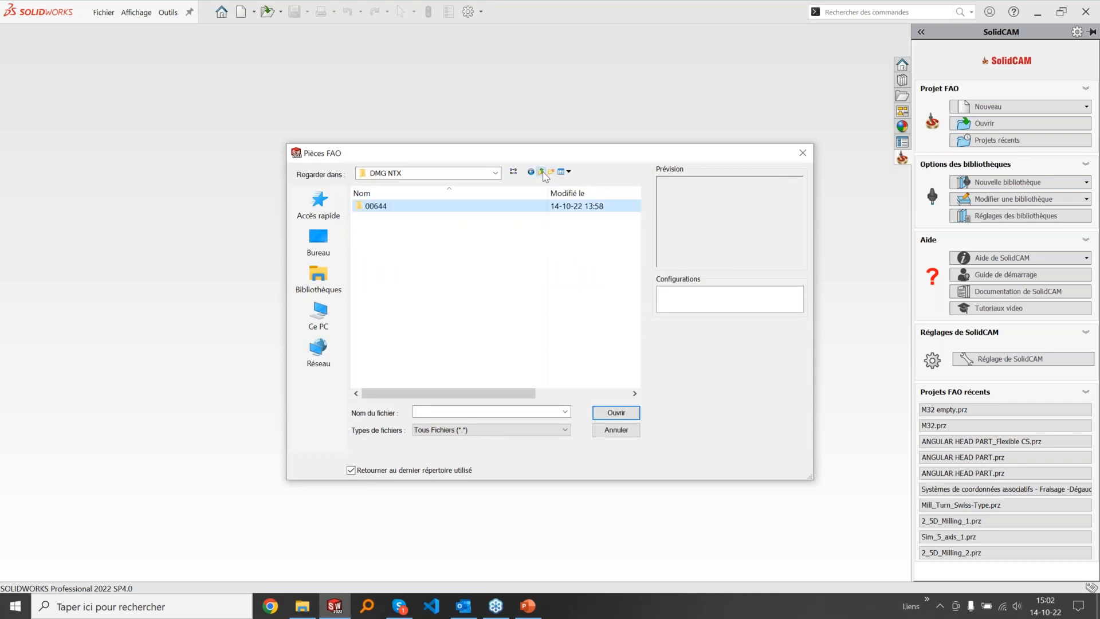
pyautogui.click(542, 171)
pyautogui.click(541, 171)
pyautogui.doubleClick(389, 230)
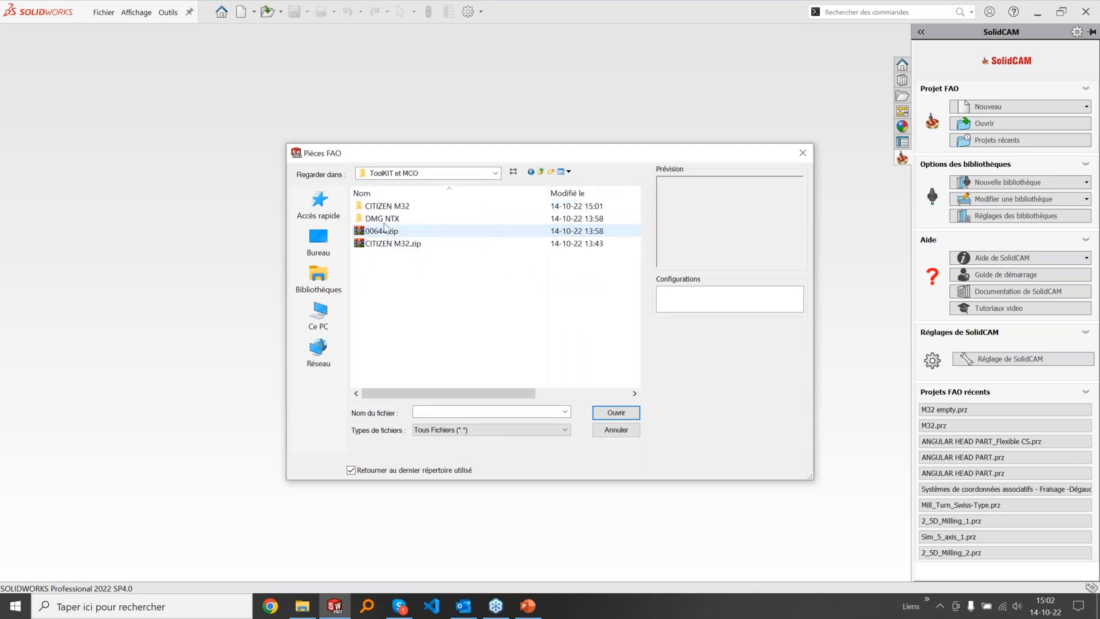
# Step: Open NTX2000-TESTPART.prz from the SC2019 SP2 HF7 folder inside DMG NTX, declining to locate the original model
pyautogui.doubleClick(389, 218)
pyautogui.doubleClick(397, 206)
pyautogui.doubleClick(391, 207)
pyautogui.doubleClick(394, 206)
pyautogui.click(401, 206)
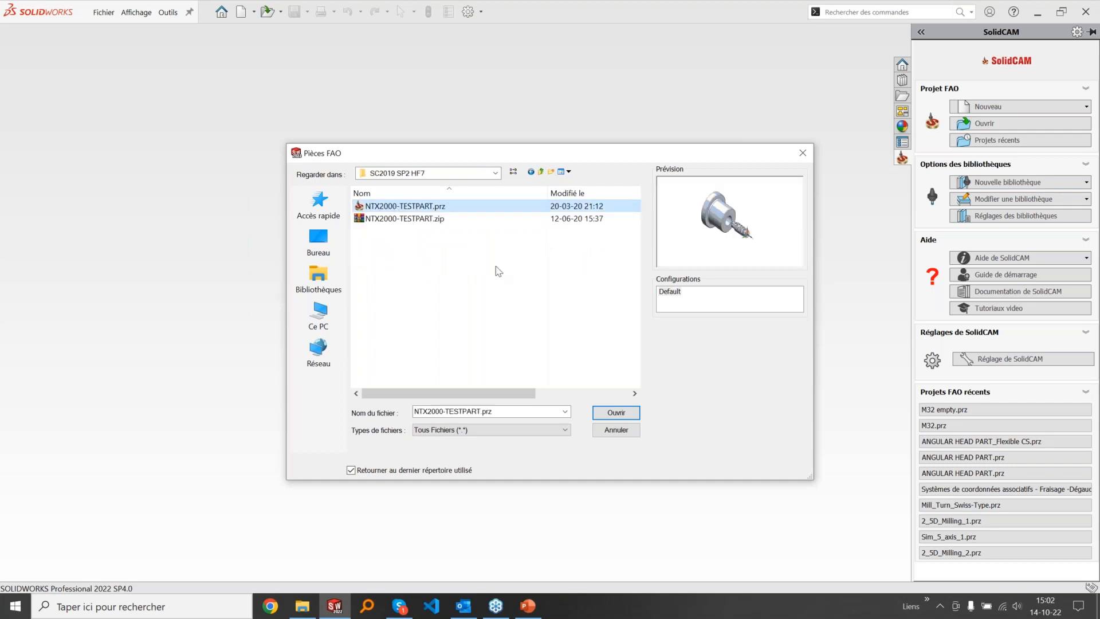
pyautogui.click(612, 413)
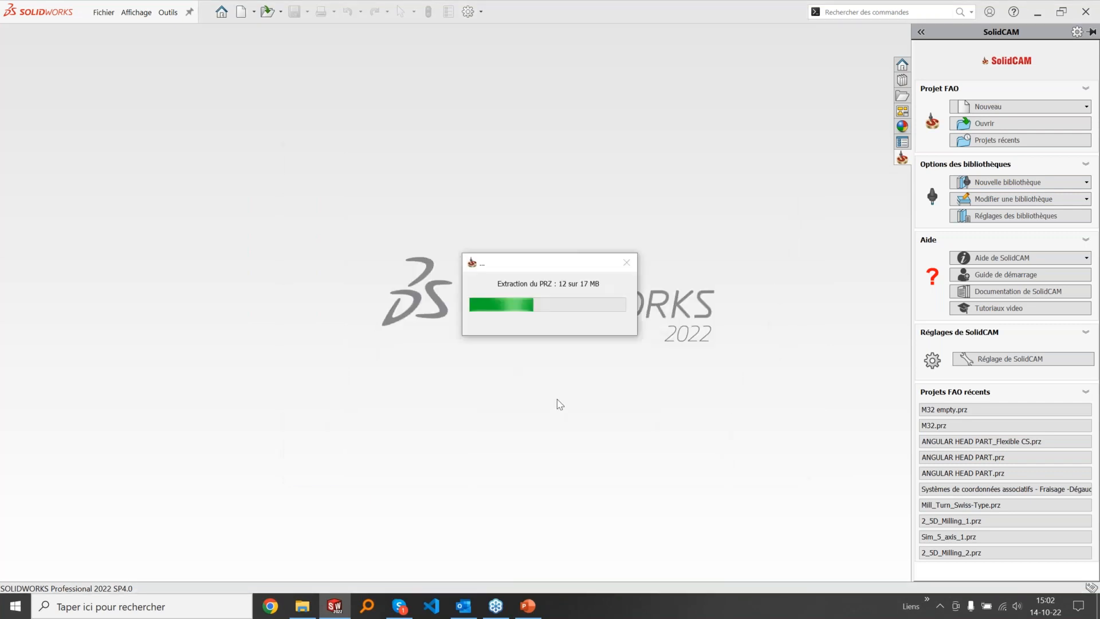
pyautogui.click(621, 421)
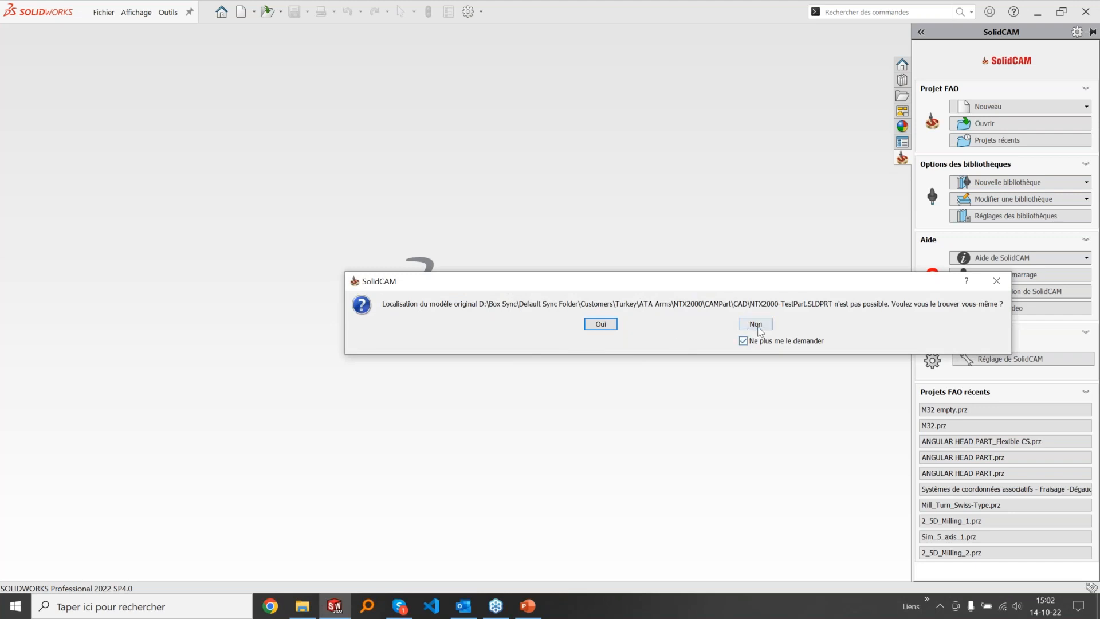
pyautogui.click(753, 324)
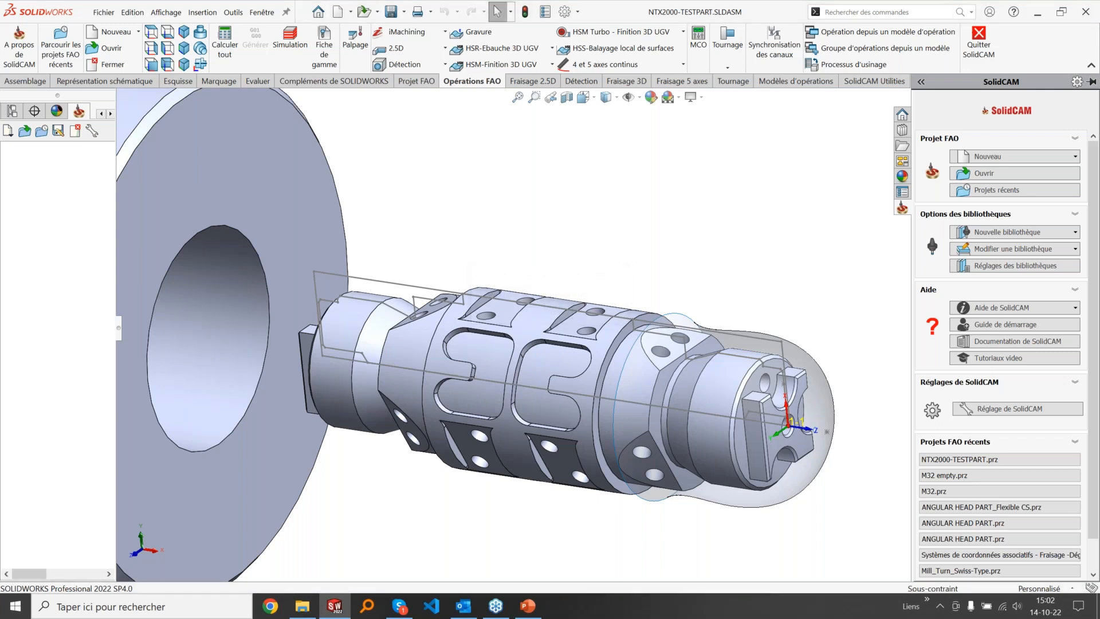
pyautogui.click(594, 327)
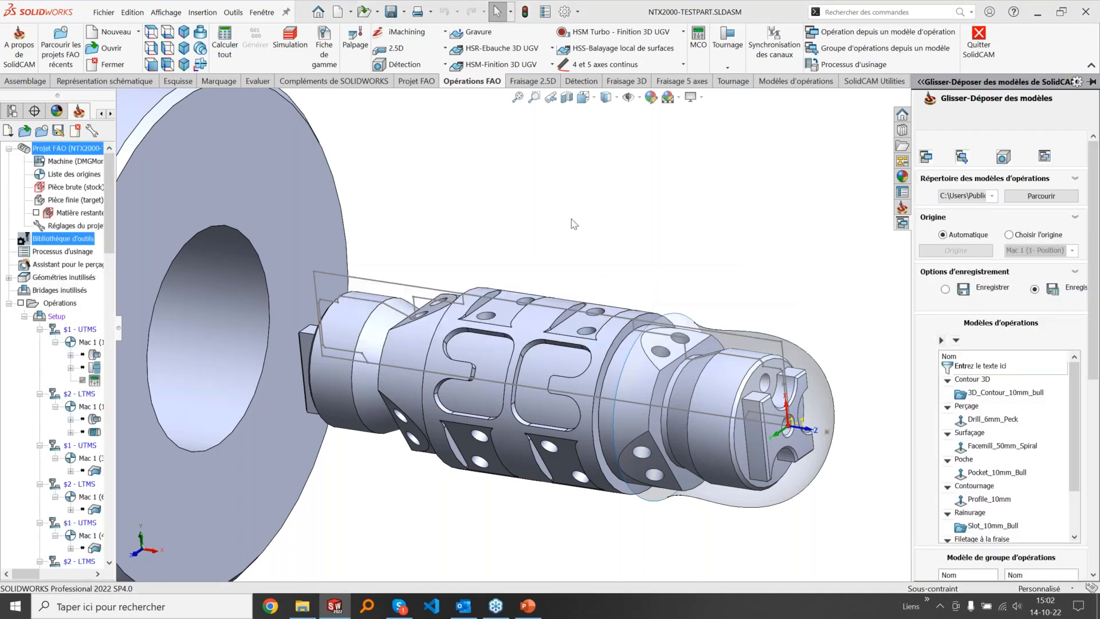
# Step: Widen the CAM tree and calculate all operations of the NTX2000-TESTPART project
pyautogui.moveTo(117, 301); pyautogui.dragTo(315, 298)
pyautogui.click(59, 302)
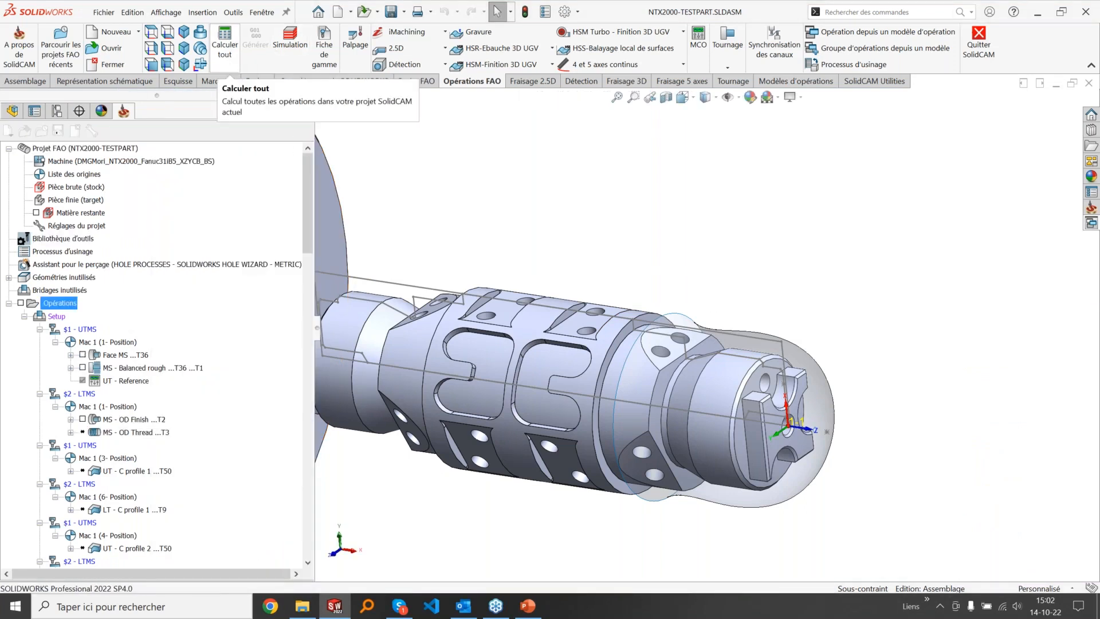
pyautogui.click(225, 48)
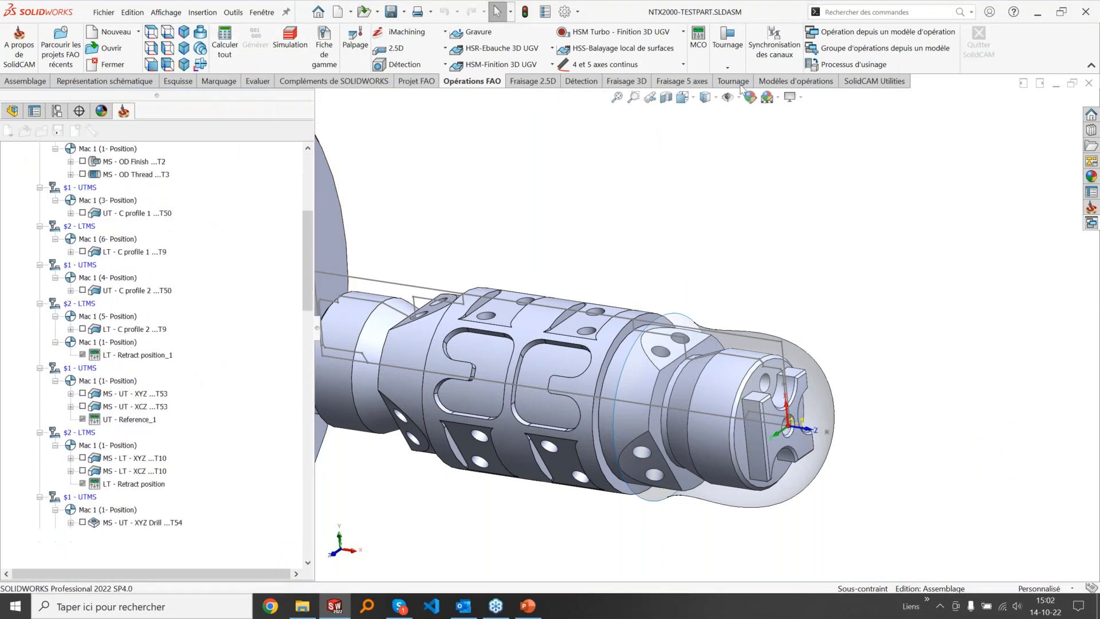
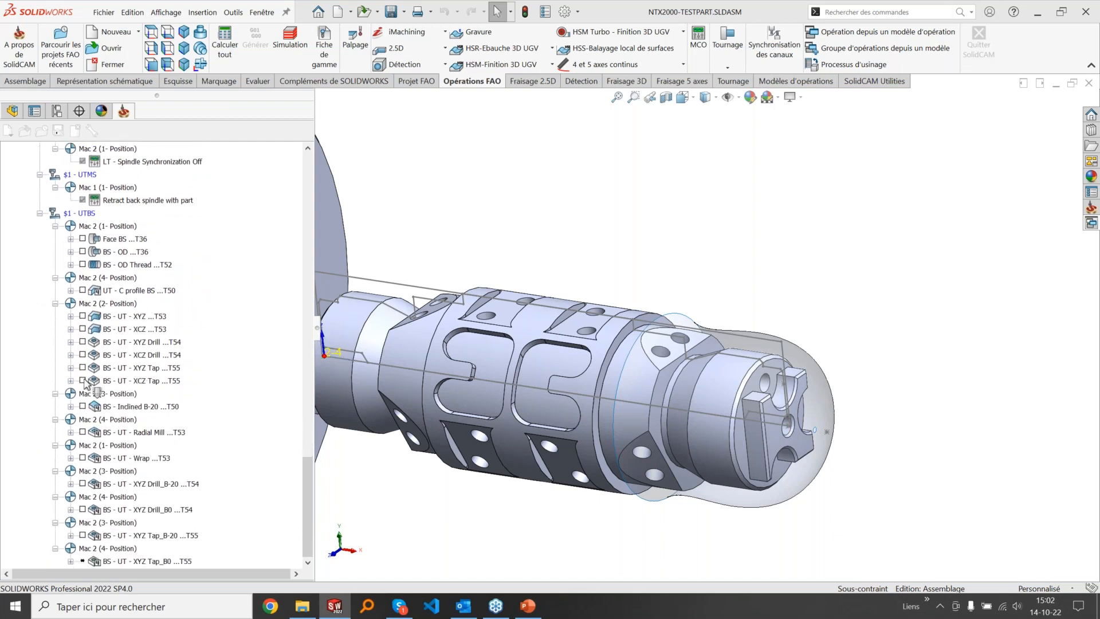
pyautogui.click(552, 401)
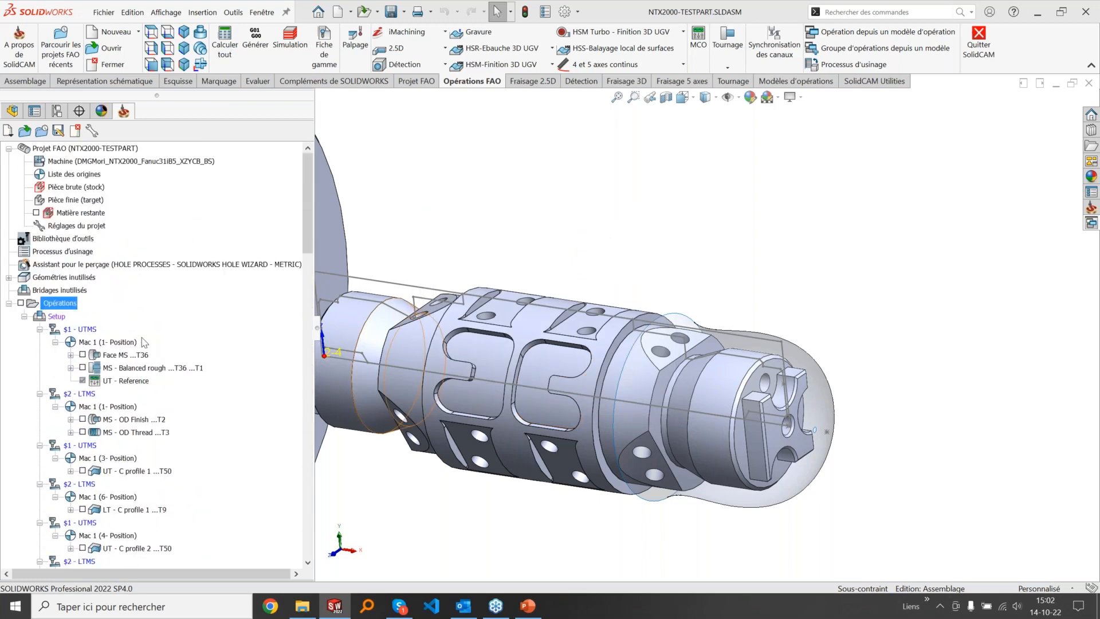
# Step: Examine the first $1 - UTMS and $2 - LTMS groups and select the UT - Reference machine control operation
pyautogui.click(87, 329)
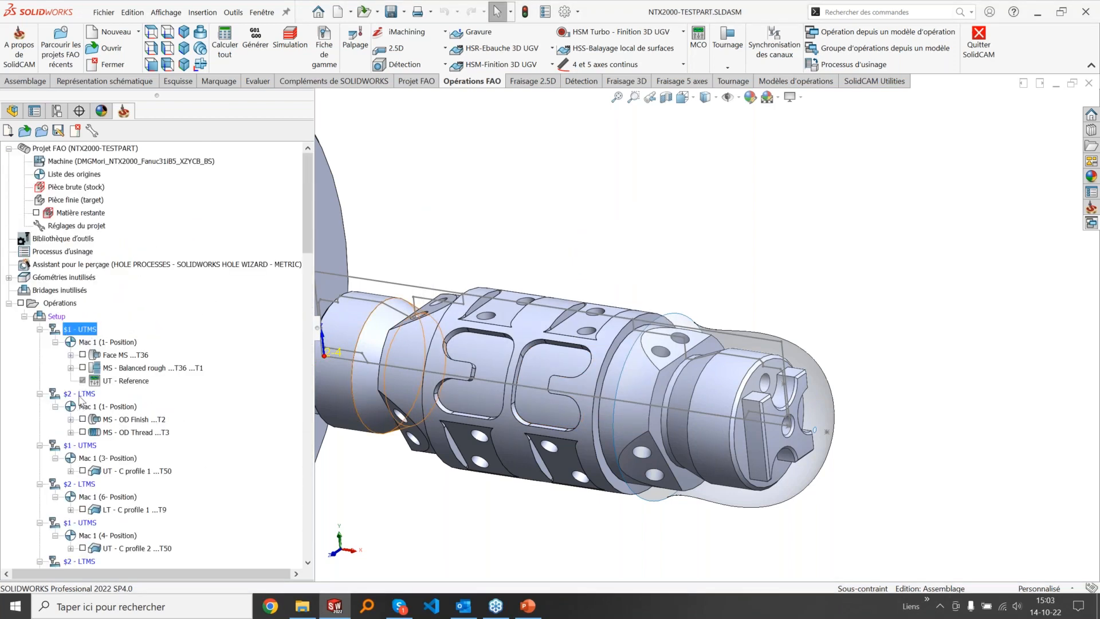
pyautogui.click(83, 394)
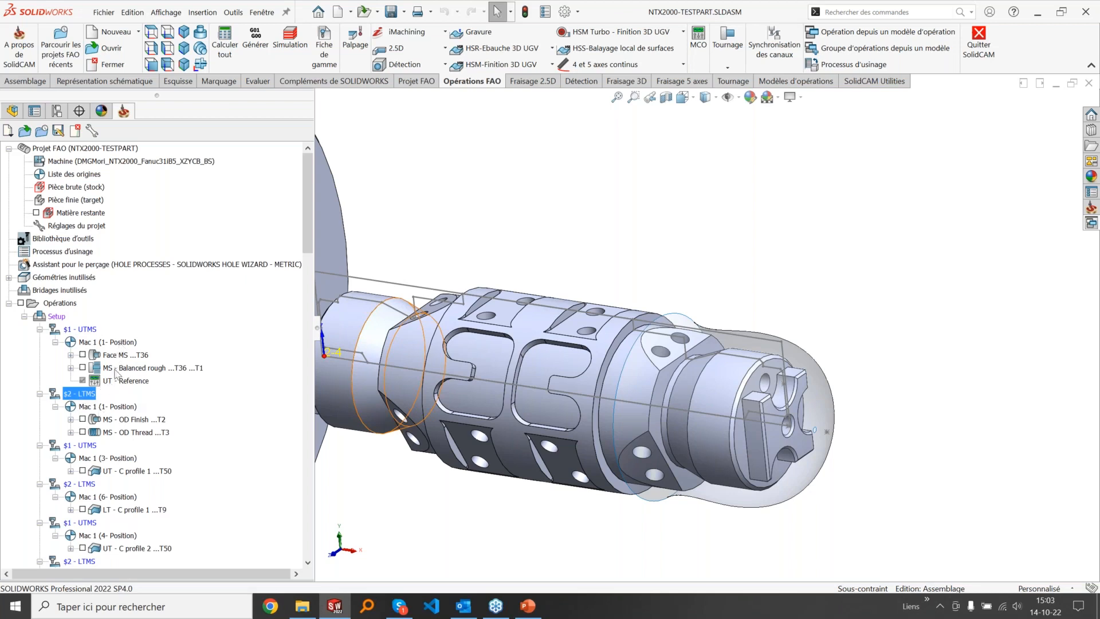
pyautogui.click(115, 380)
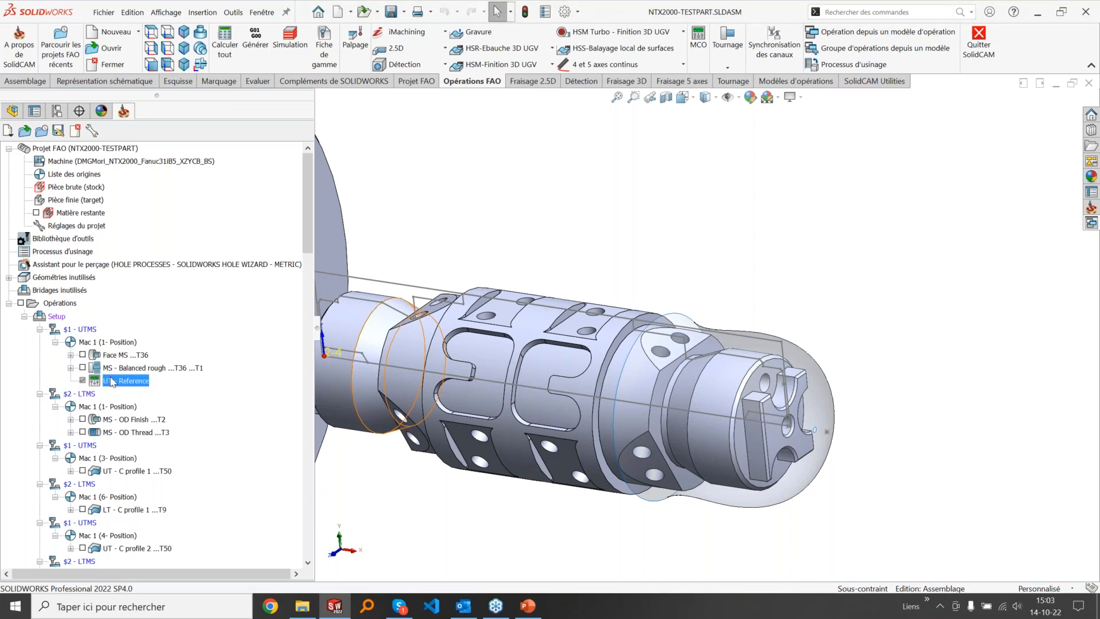
# Step: Open a new machine control operation after UT - Reference to view its actions and properties, and close it without saving
pyautogui.click(697, 39)
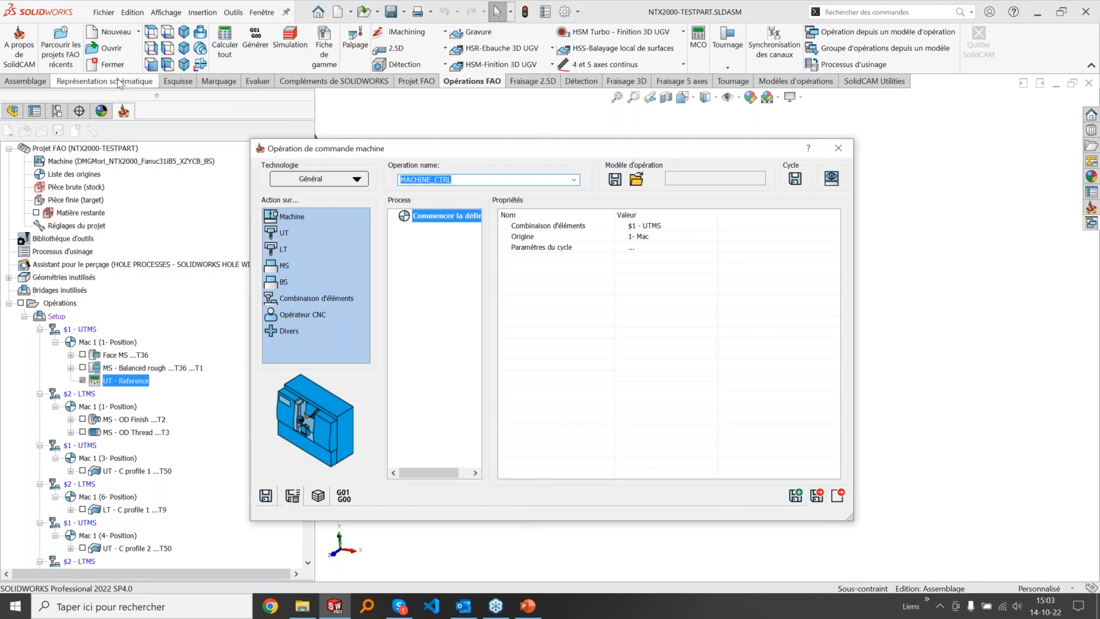
pyautogui.click(178, 80)
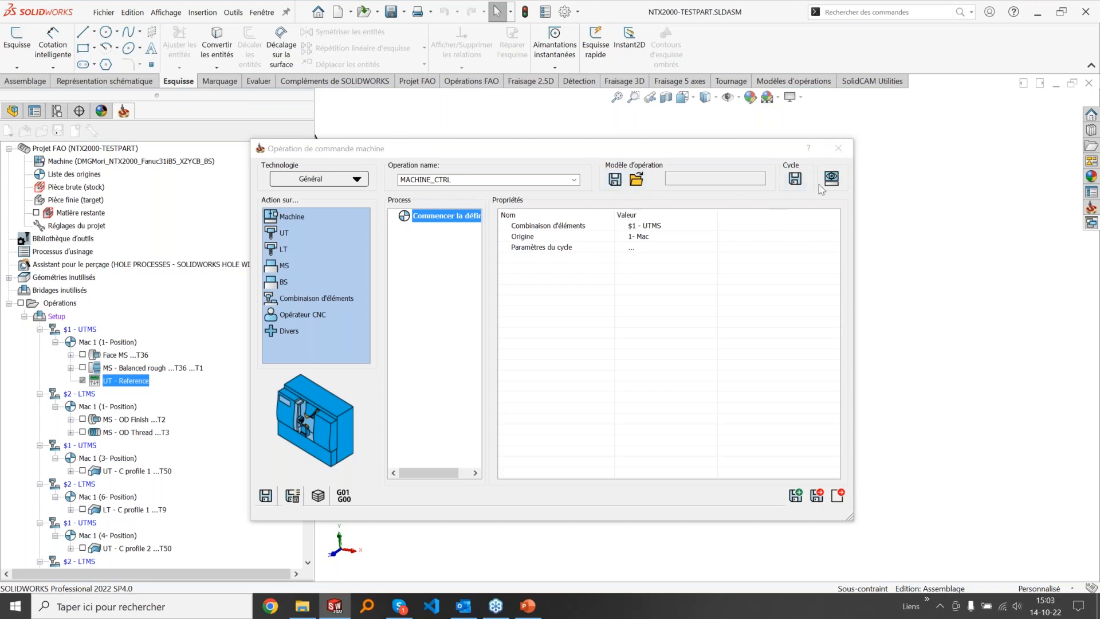
pyautogui.click(838, 148)
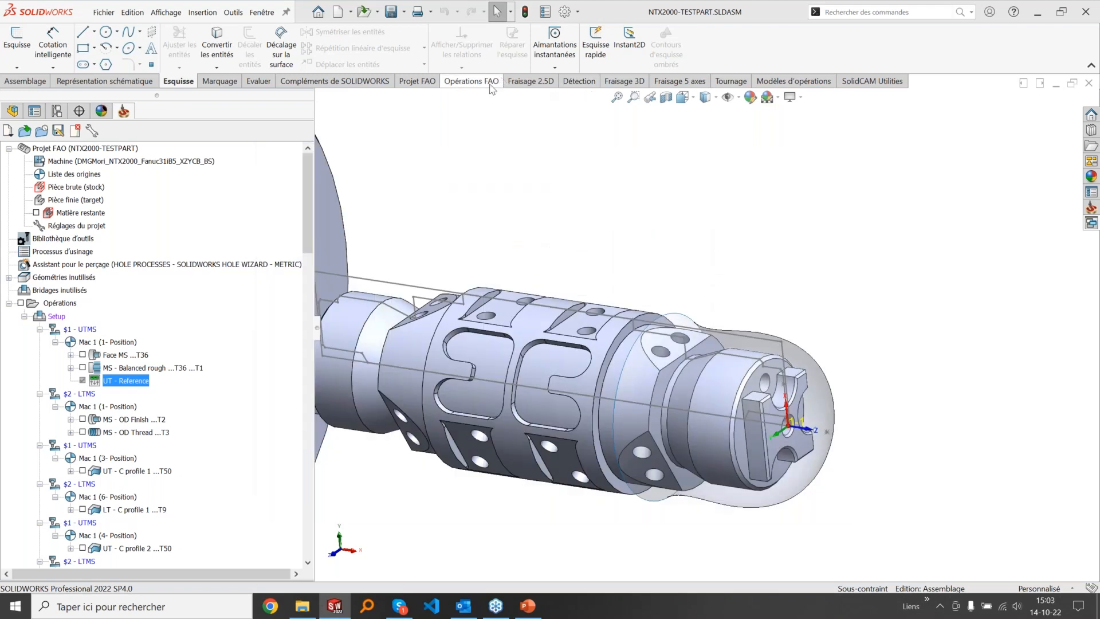
pyautogui.click(490, 82)
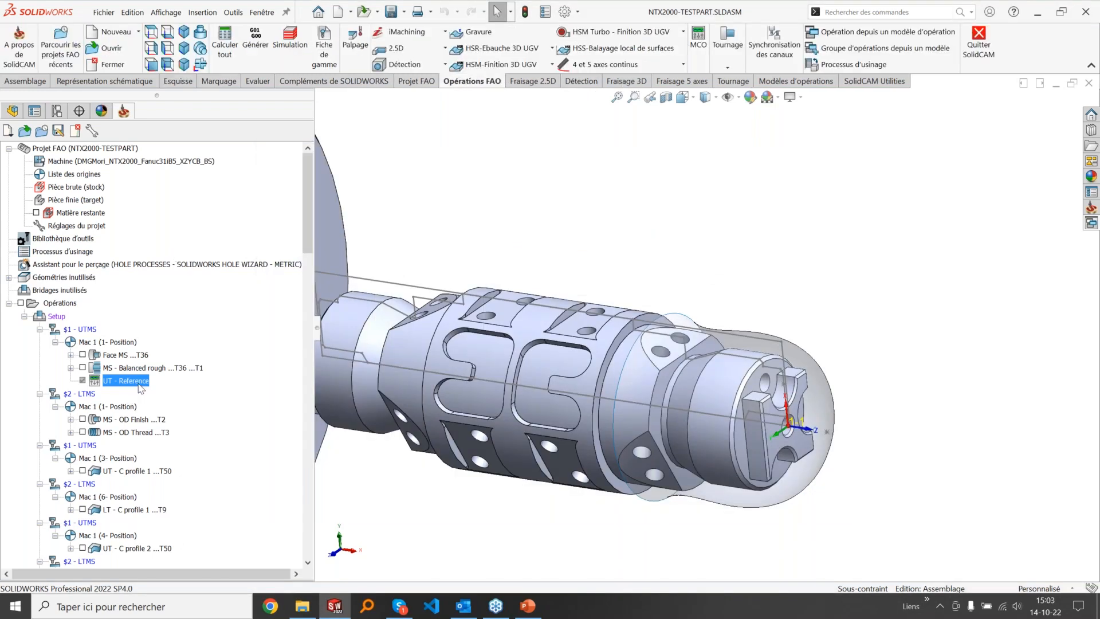
# Step: Open the UT - Reference machine control operation to view its properties and close it
pyautogui.doubleClick(137, 381)
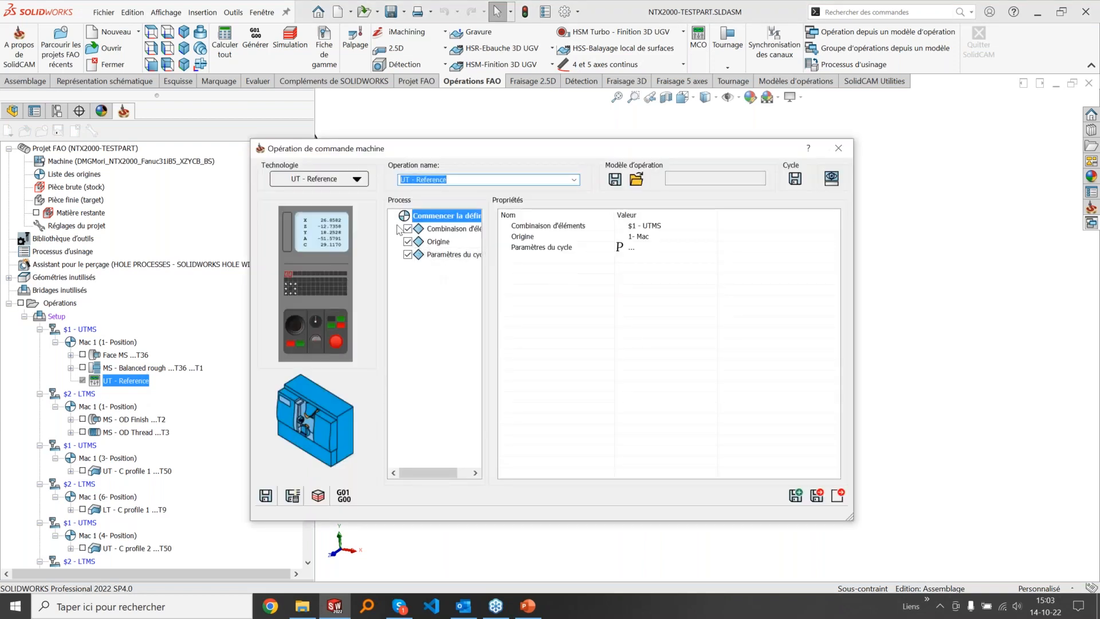
pyautogui.click(838, 147)
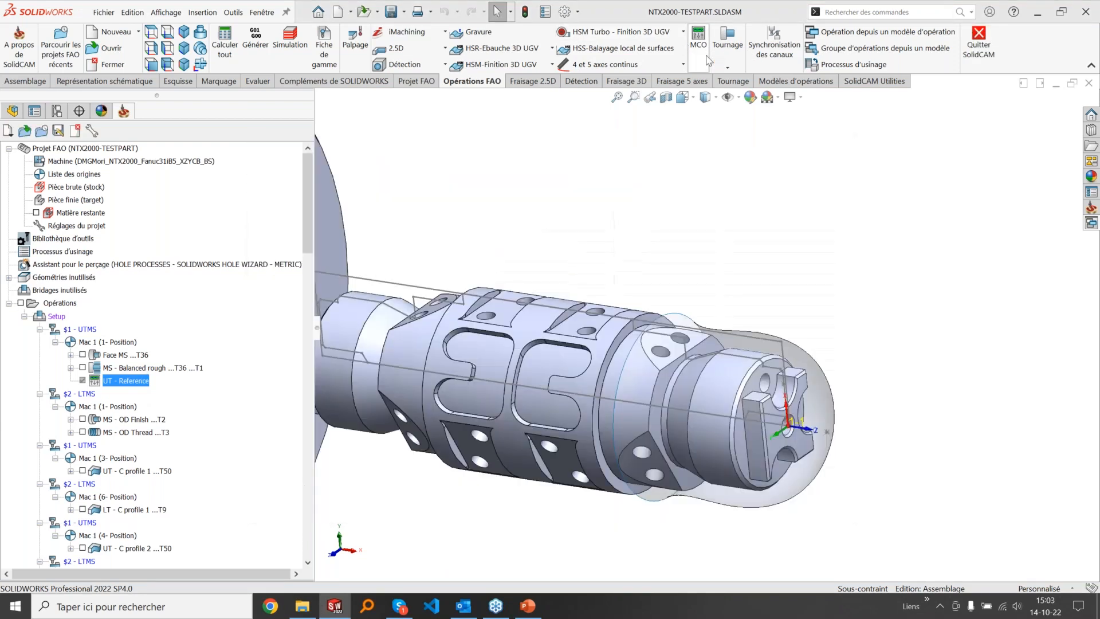
# Step: Try a new machine control operation with a UT action, display the machine preview, and close the operation without saving
pyautogui.click(705, 54)
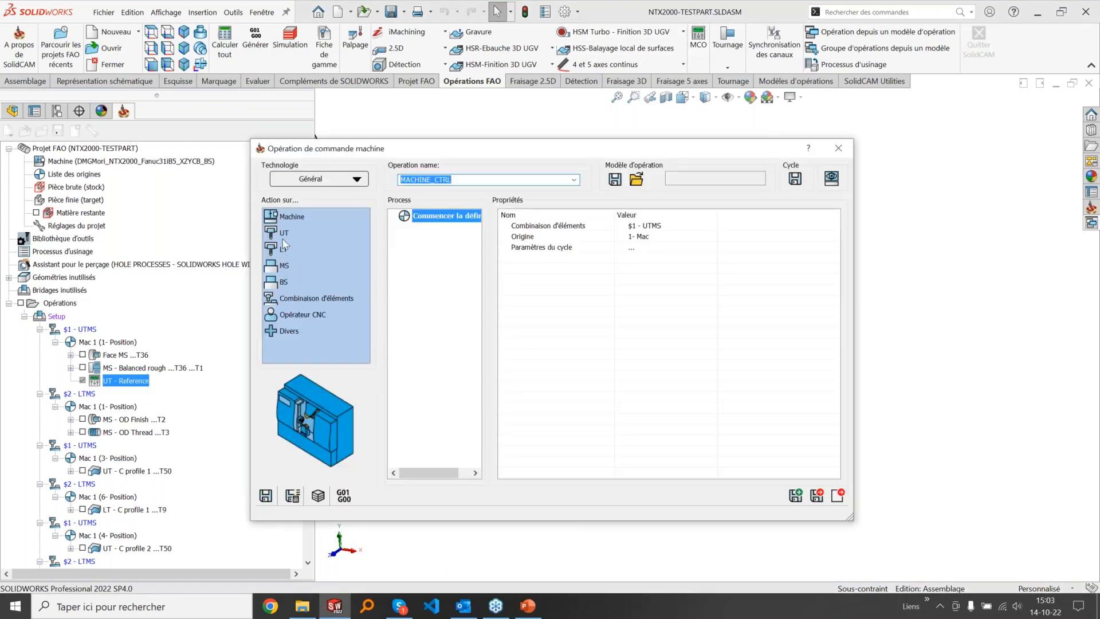
pyautogui.click(279, 234)
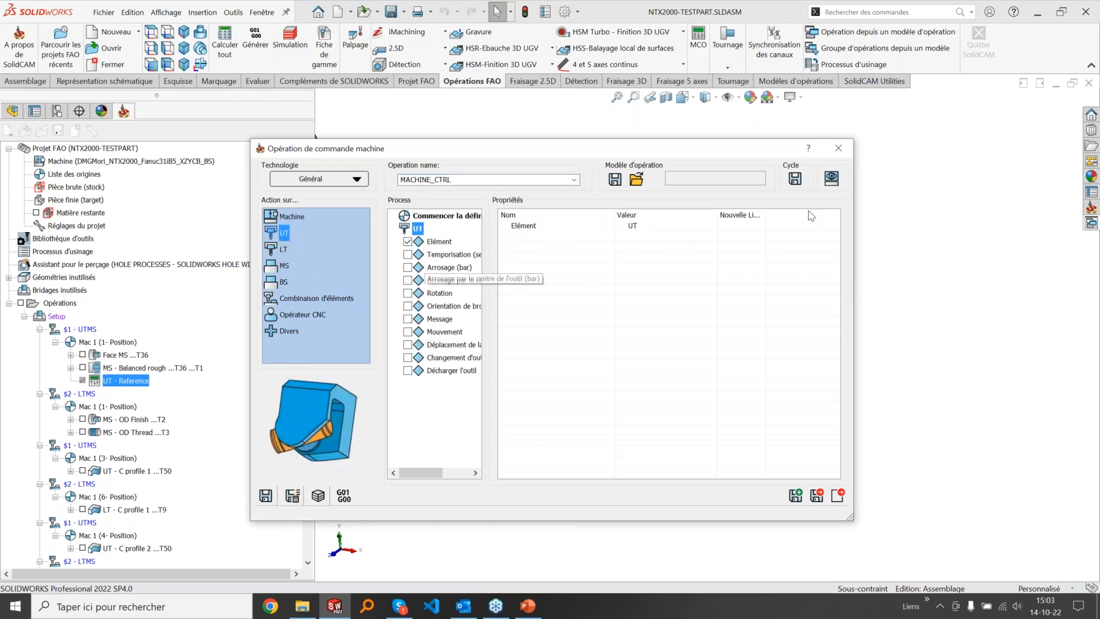
pyautogui.click(835, 181)
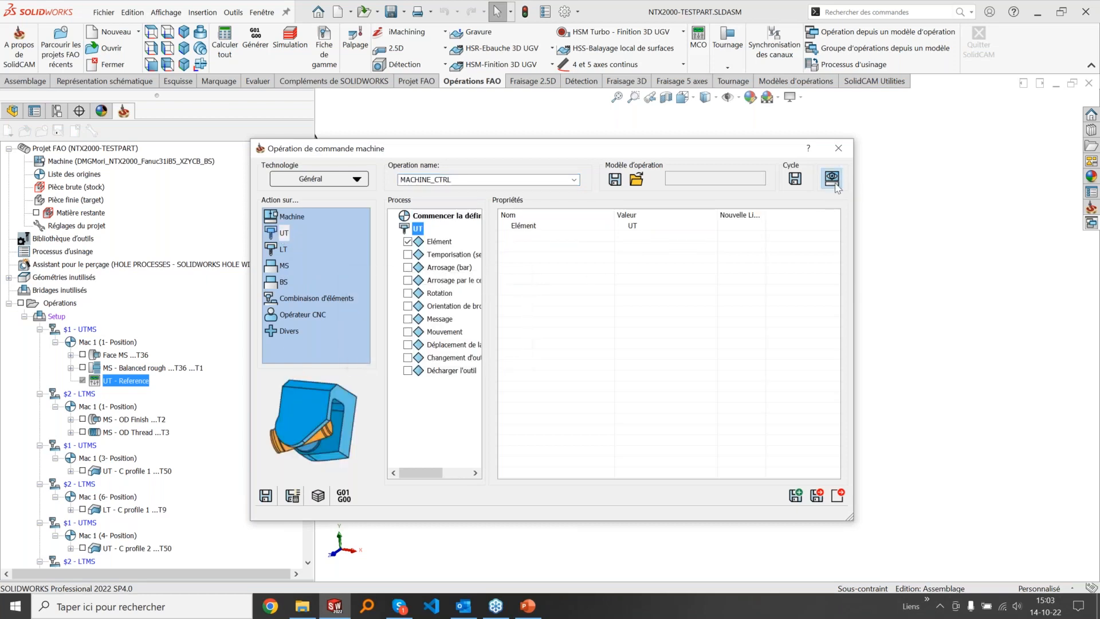
pyautogui.scroll(3, 809, 303)
pyautogui.scroll(5, 939, 379)
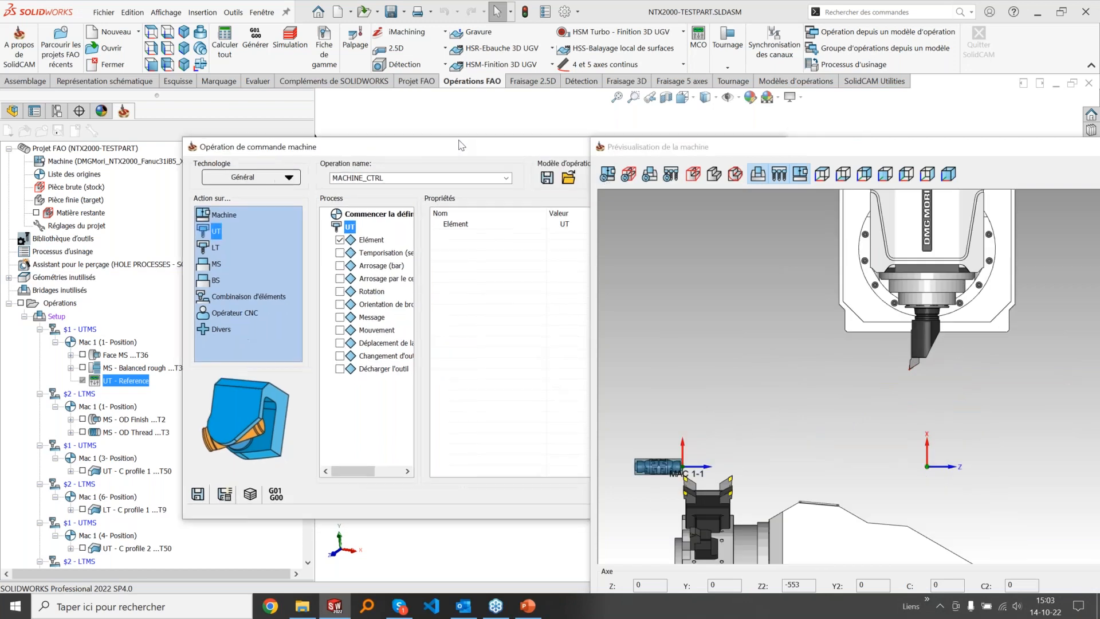
pyautogui.click(634, 123)
pyautogui.click(412, 323)
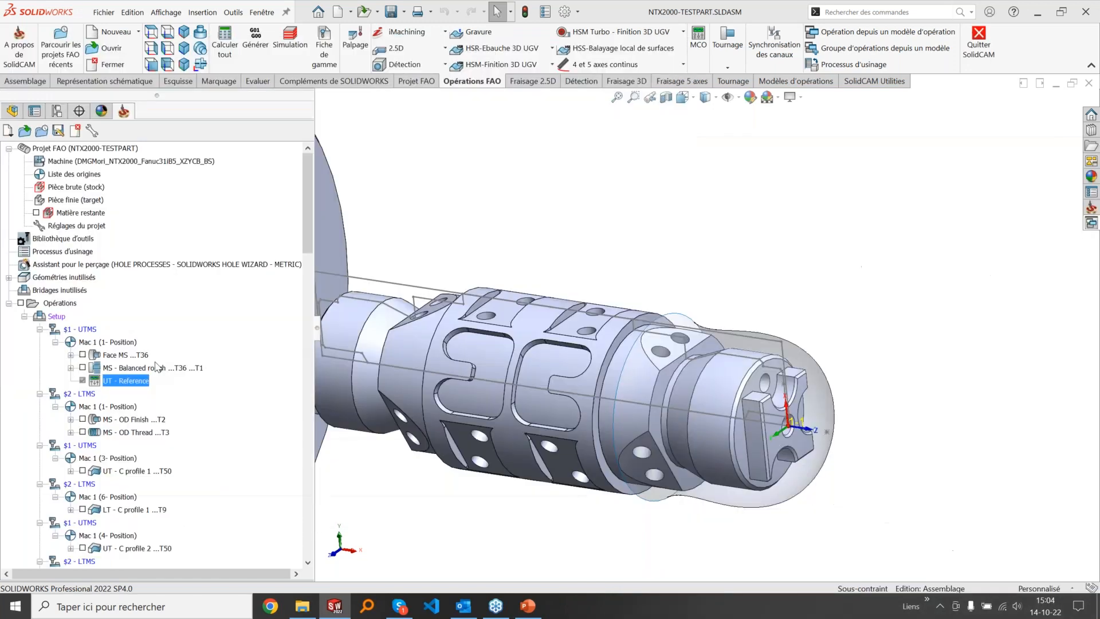
# Step: Start a new machine control operation after MS - Balanced rough and enable Mouvement for the UT element
pyautogui.click(156, 367)
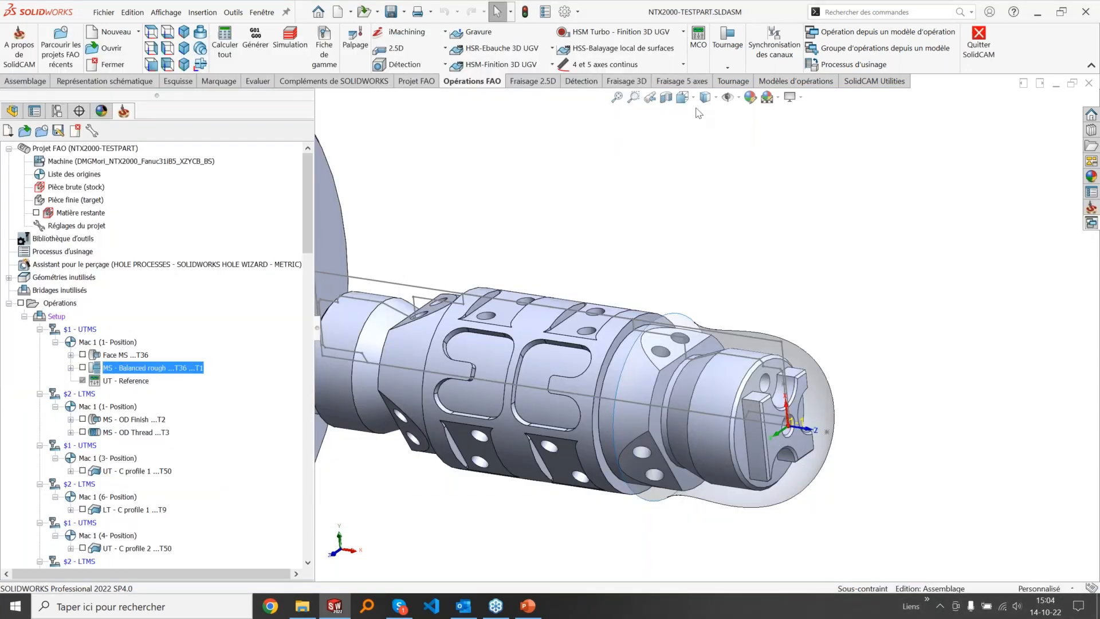
pyautogui.click(703, 57)
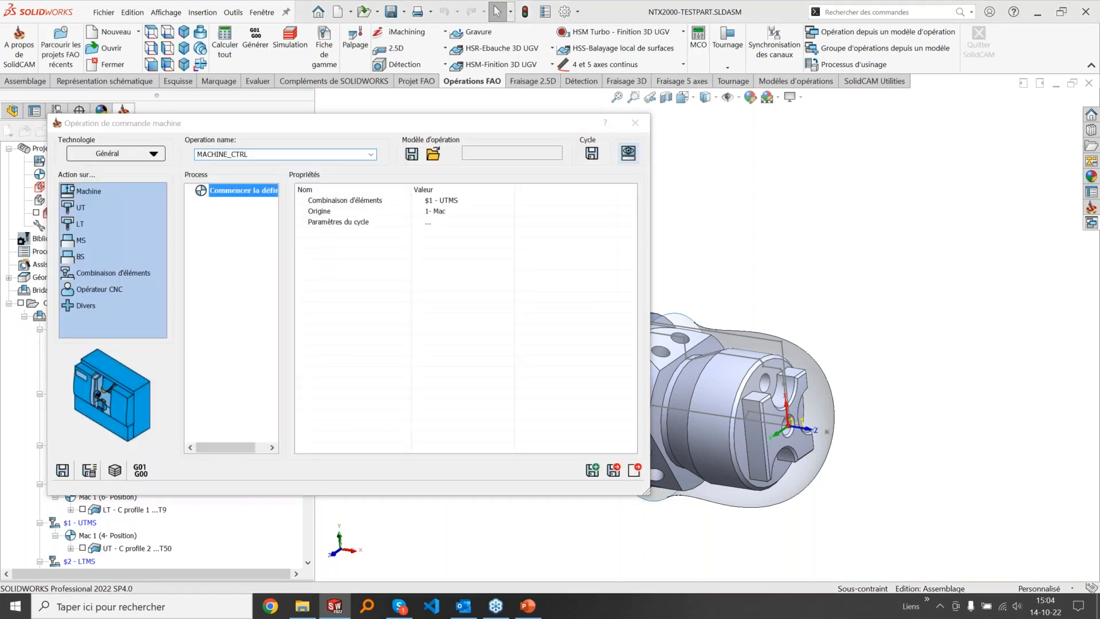
pyautogui.scroll(8, 830, 355)
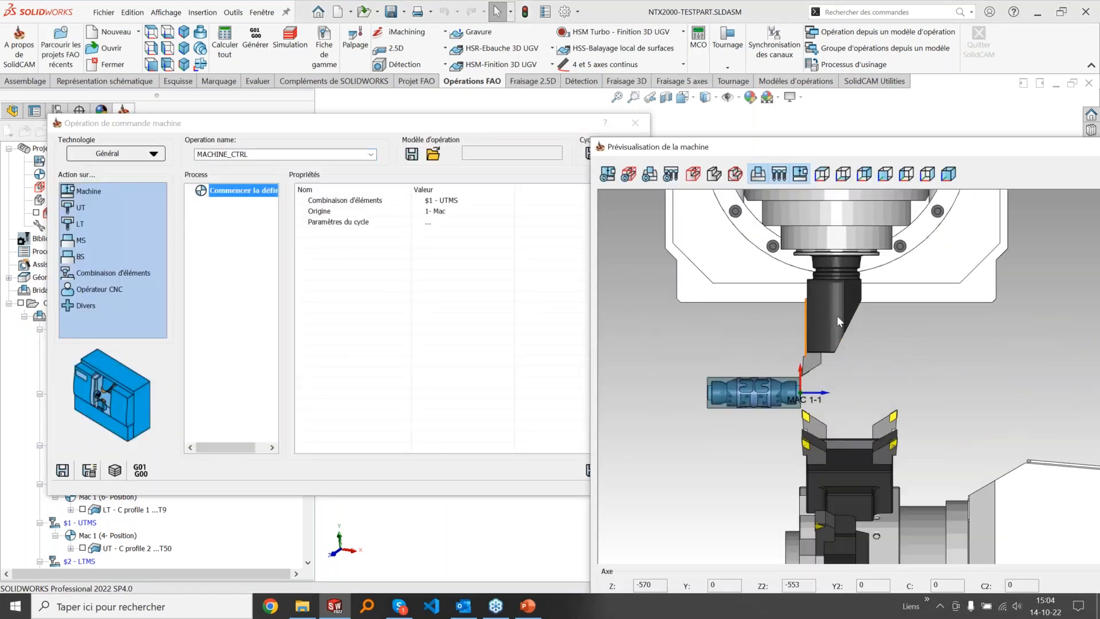
pyautogui.scroll(3, 861, 401)
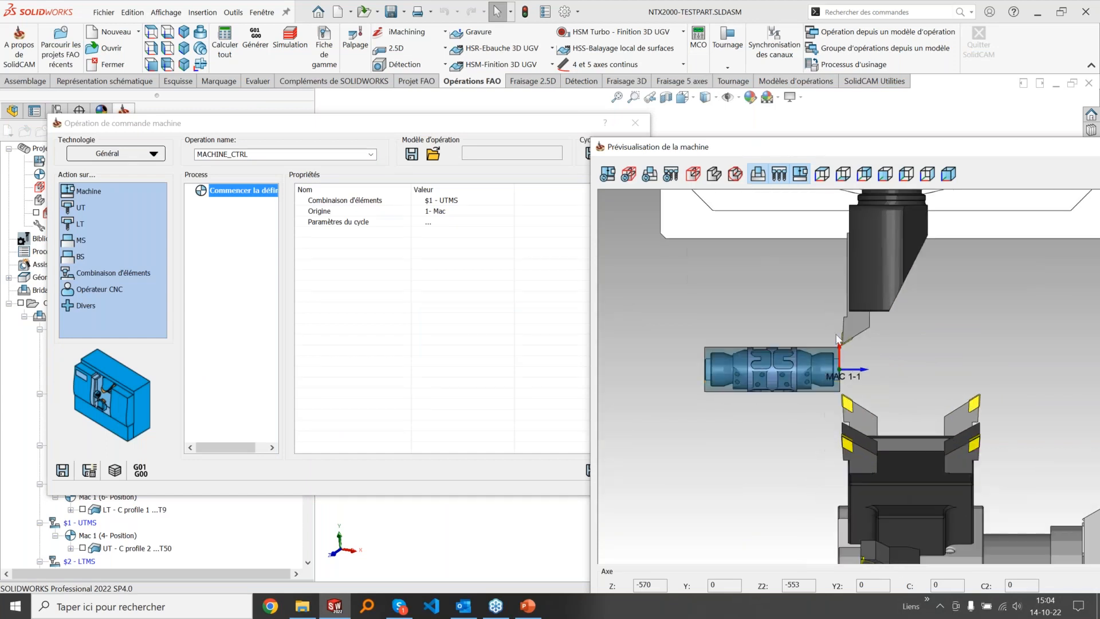
pyautogui.scroll(-3, 946, 351)
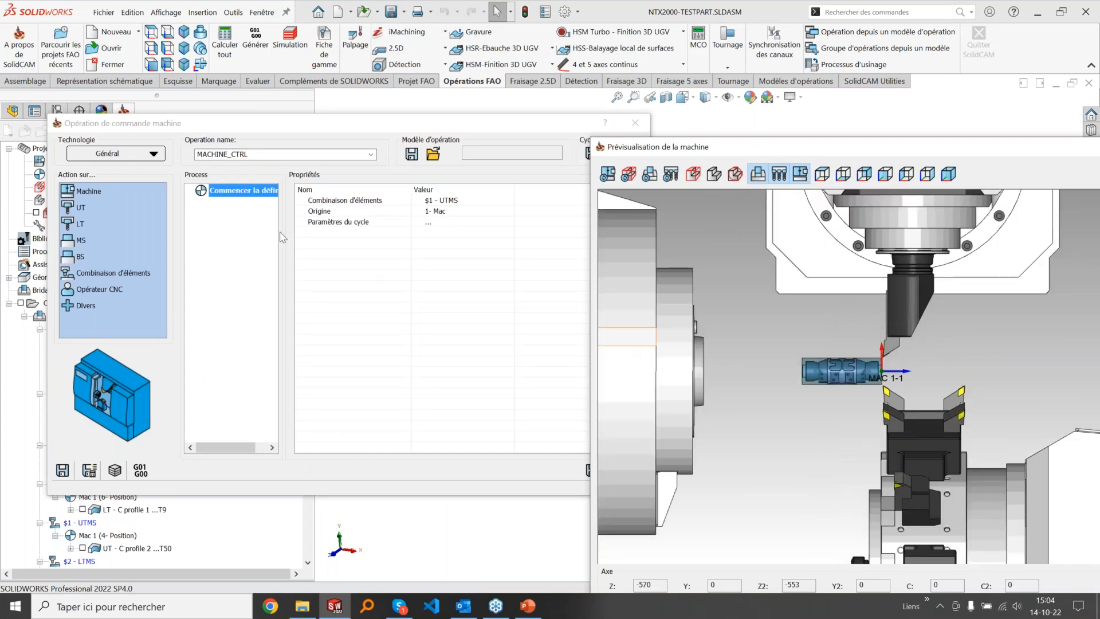
pyautogui.click(79, 208)
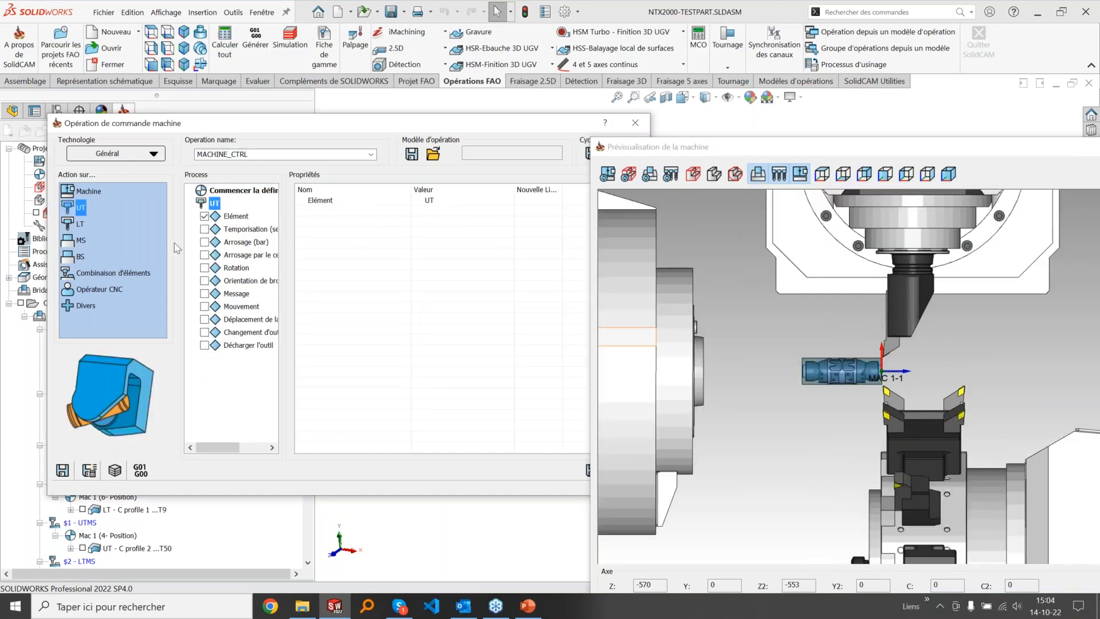
pyautogui.click(203, 306)
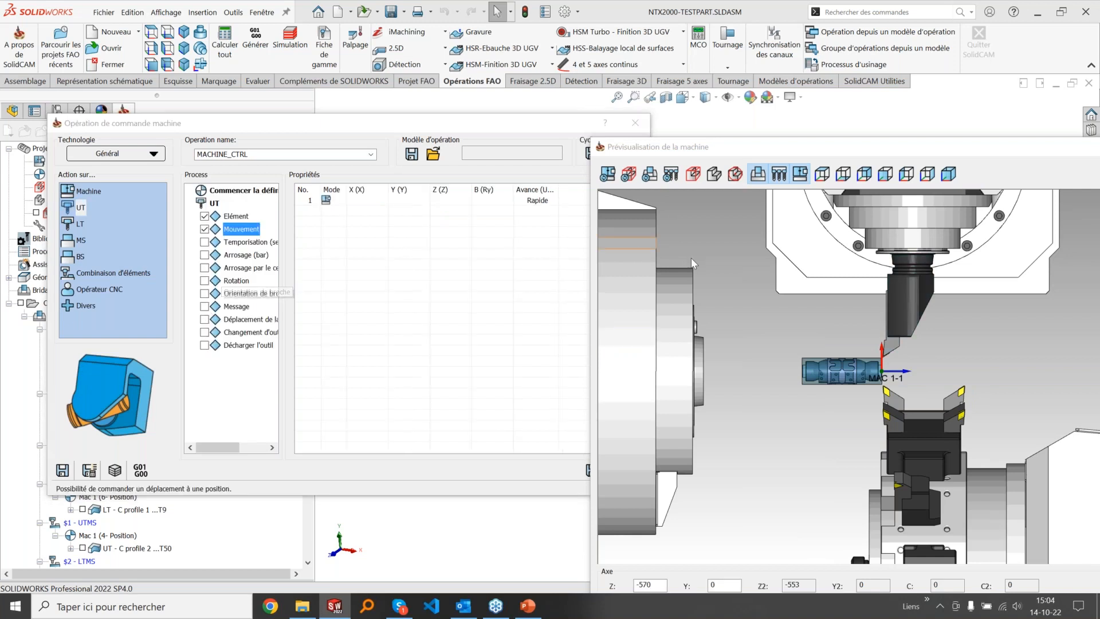
# Step: Set the UT movement's X position to Point de référence and check the head in the machine preview
pyautogui.scroll(-4, 939, 349)
pyautogui.scroll(3, 1033, 315)
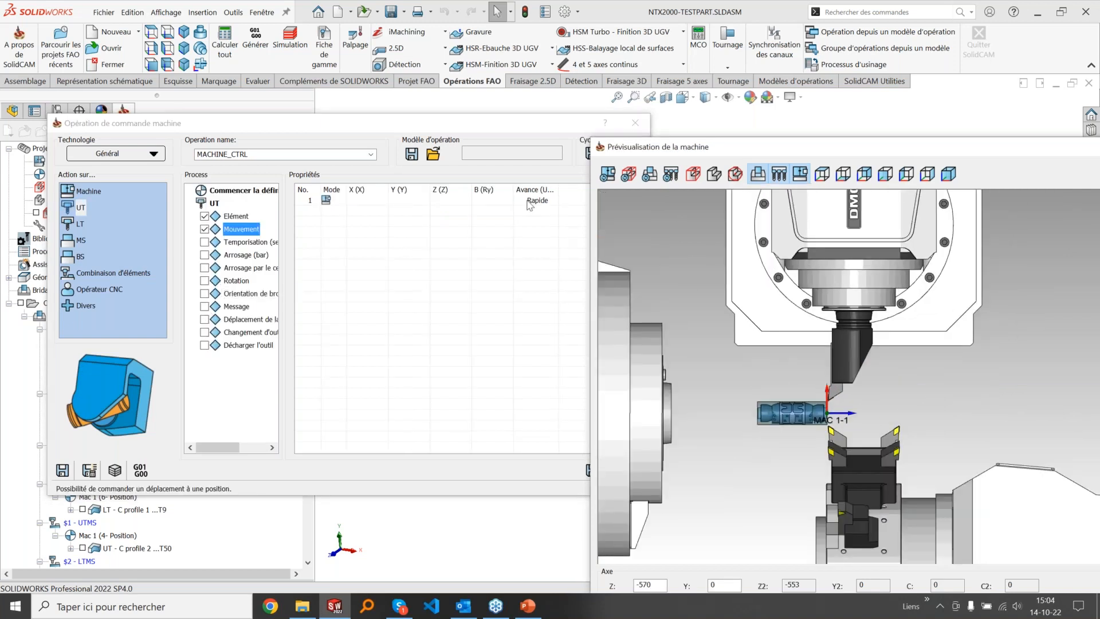
pyautogui.click(384, 202)
pyautogui.click(383, 201)
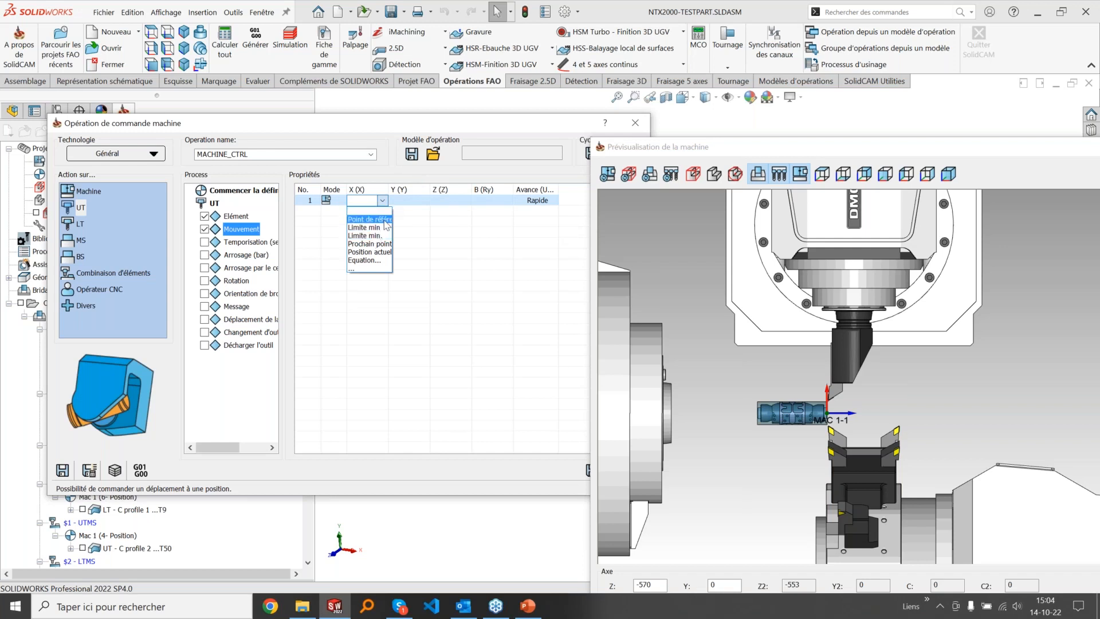
pyautogui.click(370, 219)
pyautogui.click(720, 318)
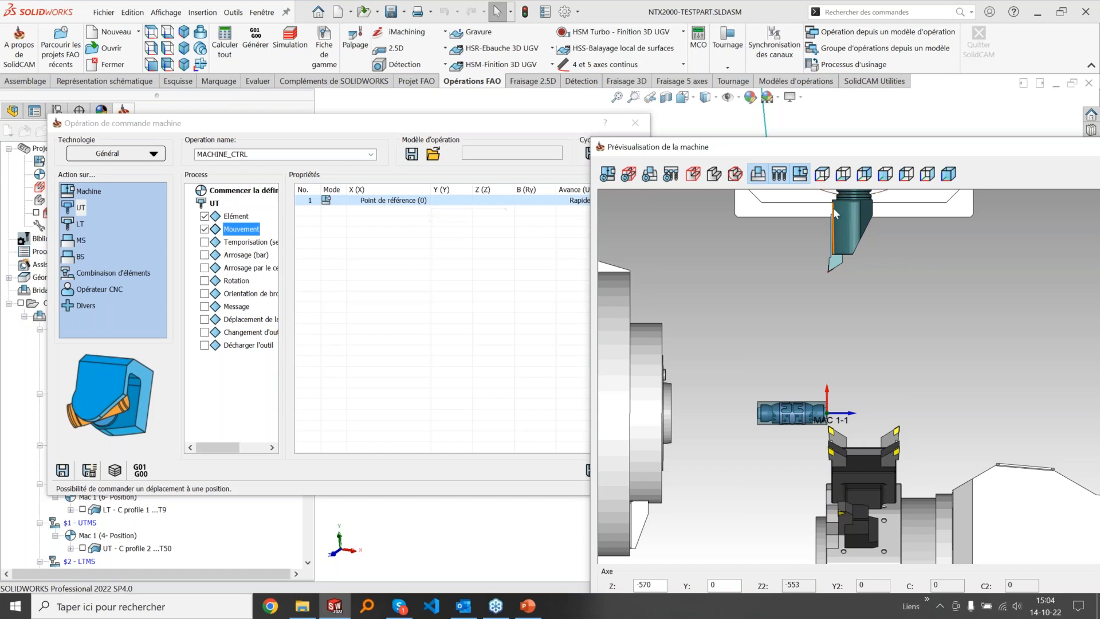
pyautogui.scroll(-5, 880, 242)
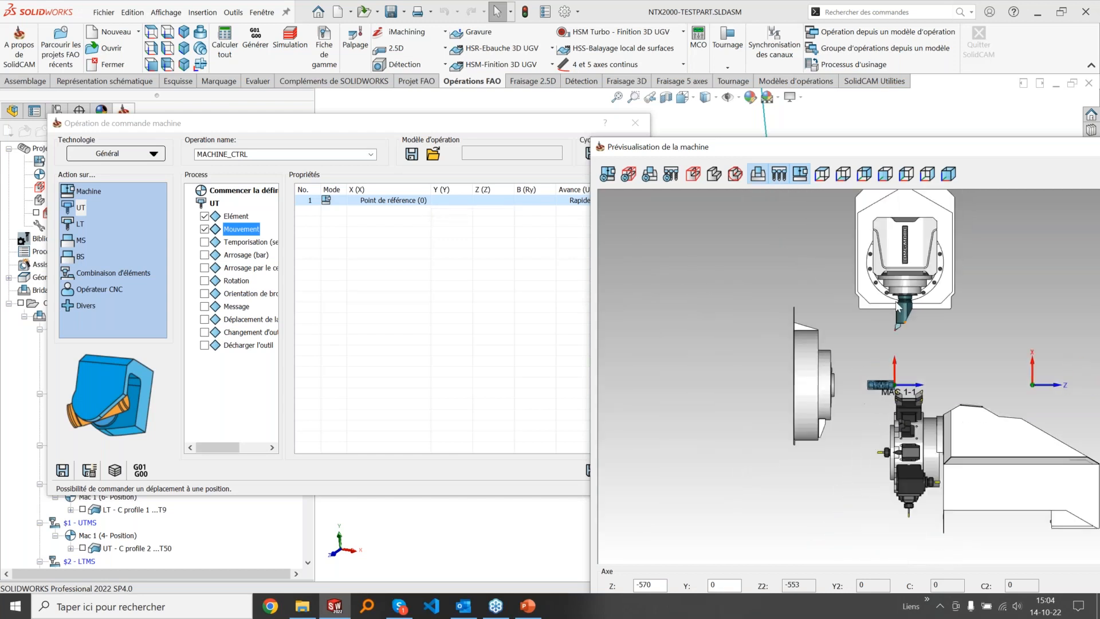
pyautogui.scroll(4, 893, 235)
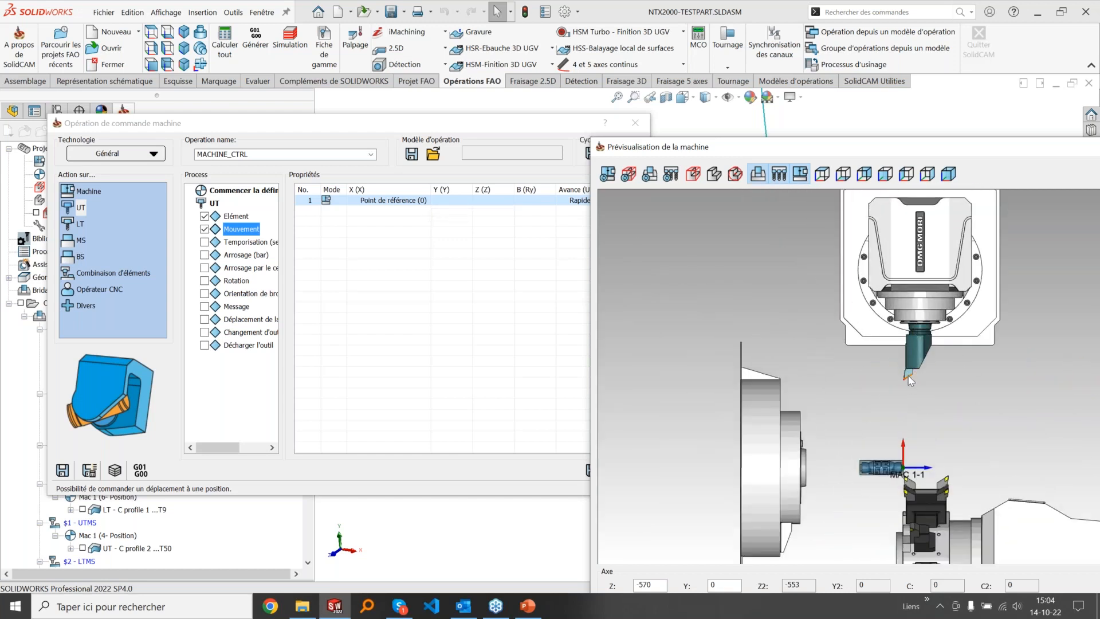
pyautogui.scroll(-3, 919, 376)
pyautogui.scroll(2, 804, 429)
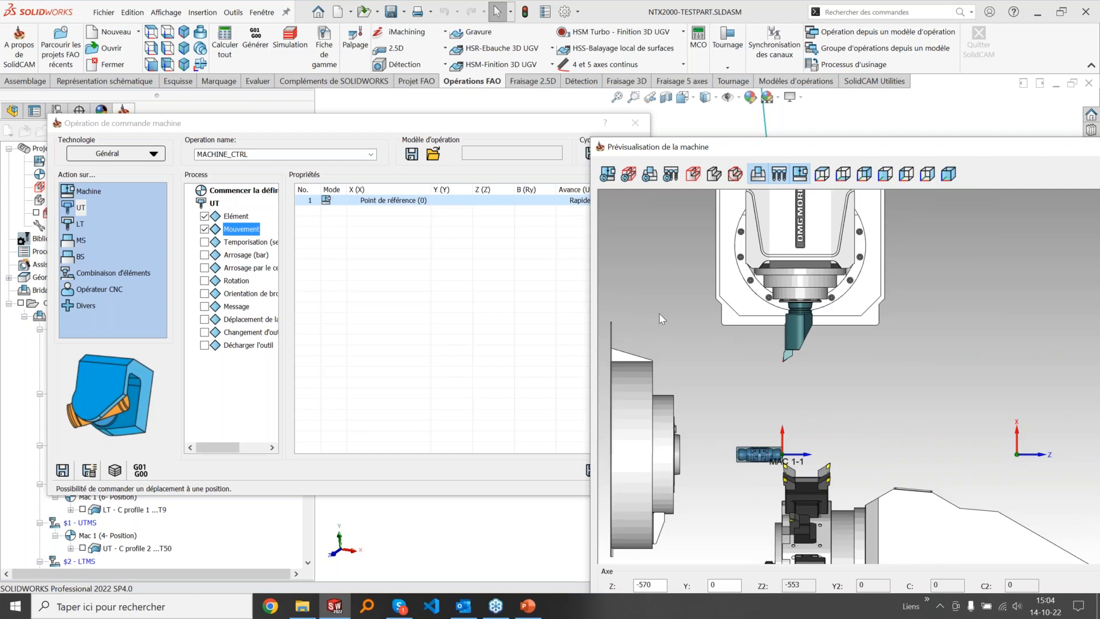
# Step: Set the UT movement's Z position to Limite min
pyautogui.click(498, 200)
pyautogui.click(508, 200)
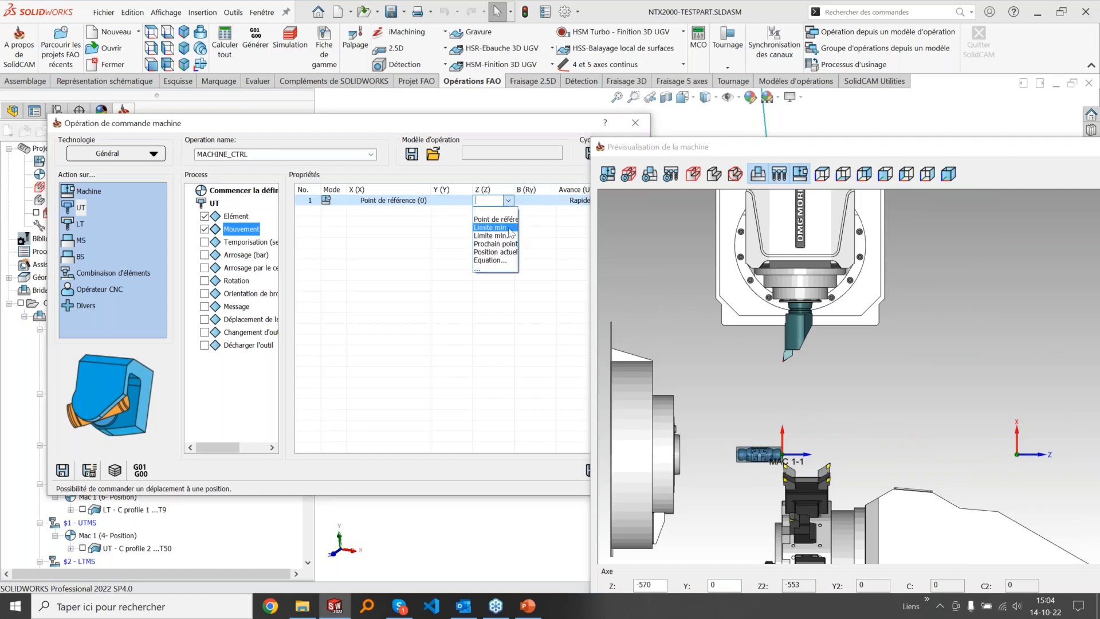
pyautogui.click(508, 230)
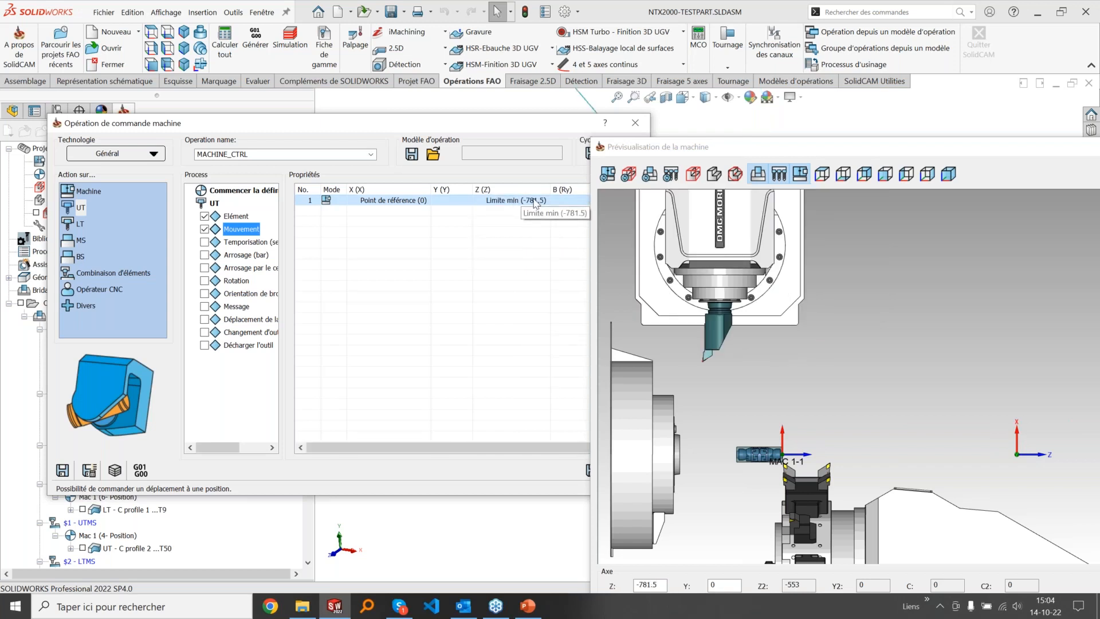
pyautogui.click(536, 201)
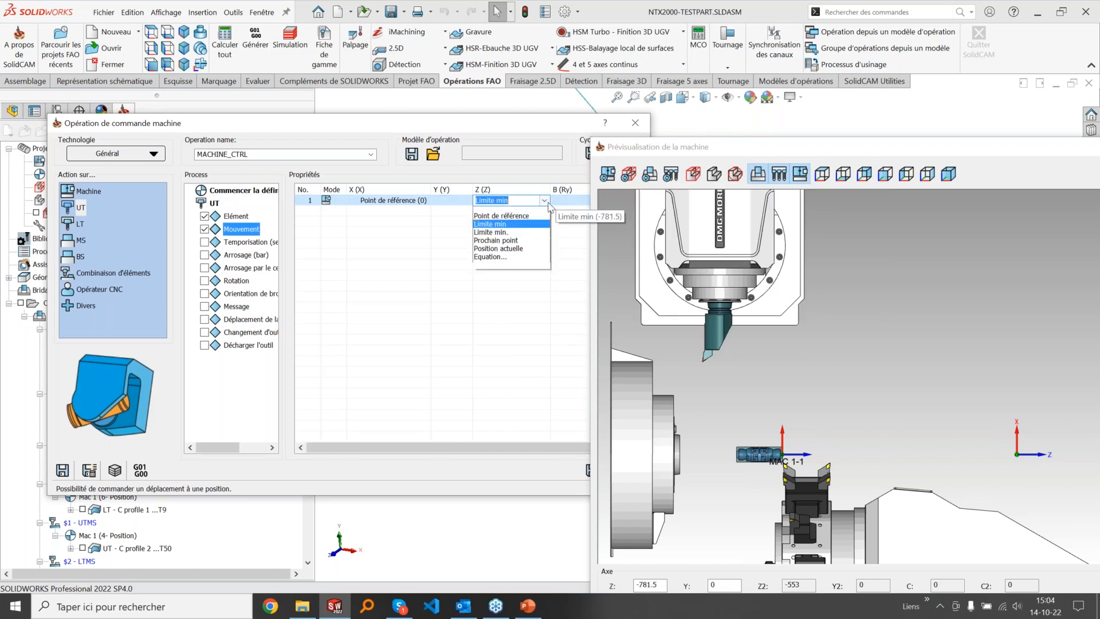
pyautogui.click(529, 228)
# Step: Try the second limit option, listed as "Limite min." with a period, for the UT movement's Z position
pyautogui.click(544, 202)
pyautogui.click(528, 236)
pyautogui.click(404, 327)
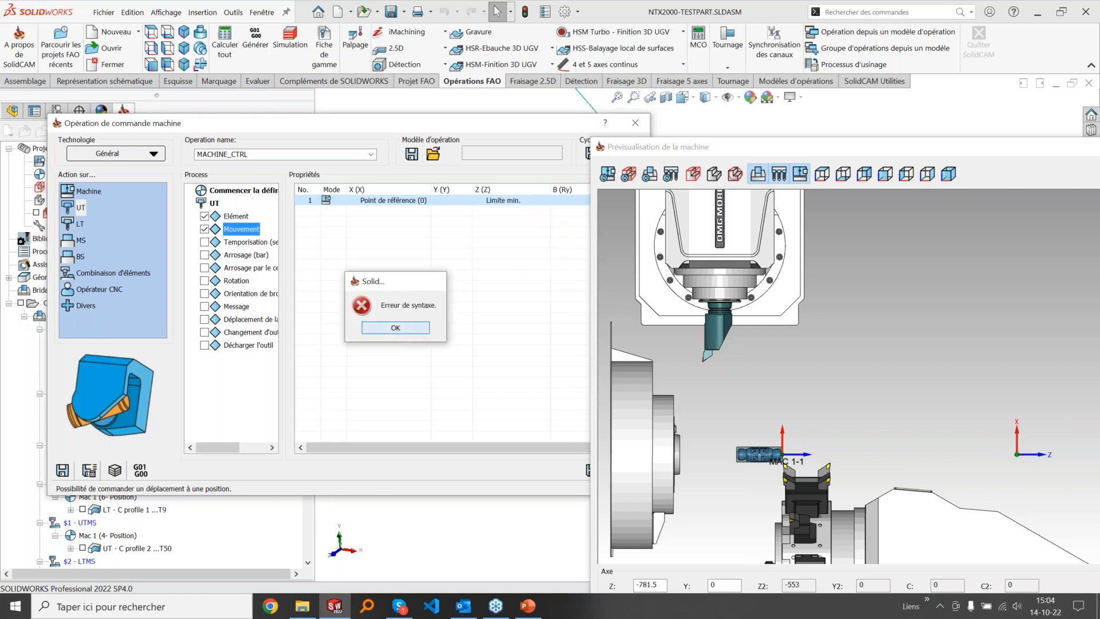
pyautogui.click(508, 200)
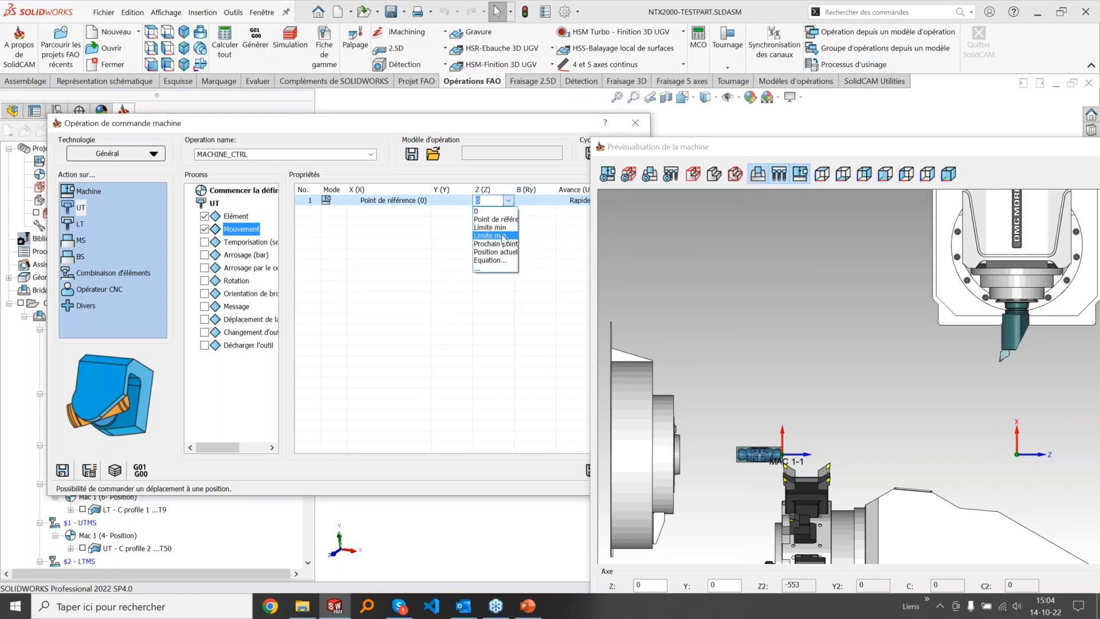
pyautogui.click(504, 237)
pyautogui.click(404, 328)
# Step: Choose Limite min again for the UT movement's Z position and subtract 50 from it
pyautogui.click(508, 200)
pyautogui.click(497, 227)
pyautogui.click(801, 380)
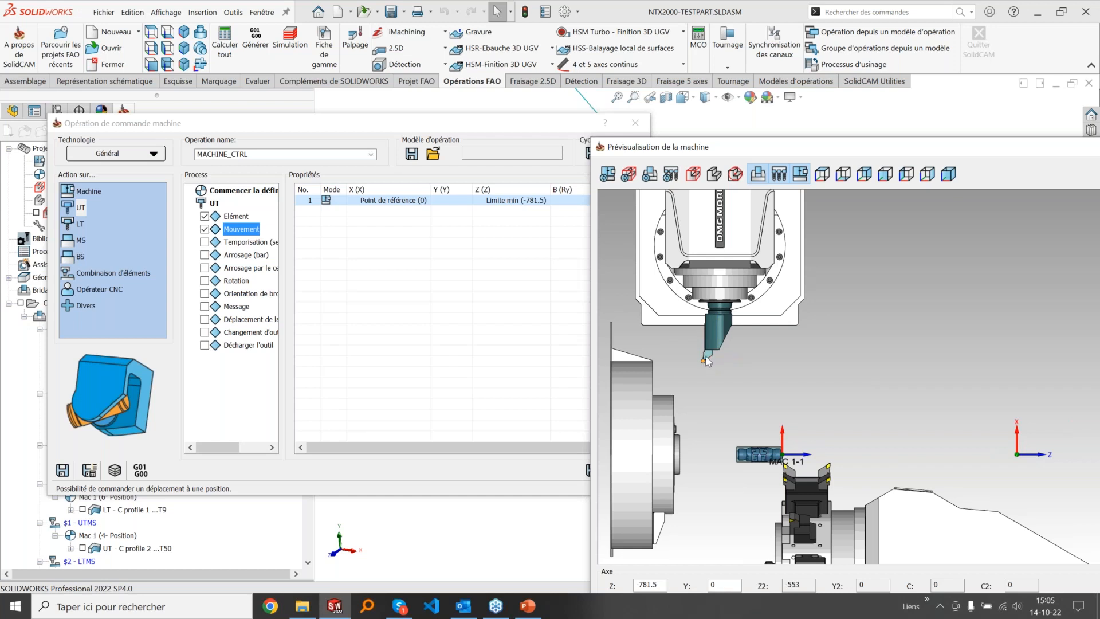
pyautogui.click(542, 201)
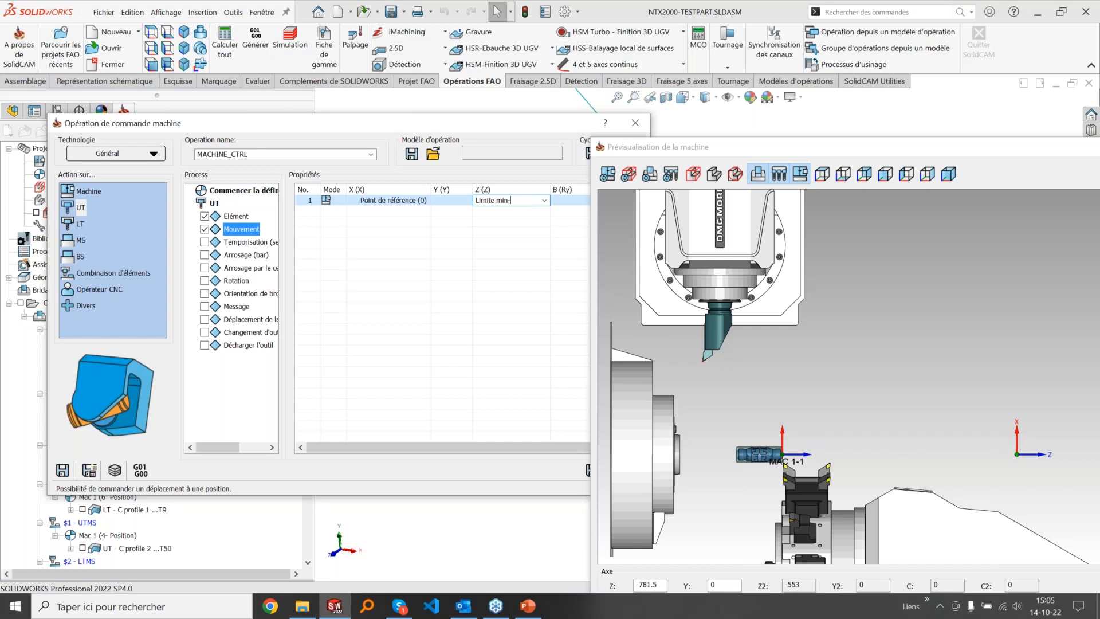
pyautogui.press('Return')
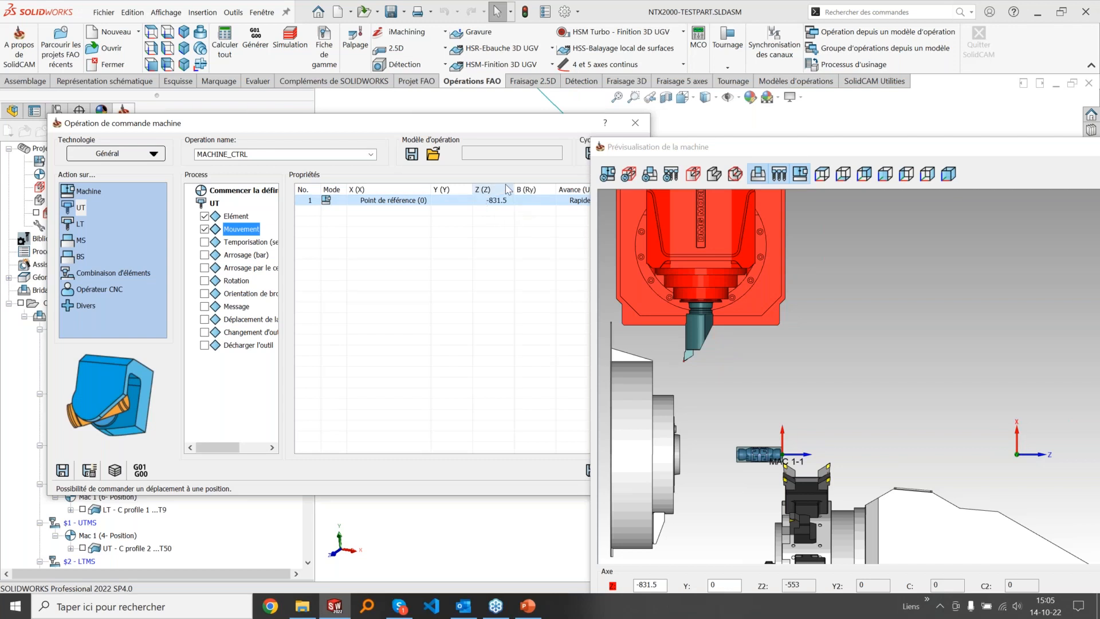
# Step: Replace the UT movement's Z position with the expression Limite min+50
pyautogui.click(486, 199)
pyautogui.click(508, 200)
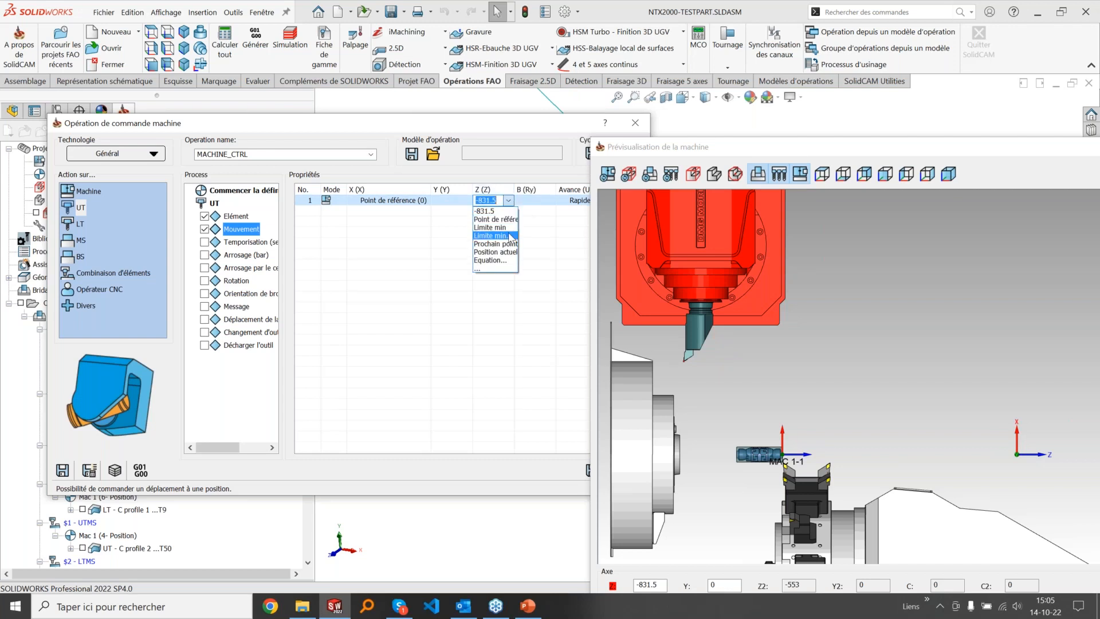
pyautogui.click(499, 228)
pyautogui.click(540, 202)
pyautogui.press('Right')
pyautogui.press('Right')
pyautogui.click(534, 202)
pyautogui.press('Right')
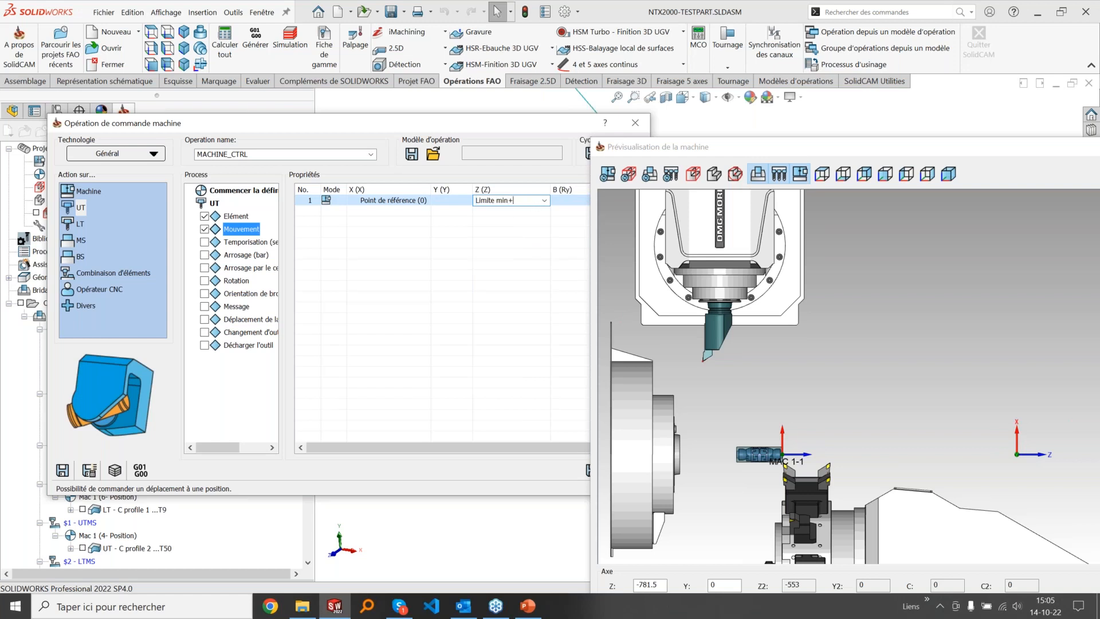
pyautogui.write('+50')
pyautogui.press('Return')
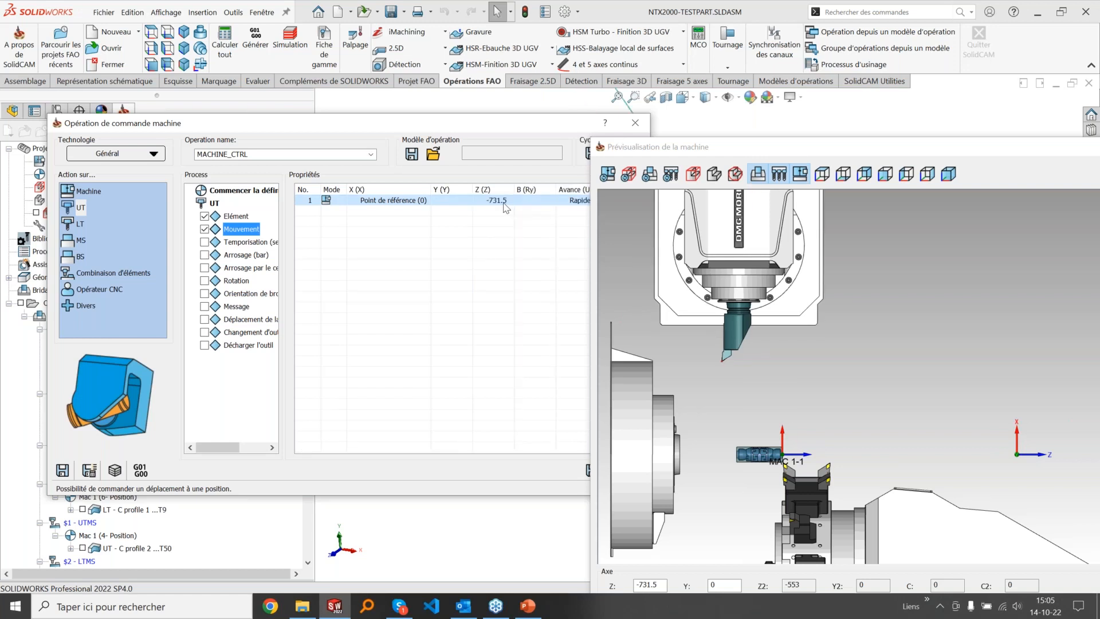
# Step: Inspect the UT head's position in the machine preview and close the machine control operation without saving
pyautogui.click(627, 255)
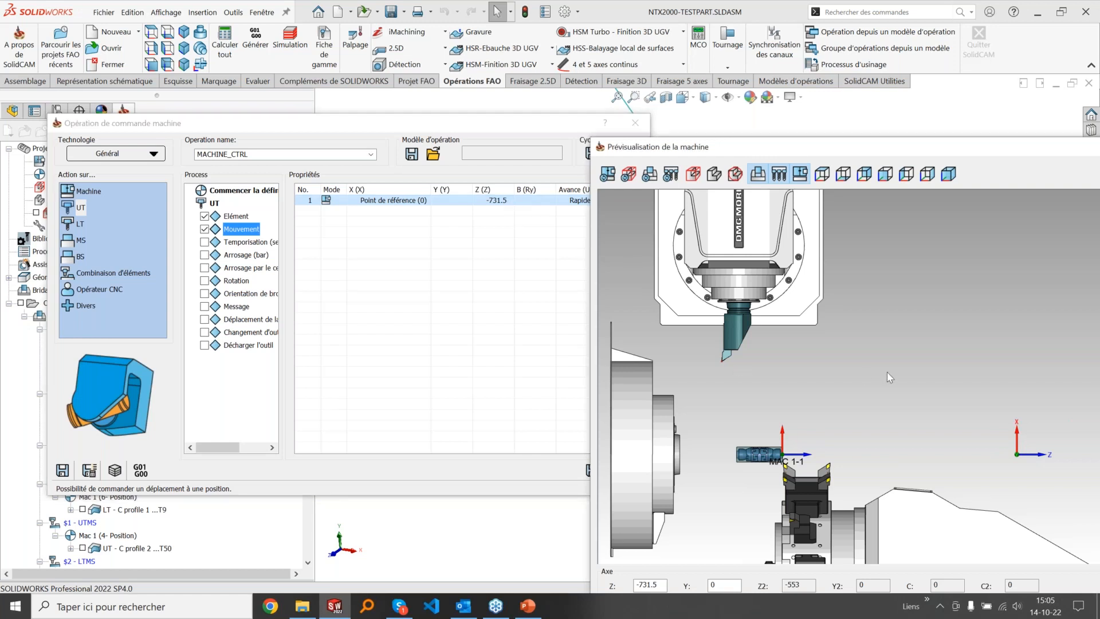
pyautogui.scroll(-4, 886, 372)
pyautogui.scroll(1, 971, 446)
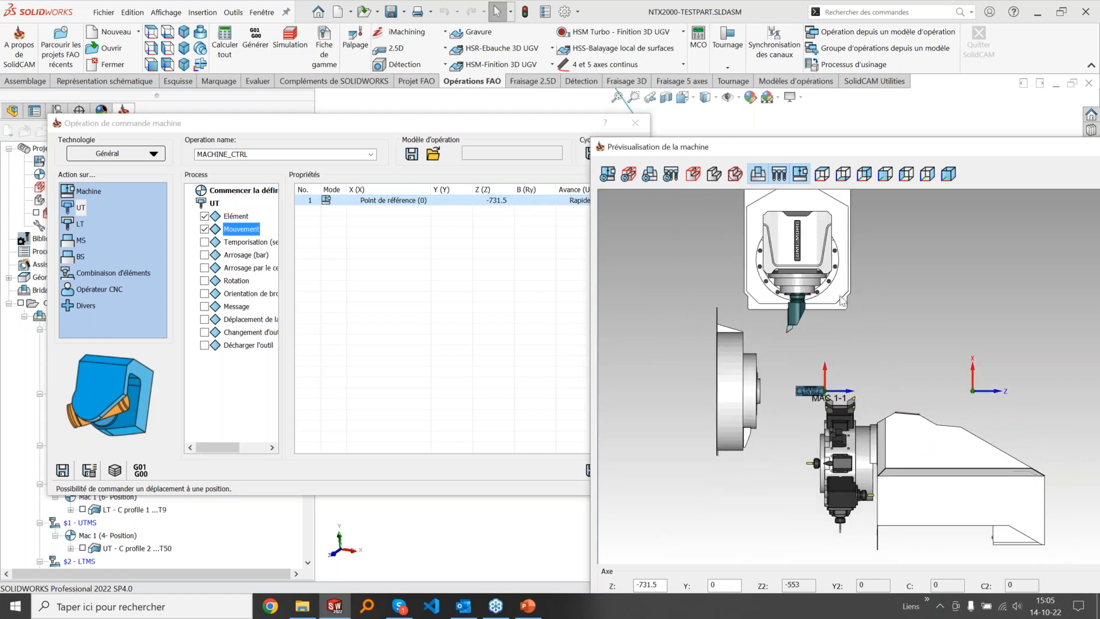
pyautogui.scroll(3, 1013, 348)
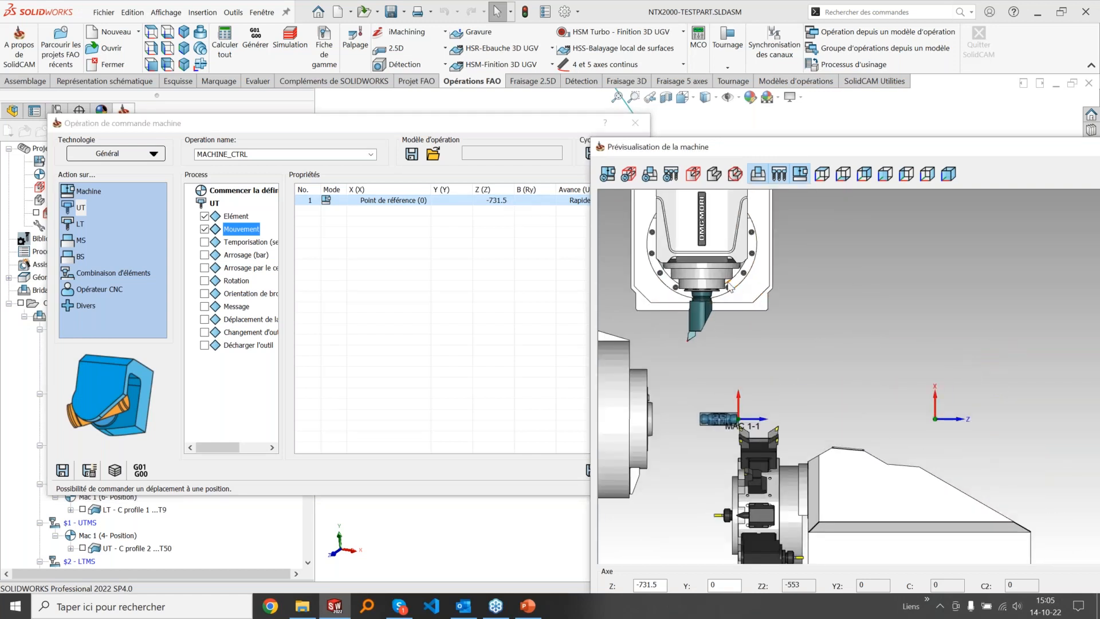
pyautogui.click(635, 123)
pyautogui.click(414, 323)
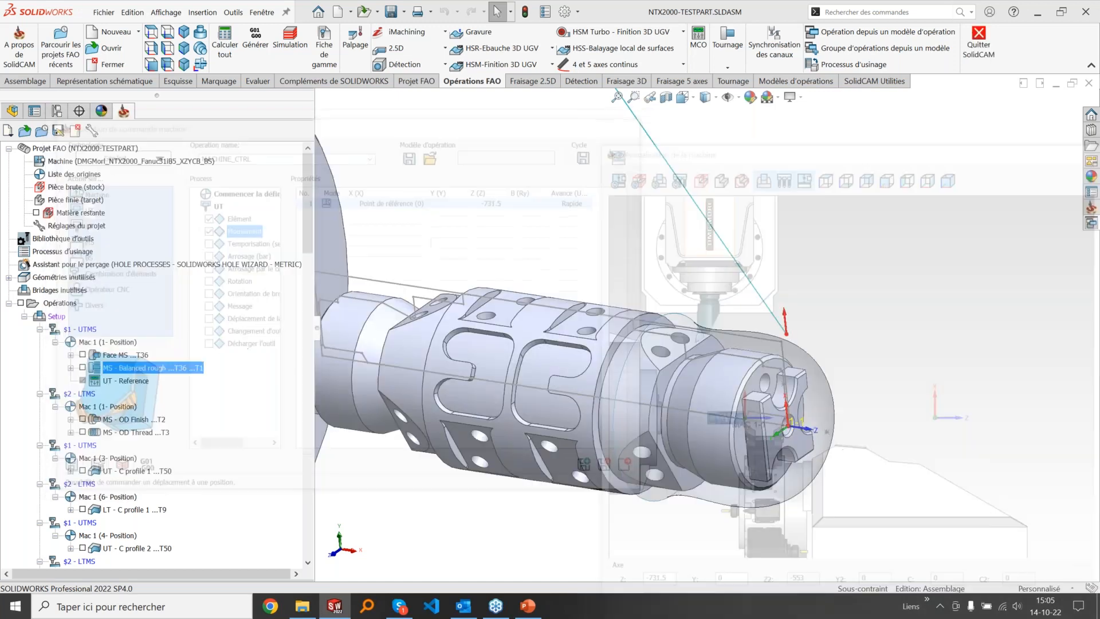
# Step: Open the Pull part machine control operation and examine its setup in the machine preview
pyautogui.scroll(-15, 224, 291)
pyautogui.scroll(3, 223, 291)
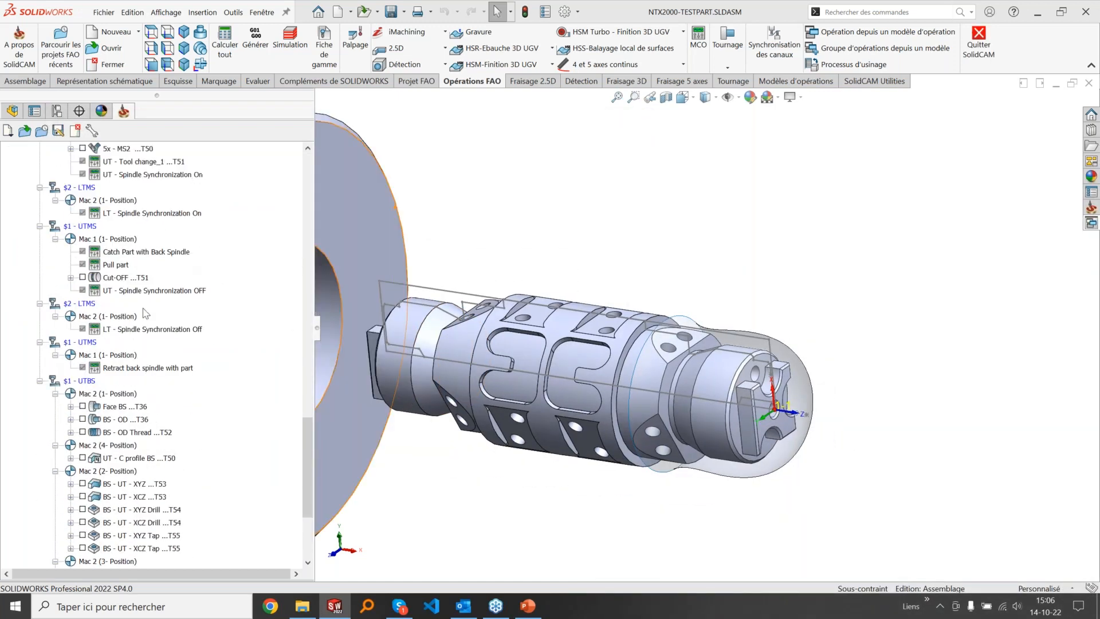
pyautogui.doubleClick(115, 264)
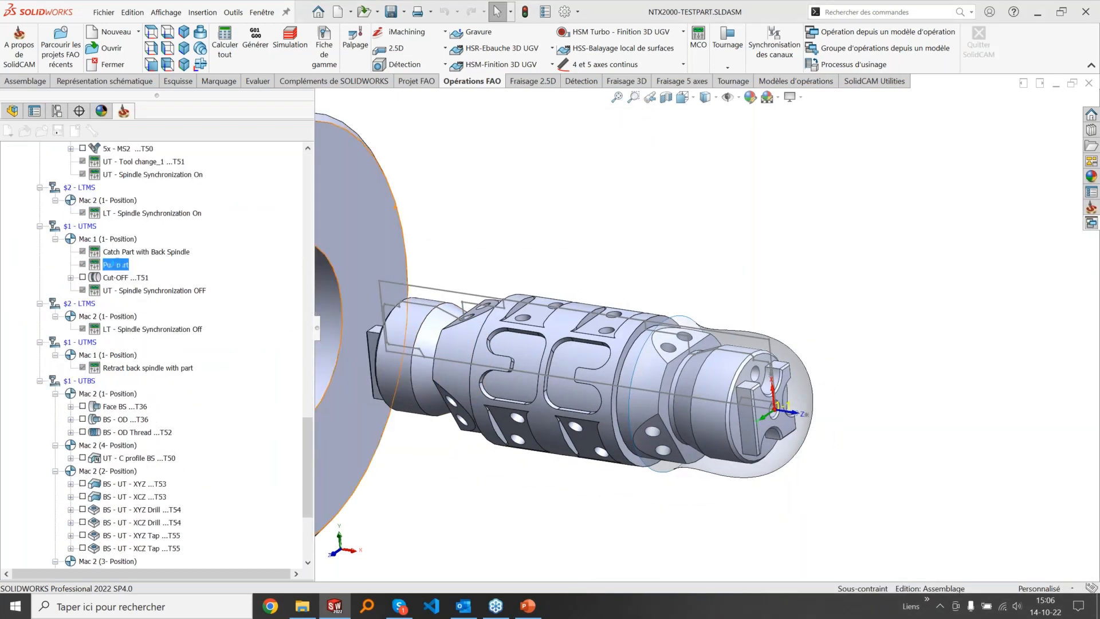
pyautogui.click(628, 154)
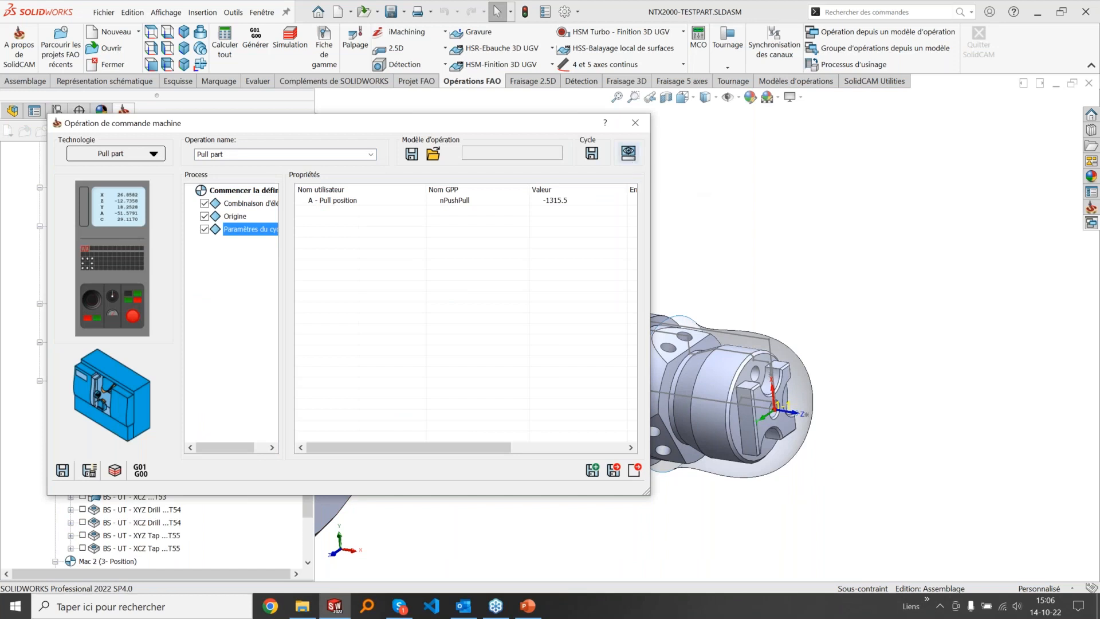
pyautogui.scroll(8, 906, 377)
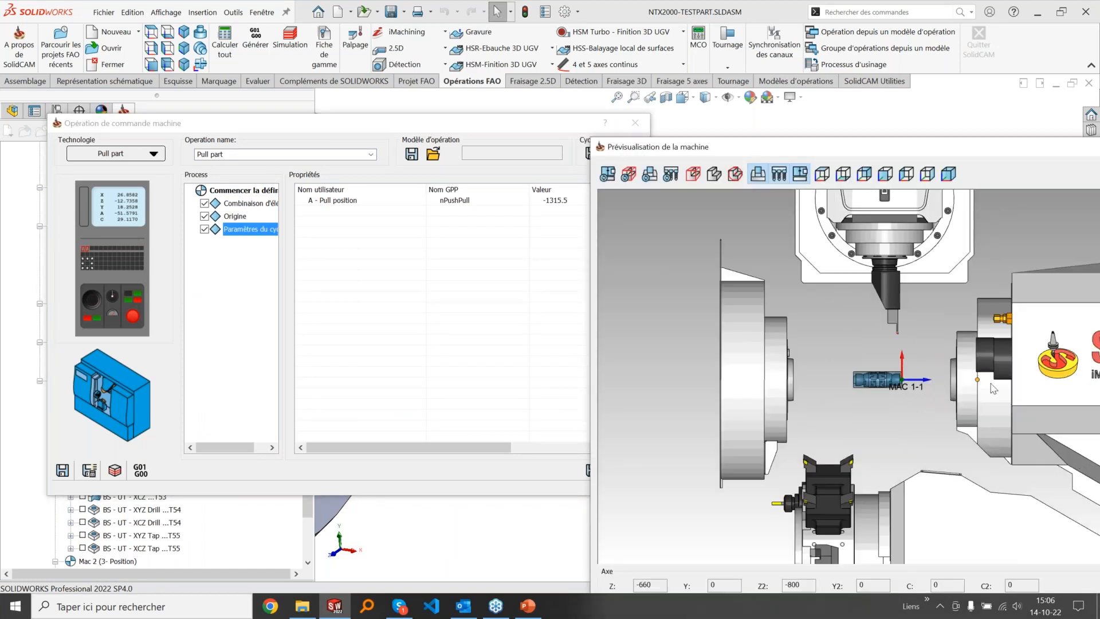
# Step: Set the Pull part operation's A pull position to Valeur de la mise en position
pyautogui.click(358, 205)
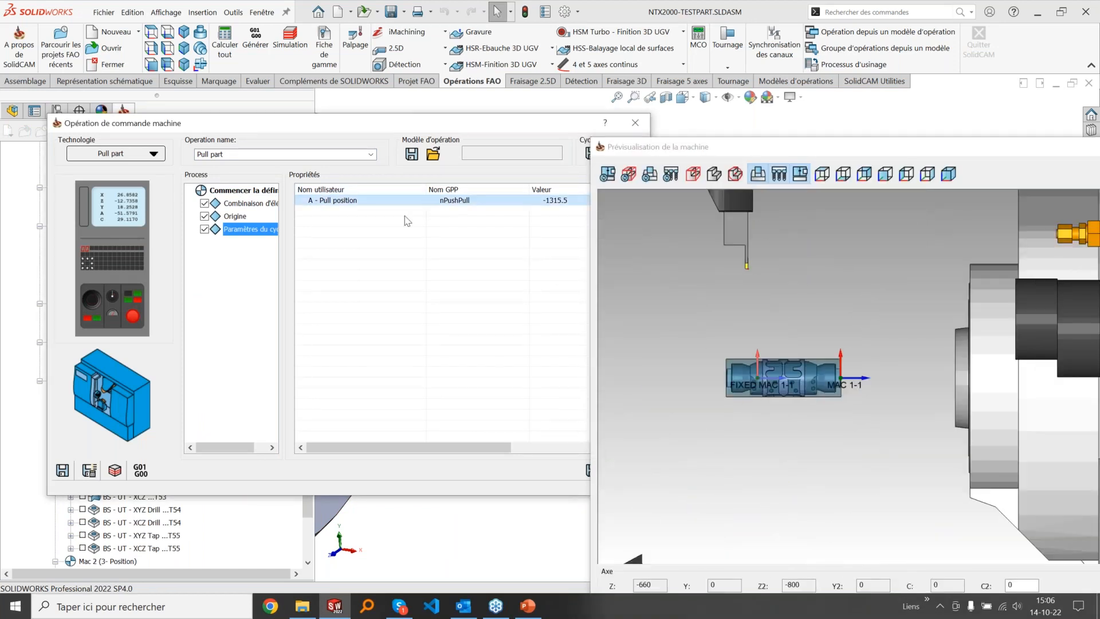
pyautogui.scroll(-2, 809, 384)
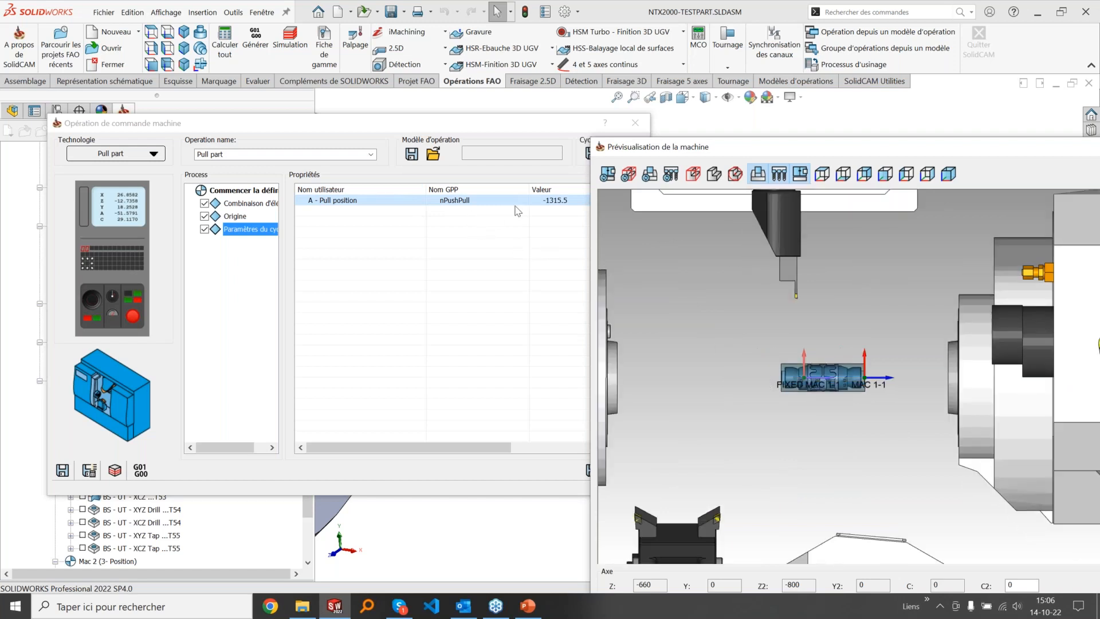
pyautogui.moveTo(547, 127); pyautogui.dragTo(438, 105)
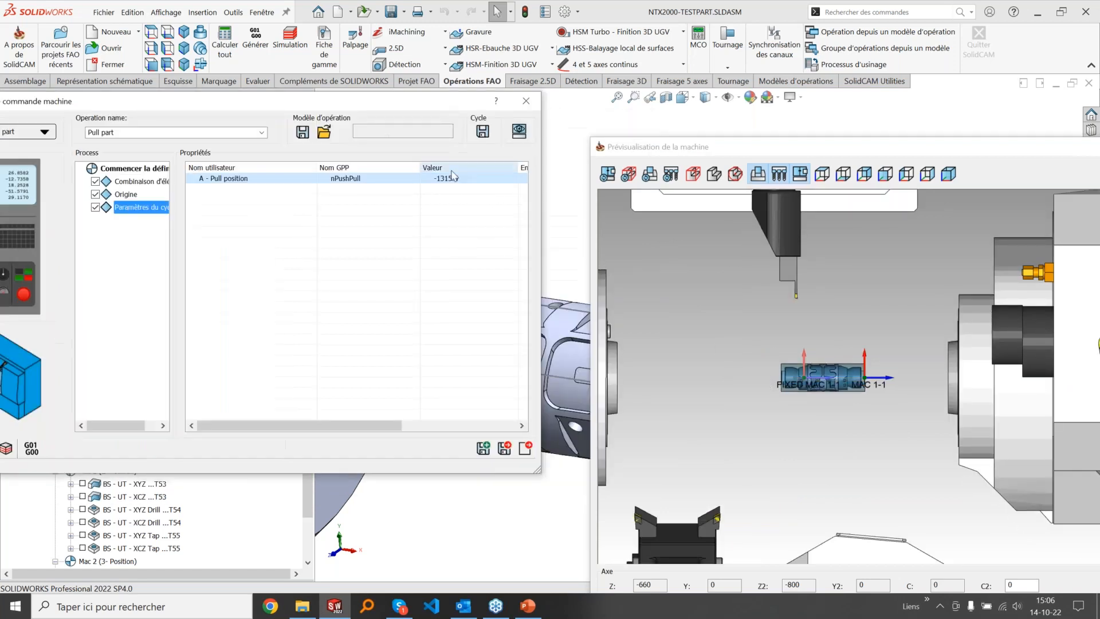
pyautogui.moveTo(419, 166); pyautogui.dragTo(319, 166)
pyautogui.click(411, 179)
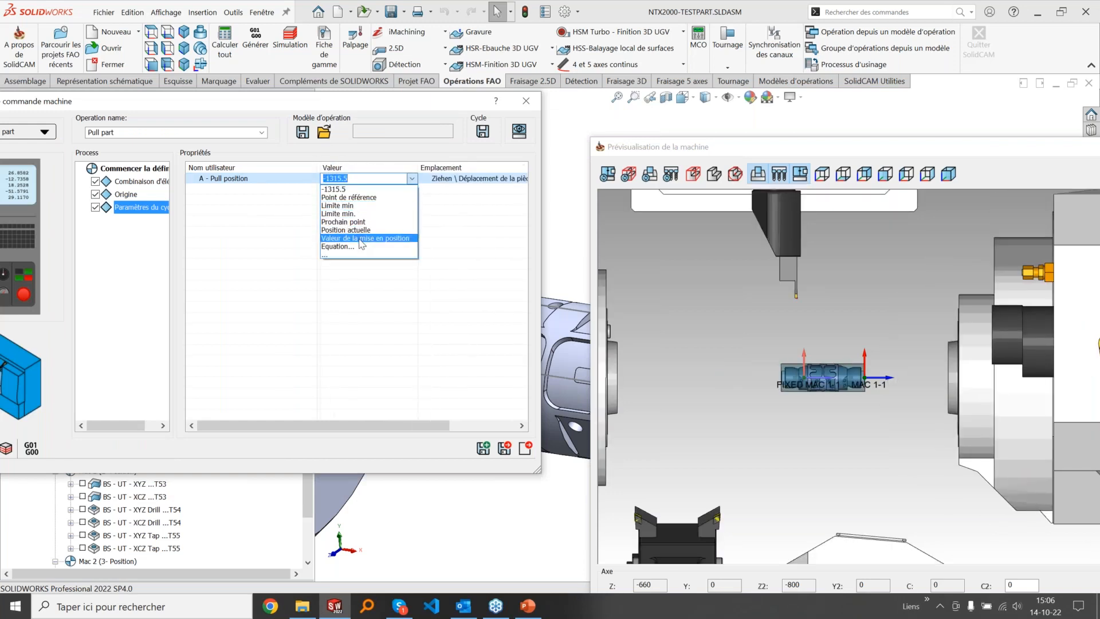
pyautogui.click(360, 238)
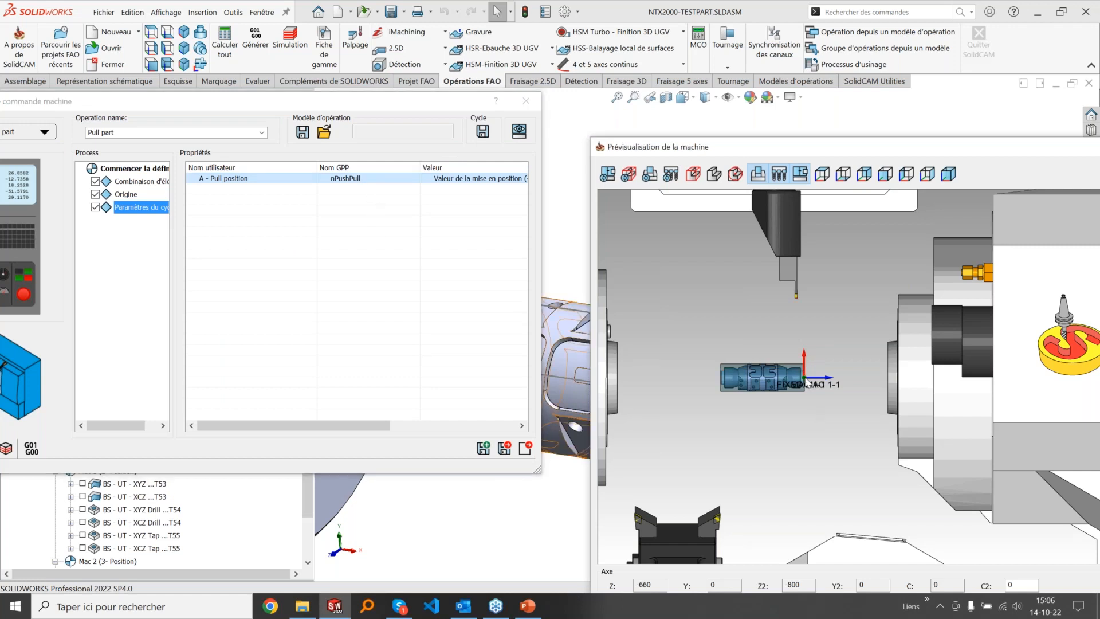
# Step: Change the A pull position to the expression Valeur de la mise en position+50 and exit the Pull part operation without saving
pyautogui.moveTo(915, 149); pyautogui.dragTo(856, 98)
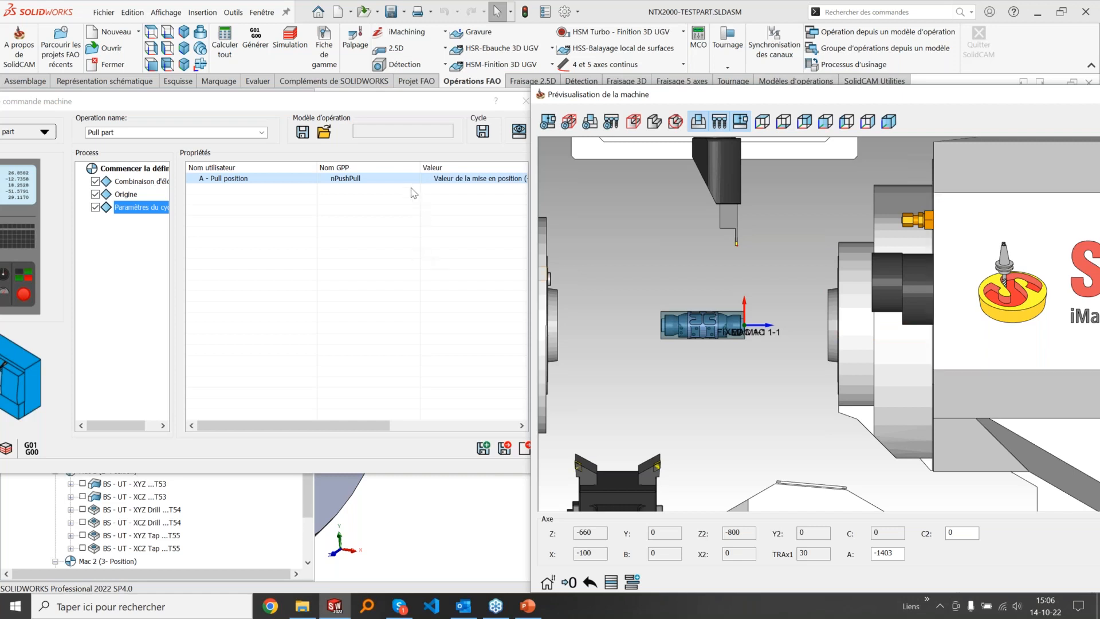
pyautogui.click(367, 180)
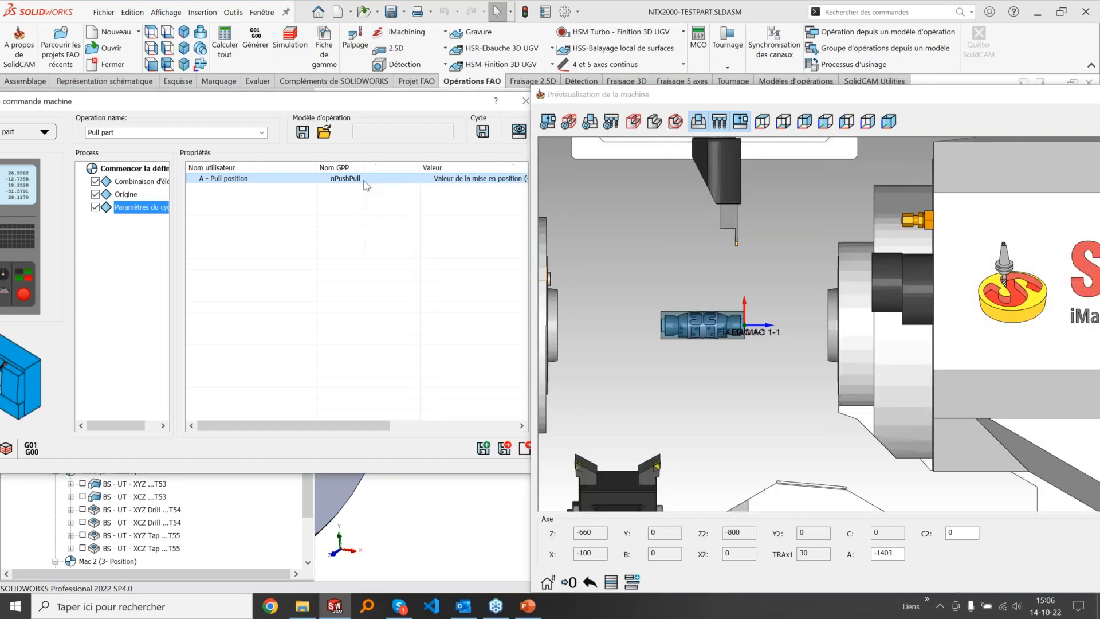
pyautogui.moveTo(420, 170); pyautogui.dragTo(342, 171)
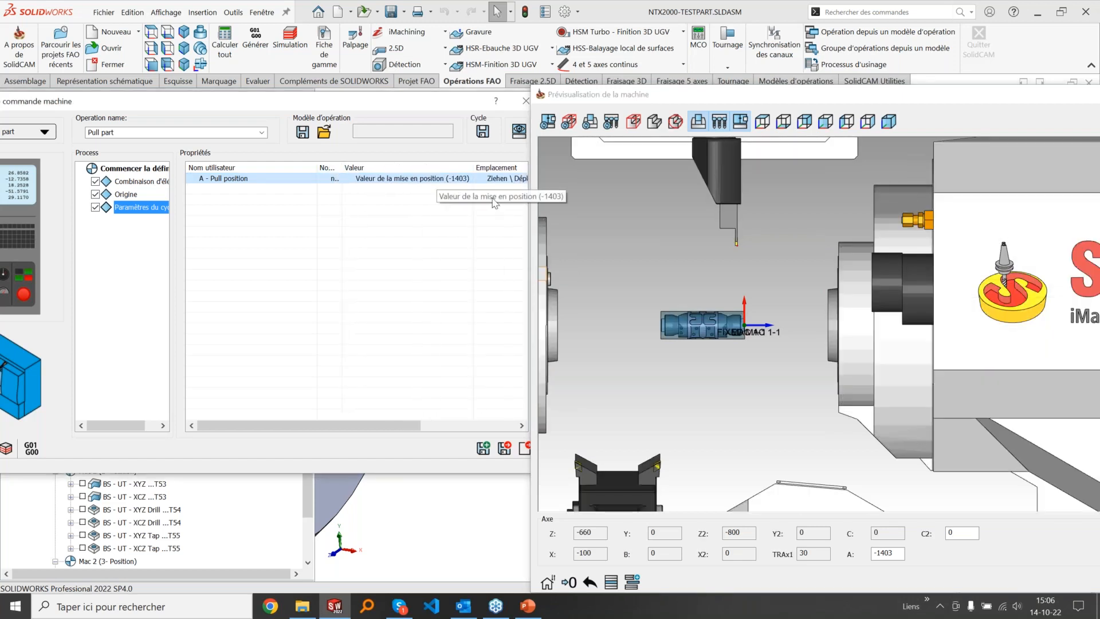
pyautogui.click(456, 180)
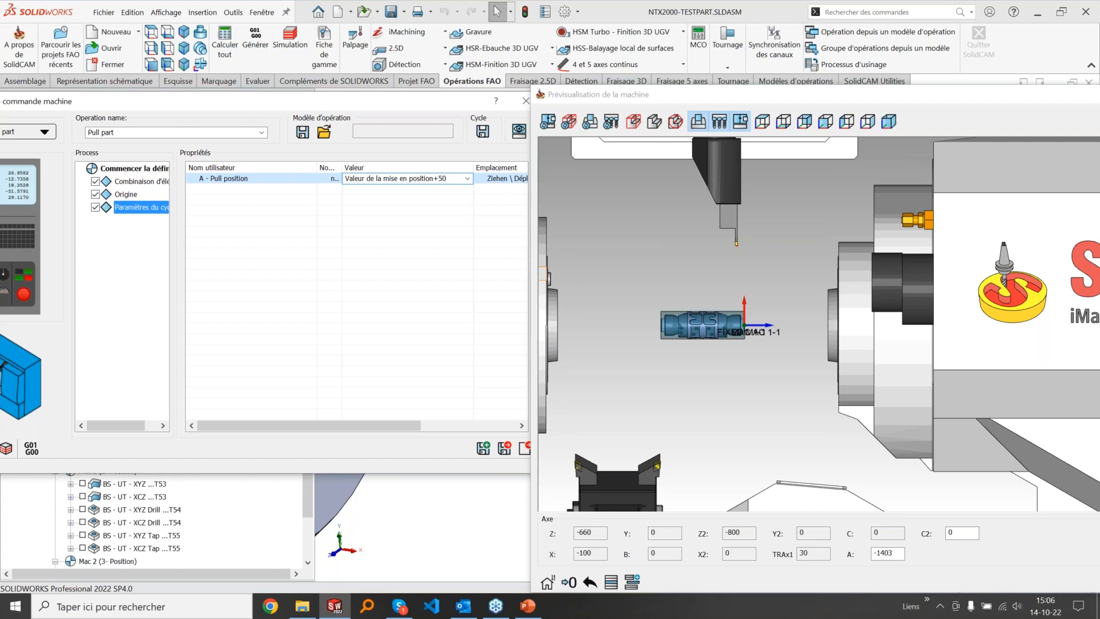
pyautogui.press('Return')
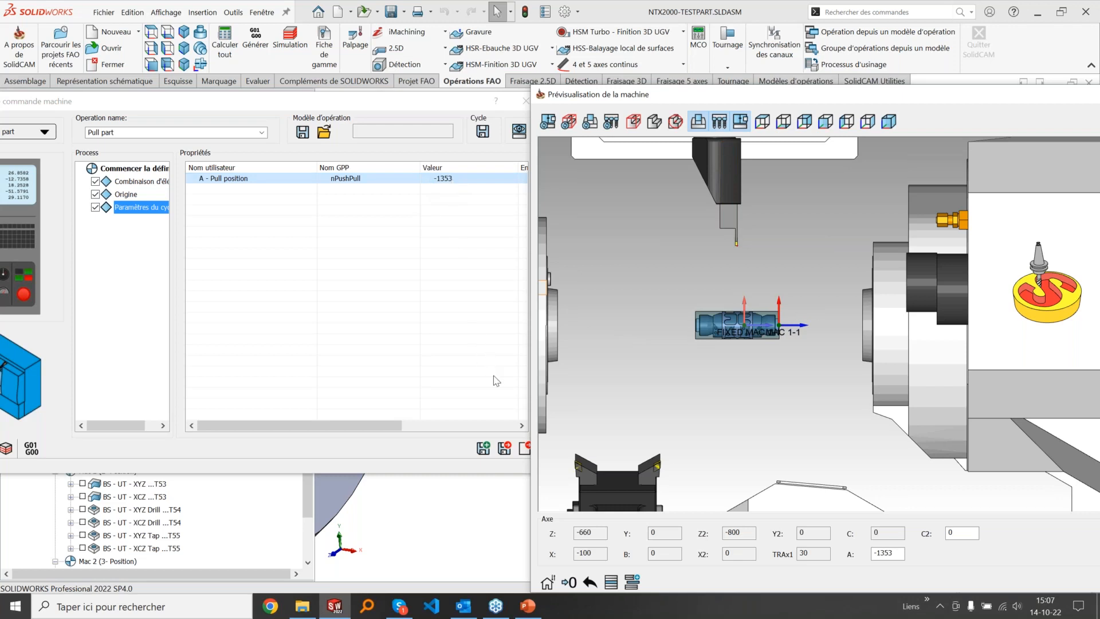
pyautogui.click(523, 448)
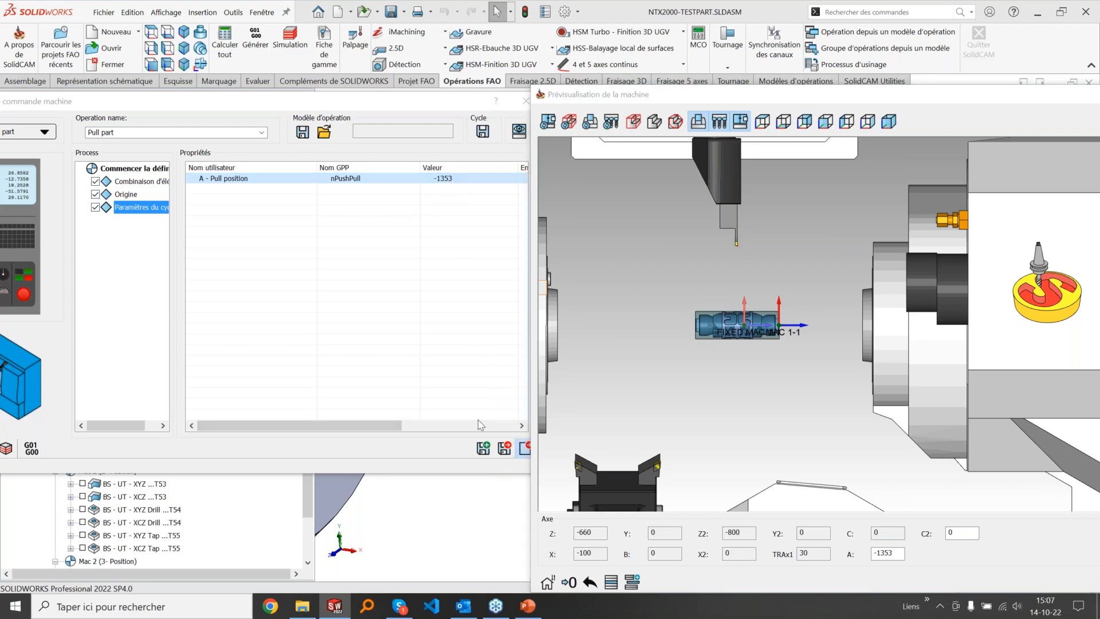
# Step: Start a new machine control operation after the MS - Balanced rough operation
pyautogui.scroll(20, 192, 350)
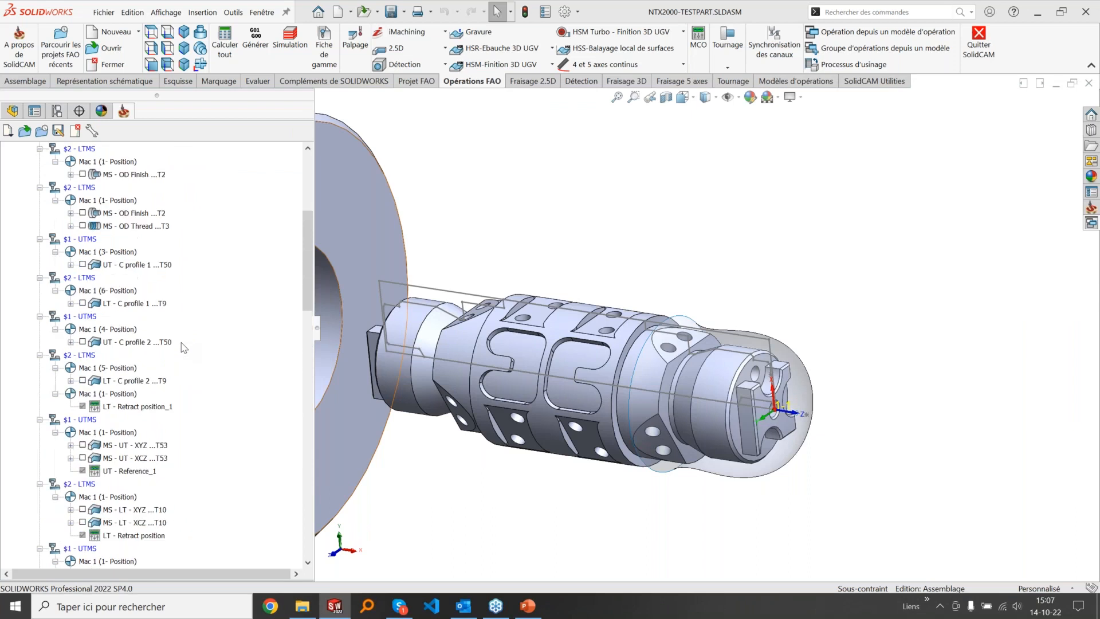
pyautogui.click(703, 50)
pyautogui.click(530, 103)
pyautogui.click(131, 368)
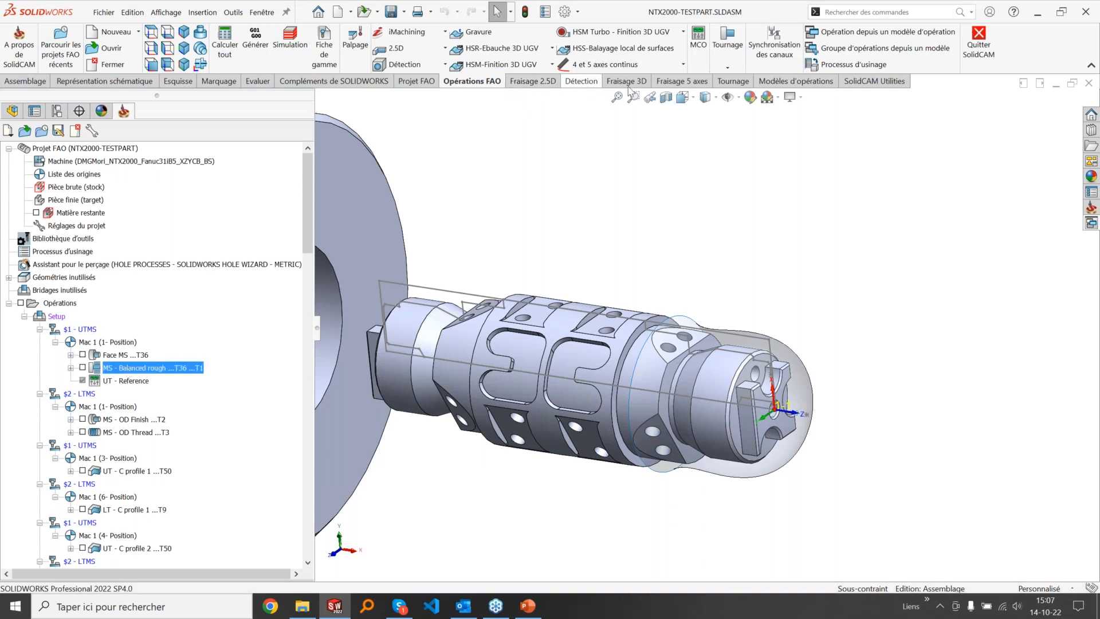
pyautogui.click(708, 61)
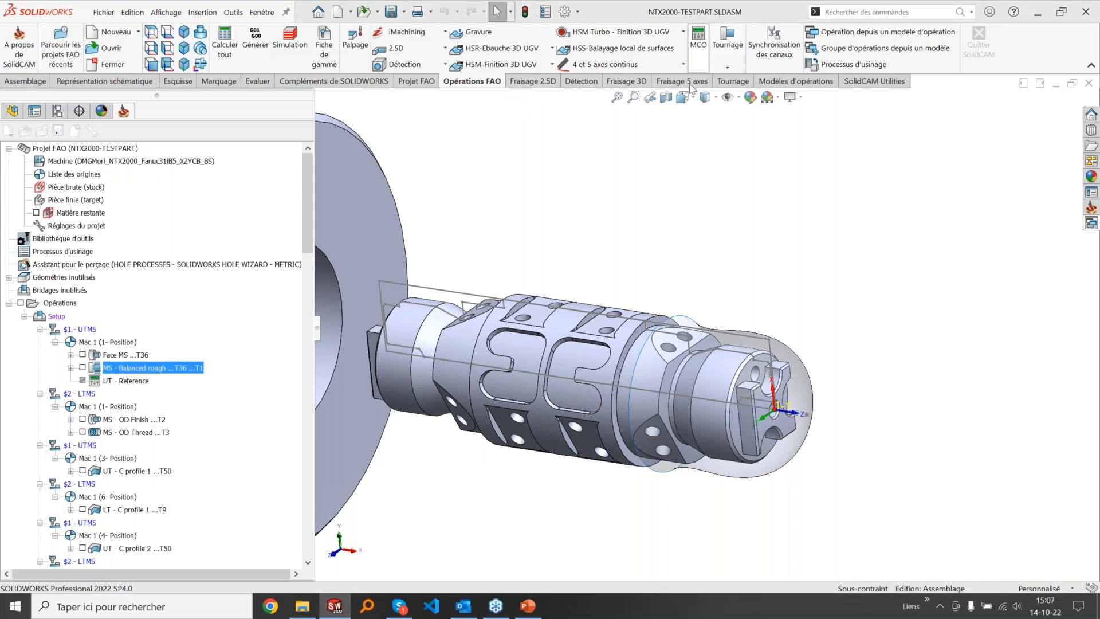
pyautogui.moveTo(334, 101); pyautogui.dragTo(567, 113)
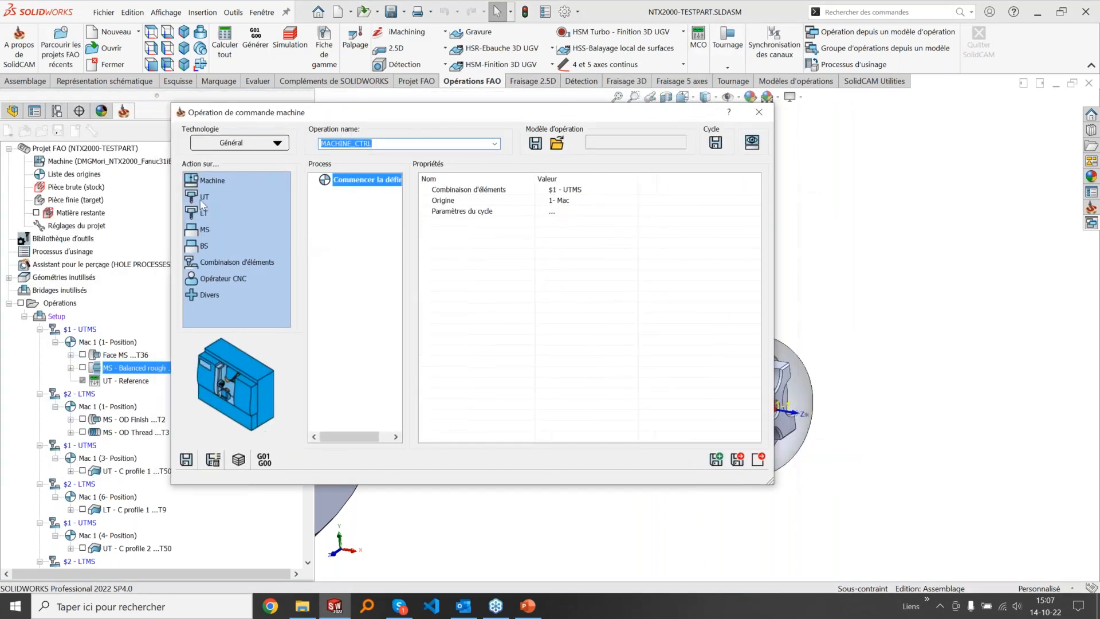
# Step: Add a Mouvement action for UT to the new operation and display the machine preview
pyautogui.click(204, 196)
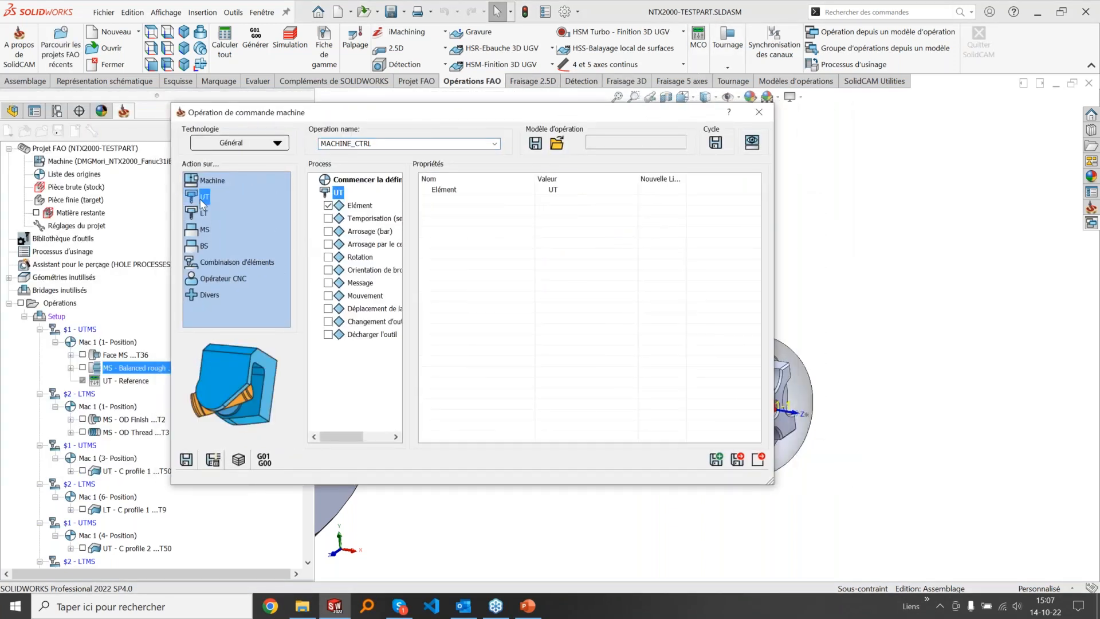
pyautogui.click(329, 296)
pyautogui.click(466, 190)
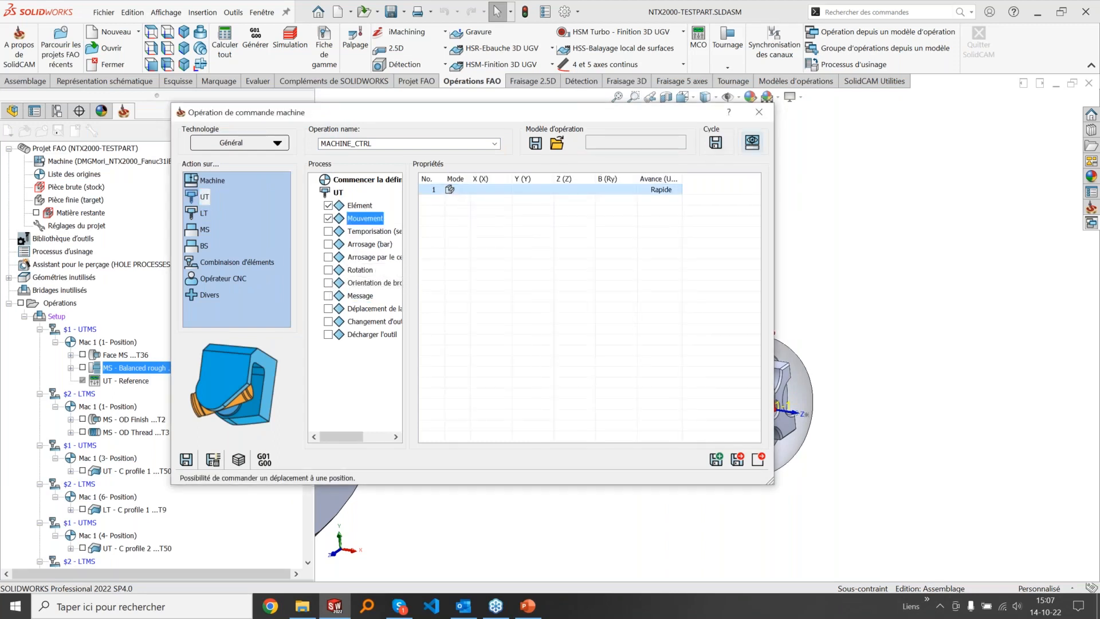
pyautogui.click(752, 142)
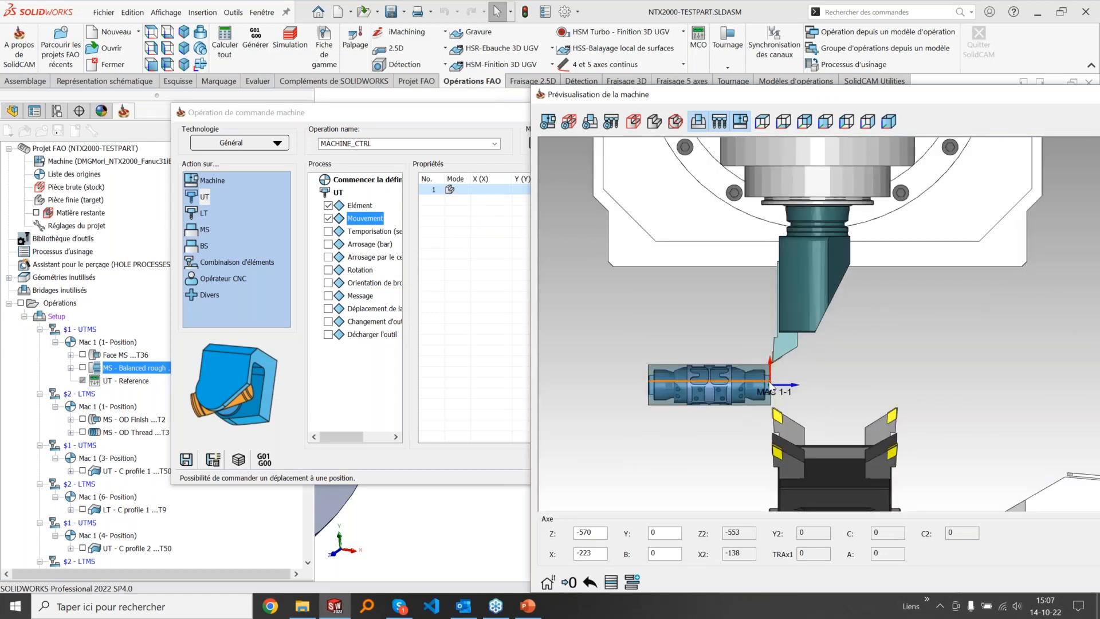
# Step: Try 0 as the UT movement's X position and replace it with 10, checking the tool tip in the machine preview
pyautogui.click(488, 190)
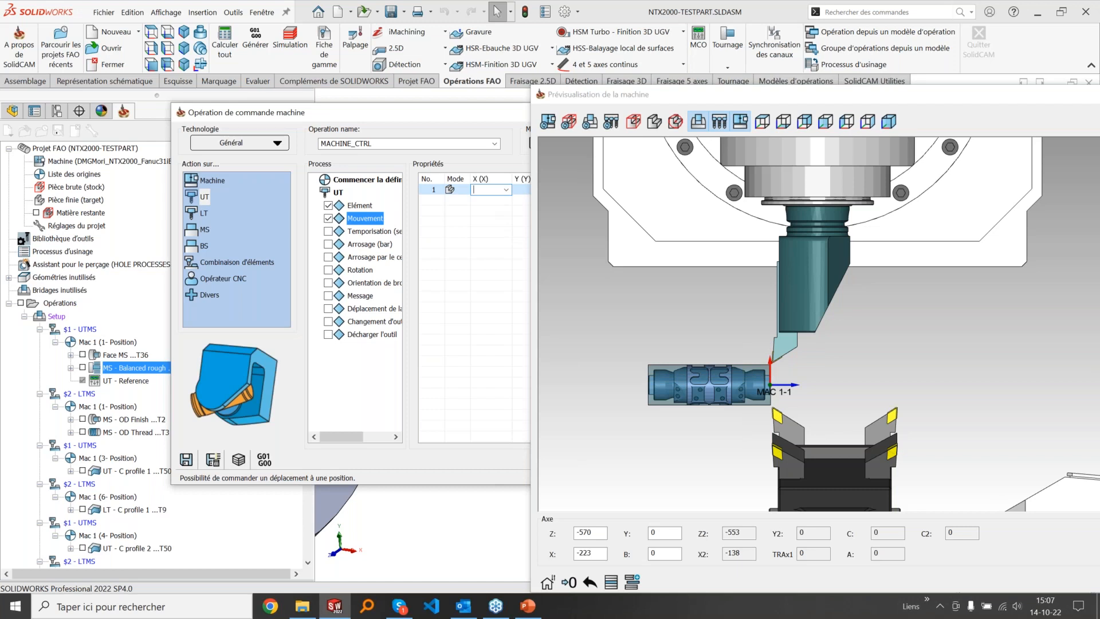
pyautogui.press('Return')
pyautogui.scroll(3, 754, 354)
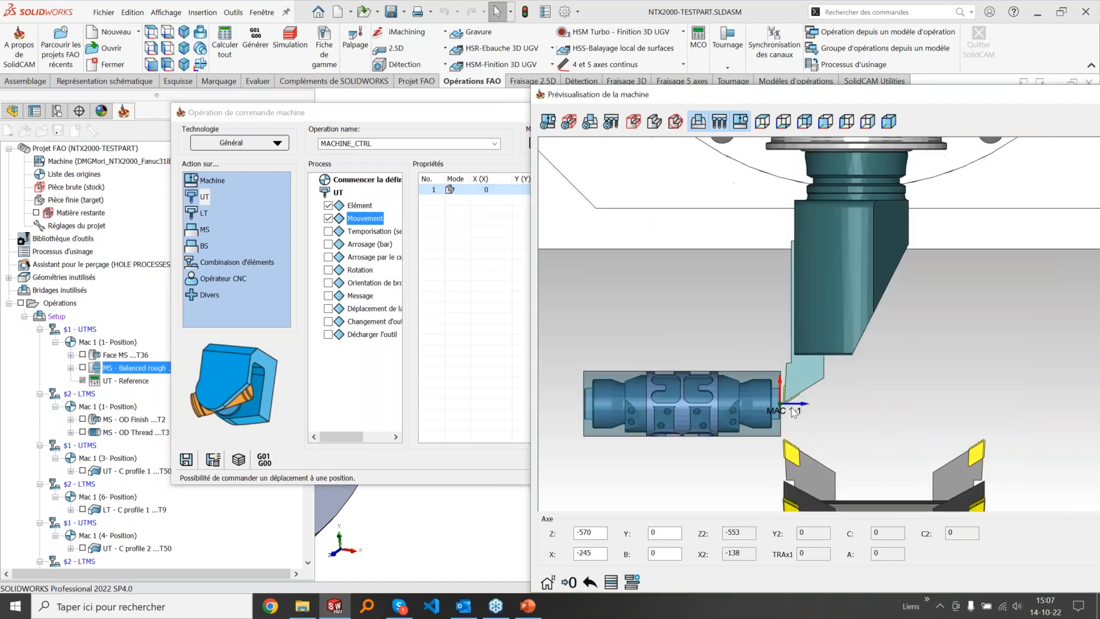
pyautogui.click(491, 190)
pyautogui.press('Return')
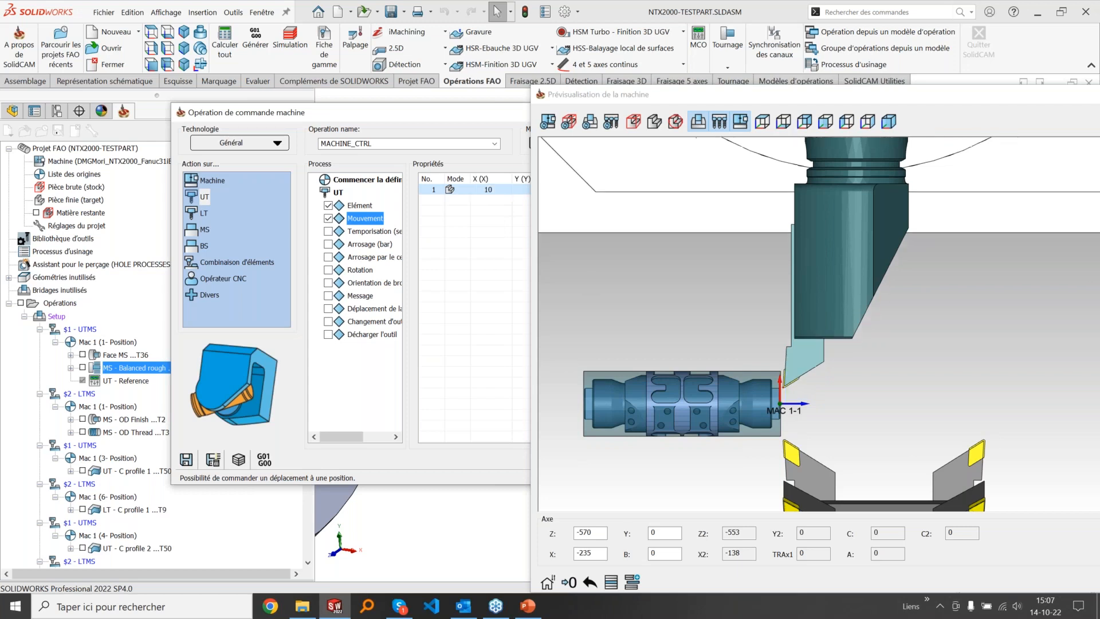
pyautogui.scroll(2, 810, 385)
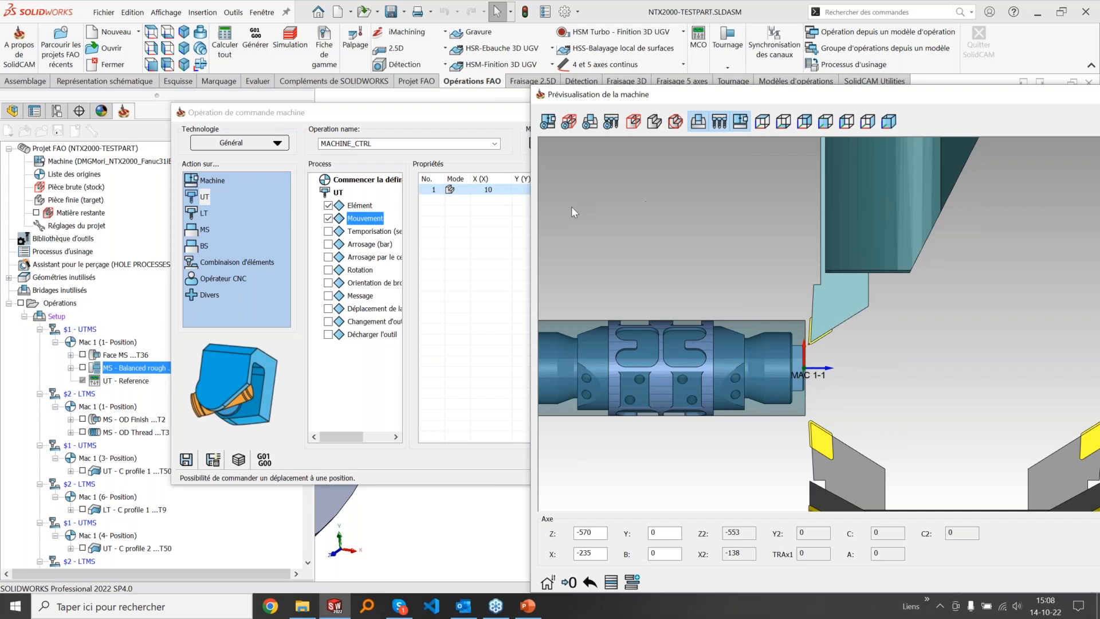
# Step: Assign the function Valeur utilisateur*2 to the X column of the UT movement
pyautogui.moveTo(466, 114); pyautogui.dragTo(324, 123)
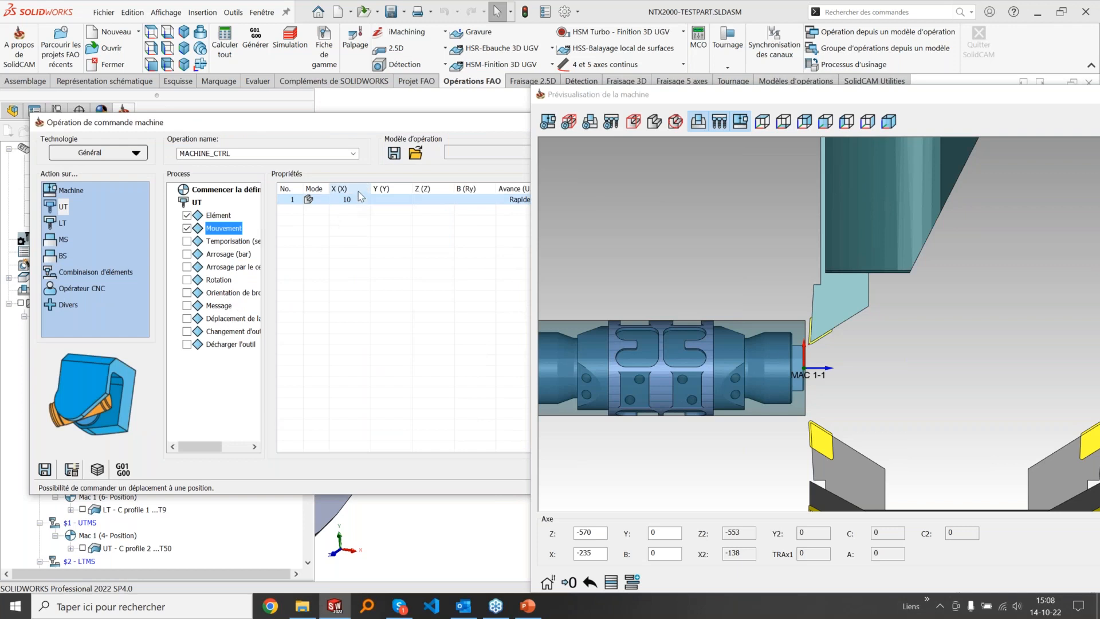
pyautogui.rightClick(362, 189)
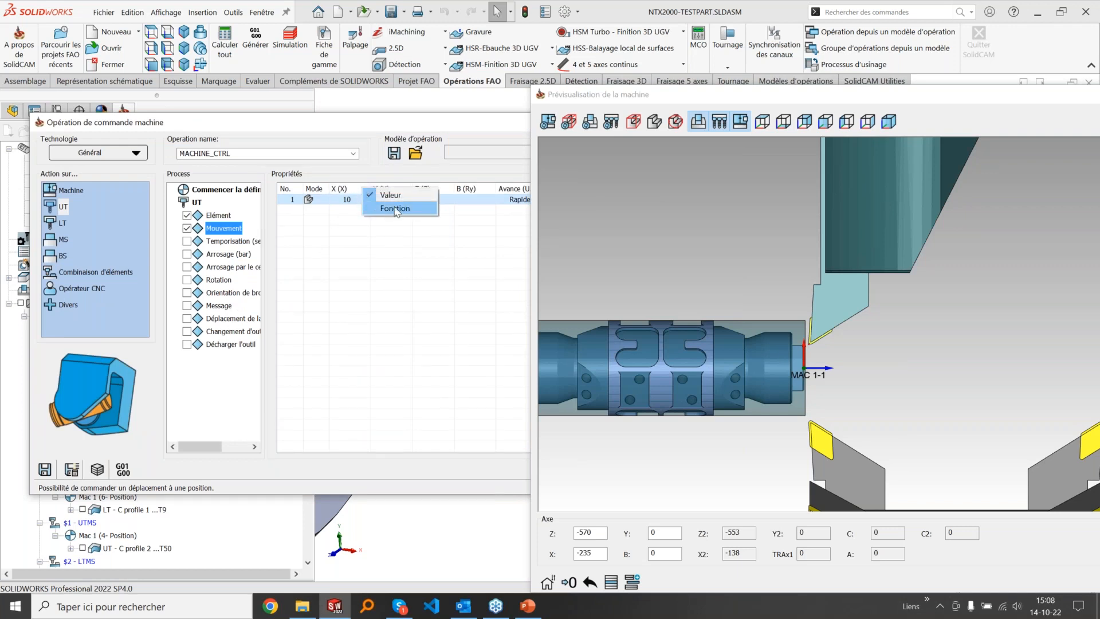
pyautogui.click(350, 188)
pyautogui.rightClick(352, 190)
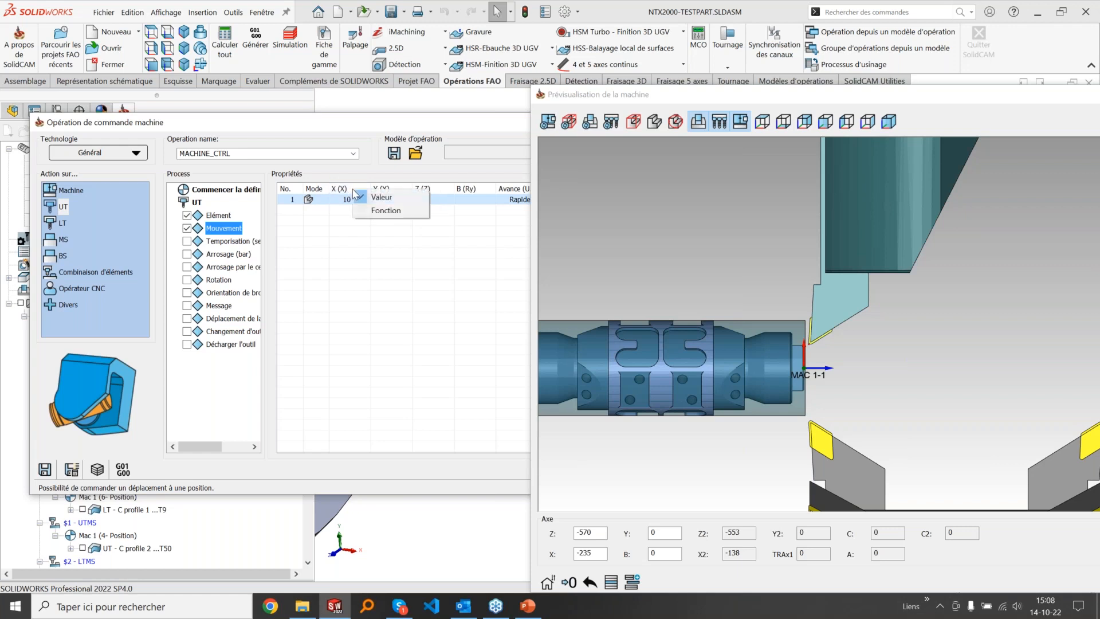
pyautogui.click(376, 211)
pyautogui.click(137, 266)
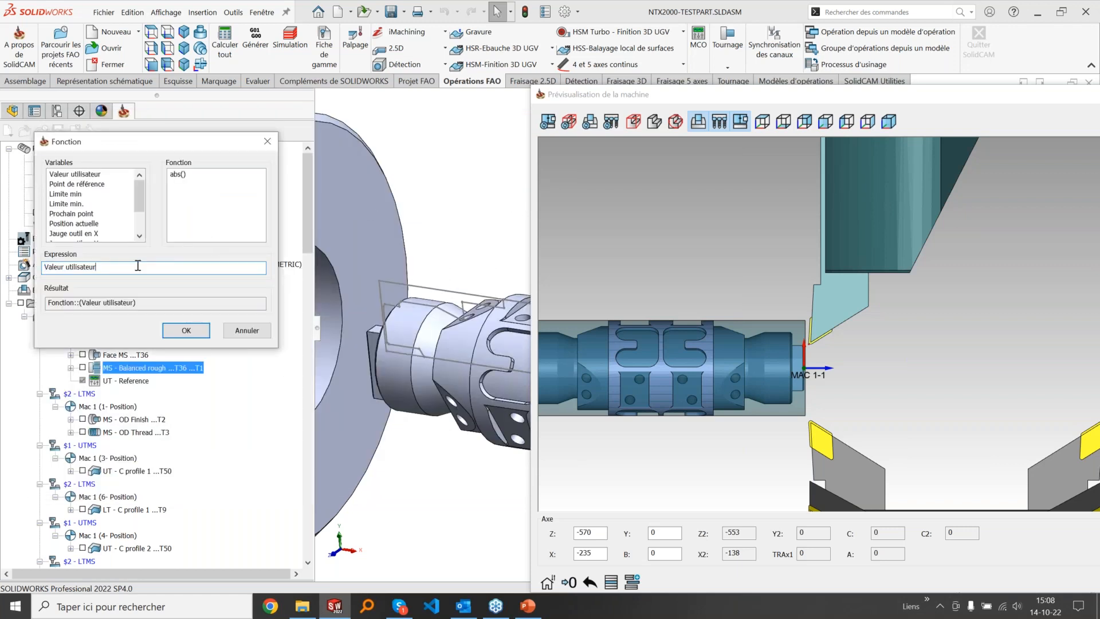
pyautogui.write('*')
pyautogui.click(185, 331)
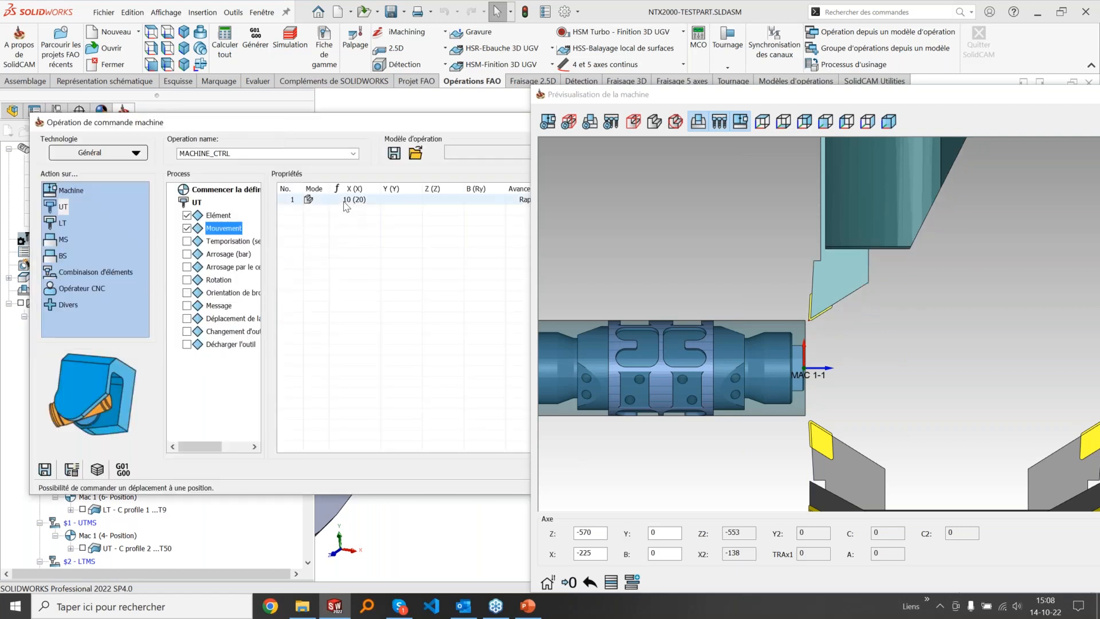
# Step: Re-enter 10 as the UT movement's X position and check which function is assigned to the X column
pyautogui.click(629, 293)
pyautogui.click(360, 200)
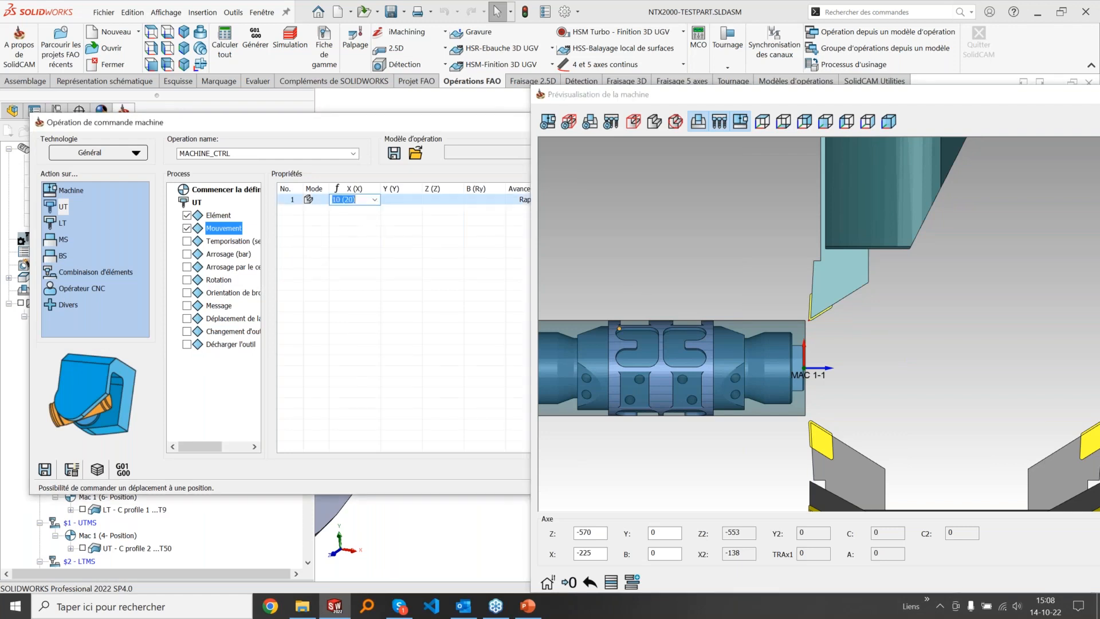
pyautogui.write('10')
pyautogui.press('Return')
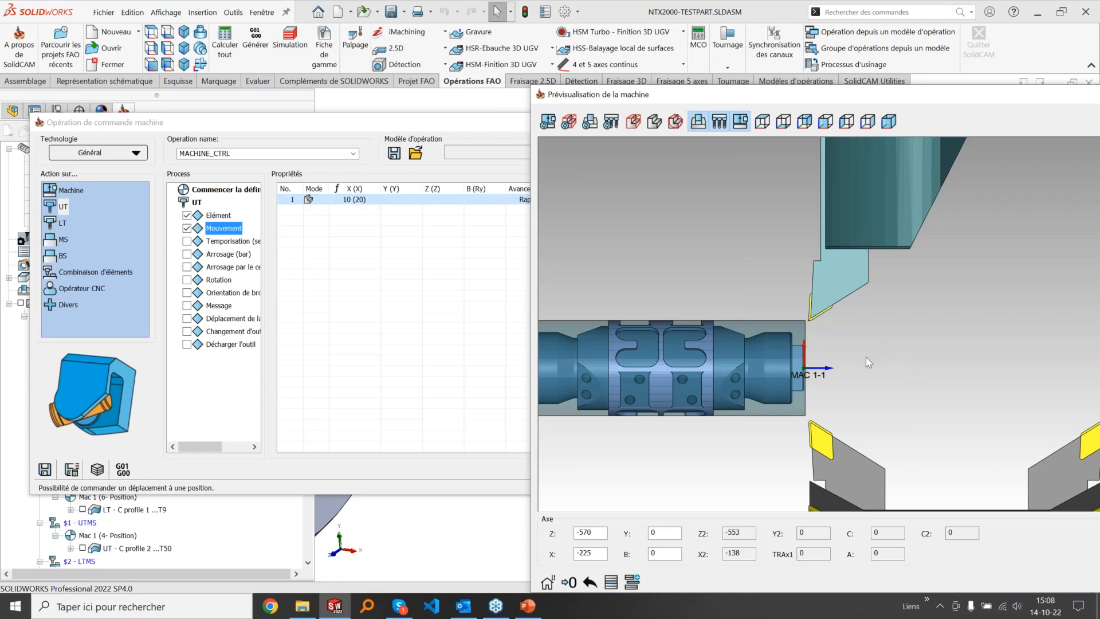
pyautogui.click(348, 199)
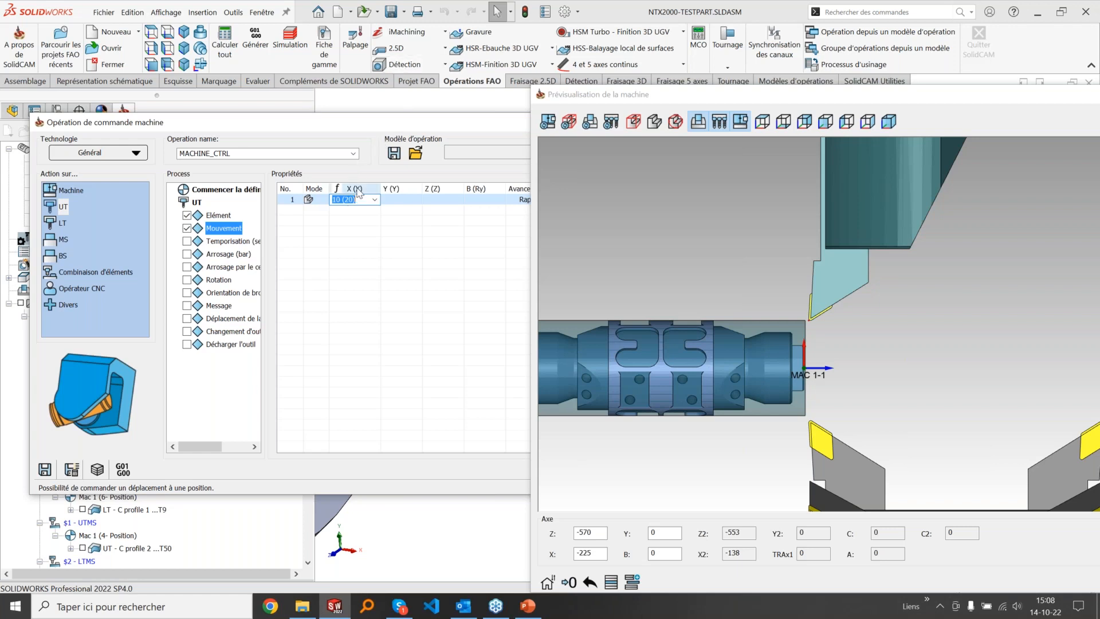
pyautogui.click(373, 199)
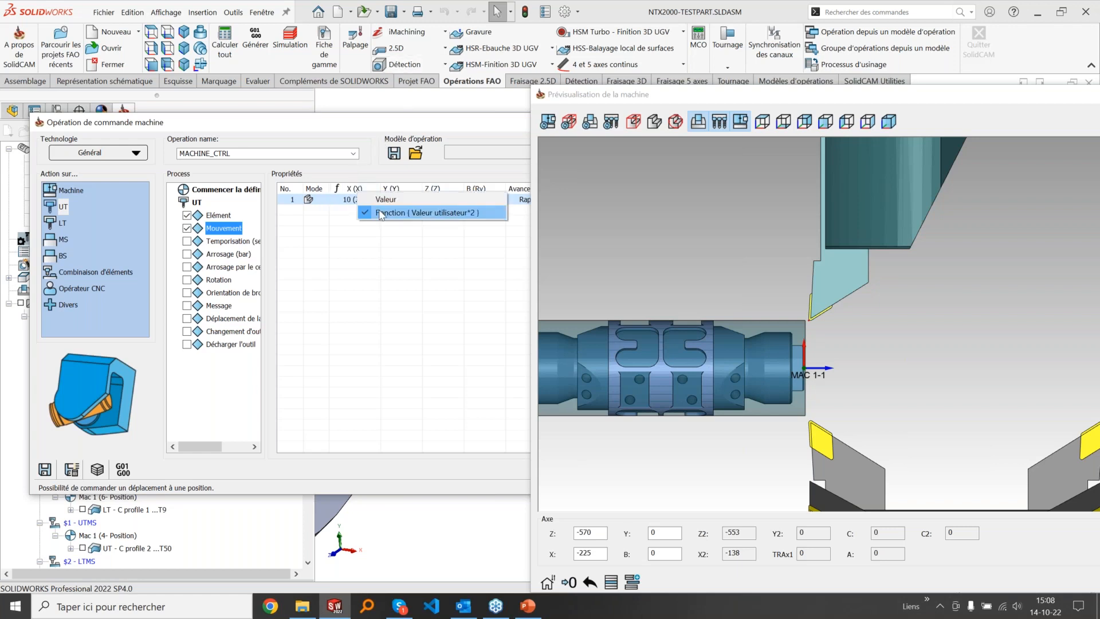
# Step: Check again the Valeur and Fonction choices available for the X column of the UT movement
pyautogui.click(377, 175)
pyautogui.click(814, 377)
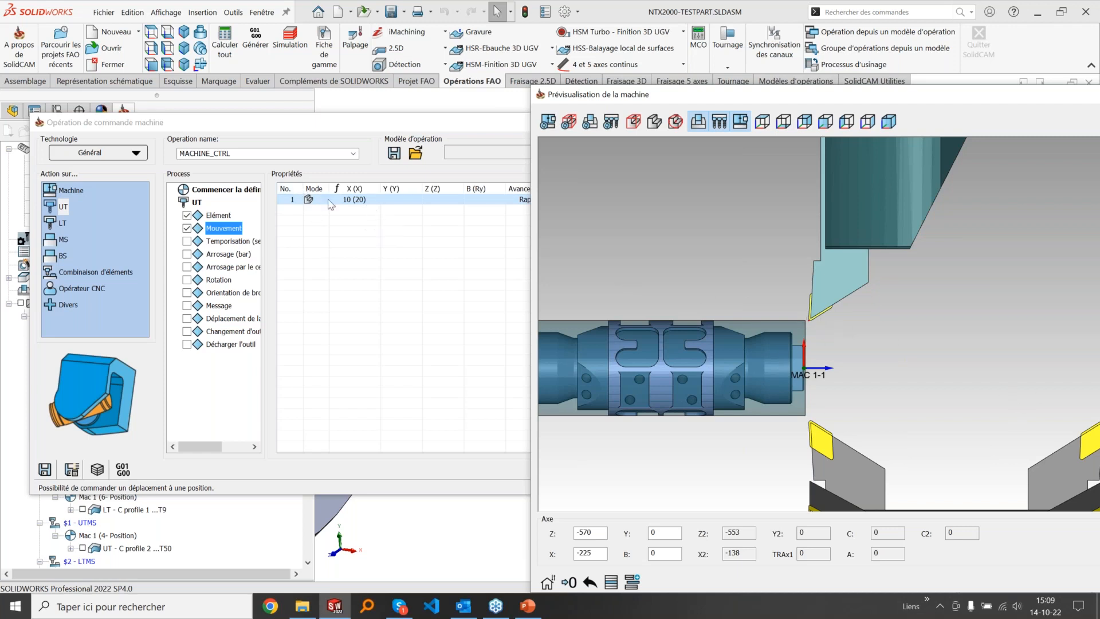
pyautogui.click(356, 190)
pyautogui.rightClick(357, 191)
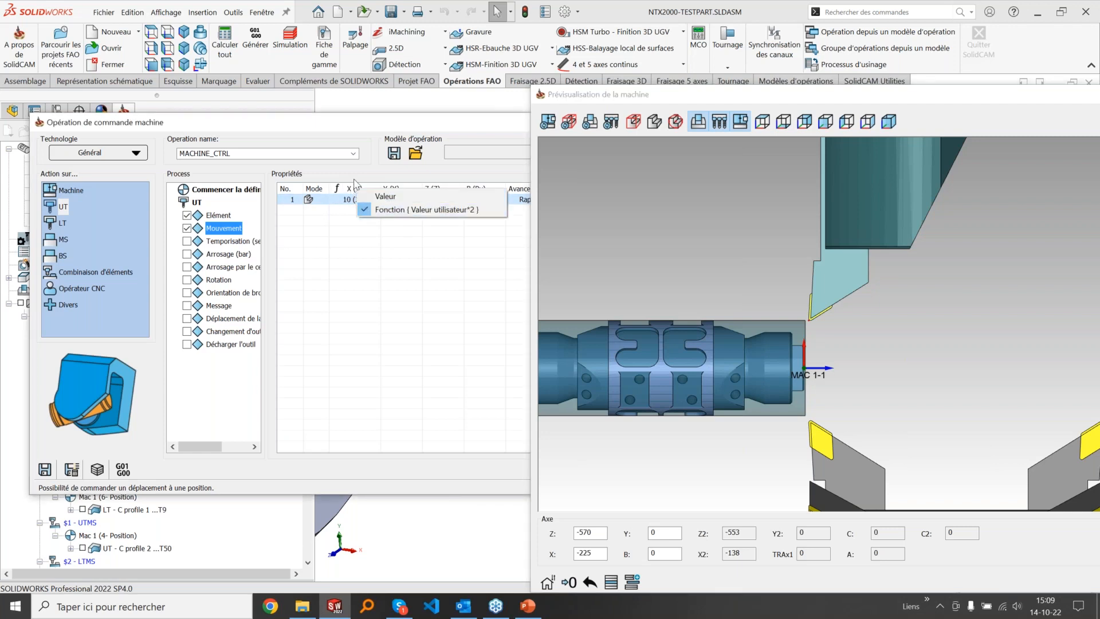
pyautogui.click(366, 209)
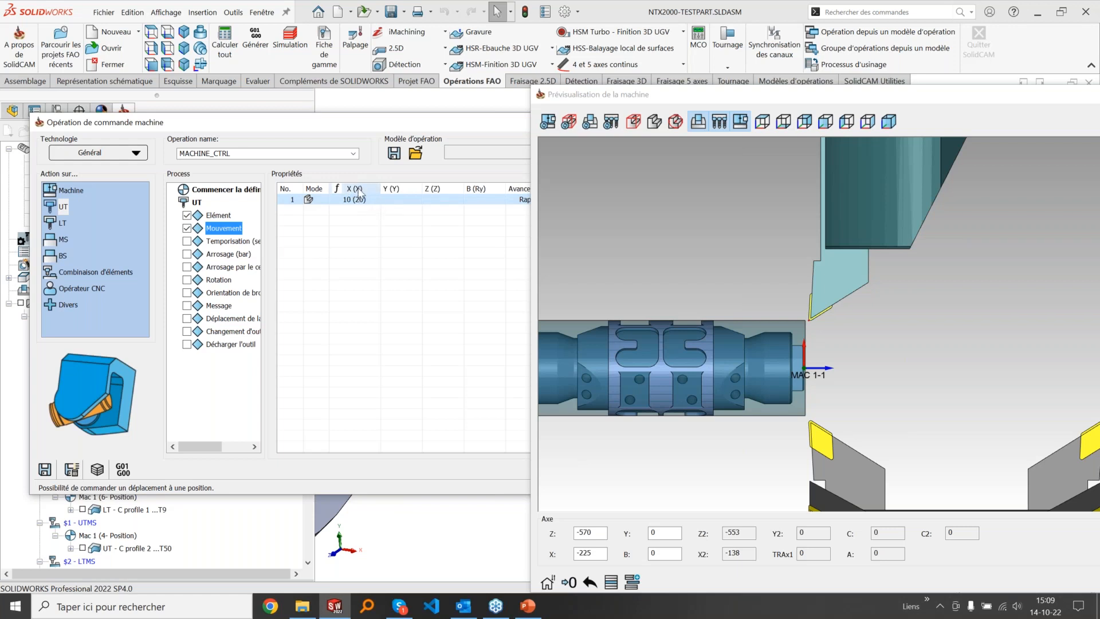
# Step: Examine the UT tool's position relative to MAC 1-1 in the machine preview and compare it with the X column's function
pyautogui.click(917, 400)
pyautogui.scroll(-9, 916, 399)
pyautogui.scroll(-6, 916, 398)
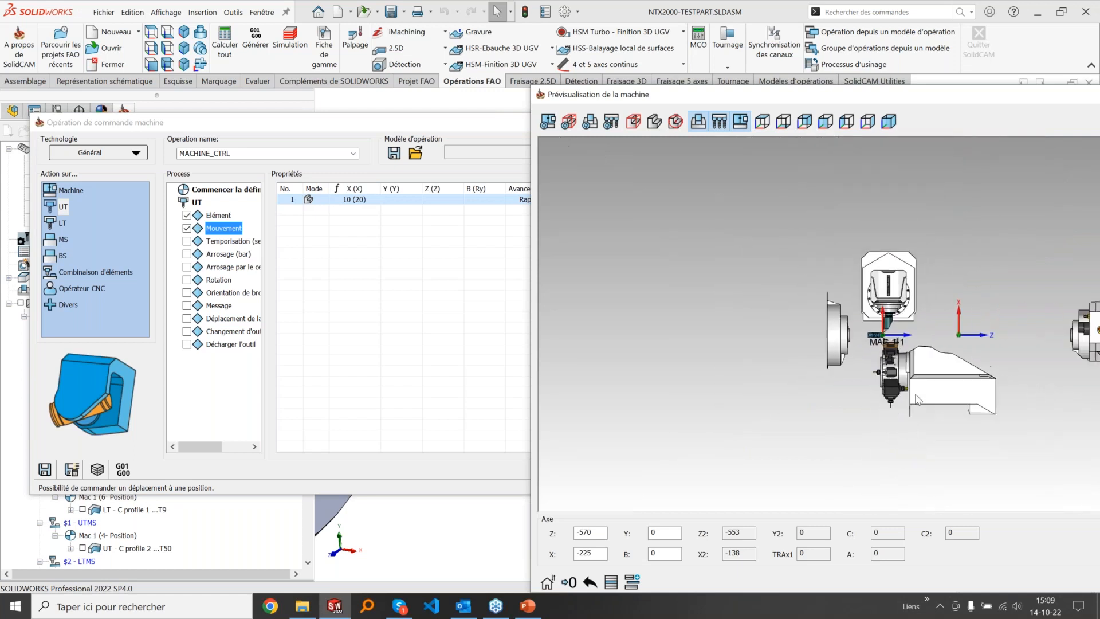
pyautogui.scroll(3, 1093, 367)
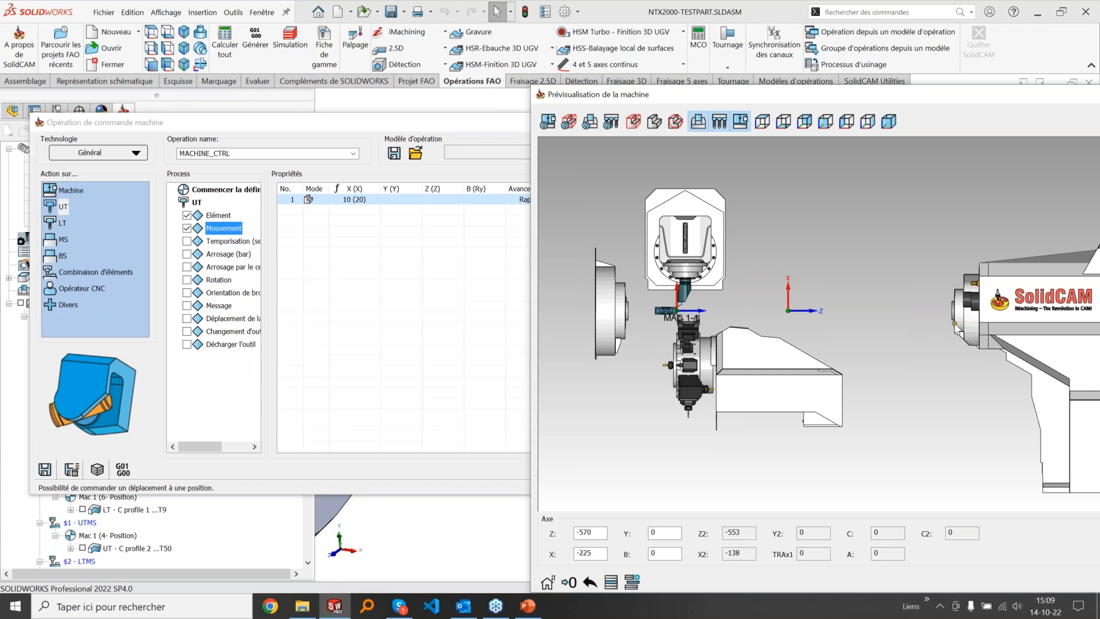
pyautogui.scroll(5, 704, 304)
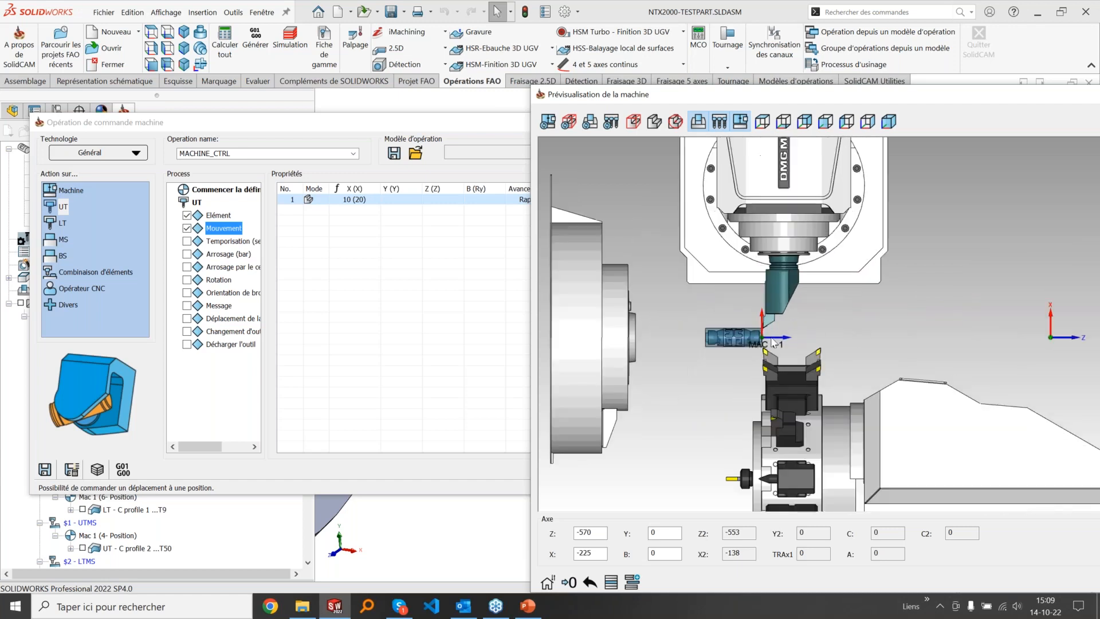
pyautogui.scroll(3, 773, 343)
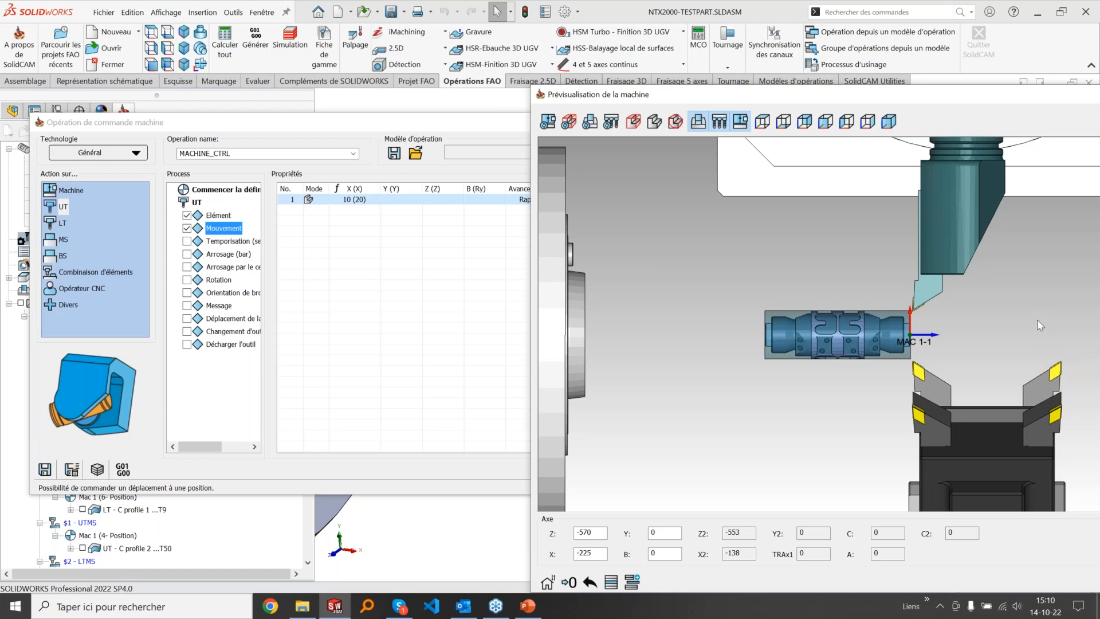
pyautogui.rightClick(375, 198)
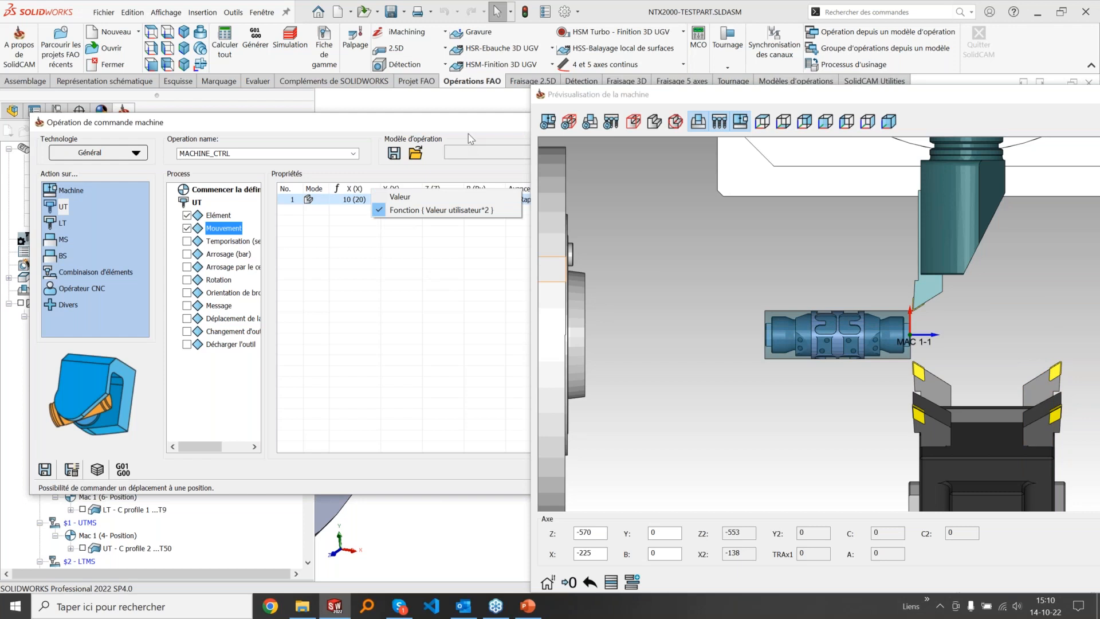
pyautogui.click(480, 193)
# Step: Move the machine preview window aside to uncover the machine control operation dialog
pyautogui.moveTo(625, 102); pyautogui.dragTo(568, 97)
pyautogui.scroll(-5, 943, 260)
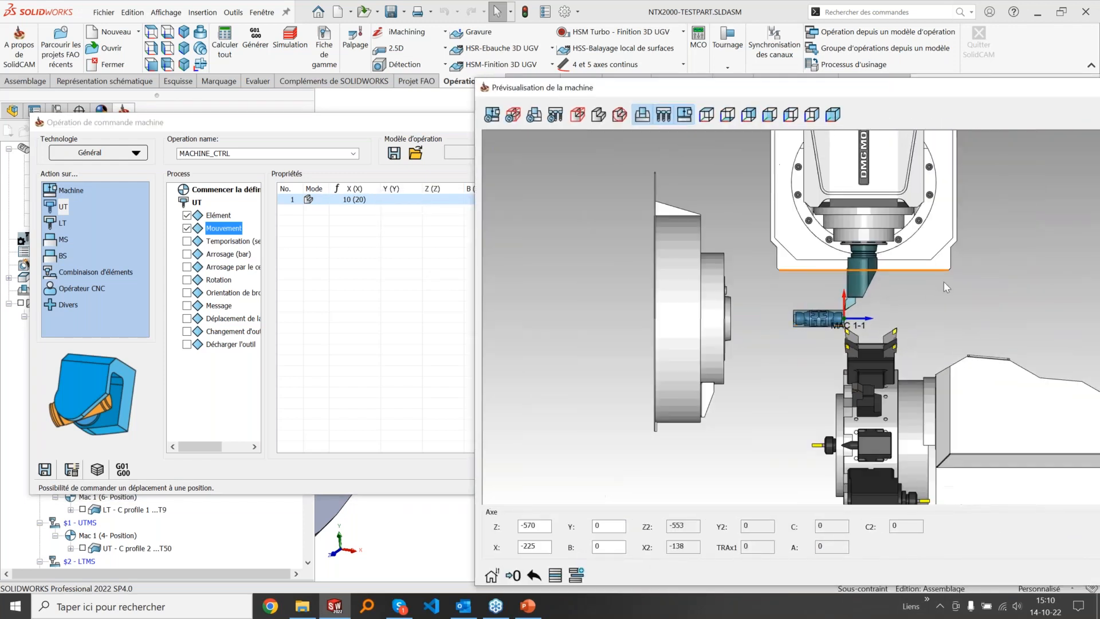
pyautogui.moveTo(840, 97); pyautogui.dragTo(1035, 97)
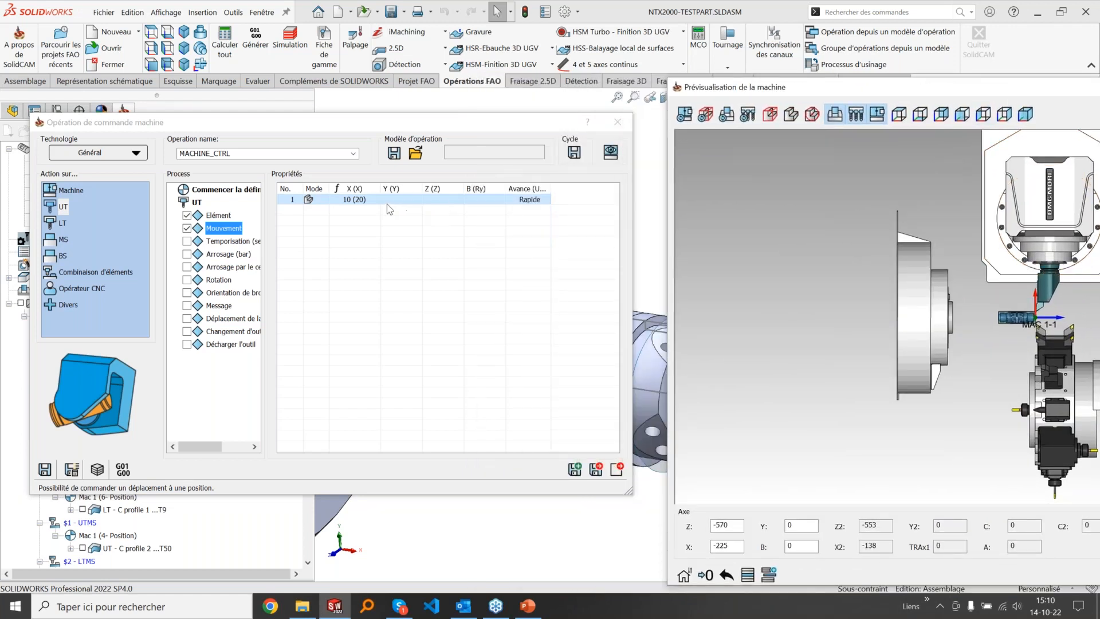
# Step: Review the parameters of UT - Tool change, Catch Part with back spindle and LT - Retract position, and quit the operation without saving
pyautogui.click(123, 155)
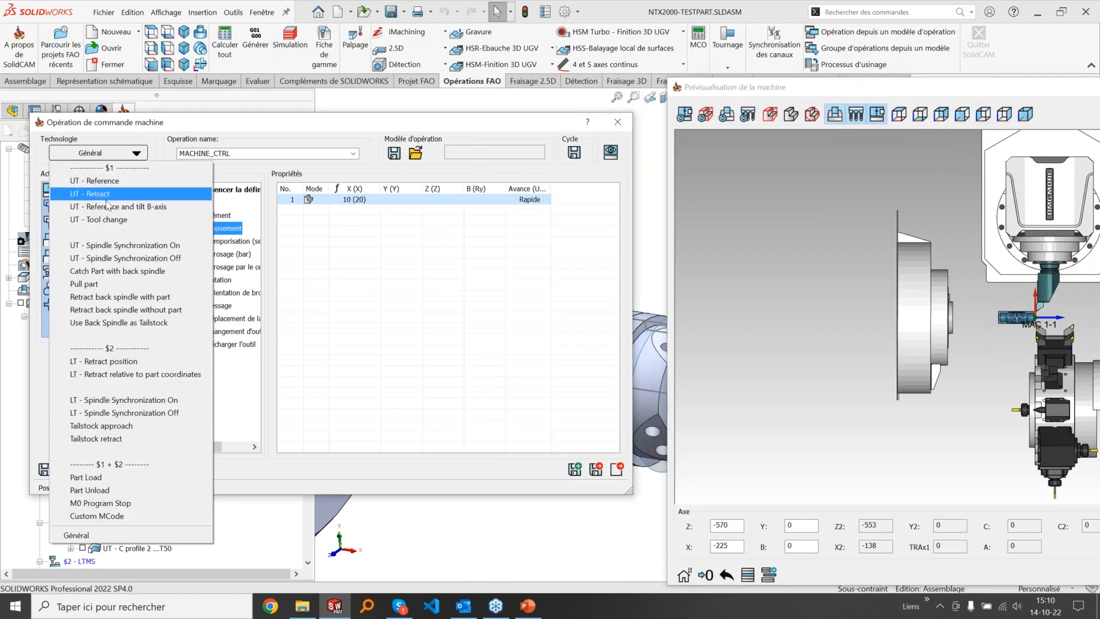
pyautogui.click(103, 219)
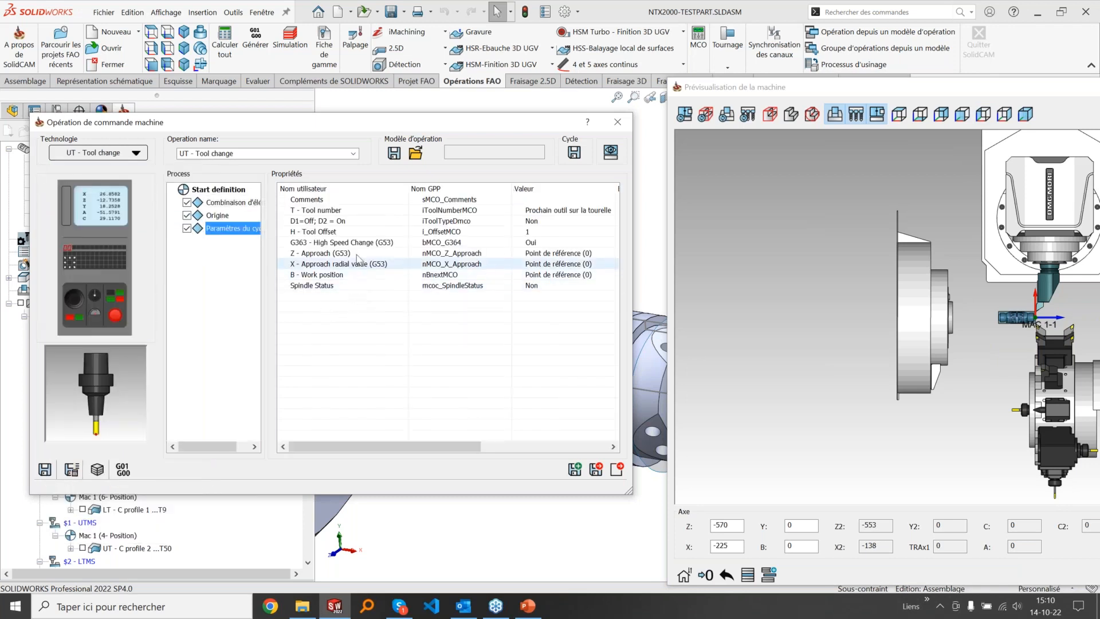
pyautogui.click(121, 155)
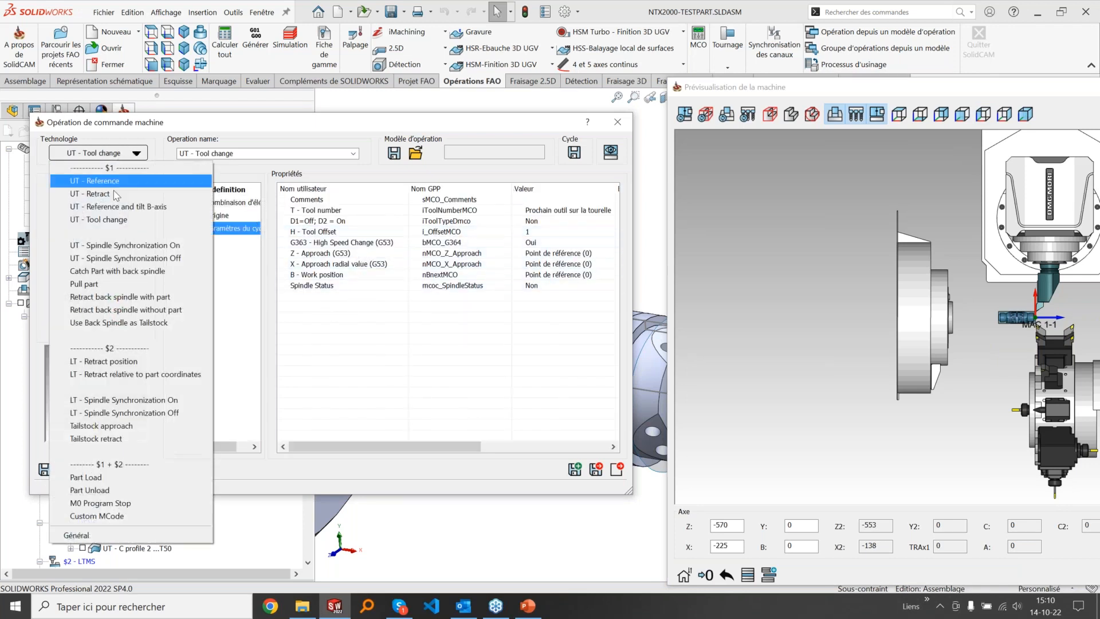
pyautogui.click(119, 271)
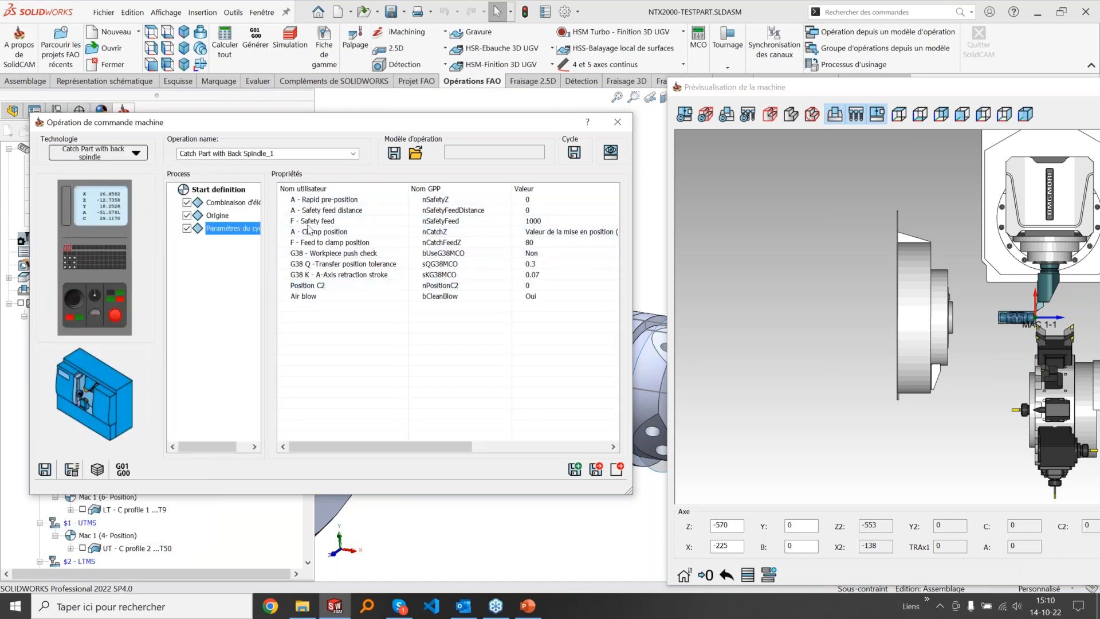
pyautogui.click(107, 152)
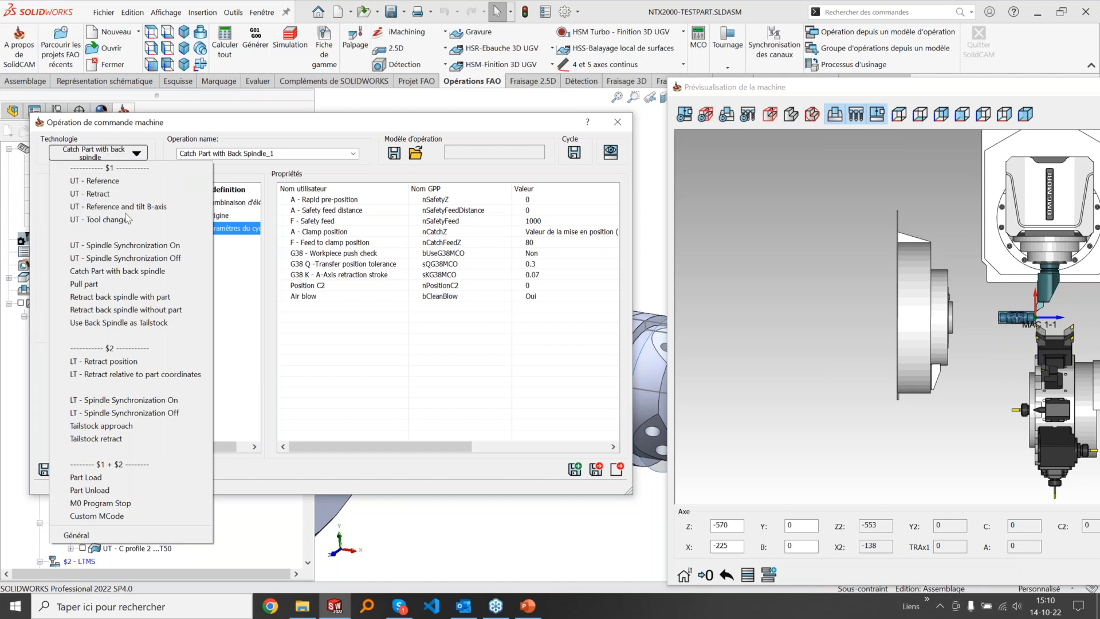
pyautogui.click(127, 361)
pyautogui.click(573, 350)
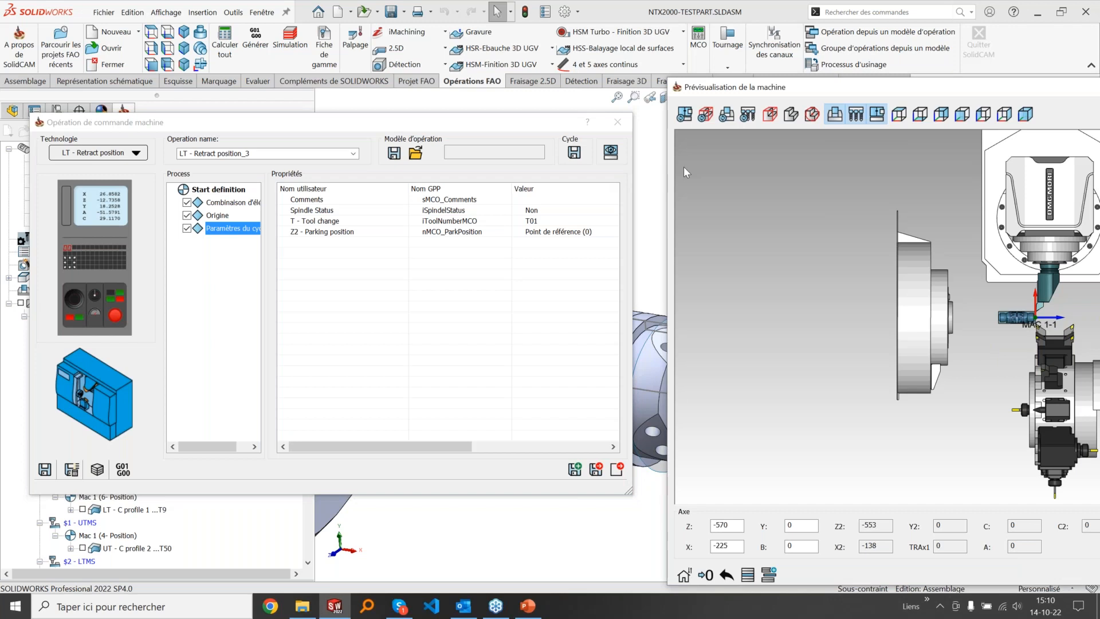
pyautogui.click(617, 122)
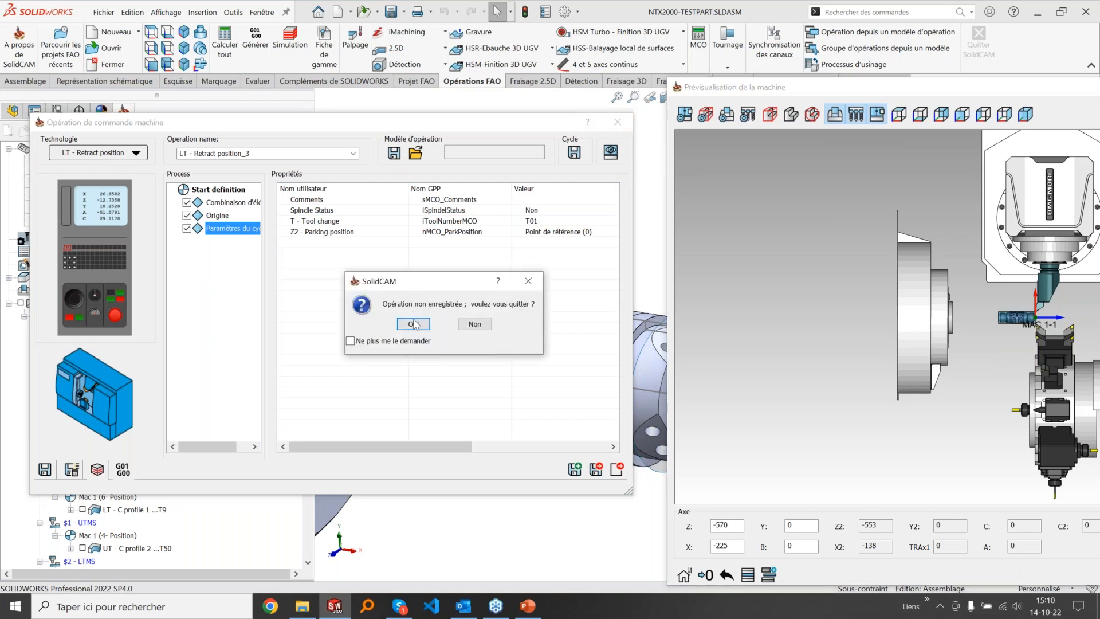
pyautogui.click(413, 323)
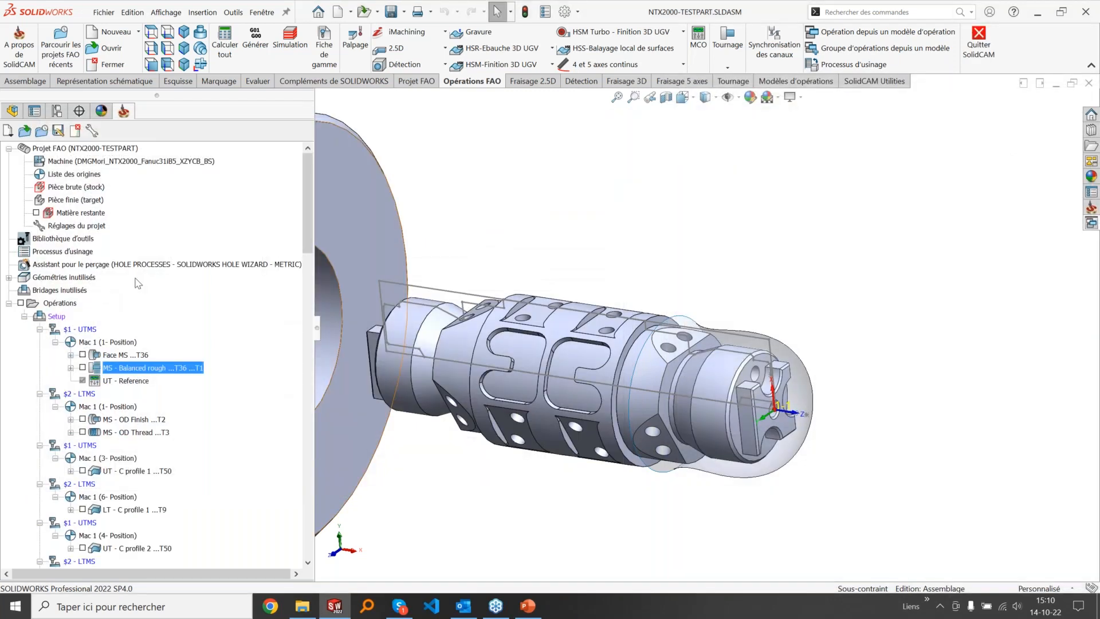
# Step: Open the CAM project data of NTX2000-TESTPART, widen the Nom column of the machine options and view the reset choices
pyautogui.doubleClick(114, 149)
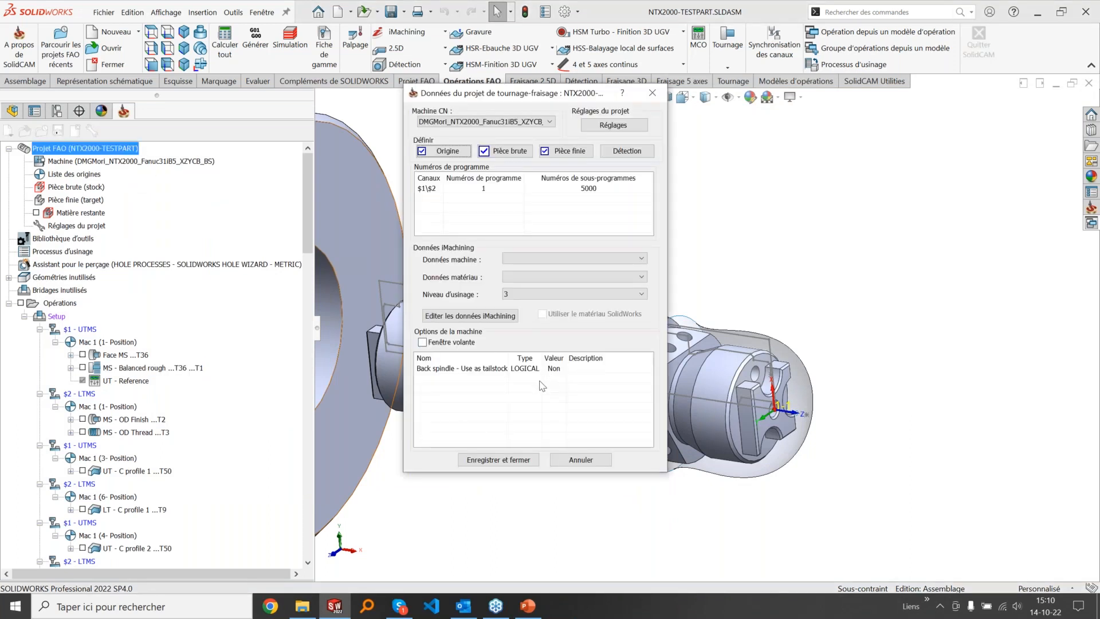
pyautogui.moveTo(507, 358); pyautogui.dragTo(537, 358)
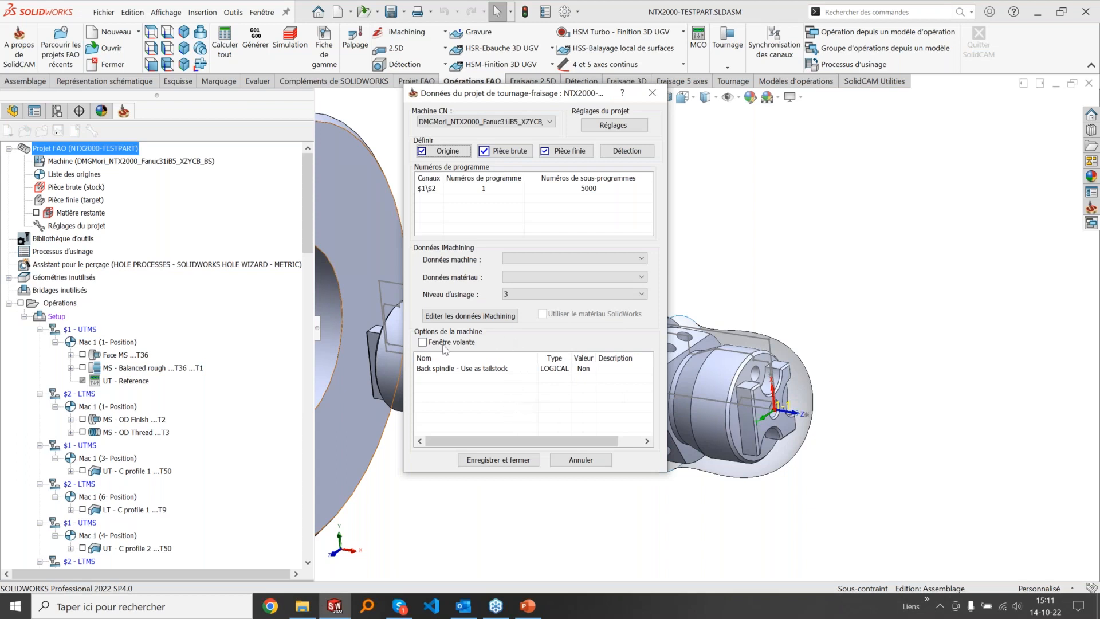
pyautogui.rightClick(439, 377)
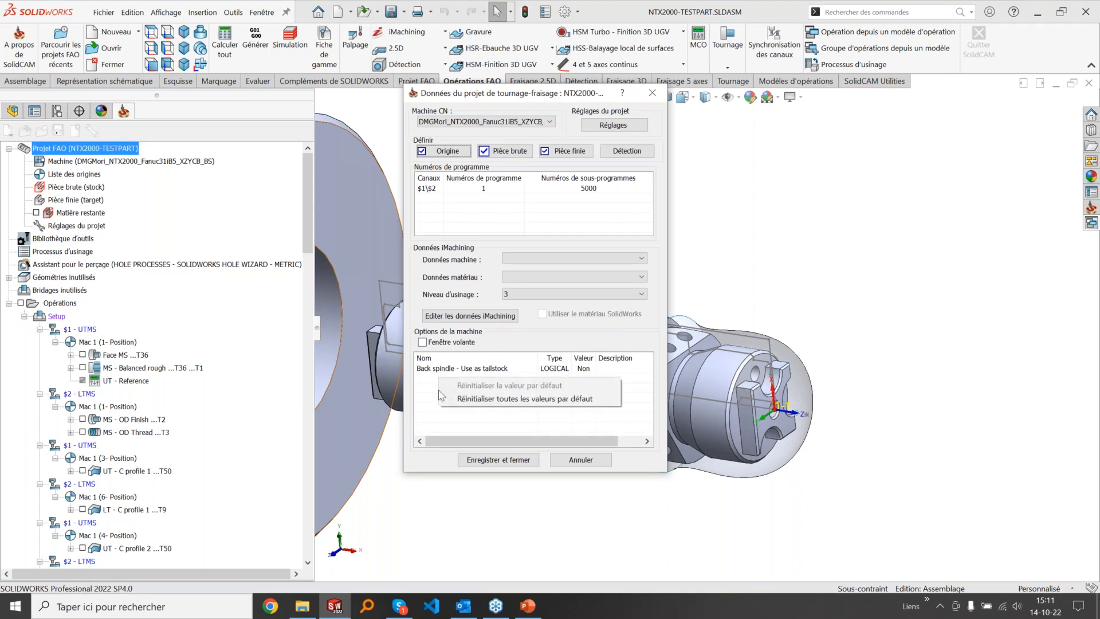
pyautogui.click(425, 377)
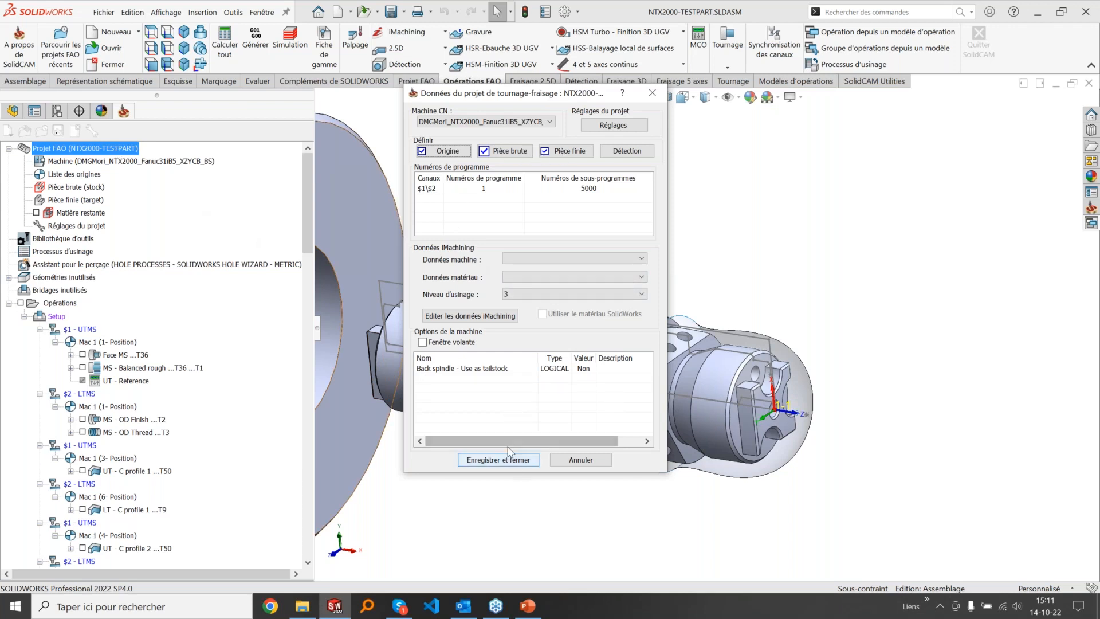
# Step: Select the machine option Back spindle - Use as tailstock and reset all machine options to their default values
pyautogui.click(632, 369)
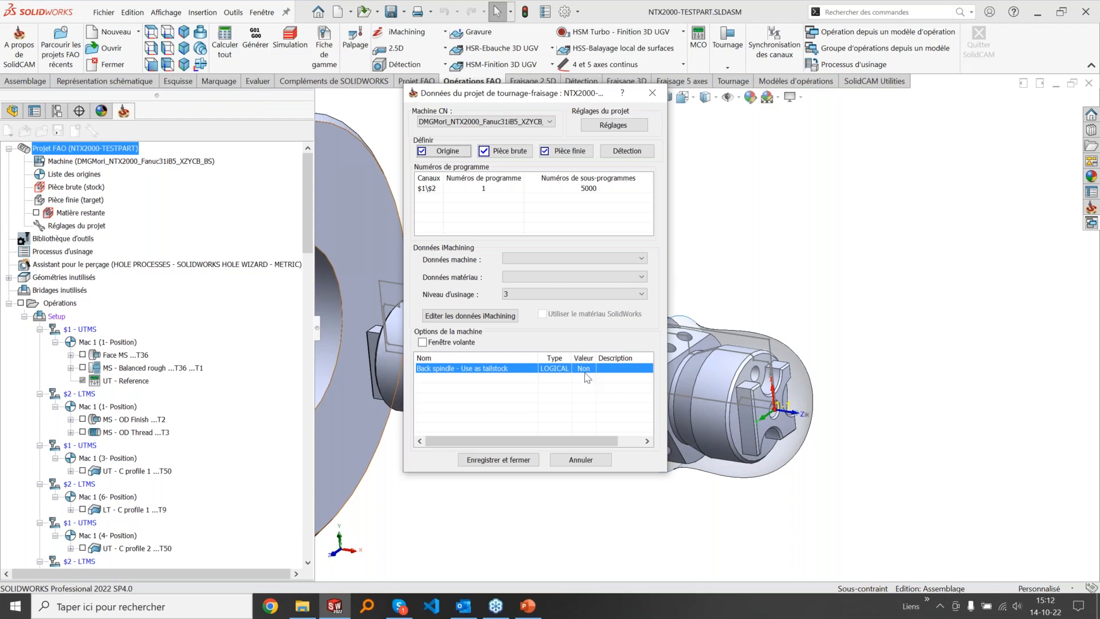
pyautogui.rightClick(582, 380)
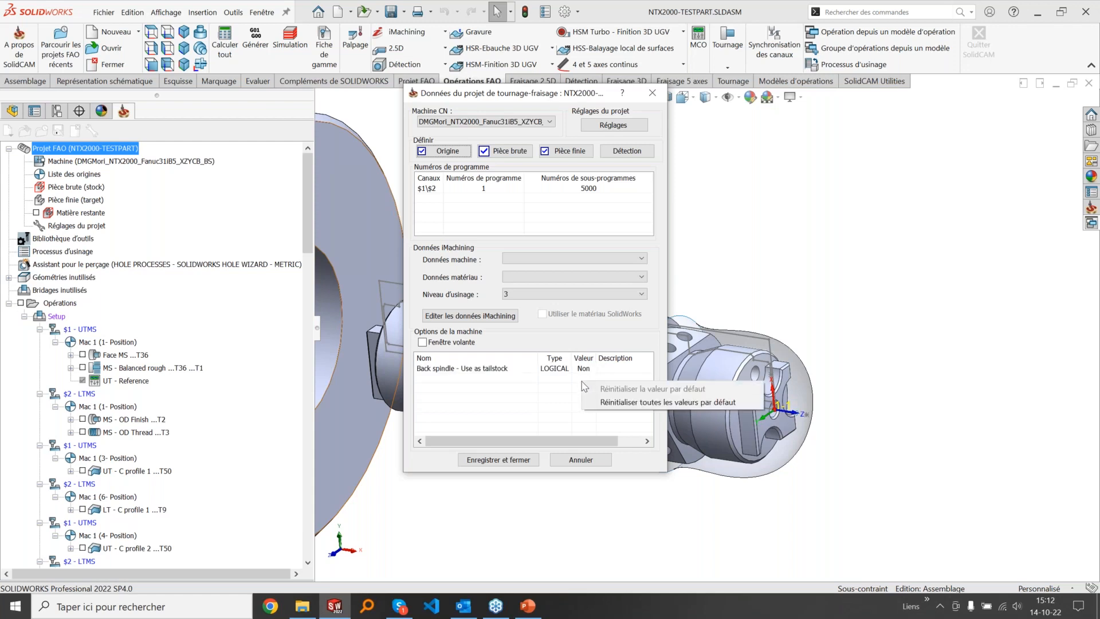
pyautogui.click(516, 380)
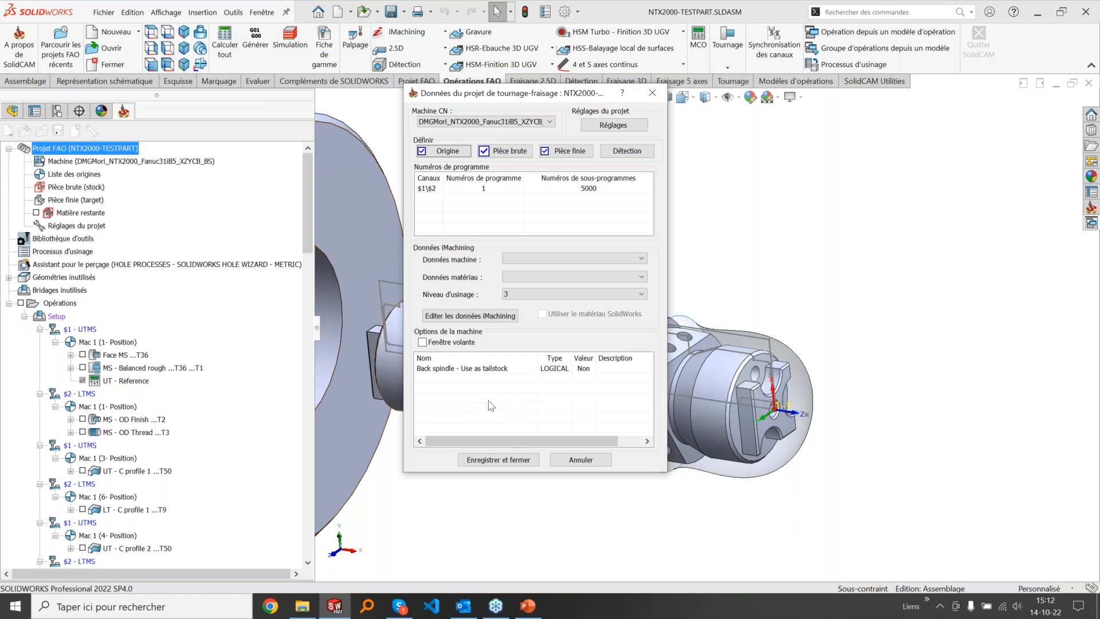
pyautogui.rightClick(503, 374)
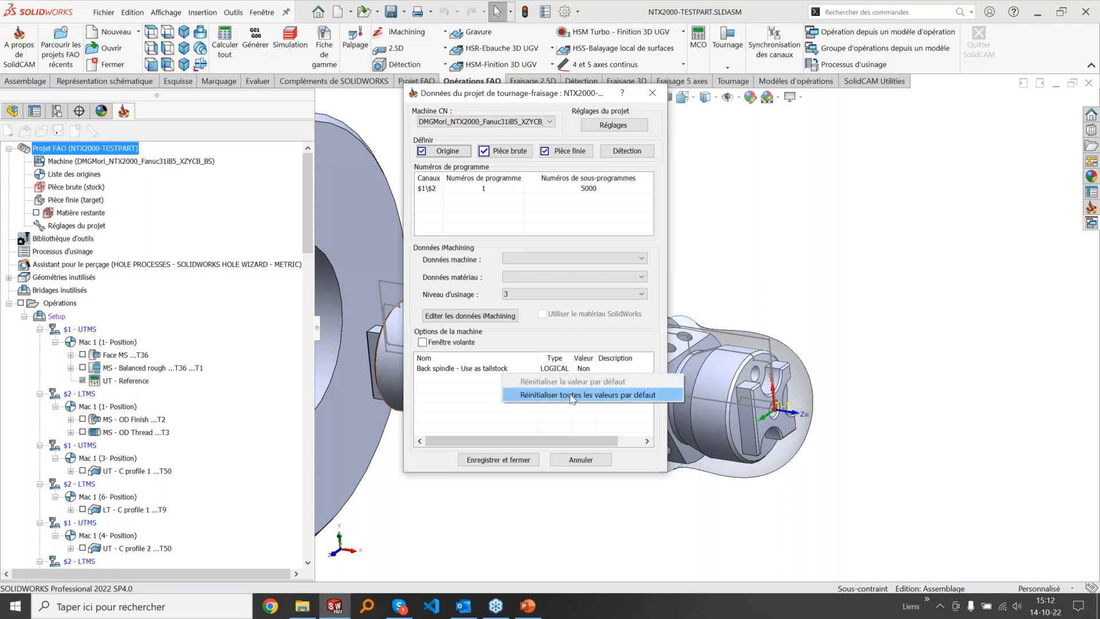
pyautogui.click(639, 399)
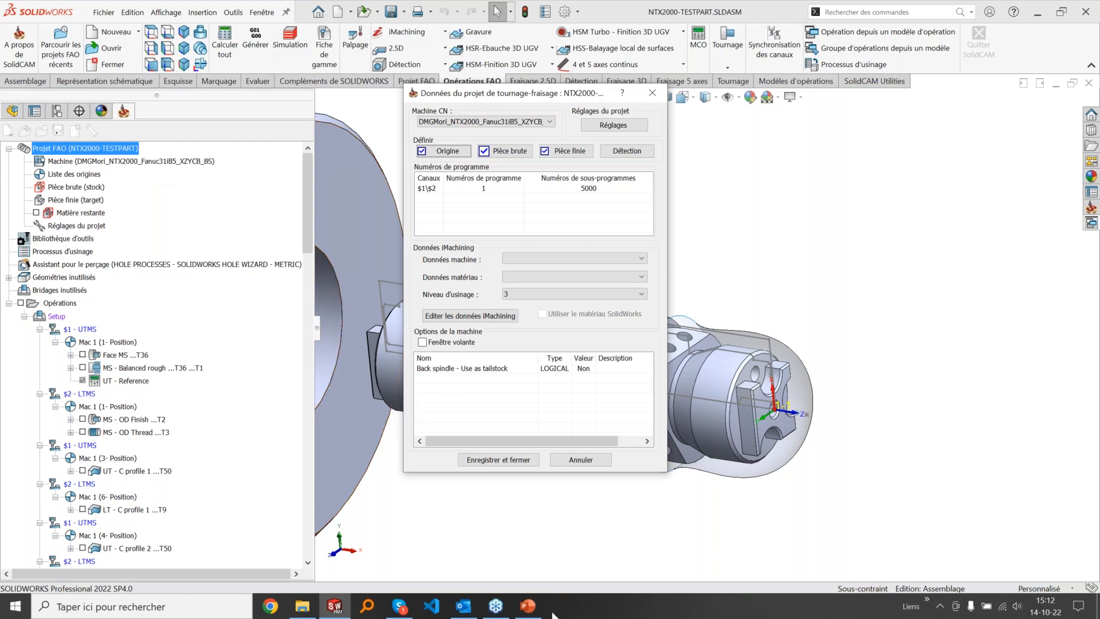
# Step: Switch to the PowerPoint webinar presentation, review the slides on component selection and connection page novelties, and return to SolidCAM
pyautogui.click(528, 606)
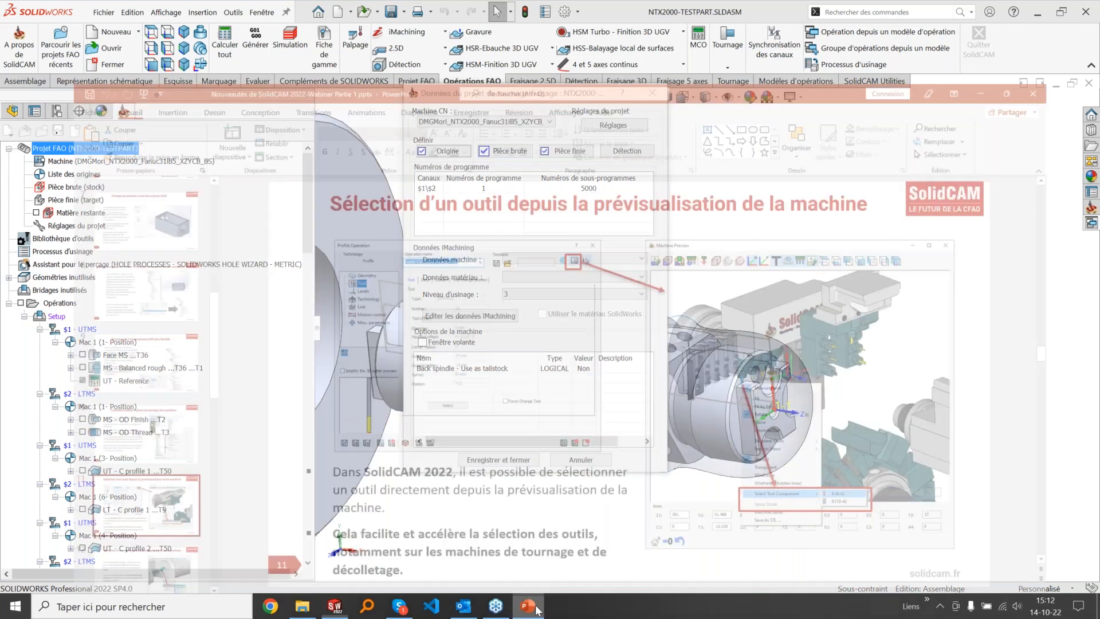
pyautogui.scroll(4, 105, 298)
pyautogui.click(101, 230)
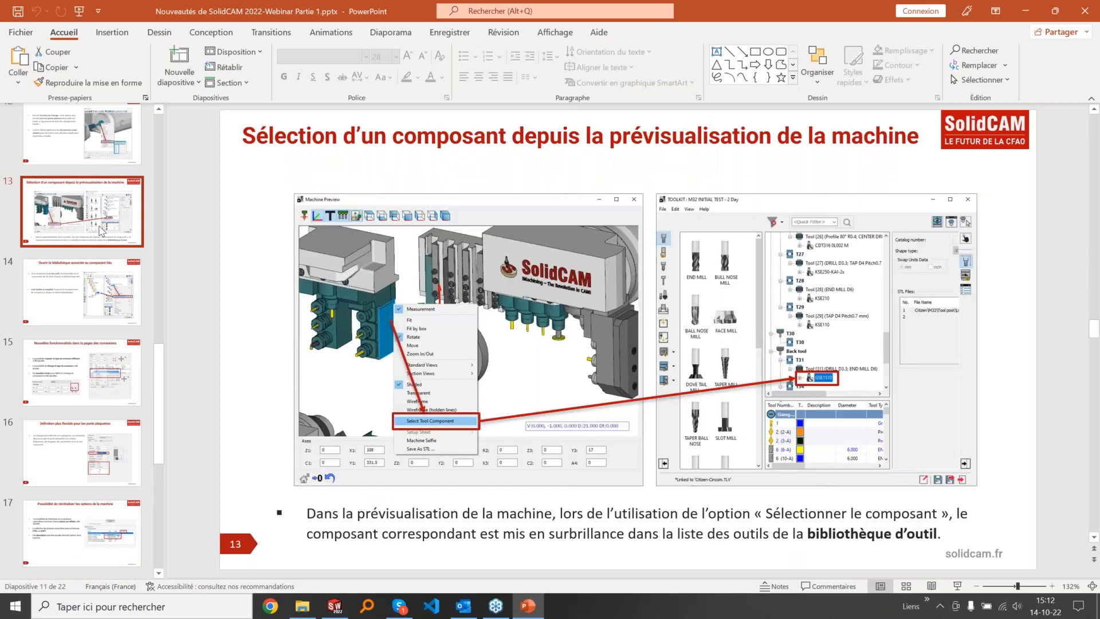
pyautogui.press('Down')
pyautogui.press('Down')
pyautogui.press('Down')
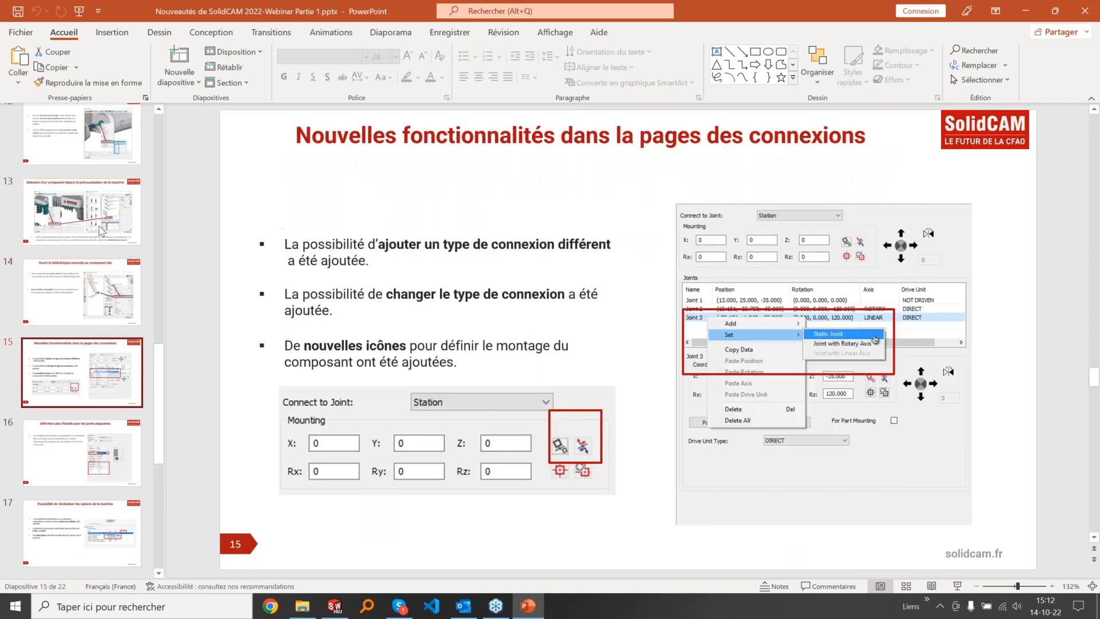
pyautogui.press('Up')
pyautogui.click(537, 614)
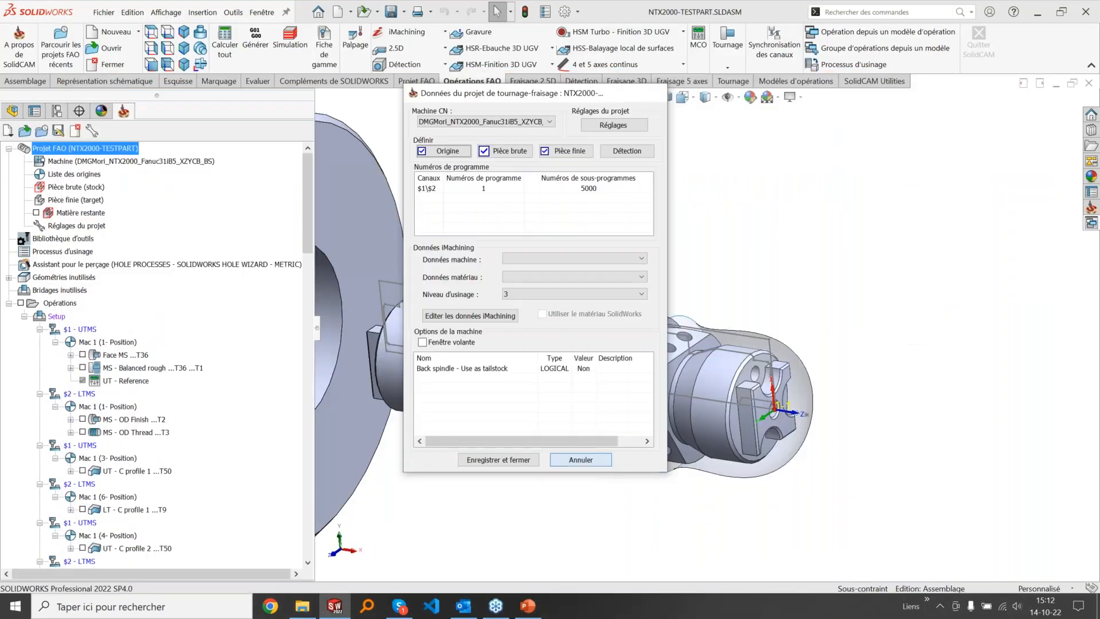
# Step: Open the project's tool library with its machine preview and select the assembled Outil [2] to show its mounting data
pyautogui.doubleClick(46, 239)
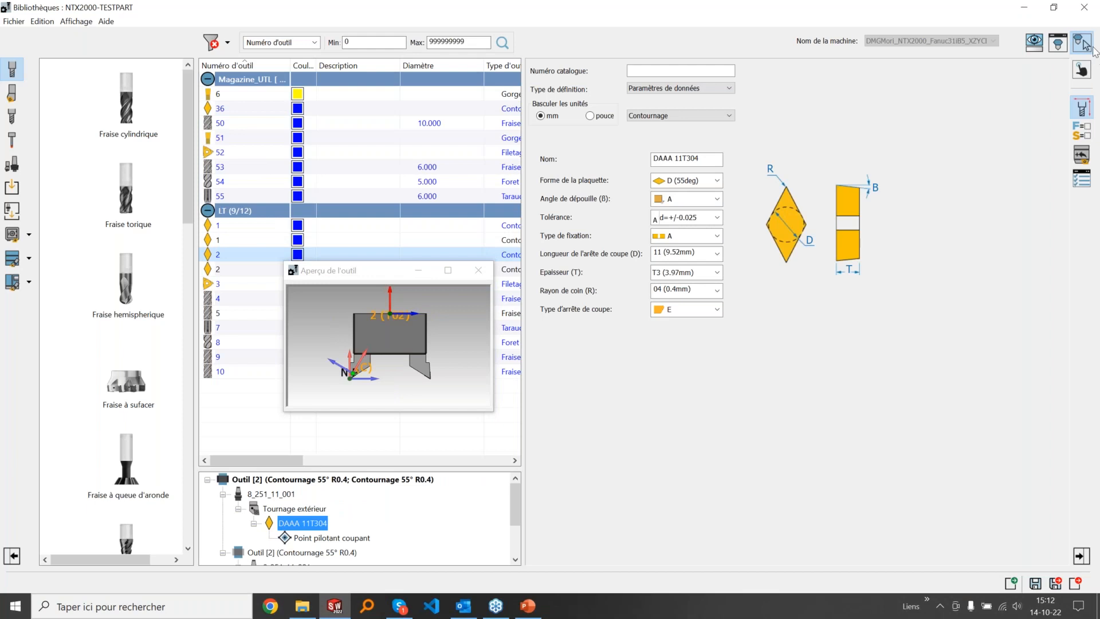
pyautogui.click(1037, 43)
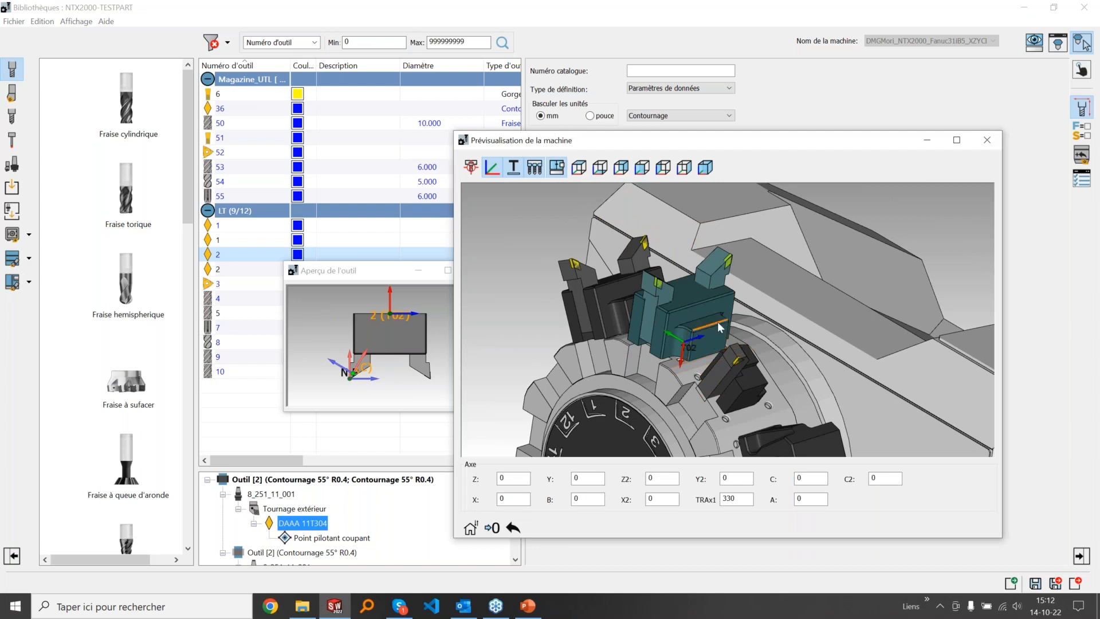
pyautogui.moveTo(766, 143); pyautogui.dragTo(925, 152)
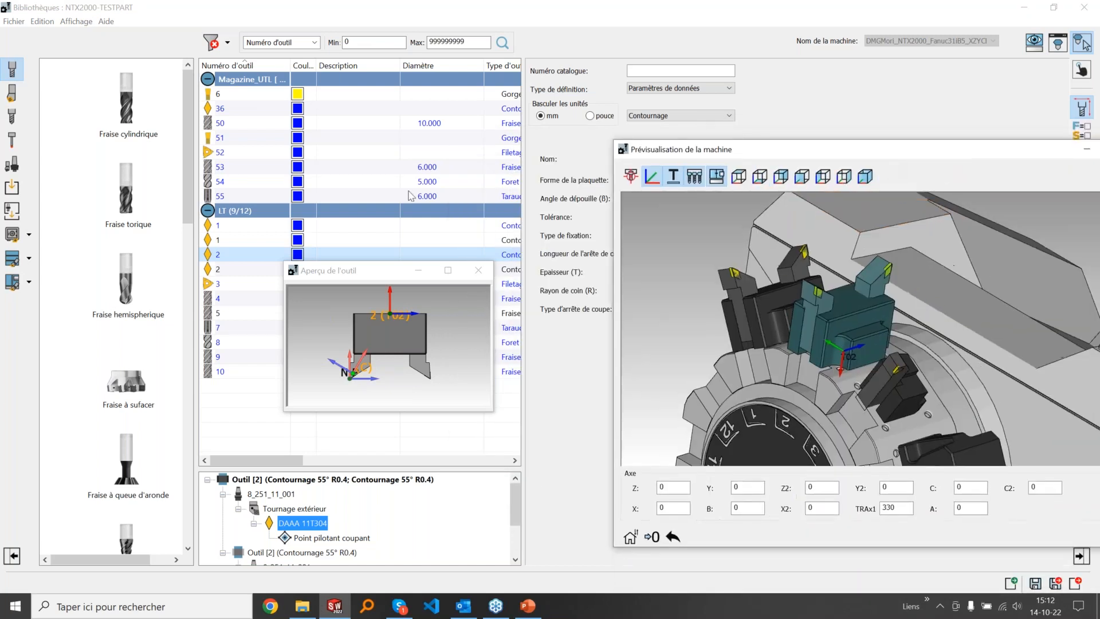
pyautogui.click(289, 481)
pyautogui.moveTo(730, 149); pyautogui.dragTo(835, 91)
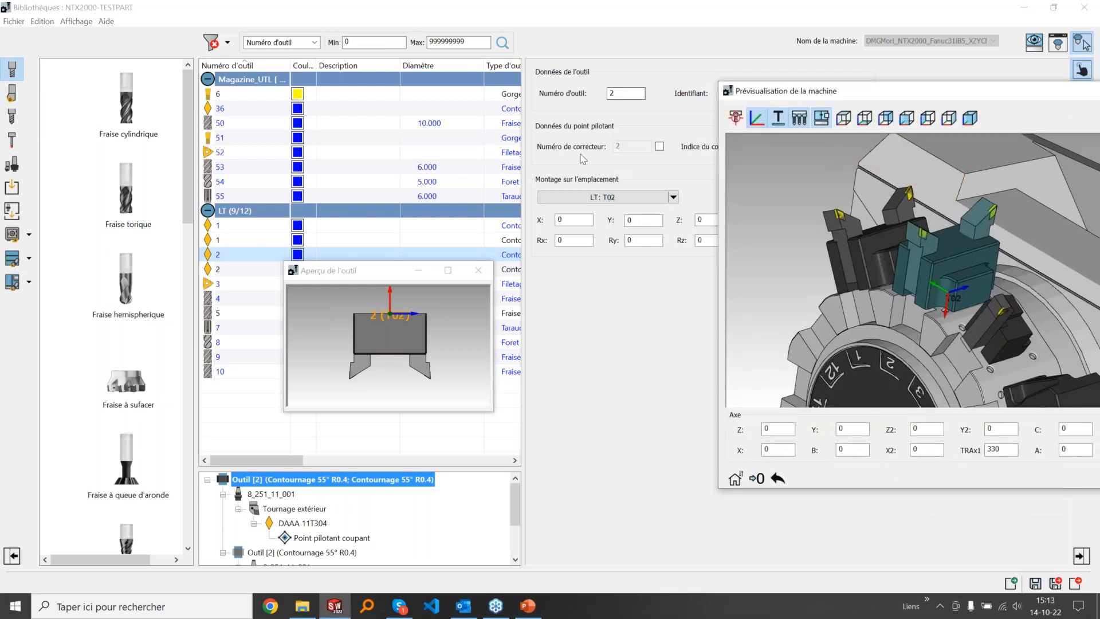
# Step: Inspect the tool-tip position mounting values of Outil [2] against its cutting point in the machine preview, and cancel without changes
pyautogui.moveTo(772, 92); pyautogui.dragTo(745, 336)
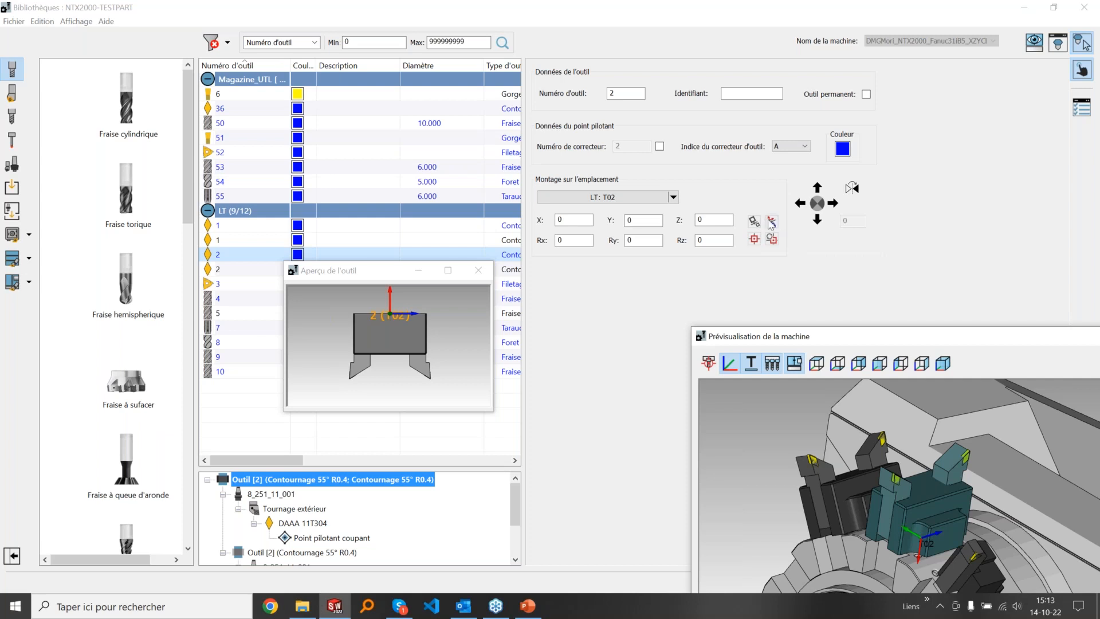
pyautogui.click(753, 239)
pyautogui.scroll(2, 984, 492)
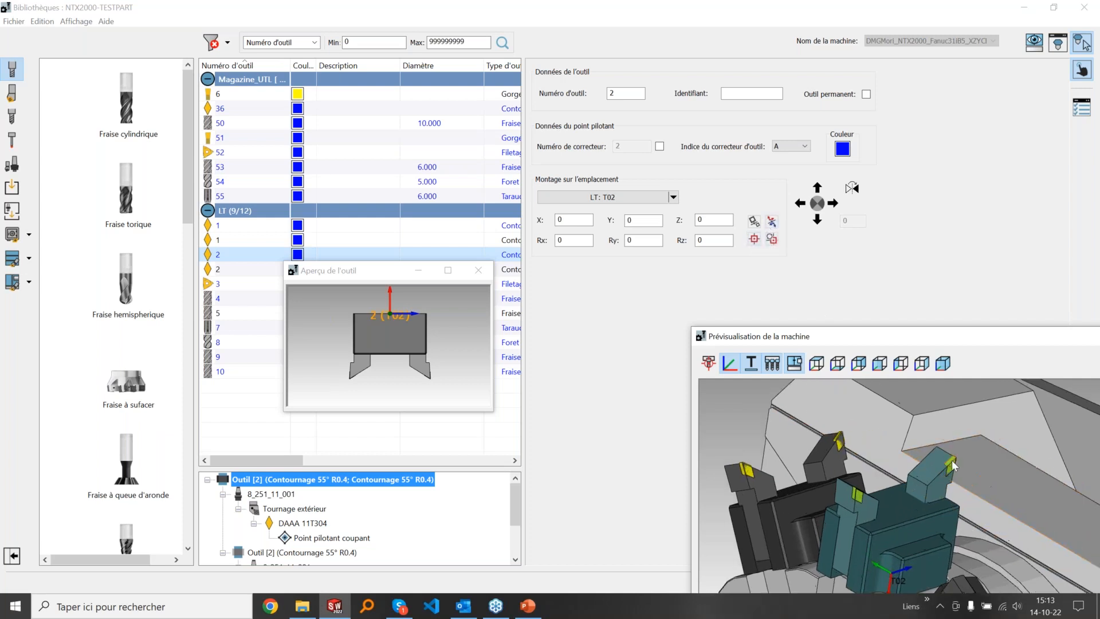
pyautogui.click(755, 239)
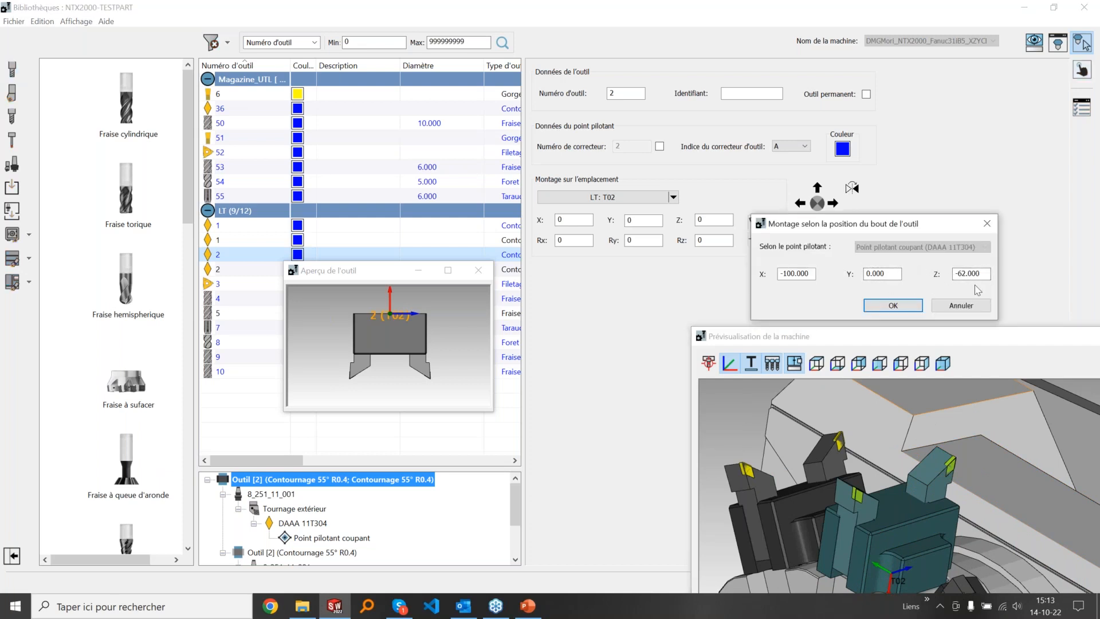
pyautogui.click(958, 478)
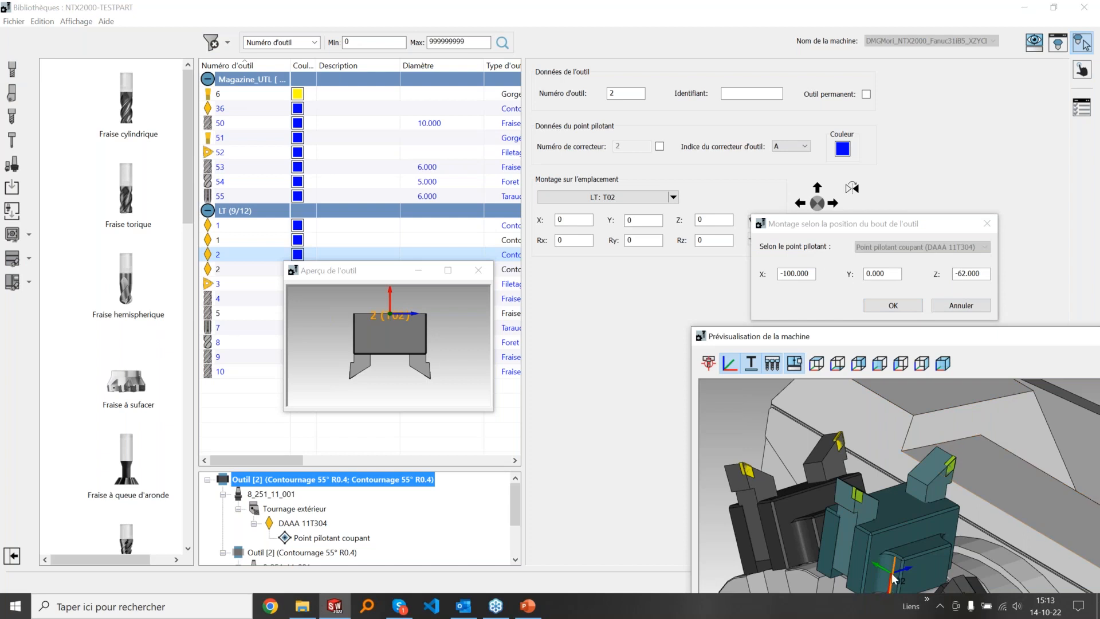
pyautogui.click(954, 306)
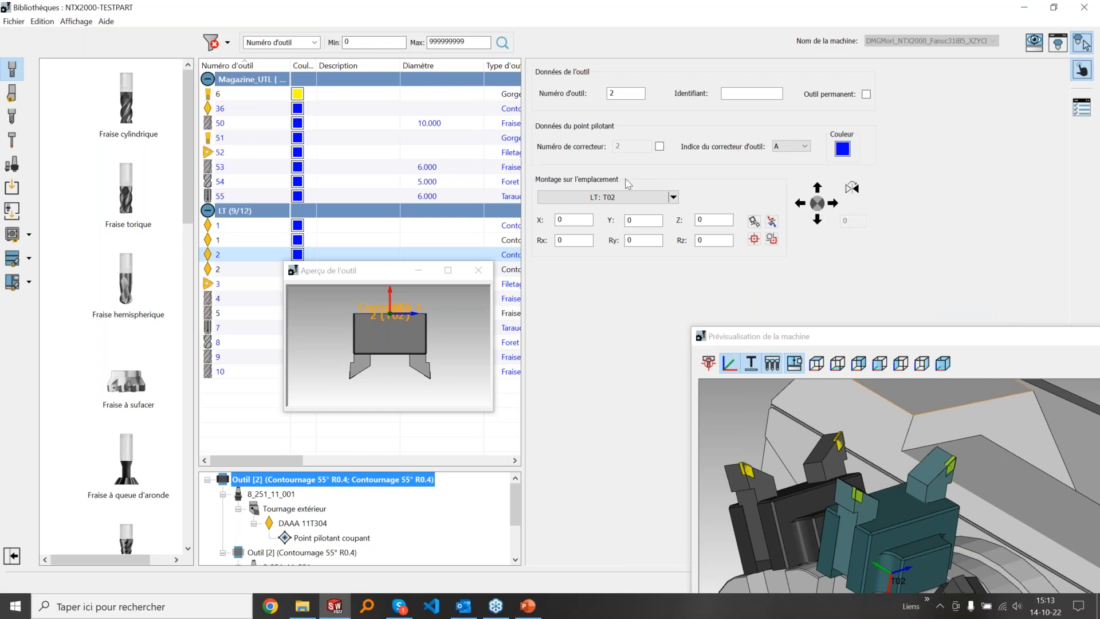
# Step: Add a static connection on the connection page of holder 8_251_11_001 and widen the Rotation column of the connection list
pyautogui.click(271, 494)
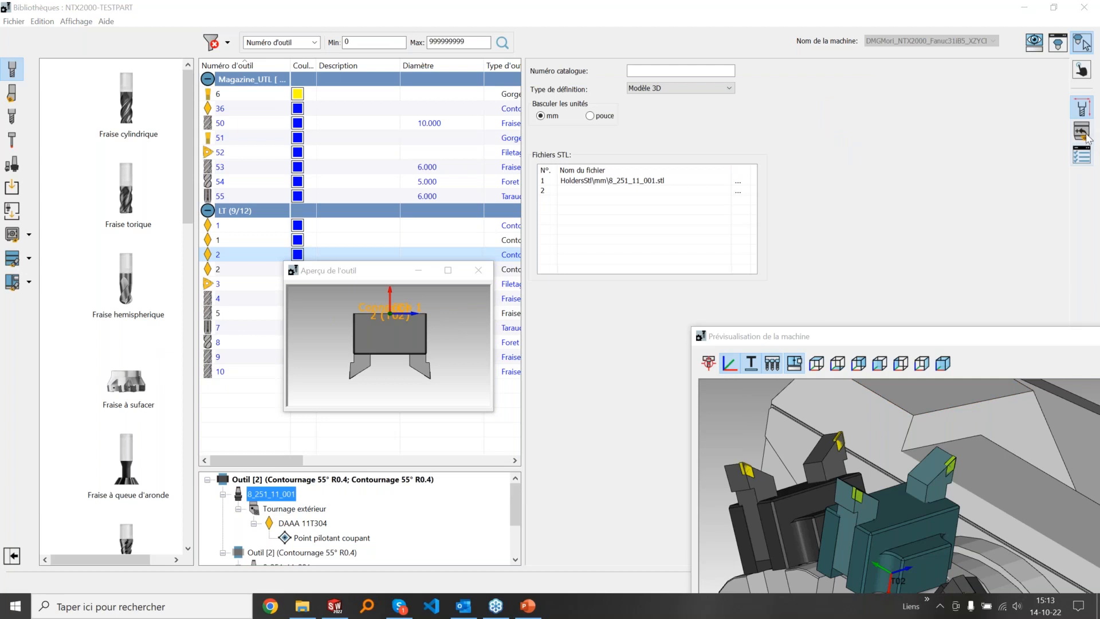
pyautogui.click(1082, 132)
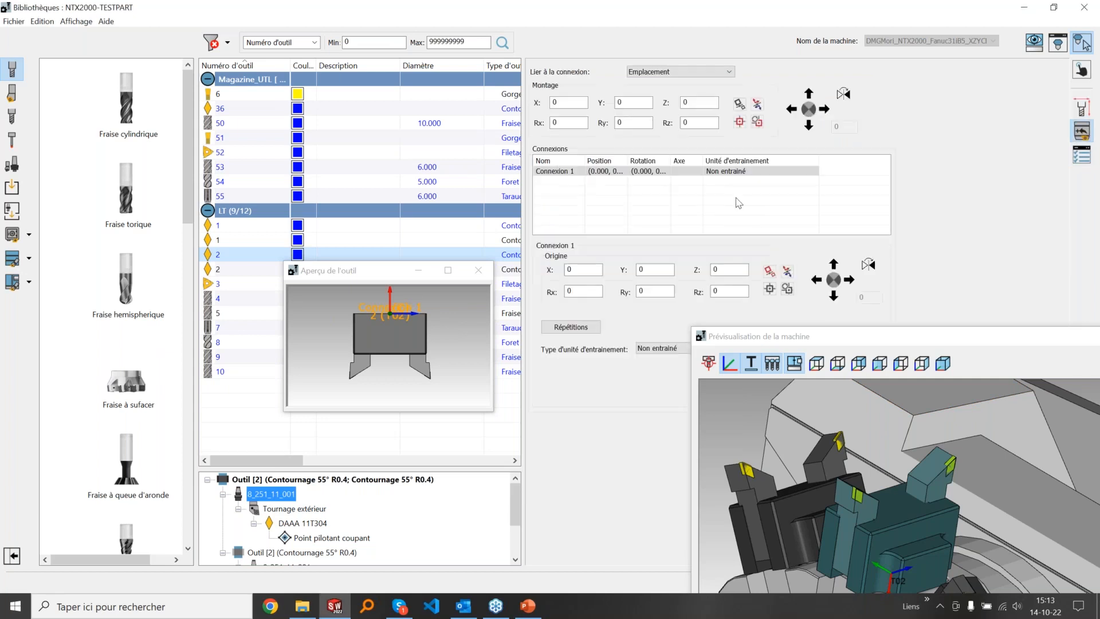
pyautogui.rightClick(694, 182)
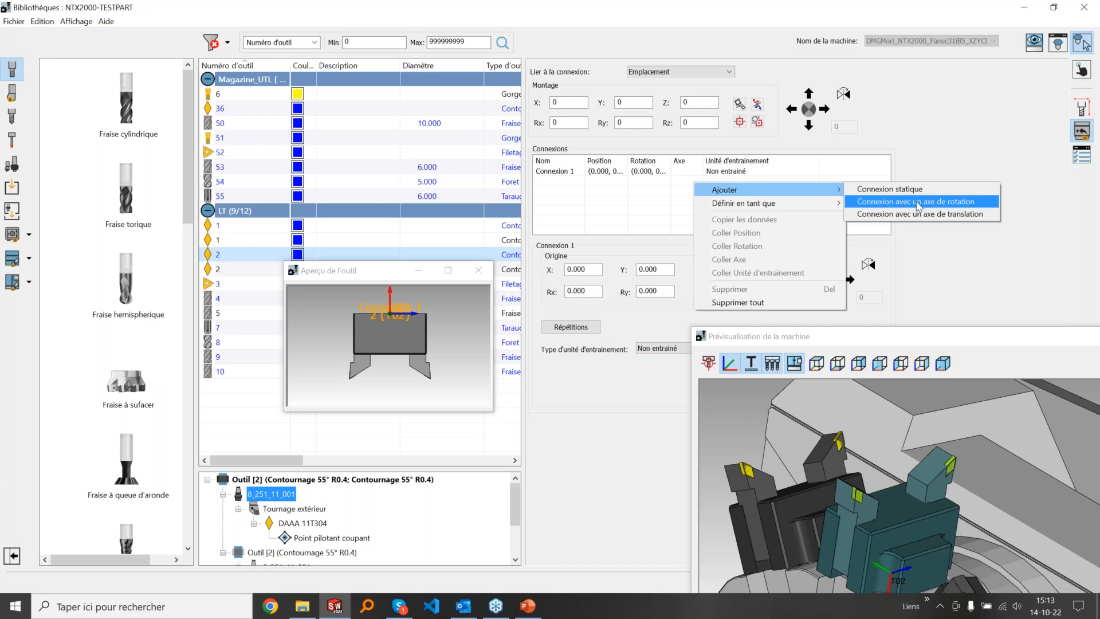
pyautogui.click(896, 196)
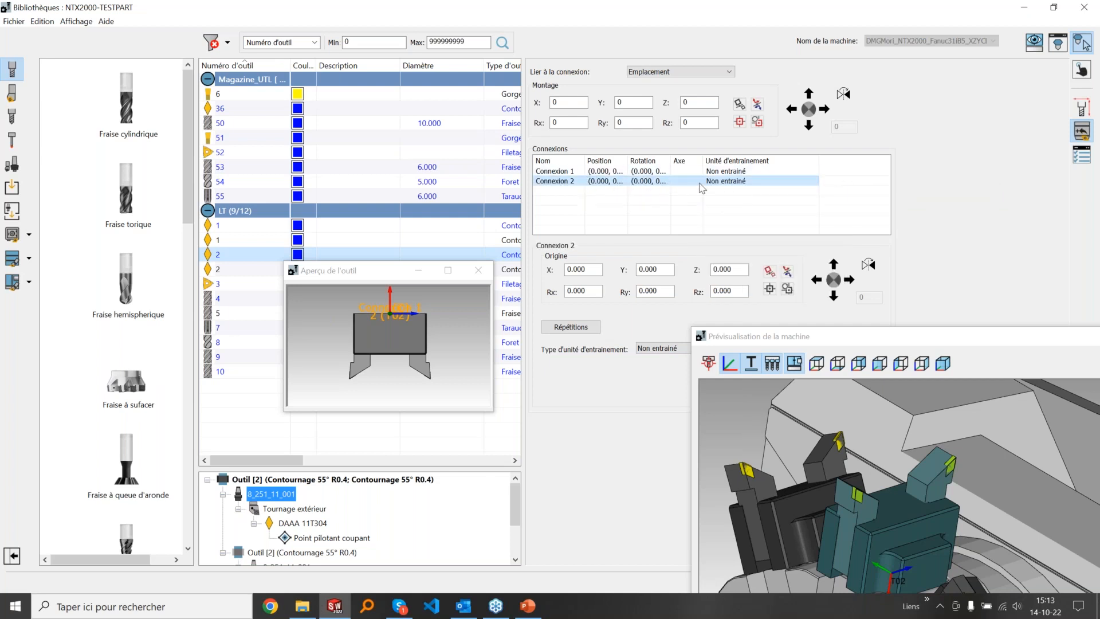
pyautogui.moveTo(671, 160); pyautogui.dragTo(704, 161)
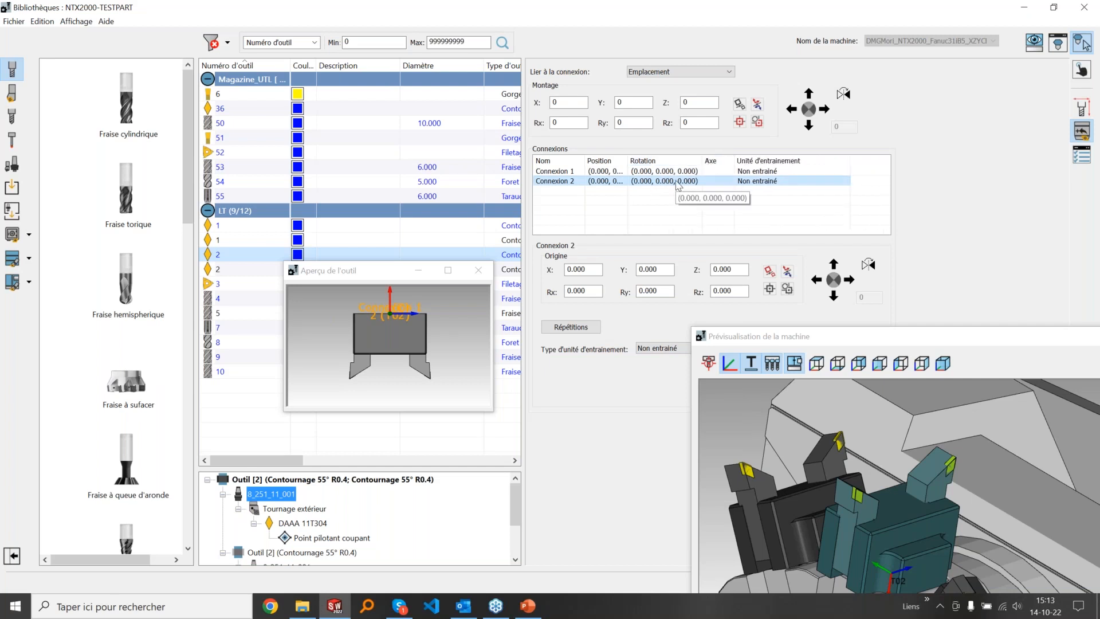
# Step: View the connection types available for redefining Connexion 2, leaving it as a static connection
pyautogui.rightClick(677, 182)
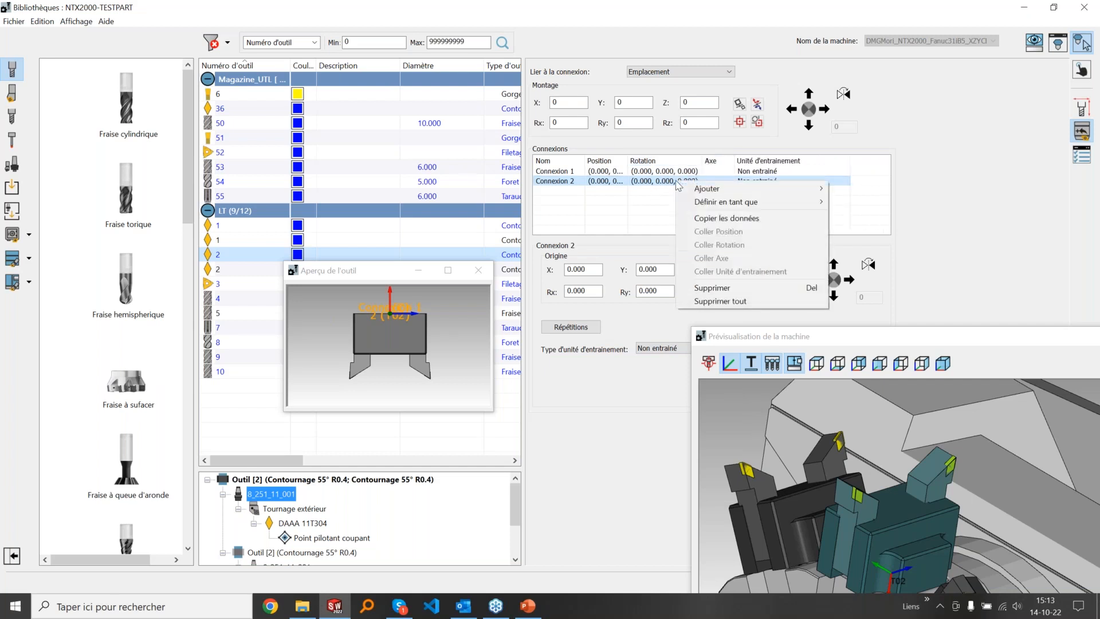
pyautogui.moveTo(699, 205)
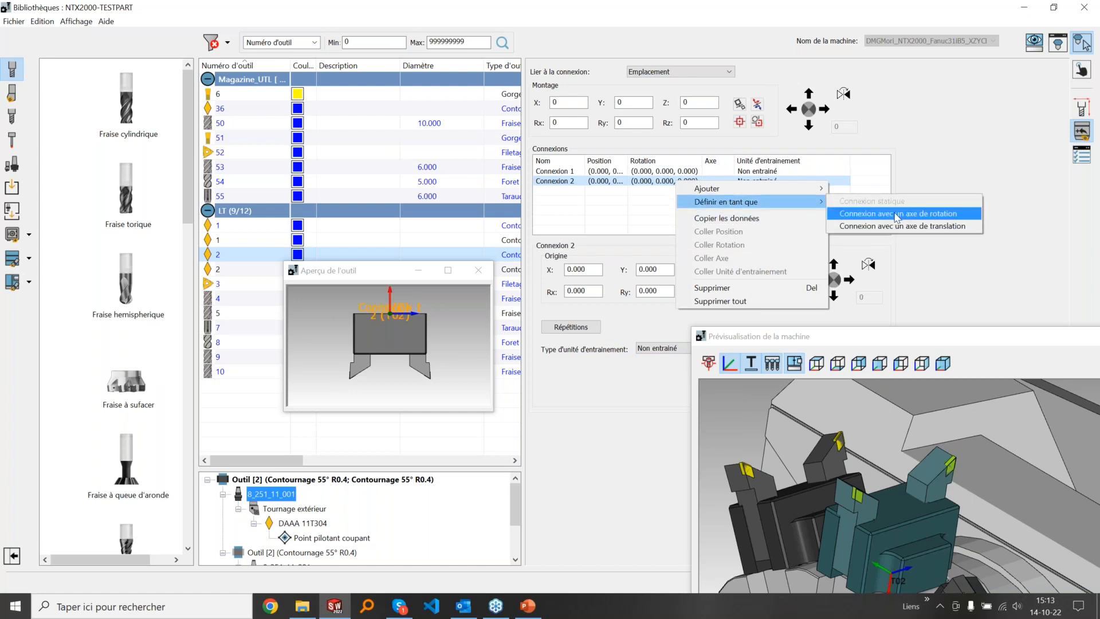
pyautogui.click(958, 132)
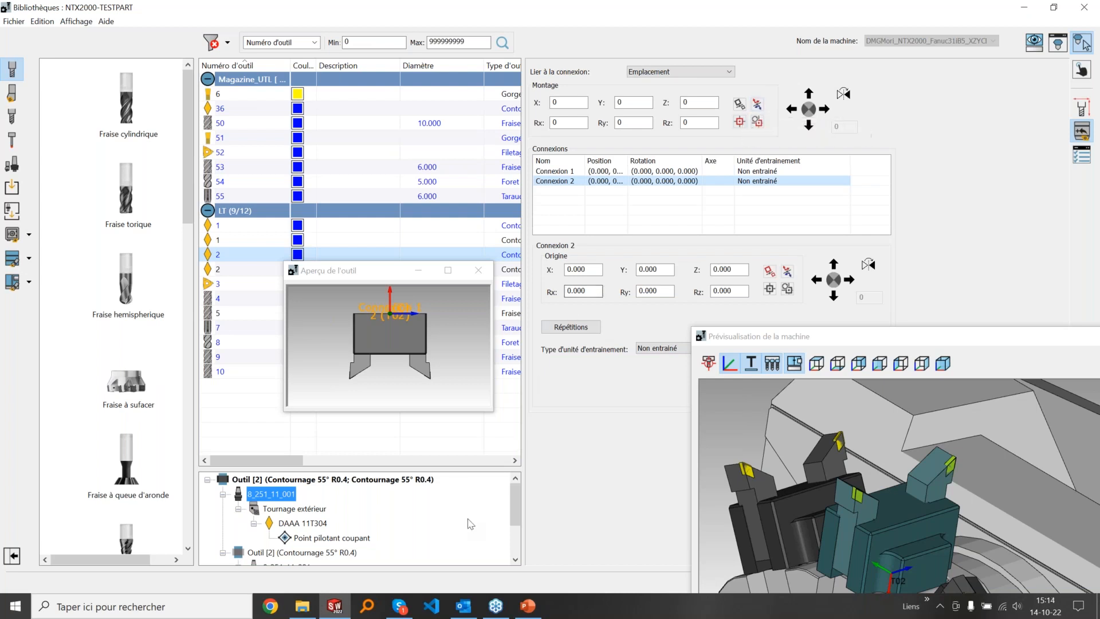
pyautogui.click(619, 557)
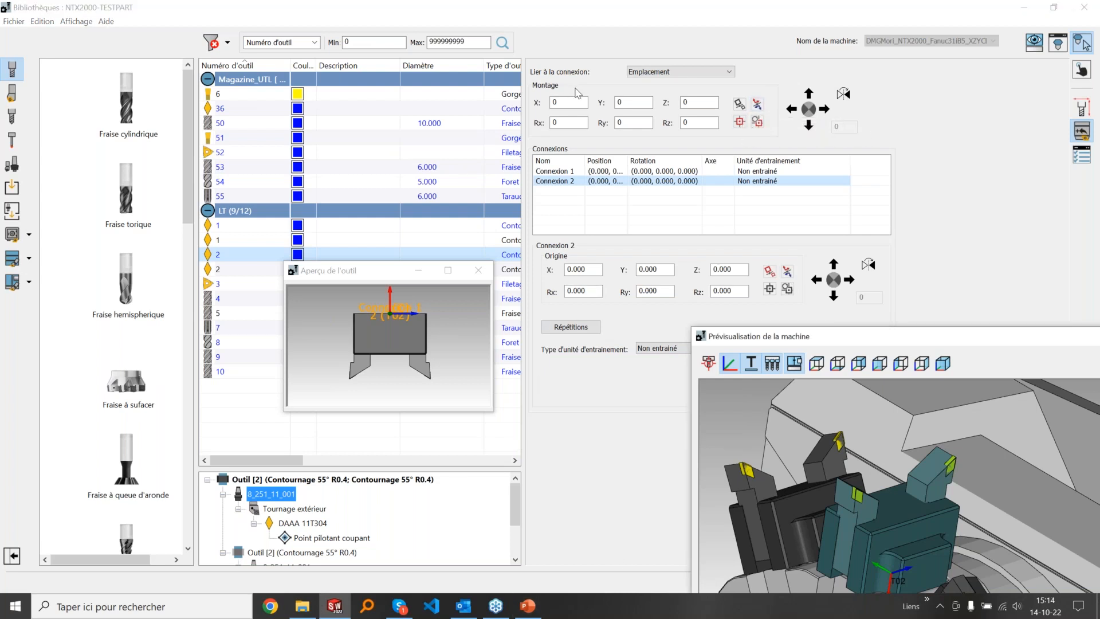
# Step: Switch to the PowerPoint webinar presentation, review the slides on MCO equation support and custom message import, and return to SolidCAM
pyautogui.click(526, 611)
pyautogui.click(50, 446)
pyautogui.press('Down')
pyautogui.press('Down')
pyautogui.press('Down')
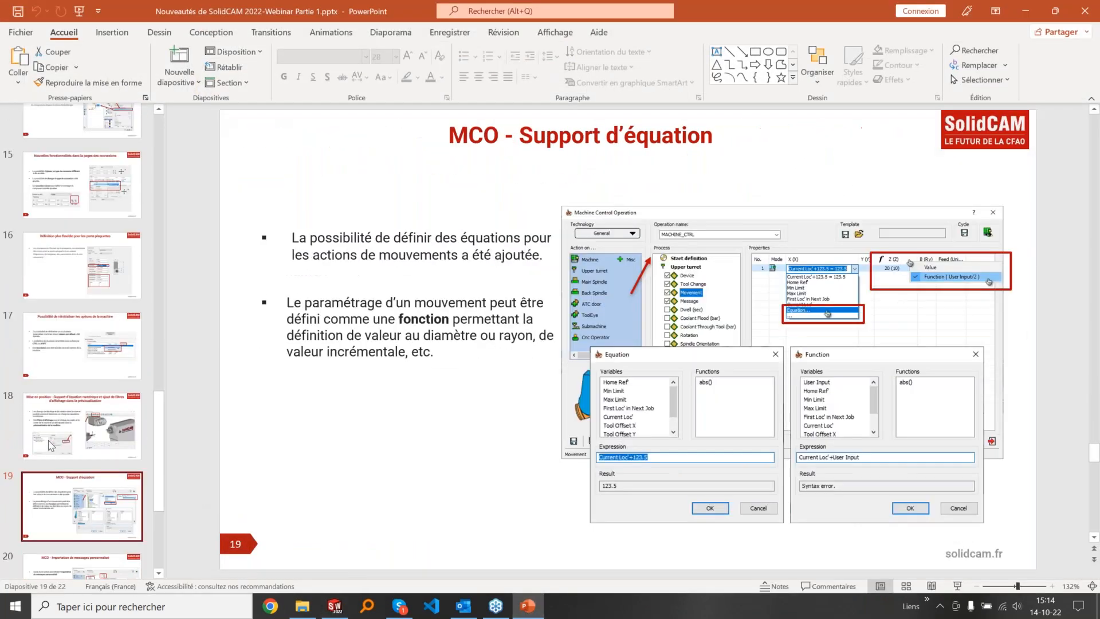
pyautogui.press('Down')
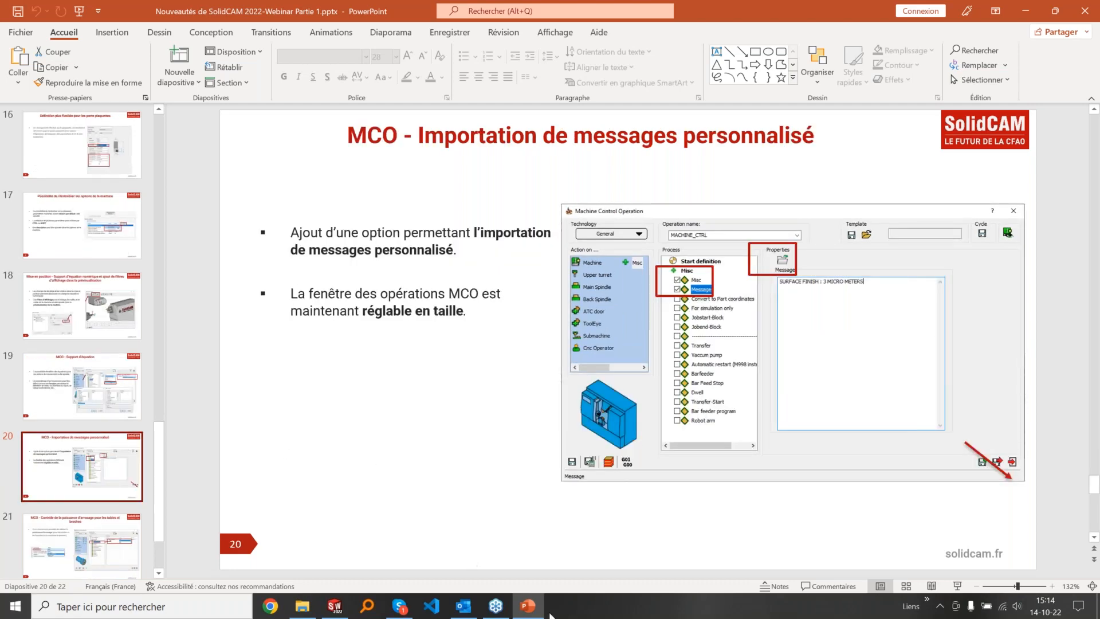
pyautogui.click(528, 606)
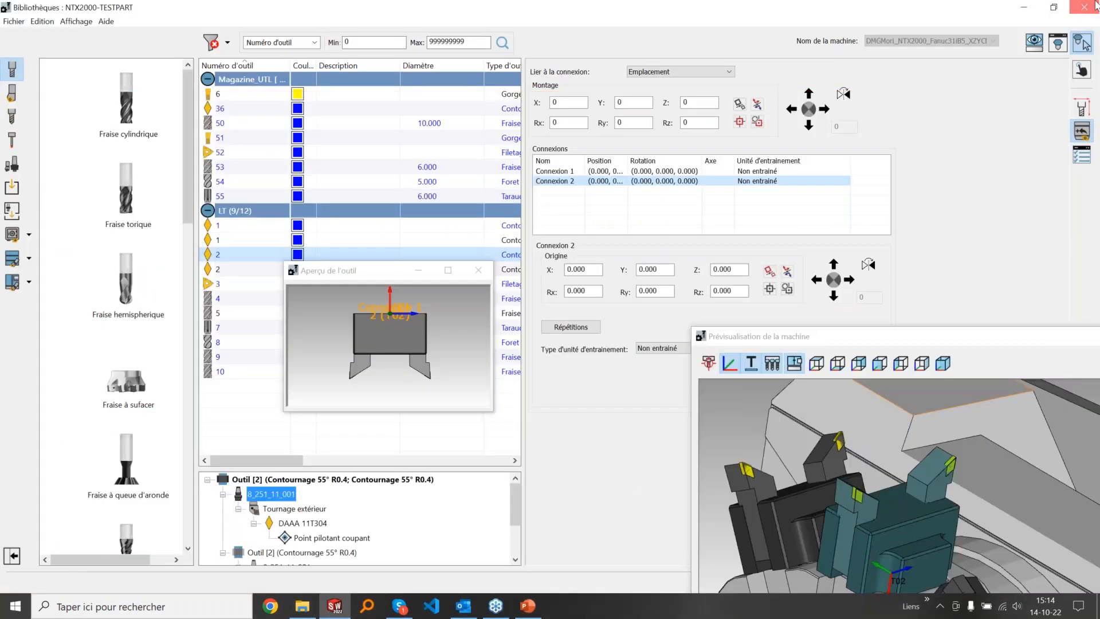
# Step: Close the tool library and create a machine control operation with a Divers Message containing the text JBBBJZBFJEBFBEZF
pyautogui.click(1083, 7)
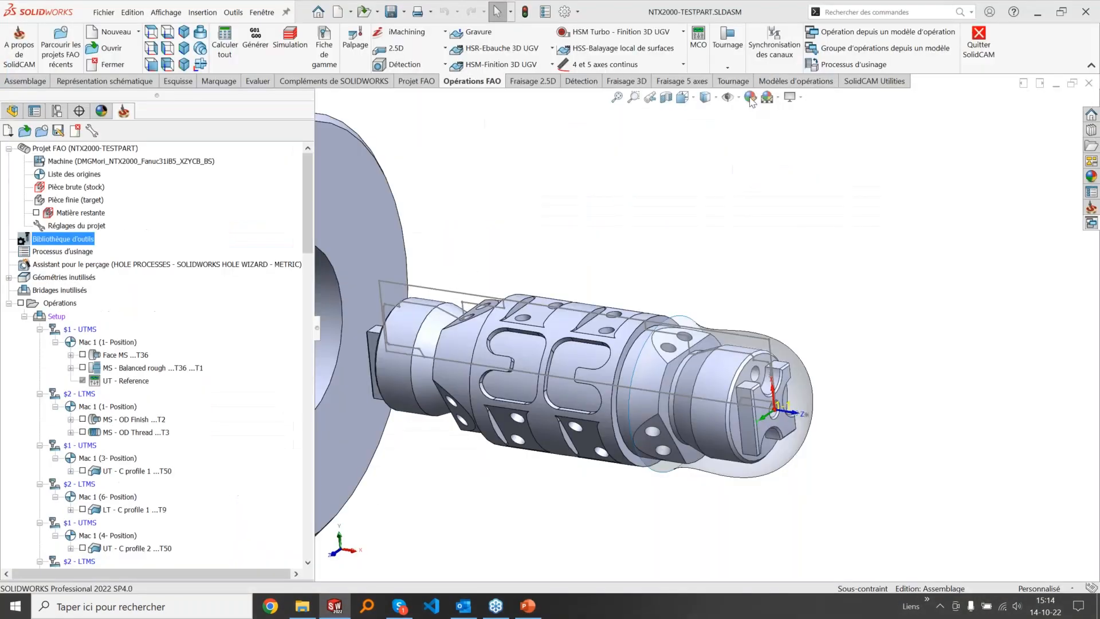
pyautogui.click(698, 39)
pyautogui.moveTo(415, 123); pyautogui.dragTo(531, 147)
pyautogui.click(166, 328)
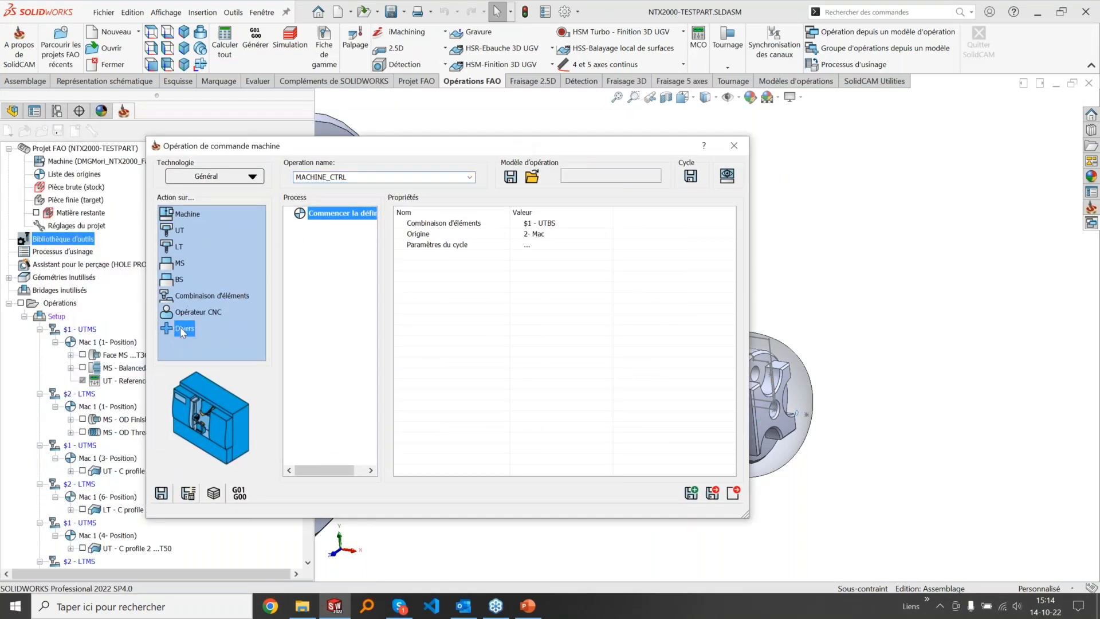
pyautogui.click(306, 356)
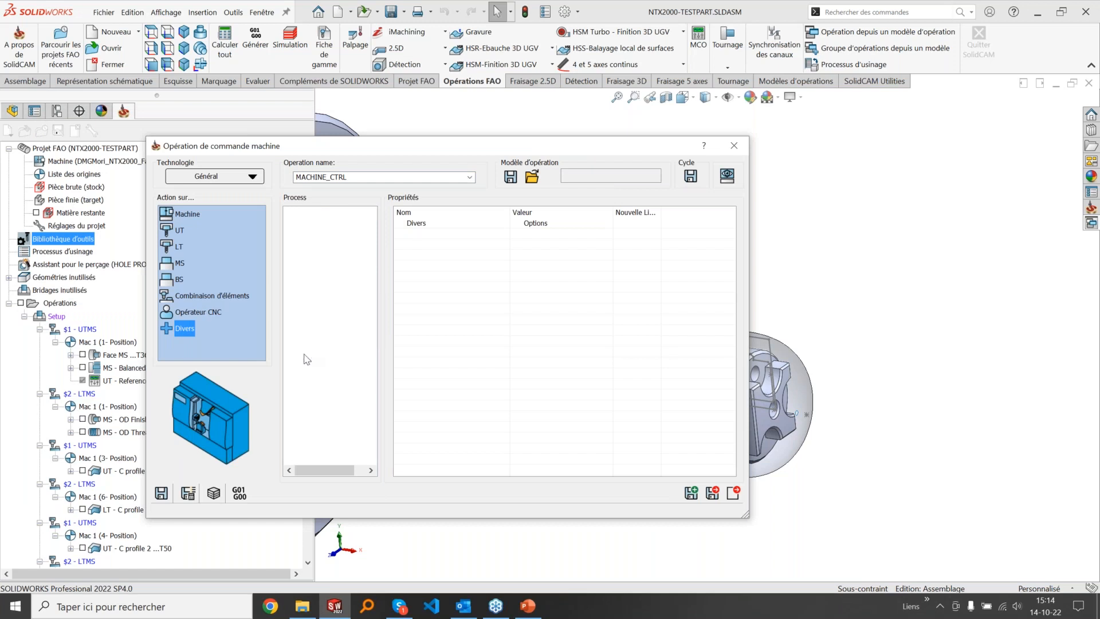
pyautogui.click(304, 356)
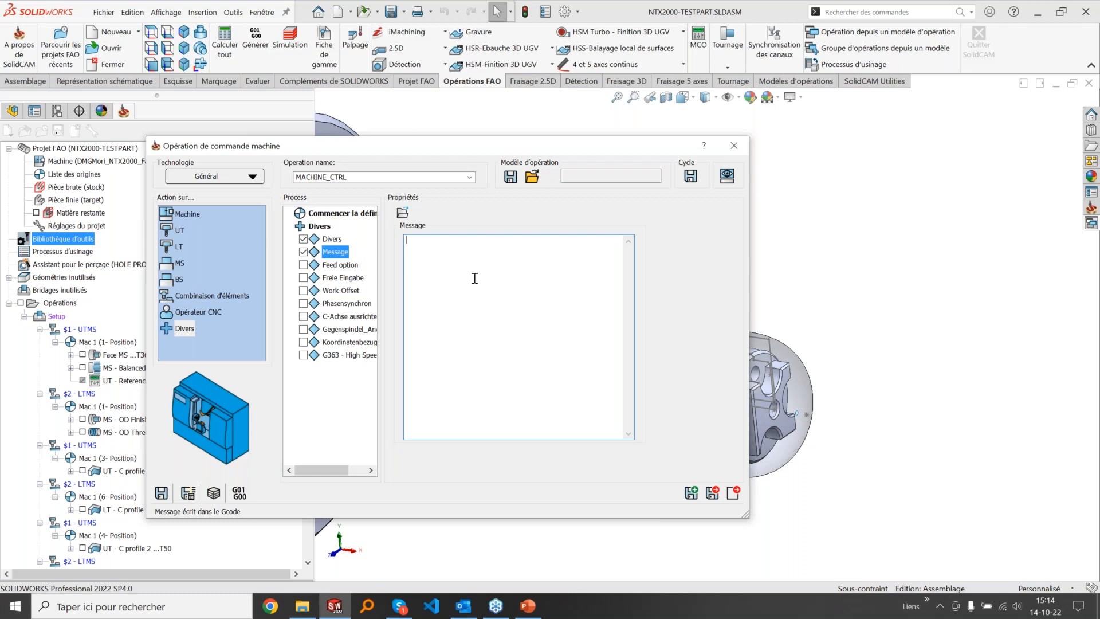
pyautogui.write('JZBFJEBFBEZF')
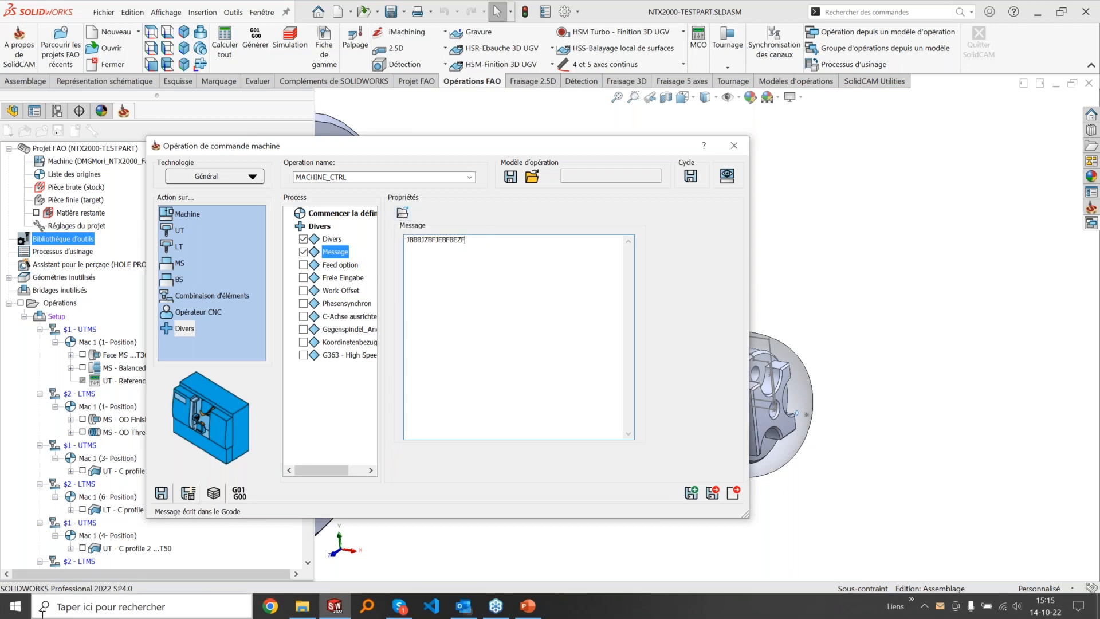
# Step: Open Notepad (Bloc-notes) and write the text "SolidCAM C'est super" in a new document
pyautogui.click(15, 606)
pyautogui.click(105, 322)
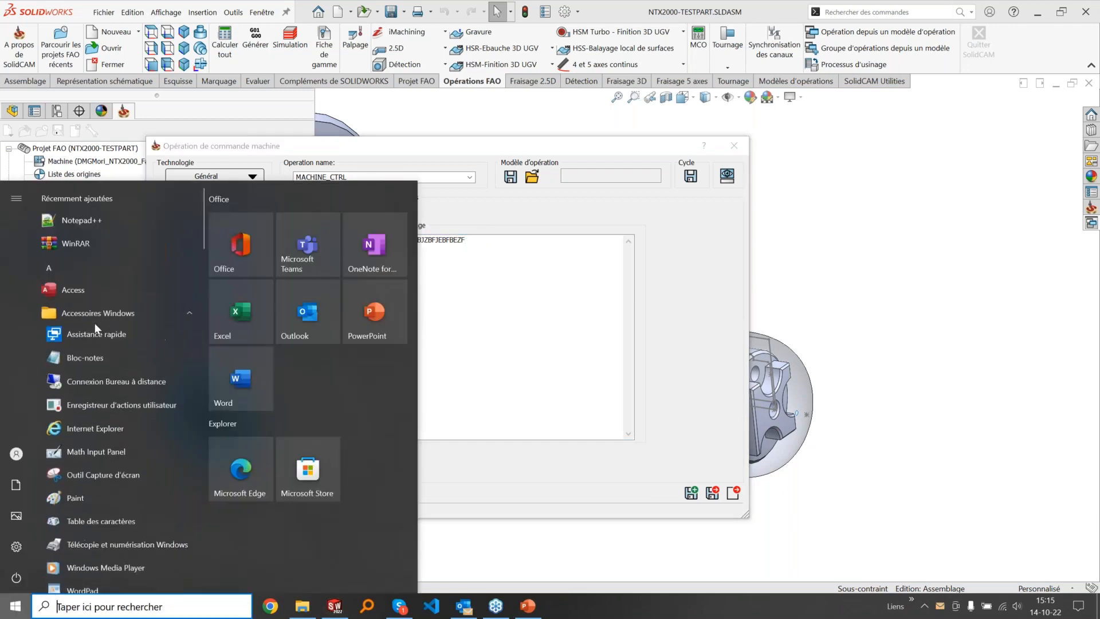
pyautogui.click(185, 367)
pyautogui.write('SolidCAM')
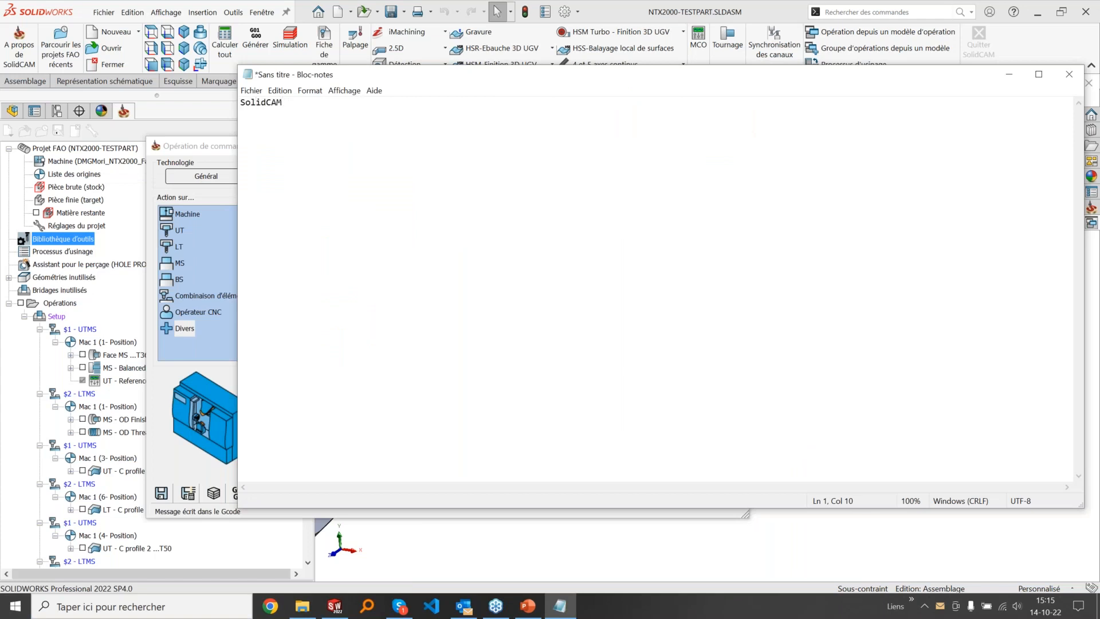
pyautogui.write(" C'est super")
# Step: Save the text document on the desktop (Bureau) as Sous prog and close Notepad
pyautogui.click(250, 91)
pyautogui.click(310, 158)
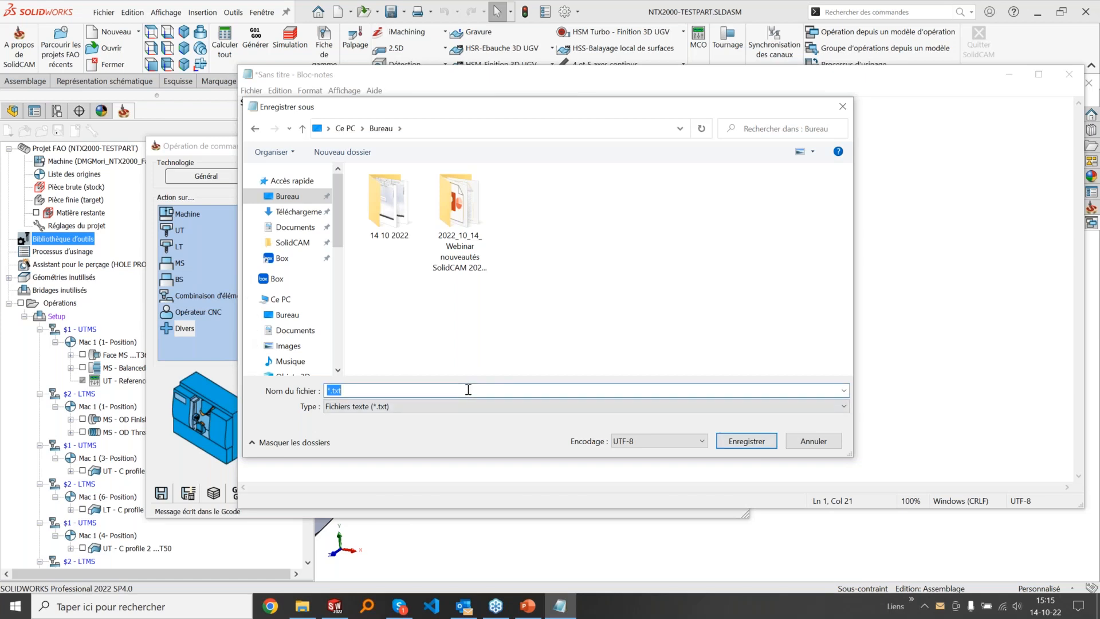
pyautogui.click(328, 390)
pyautogui.write('Sous prog')
pyautogui.click(746, 442)
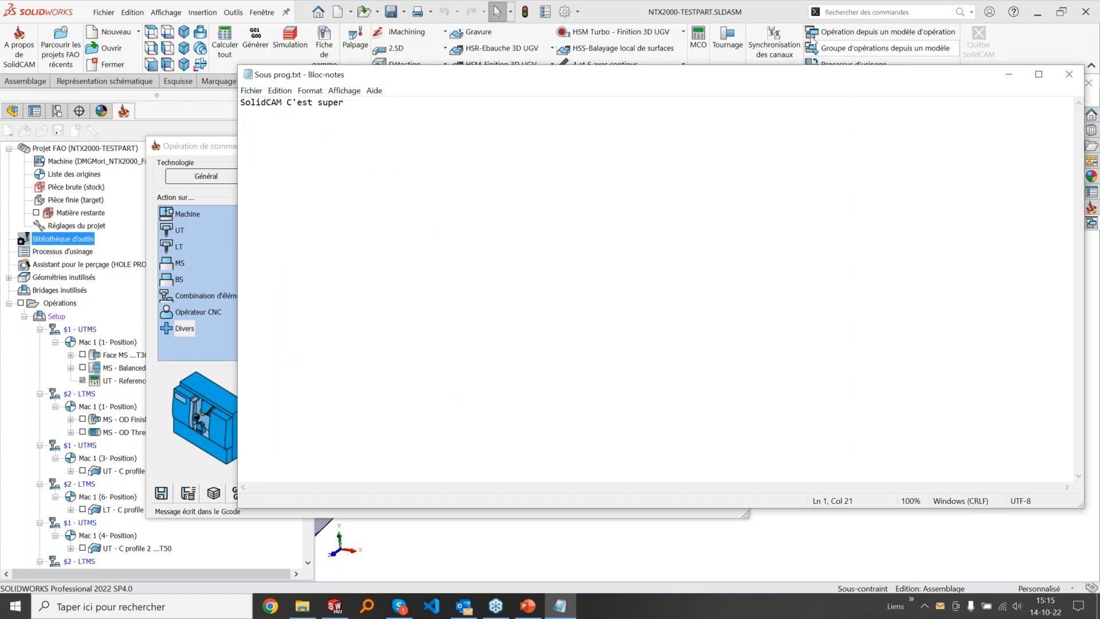
pyautogui.click(251, 90)
pyautogui.click(300, 144)
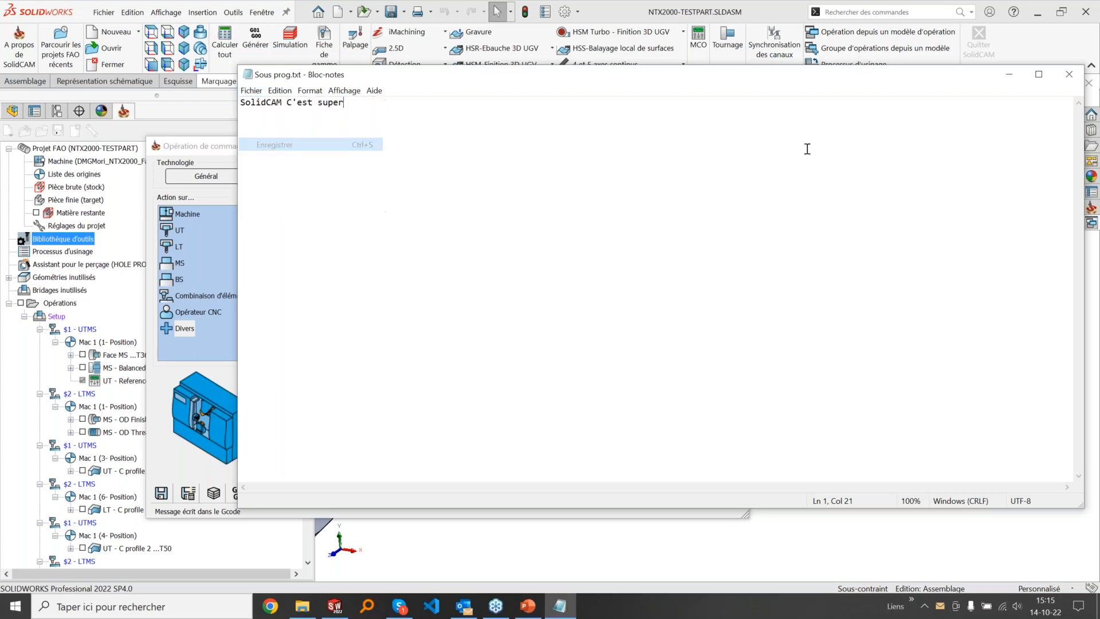
pyautogui.click(1069, 73)
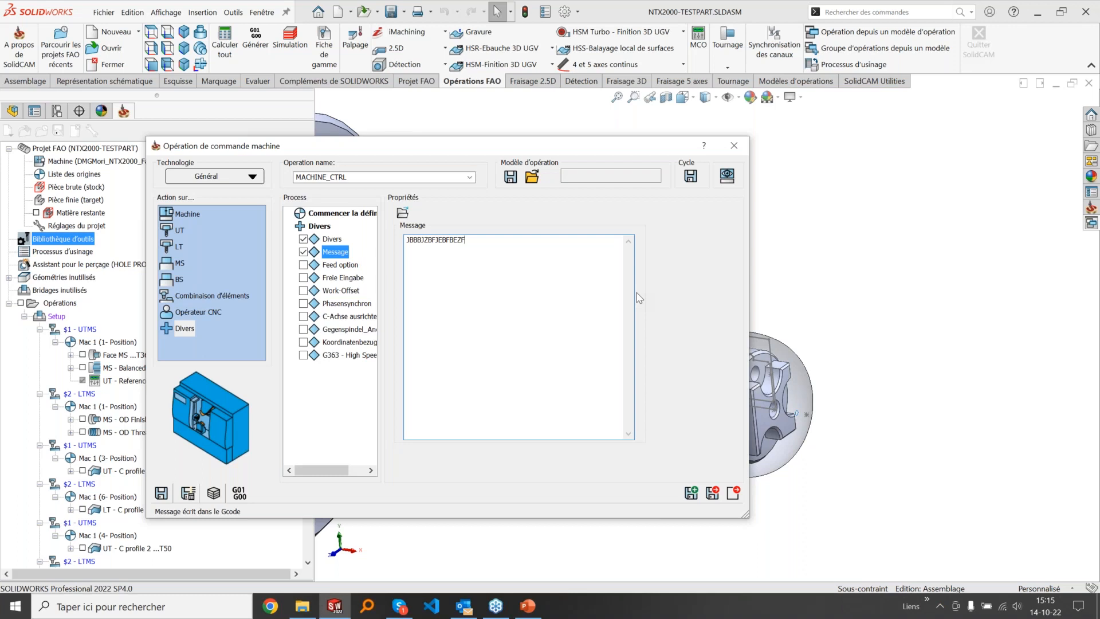
# Step: Import Sous prog.txt from the desktop as the message text of the machine control operation and select the imported text
pyautogui.click(403, 214)
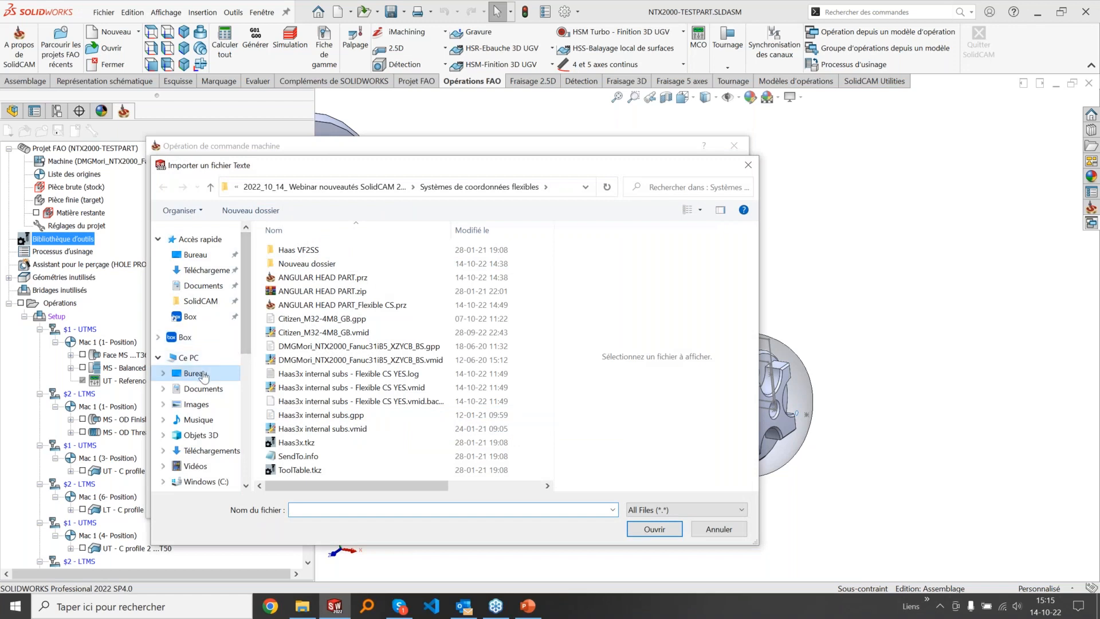
pyautogui.click(195, 372)
pyautogui.click(455, 281)
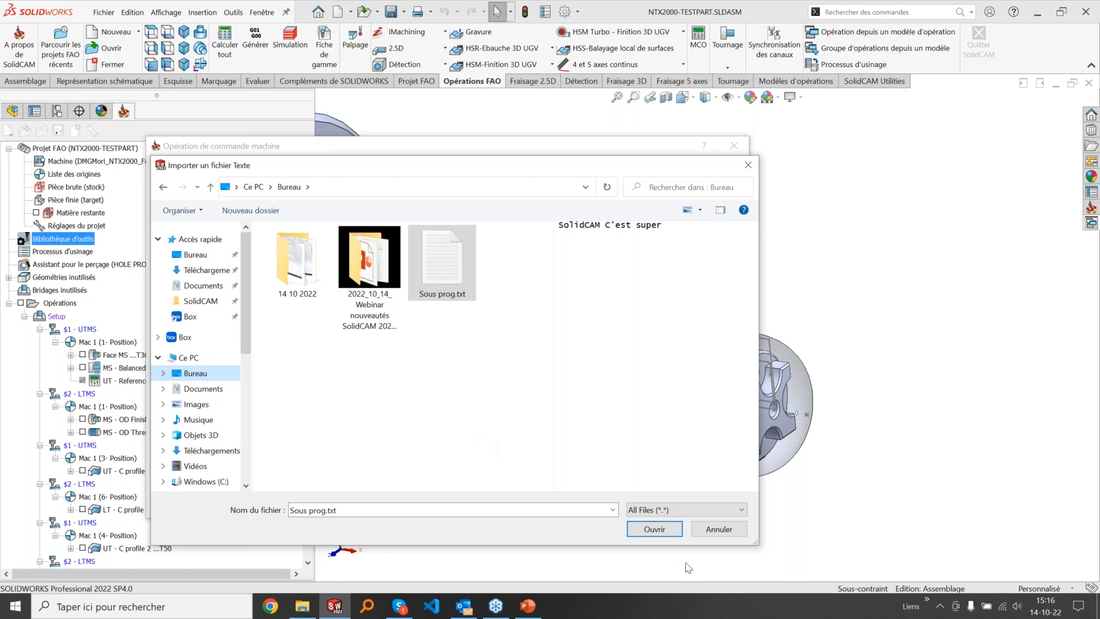
pyautogui.click(676, 536)
pyautogui.moveTo(487, 241); pyautogui.dragTo(385, 237)
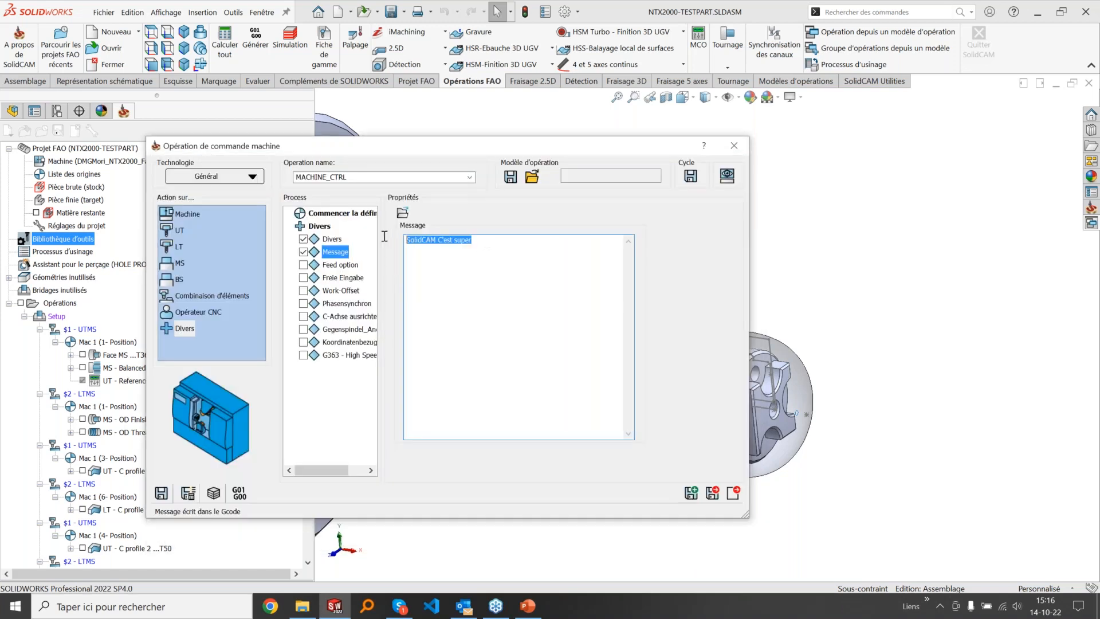
# Step: Append ddfdfd to the operation's message and import Sous prog.txt again to overwrite it
pyautogui.click(530, 269)
pyautogui.write('ddfdfd')
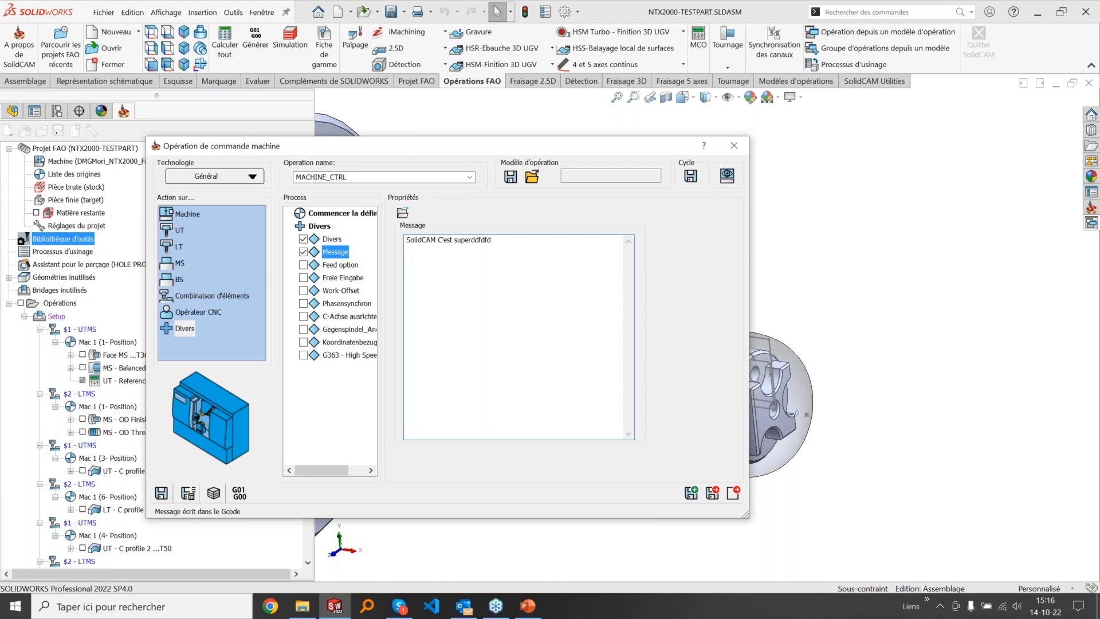
pyautogui.click(404, 212)
pyautogui.doubleClick(443, 269)
# Step: Switch to the PowerPoint presentation, review the slide on MCO coolant power control for tables and spindles, and return to SolidCAM
pyautogui.click(526, 608)
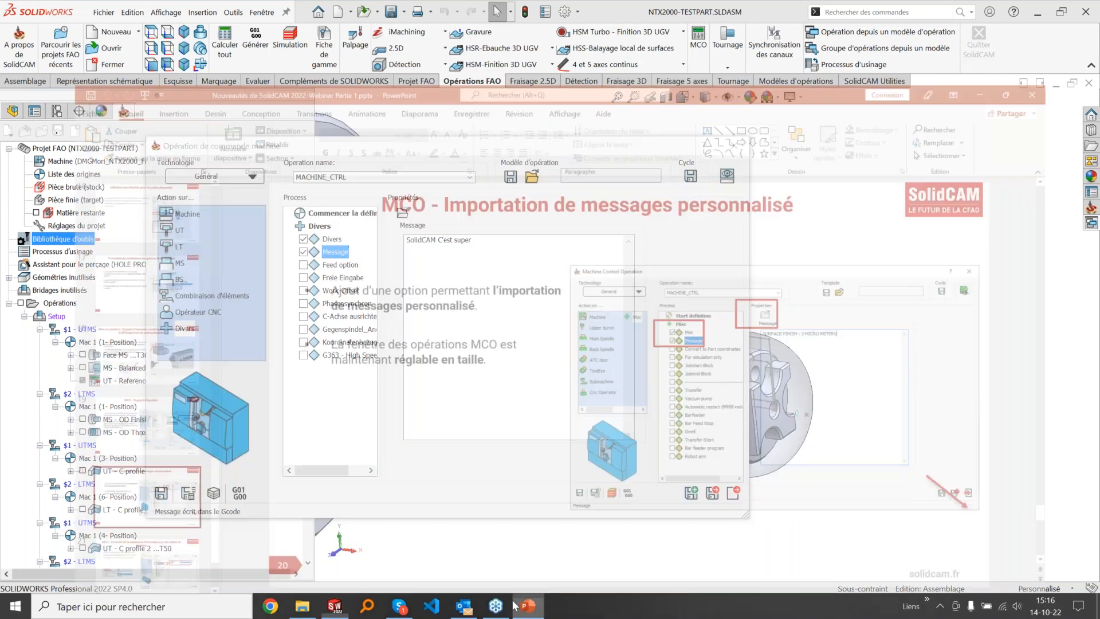
pyautogui.click(100, 460)
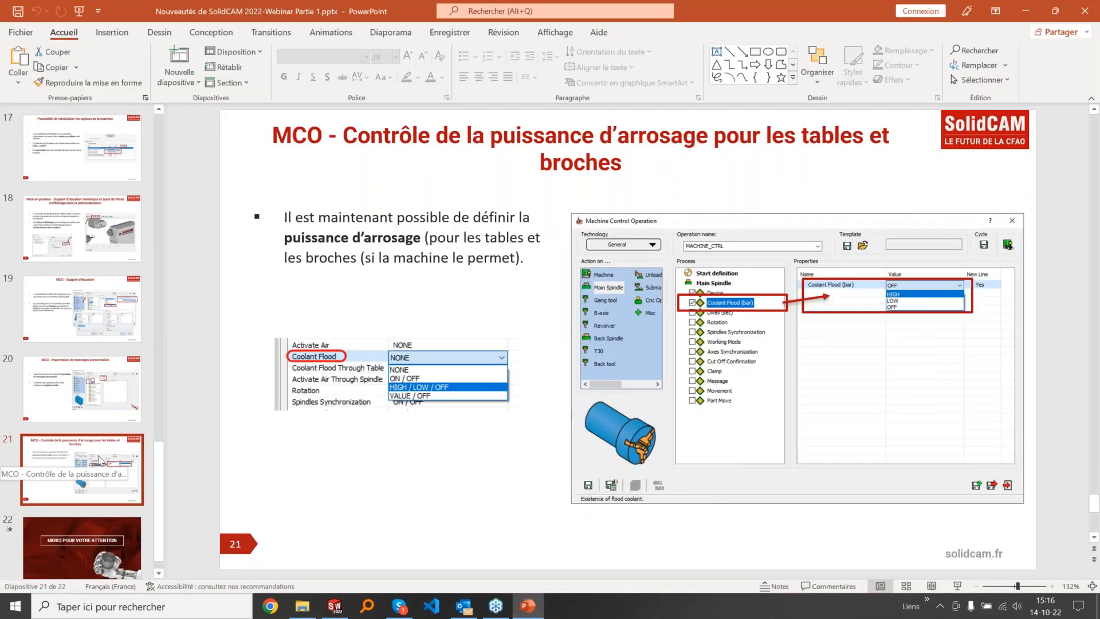
pyautogui.click(528, 601)
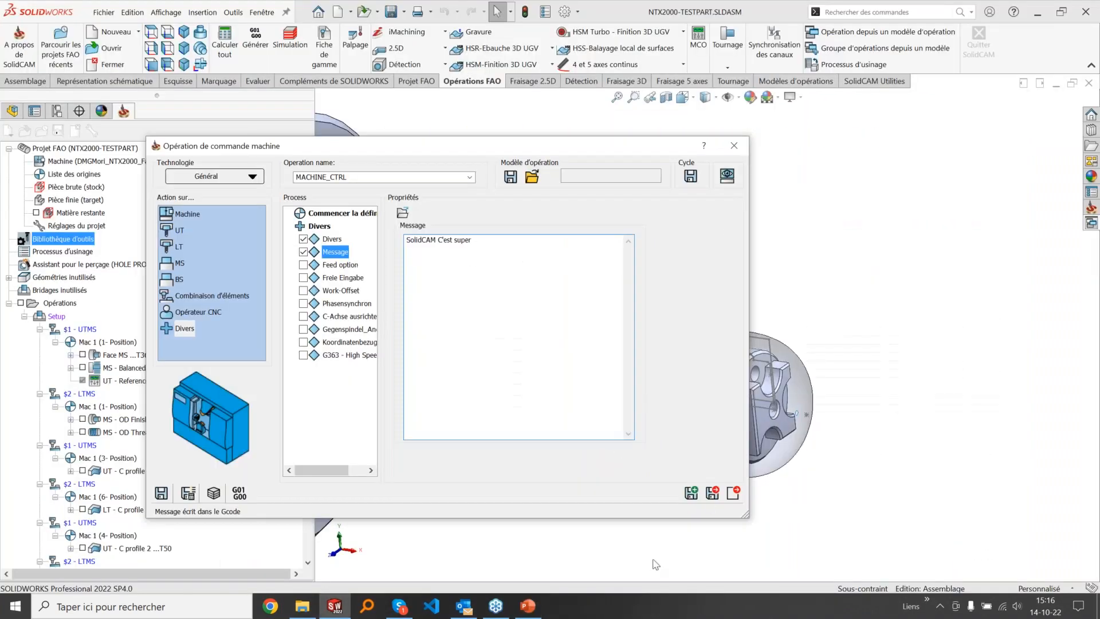
# Step: Discard the unsaved machine control operation and open the MS table's options in the machine ID editor
pyautogui.click(733, 493)
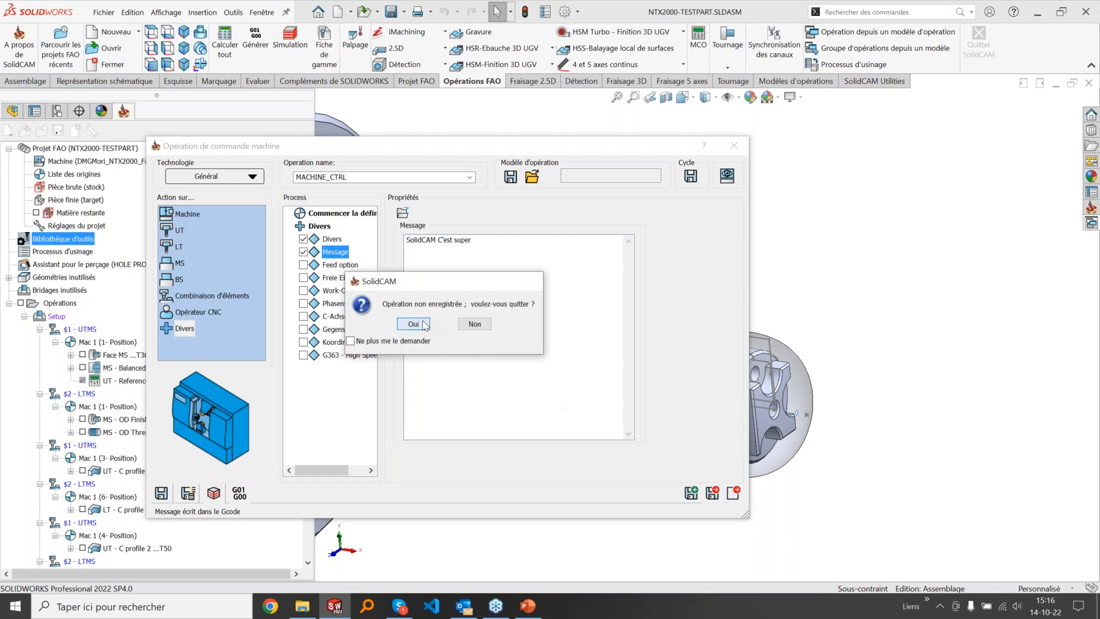
pyautogui.click(413, 324)
pyautogui.doubleClick(92, 161)
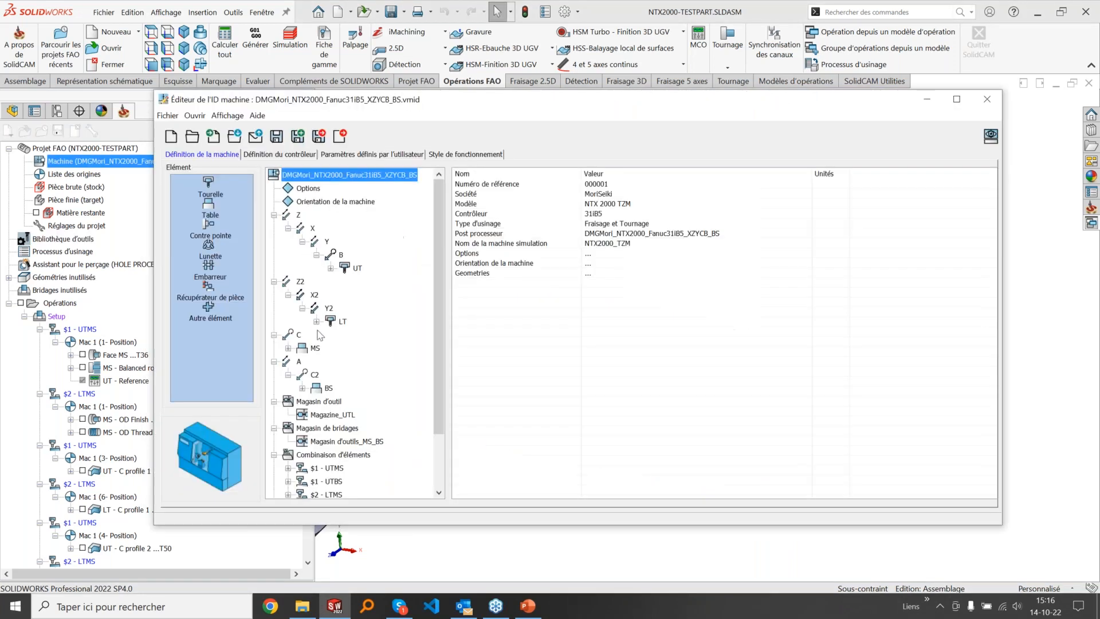
pyautogui.click(288, 348)
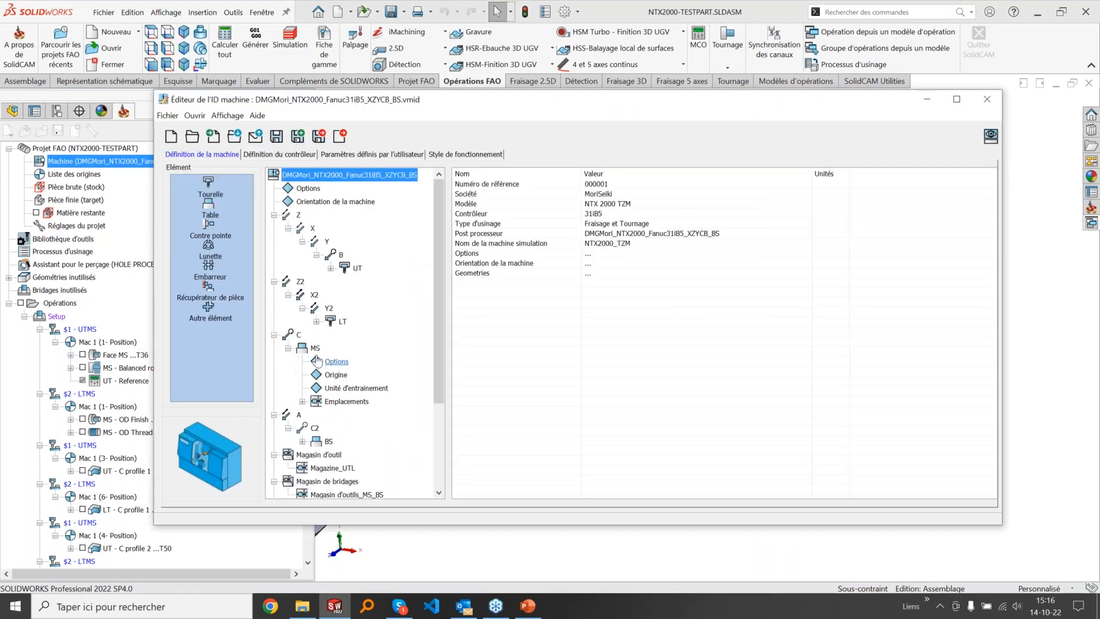
pyautogui.click(338, 362)
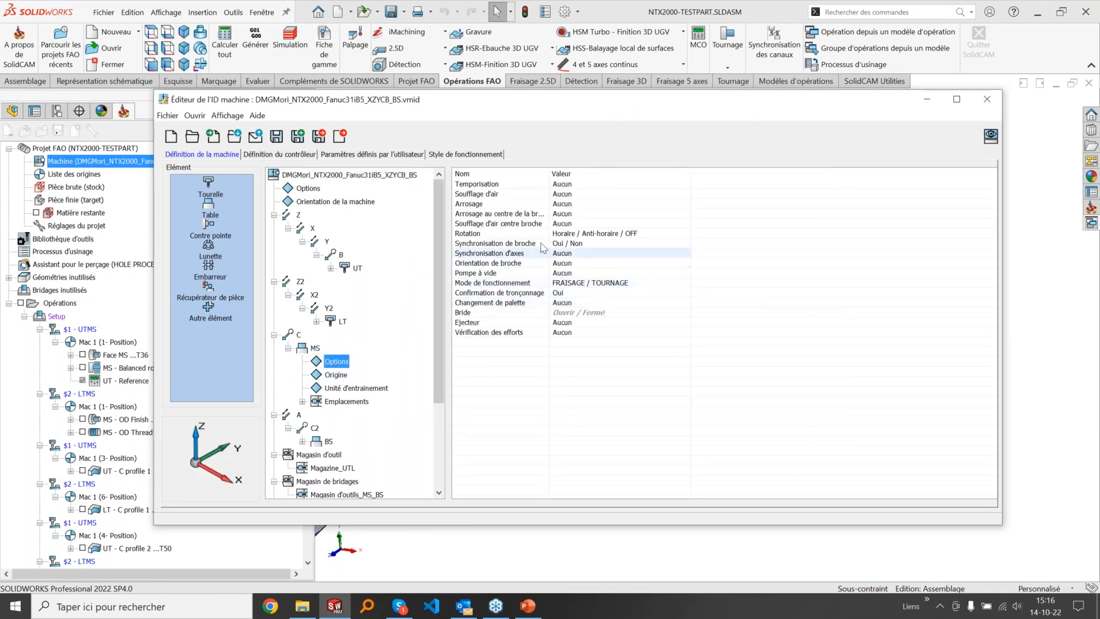
# Step: Widen the option name column, examine the choices for Arrosage au centre de la broche on MS, and close the machine ID editor
pyautogui.doubleClick(549, 173)
pyautogui.click(533, 213)
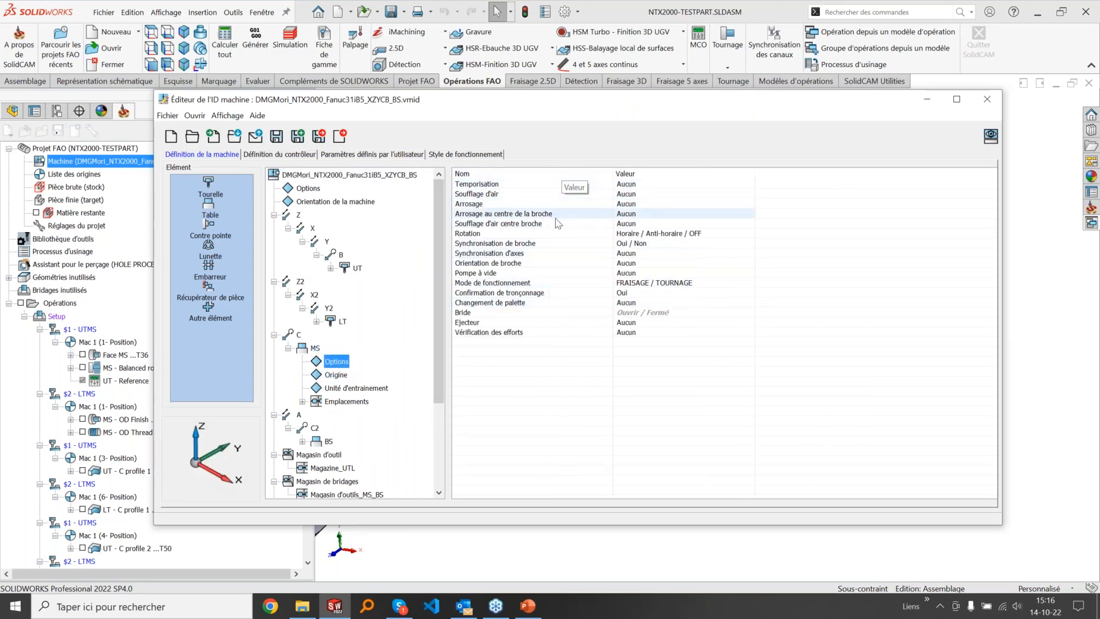
pyautogui.click(631, 215)
pyautogui.click(643, 217)
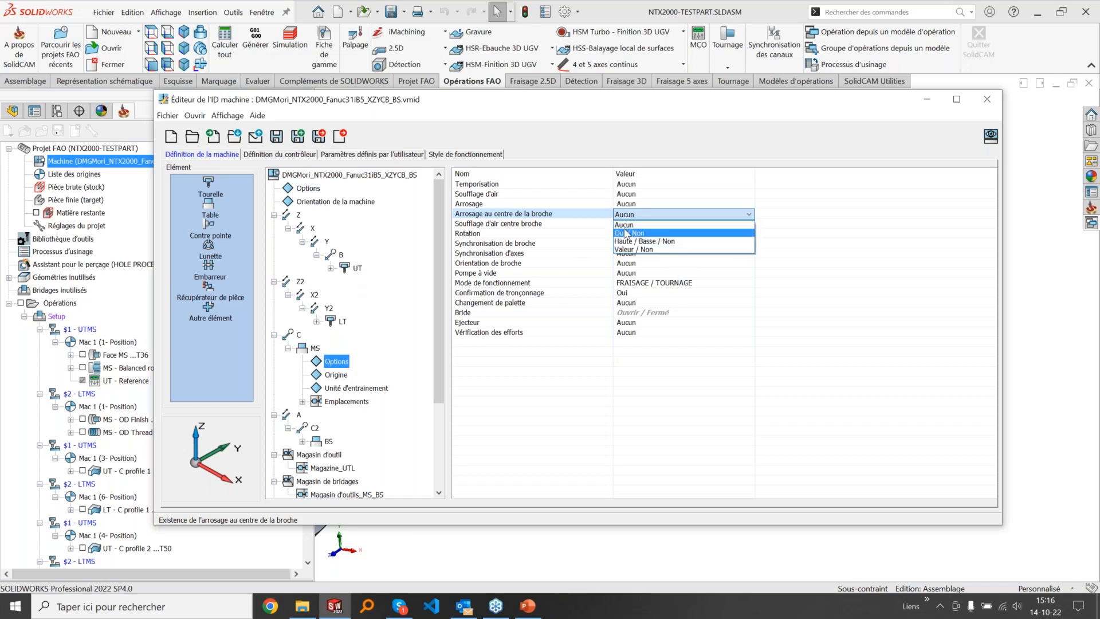
pyautogui.click(507, 216)
pyautogui.click(511, 214)
pyautogui.click(628, 215)
pyautogui.click(628, 215)
pyautogui.click(994, 109)
pyautogui.click(994, 105)
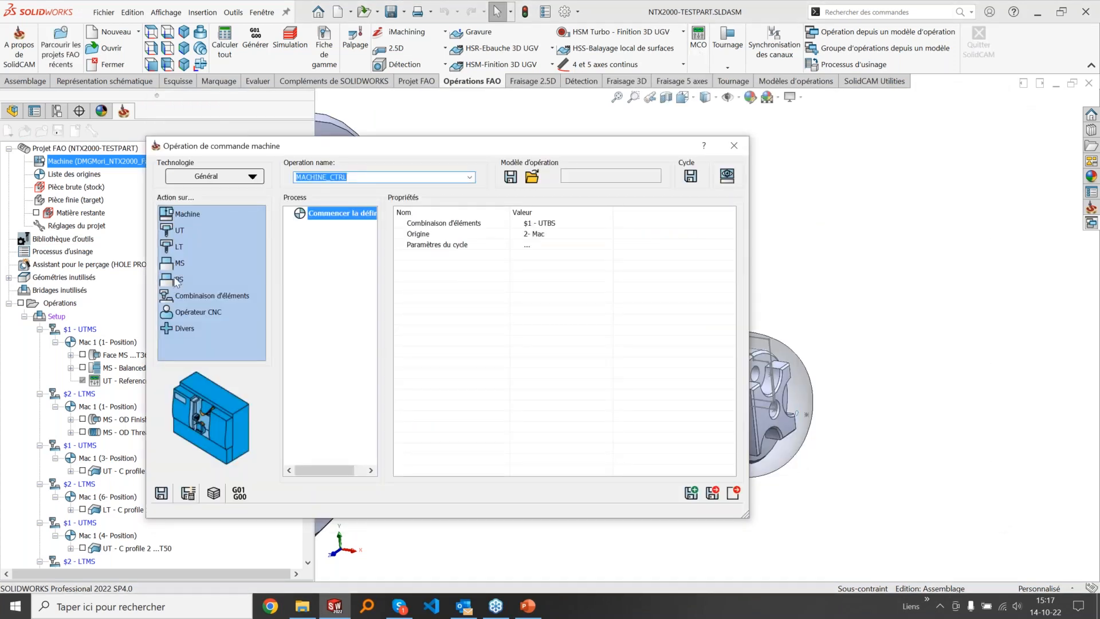
# Step: Examine the actions available for the MS table in a new machine control operation and quit it without saving
pyautogui.click(181, 265)
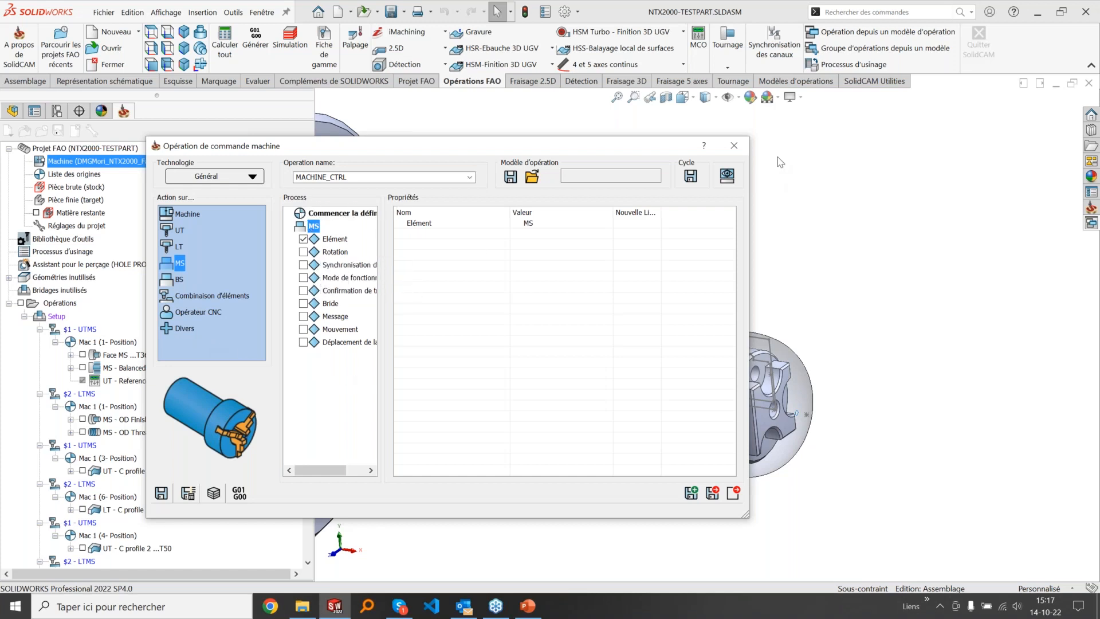
pyautogui.click(734, 146)
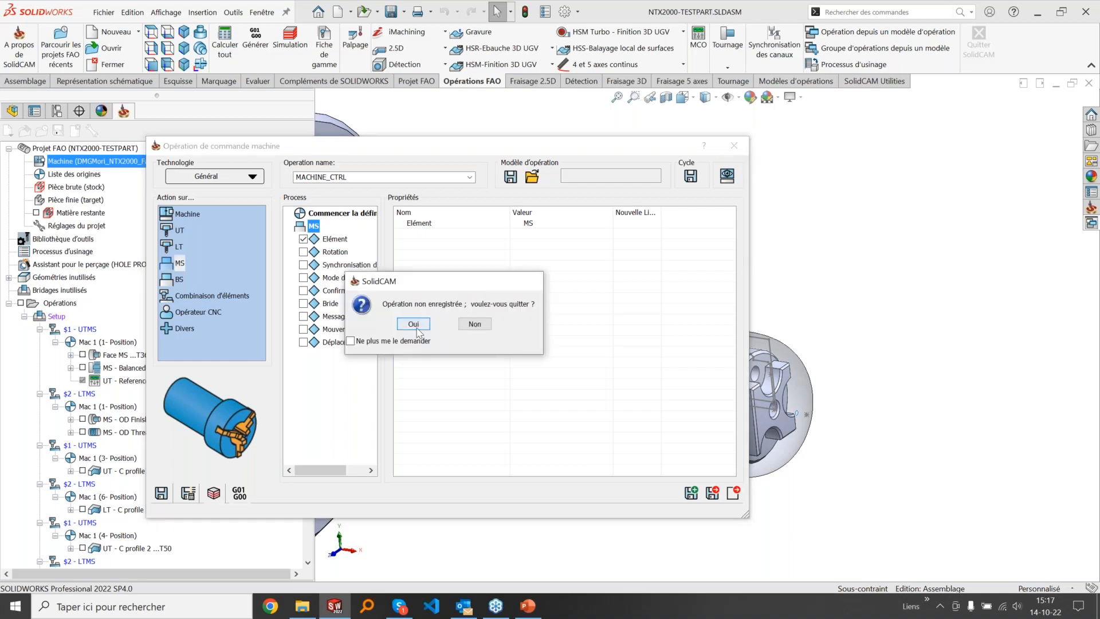
pyautogui.click(415, 326)
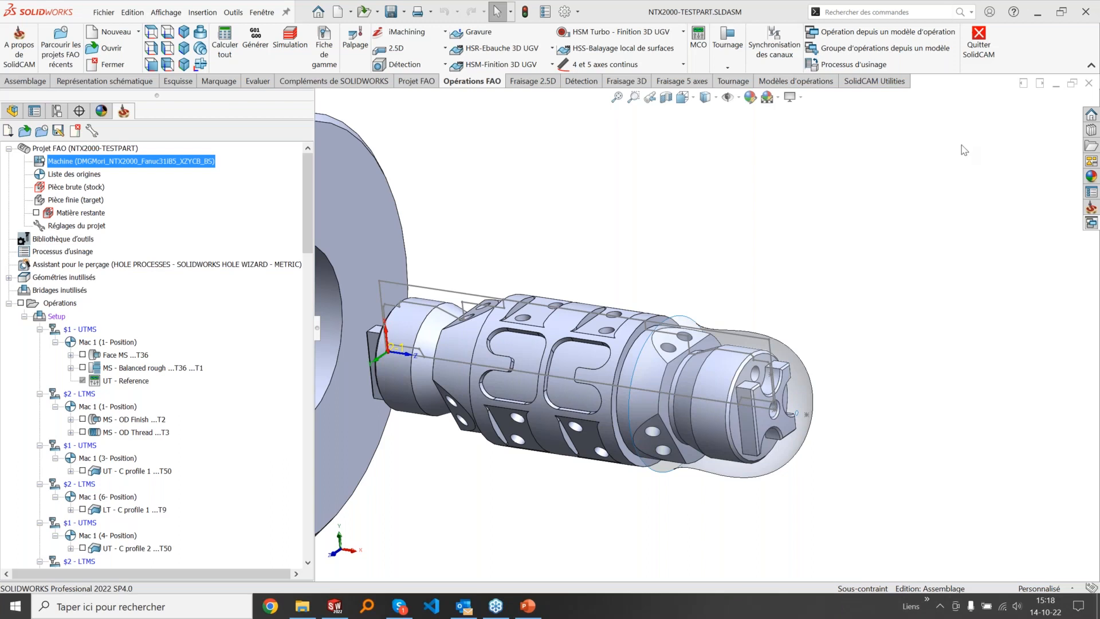
# Step: Check the installed SolidCAM version and build information and close the information window
pyautogui.click(1013, 12)
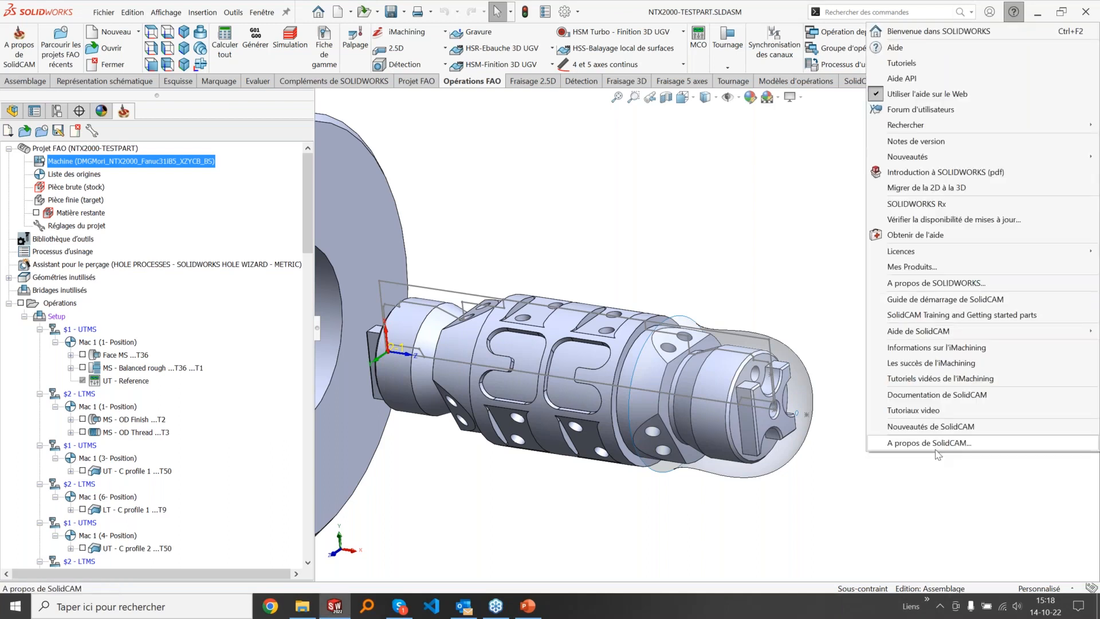
pyautogui.click(928, 443)
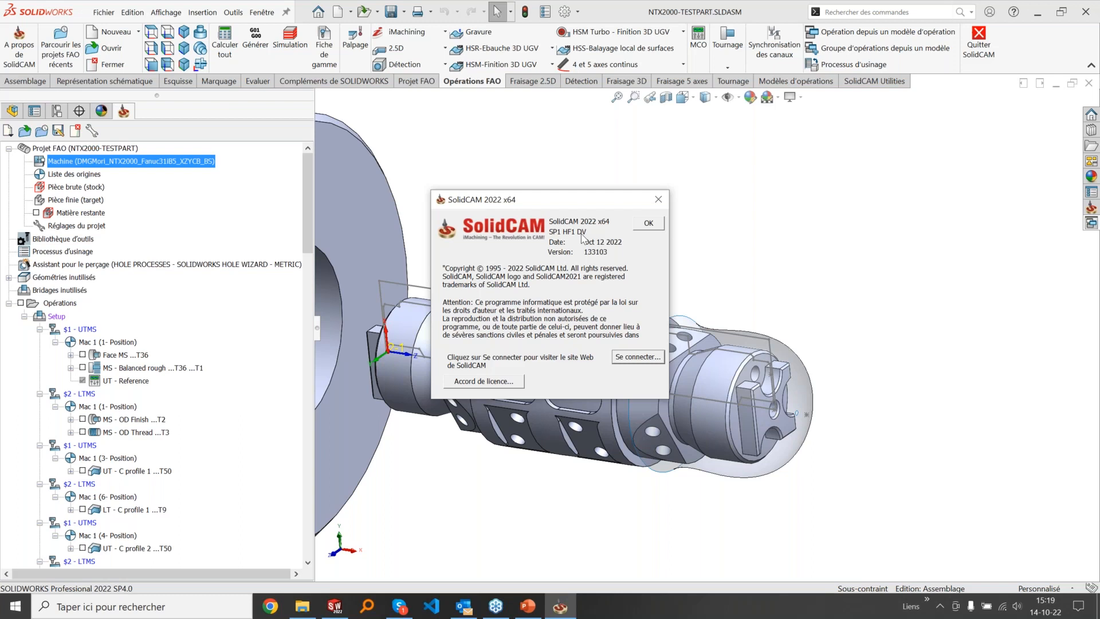
pyautogui.click(659, 200)
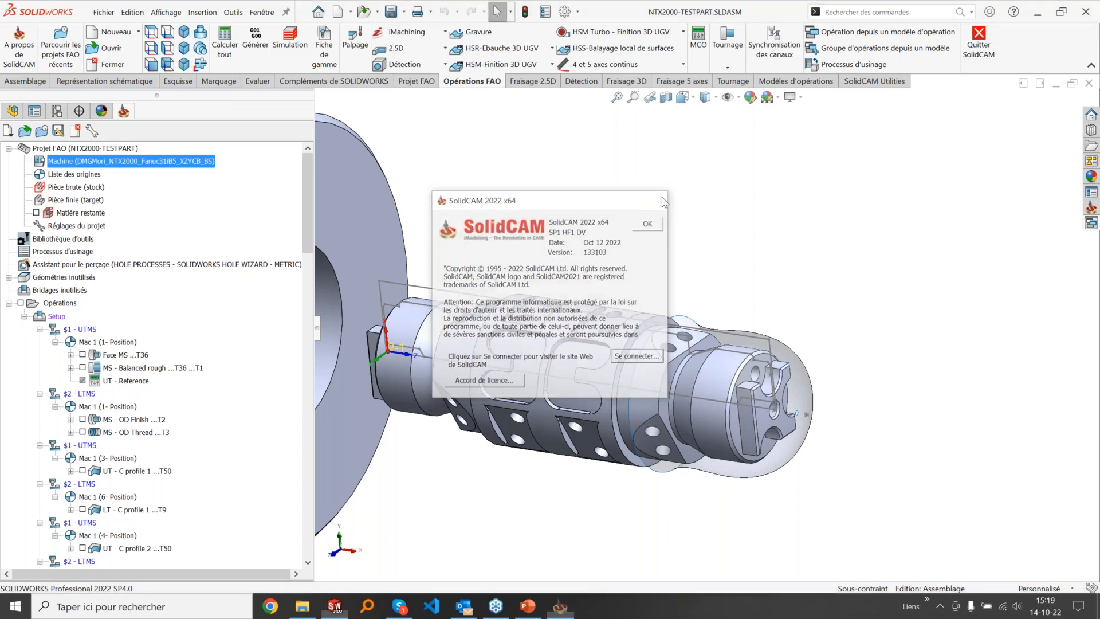